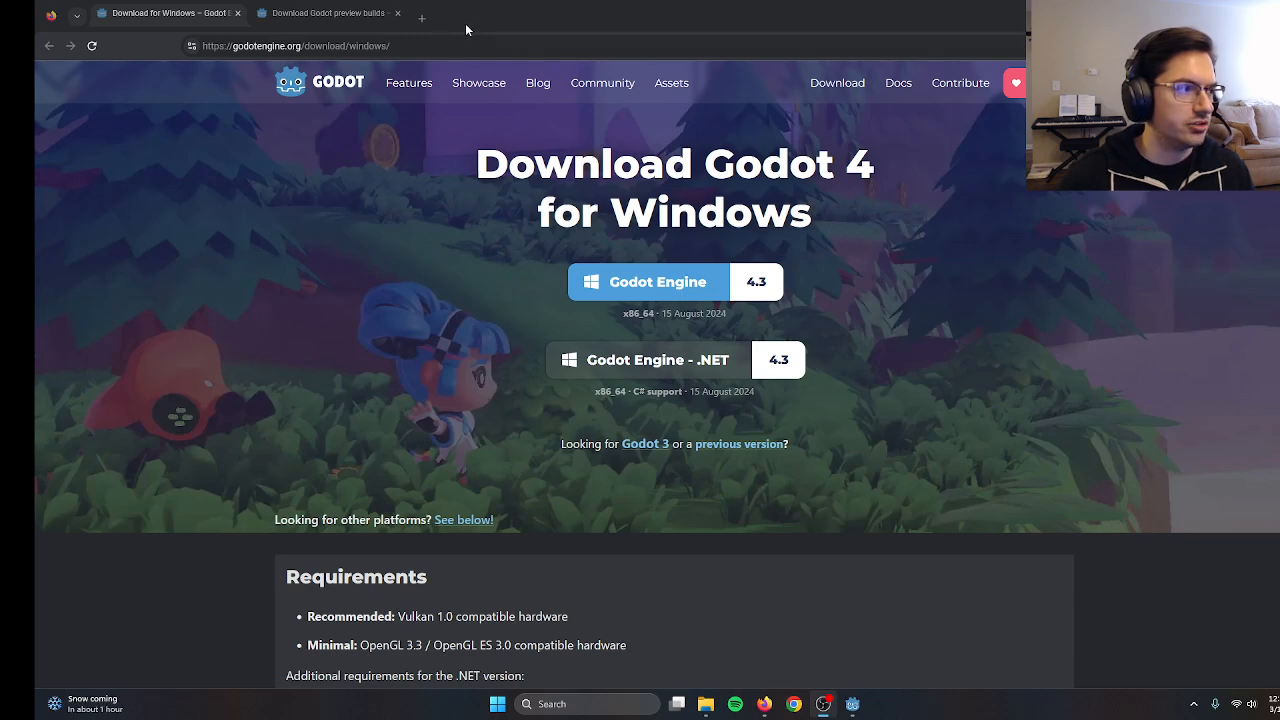
Search the web for "godot download", open the Download Godot 4 for Windows result, and close the older duplicate page
{"action": "left_click", "coordinate": [422, 18]}
{"action": "type", "text": "godot"}
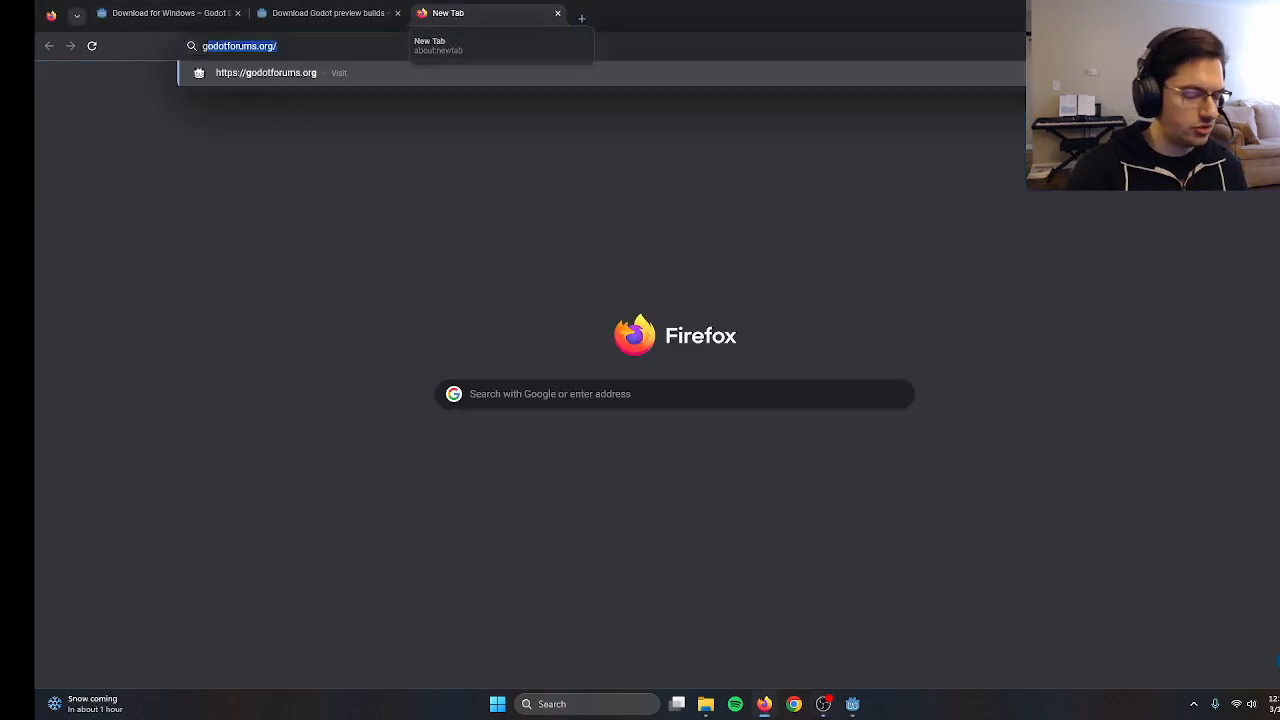
{"action": "type", "text": " dow"}
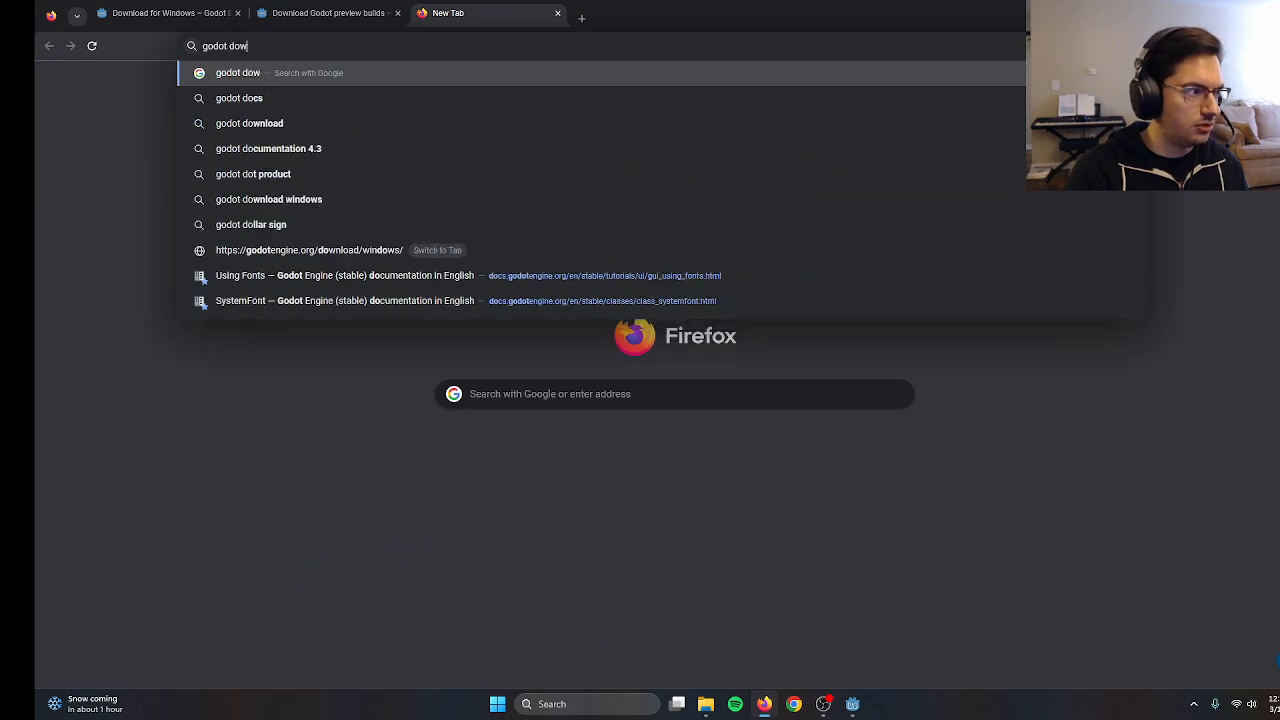
{"action": "type", "text": "nload"}
{"action": "key", "text": "Return"}
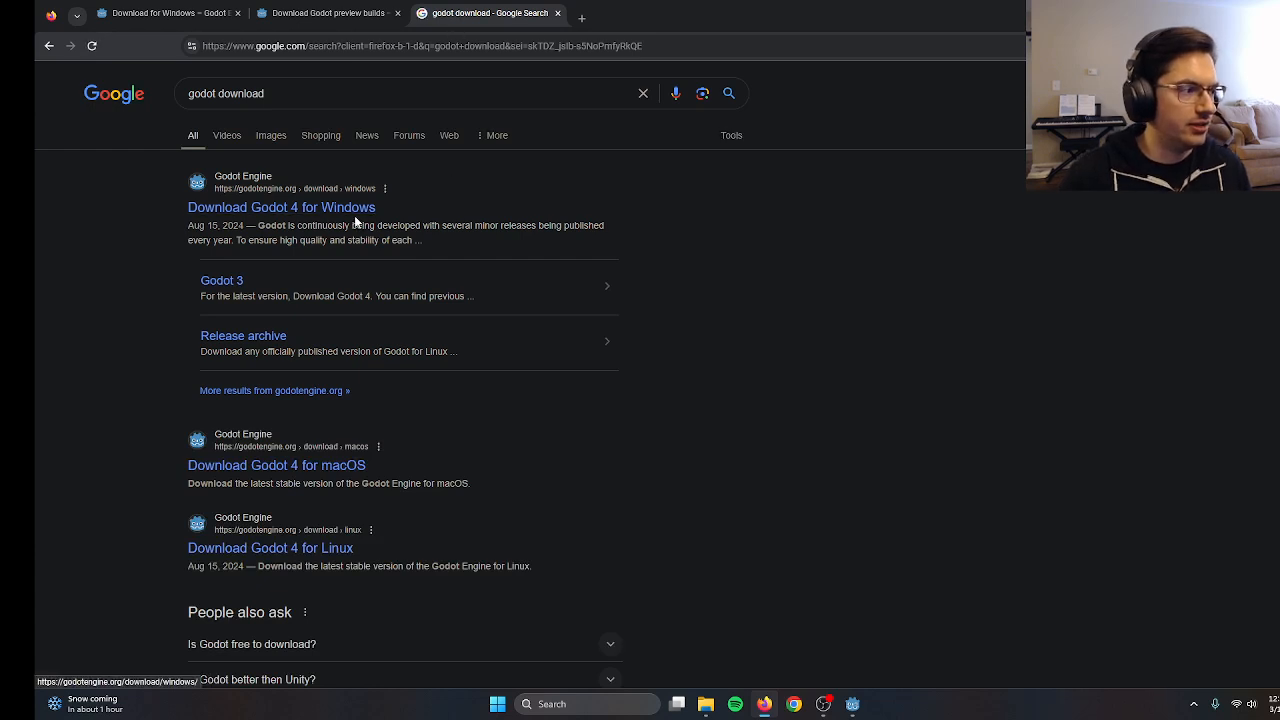
{"action": "left_click", "coordinate": [347, 207]}
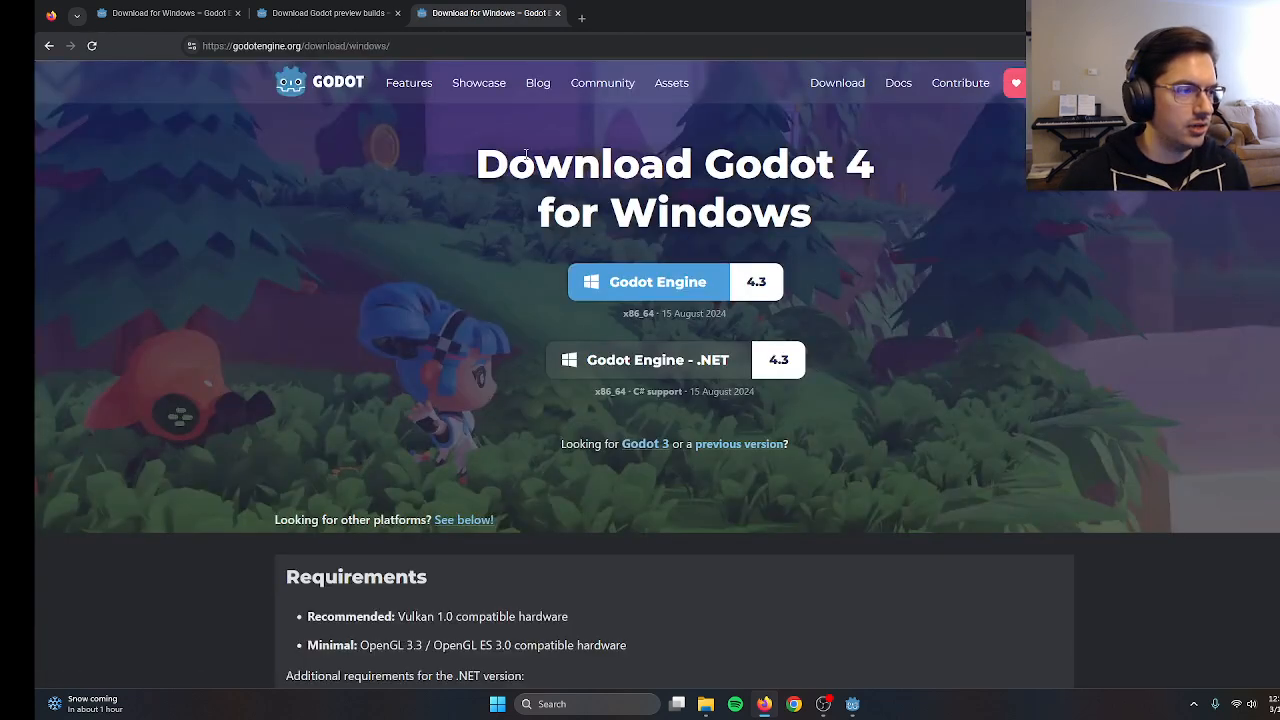
{"action": "left_click", "coordinate": [238, 13]}
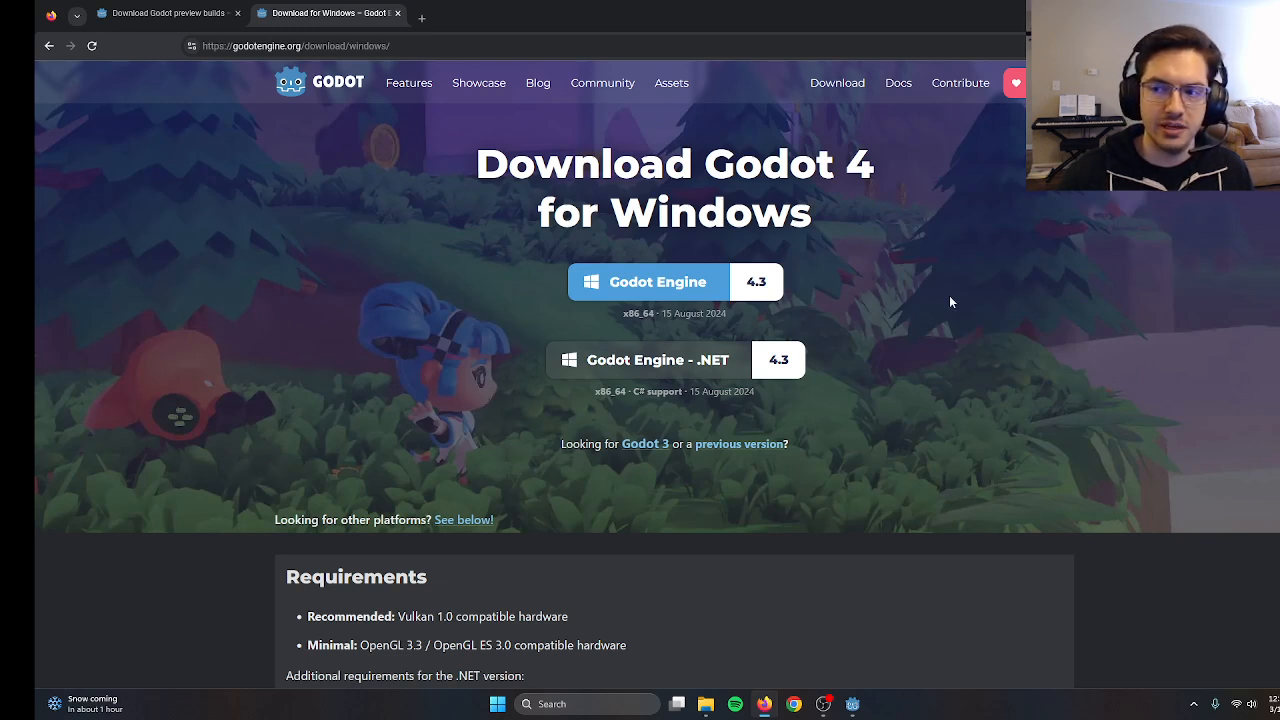
Open the latest preview builds page separately from the Windows download page and highlight the 4.4-rc3 version number
{"action": "scroll", "coordinate": [950, 296], "scroll_direction": "down", "scroll_amount": 6}
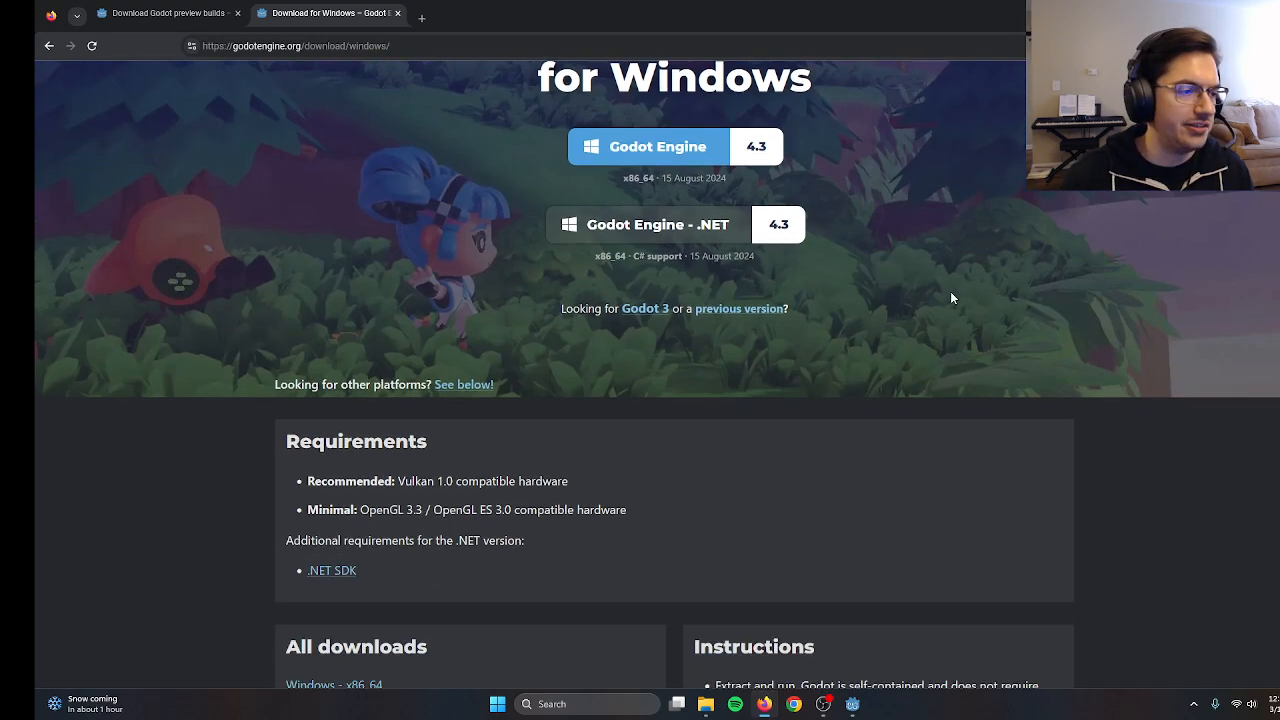
{"action": "scroll", "coordinate": [951, 297], "scroll_direction": "down", "scroll_amount": 8}
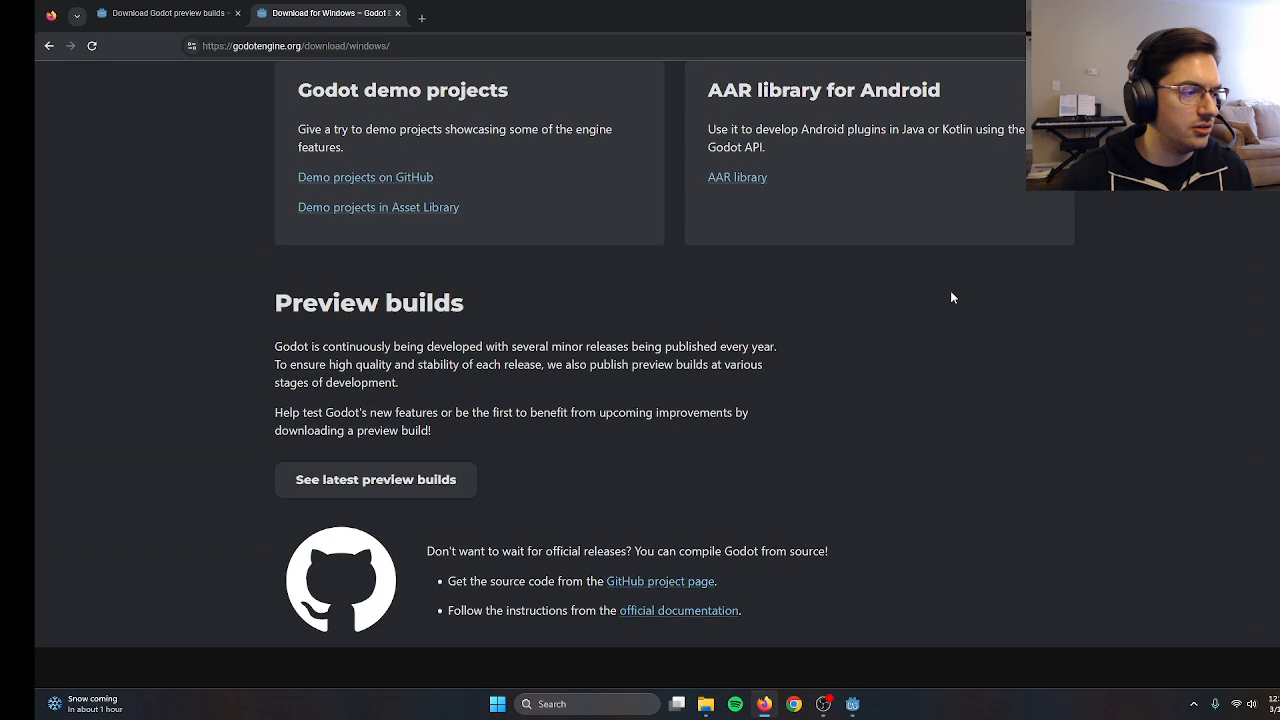
{"action": "middle_click", "coordinate": [400, 485]}
{"action": "left_click", "coordinate": [488, 13]}
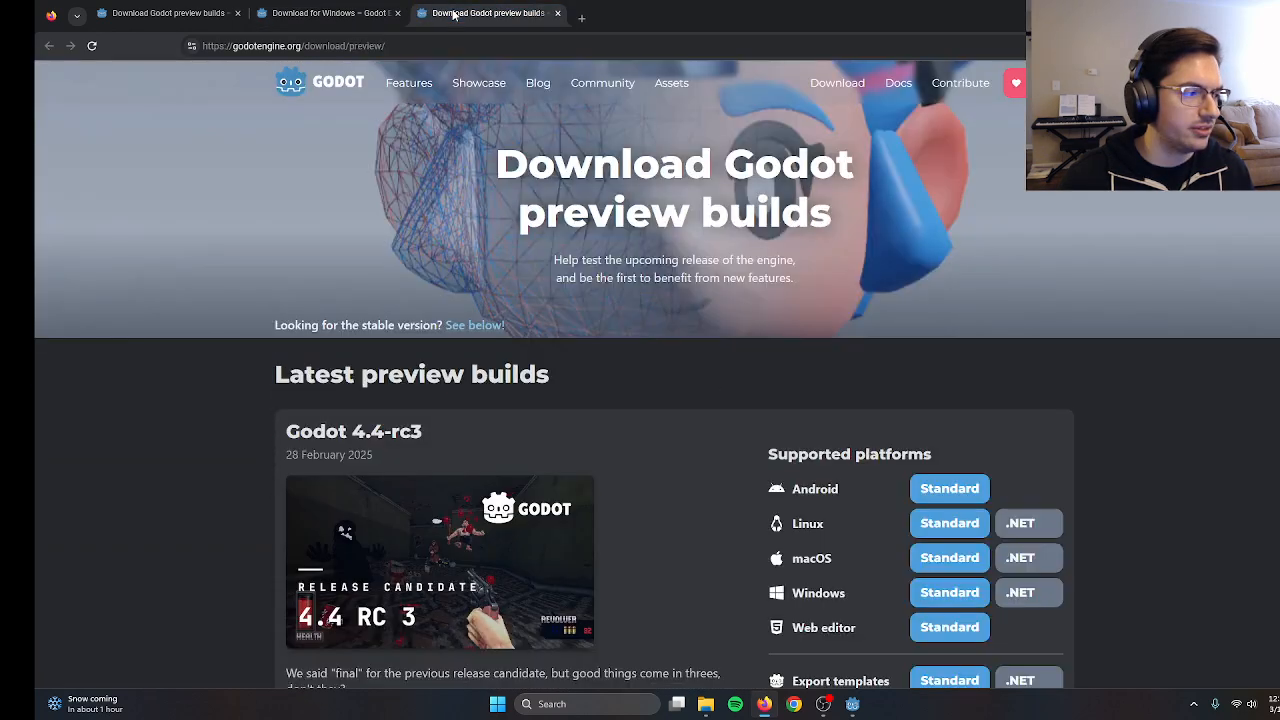
{"action": "scroll", "coordinate": [848, 227], "scroll_direction": "down", "scroll_amount": 2}
{"action": "scroll", "coordinate": [850, 227], "scroll_direction": "down", "scroll_amount": 1}
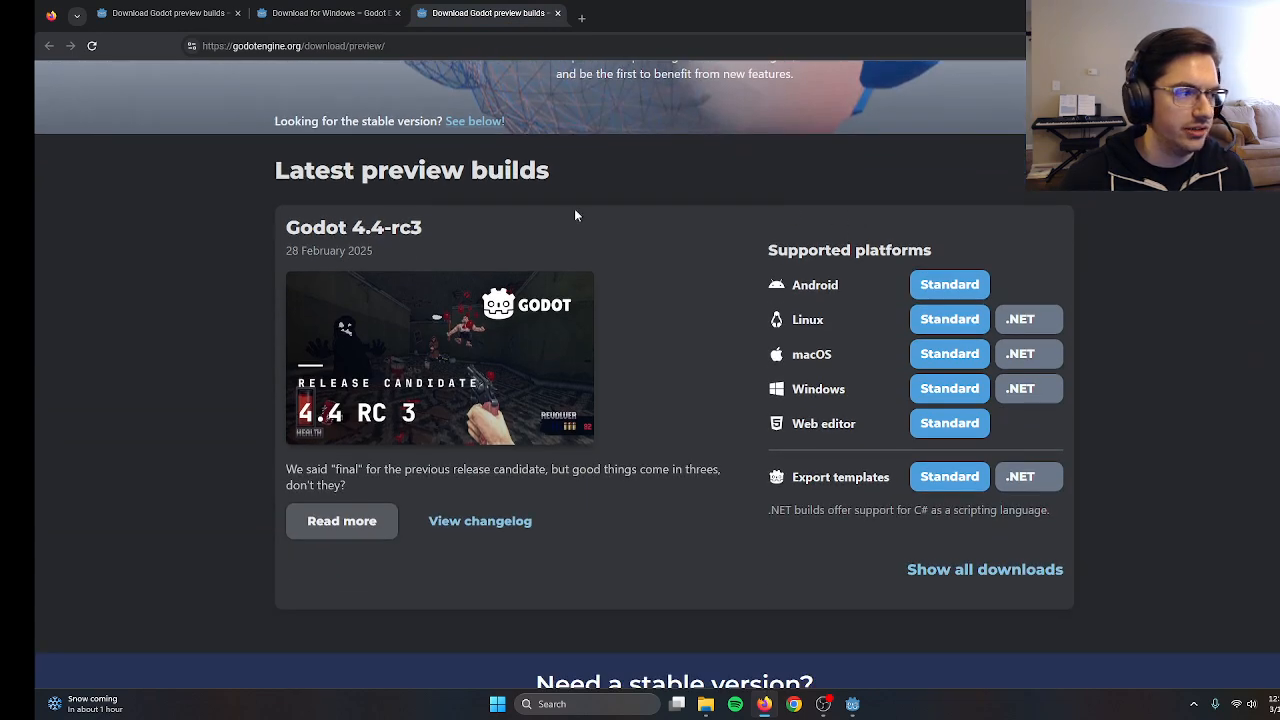
{"action": "left_click_drag", "start_coordinate": [352, 228], "coordinate": [441, 231]}
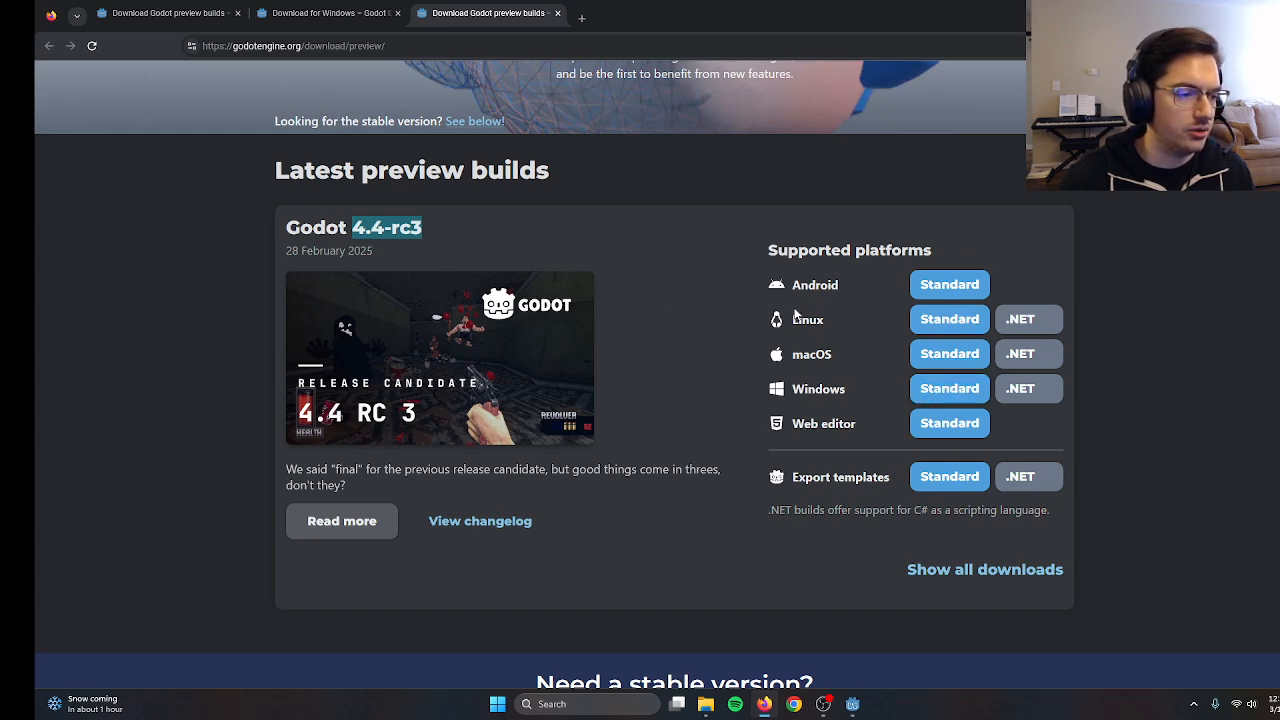
Return to the preview builds page that was already open and view its Godot 4.4-rc3 platform downloads
{"action": "left_click", "coordinate": [308, 6]}
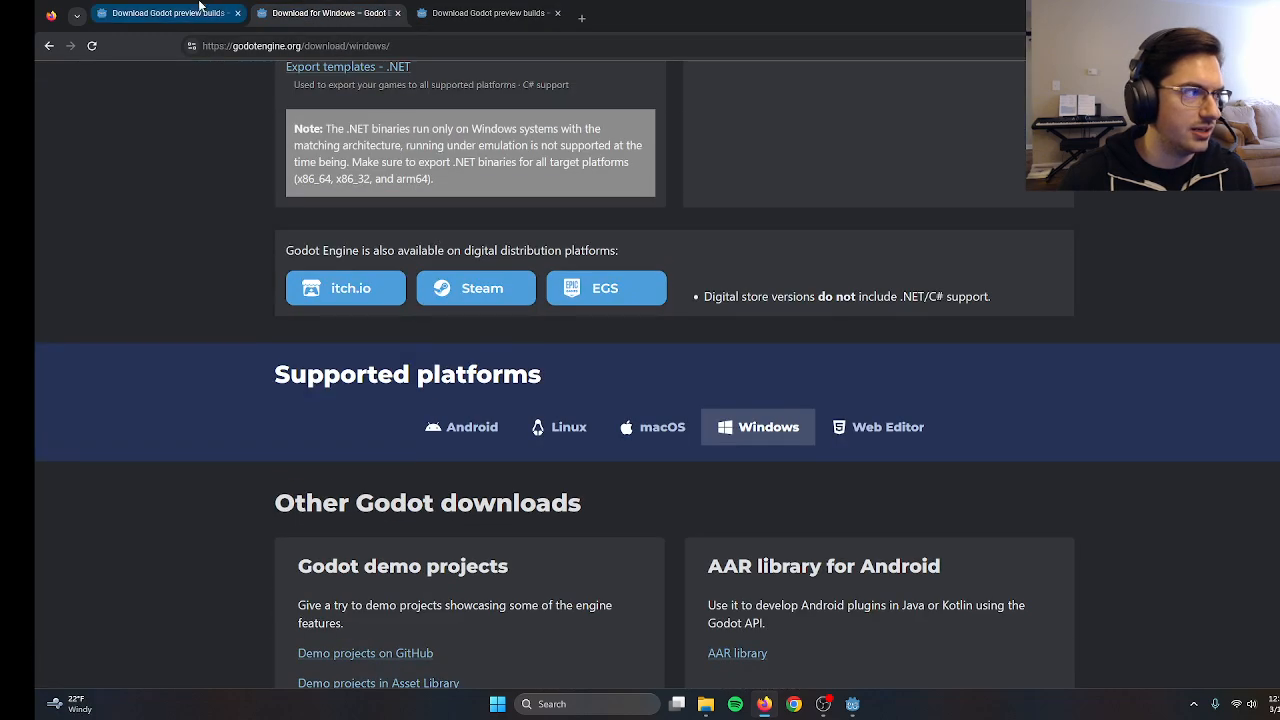
{"action": "left_click", "coordinate": [200, 8]}
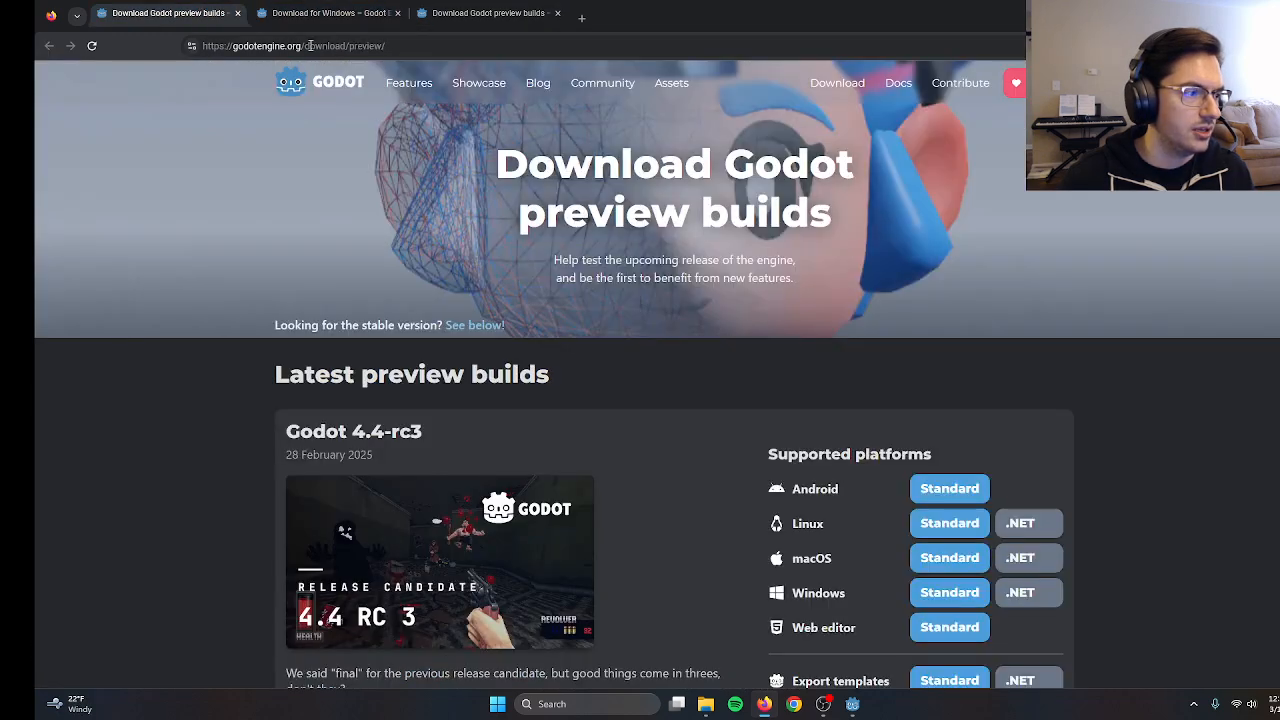
{"action": "scroll", "coordinate": [720, 509], "scroll_direction": "down", "scroll_amount": 2}
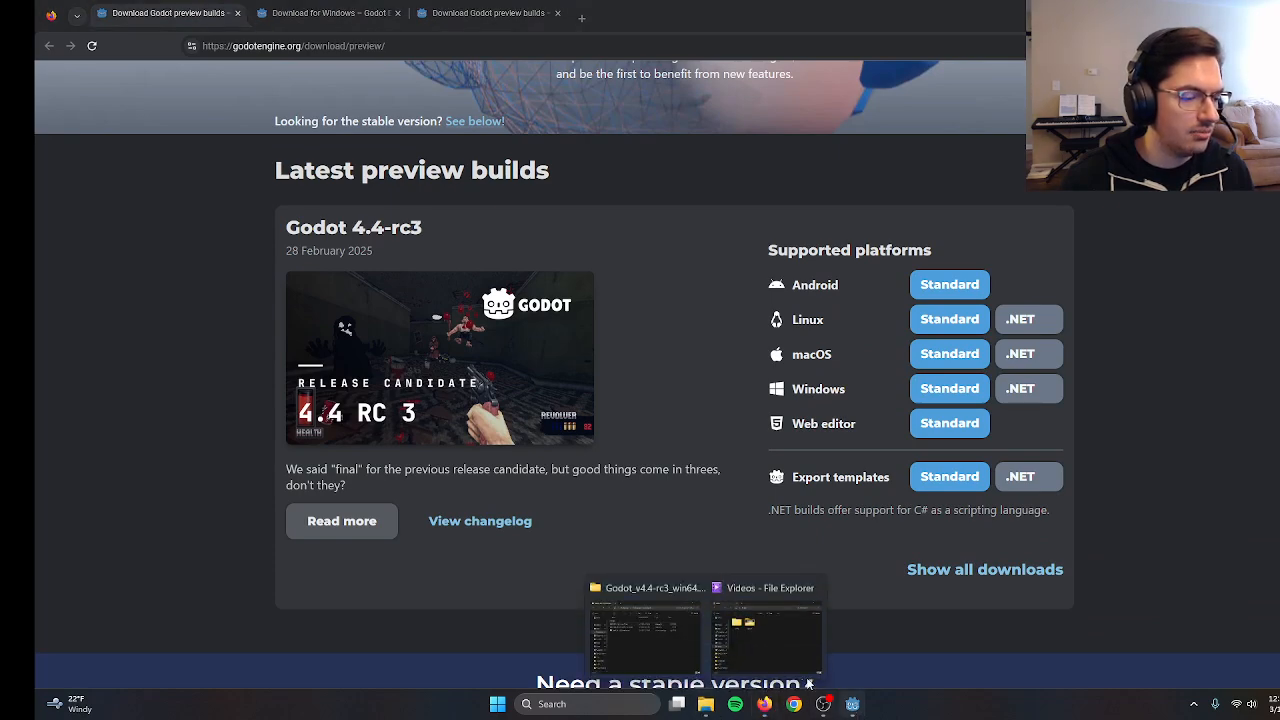
Switch to File Explorer and examine the zip archive and extracted executable in the Godot_v4.4-rc3_win64.exe download folder
{"action": "mouse_move", "coordinate": [643, 640]}
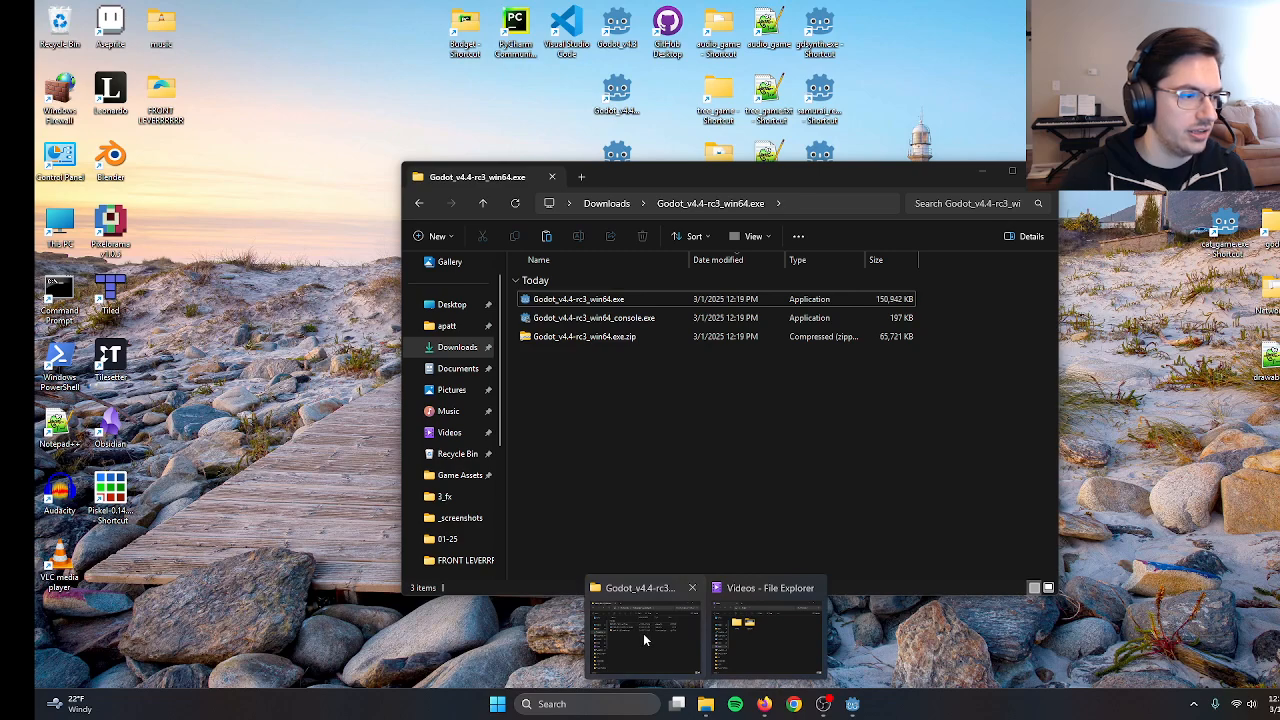
{"action": "left_click", "coordinate": [643, 633]}
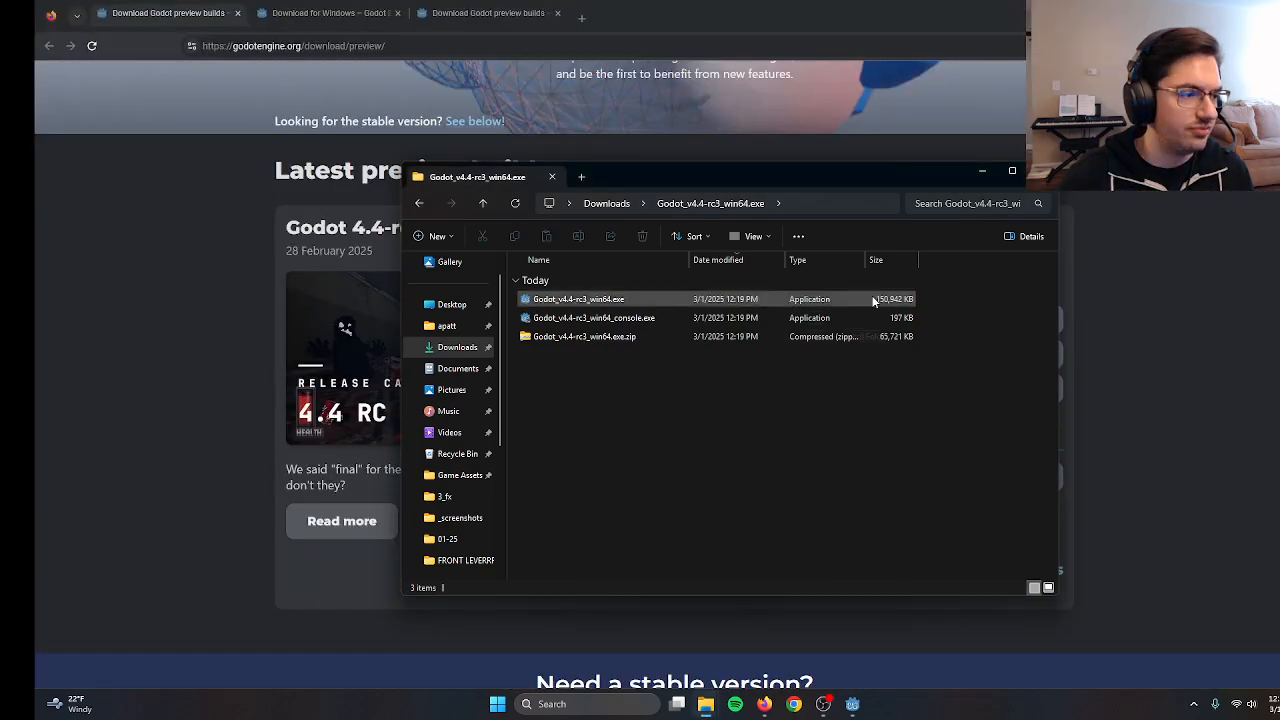
{"action": "right_click", "coordinate": [601, 336]}
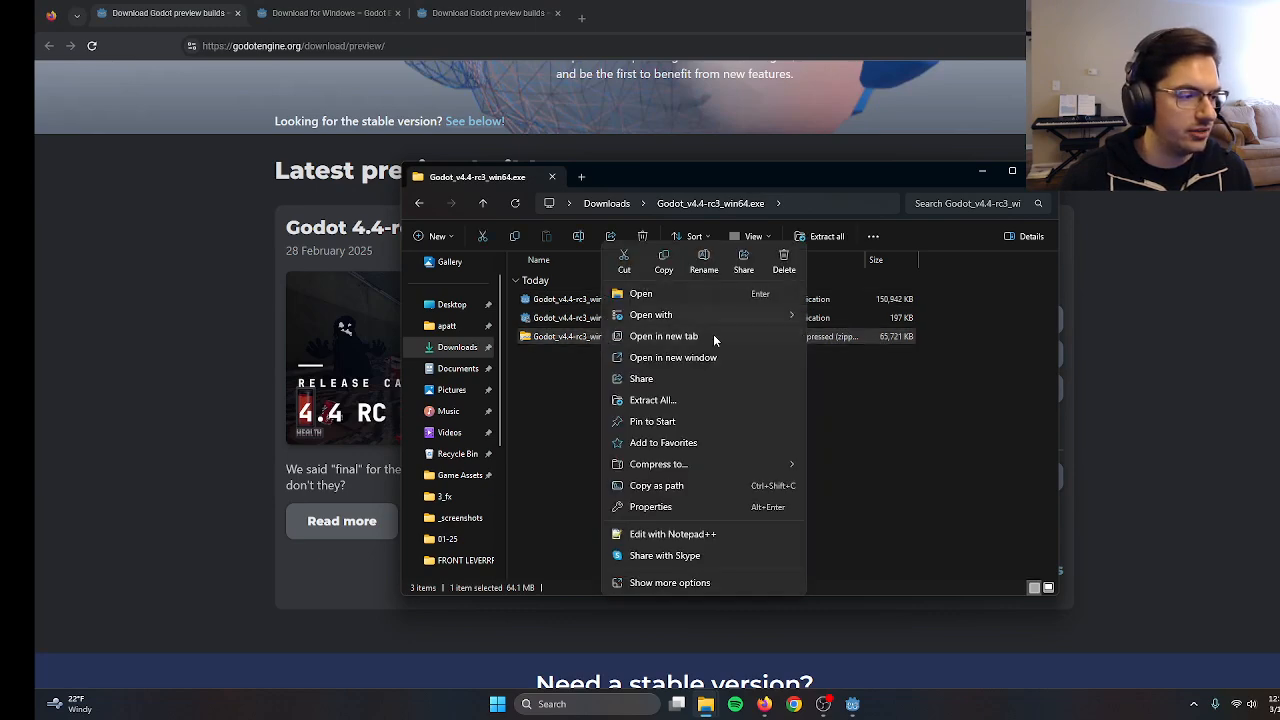
{"action": "left_click", "coordinate": [884, 414]}
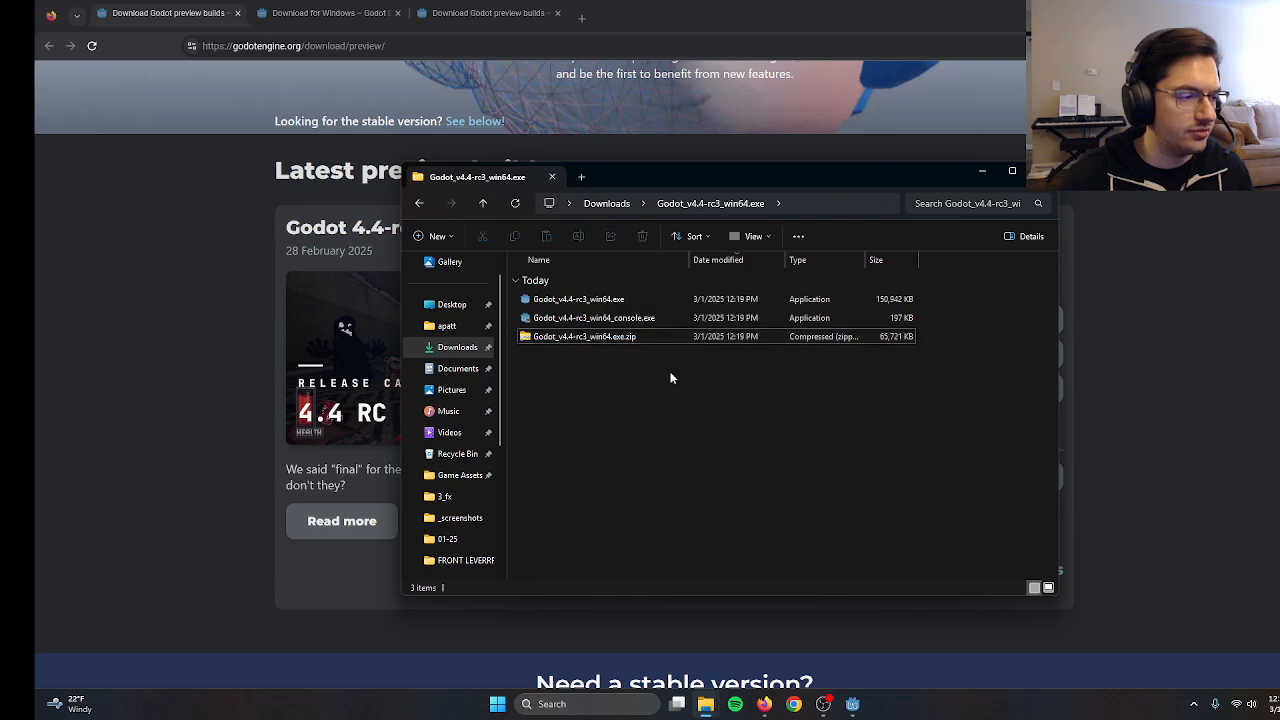
{"action": "left_click", "coordinate": [589, 298]}
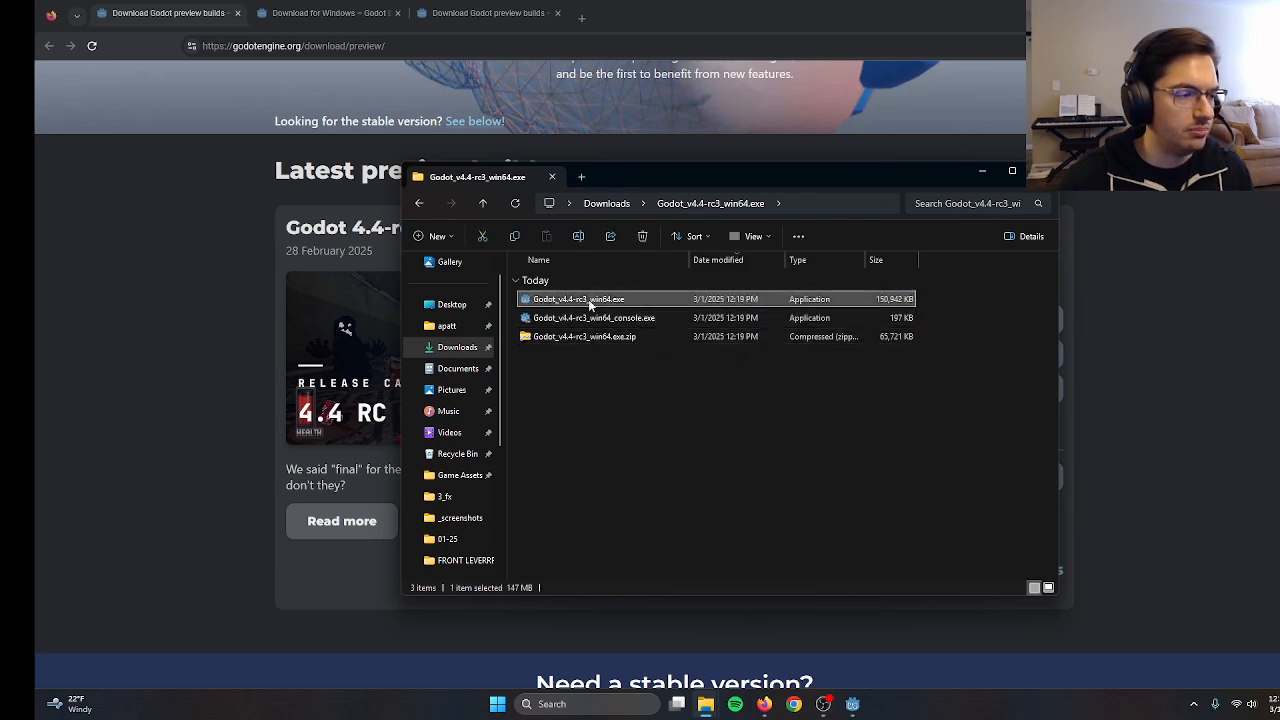
{"action": "left_click", "coordinate": [981, 174]}
Switch to the Godot Project Manager, select the first GWJ_78 project and look through the project list
{"action": "left_click", "coordinate": [852, 704]}
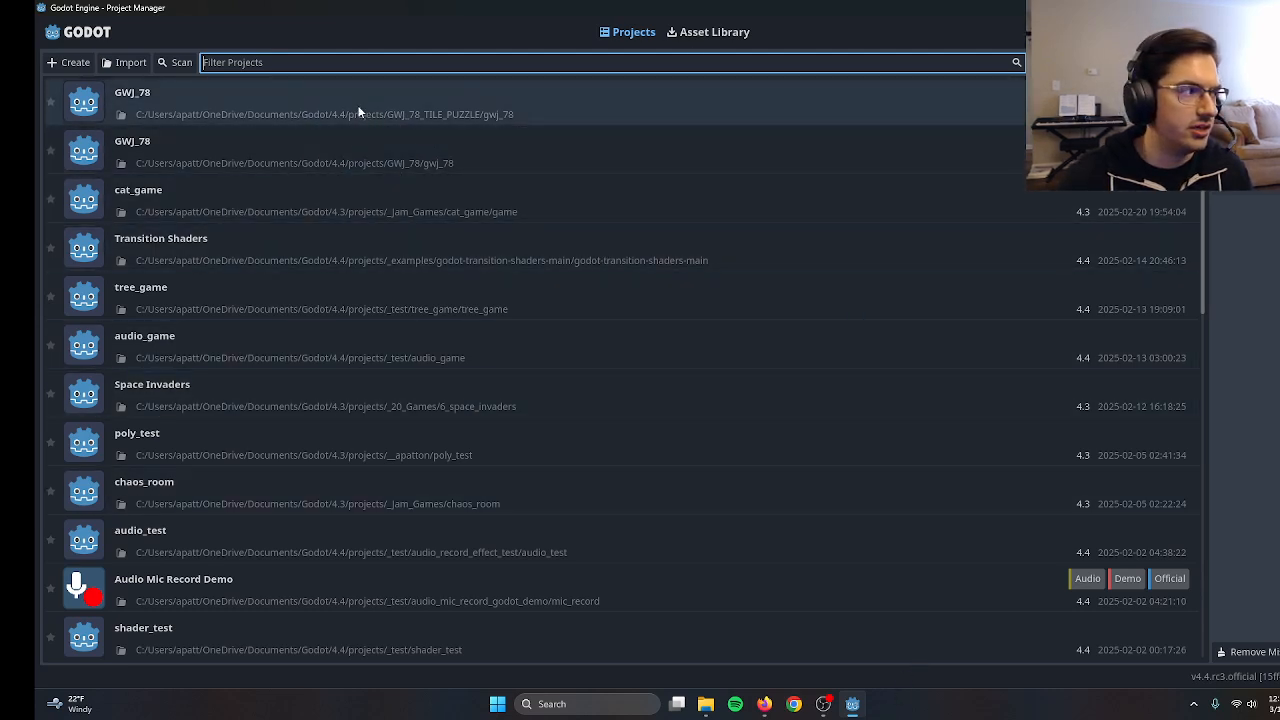
{"action": "left_click", "coordinate": [358, 112]}
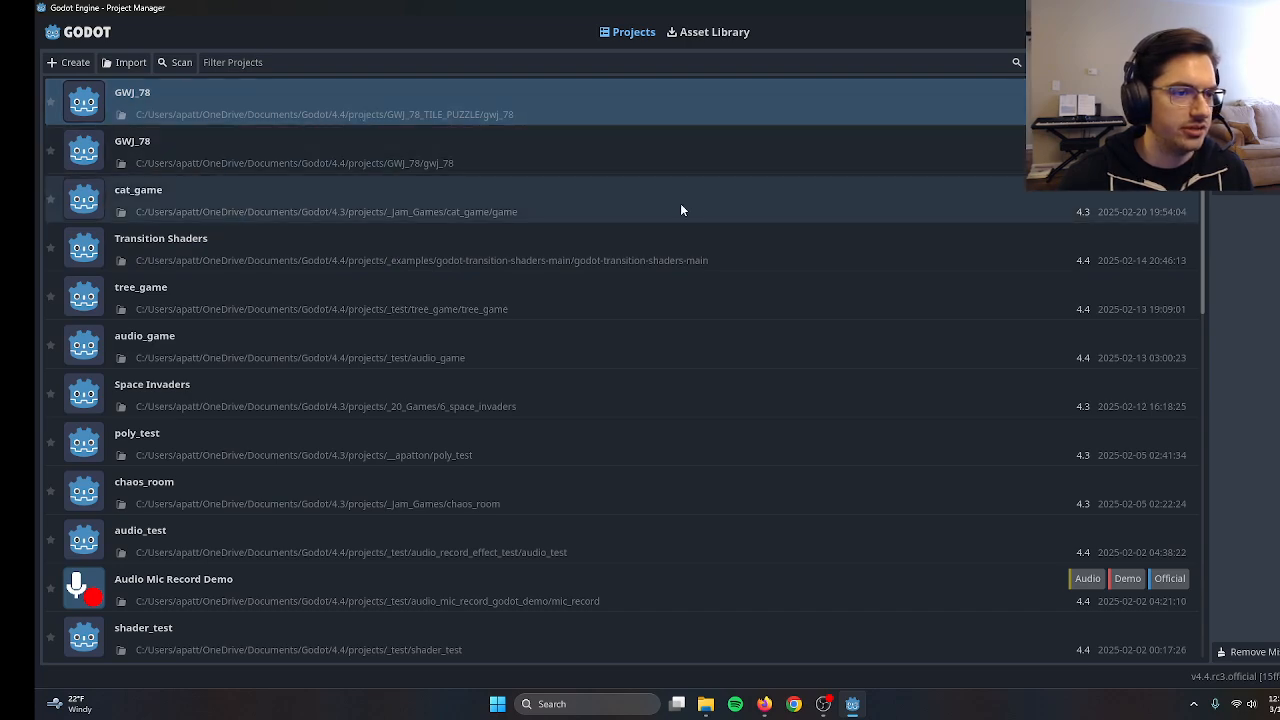
{"action": "scroll", "coordinate": [798, 430], "scroll_direction": "down", "scroll_amount": 3}
{"action": "scroll", "coordinate": [798, 428], "scroll_direction": "up", "scroll_amount": 3}
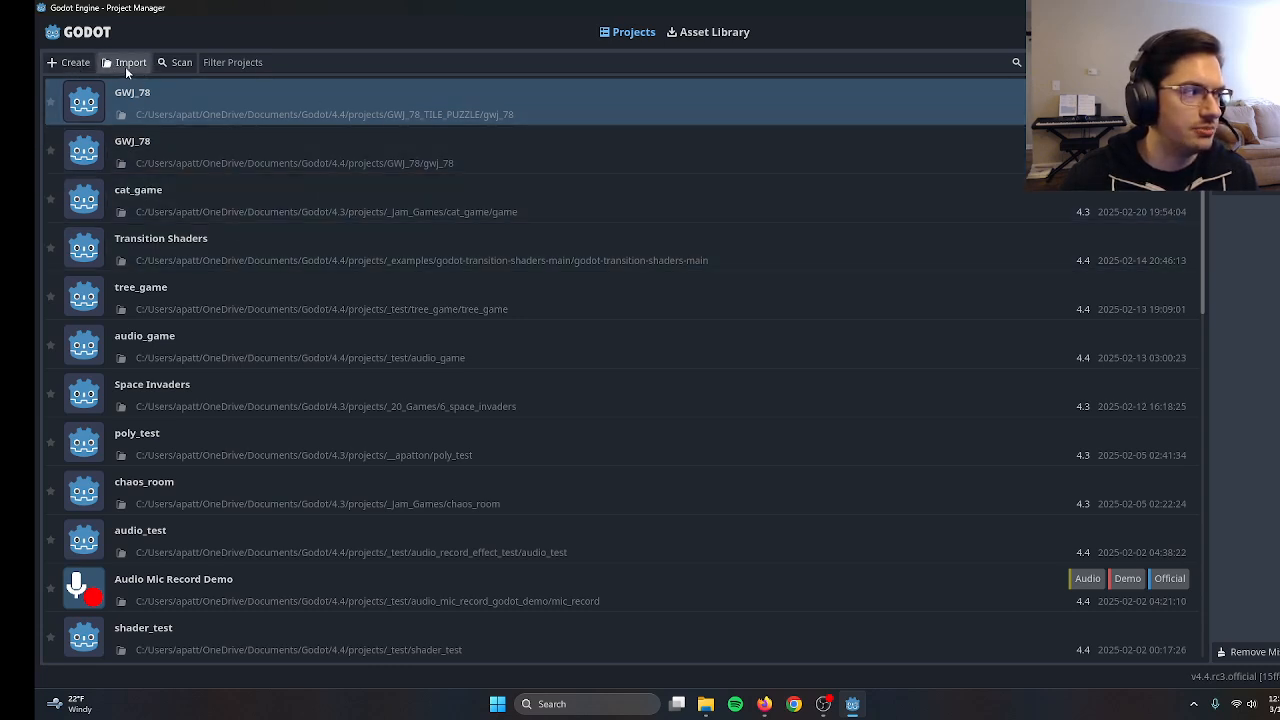
Start a new project and set its location to a new folder named "tutorial" inside Documents/Godot
{"action": "left_click", "coordinate": [76, 63]}
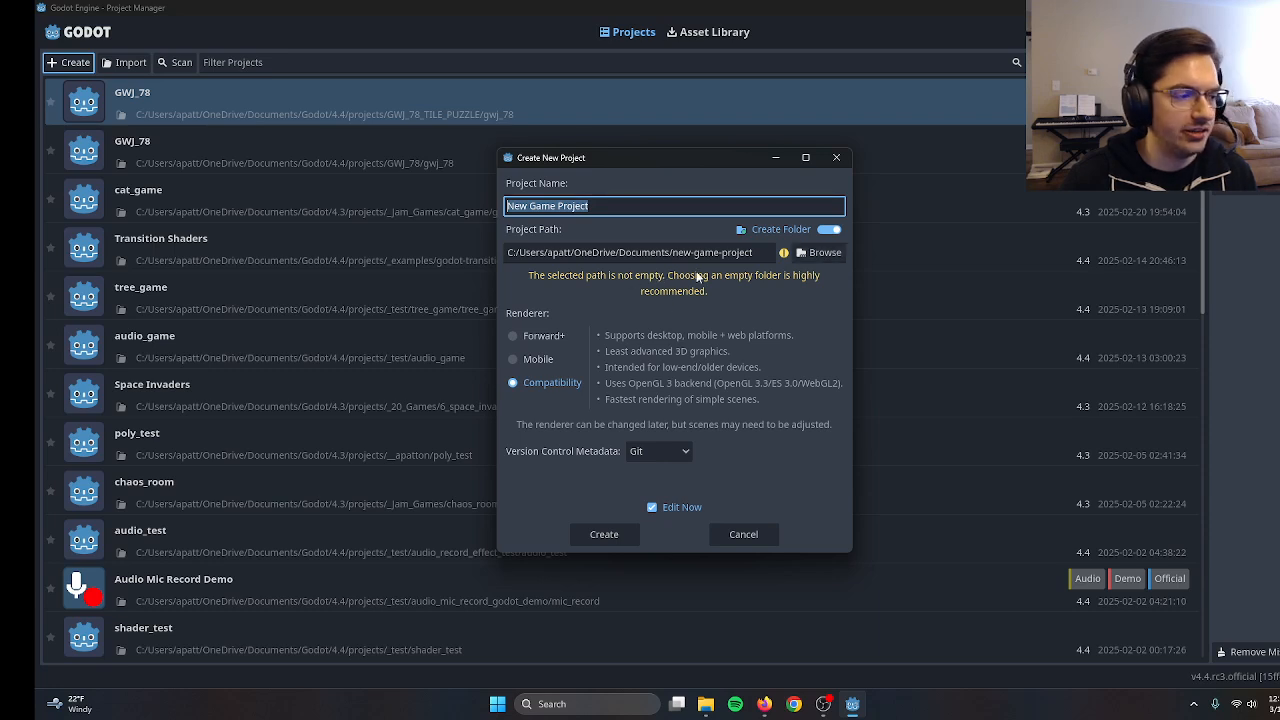
{"action": "left_click", "coordinate": [818, 256]}
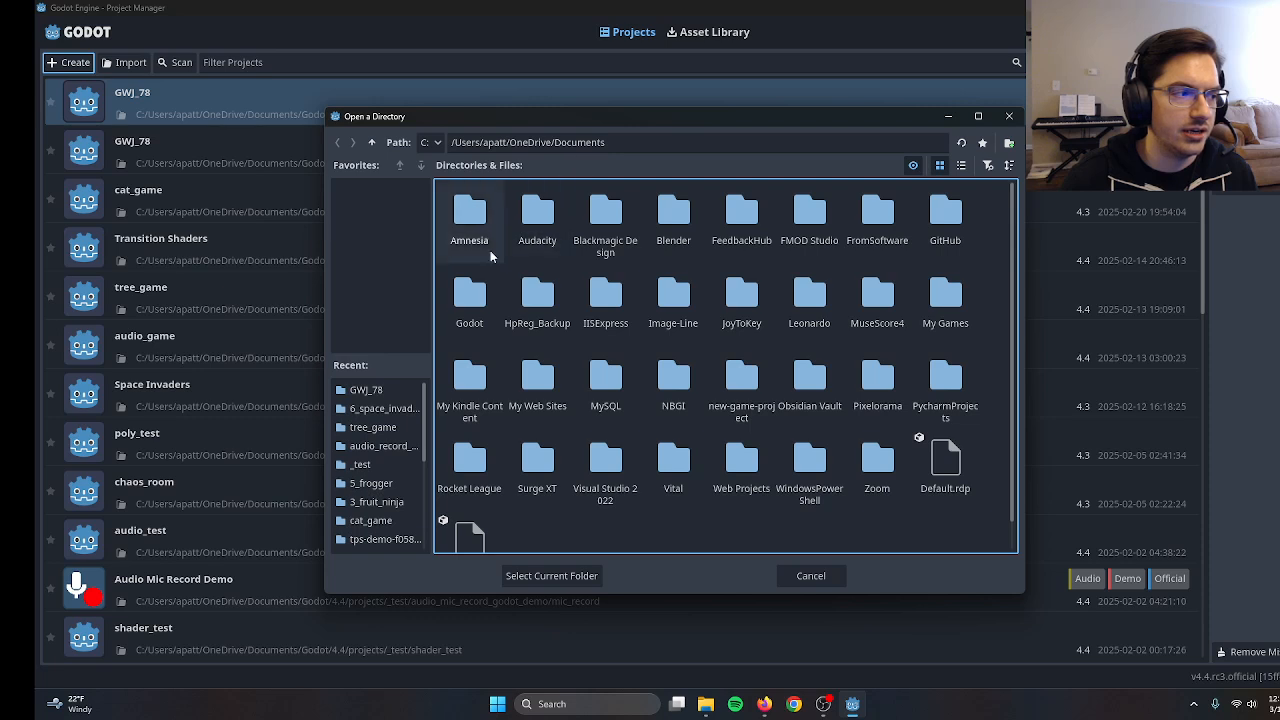
{"action": "double_click", "coordinate": [471, 300]}
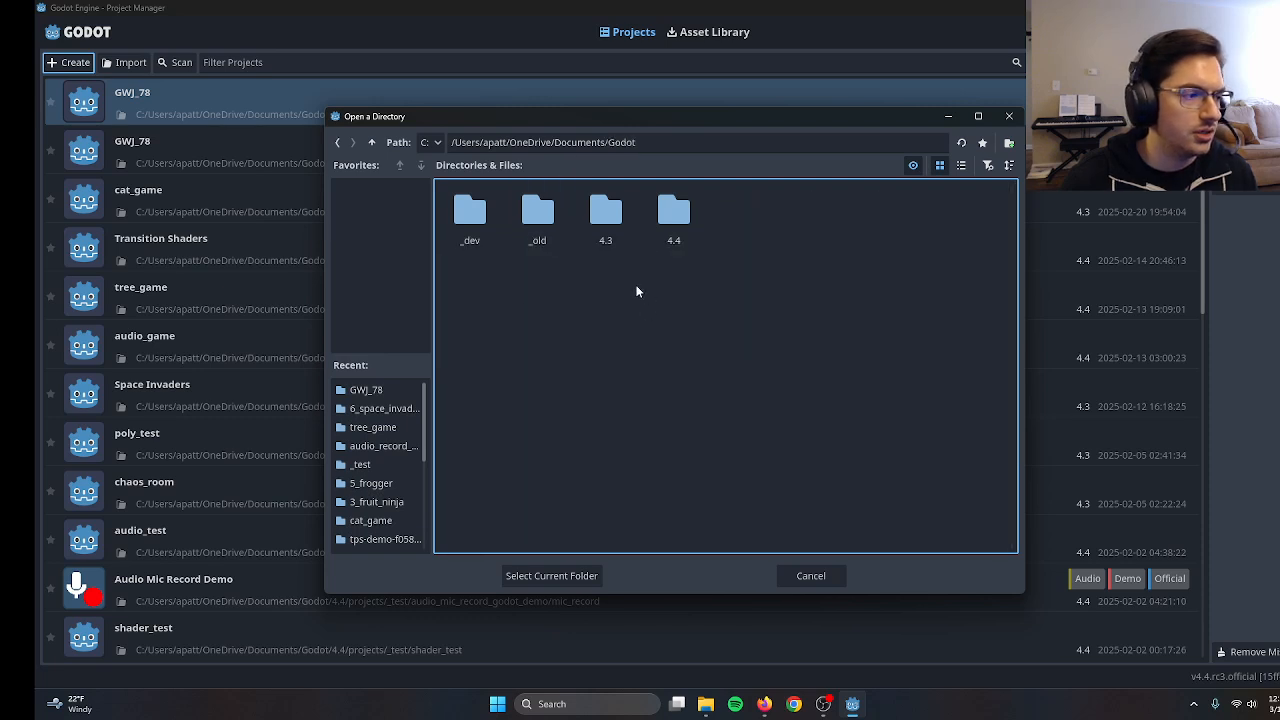
{"action": "right_click", "coordinate": [853, 292]}
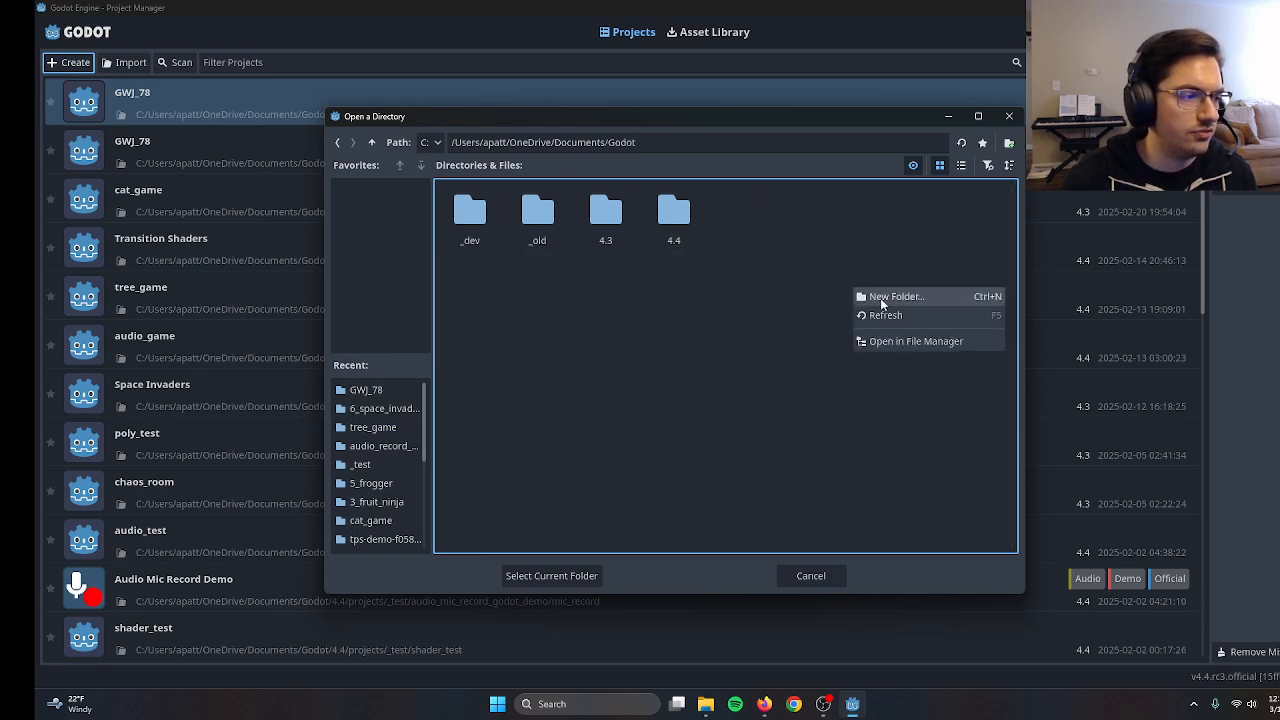
{"action": "left_click", "coordinate": [880, 298]}
{"action": "type", "text": "tutorial"}
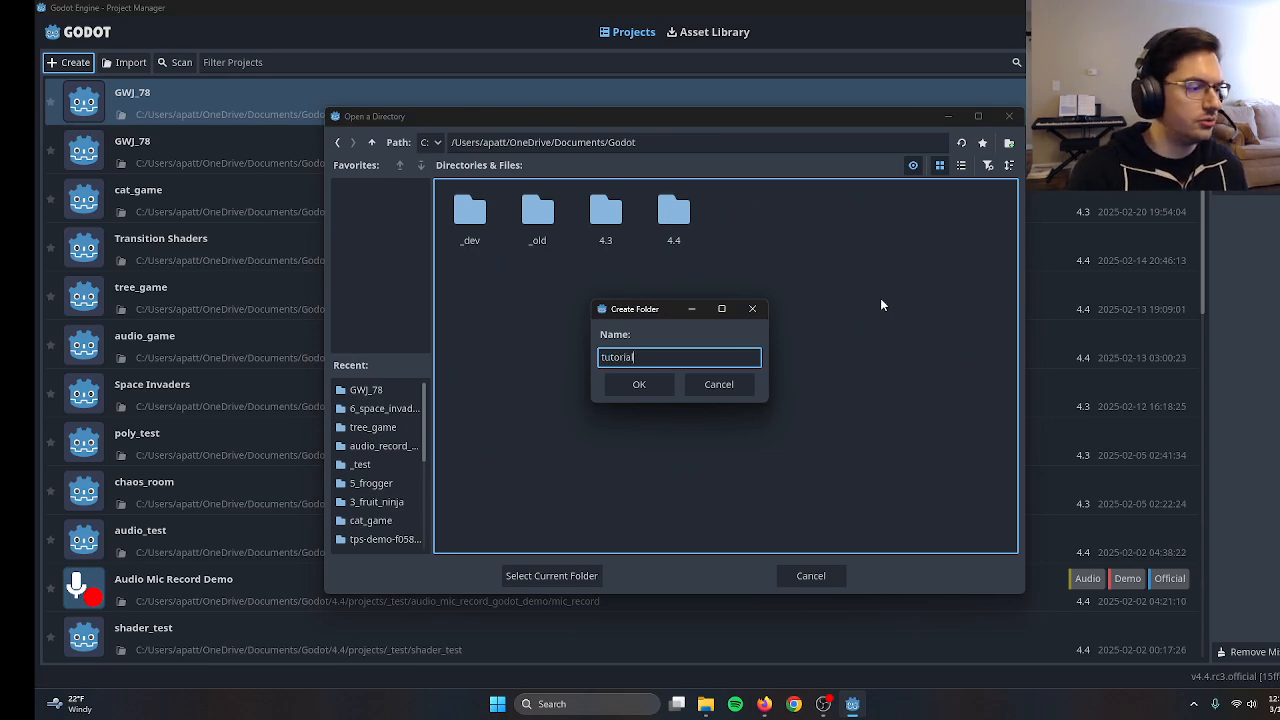
{"action": "left_click", "coordinate": [643, 385]}
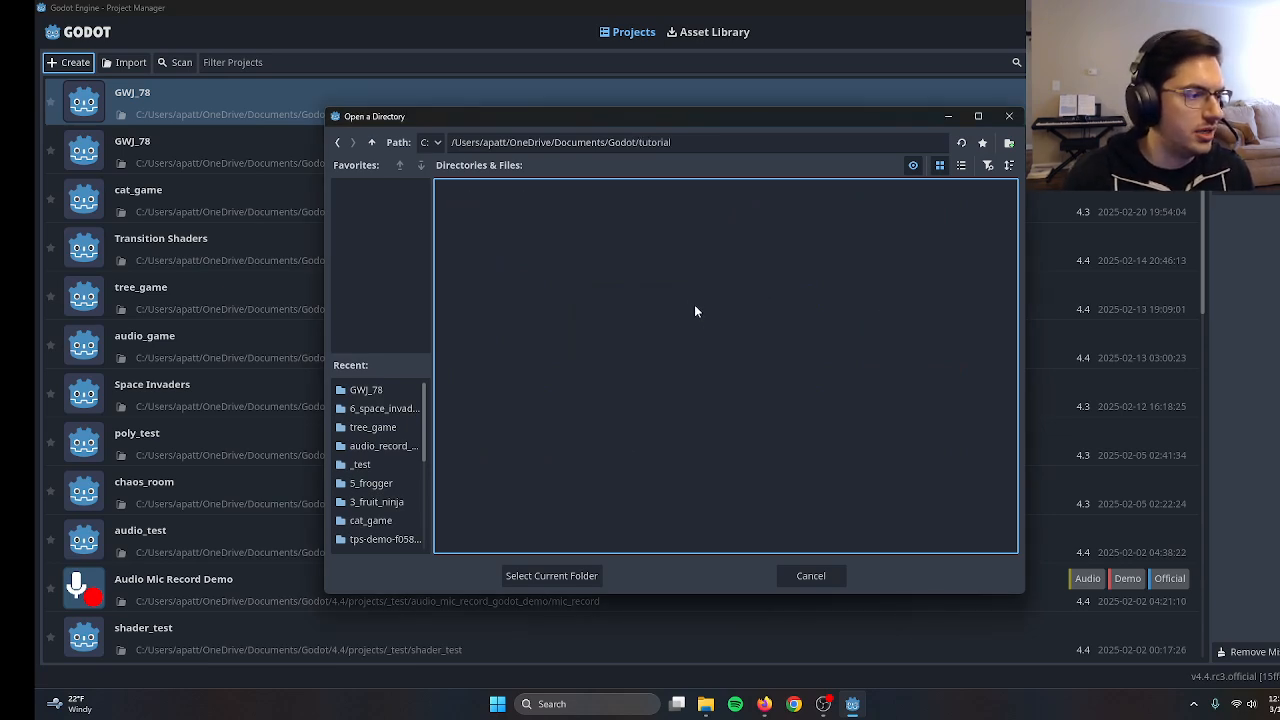
{"action": "left_click", "coordinate": [568, 575]}
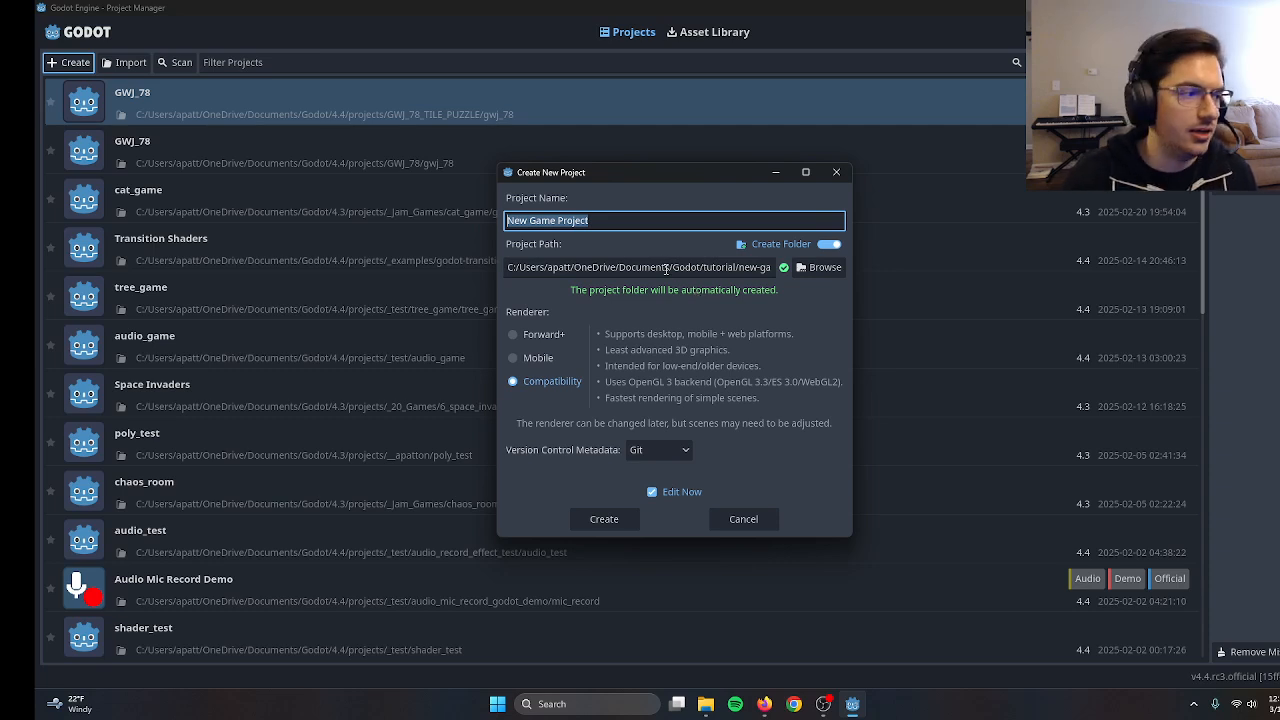
Name the new project "tutorial project"
{"action": "left_click", "coordinate": [635, 224]}
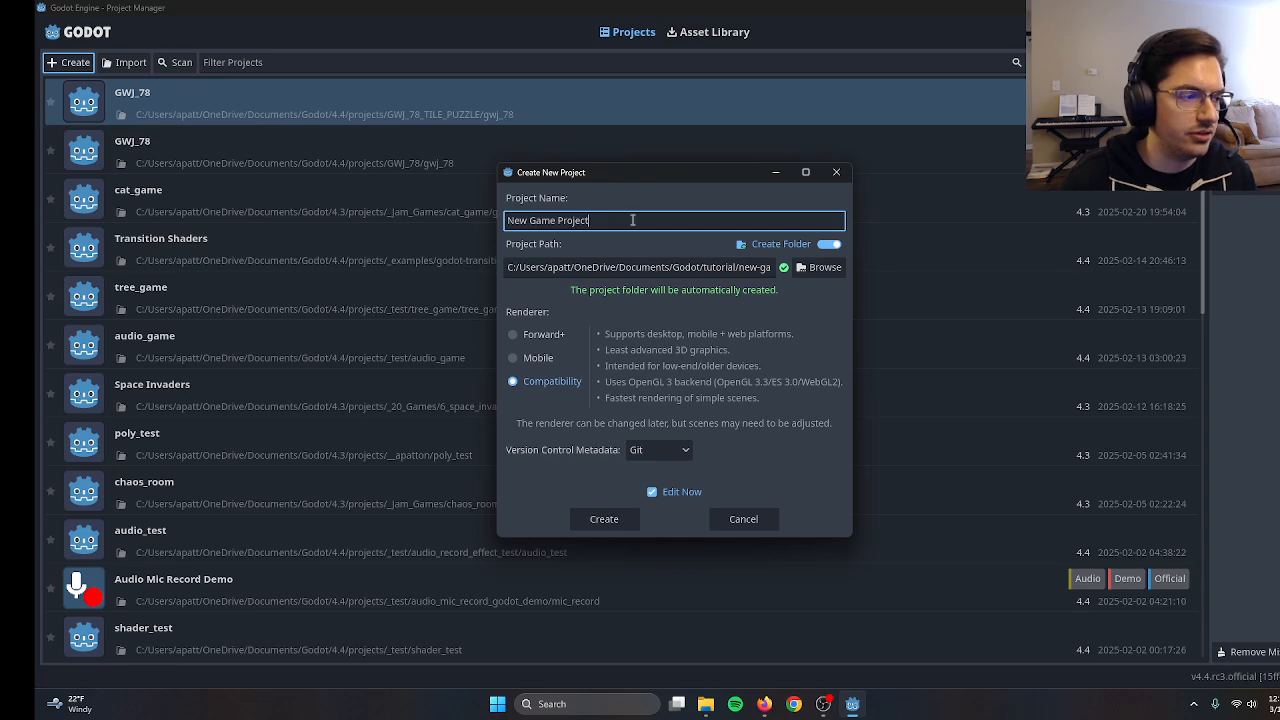
{"action": "key", "text": "ctrl+a"}
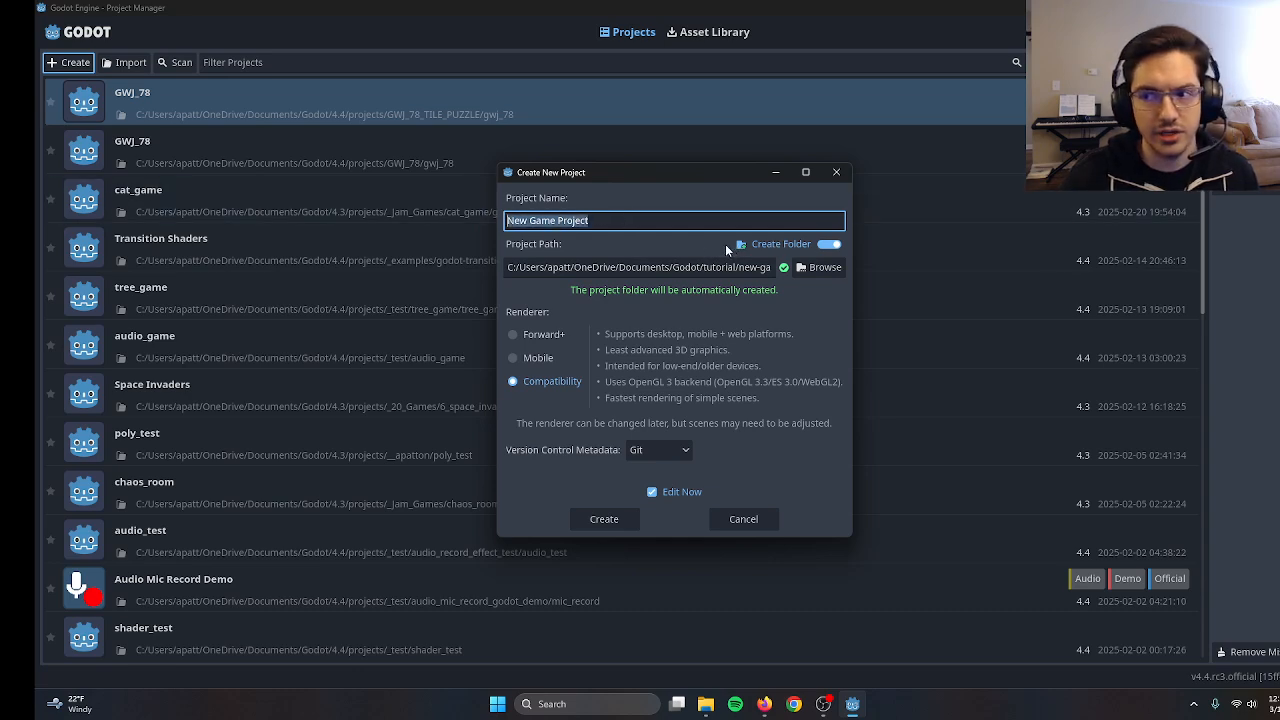
{"action": "type", "text": "tutorial "}
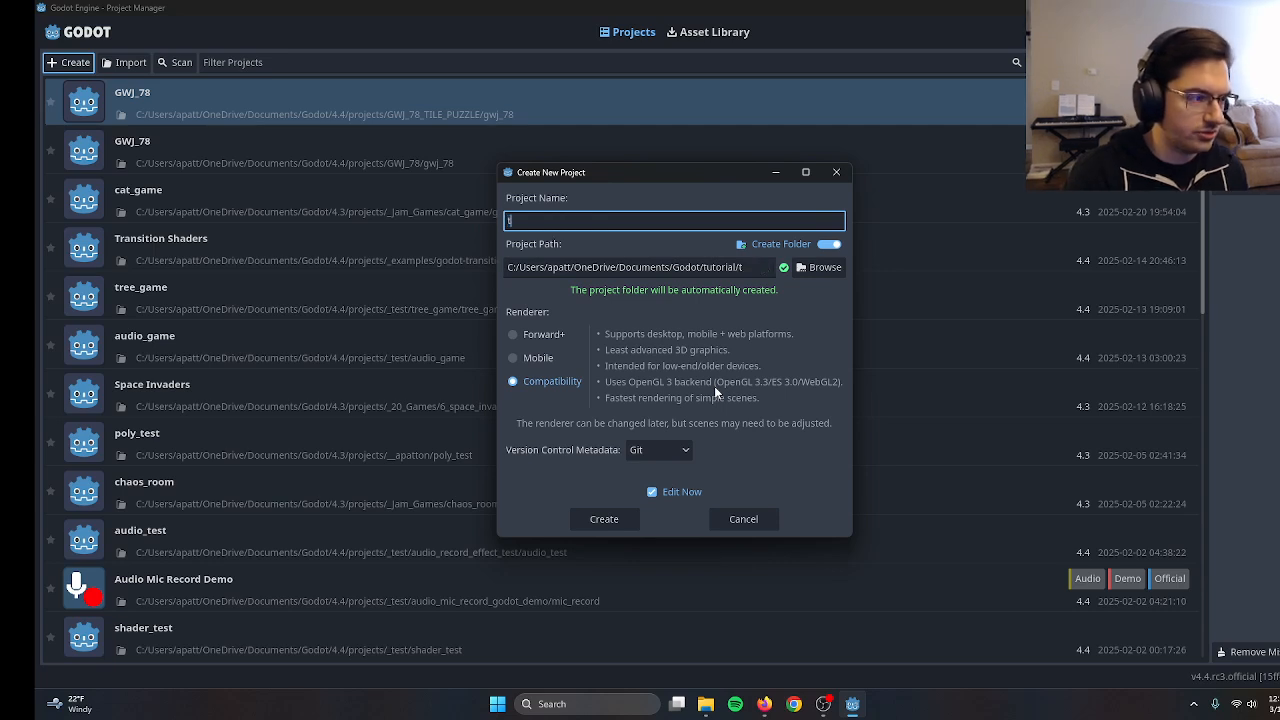
{"action": "type", "text": "project"}
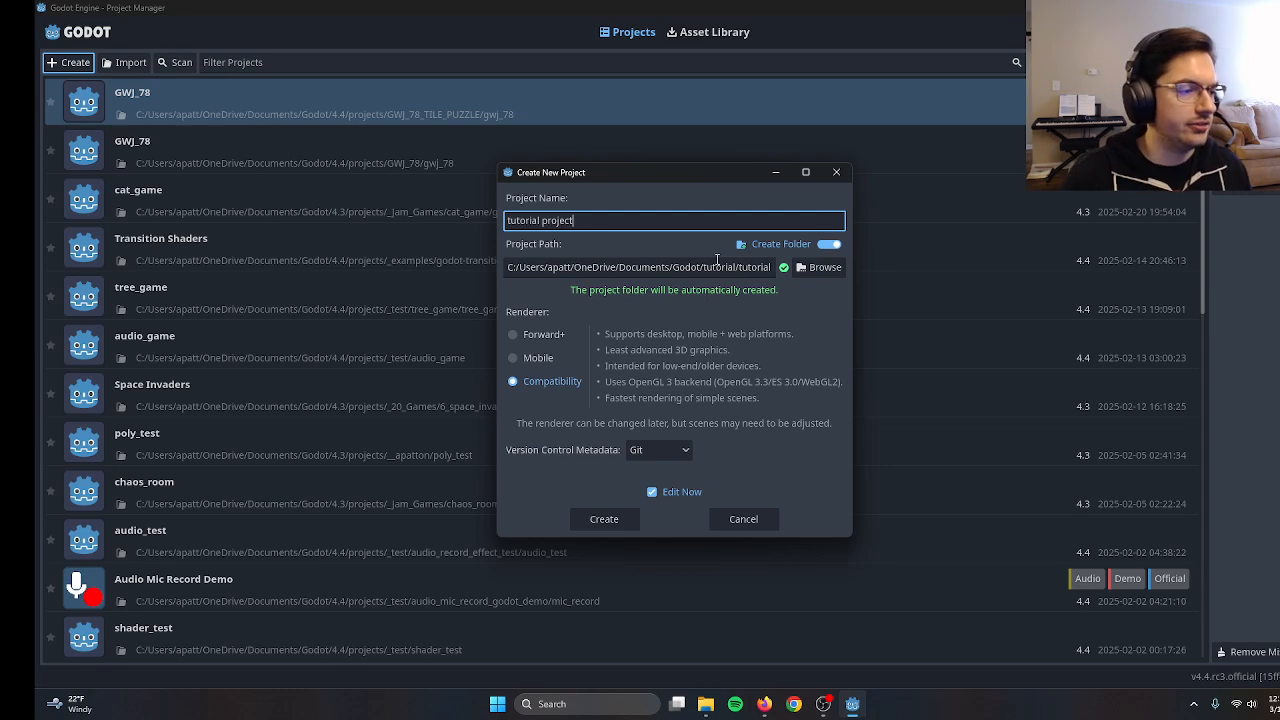
Inspect the end of the project path and compare it with the Create Folder option turned off and back on
{"action": "left_click_drag", "start_coordinate": [704, 268], "coordinate": [782, 278]}
{"action": "left_click", "coordinate": [748, 271]}
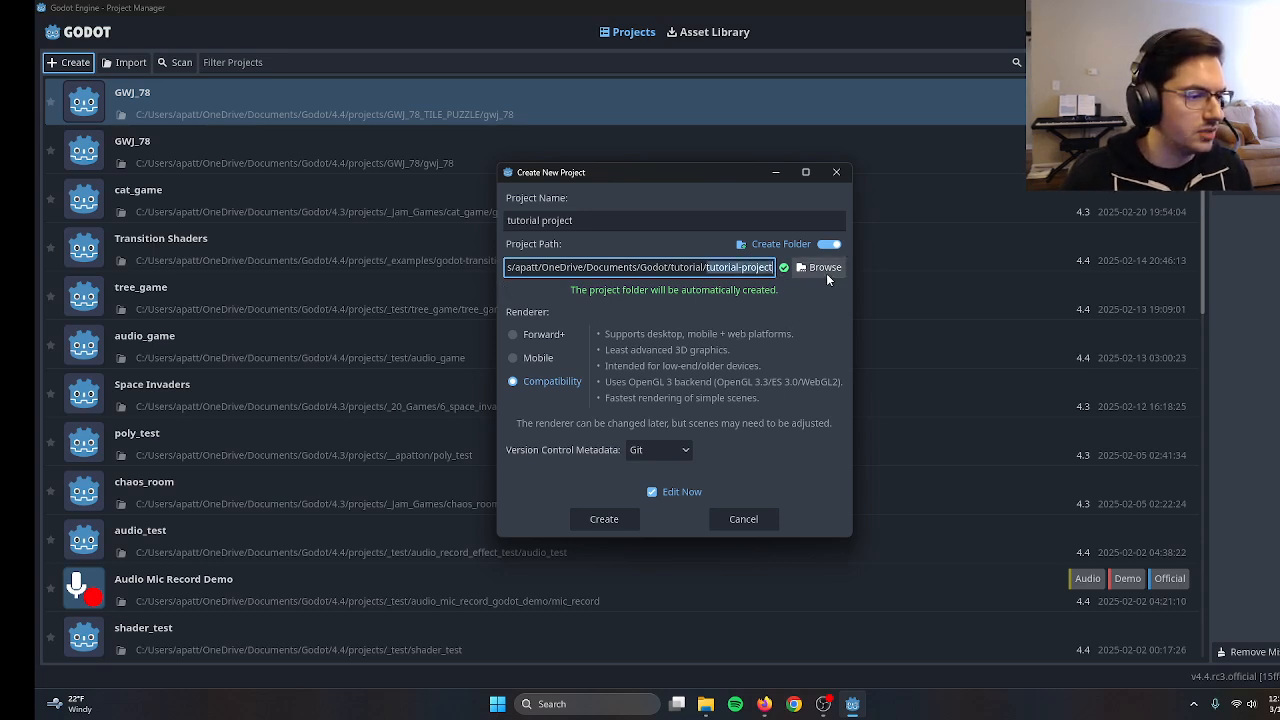
{"action": "left_click", "coordinate": [822, 245]}
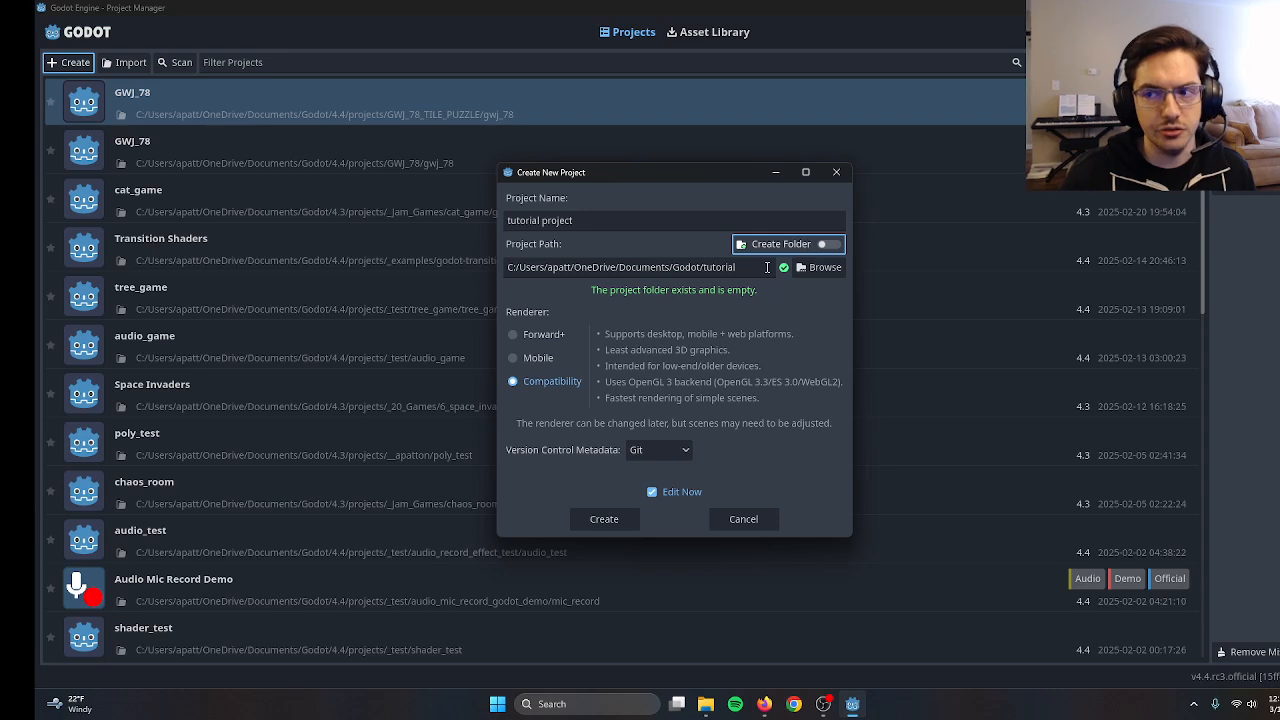
{"action": "left_click", "coordinate": [829, 245]}
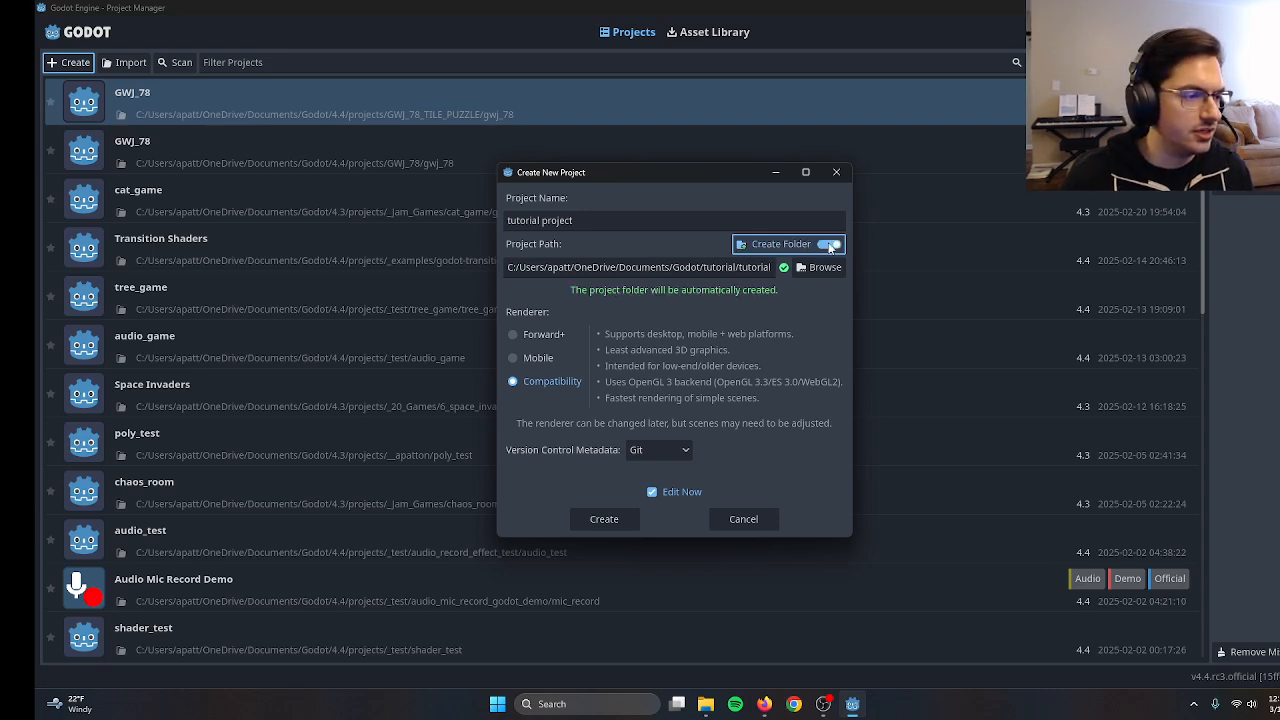
Compare the Forward+ renderer's description with Compatibility and keep Compatibility as the project's renderer
{"action": "left_click", "coordinate": [553, 382]}
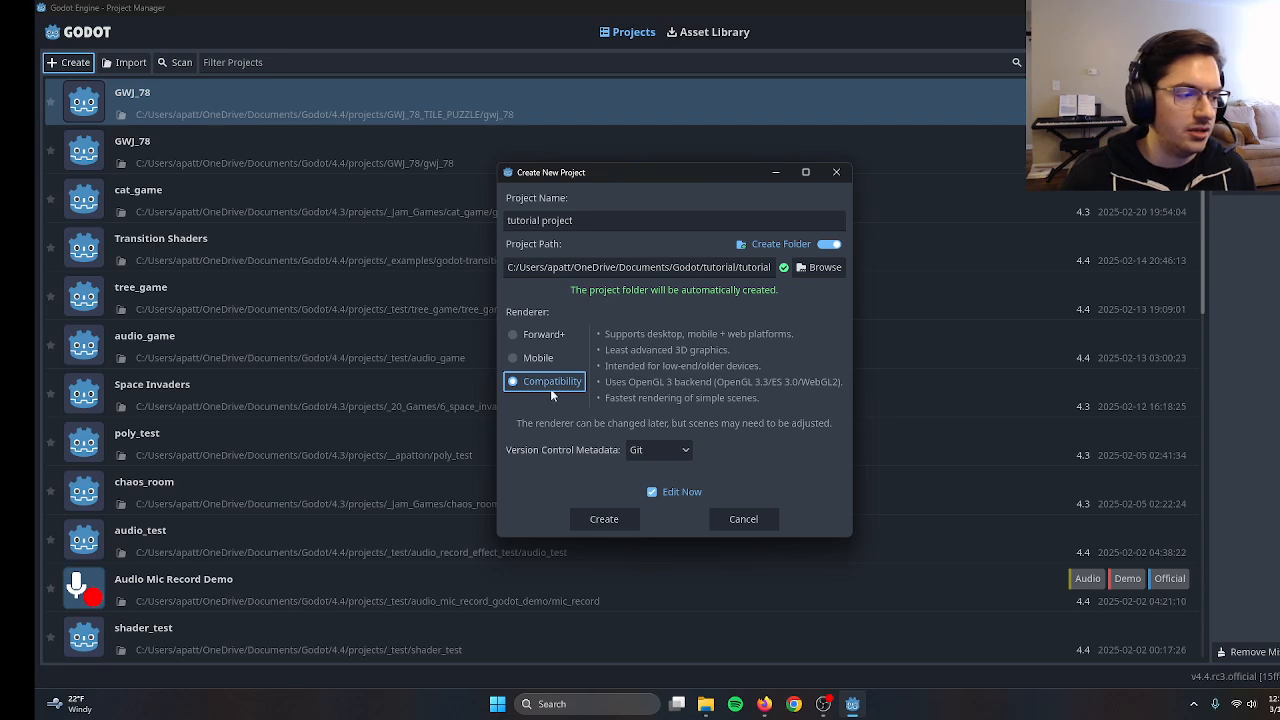
{"action": "left_click", "coordinate": [547, 335]}
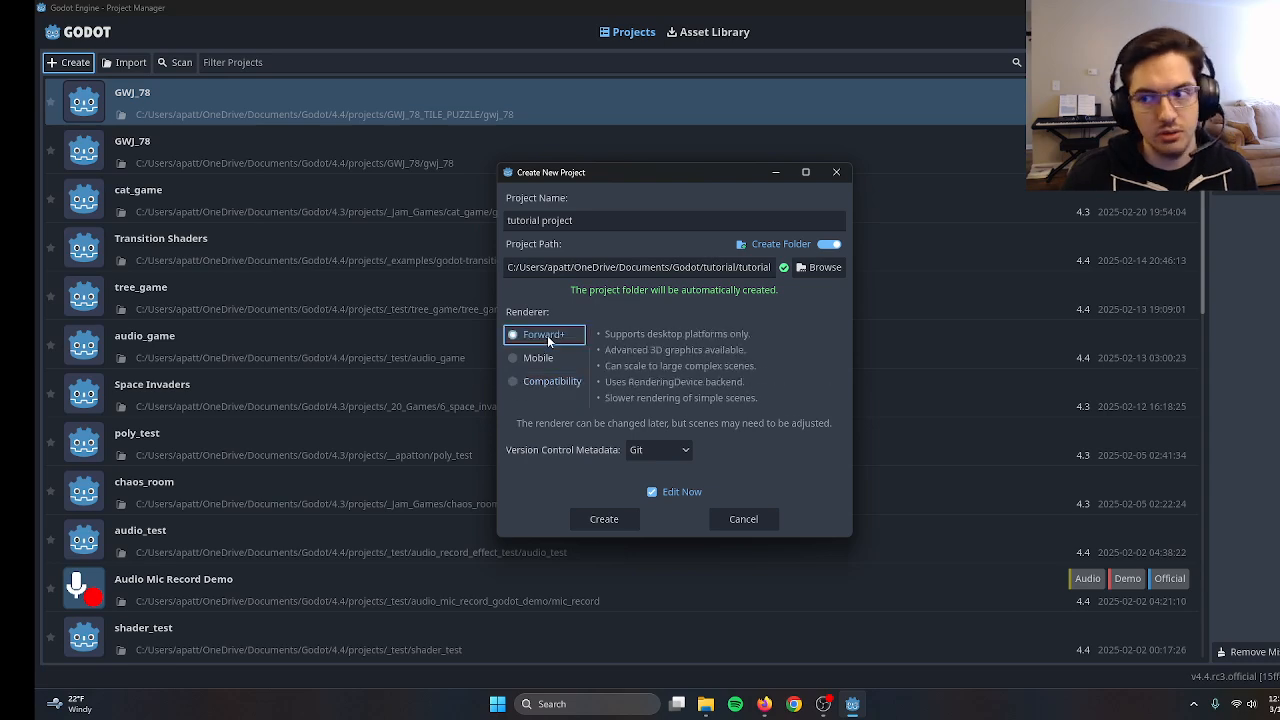
{"action": "left_click", "coordinate": [549, 387]}
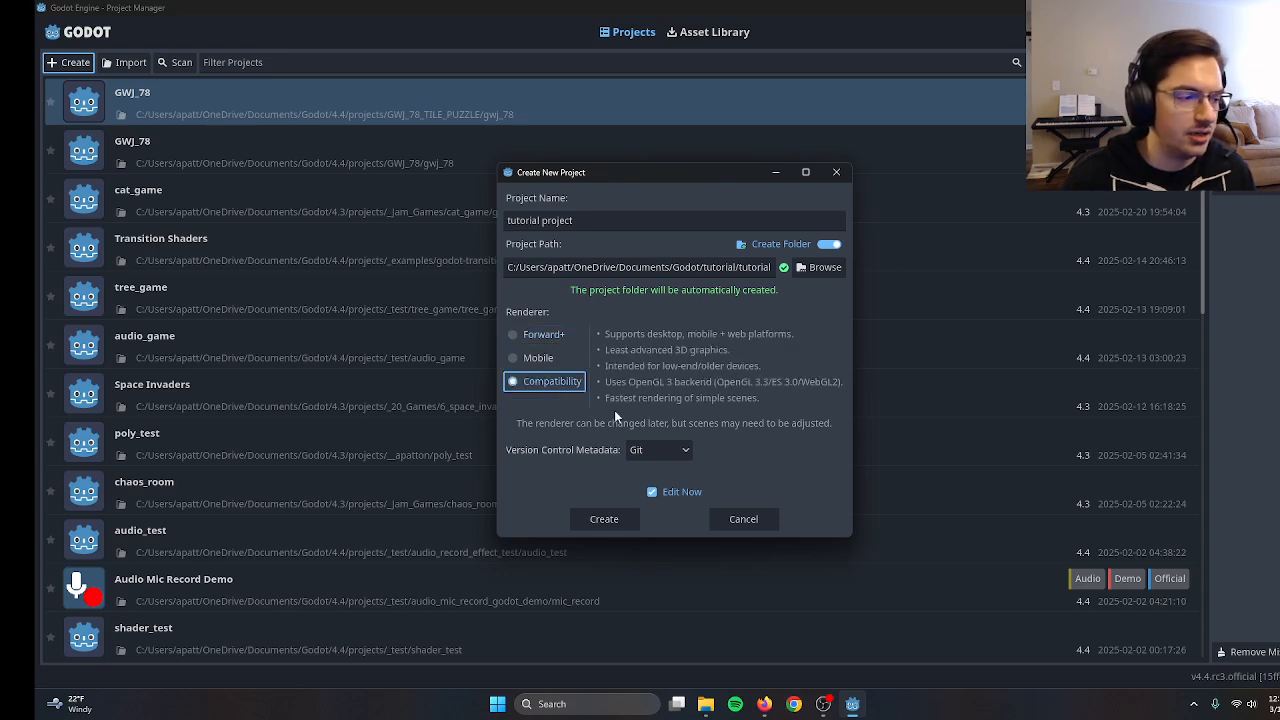
Keep Git as the version control metadata with Edit Now enabled, and create the project
{"action": "left_click", "coordinate": [687, 460]}
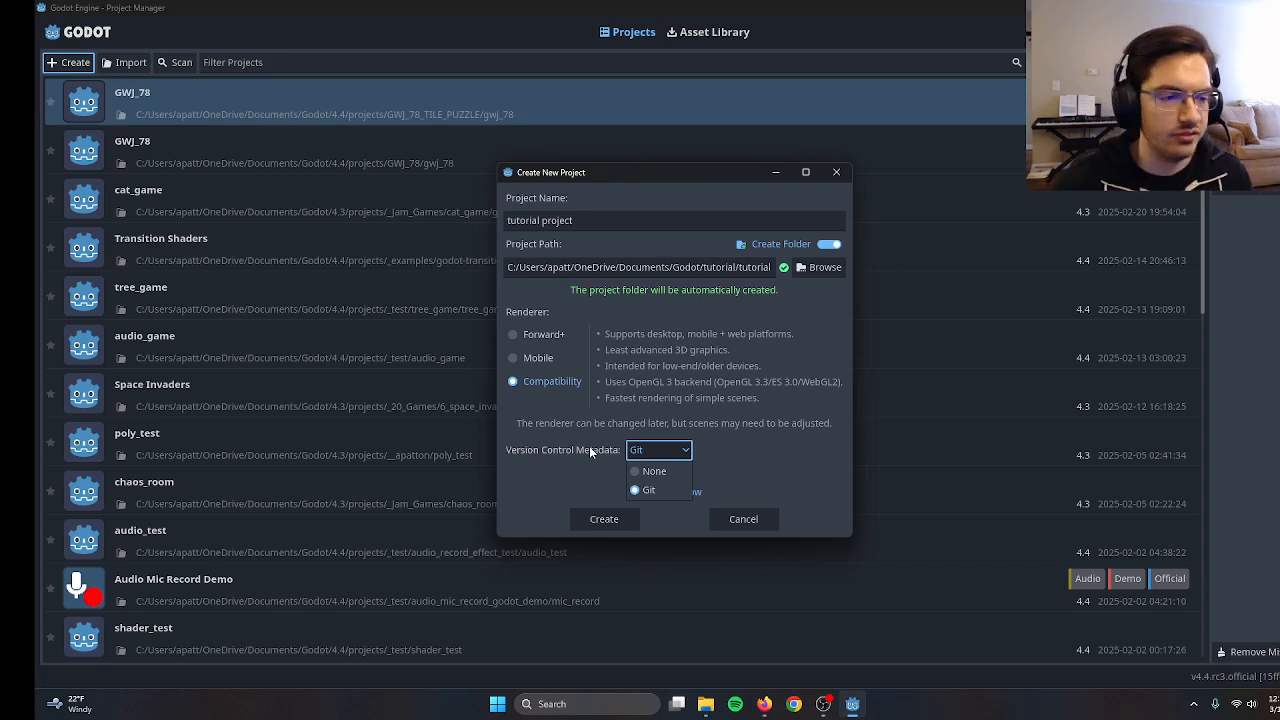
{"action": "left_click", "coordinate": [589, 446]}
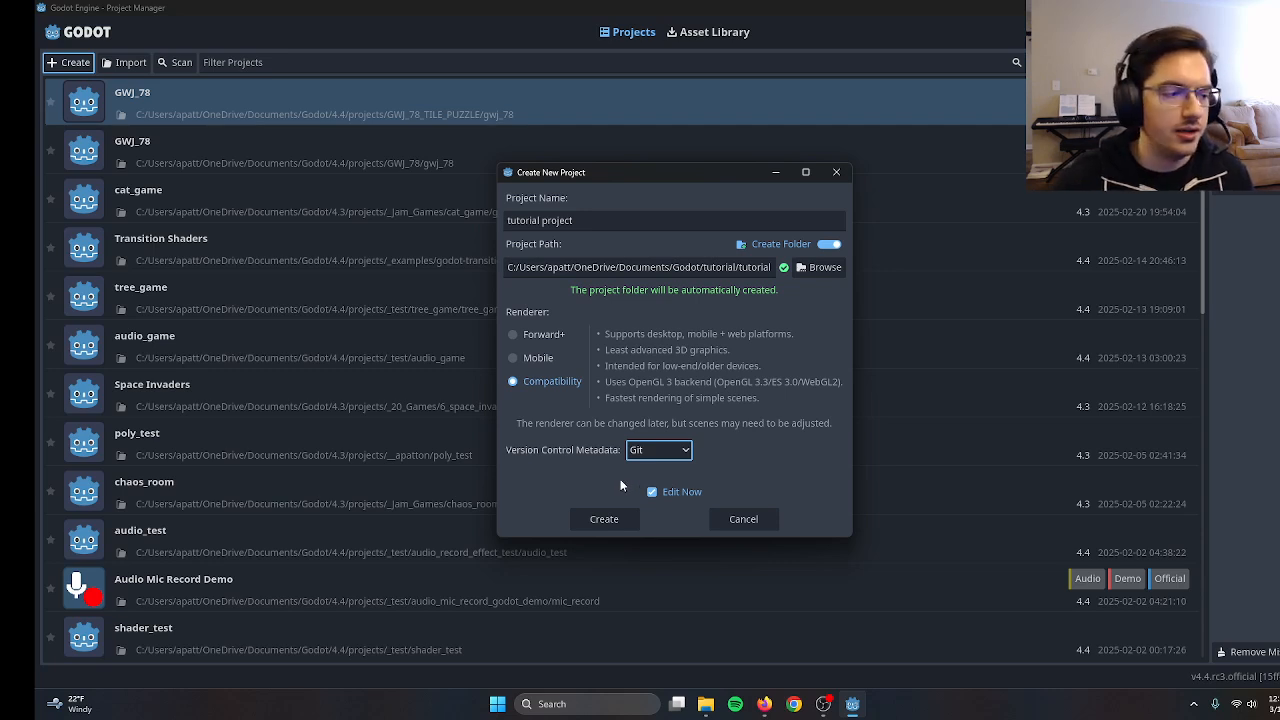
{"action": "left_click", "coordinate": [650, 452]}
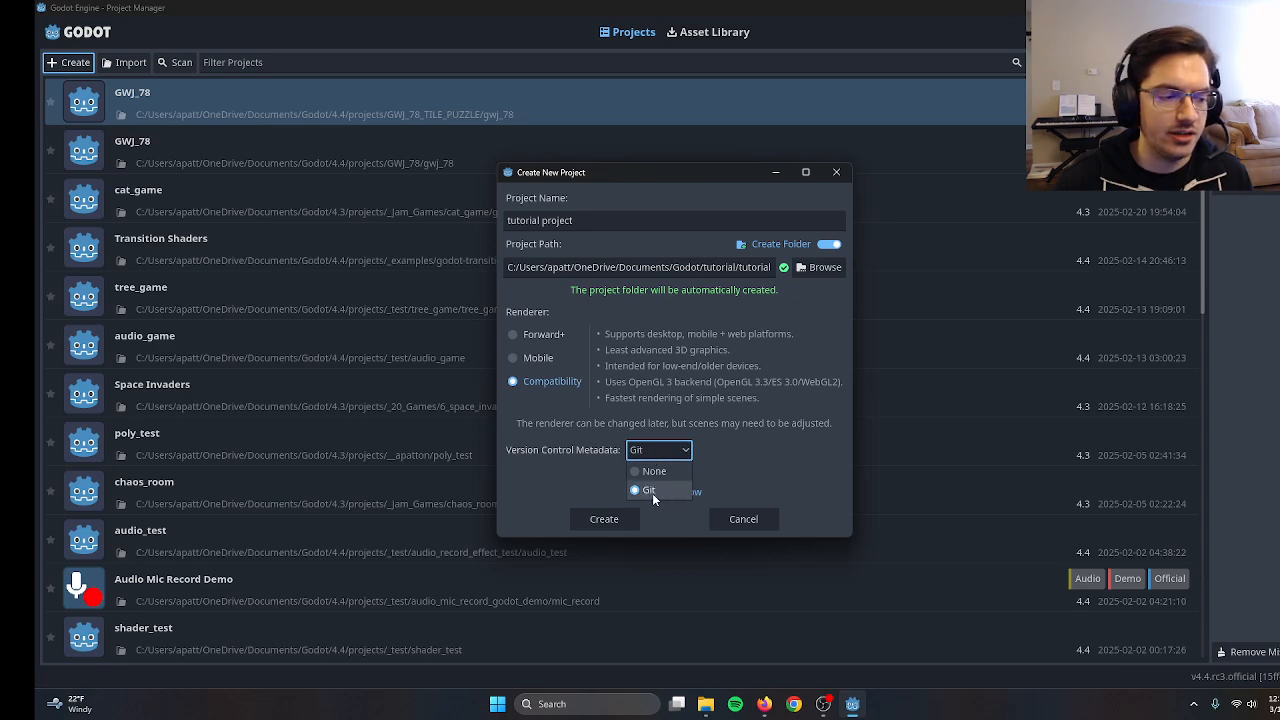
{"action": "left_click", "coordinate": [652, 491]}
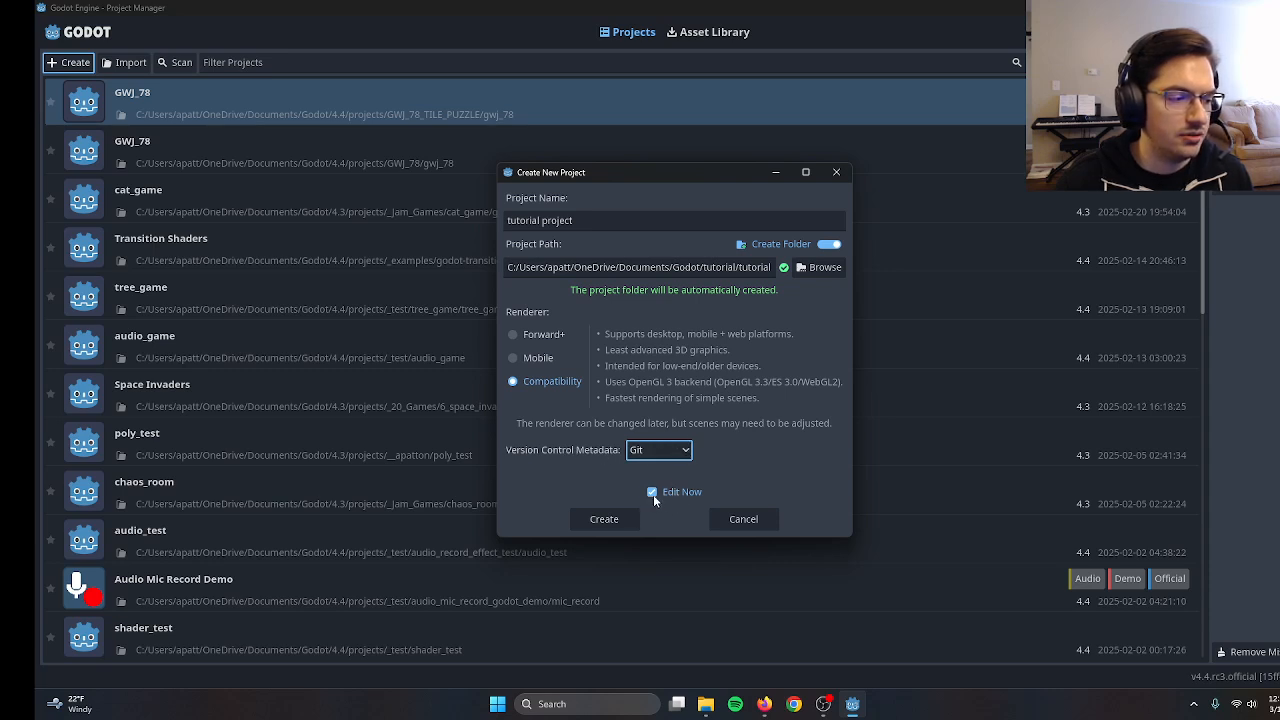
{"action": "key", "text": "Tab"}
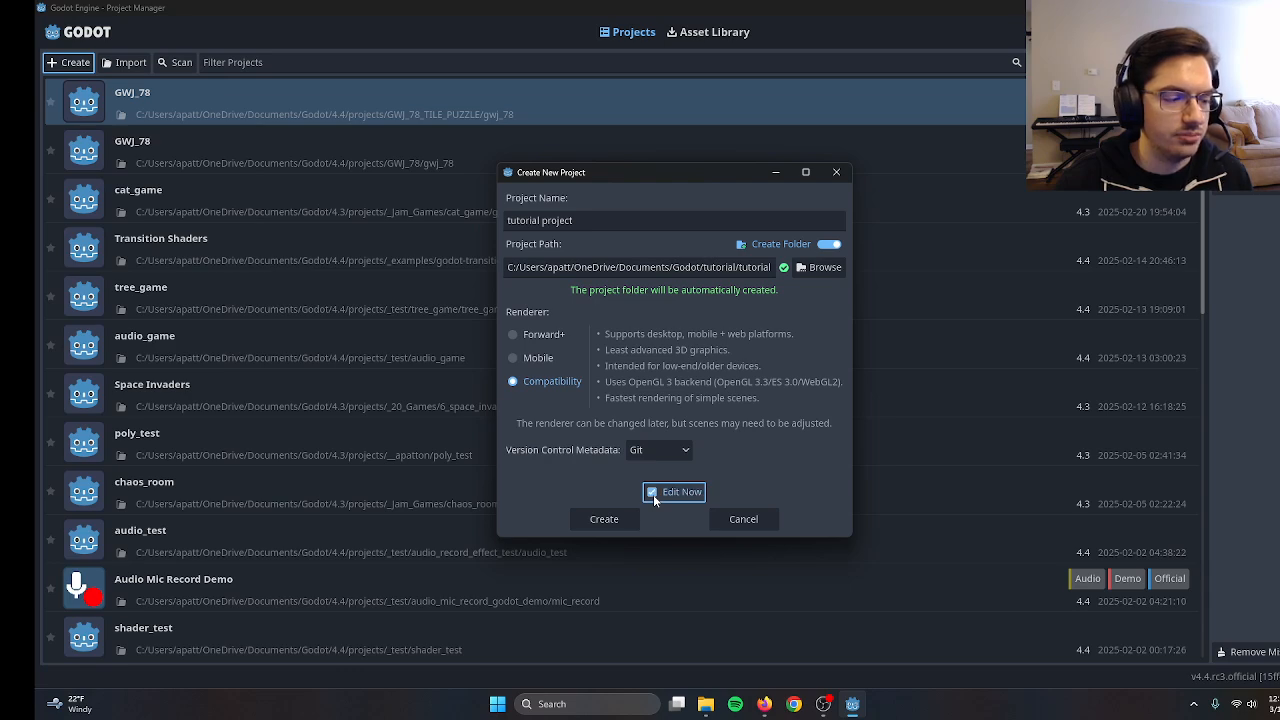
{"action": "left_click", "coordinate": [603, 519]}
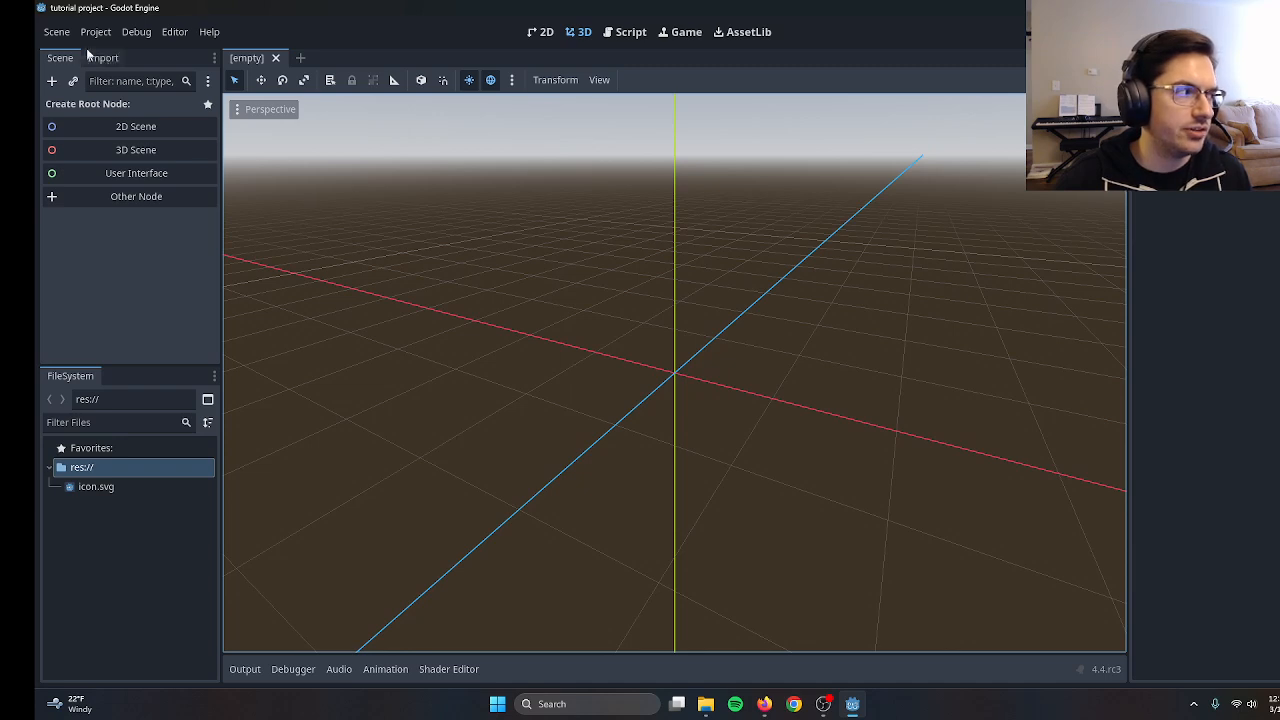
{"action": "left_click", "coordinate": [55, 33]}
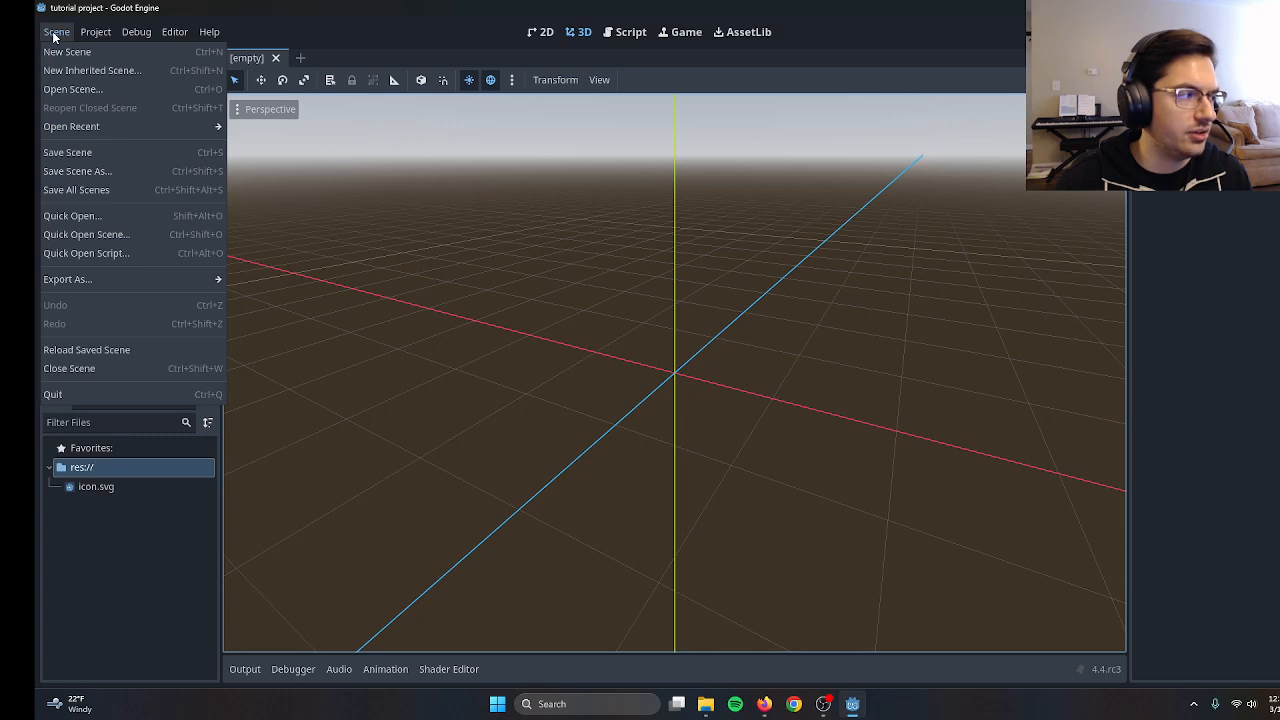
{"action": "left_click", "coordinate": [55, 36]}
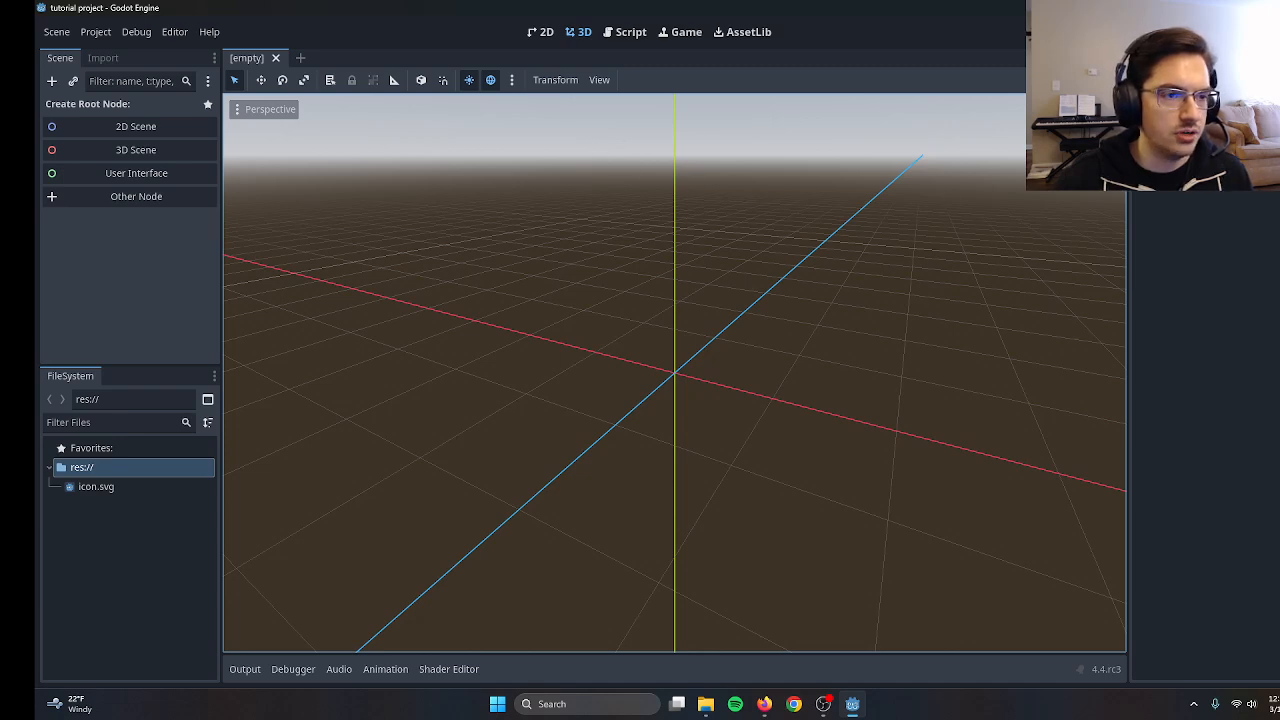
Try to run the project and look for a main scene in the project folder
{"action": "key", "text": "F5"}
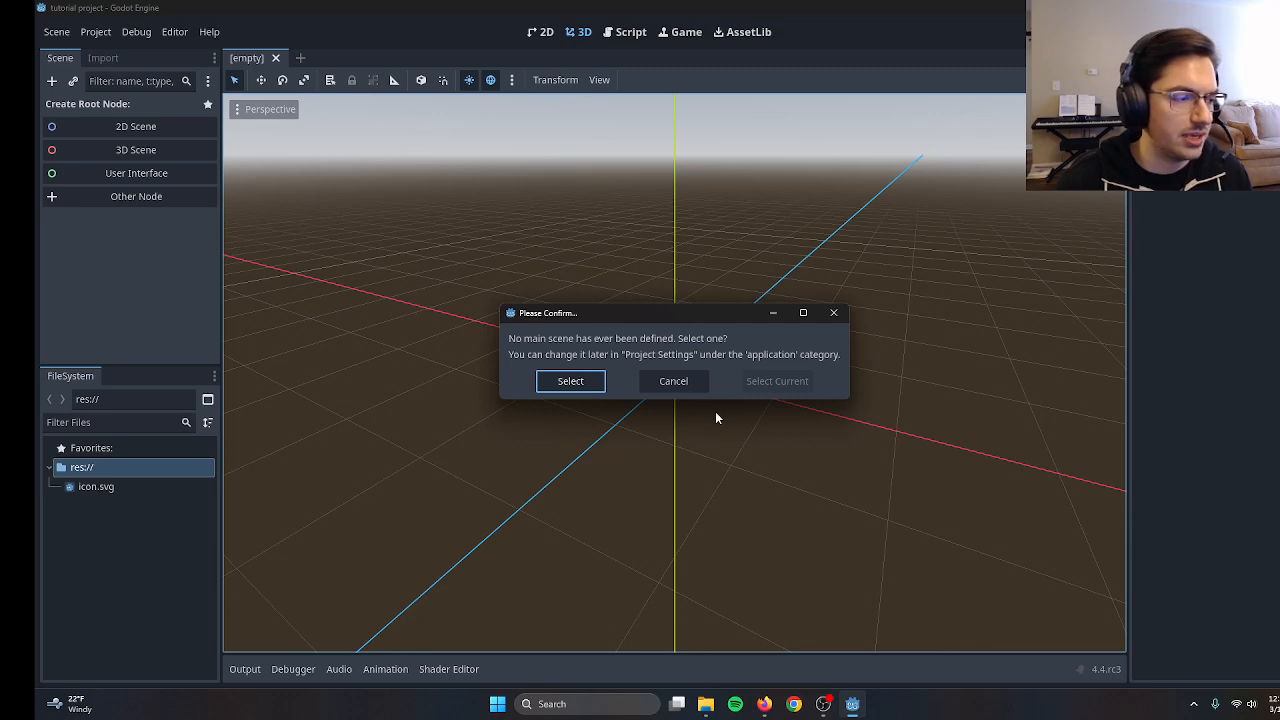
{"action": "left_click", "coordinate": [575, 389]}
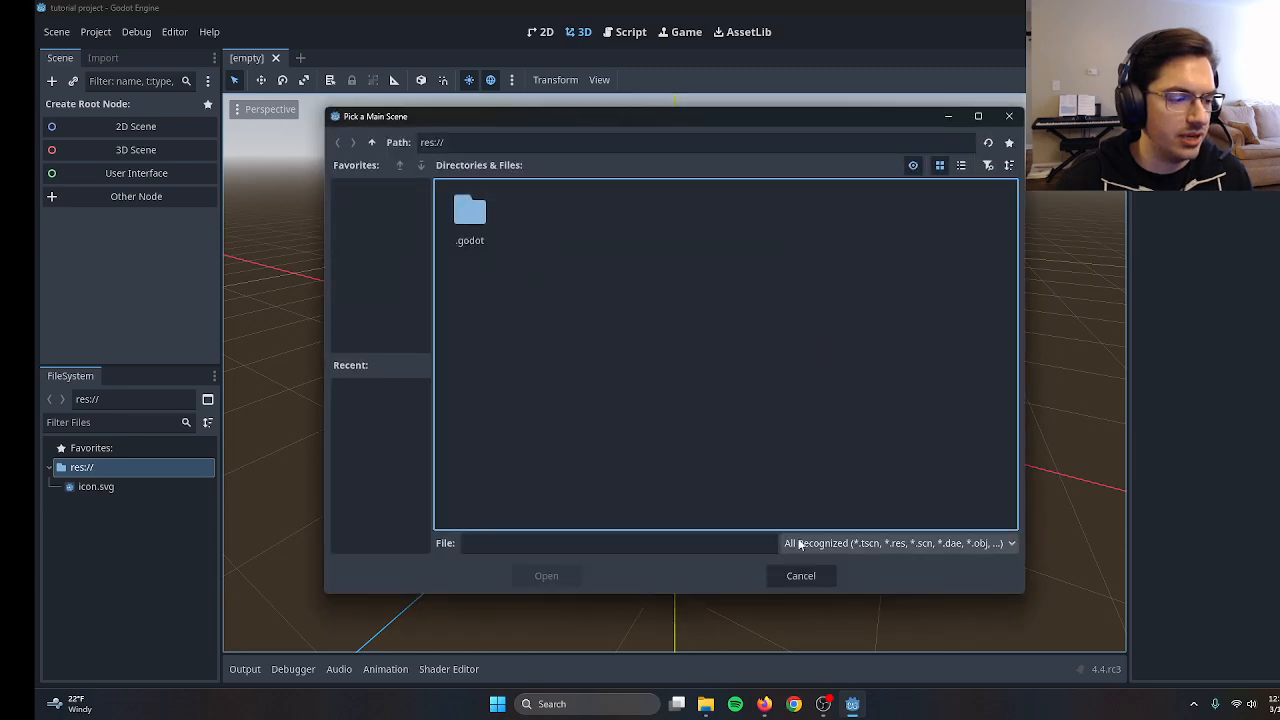
{"action": "left_click", "coordinate": [805, 575]}
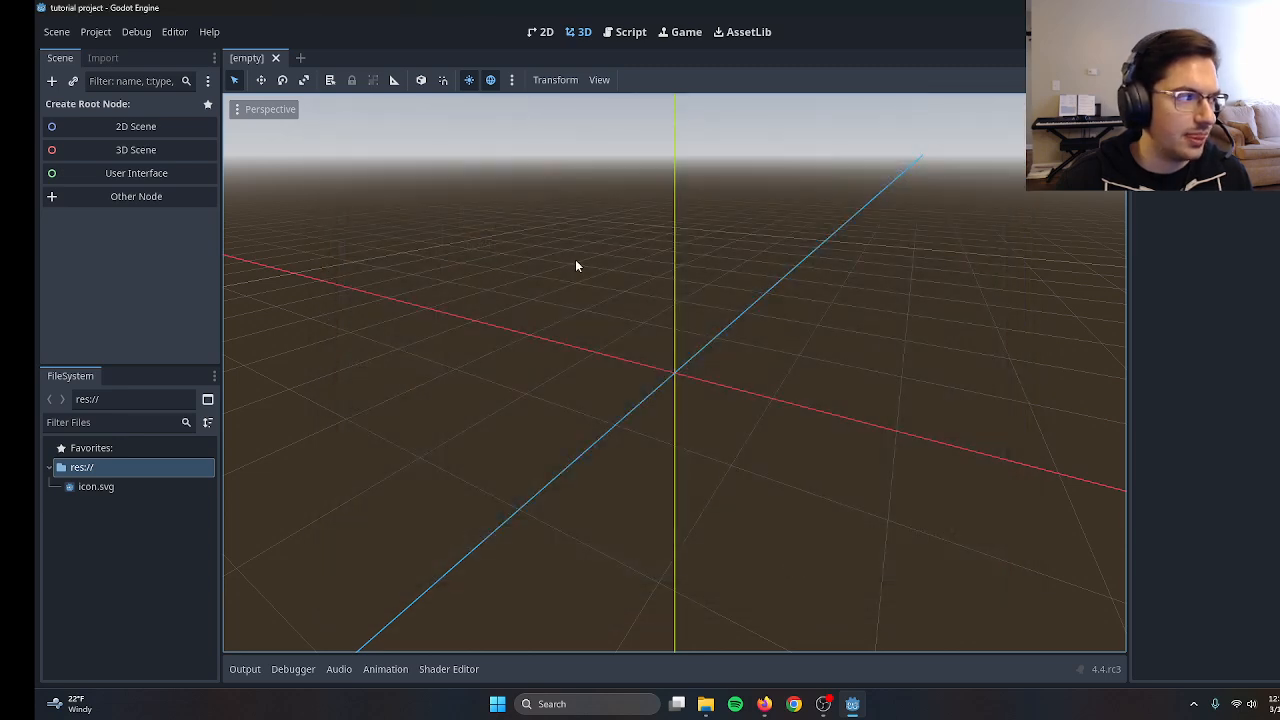
Create a 2D scene root node in the empty scene
{"action": "left_click", "coordinate": [142, 130]}
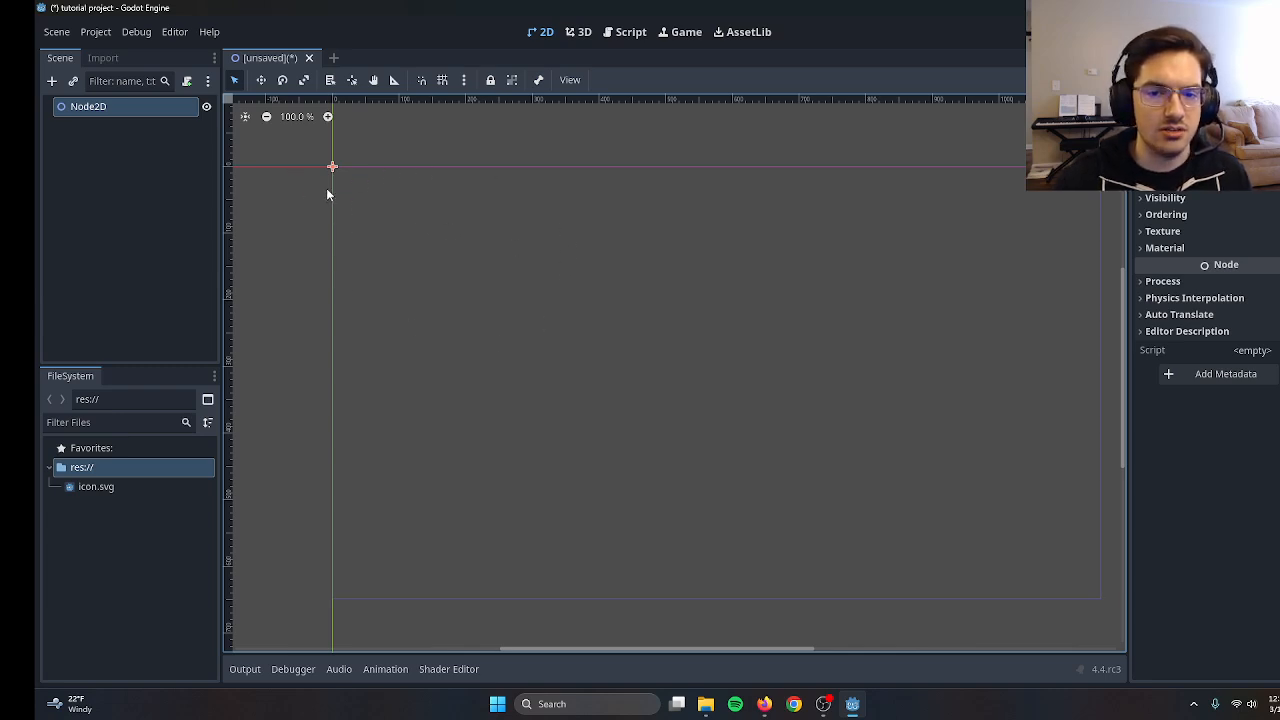
Add a Node3D child under the Node2D root to view the 3D workspace, and delete that child again
{"action": "left_click", "coordinate": [51, 81]}
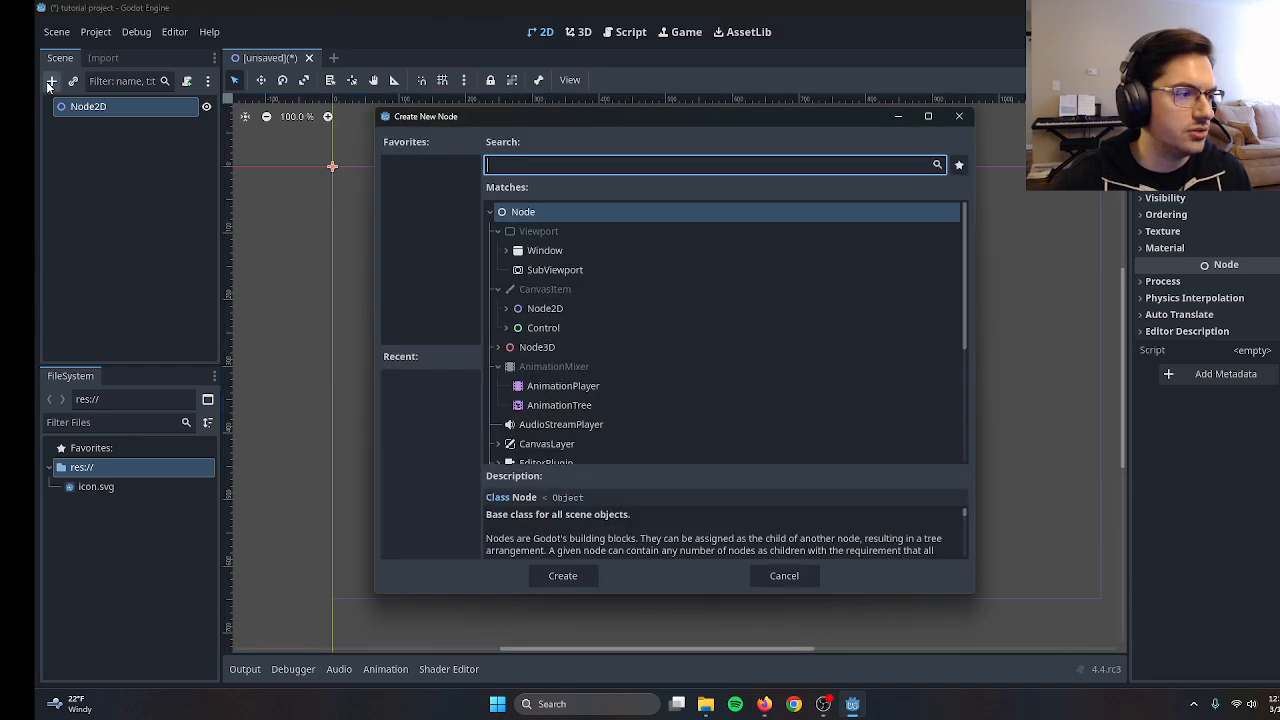
{"action": "left_click", "coordinate": [522, 348]}
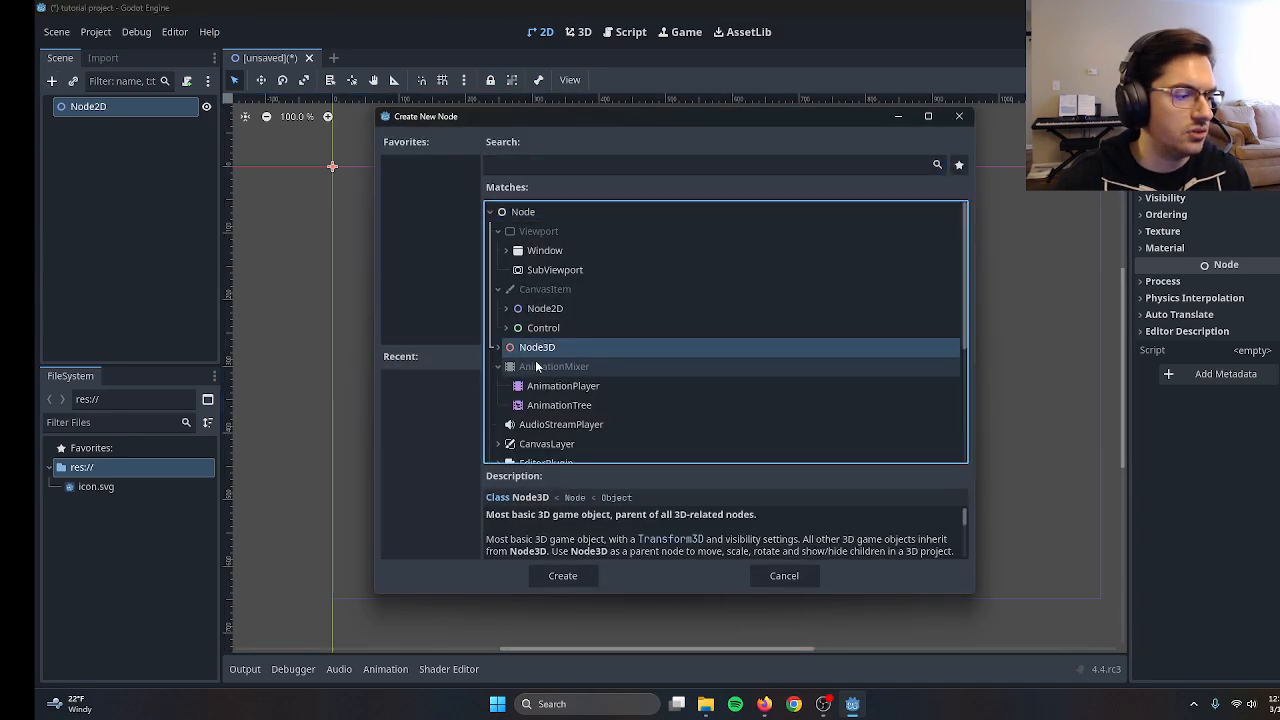
{"action": "left_click", "coordinate": [576, 574]}
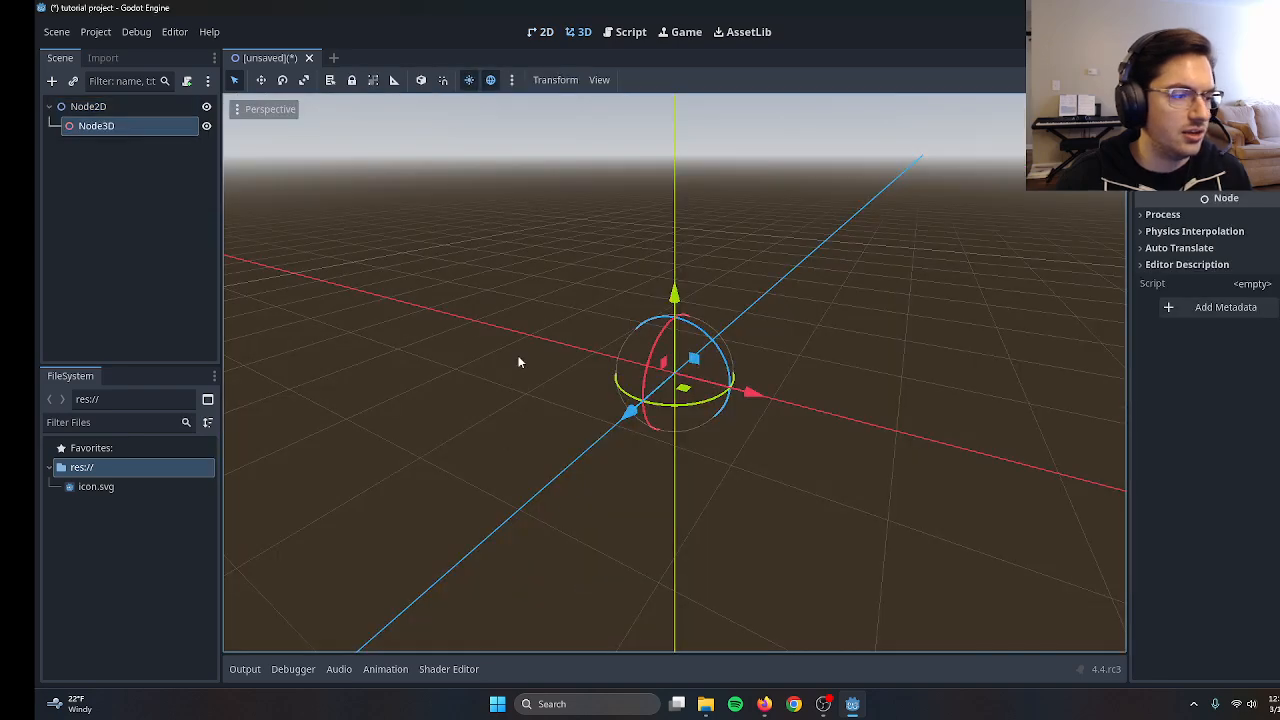
{"action": "middle_click_drag", "start_coordinate": [566, 203], "coordinate": [554, 243]}
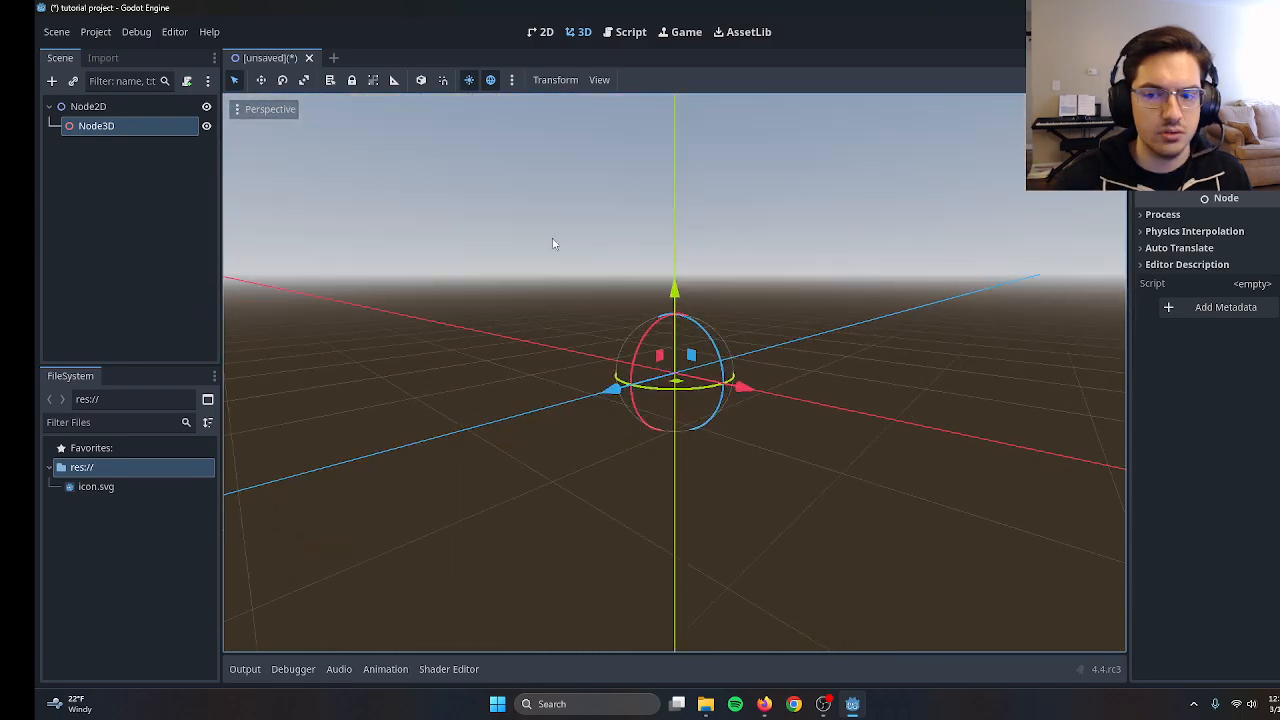
{"action": "right_click", "coordinate": [146, 127]}
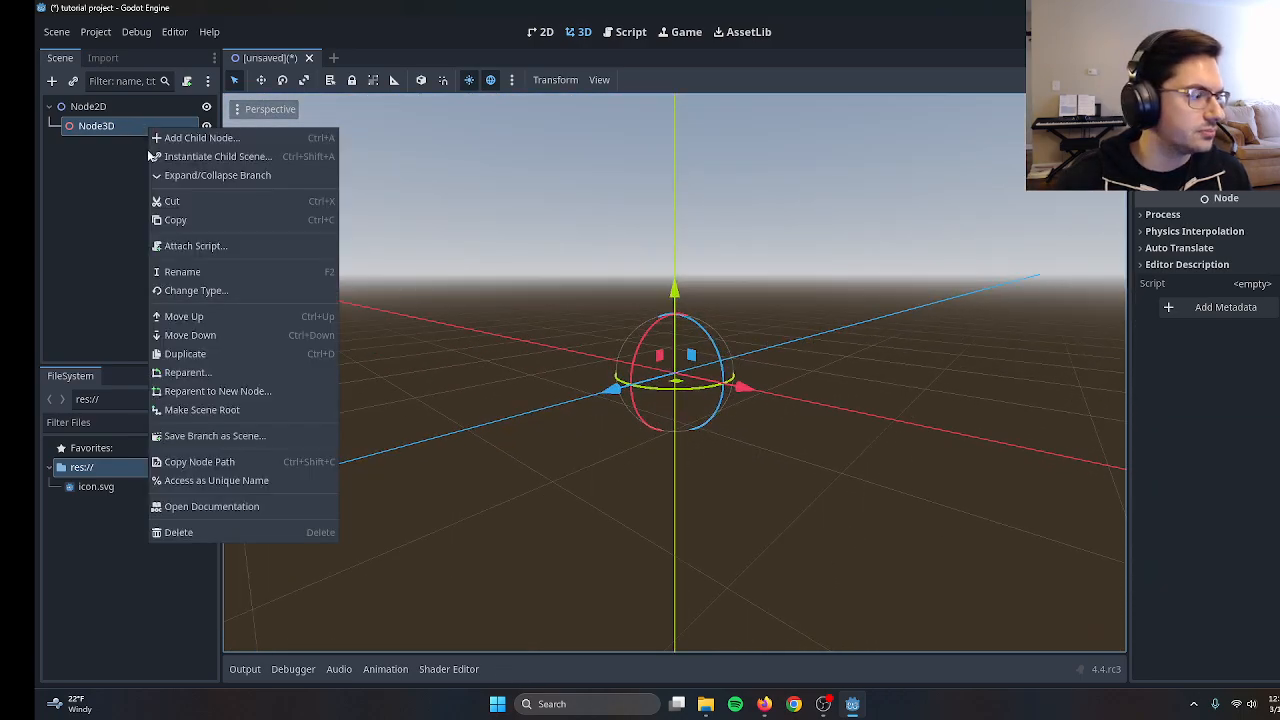
{"action": "left_click", "coordinate": [172, 534]}
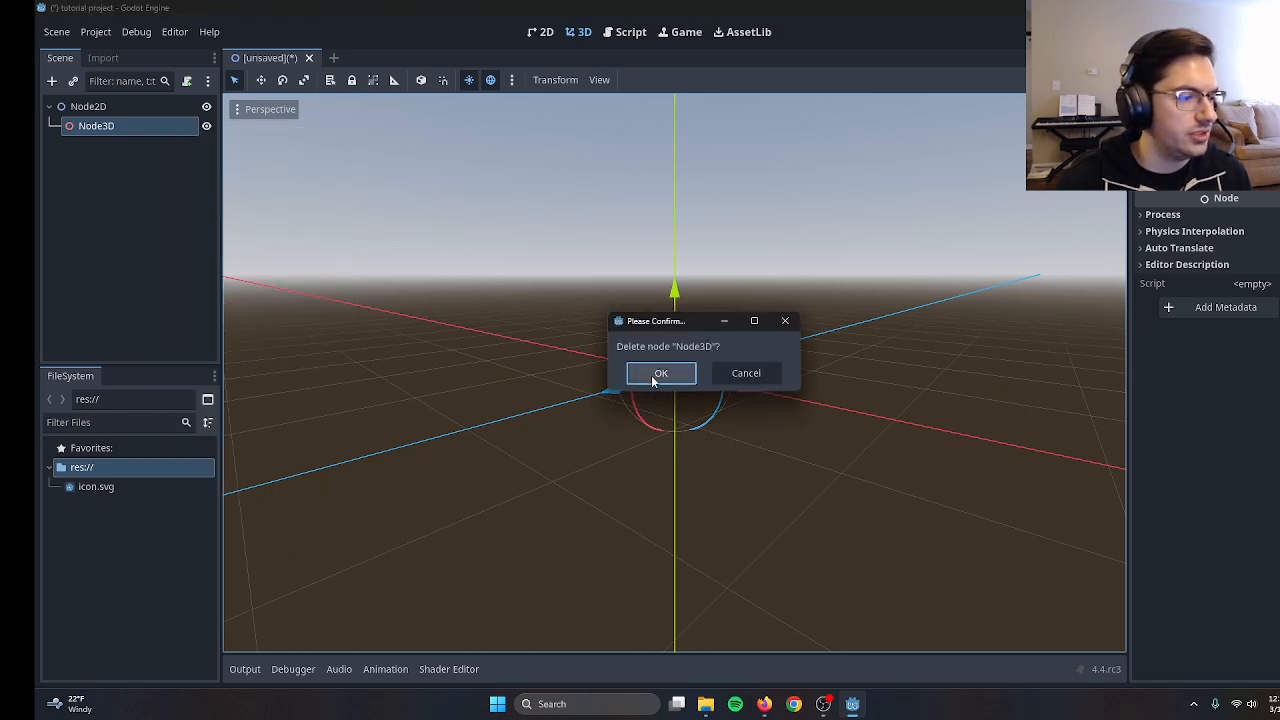
{"action": "left_click", "coordinate": [660, 374]}
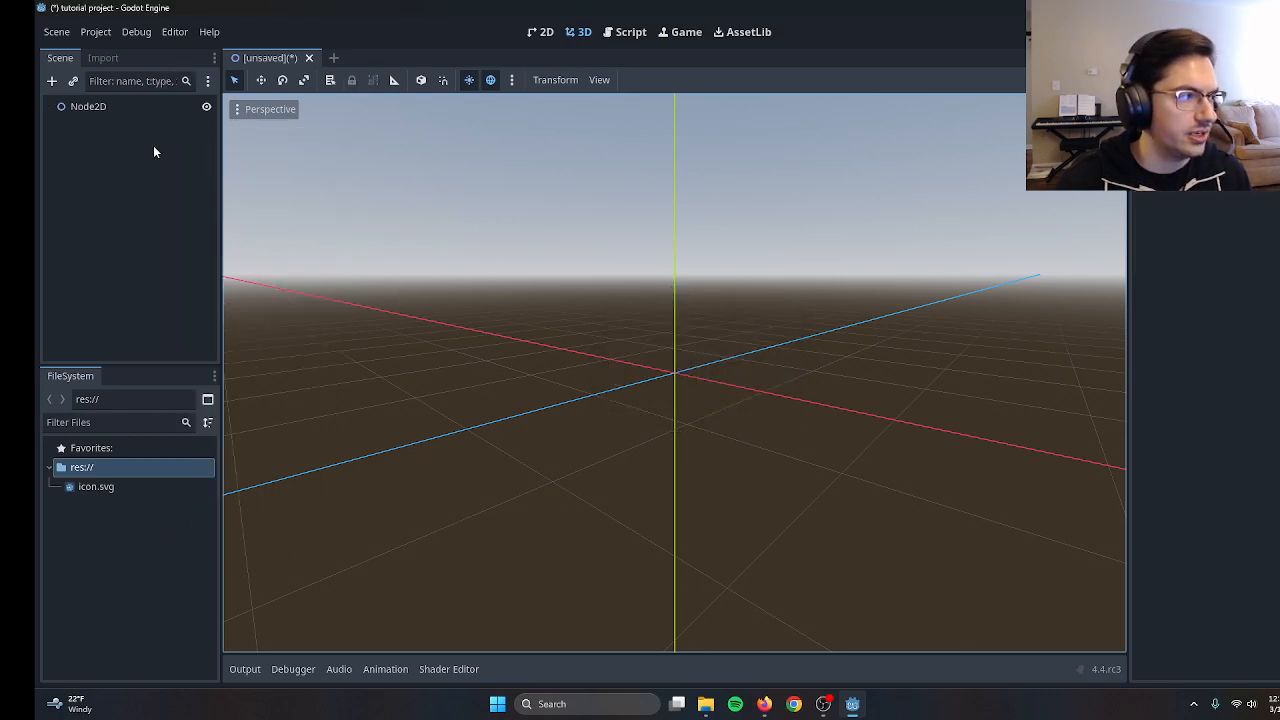
Select the Node2D root and save the scene as main.tscn in the project's root folder
{"action": "left_click", "coordinate": [100, 106]}
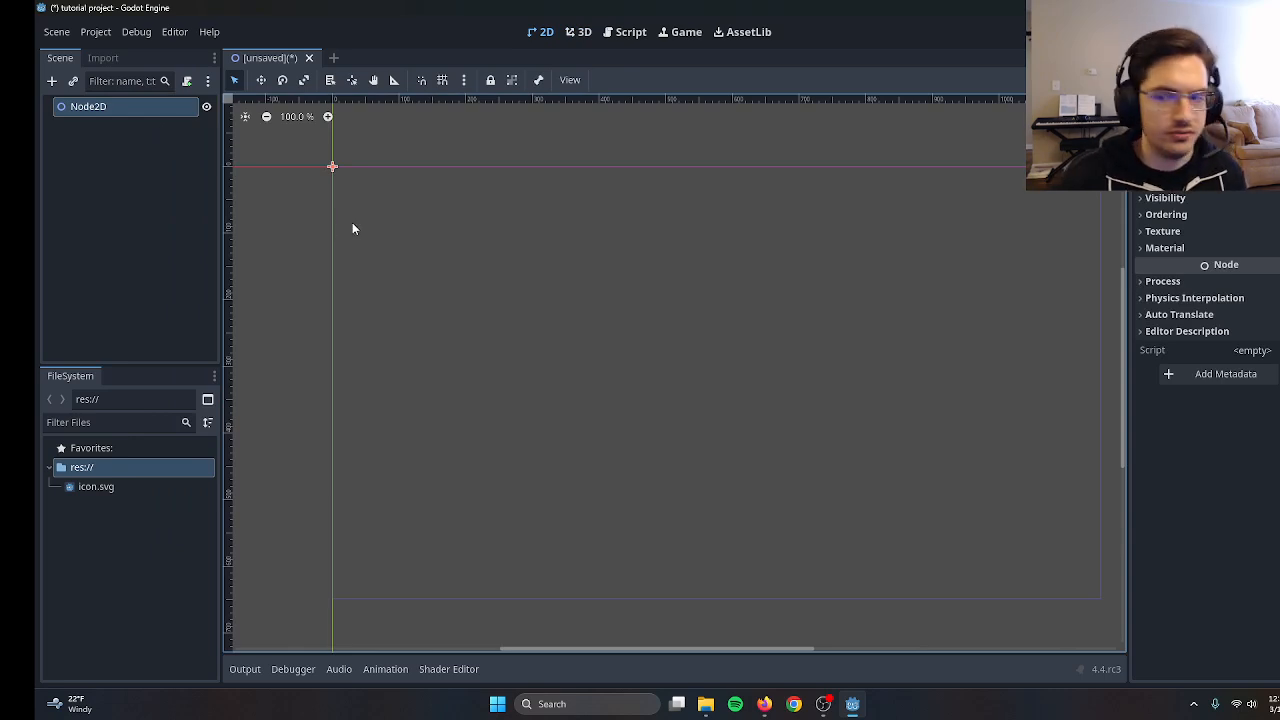
{"action": "key", "text": "ctrl+s"}
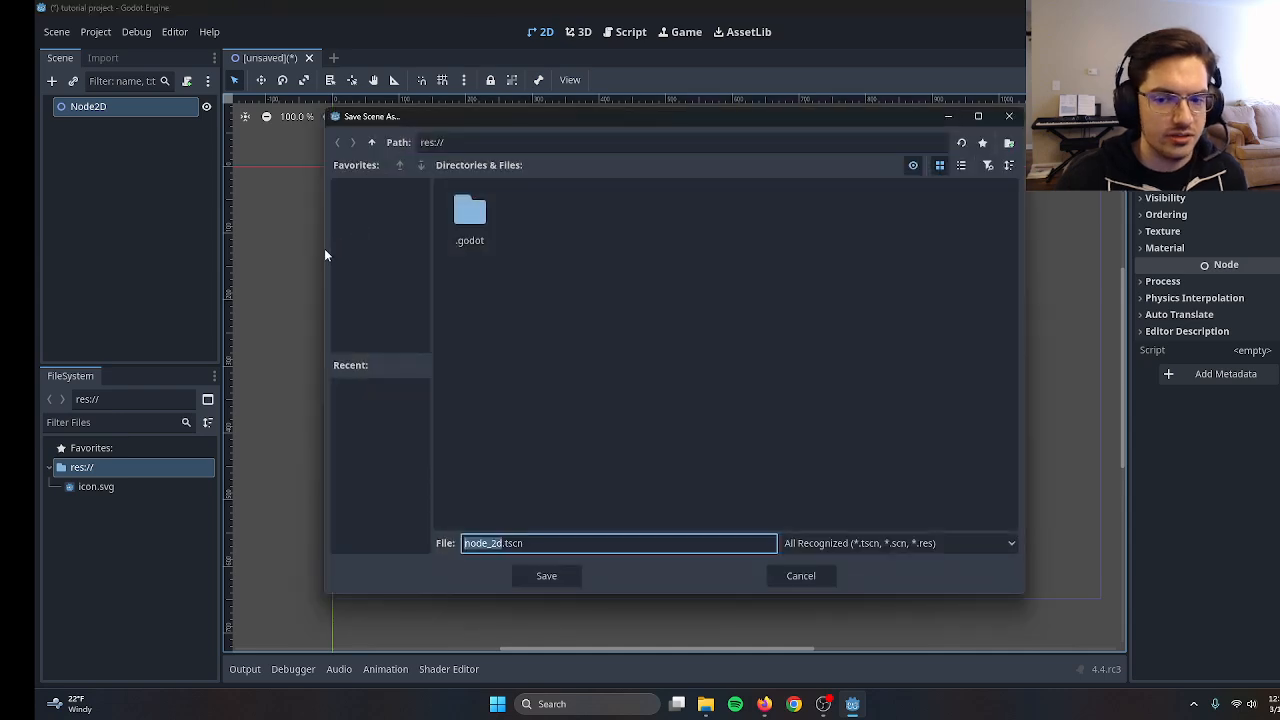
{"action": "type", "text": "main"}
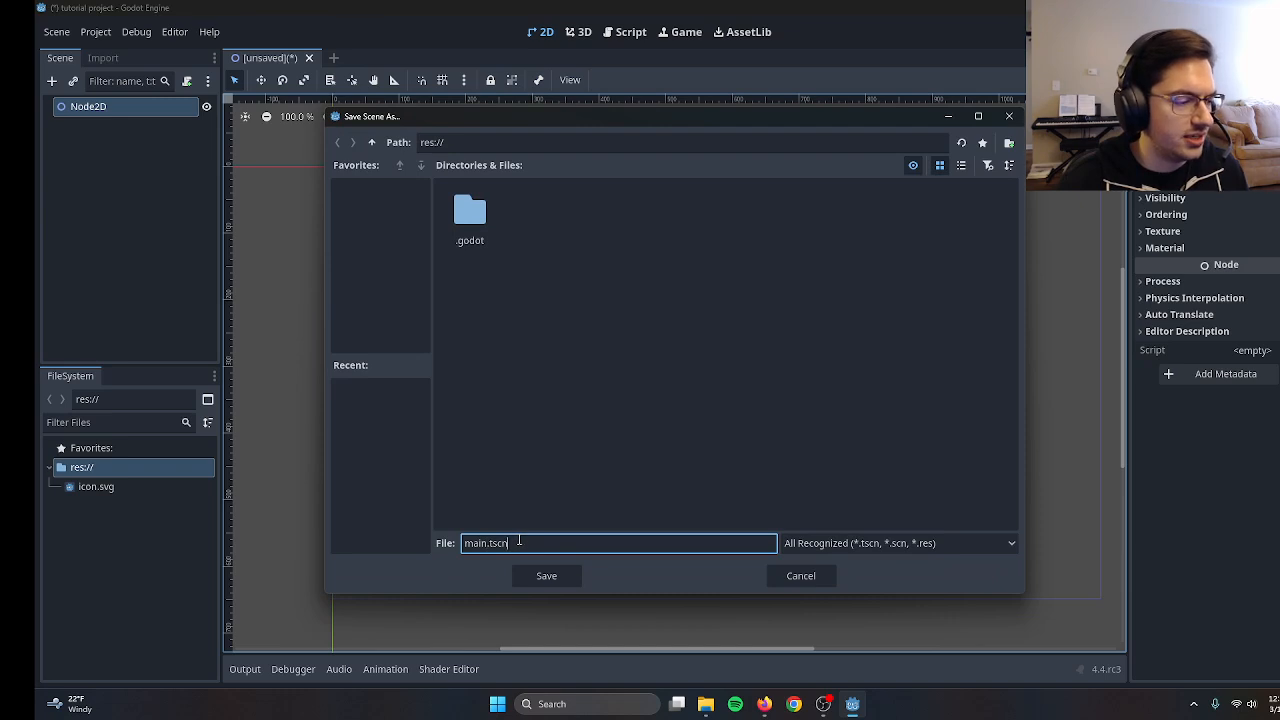
{"action": "left_click_drag", "start_coordinate": [509, 543], "coordinate": [487, 543]}
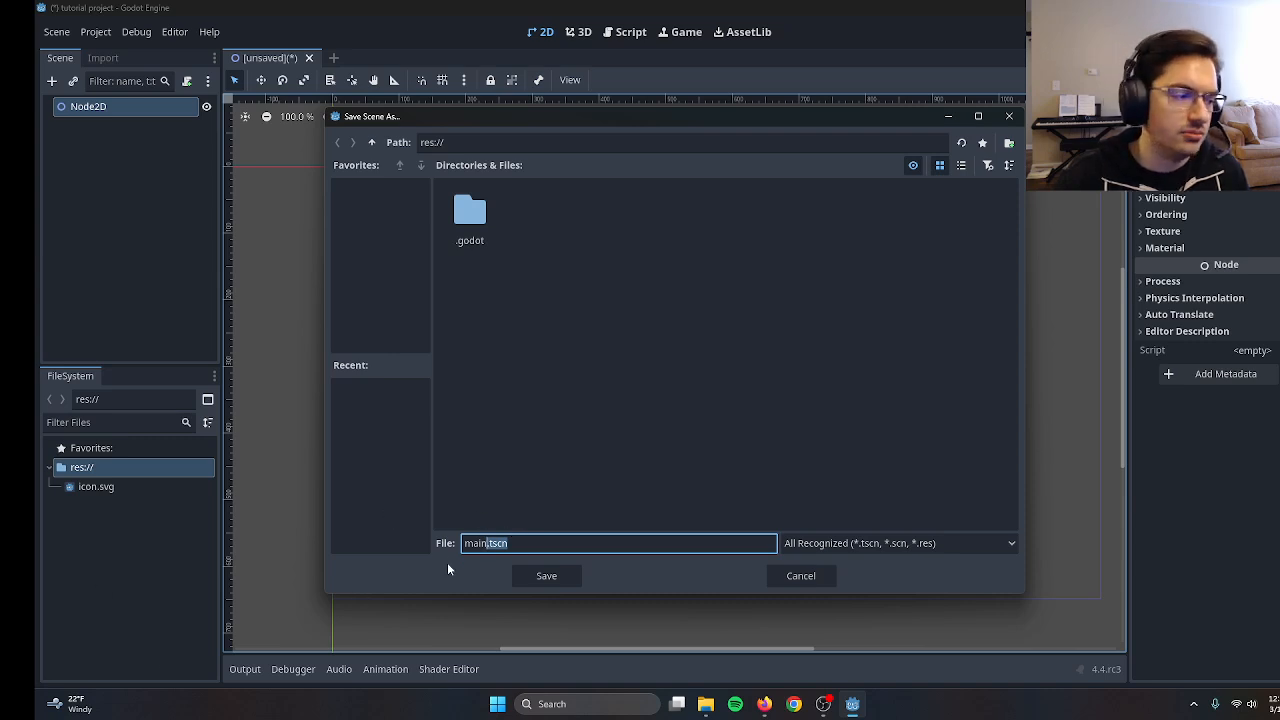
{"action": "left_click", "coordinate": [536, 580]}
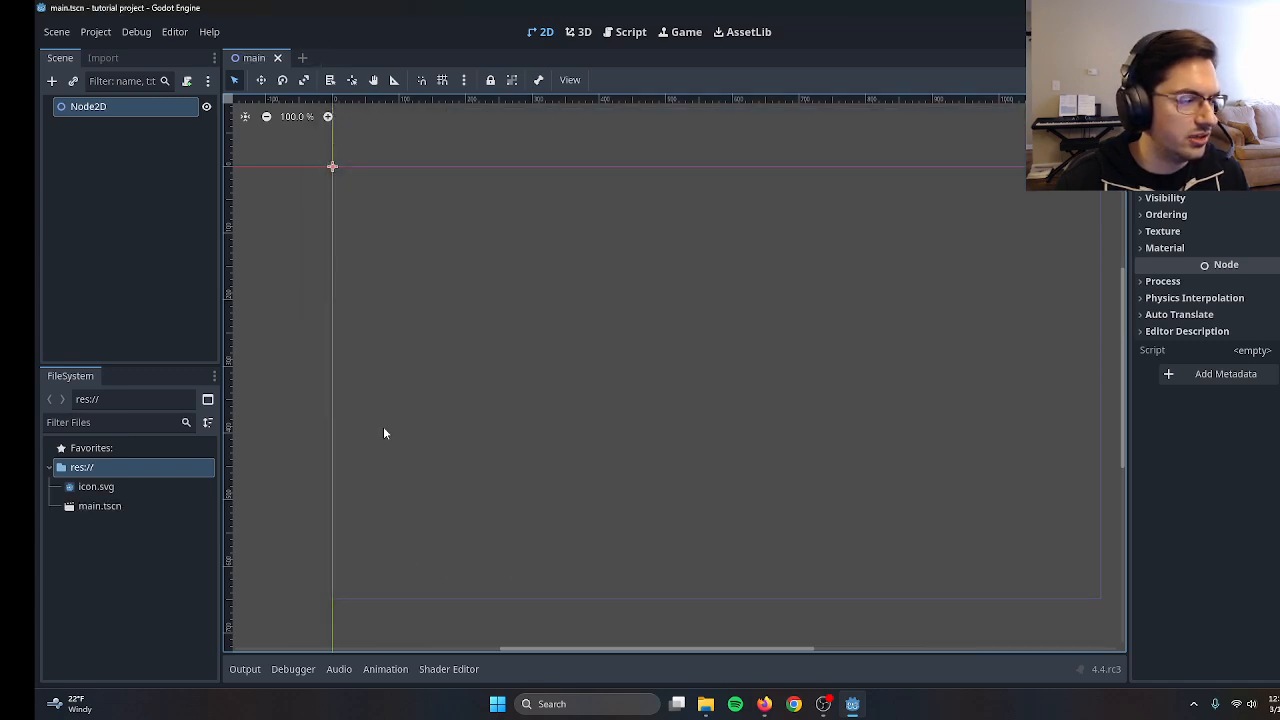
Enlarge the FileSystem dock and open the res:// folder in the system file manager to view the project files
{"action": "left_click", "coordinate": [78, 512]}
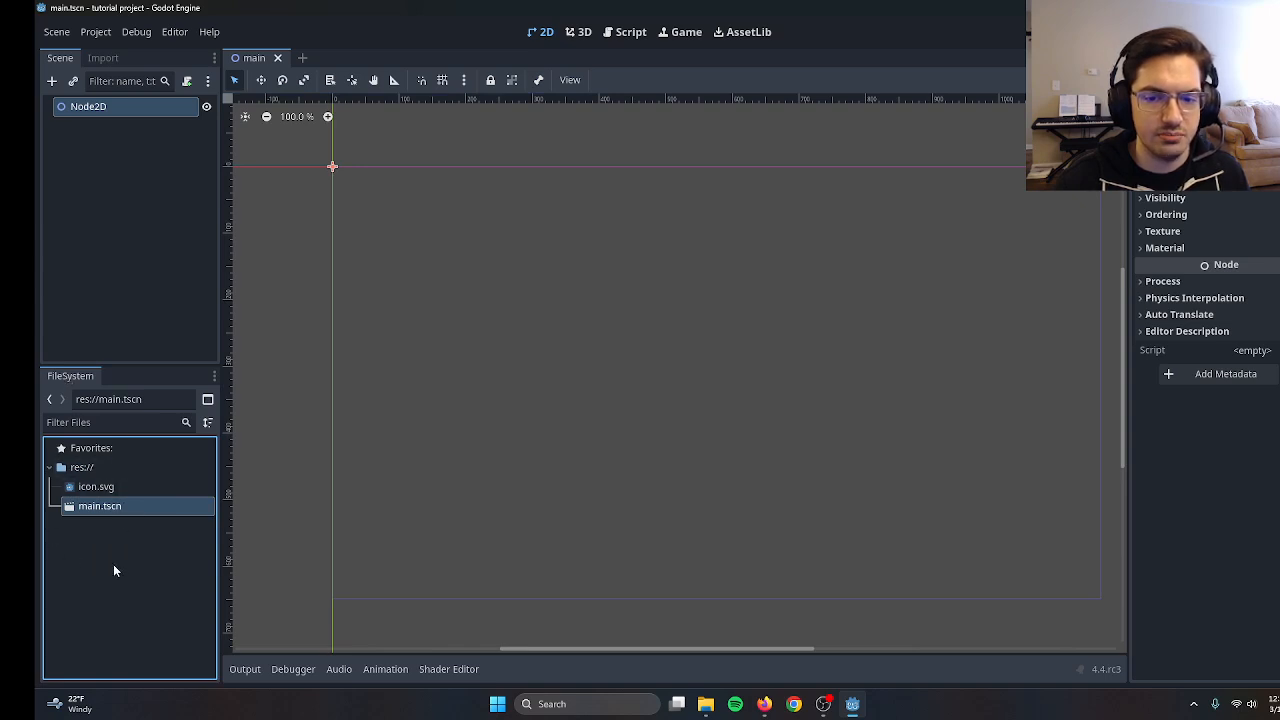
{"action": "left_click", "coordinate": [91, 469]}
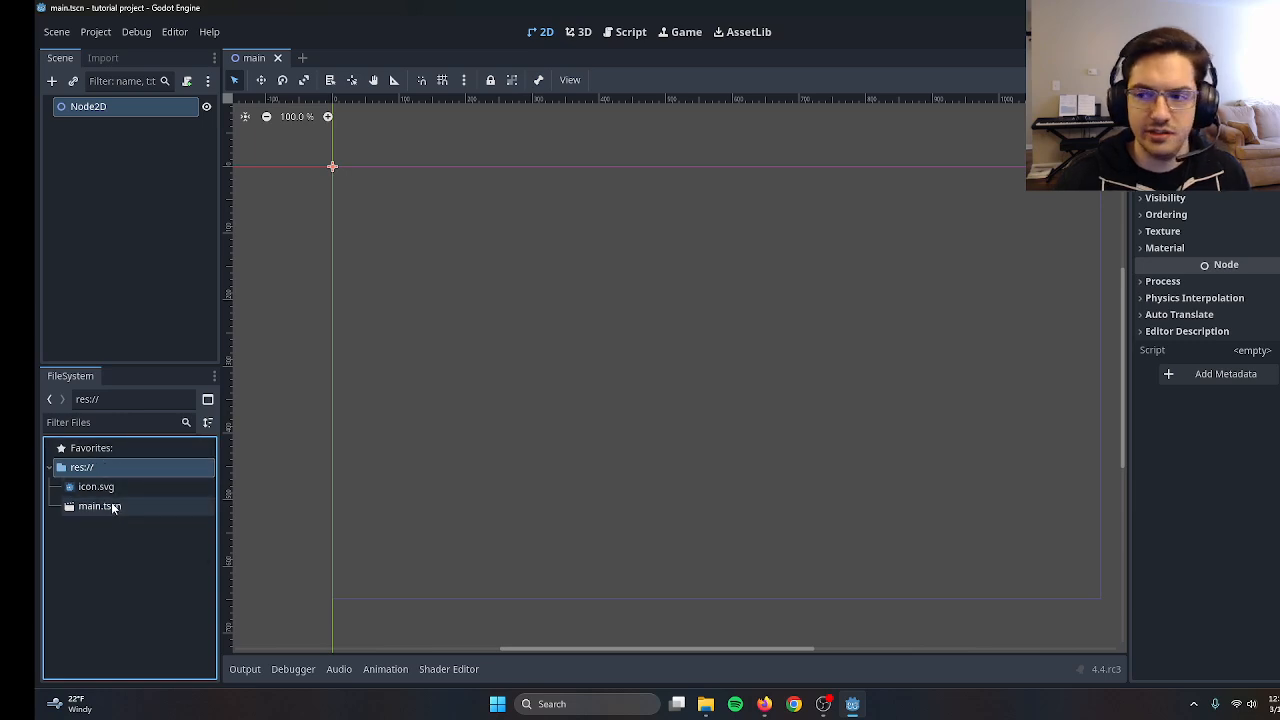
{"action": "right_click", "coordinate": [100, 476]}
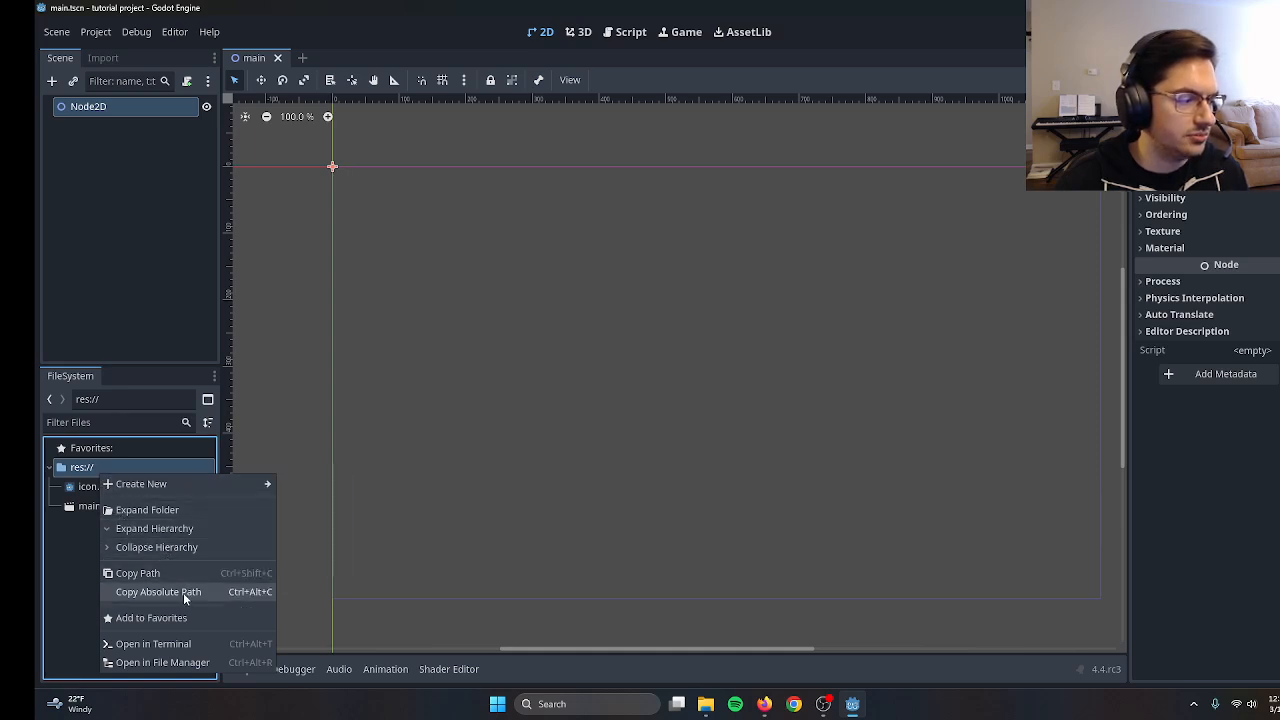
{"action": "left_click", "coordinate": [117, 448]}
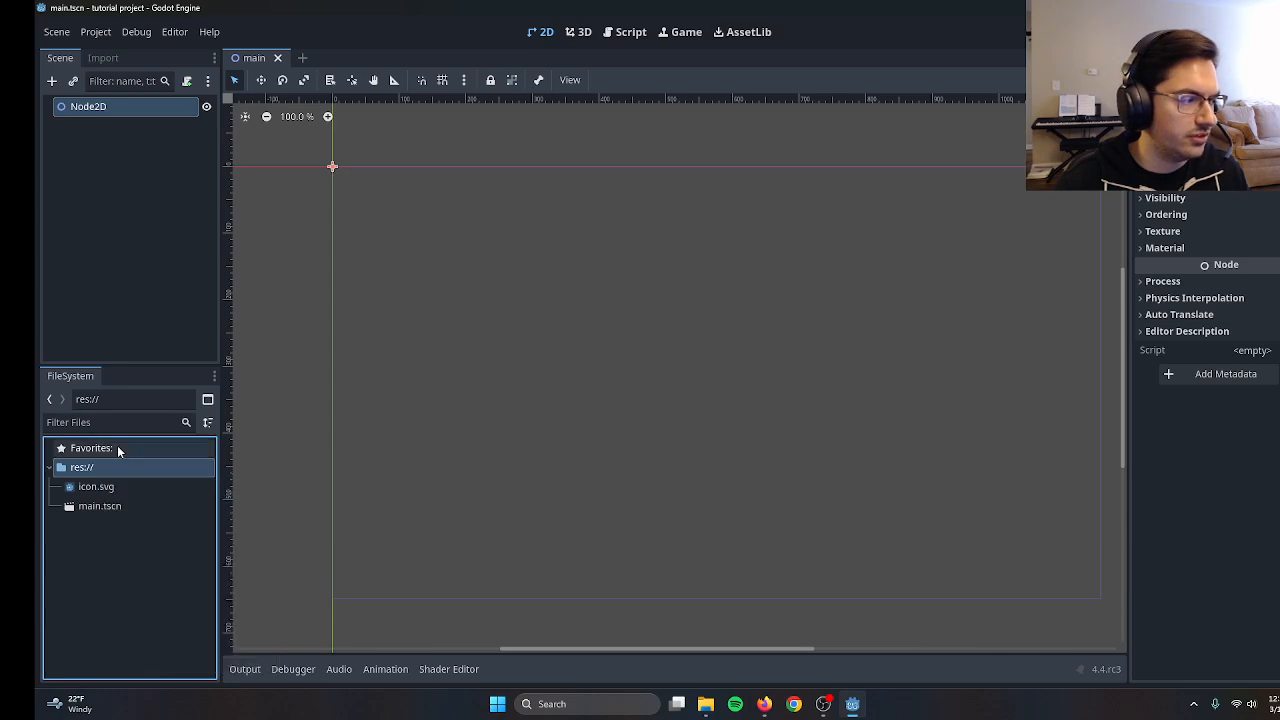
{"action": "left_click_drag", "start_coordinate": [125, 366], "coordinate": [125, 316]}
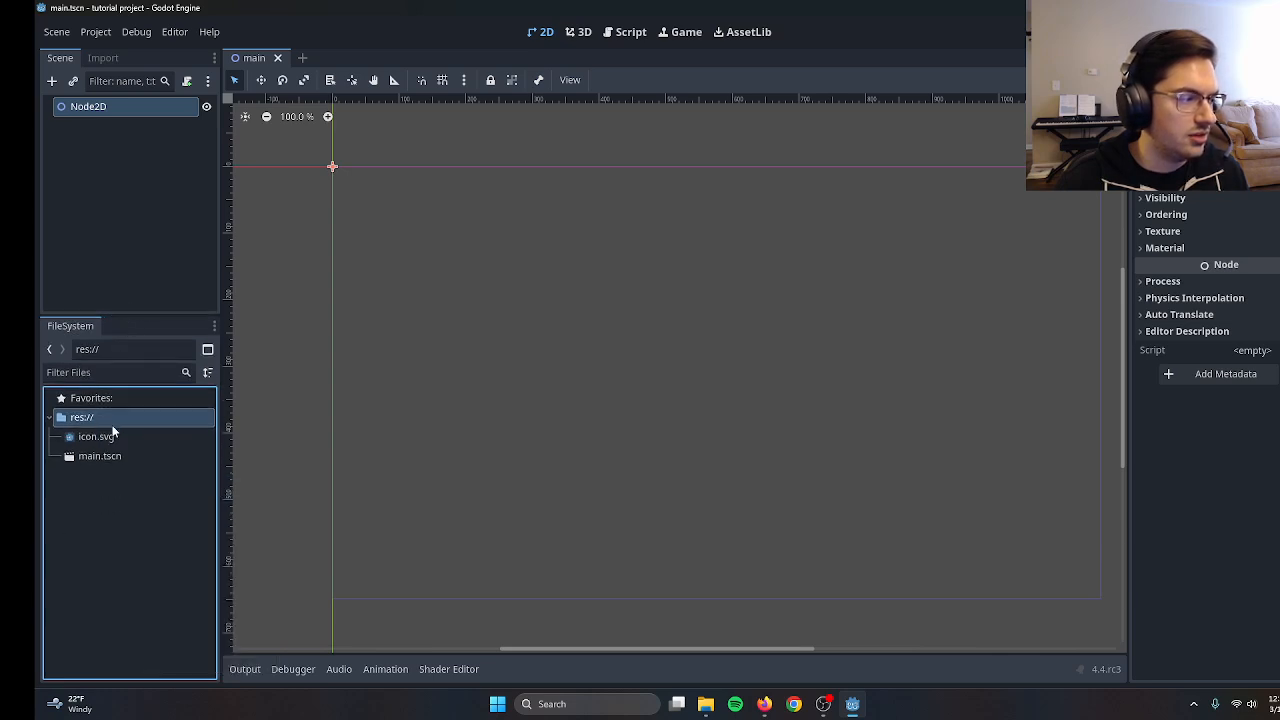
{"action": "right_click", "coordinate": [97, 418]}
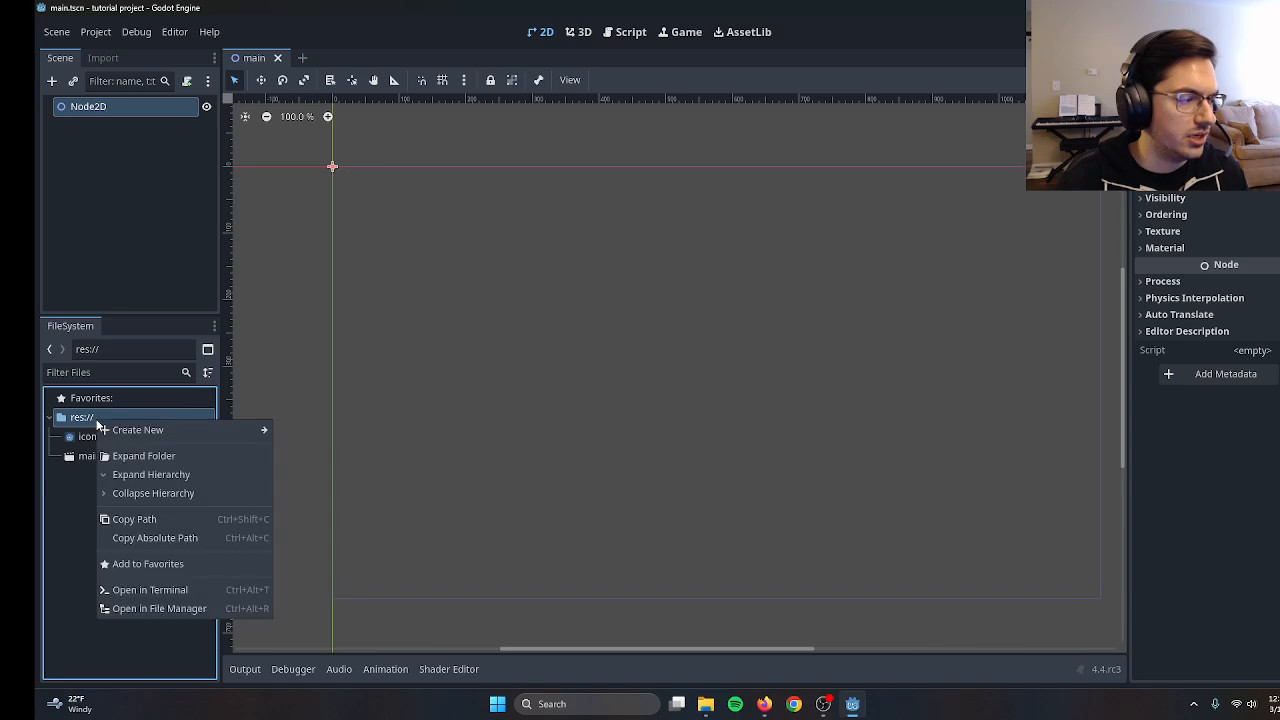
{"action": "left_click", "coordinate": [201, 610]}
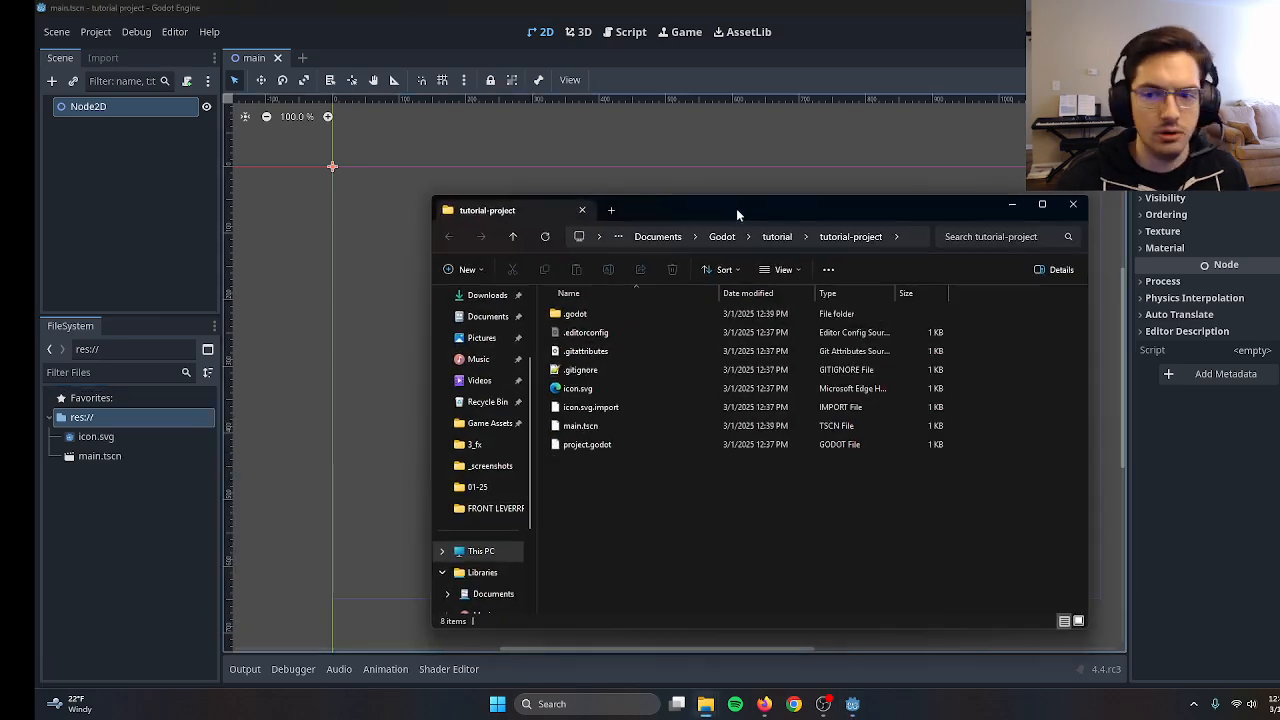
{"action": "left_click_drag", "start_coordinate": [737, 206], "coordinate": [639, 156]}
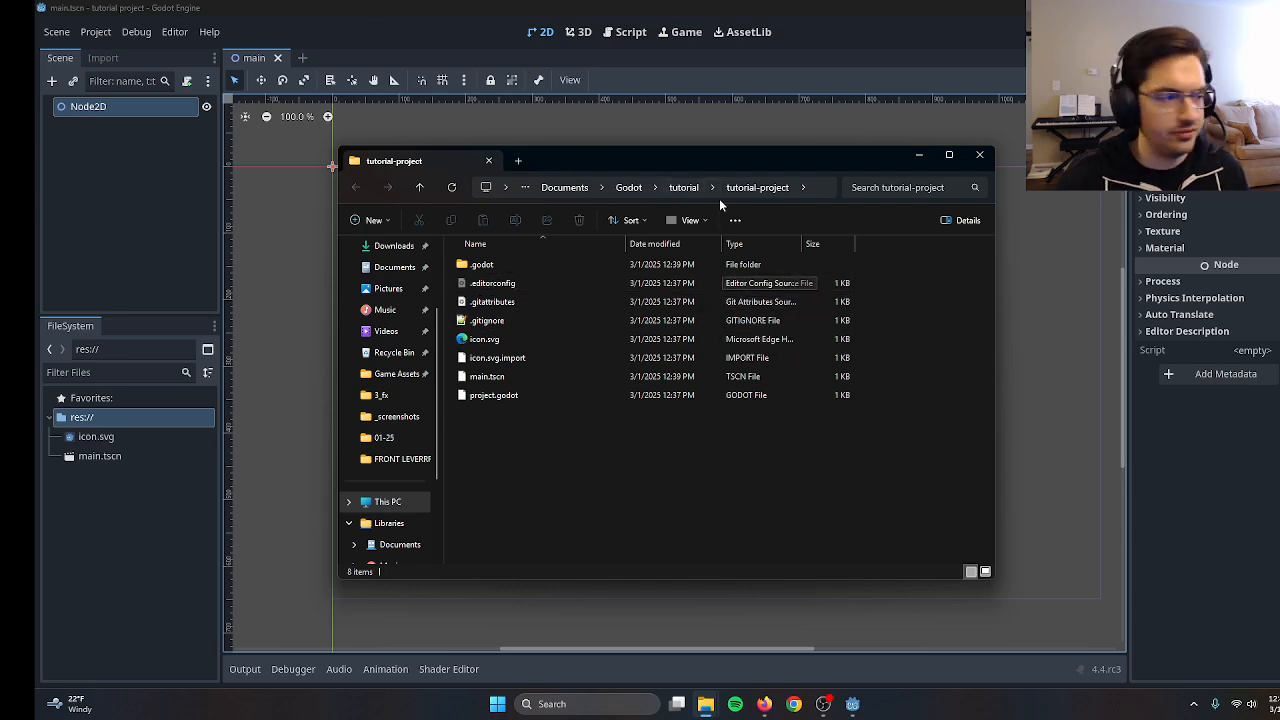
Examine the tutorial-project folder and its parent folder in the file manager, select all project files, and return to the Godot editor
{"action": "left_click", "coordinate": [684, 188]}
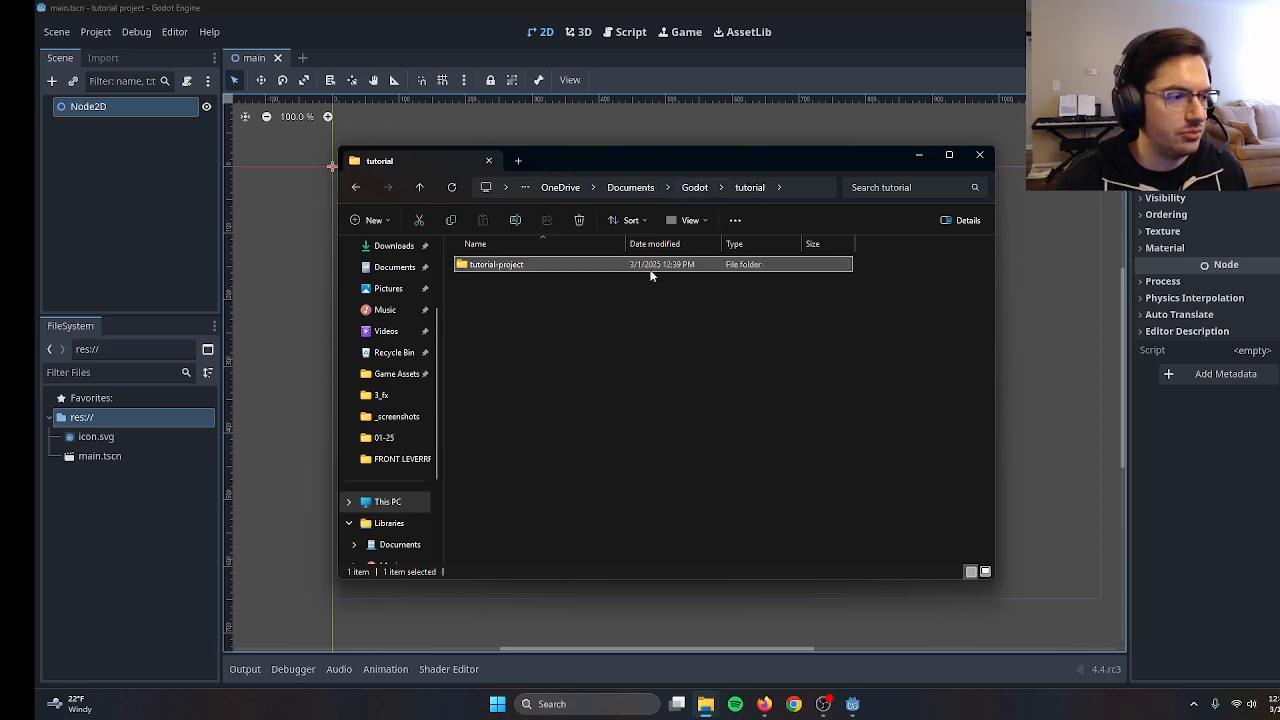
{"action": "double_click", "coordinate": [548, 268]}
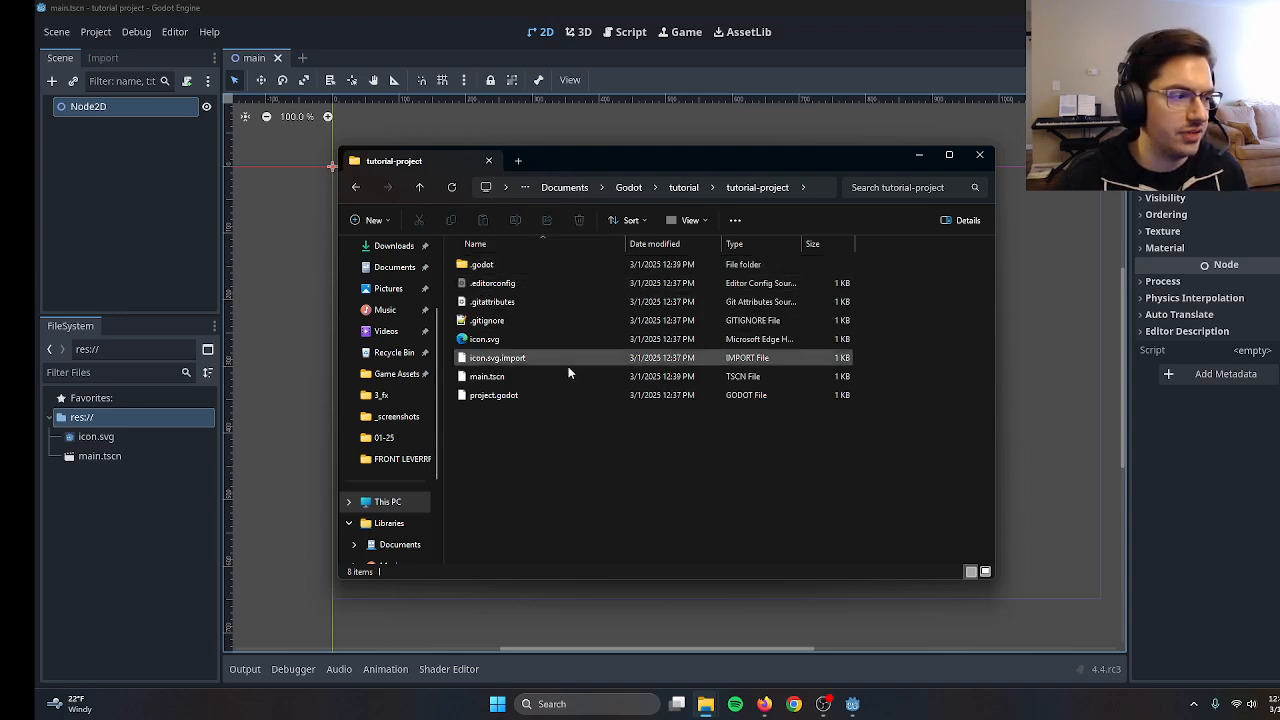
{"action": "left_click_drag", "start_coordinate": [606, 492], "coordinate": [620, 256]}
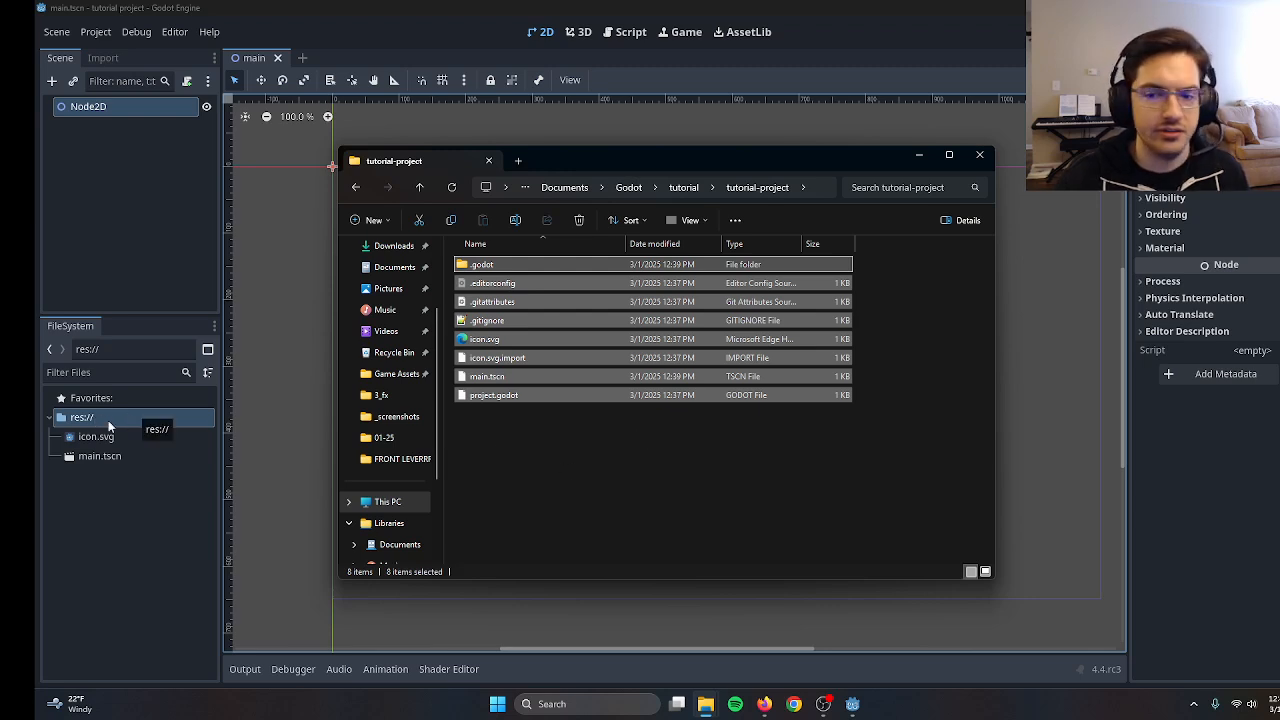
{"action": "left_click", "coordinate": [577, 434]}
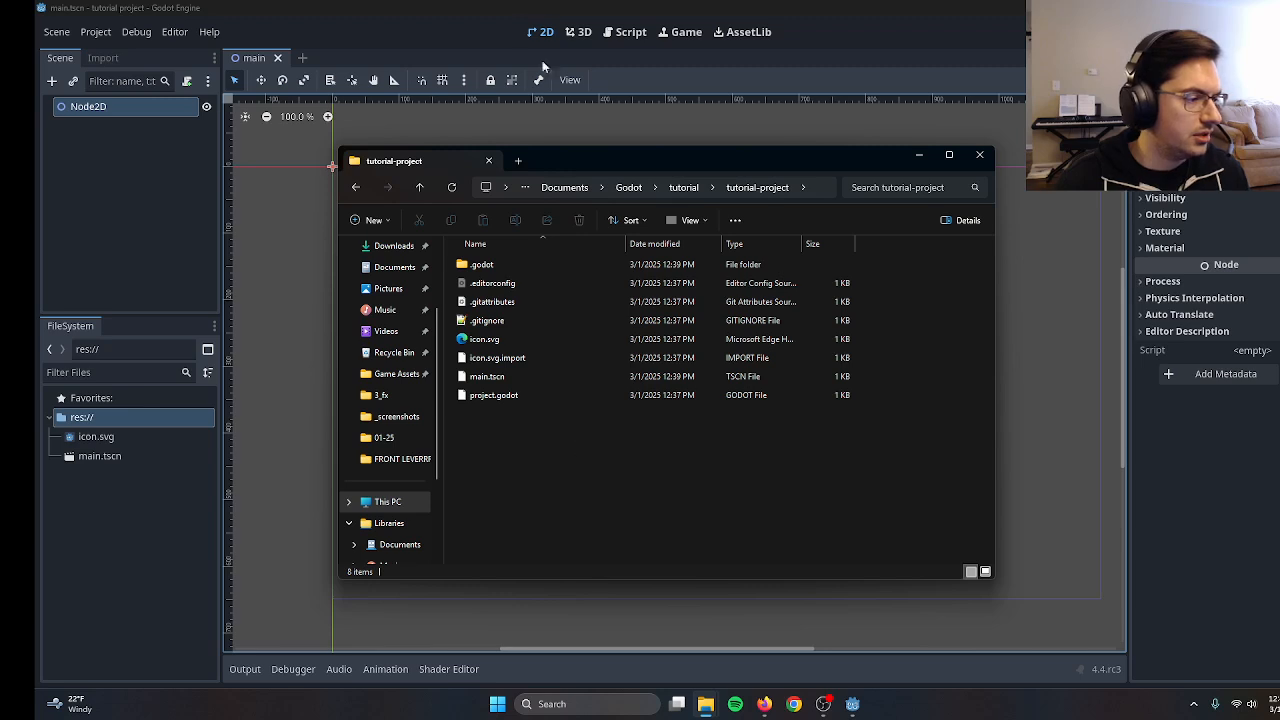
{"action": "left_click", "coordinate": [447, 9]}
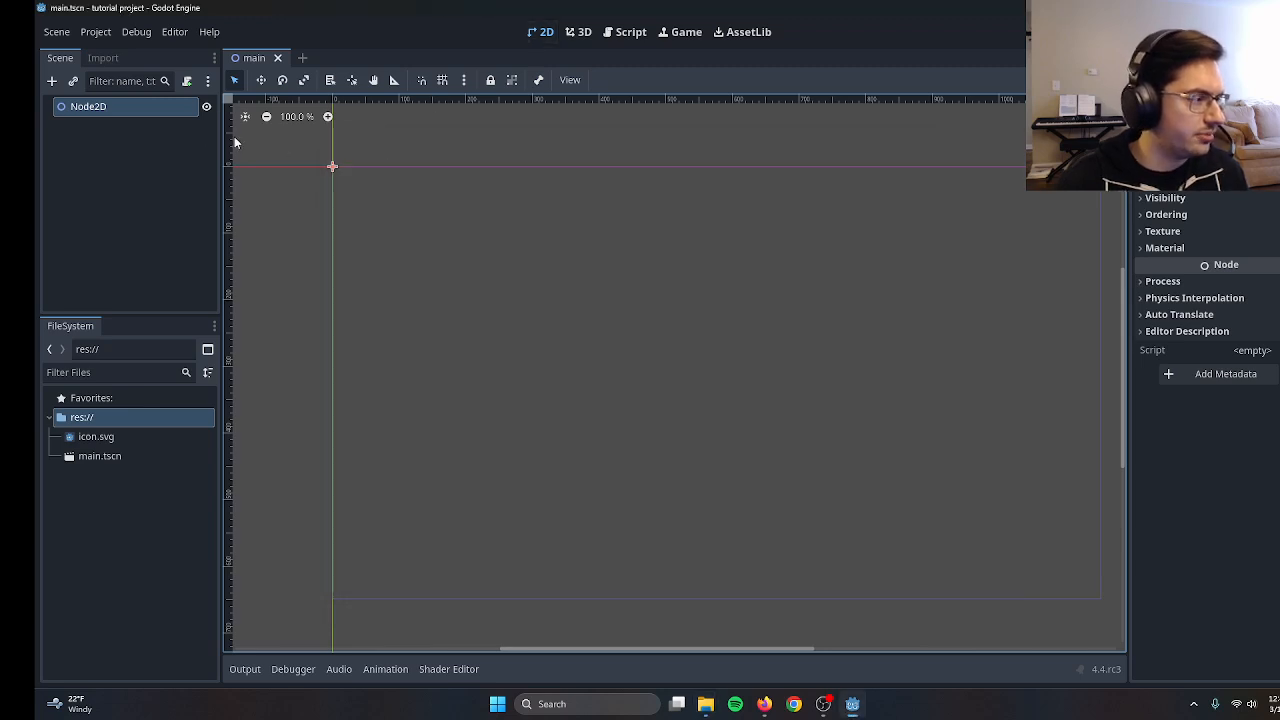
Rename the Node2D root node to main
{"action": "double_click", "coordinate": [113, 107]}
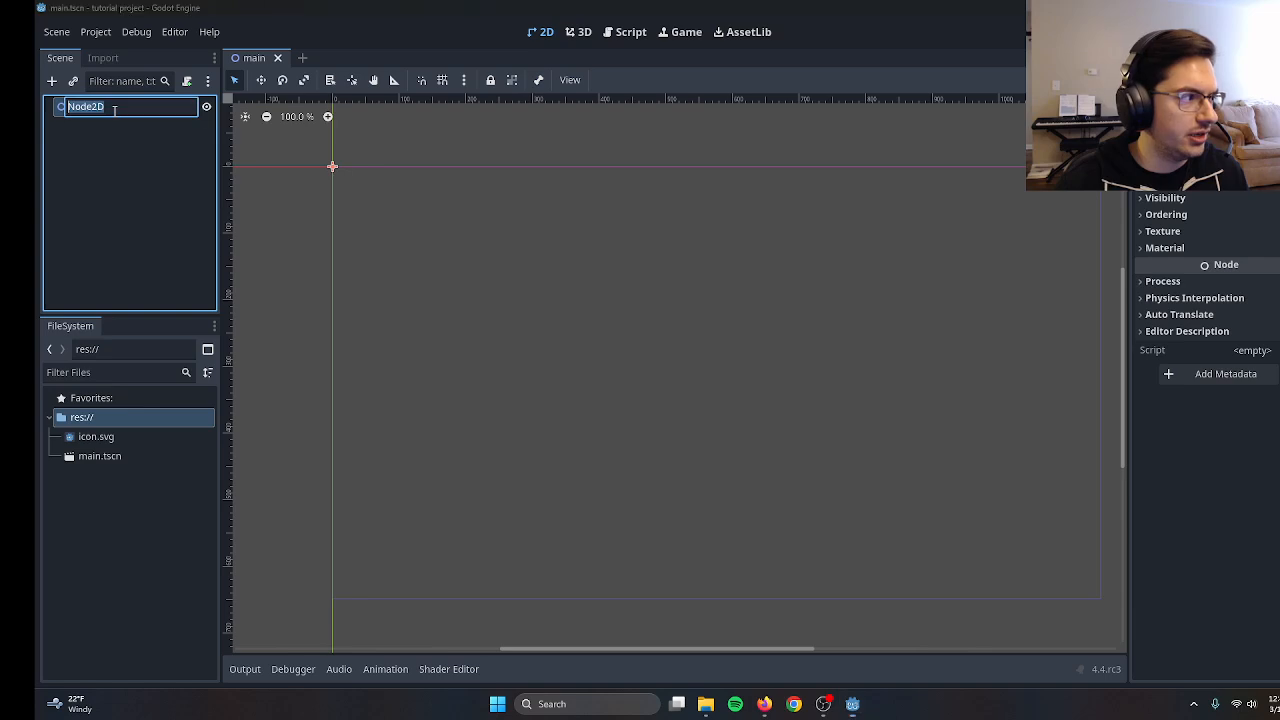
{"action": "type", "text": "main"}
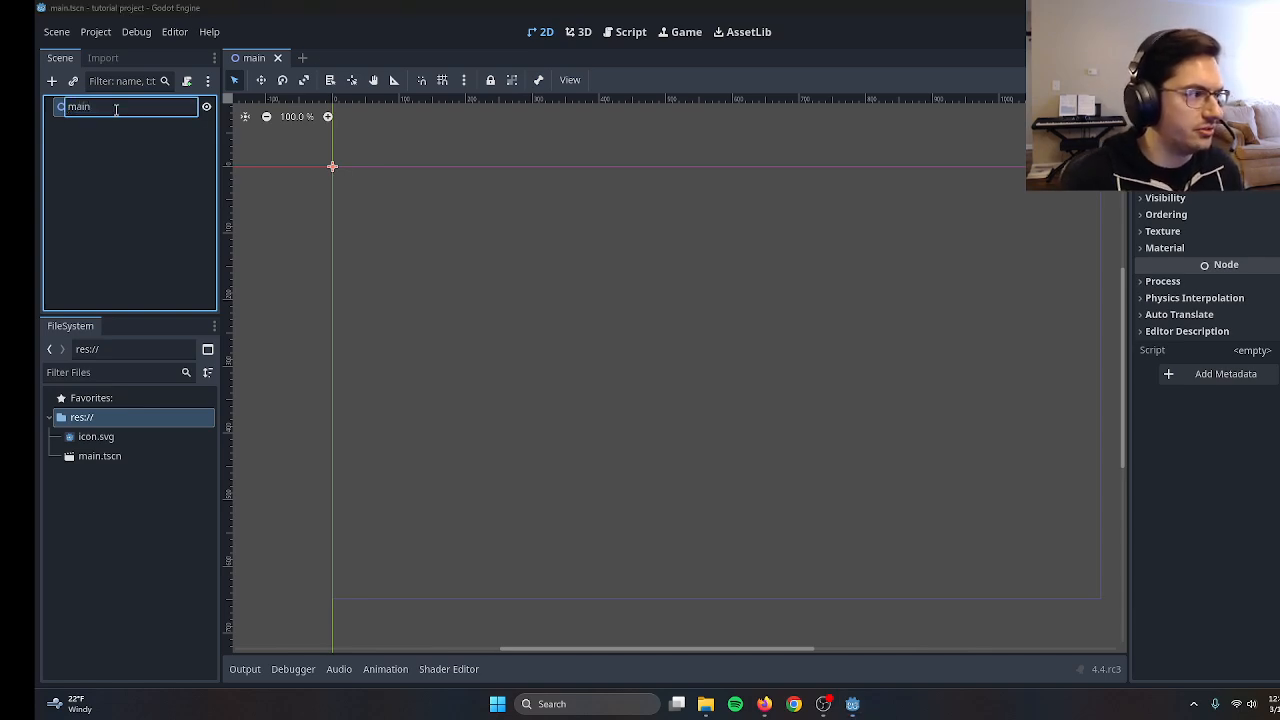
{"action": "key", "text": "Return"}
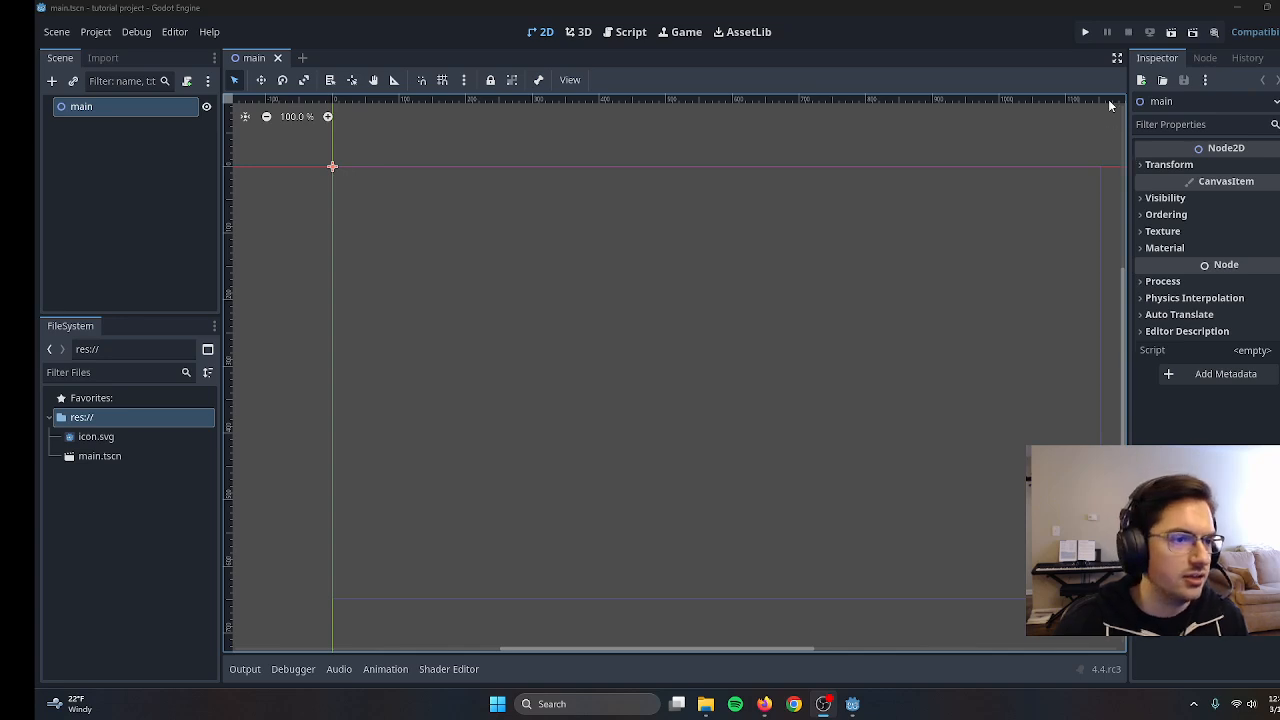
Run the project with the current scene assigned as the main scene, and close the game window
{"action": "left_click", "coordinate": [1085, 33]}
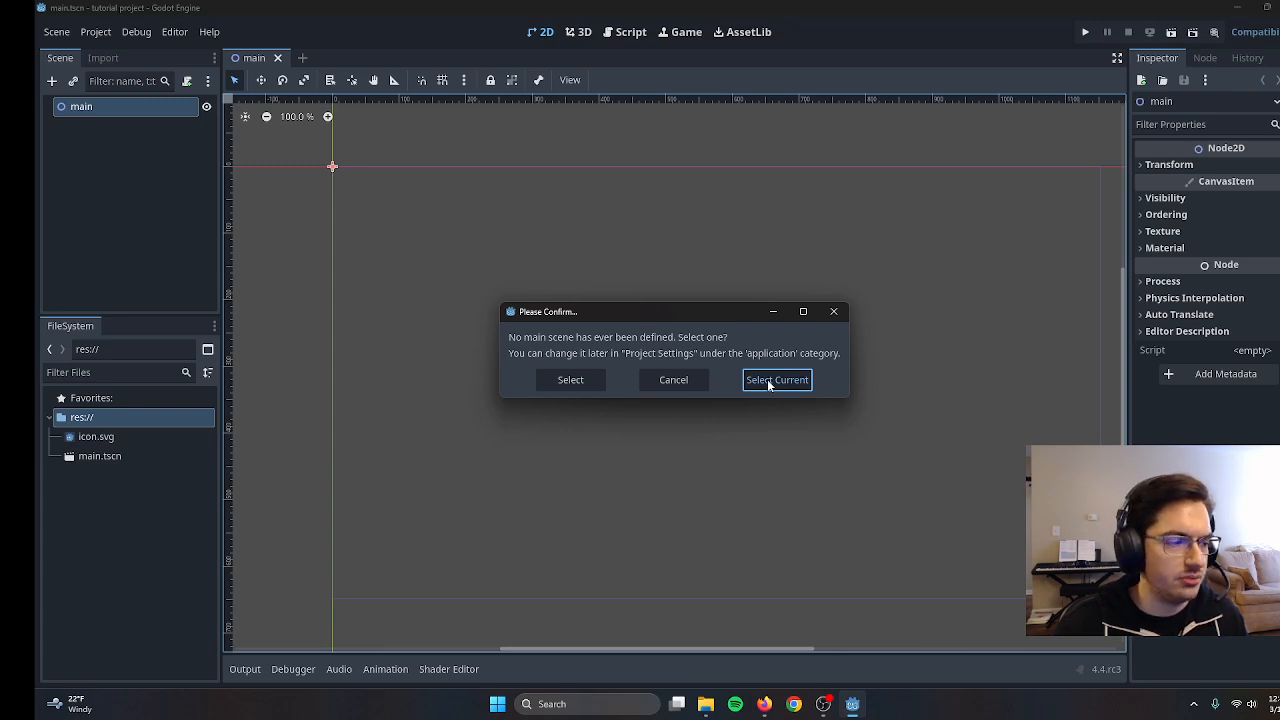
{"action": "left_click", "coordinate": [768, 382]}
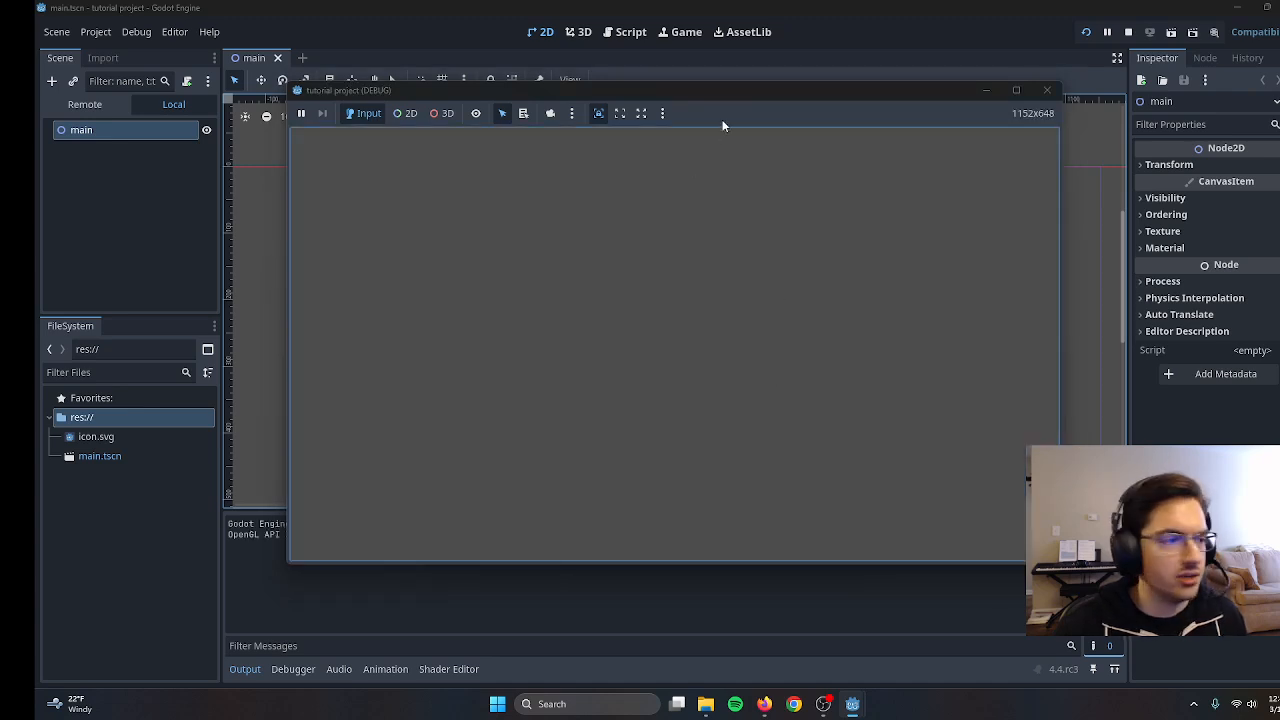
{"action": "mouse_move", "coordinate": [741, 91]}
{"action": "left_mouse_down"}
{"action": "mouse_move", "coordinate": [616, 64]}
{"action": "mouse_move", "coordinate": [773, 182]}
{"action": "mouse_move", "coordinate": [818, 139]}
{"action": "mouse_move", "coordinate": [743, 74]}
{"action": "mouse_move", "coordinate": [588, 95]}
{"action": "mouse_move", "coordinate": [727, 123]}
{"action": "mouse_move", "coordinate": [703, 94]}
{"action": "mouse_move", "coordinate": [657, 94]}
{"action": "mouse_move", "coordinate": [683, 68]}
{"action": "mouse_move", "coordinate": [731, 91]}
{"action": "mouse_move", "coordinate": [746, 115]}
{"action": "mouse_move", "coordinate": [761, 104]}
{"action": "left_mouse_up"}
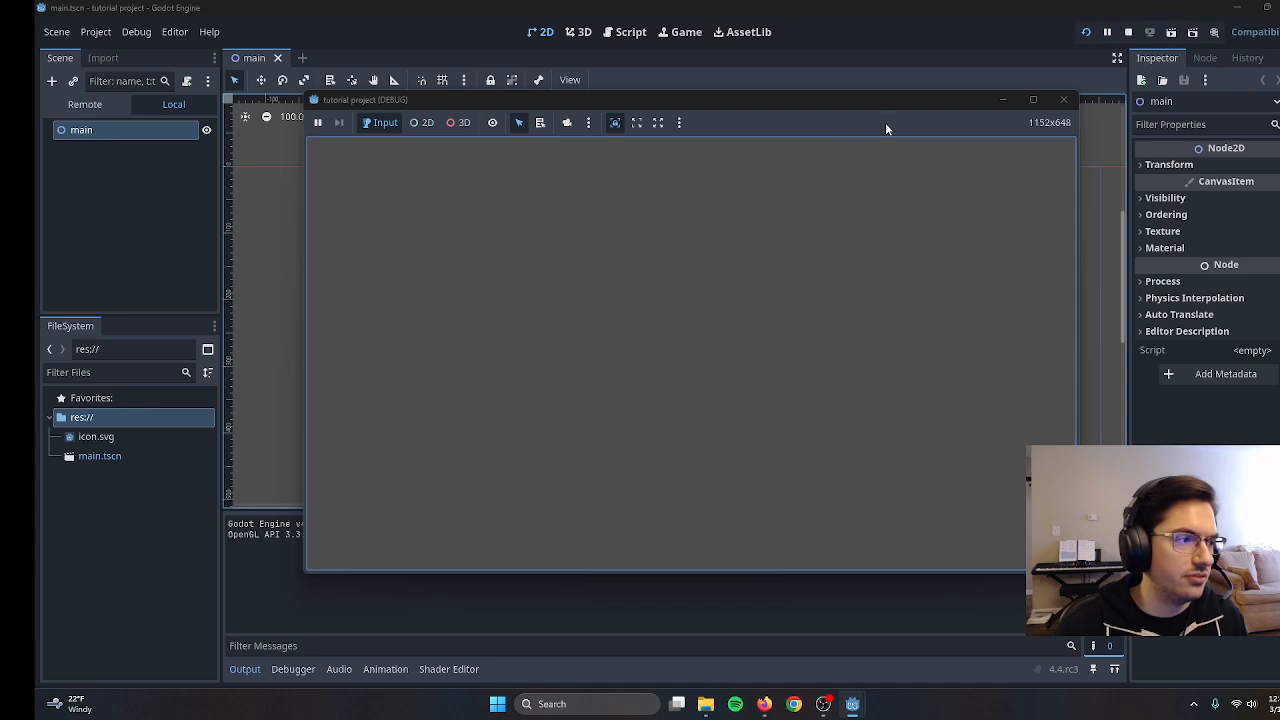
{"action": "left_click", "coordinate": [1069, 104]}
{"action": "left_click", "coordinate": [1066, 101]}
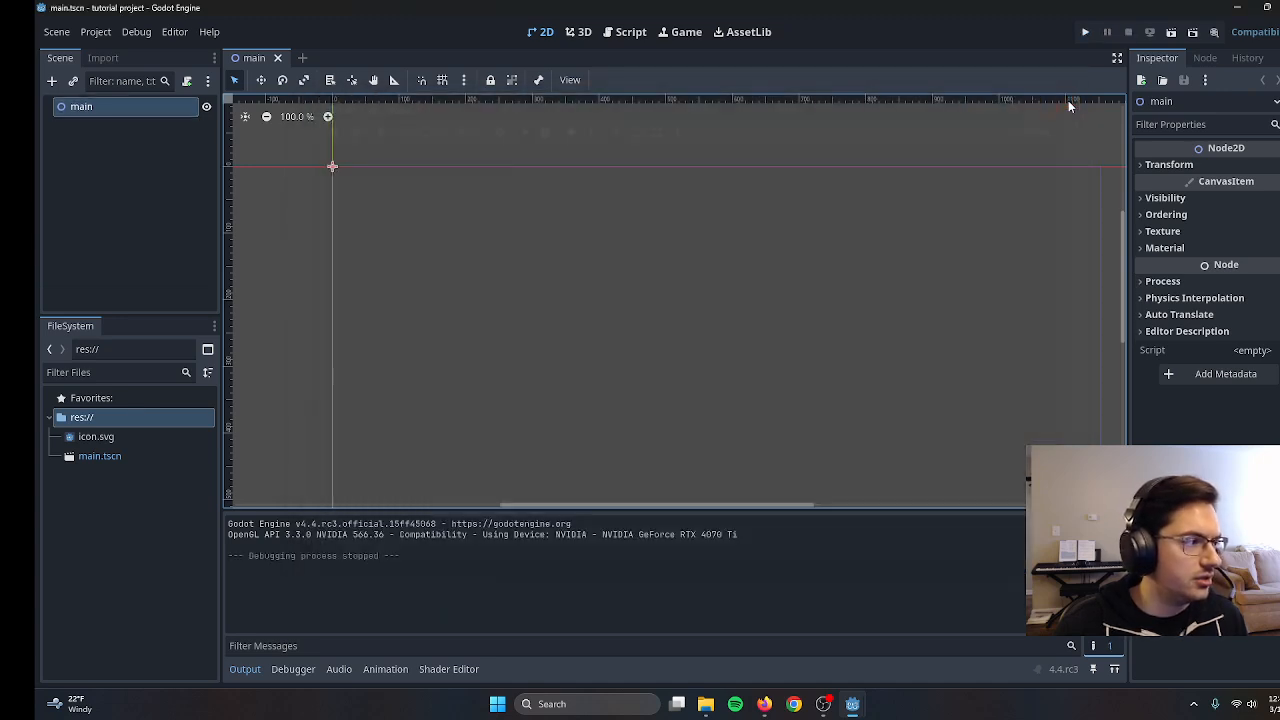
{"action": "scroll", "coordinate": [650, 300], "scroll_direction": "down", "scroll_amount": 2}
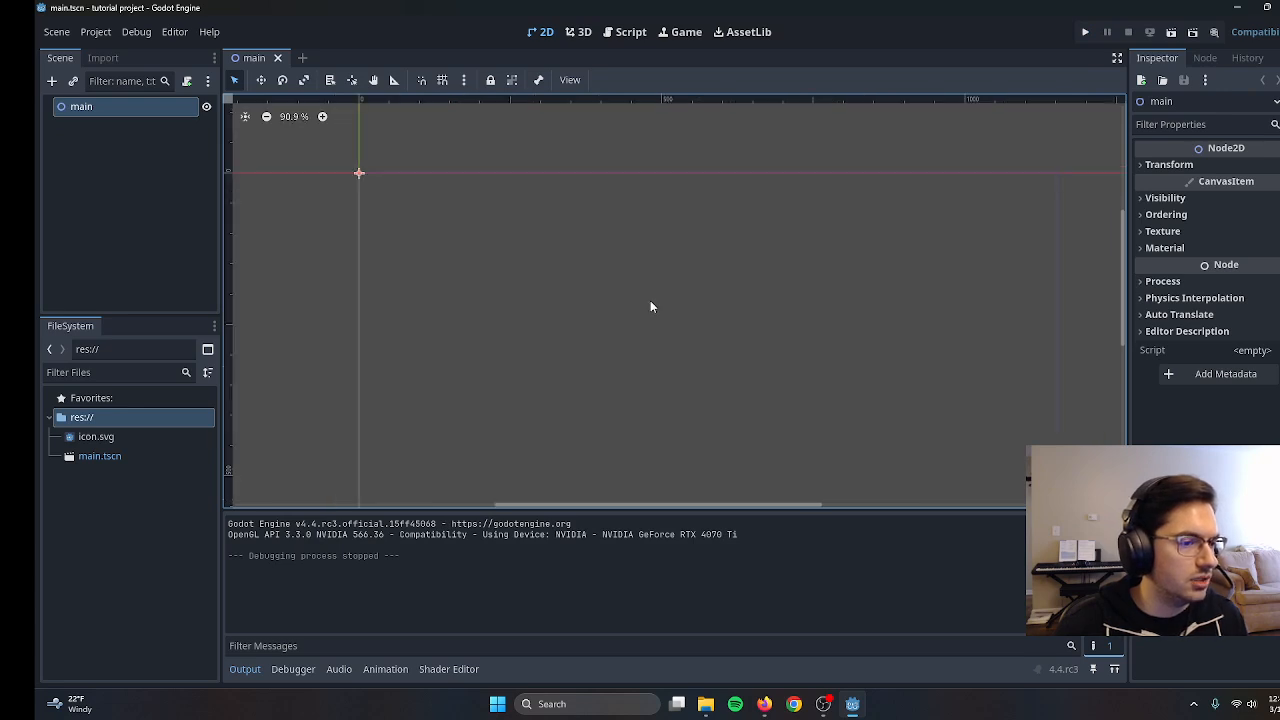
{"action": "scroll", "coordinate": [631, 246], "scroll_direction": "down", "scroll_amount": 3, "text": "ctrl"}
{"action": "scroll", "coordinate": [638, 235], "scroll_direction": "down", "scroll_amount": 1}
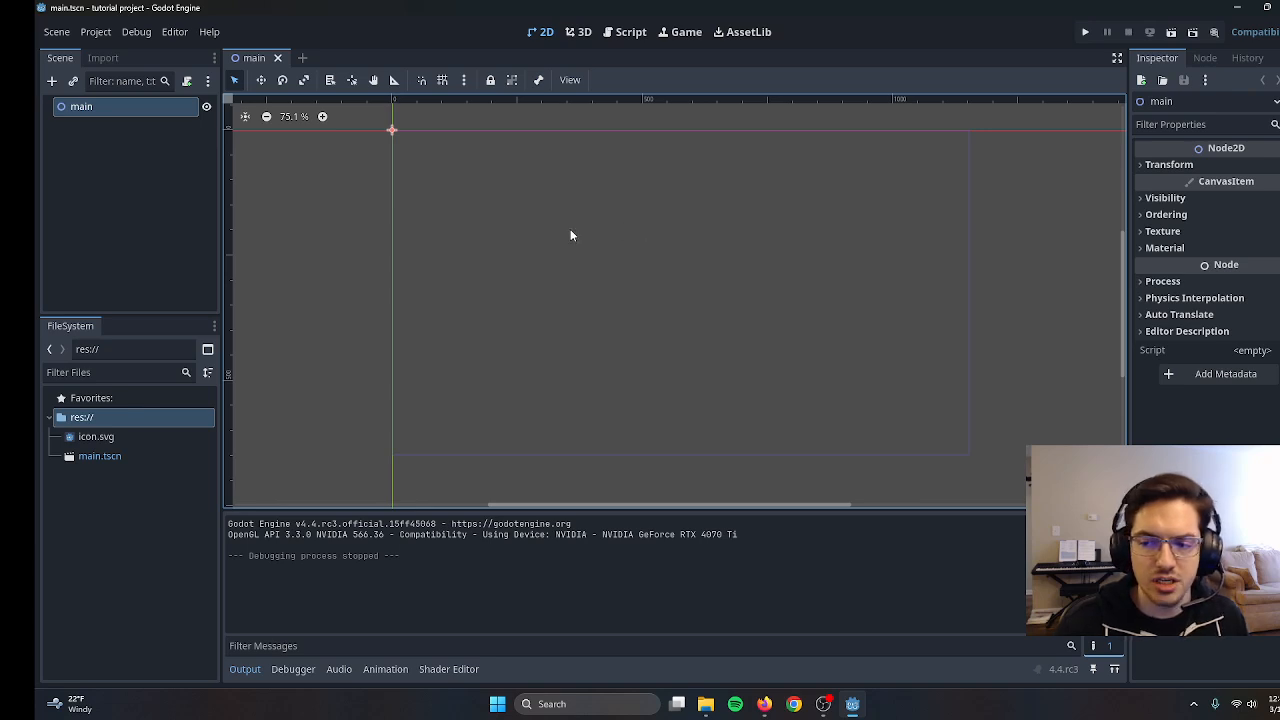
{"action": "right_click", "coordinate": [487, 262]}
{"action": "left_click", "coordinate": [539, 367]}
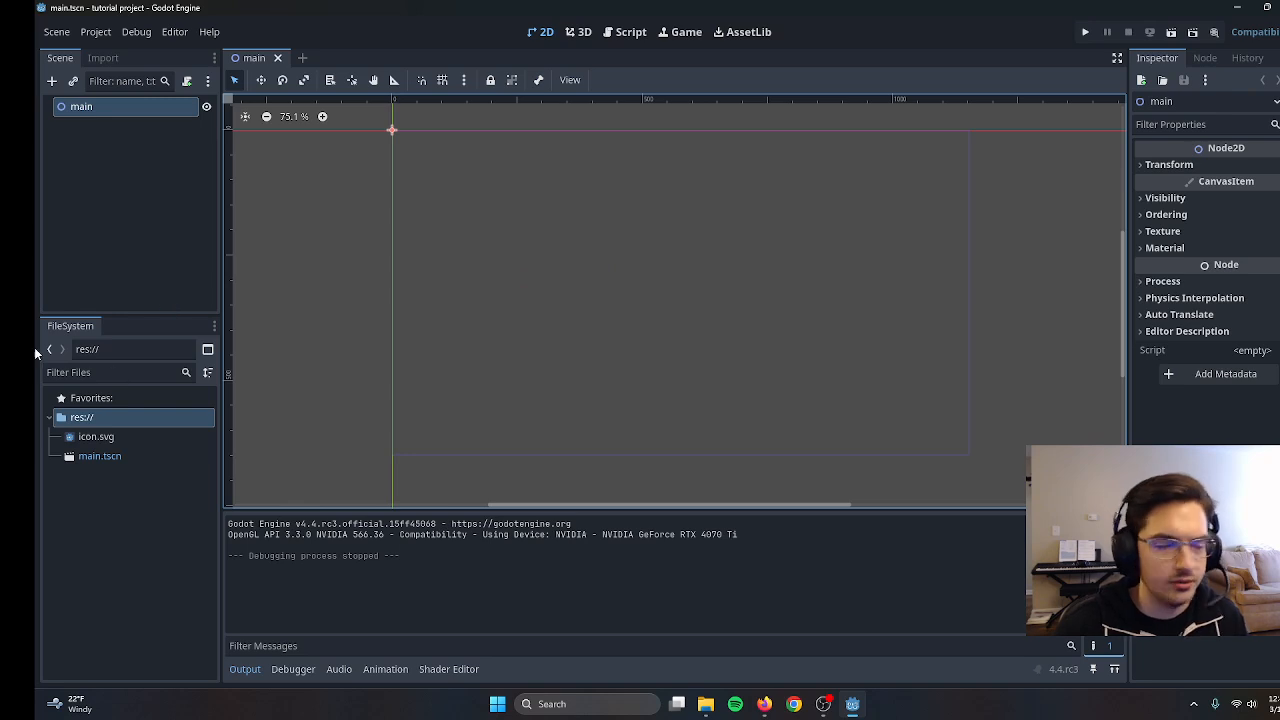
{"action": "right_click", "coordinate": [103, 112]}
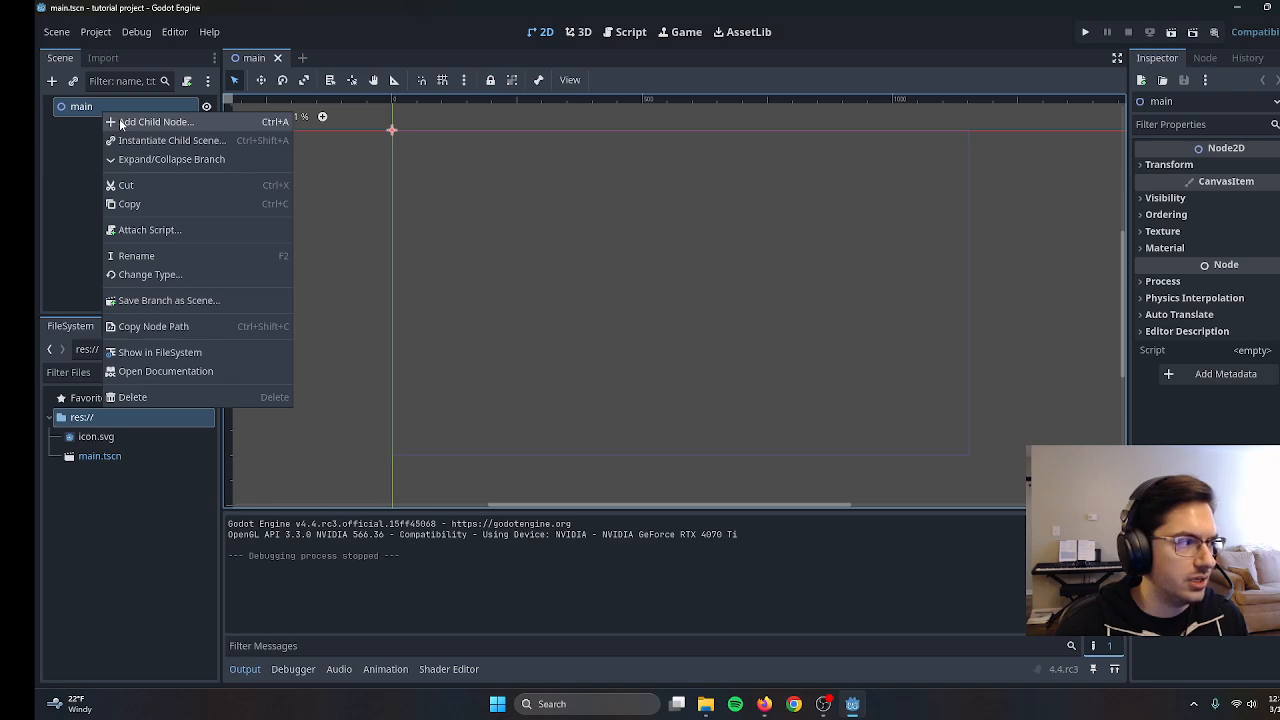
{"action": "left_click", "coordinate": [78, 160]}
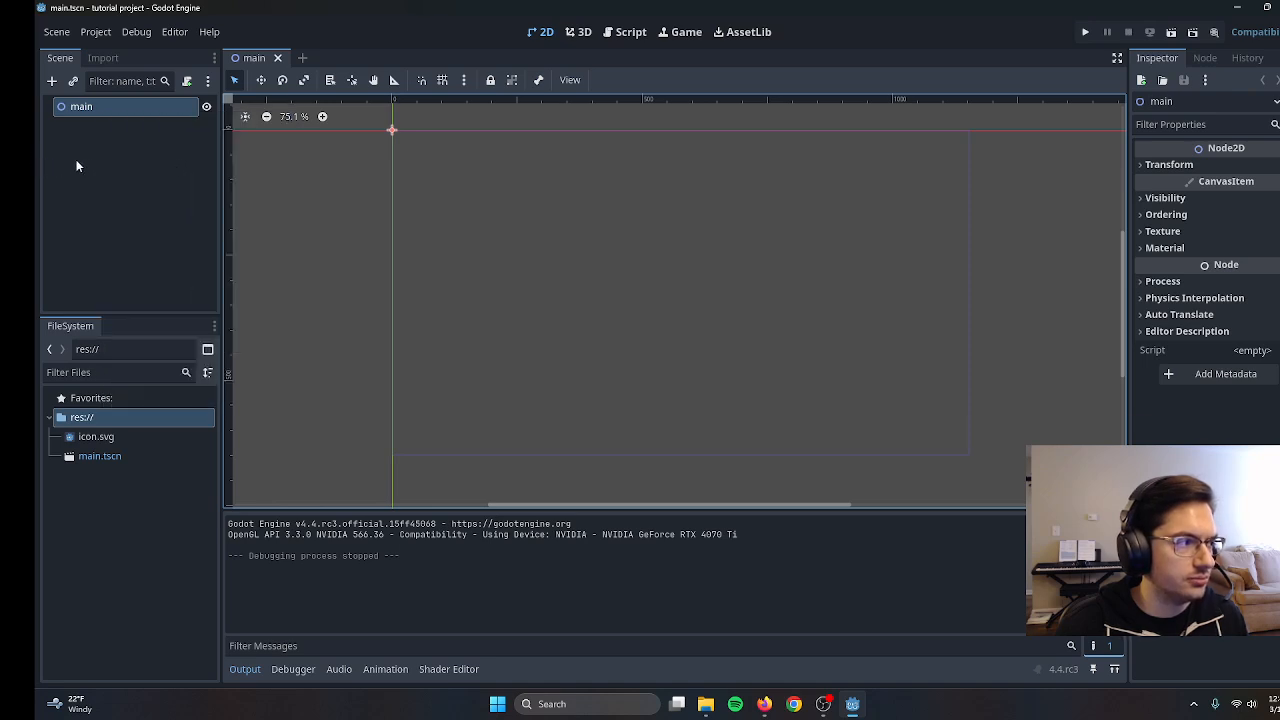
Add a ColorRect from the Control node group as a child of the main node, reading its description before creating it
{"action": "right_click", "coordinate": [99, 112]}
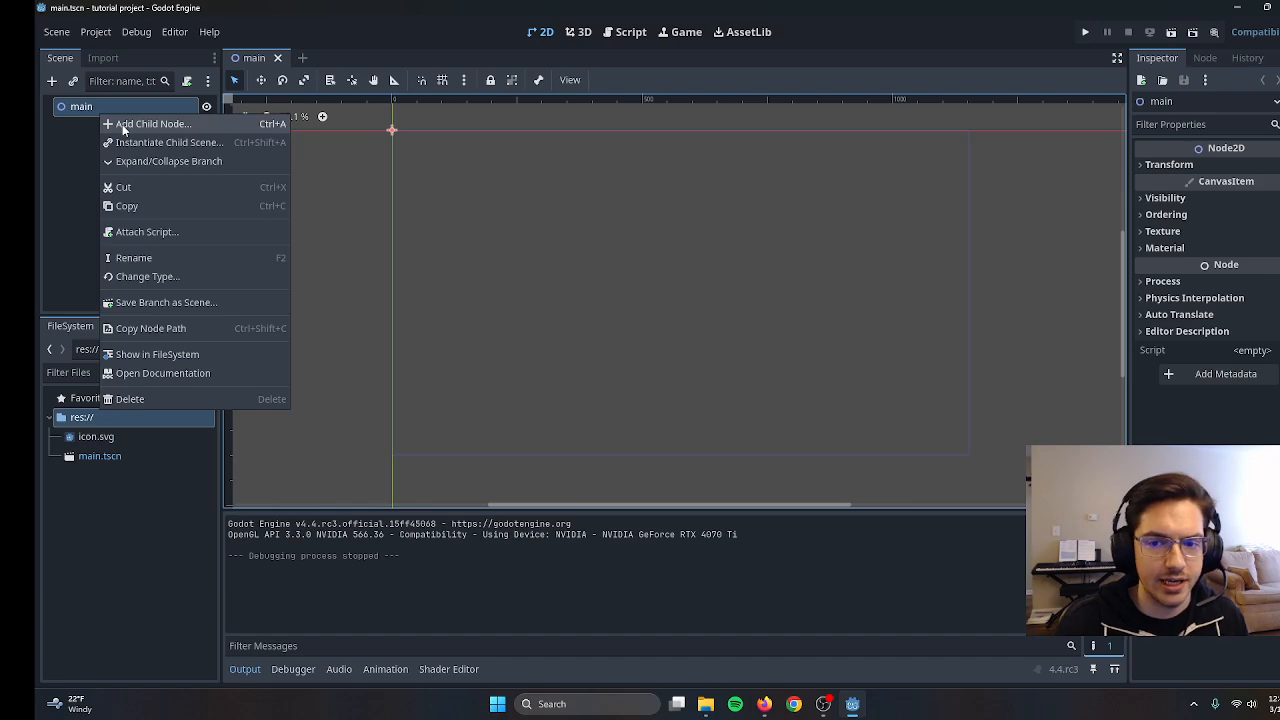
{"action": "left_click", "coordinate": [122, 124]}
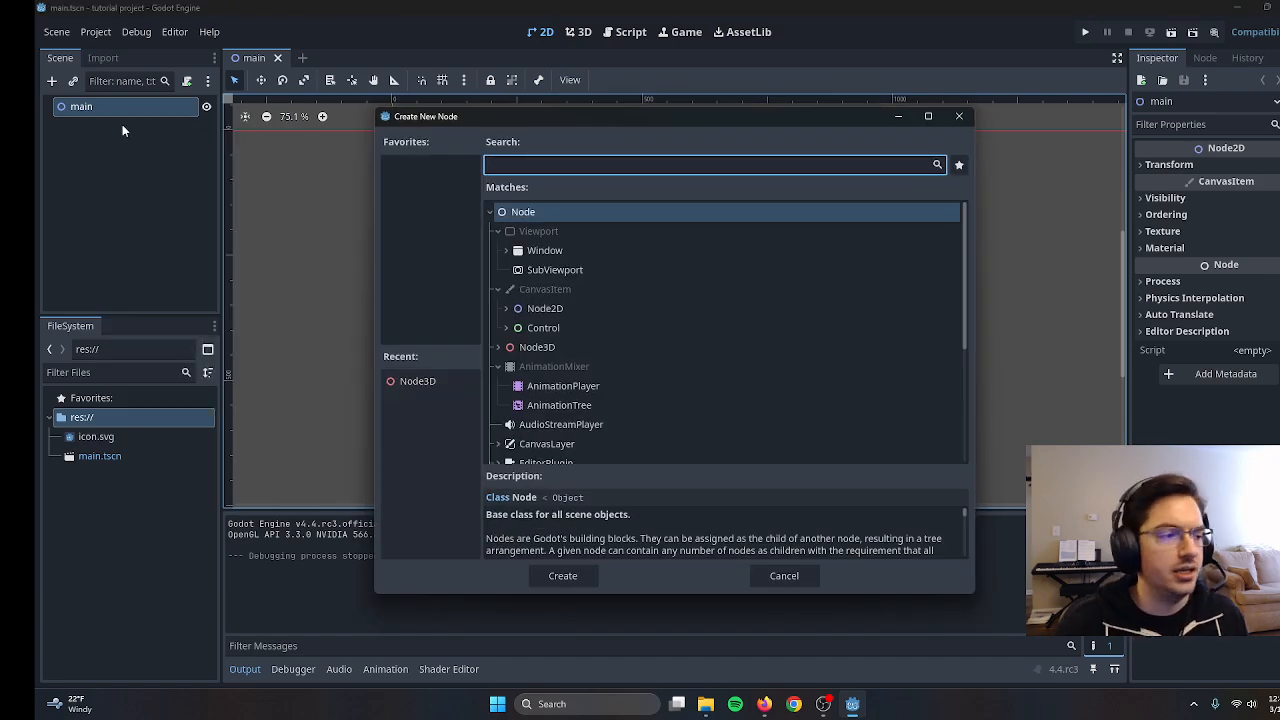
{"action": "left_click", "coordinate": [506, 328]}
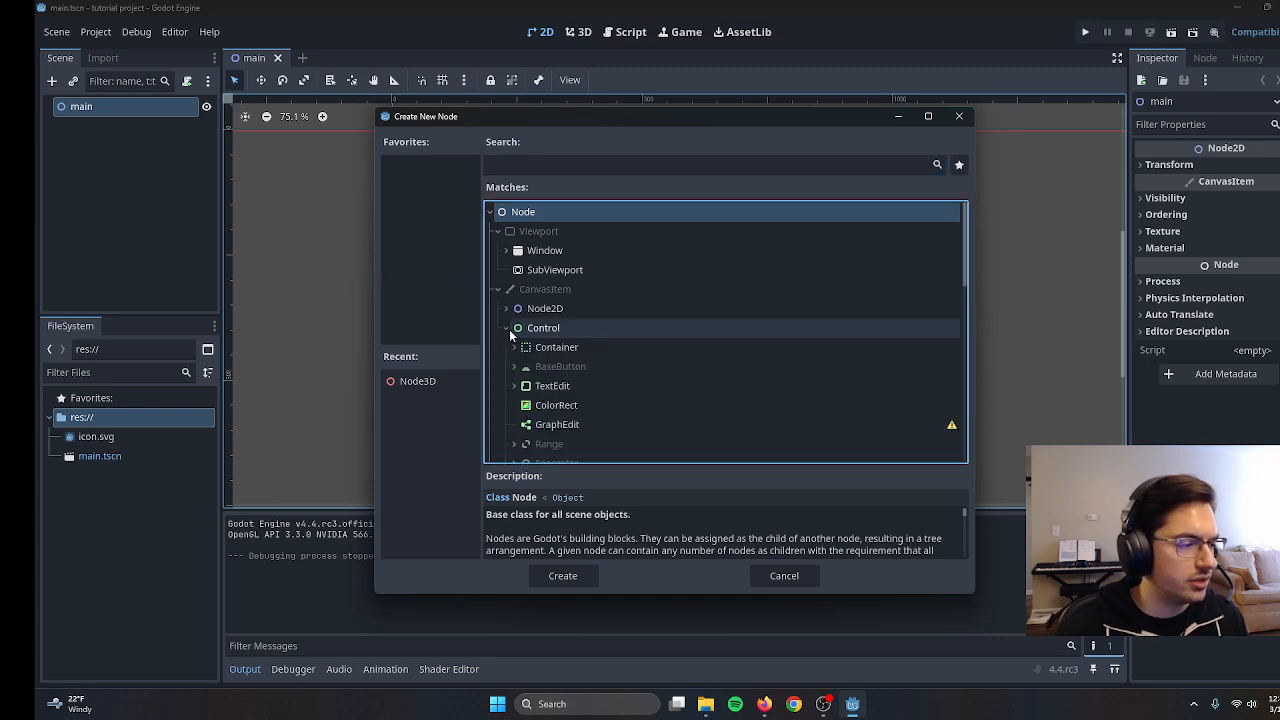
{"action": "scroll", "coordinate": [598, 343], "scroll_direction": "down", "scroll_amount": 1}
{"action": "scroll", "coordinate": [598, 343], "scroll_direction": "down", "scroll_amount": 1}
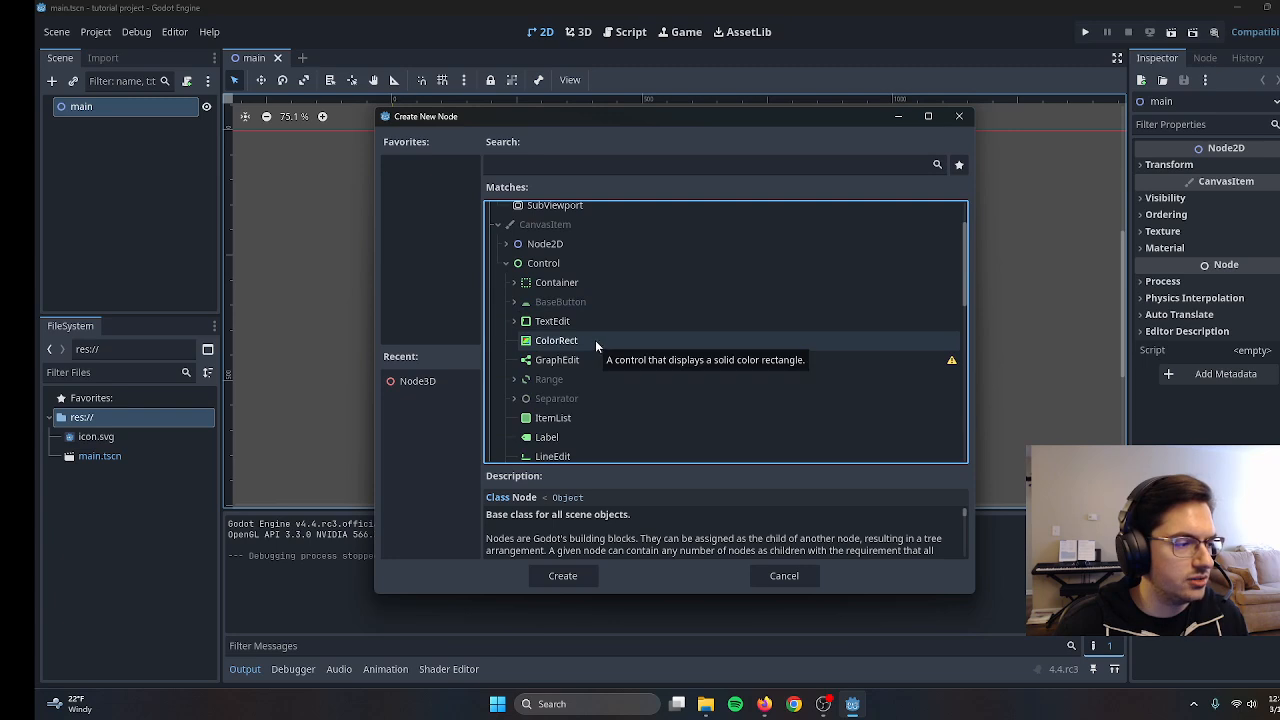
{"action": "scroll", "coordinate": [595, 340], "scroll_direction": "up", "scroll_amount": 1}
{"action": "scroll", "coordinate": [588, 331], "scroll_direction": "down", "scroll_amount": 2}
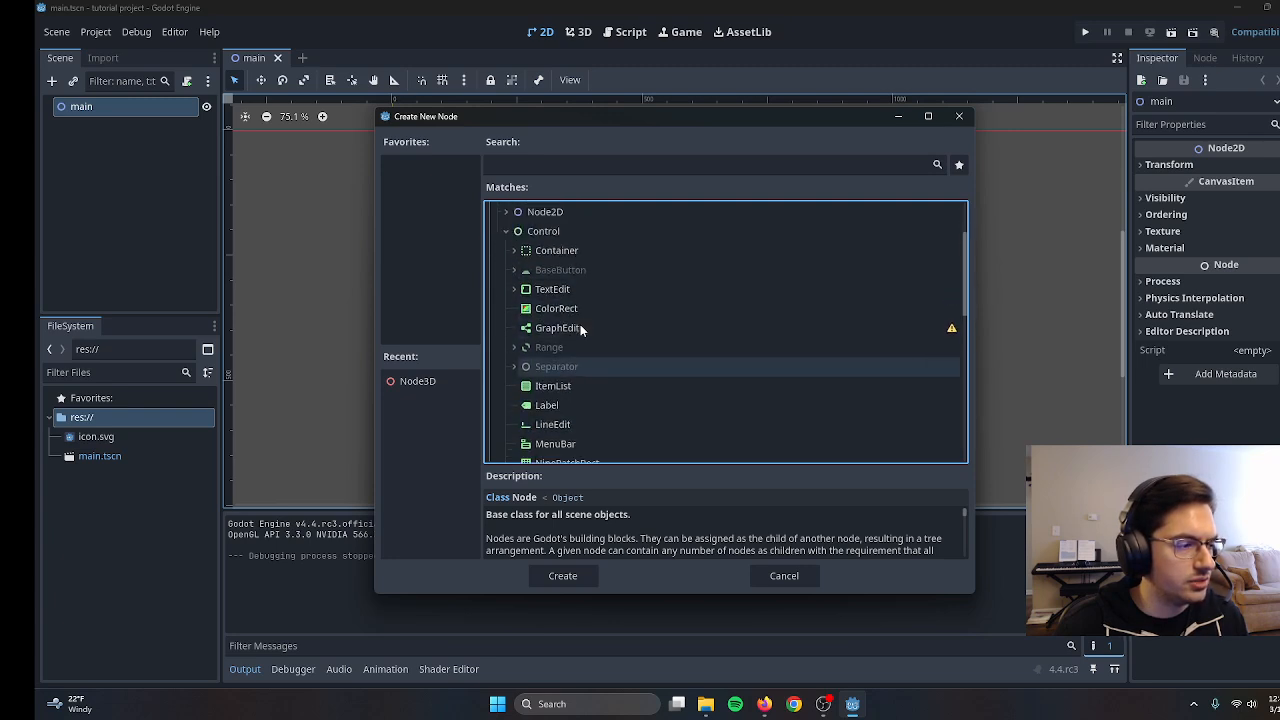
{"action": "left_click", "coordinate": [557, 310]}
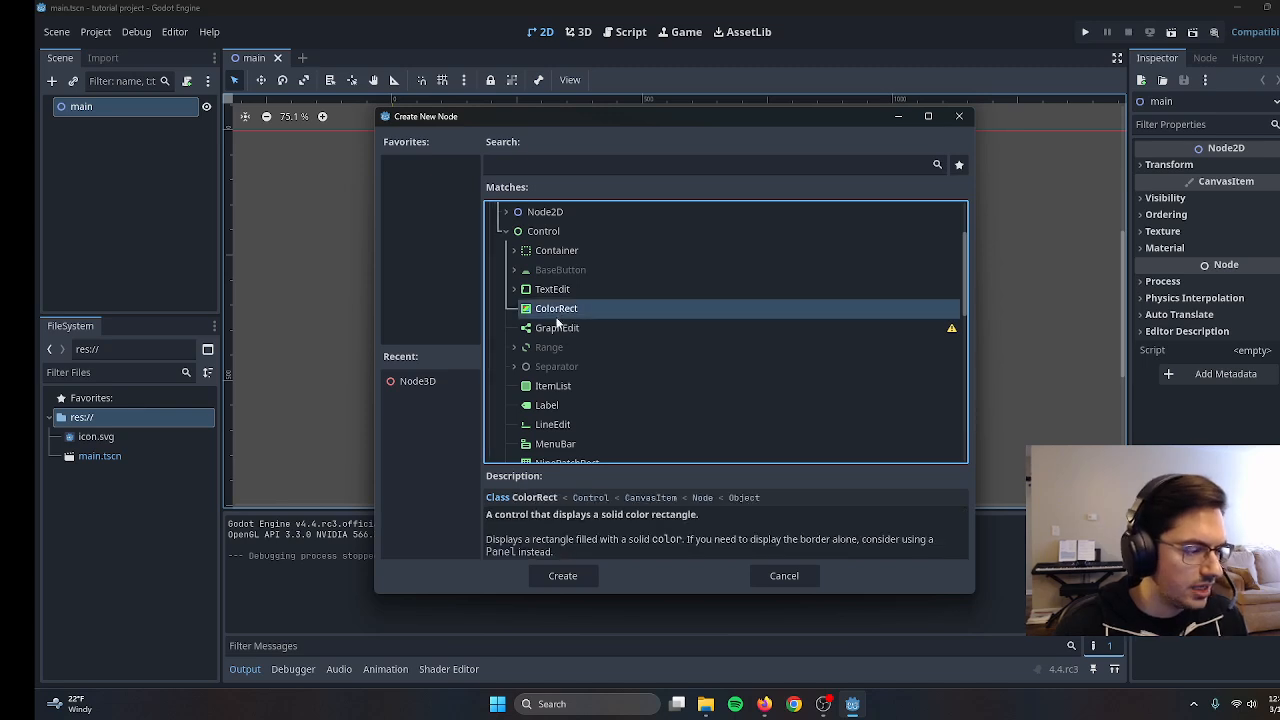
{"action": "left_click", "coordinate": [566, 574]}
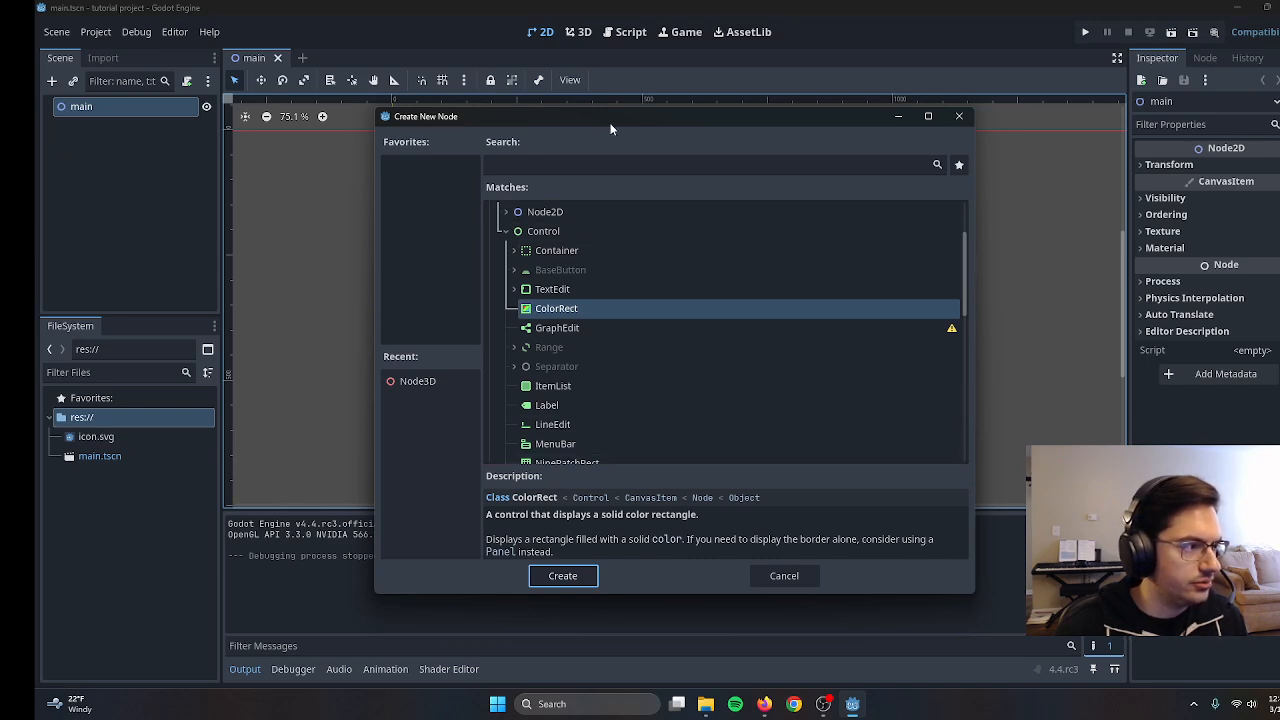
{"action": "left_click_drag", "start_coordinate": [665, 594], "coordinate": [667, 643]}
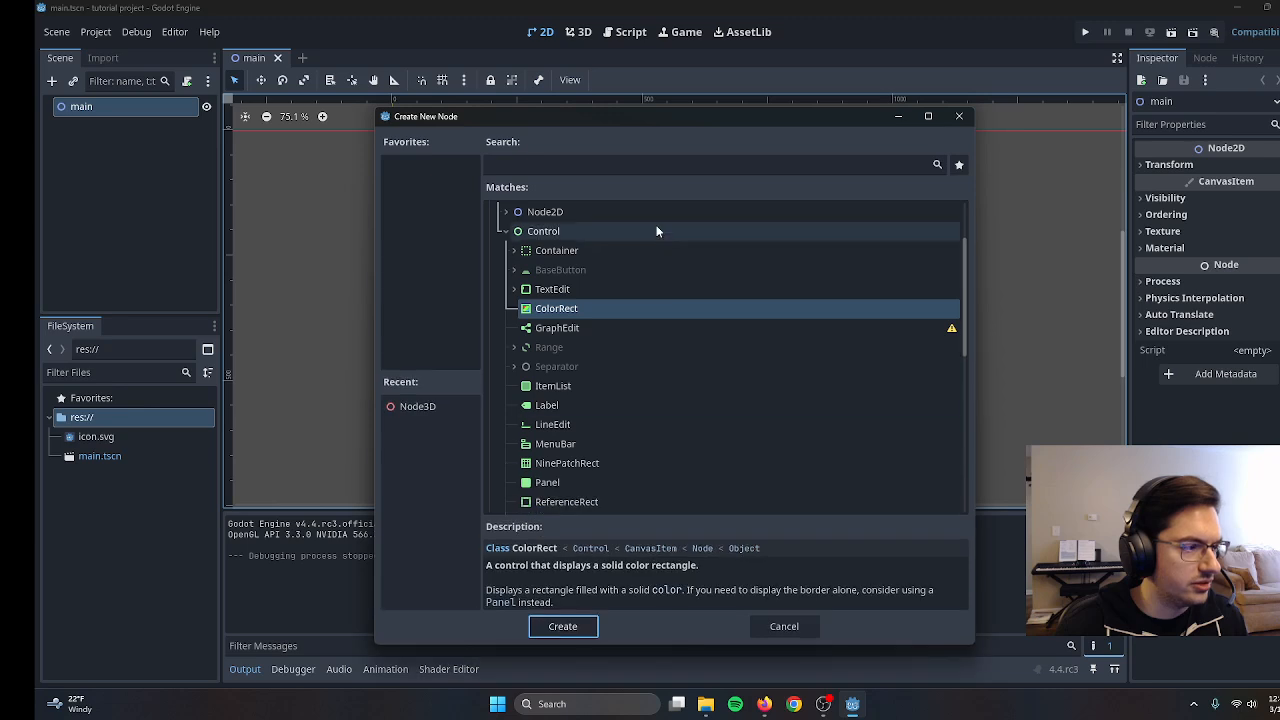
{"action": "left_click_drag", "start_coordinate": [676, 122], "coordinate": [670, 59]}
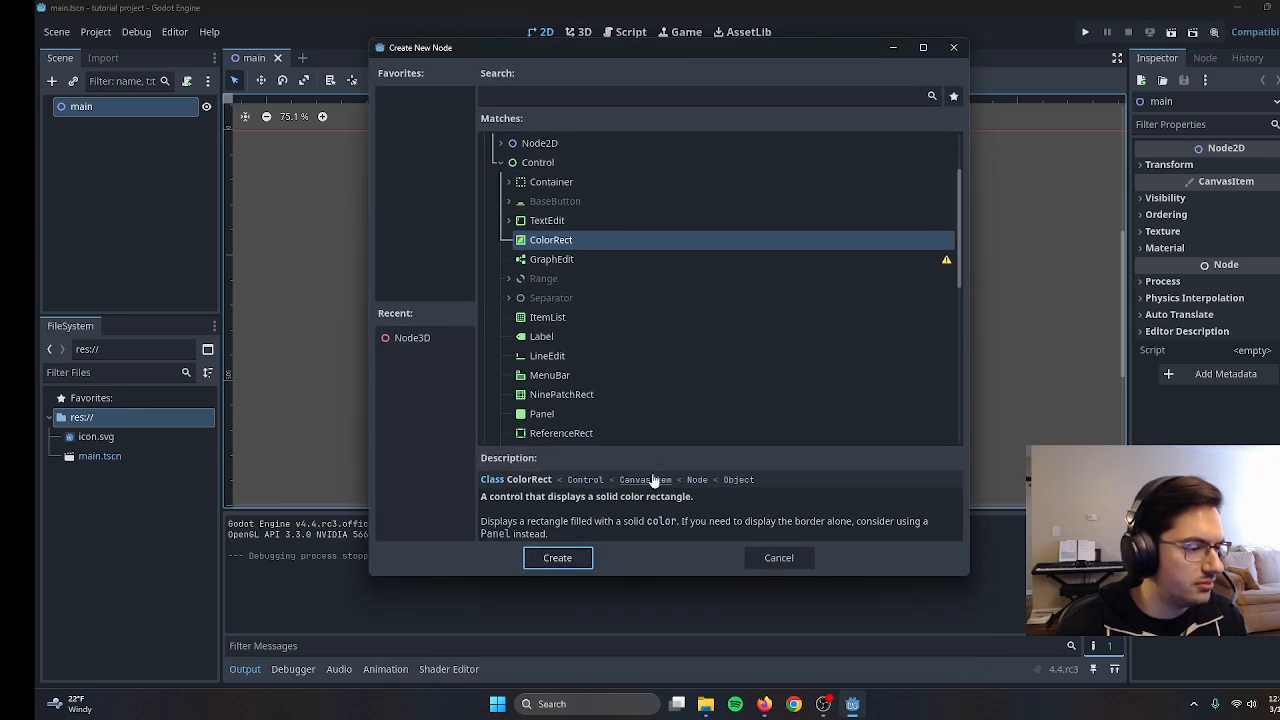
{"action": "left_click", "coordinate": [573, 259]}
{"action": "left_click", "coordinate": [568, 227]}
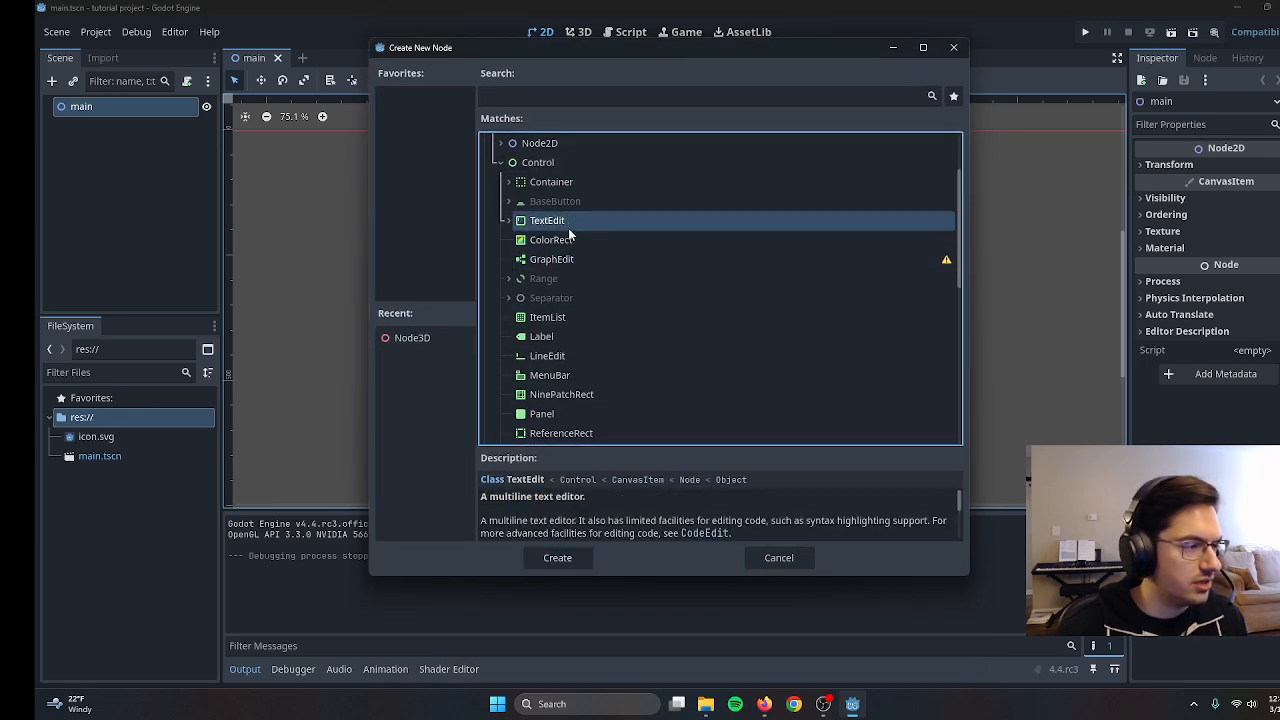
{"action": "left_click", "coordinate": [571, 241]}
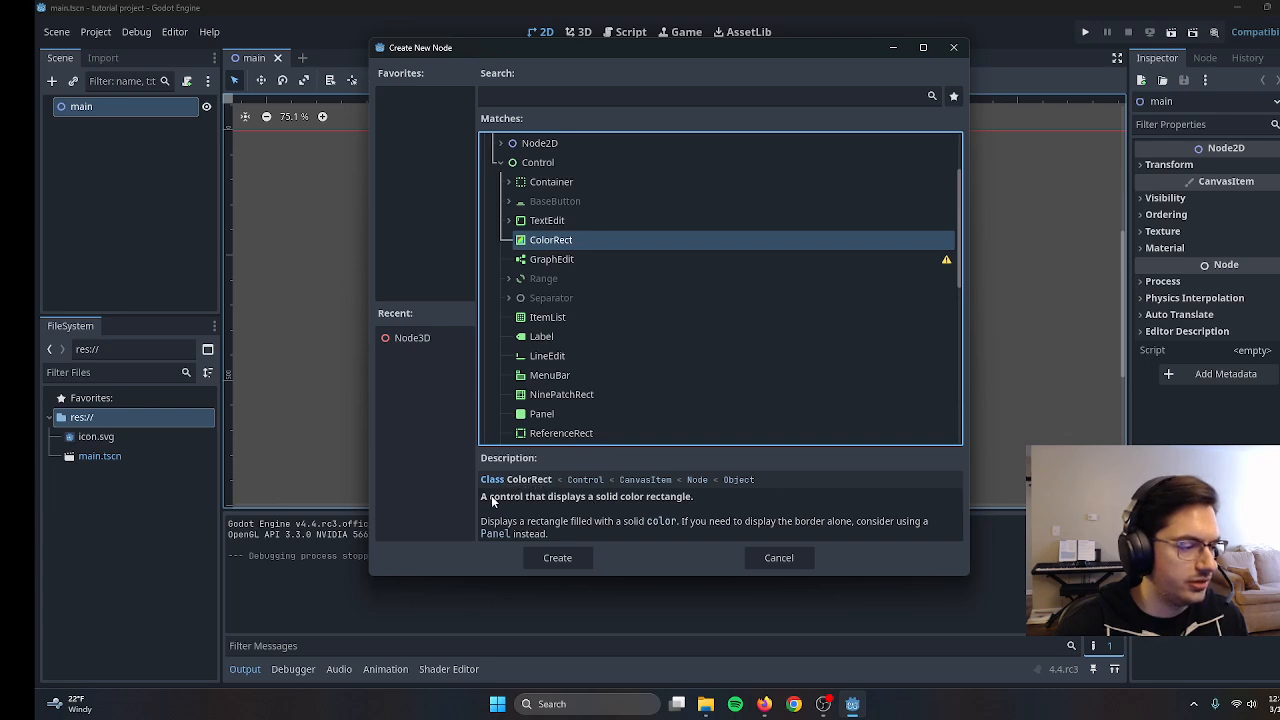
{"action": "left_click_drag", "start_coordinate": [491, 495], "coordinate": [704, 504]}
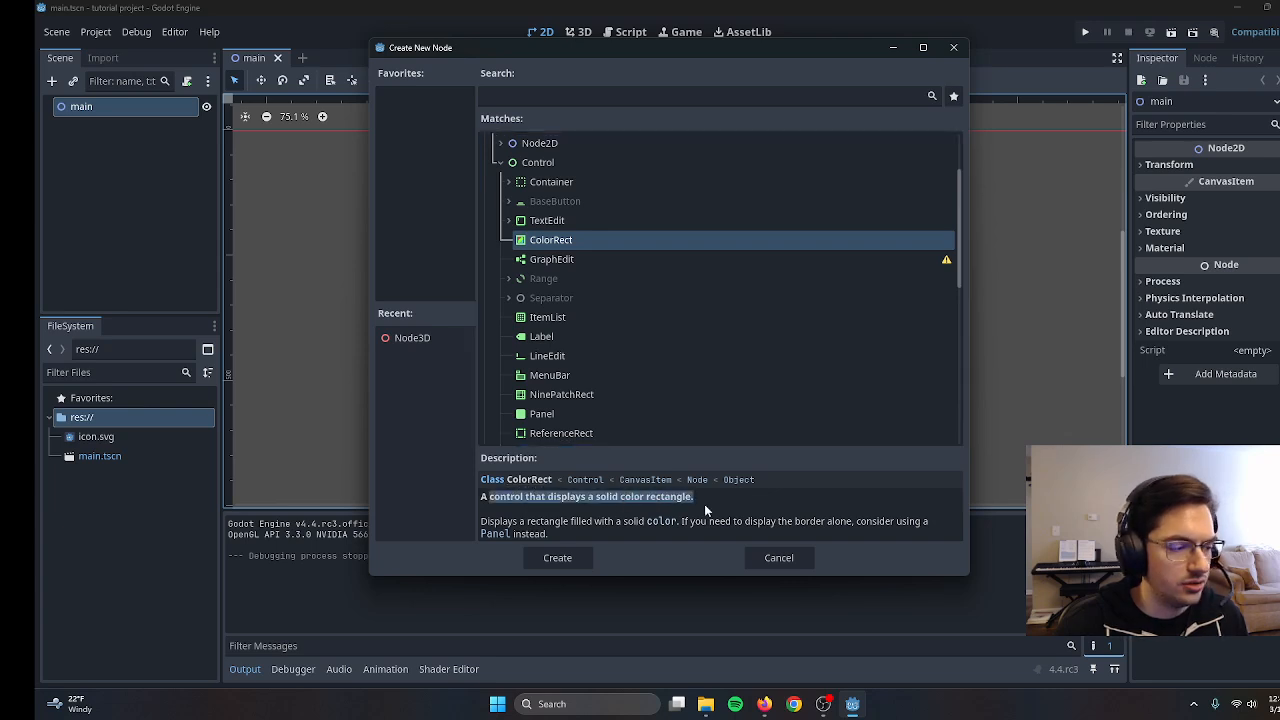
{"action": "right_click", "coordinate": [592, 514]}
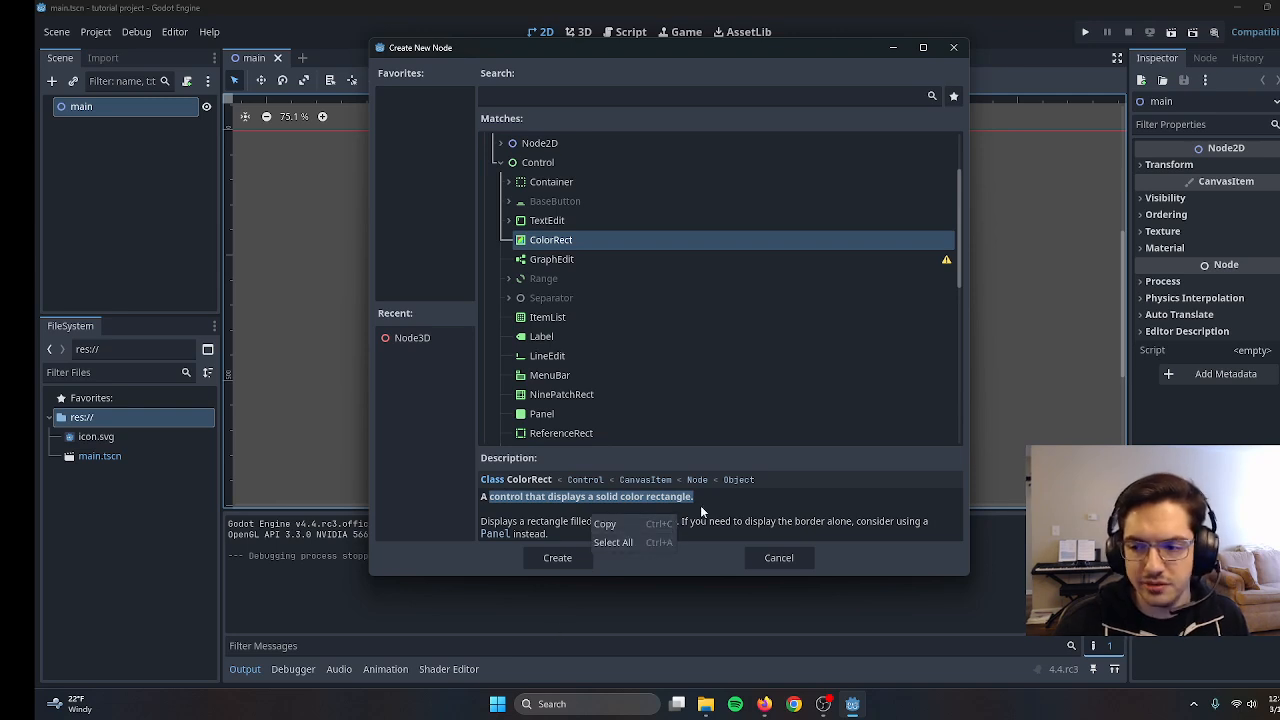
{"action": "left_click", "coordinate": [748, 512]}
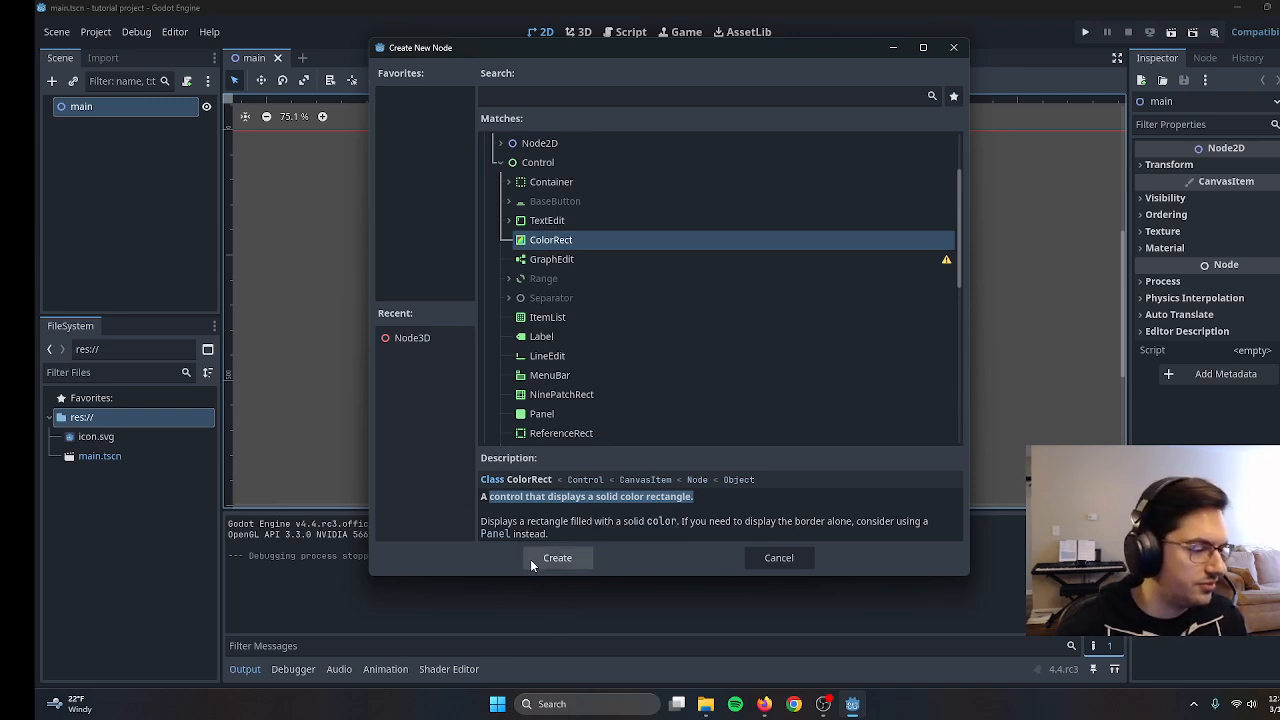
{"action": "left_click", "coordinate": [557, 558]}
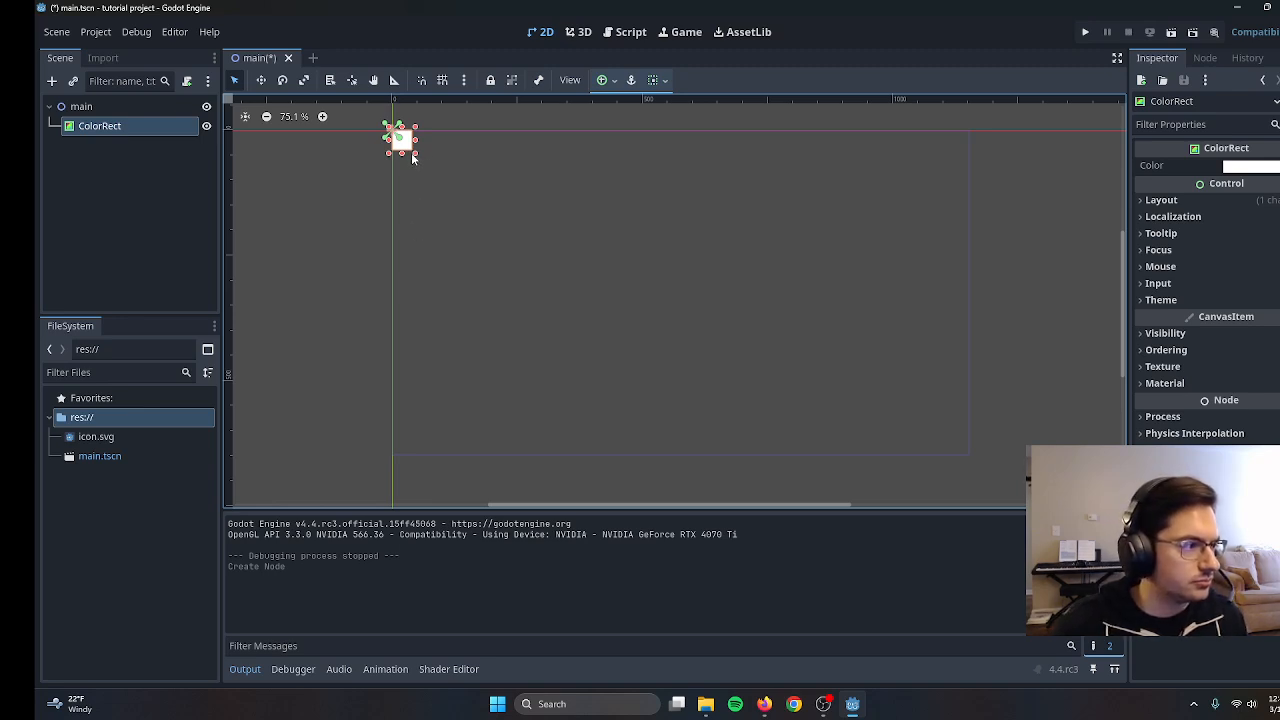
Resize the ColorRect to about 1151 × 658 so it covers the viewport frame, and run the project
{"action": "left_click_drag", "start_coordinate": [417, 157], "coordinate": [972, 463]}
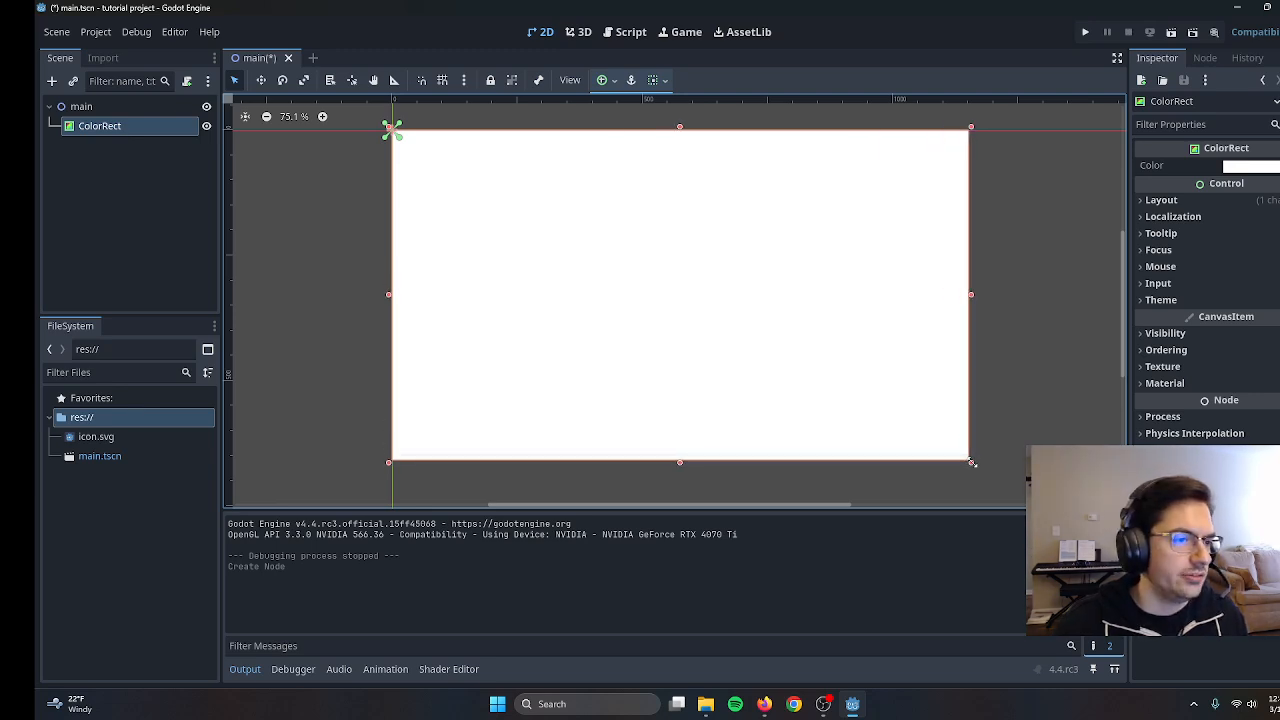
{"action": "left_click_drag", "start_coordinate": [972, 463], "coordinate": [972, 463]}
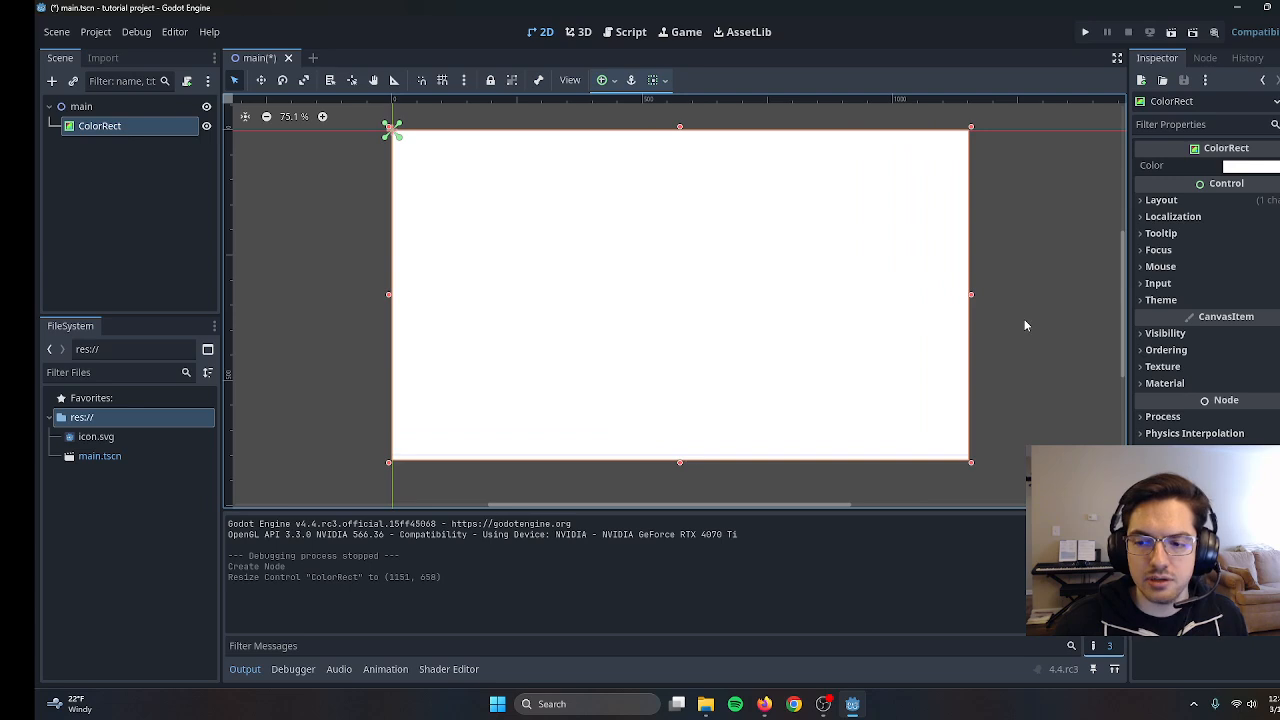
{"action": "left_click", "coordinate": [1088, 34]}
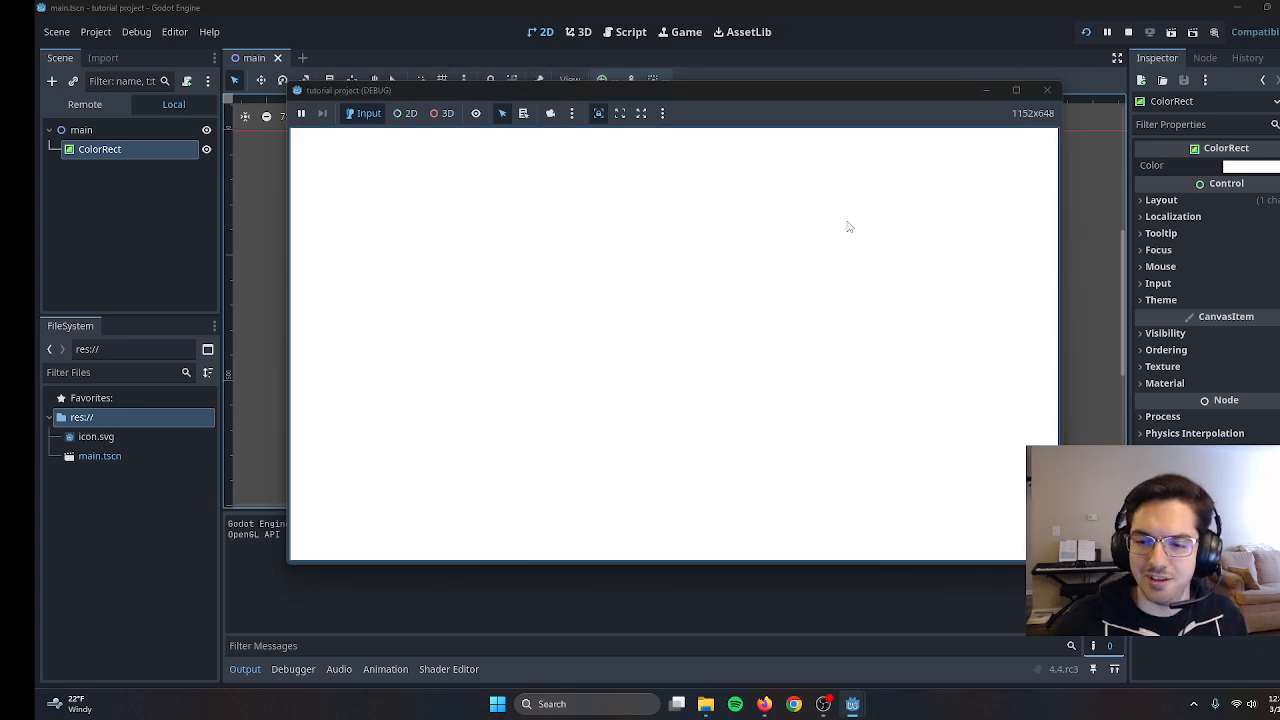
Close the running game window and compare the inspector properties of the main node and the ColorRect
{"action": "left_click", "coordinate": [1049, 91]}
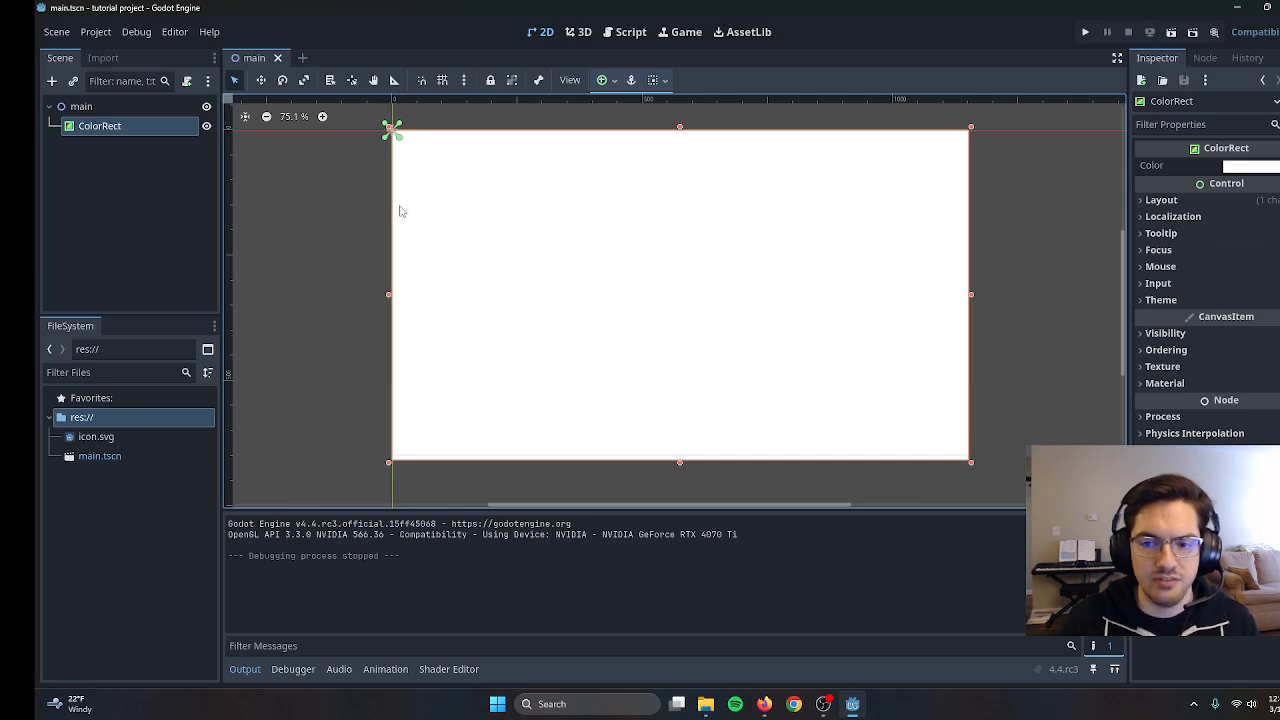
{"action": "left_click", "coordinate": [340, 205]}
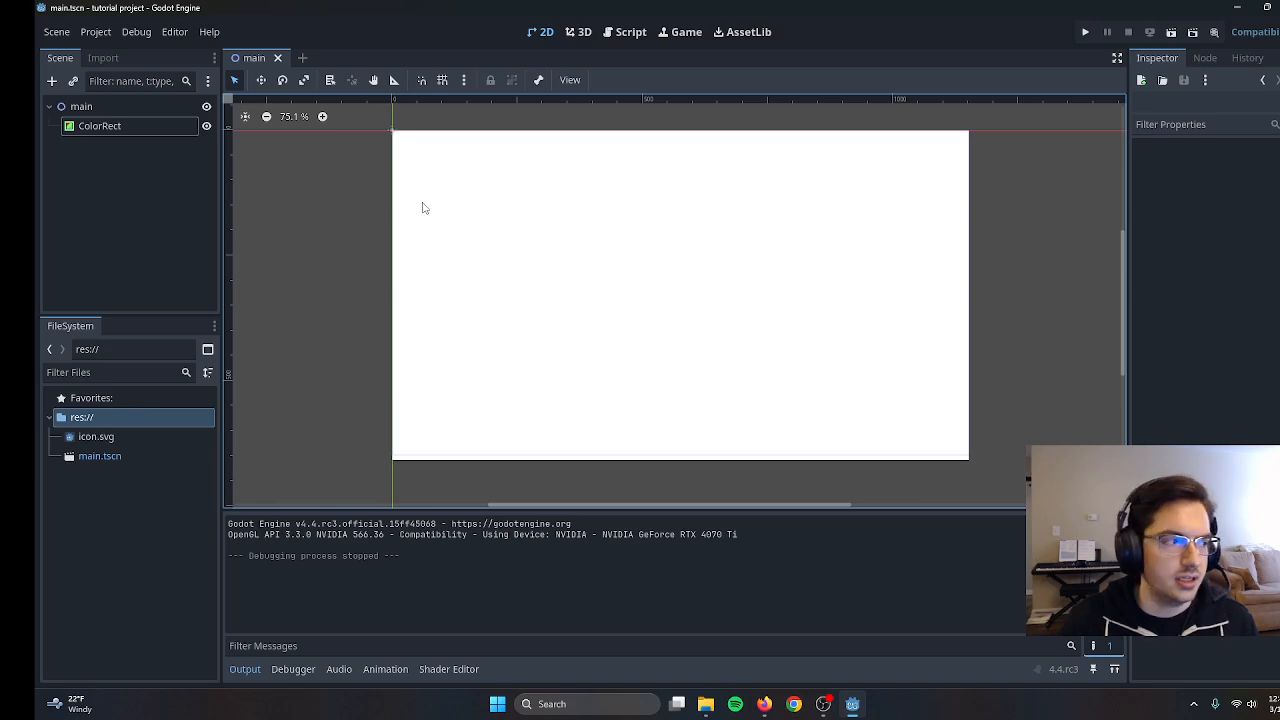
{"action": "left_click", "coordinate": [916, 229]}
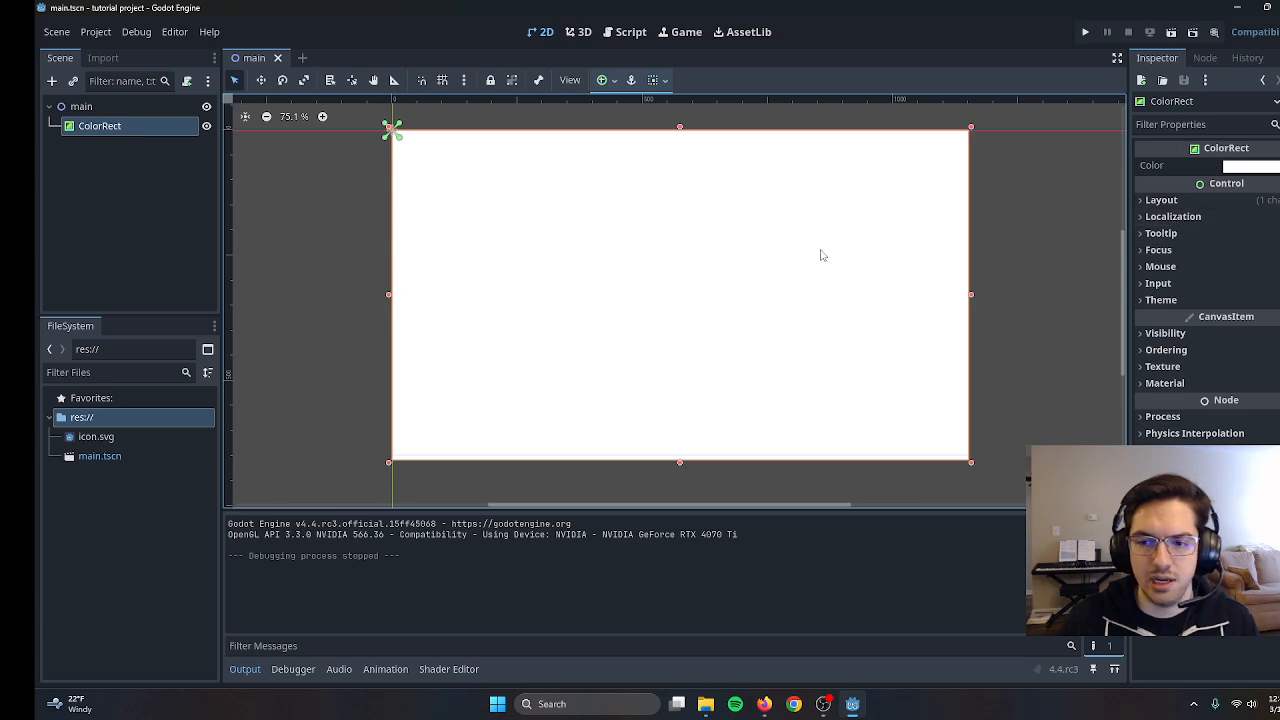
{"action": "left_click", "coordinate": [345, 237]}
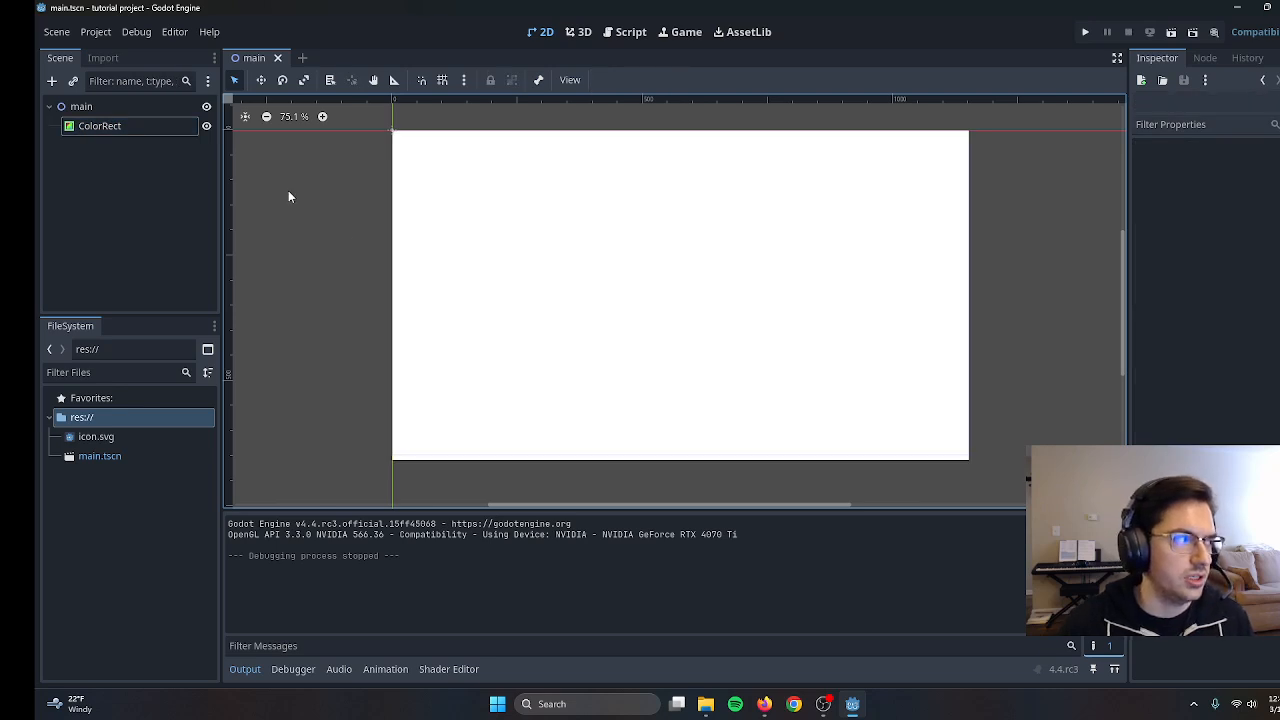
{"action": "left_click", "coordinate": [82, 113]}
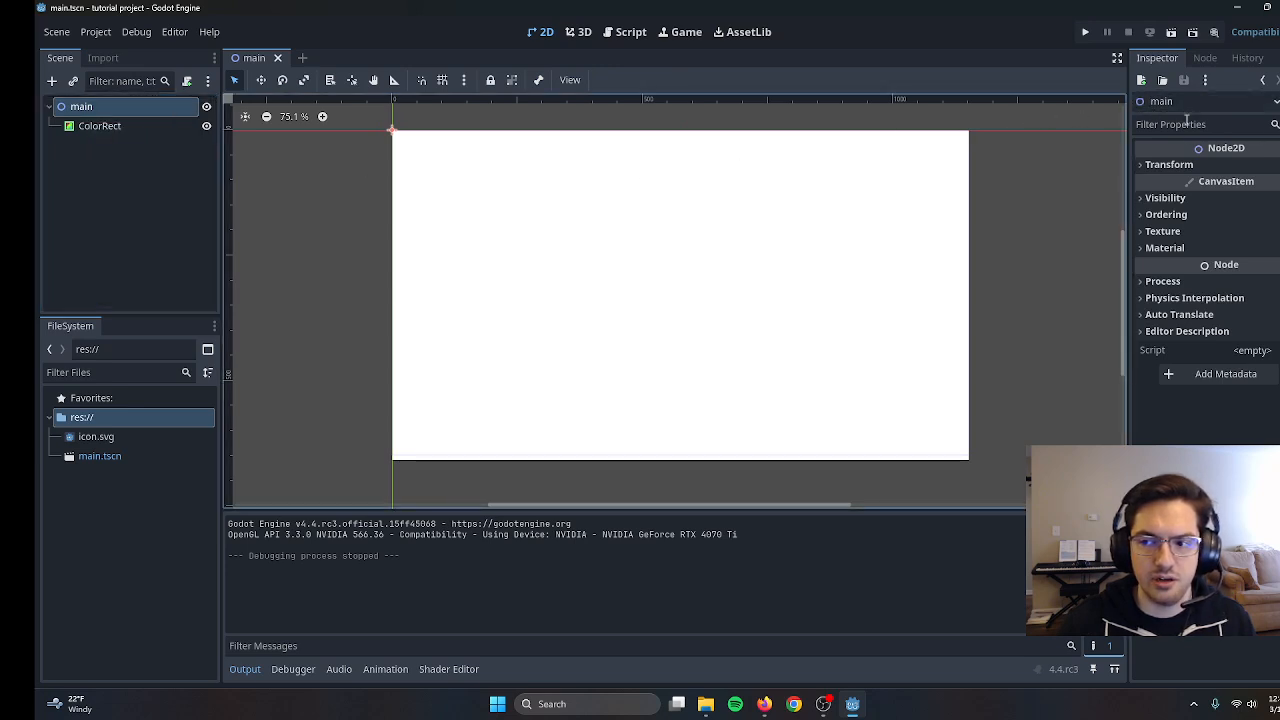
{"action": "mouse_move", "coordinate": [1192, 158]}
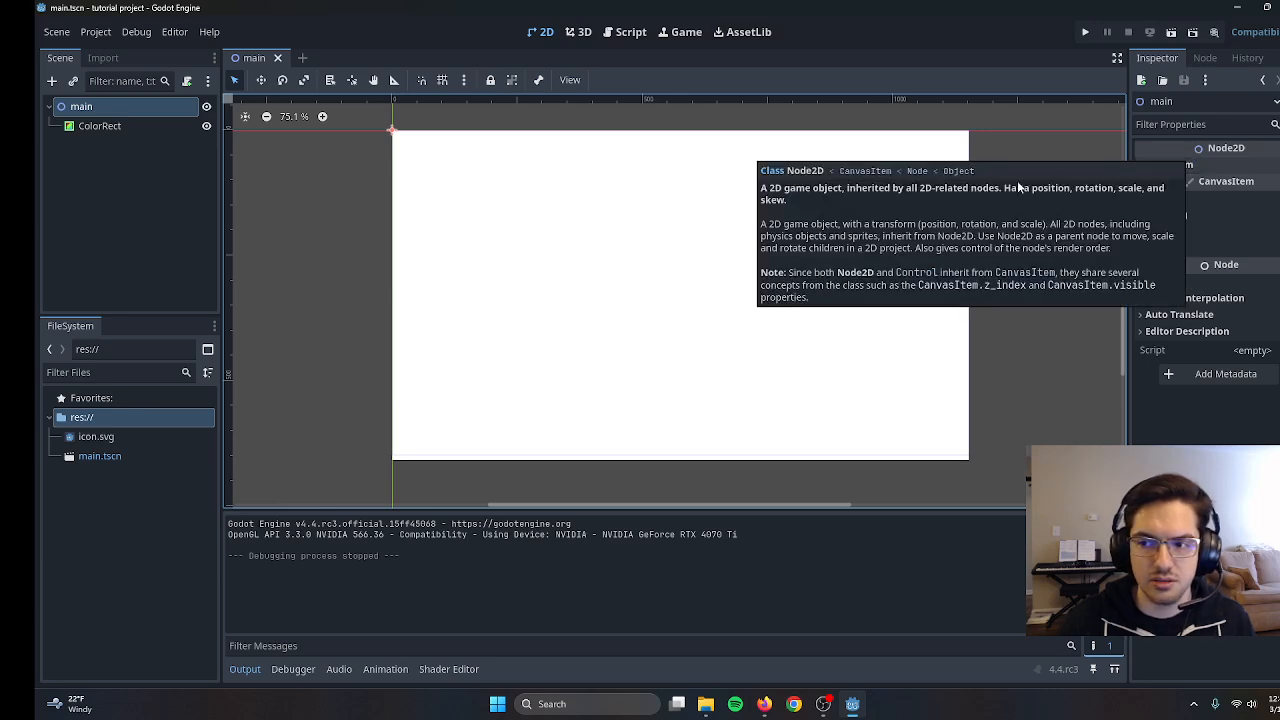
{"action": "left_click", "coordinate": [98, 128]}
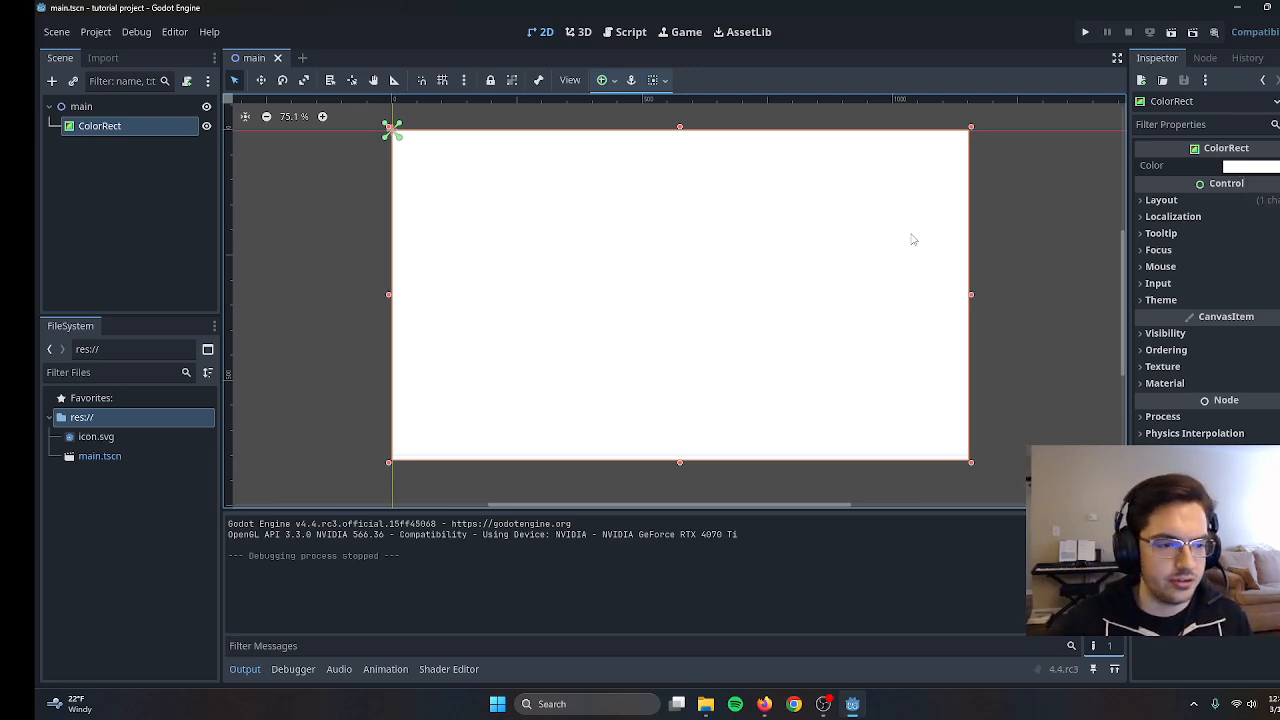
{"action": "left_click", "coordinate": [1056, 177]}
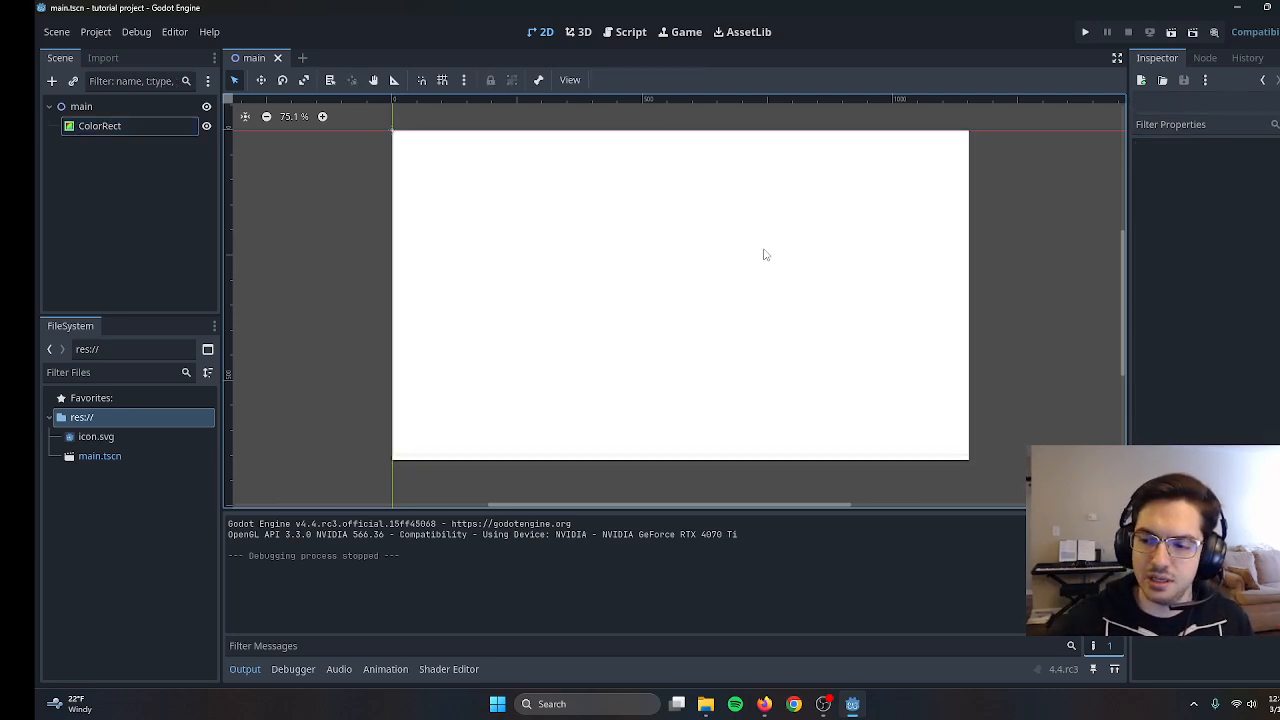
{"action": "left_click", "coordinate": [108, 105]}
{"action": "left_click", "coordinate": [108, 126]}
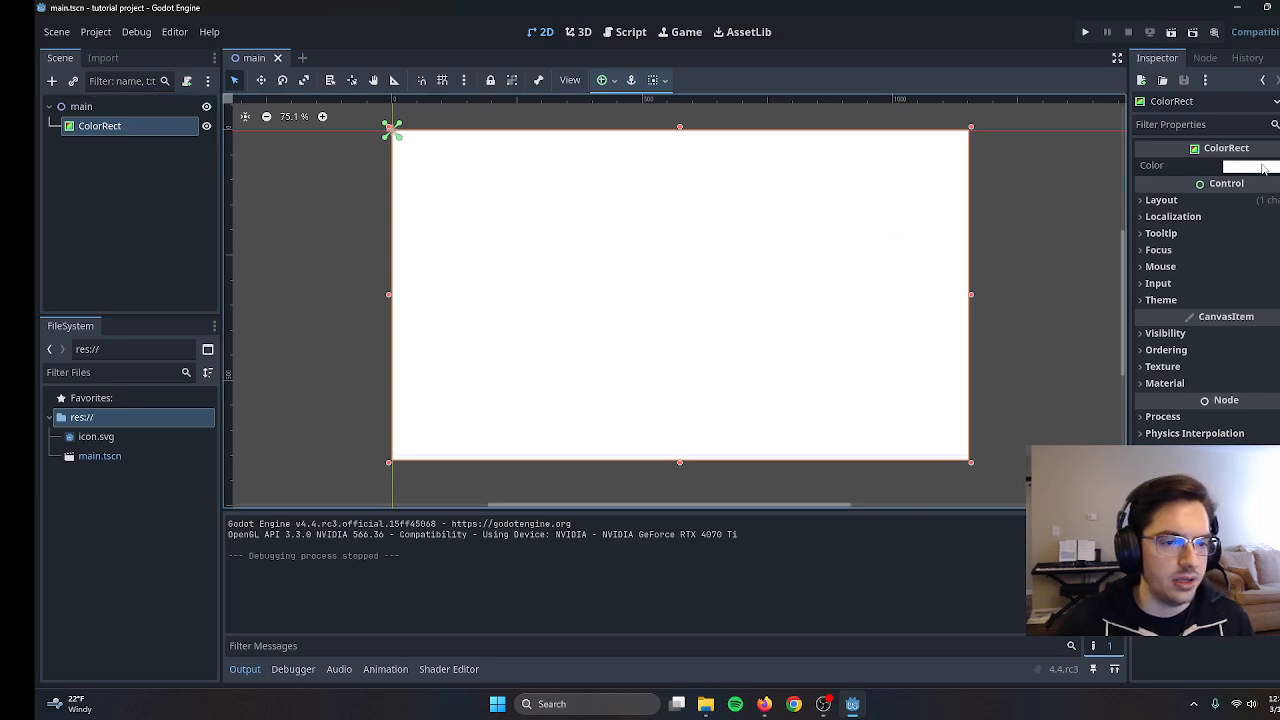
Try a red ColorRect by setting its green and blue color values to 0, and revert to the previous color
{"action": "left_click", "coordinate": [1270, 168]}
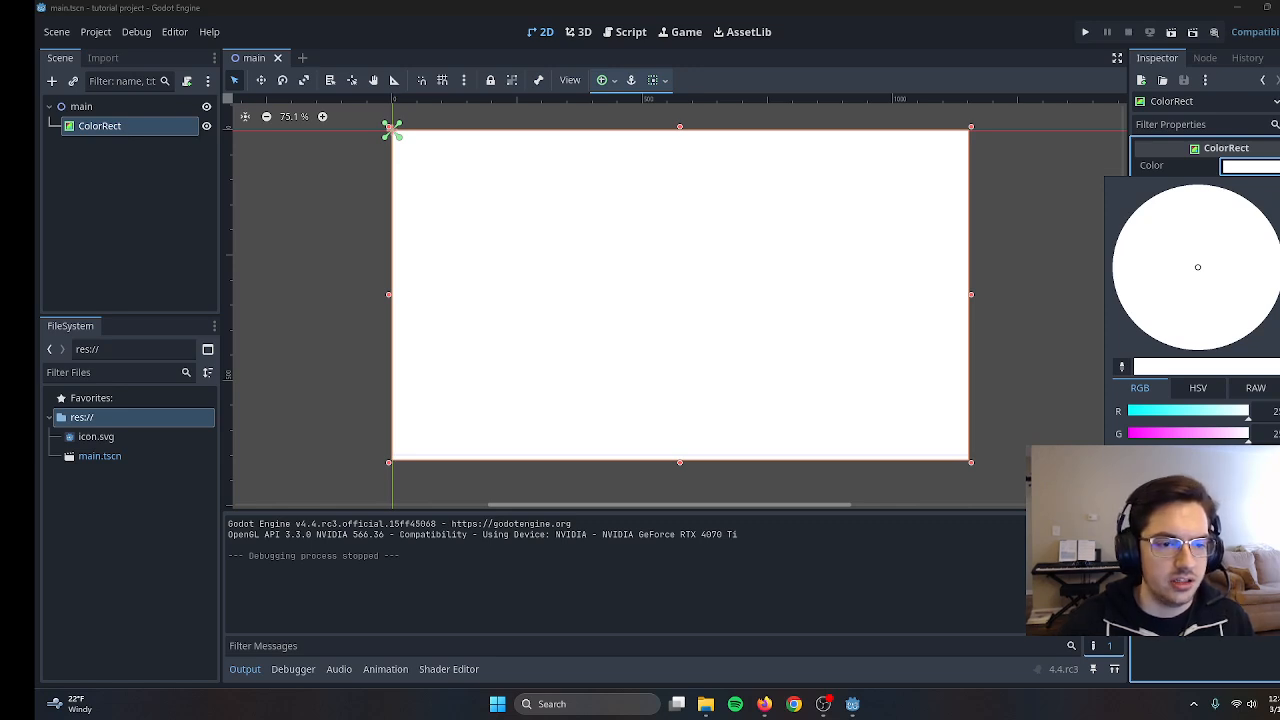
{"action": "left_click", "coordinate": [1246, 170]}
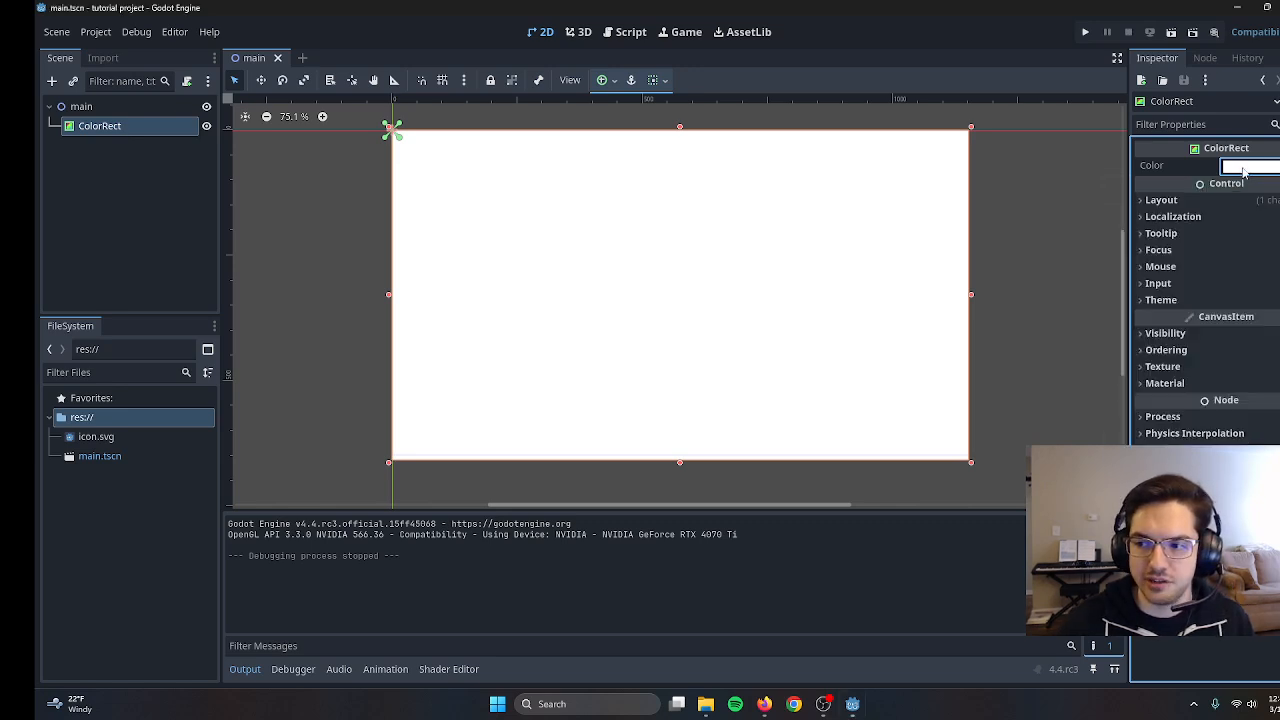
{"action": "left_click", "coordinate": [1244, 170]}
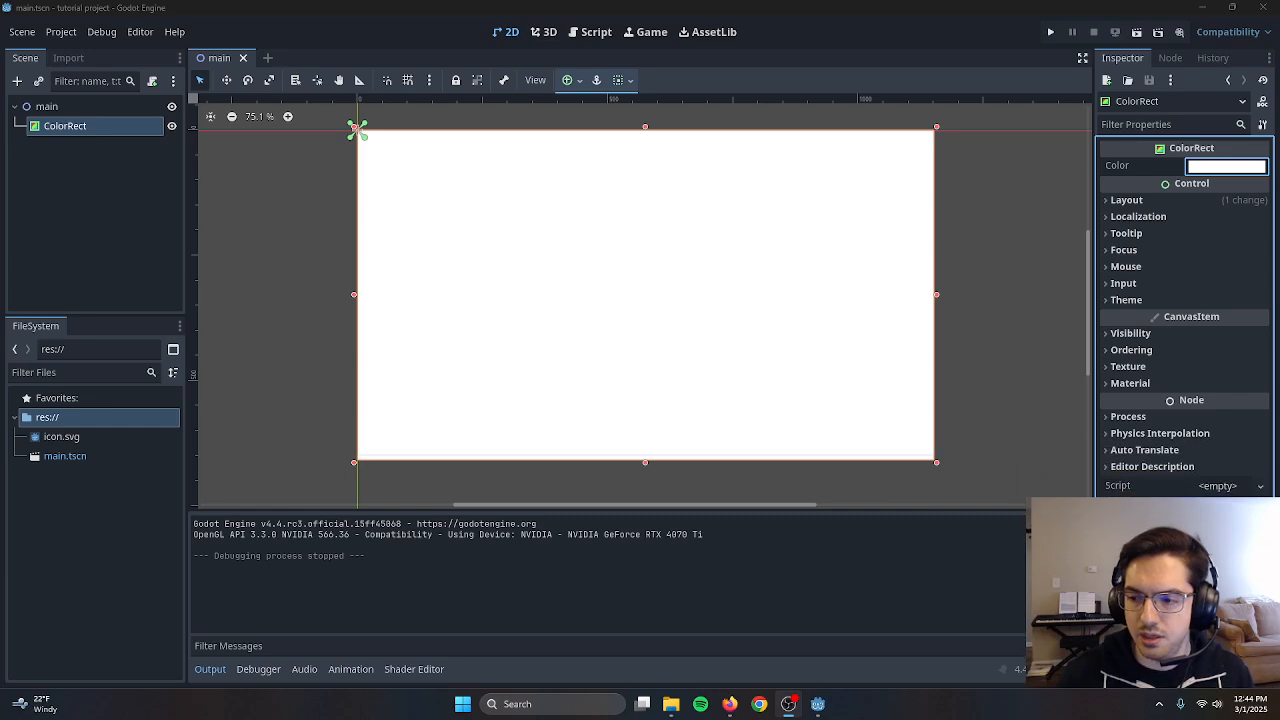
{"action": "left_click", "coordinate": [1230, 168]}
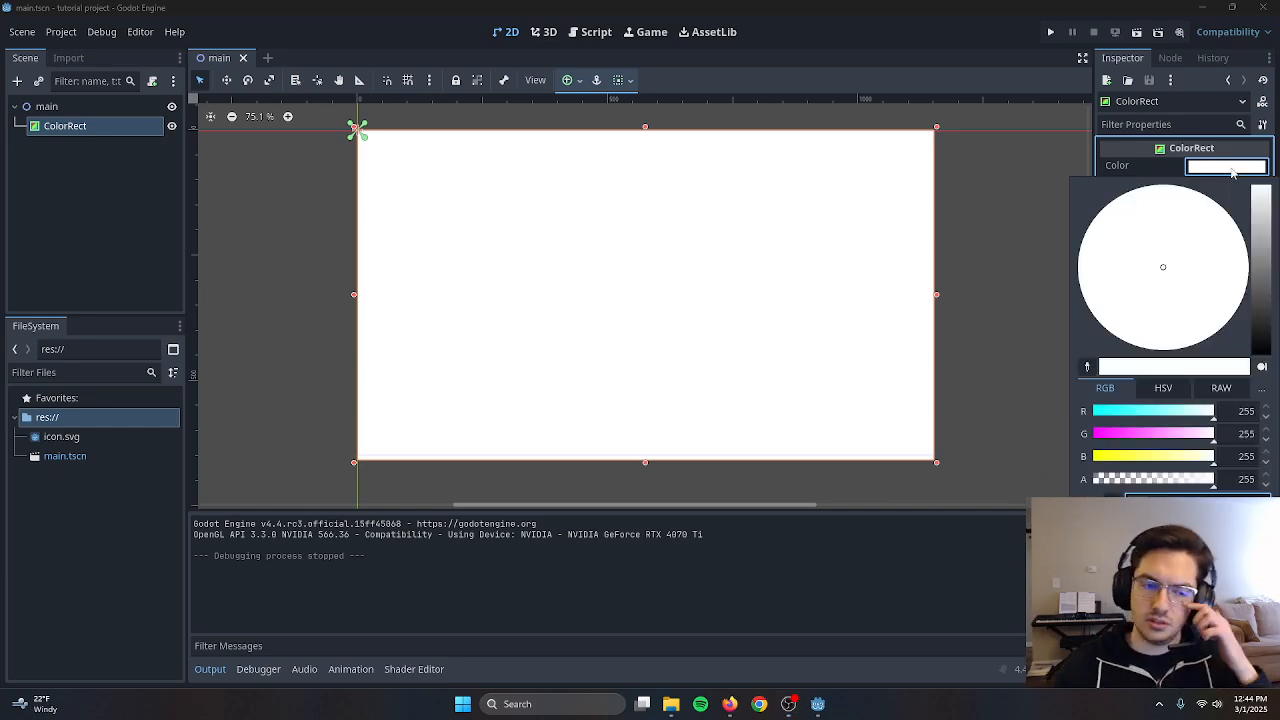
{"action": "left_click_drag", "start_coordinate": [1260, 220], "coordinate": [1253, 160]}
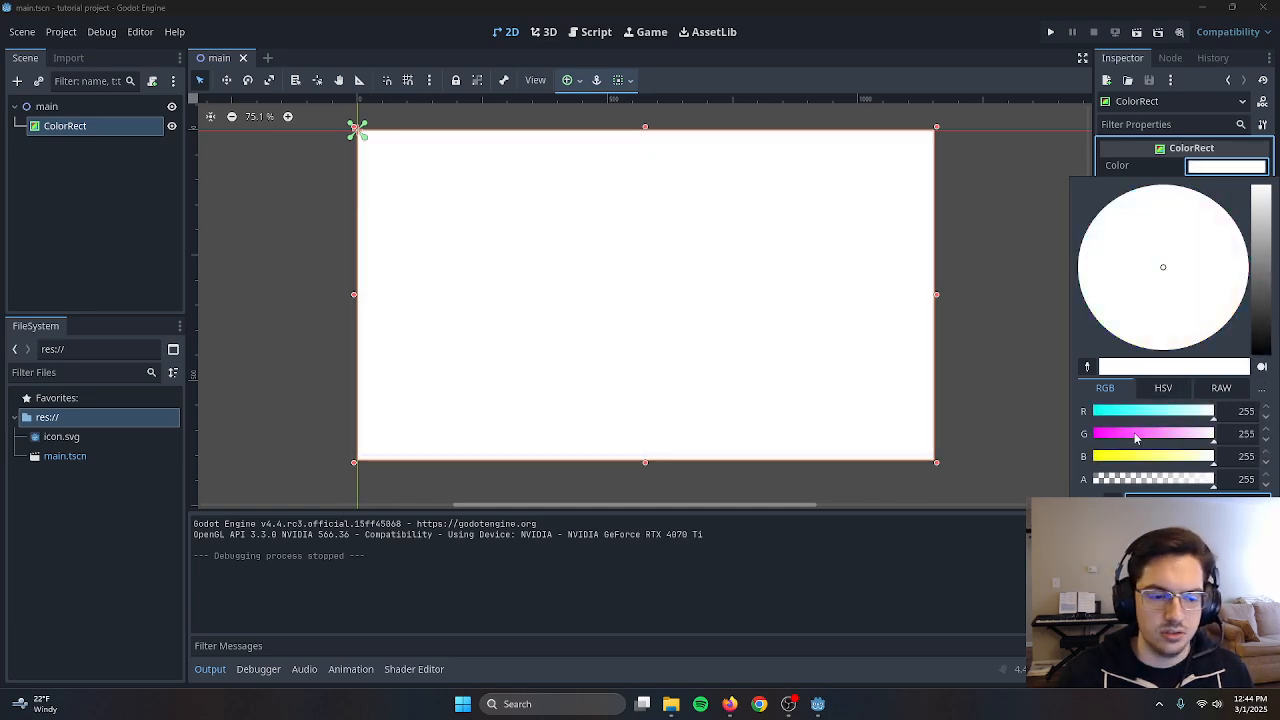
{"action": "left_click_drag", "start_coordinate": [1135, 437], "coordinate": [1076, 438]}
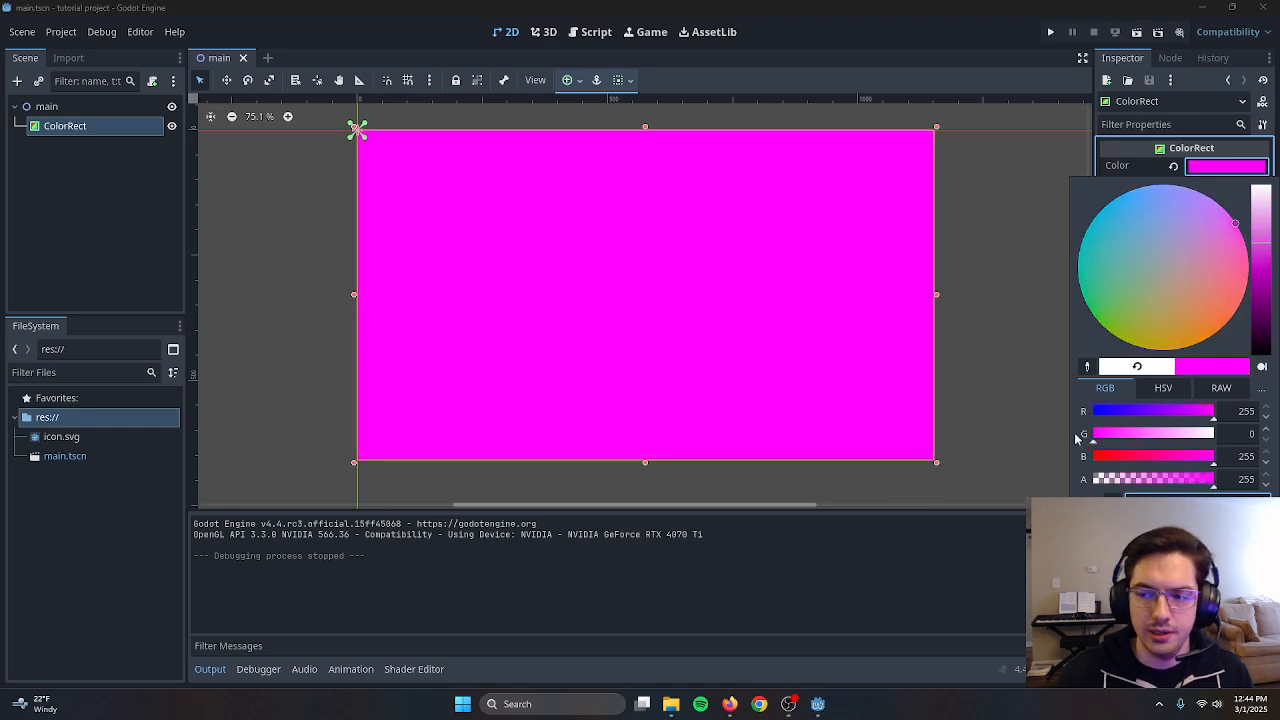
{"action": "left_click_drag", "start_coordinate": [1150, 457], "coordinate": [1090, 453]}
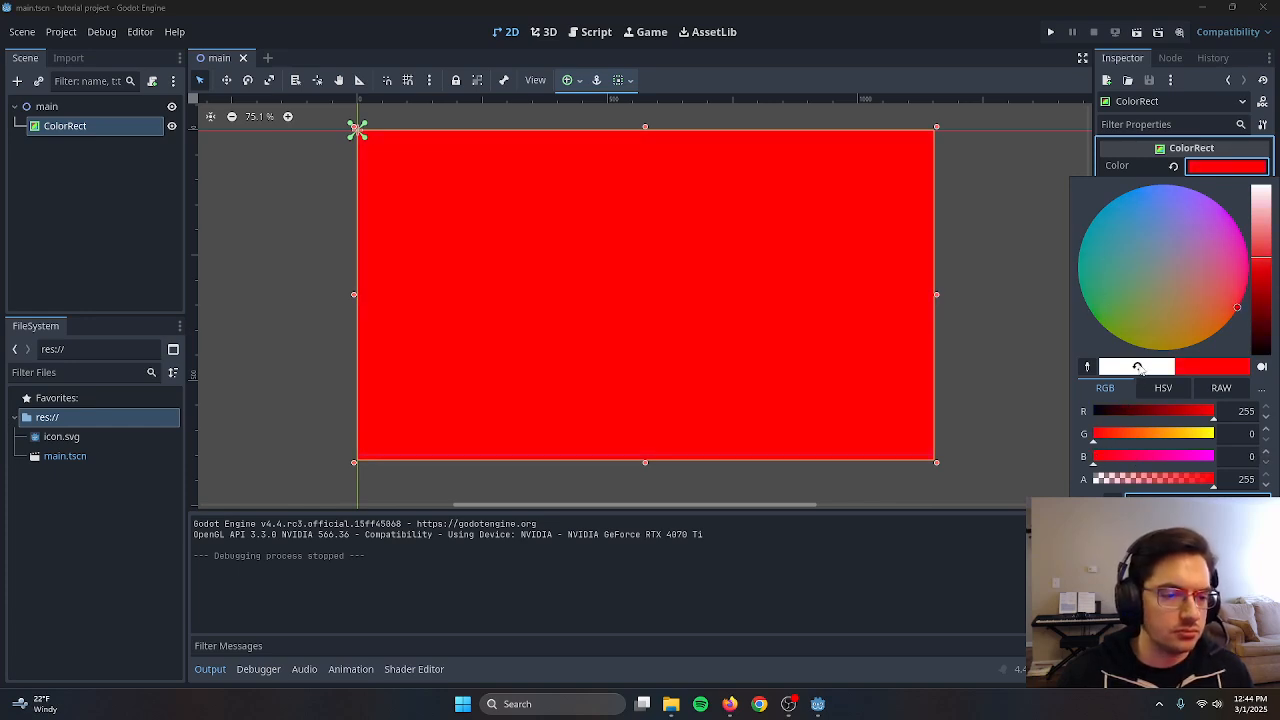
{"action": "left_click", "coordinate": [1138, 368]}
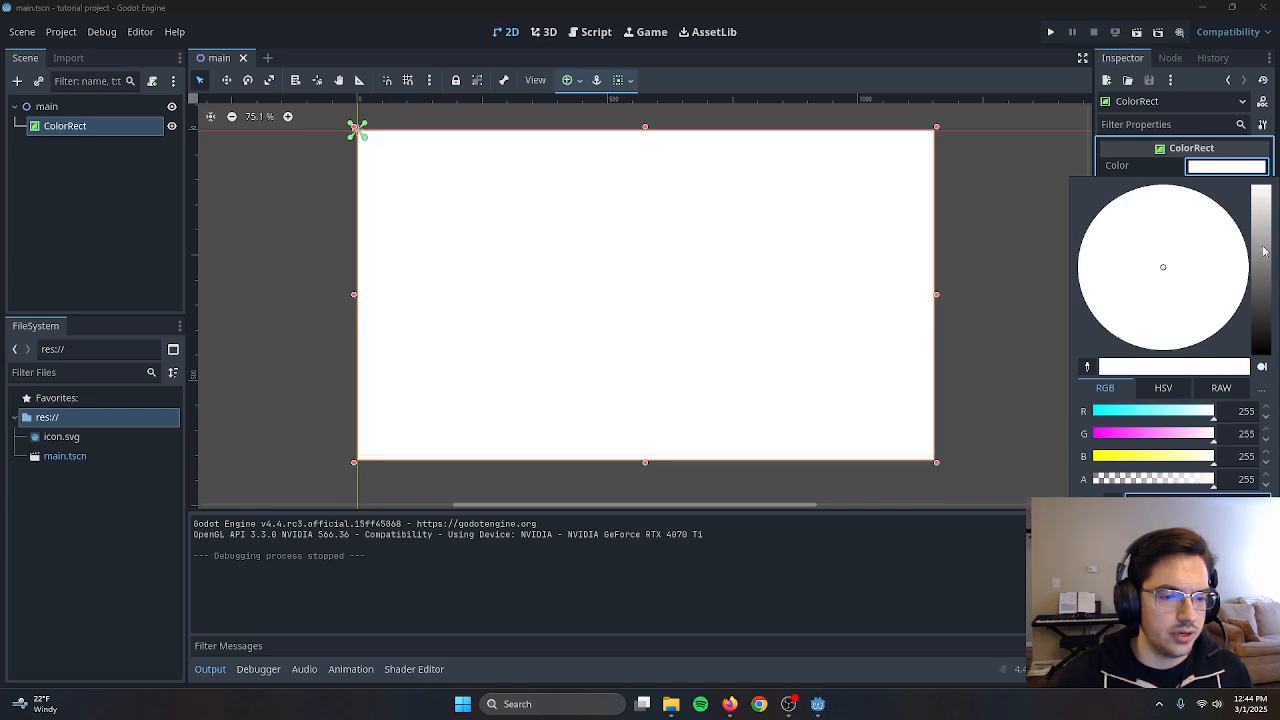
Set the ColorRect's color to black and test the saved scene by running the project and closing the game window
{"action": "left_click_drag", "start_coordinate": [1264, 252], "coordinate": [1252, 370]}
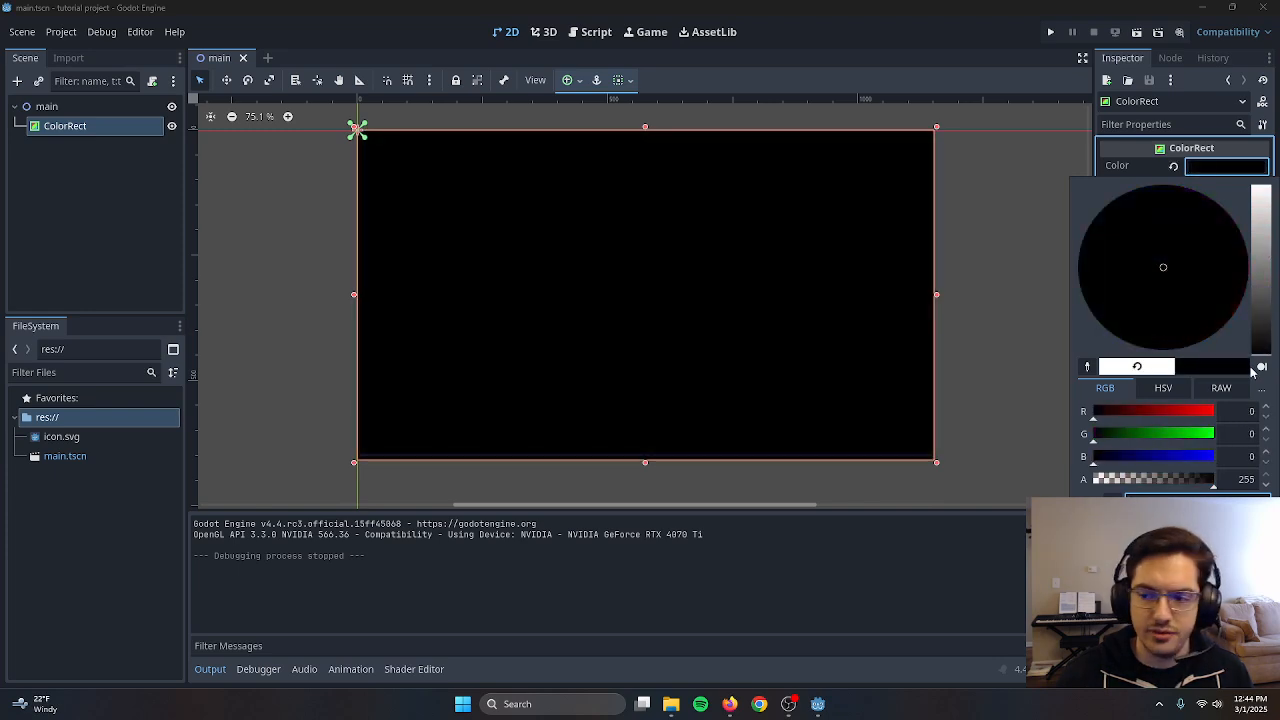
{"action": "left_click", "coordinate": [1014, 213]}
{"action": "key", "text": "ctrl+s"}
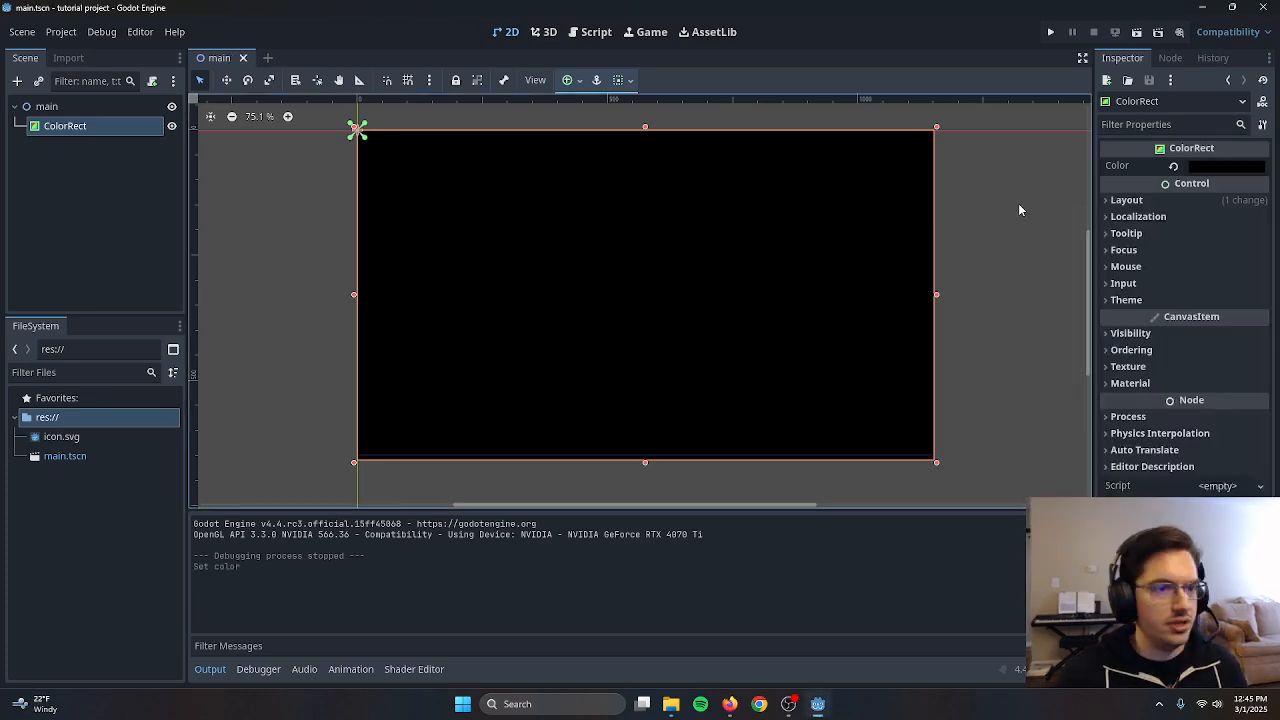
{"action": "left_click", "coordinate": [1051, 34]}
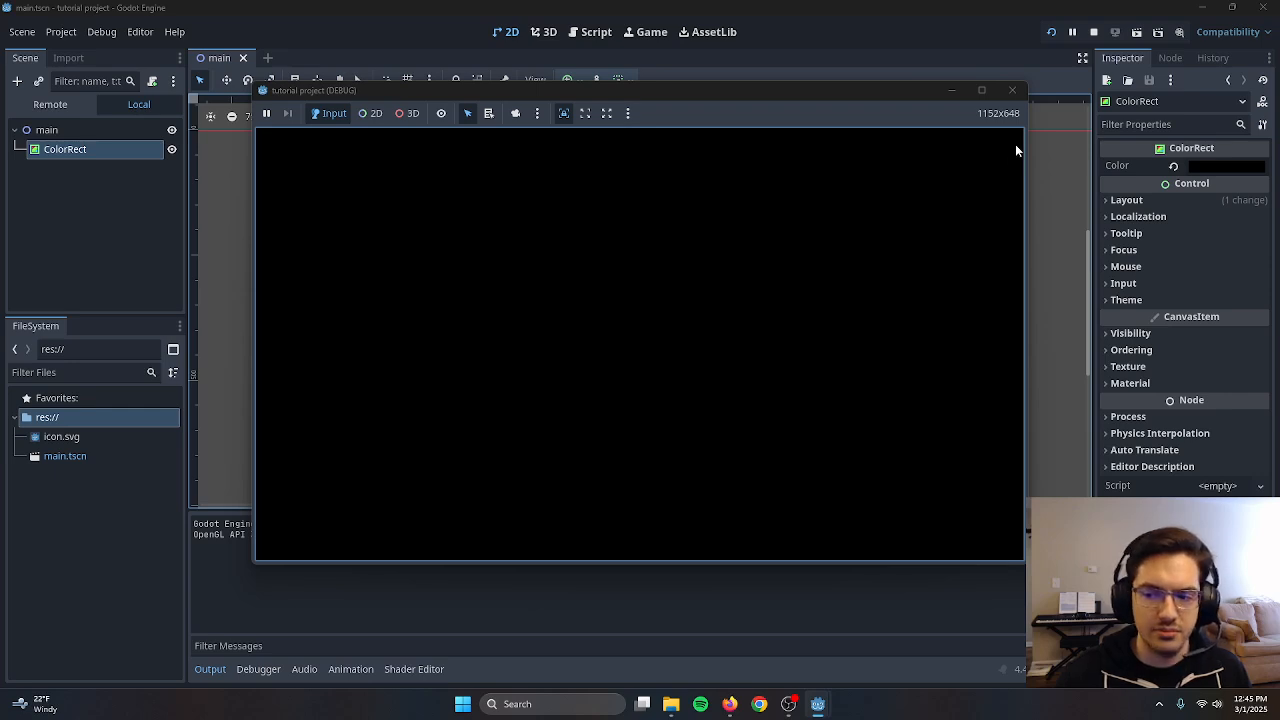
{"action": "left_click", "coordinate": [1013, 91]}
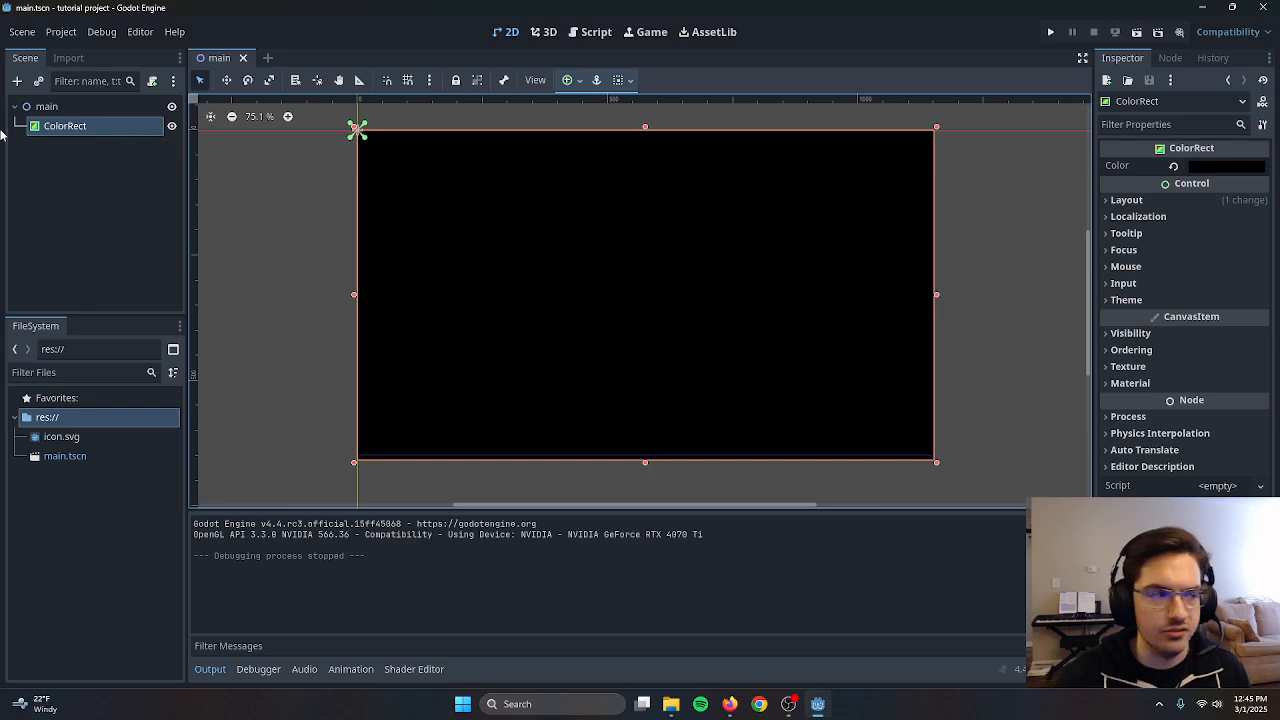
Rename the ColorRect node to background and save the scene
{"action": "left_click", "coordinate": [51, 108]}
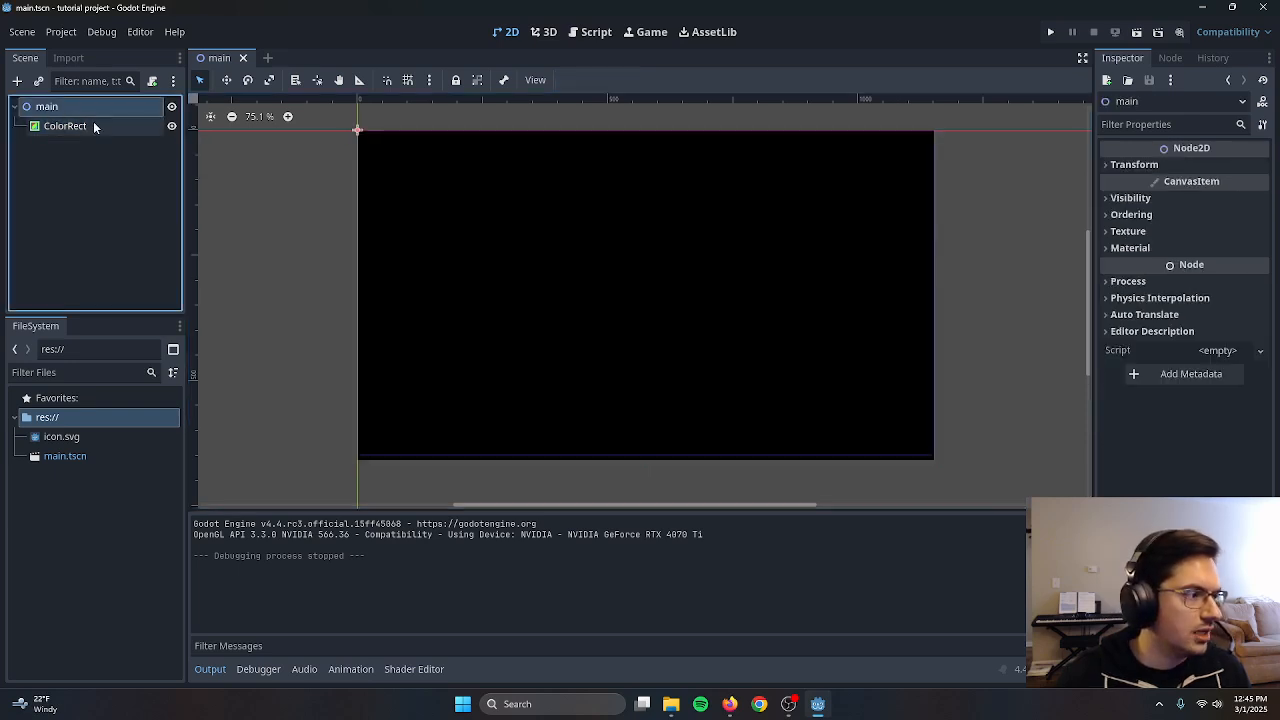
{"action": "left_click", "coordinate": [91, 125]}
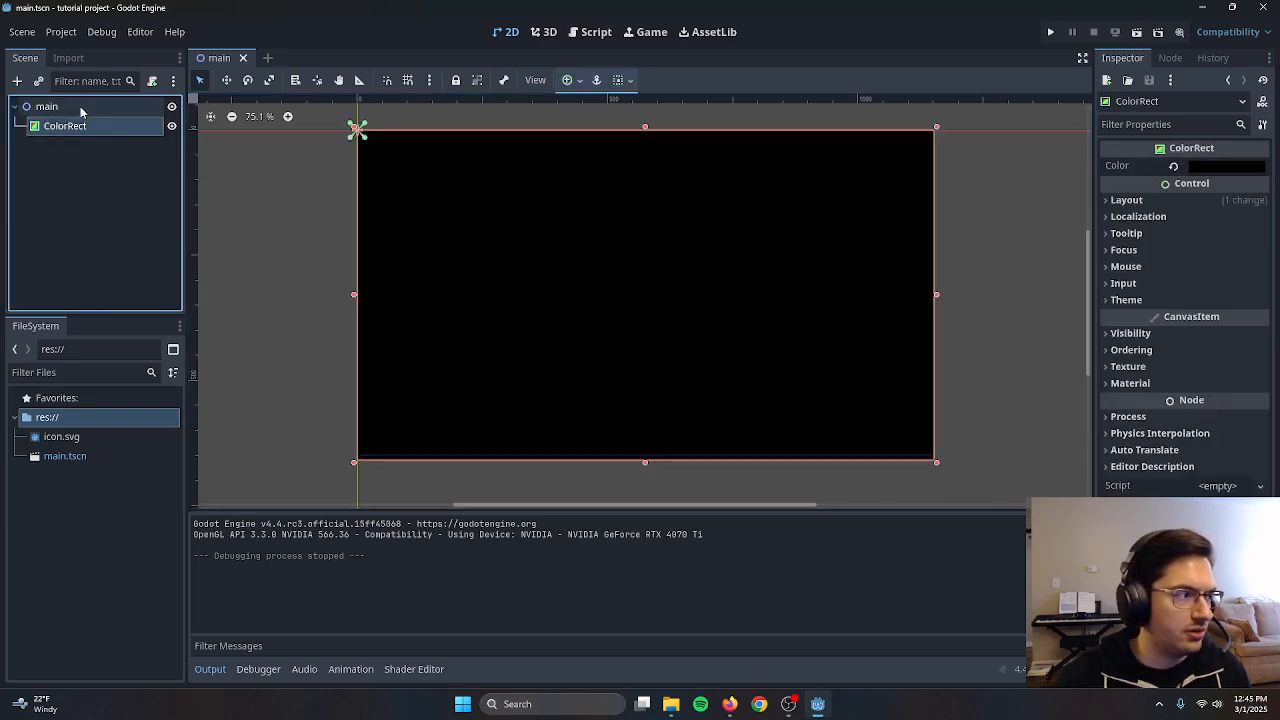
{"action": "left_click", "coordinate": [76, 108]}
{"action": "double_click", "coordinate": [97, 125]}
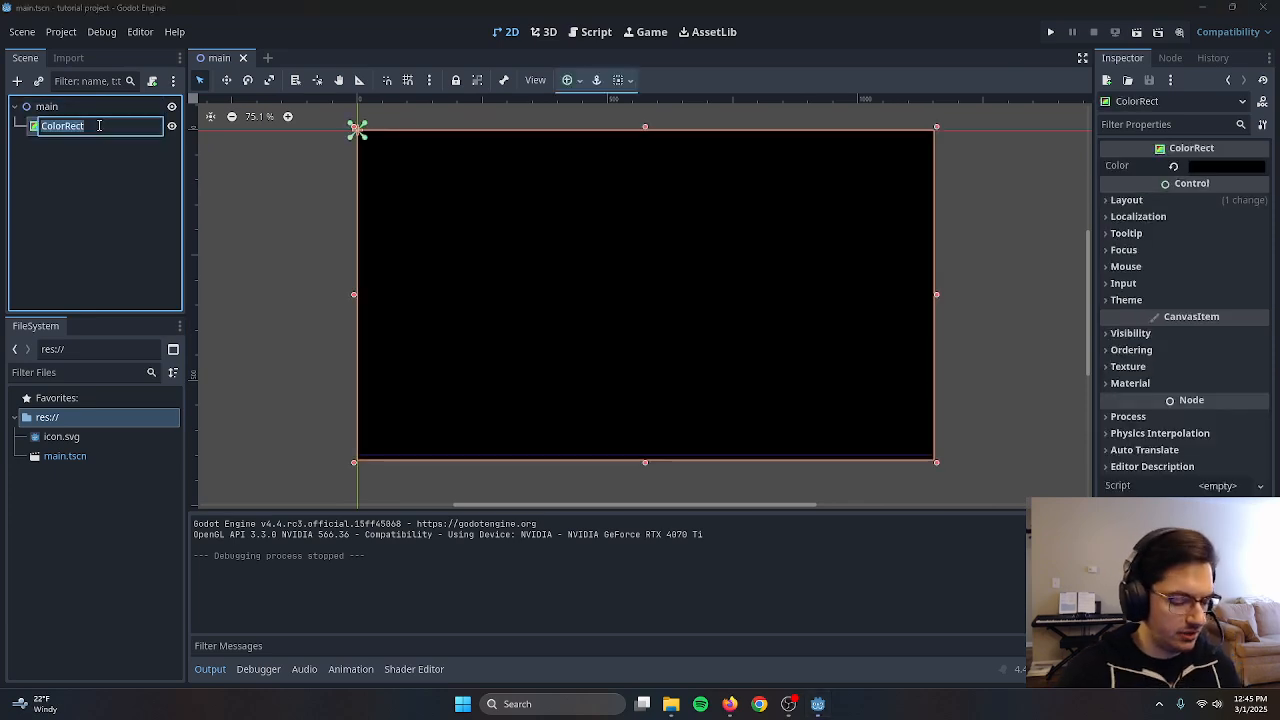
{"action": "type", "text": "background"}
{"action": "key", "text": "Return"}
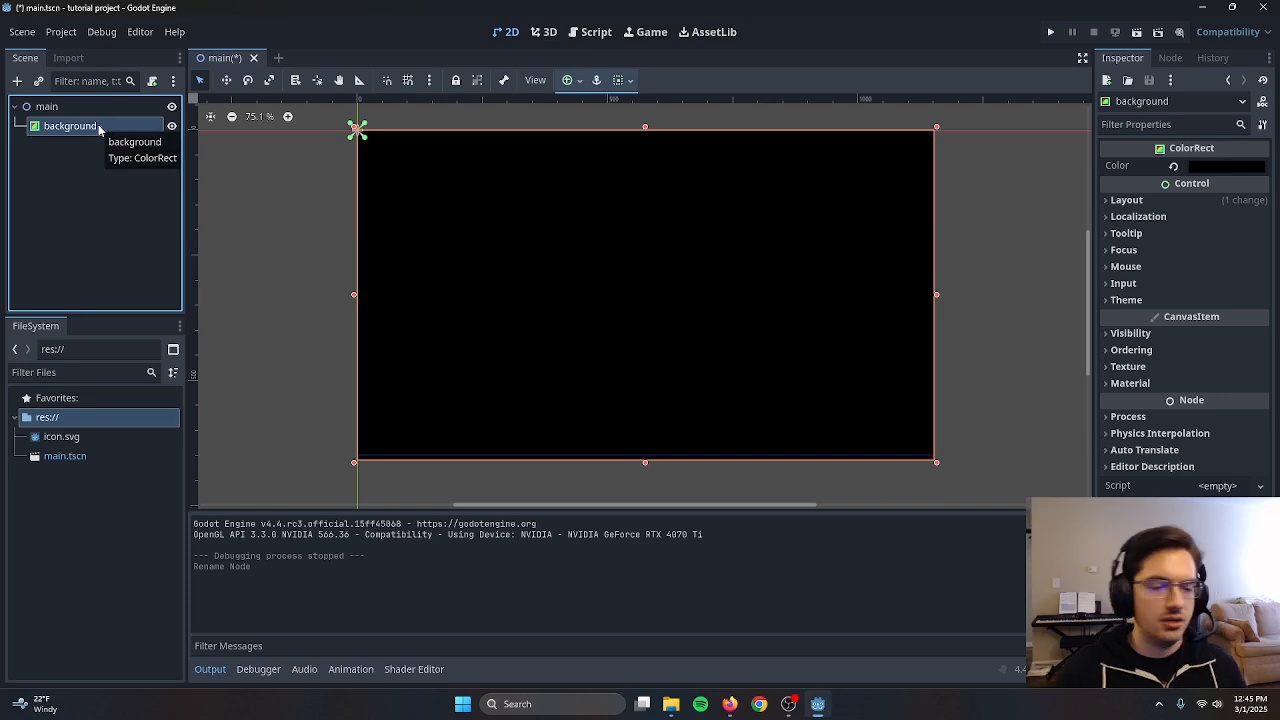
{"action": "key", "text": "ctrl+s"}
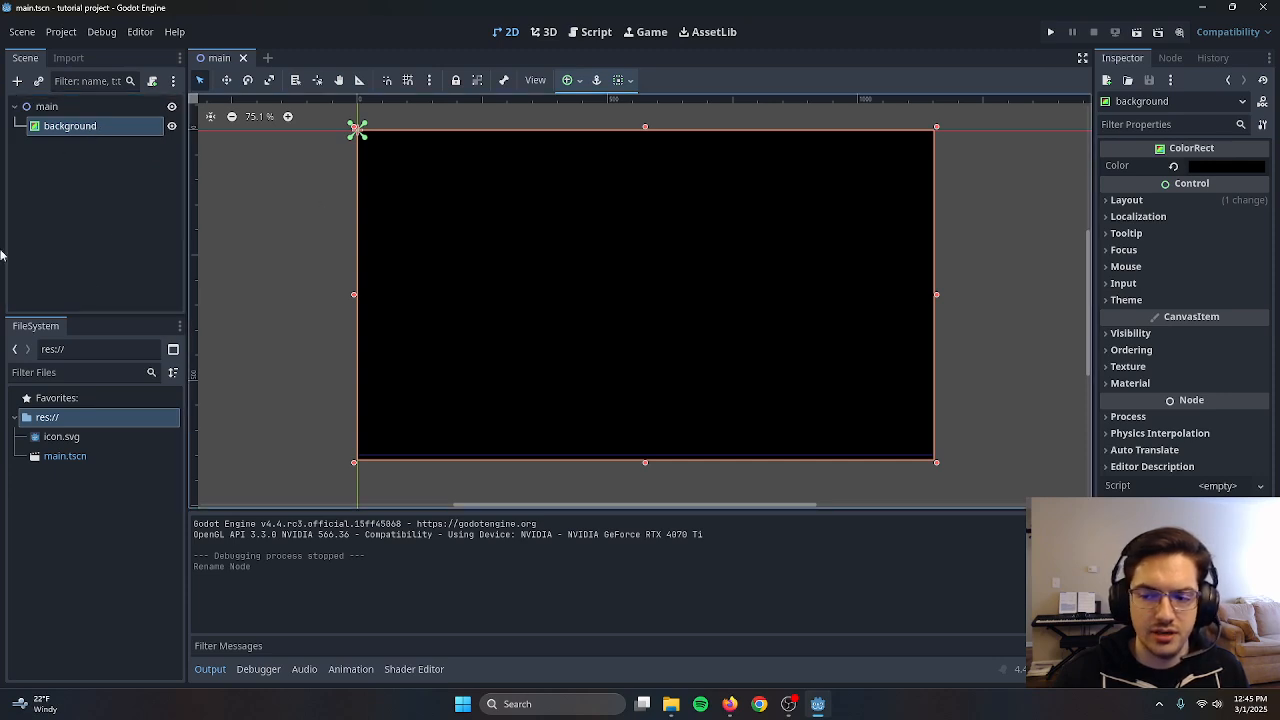
Add a Label node as a child of the main node, searching for "label" and reading its description before creating it
{"action": "left_click", "coordinate": [101, 107]}
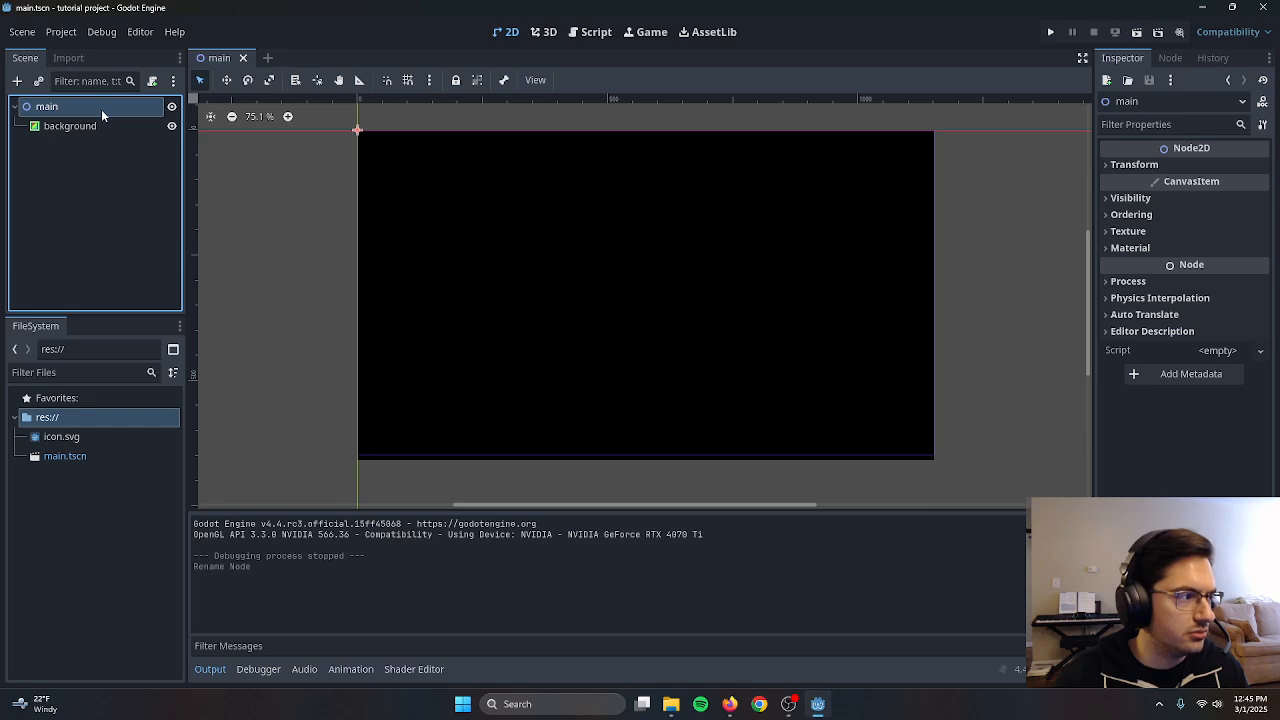
{"action": "right_click", "coordinate": [101, 109]}
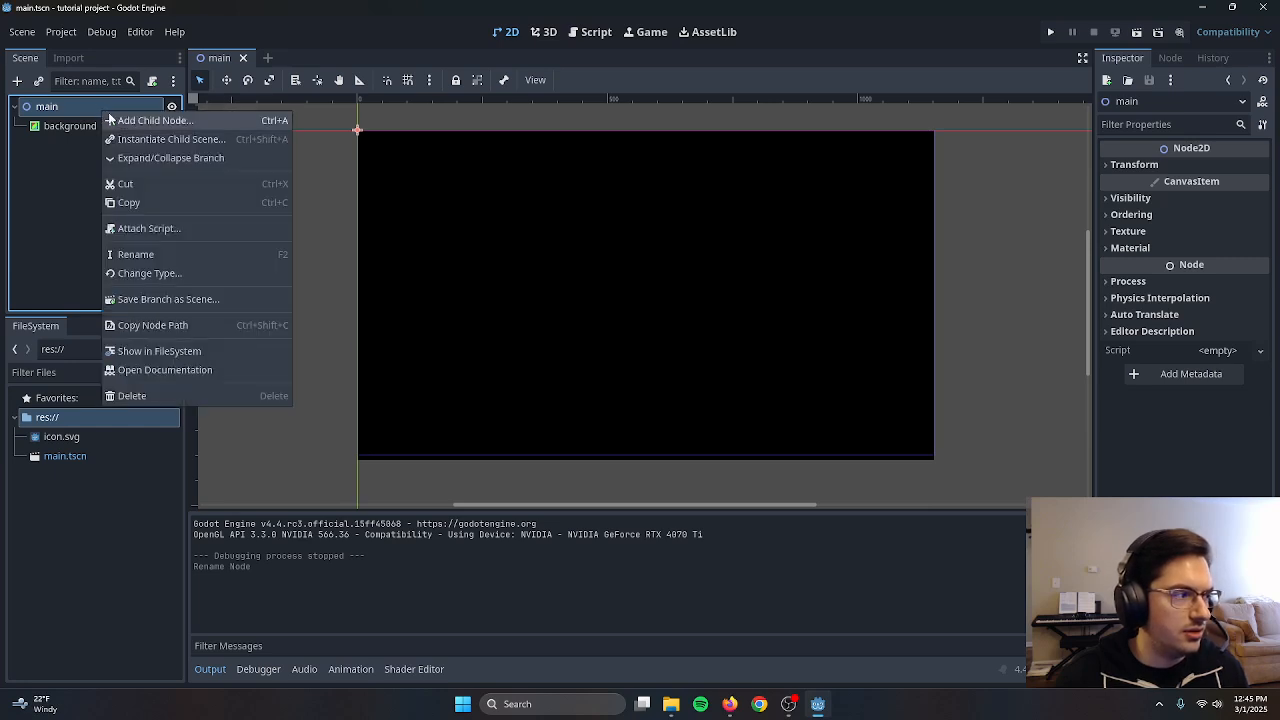
{"action": "left_click", "coordinate": [126, 122]}
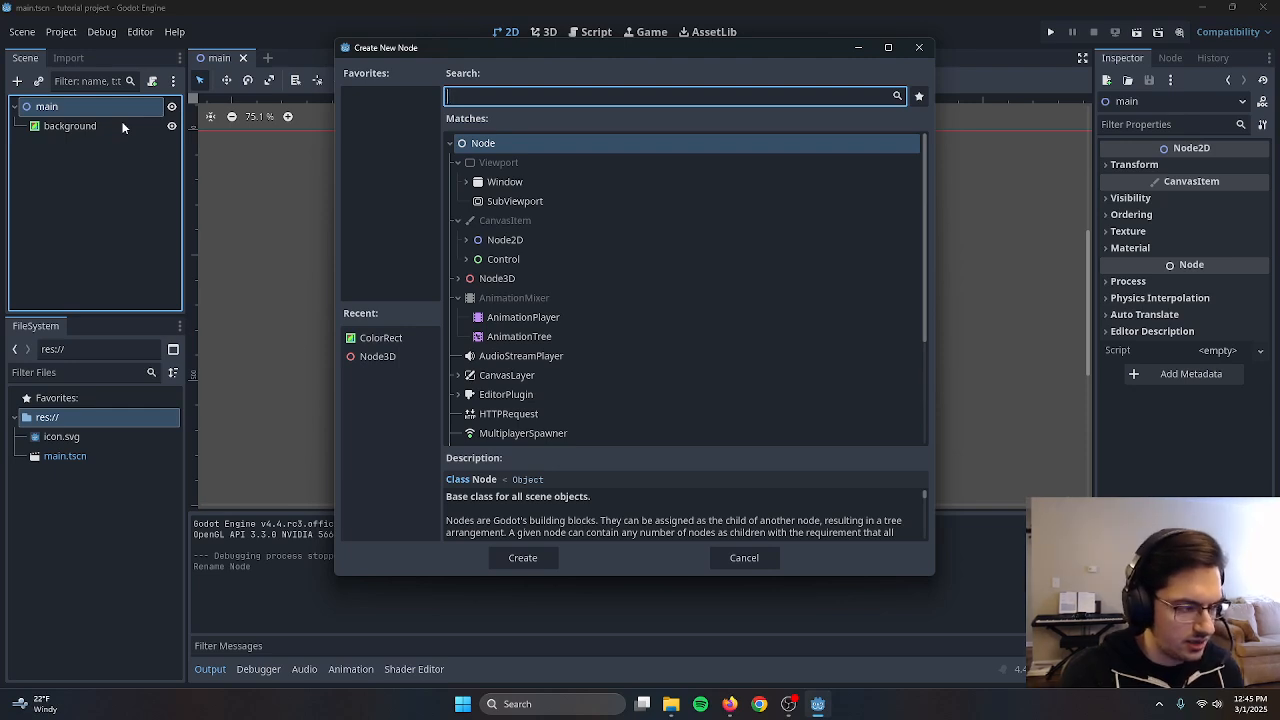
{"action": "type", "text": "lab"}
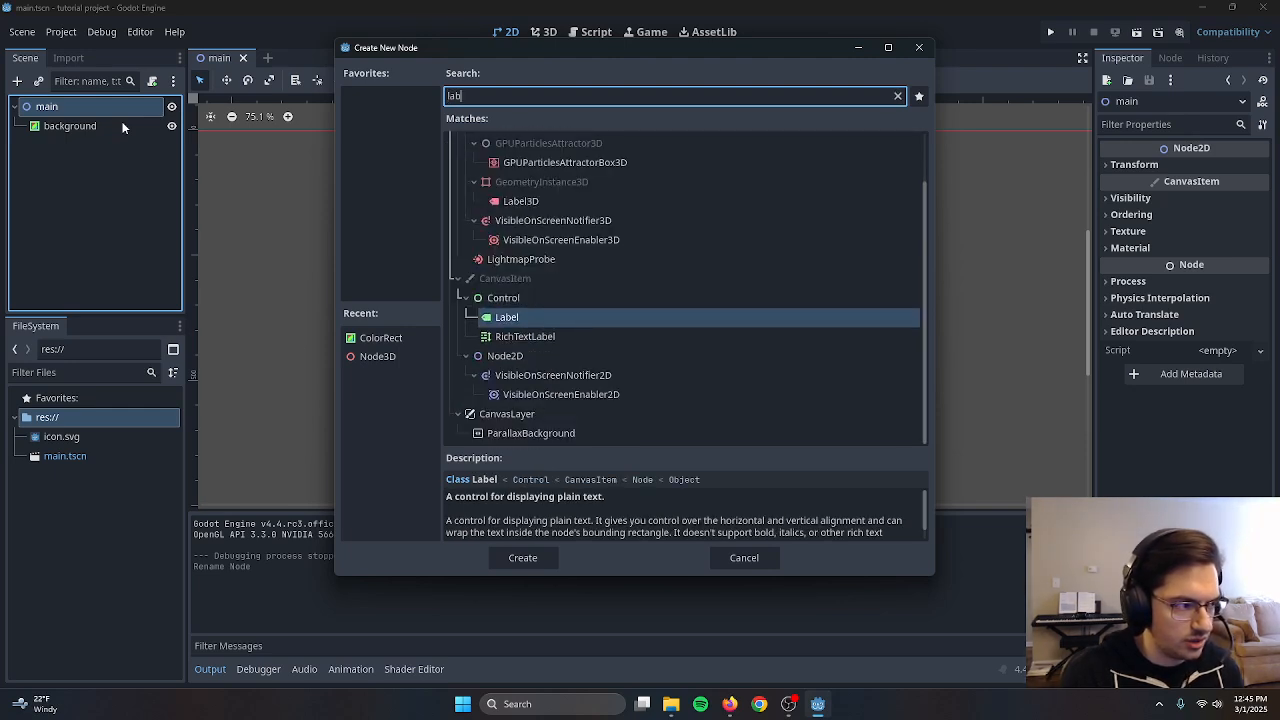
{"action": "type", "text": "el"}
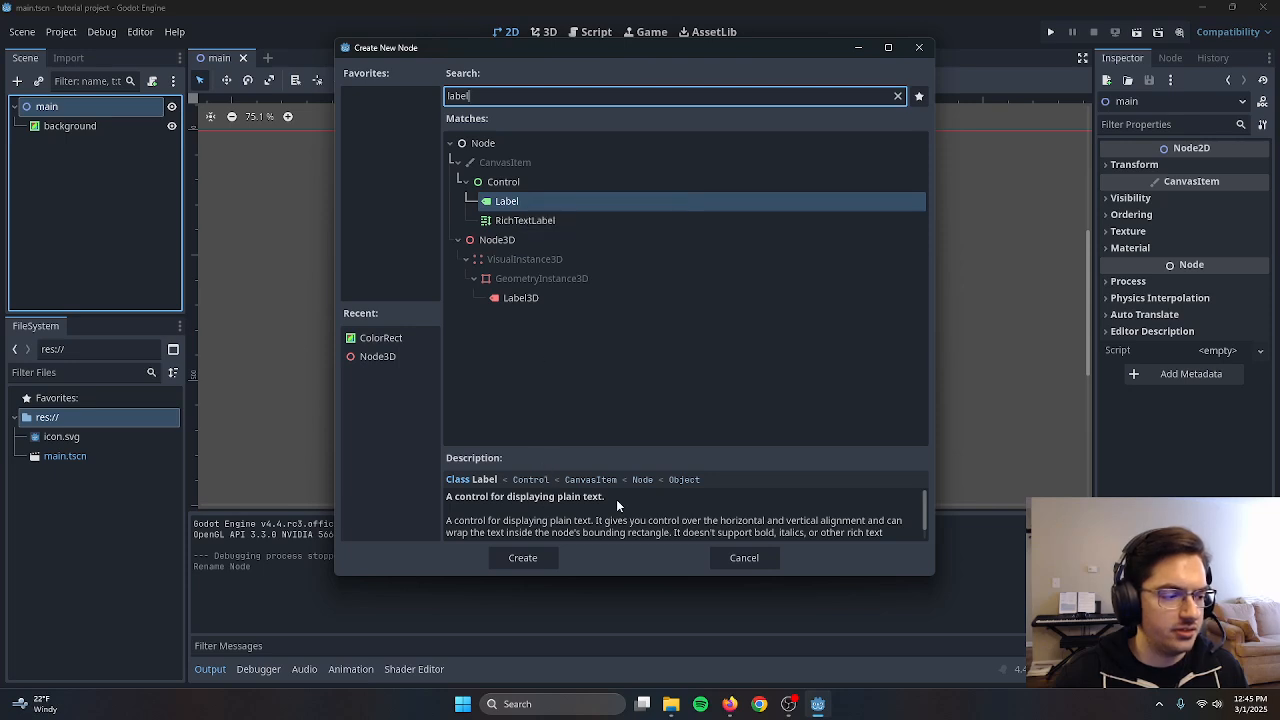
{"action": "left_click_drag", "start_coordinate": [616, 499], "coordinate": [440, 498]}
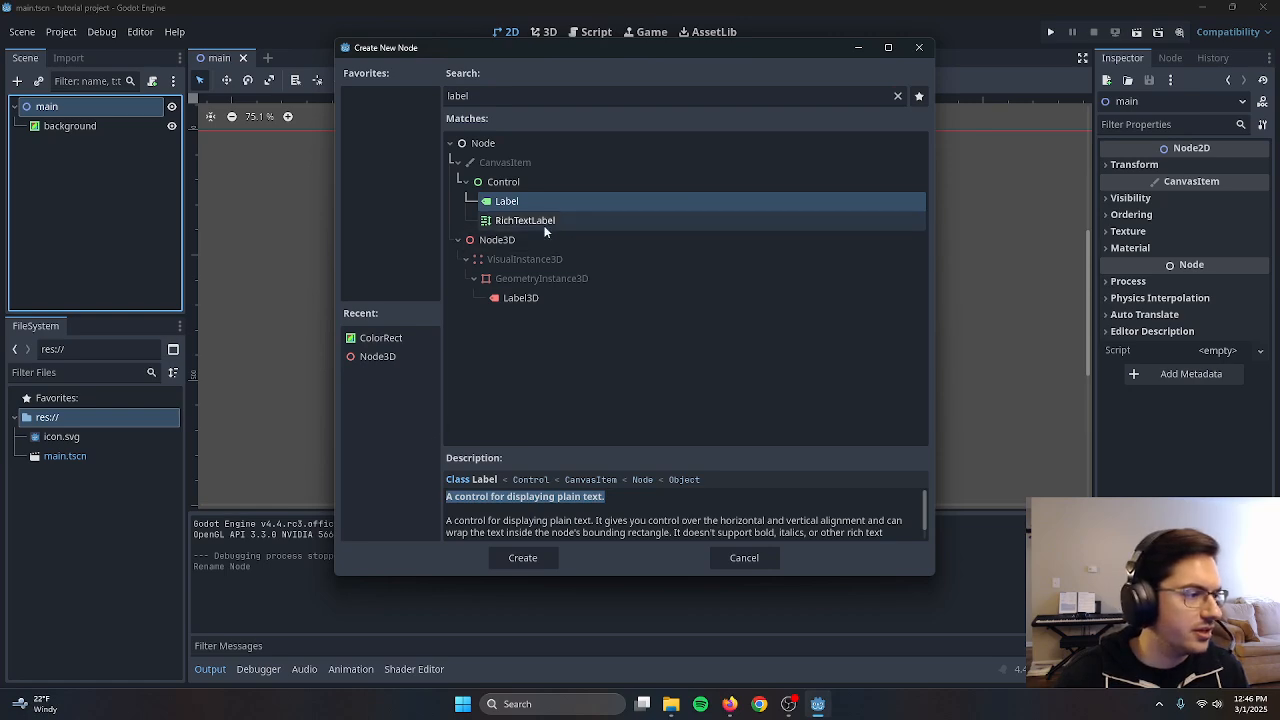
{"action": "double_click", "coordinate": [500, 201]}
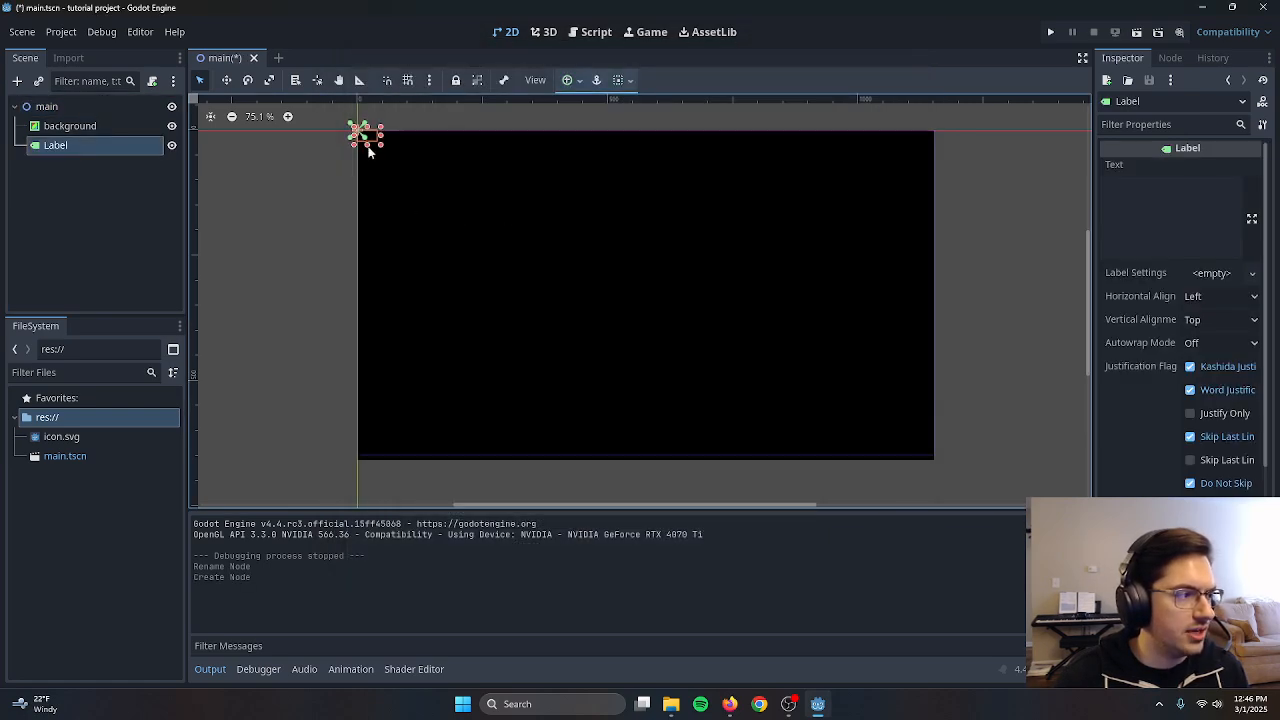
Enlarge the Label to about 667 × 173, set its text to "MY GAME", and save the scene
{"action": "left_click_drag", "start_coordinate": [381, 148], "coordinate": [695, 220]}
{"action": "left_click", "coordinate": [1182, 200]}
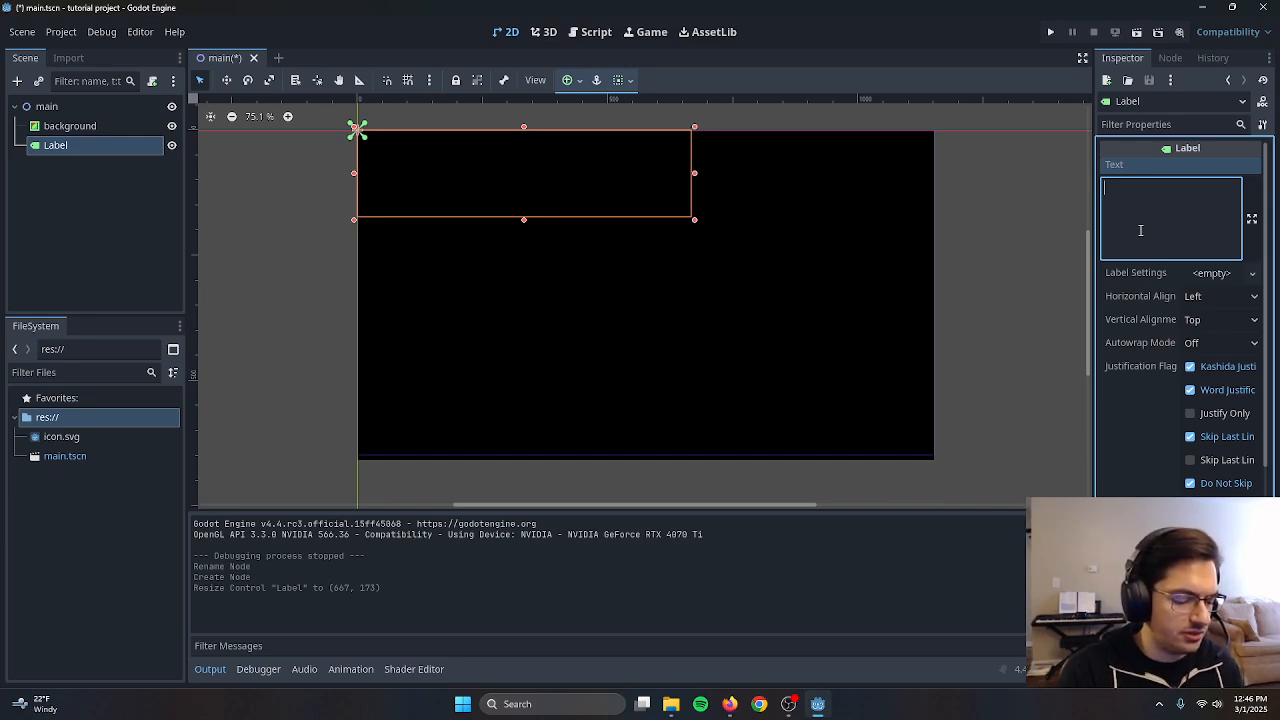
{"action": "type", "text": "MY GAME"}
{"action": "key", "text": "ctrl+s"}
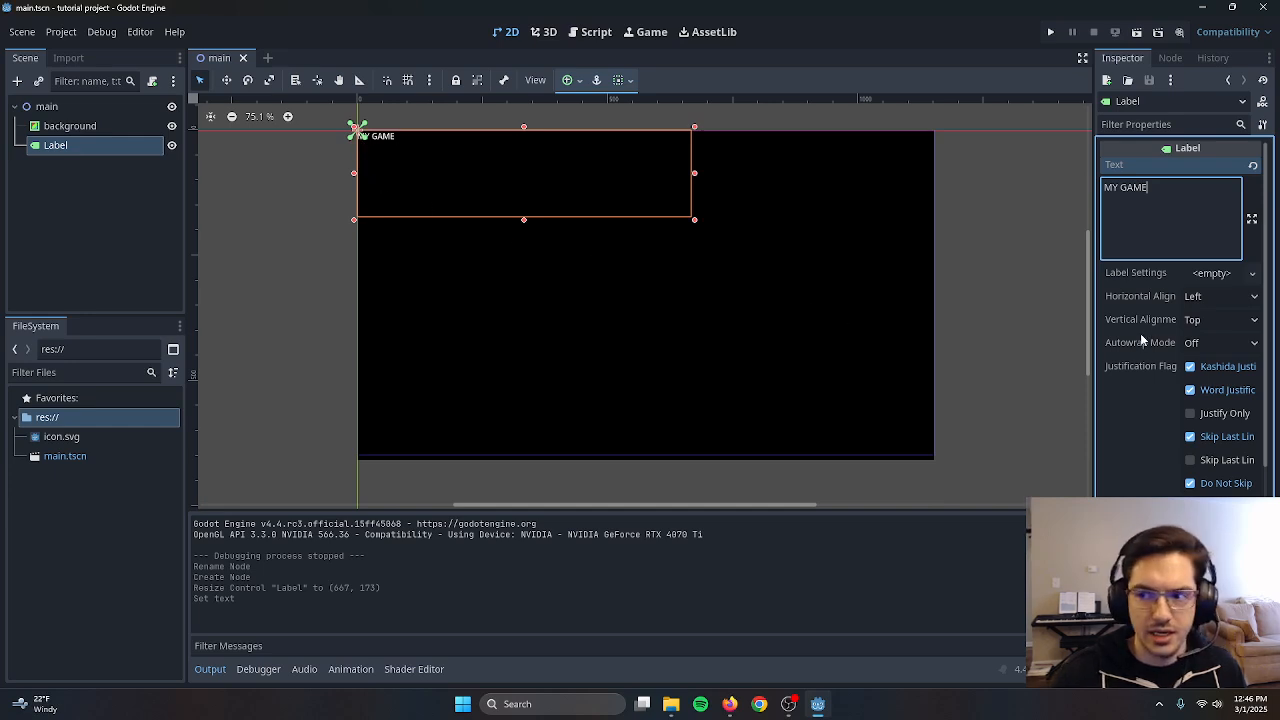
Override the Label's theme font size with 96 px
{"action": "scroll", "coordinate": [1141, 340], "scroll_direction": "down", "scroll_amount": 5}
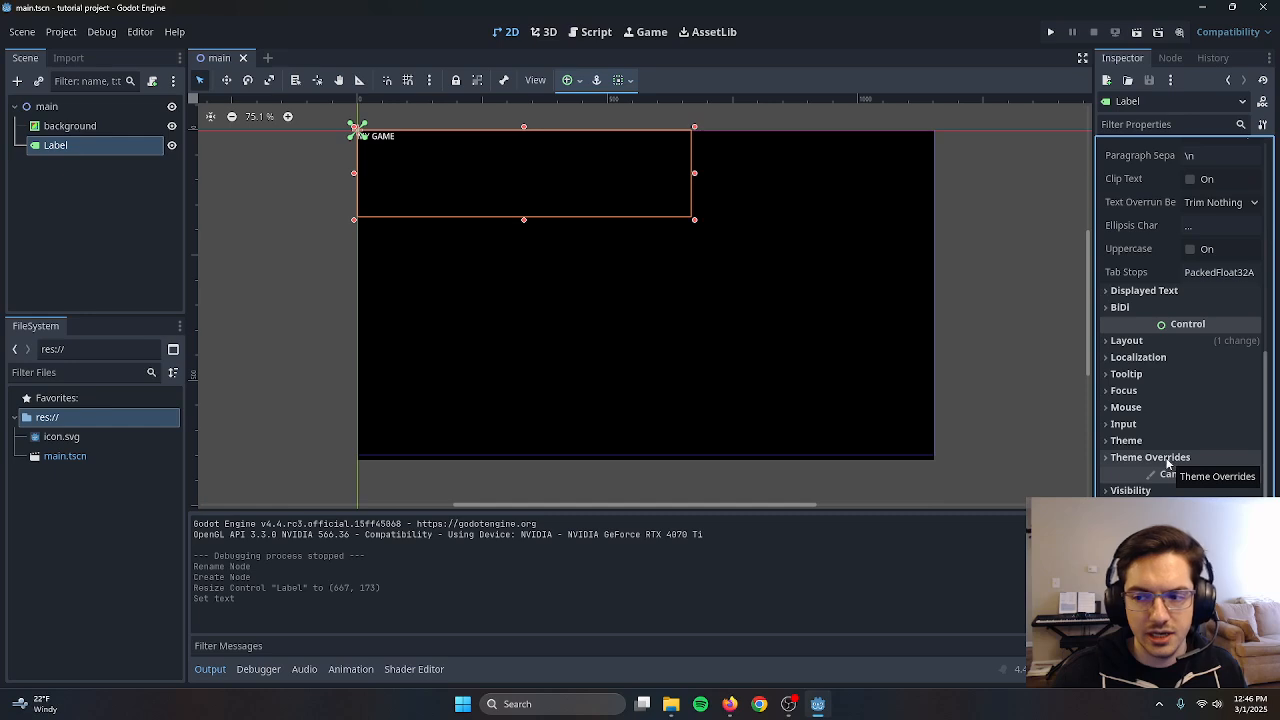
{"action": "left_click", "coordinate": [1117, 459]}
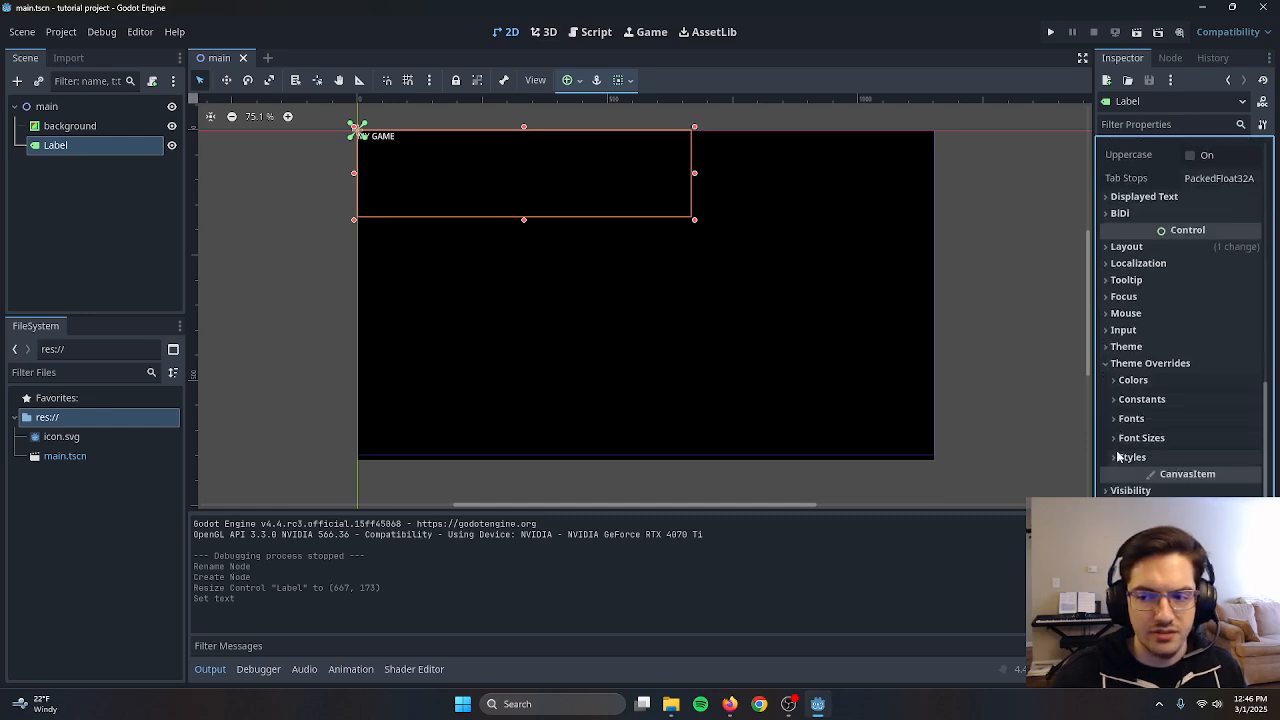
{"action": "left_click", "coordinate": [1152, 440]}
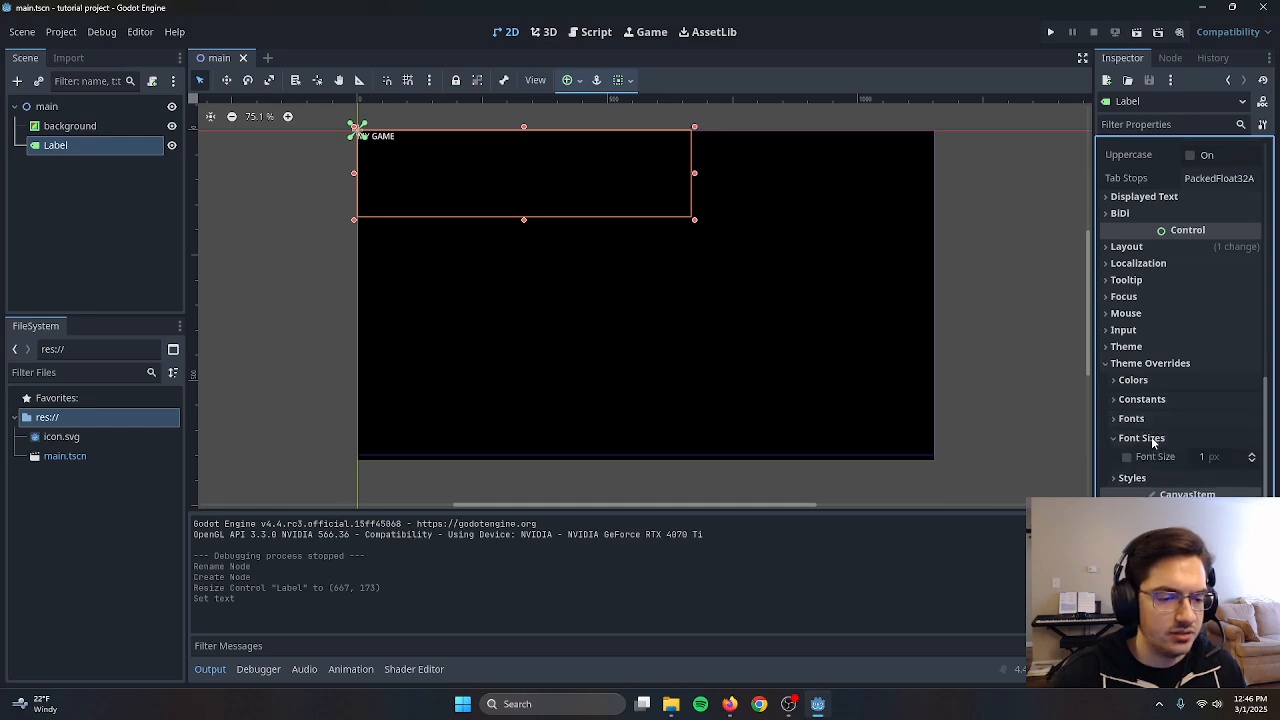
{"action": "left_click", "coordinate": [1213, 441]}
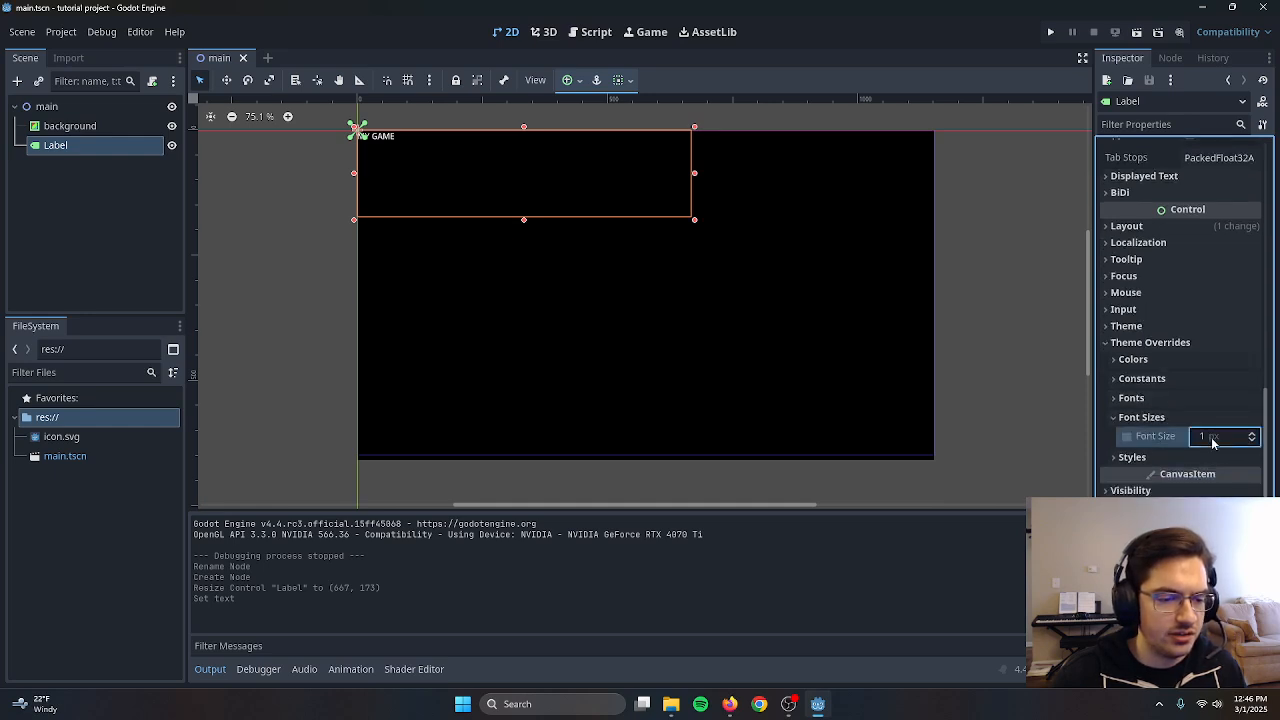
{"action": "left_click_drag", "start_coordinate": [1213, 441], "coordinate": [1265, 441]}
{"action": "left_click", "coordinate": [1213, 437]}
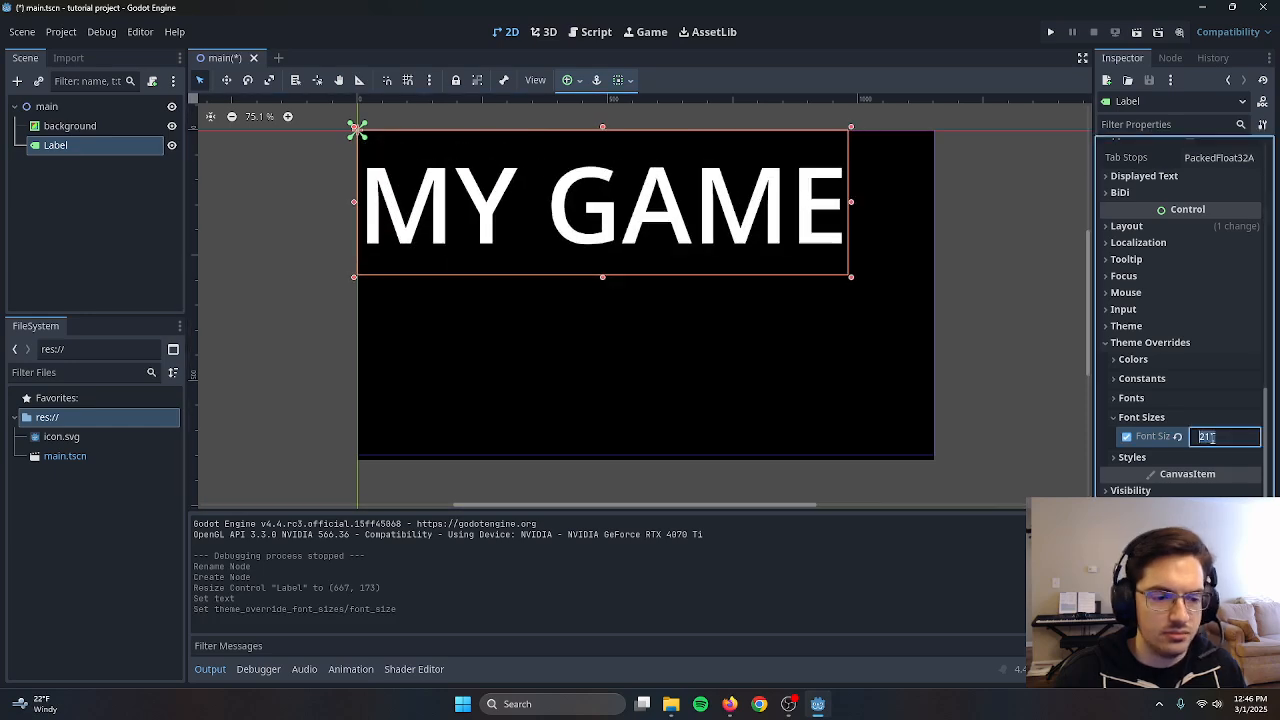
{"action": "type", "text": "96"}
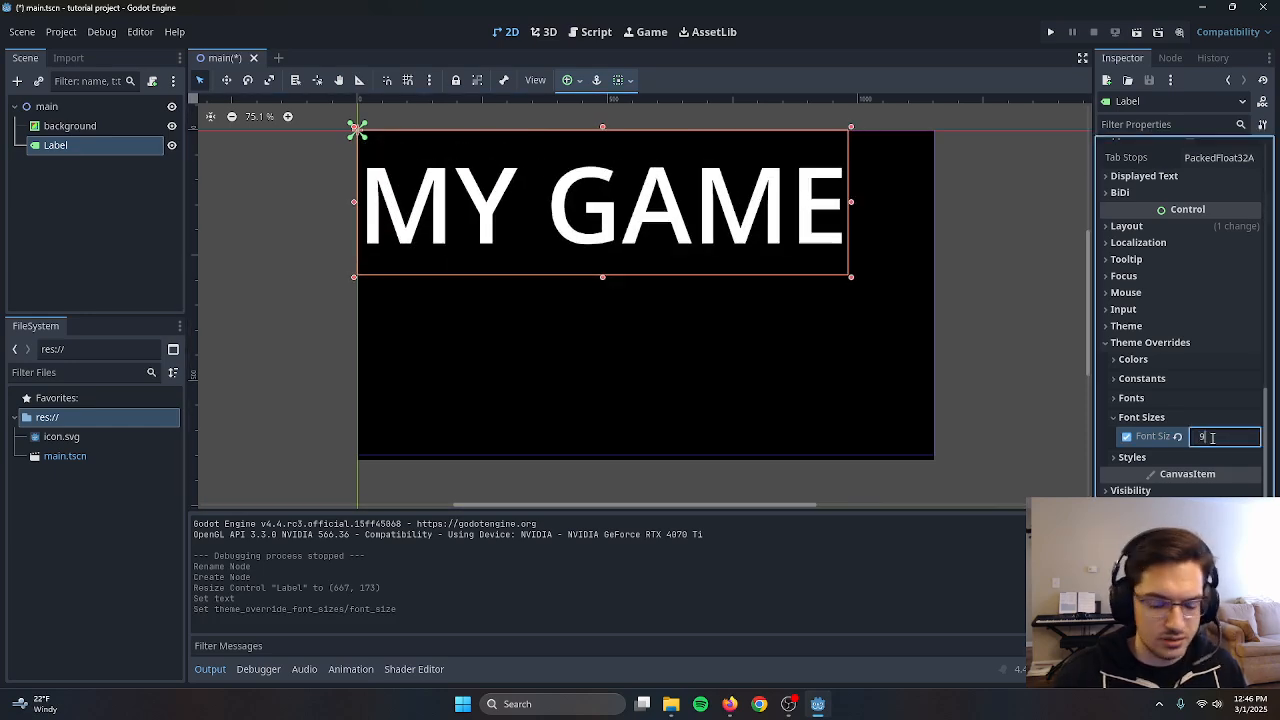
{"action": "key", "text": "Return"}
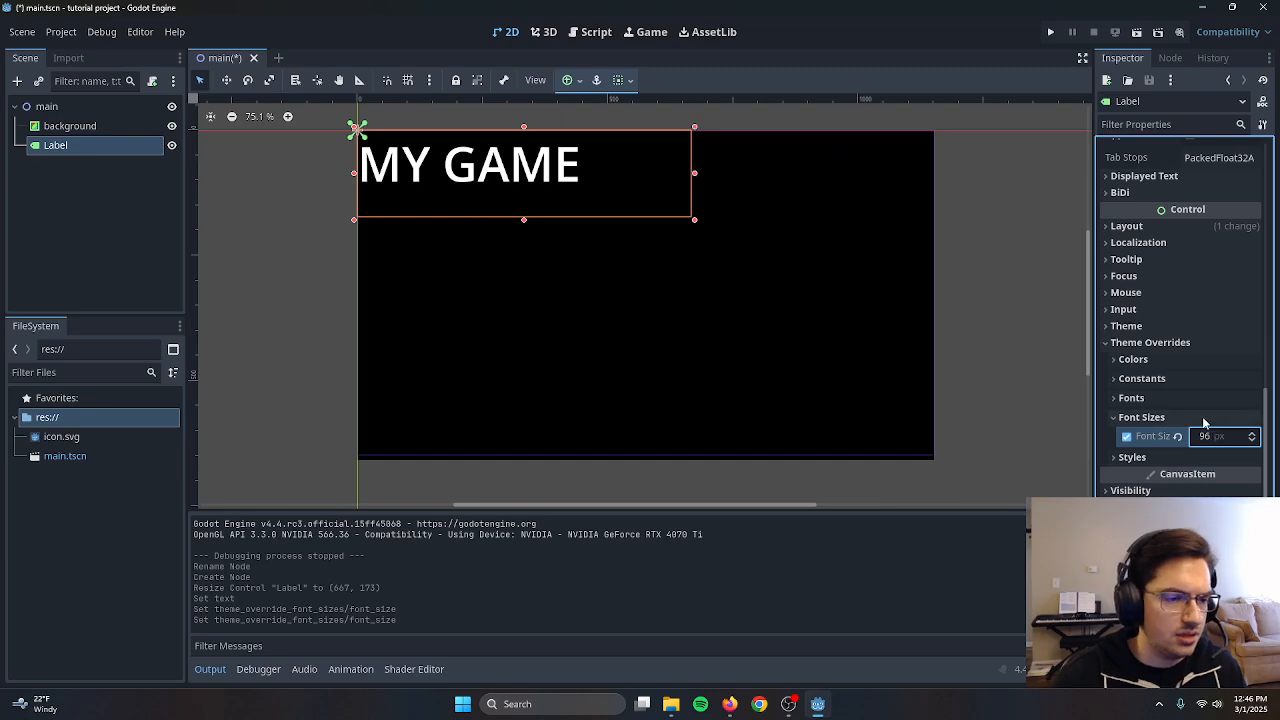
Set the Label's horizontal and vertical alignment to Center and save the scene
{"action": "scroll", "coordinate": [1181, 399], "scroll_direction": "up", "scroll_amount": 2}
{"action": "scroll", "coordinate": [1178, 392], "scroll_direction": "up", "scroll_amount": 12}
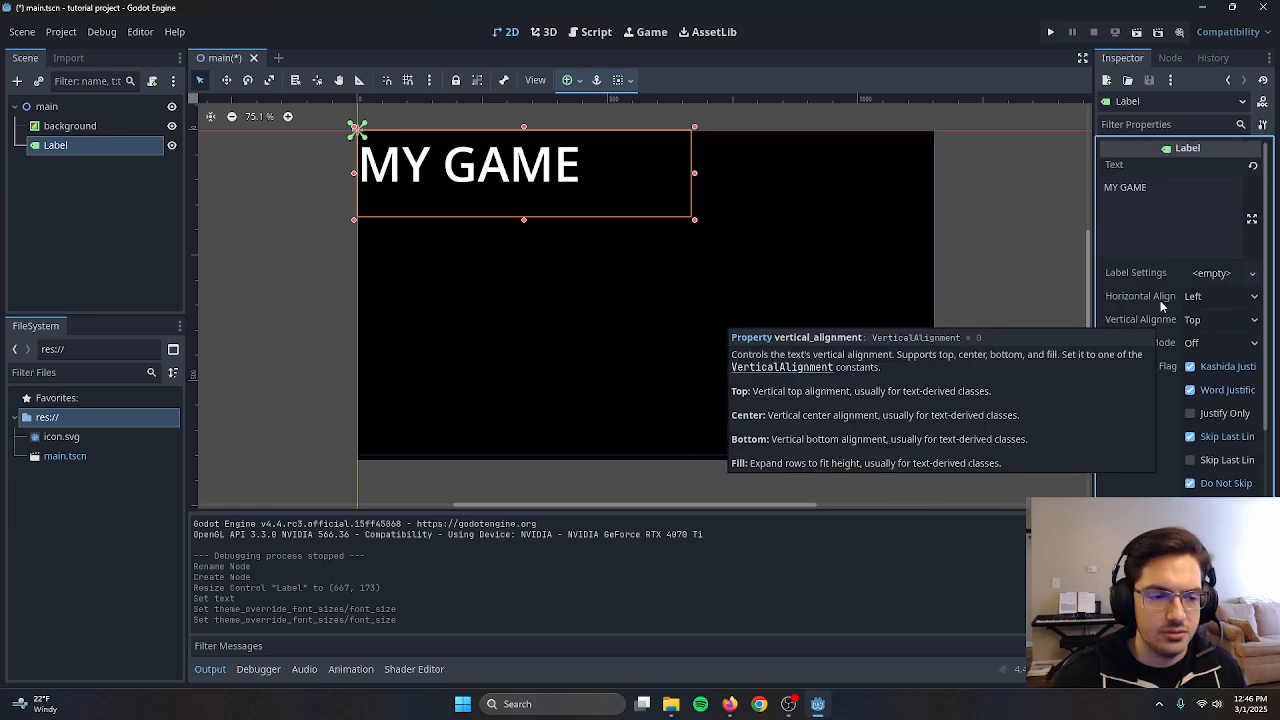
{"action": "left_click", "coordinate": [1219, 300]}
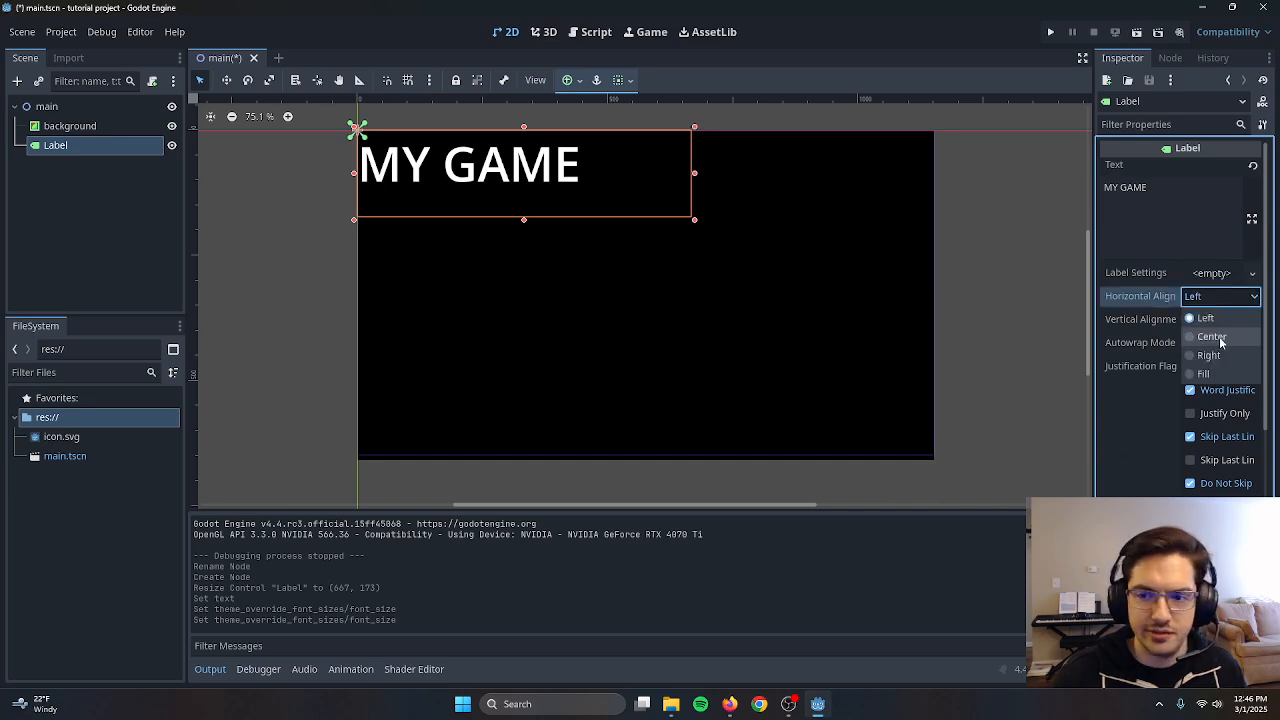
{"action": "left_click", "coordinate": [1212, 337]}
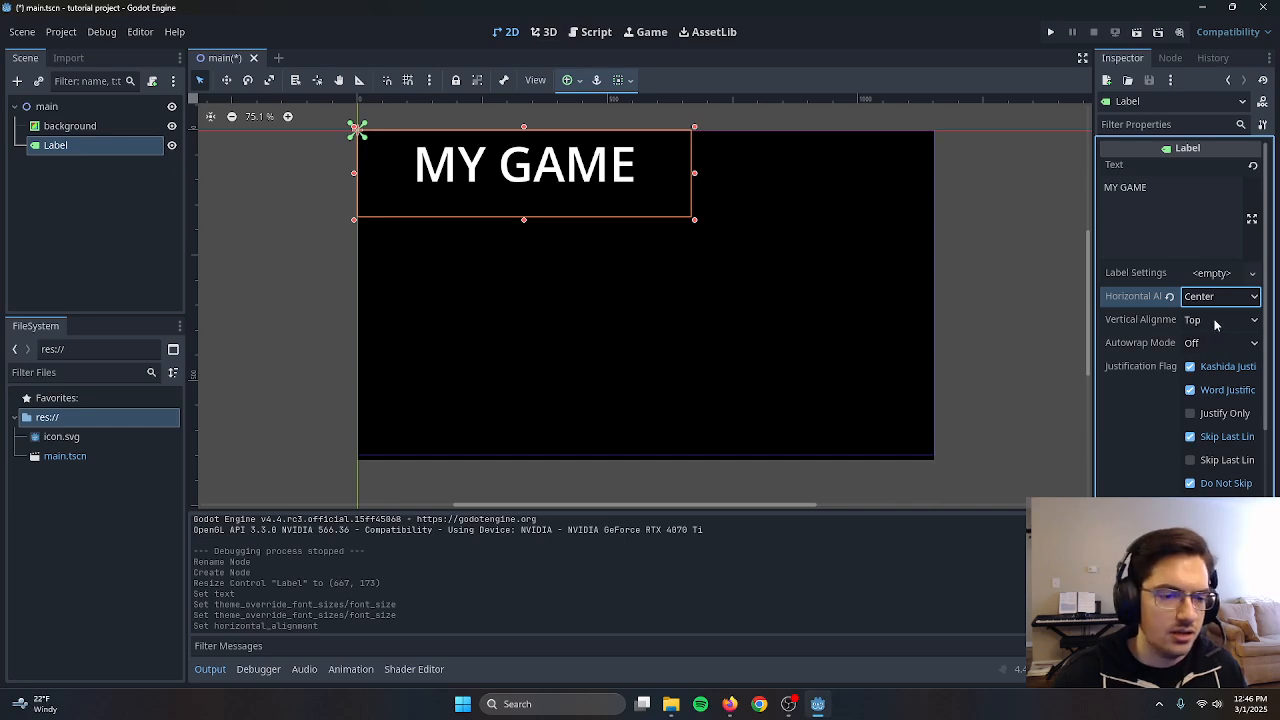
{"action": "left_click", "coordinate": [1216, 321]}
{"action": "left_click", "coordinate": [1212, 359]}
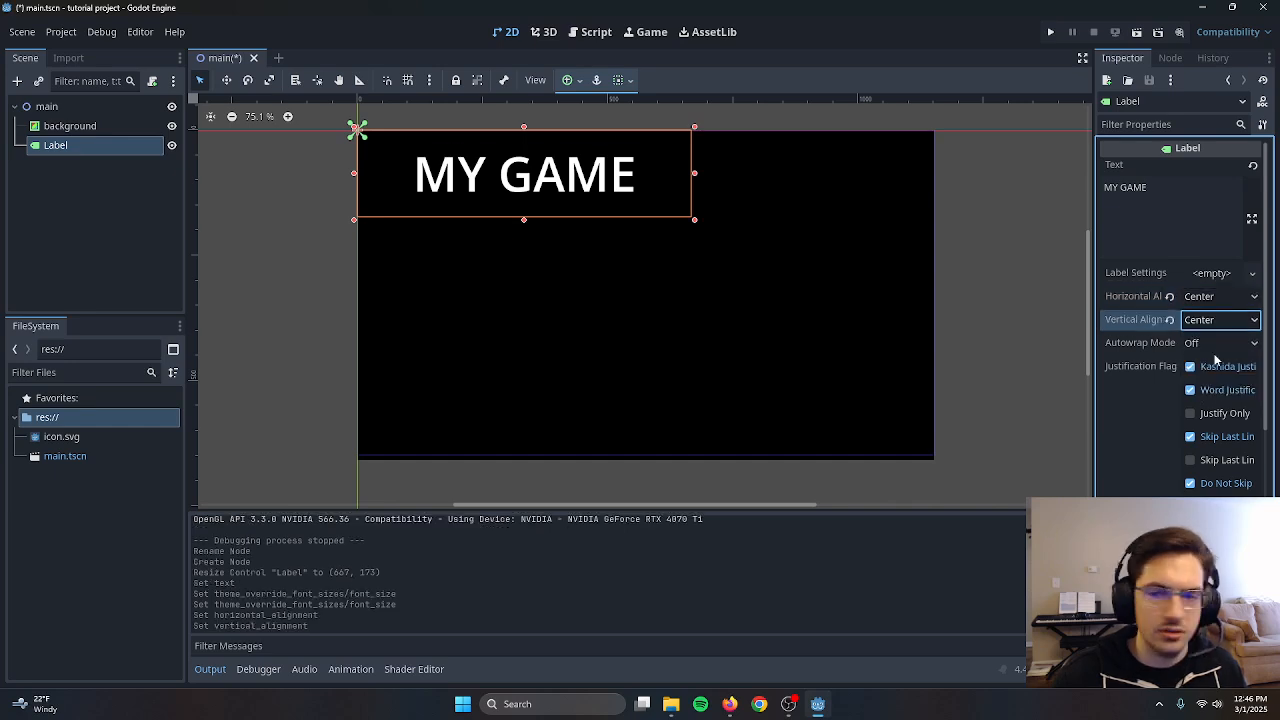
{"action": "key", "text": "ctrl+s"}
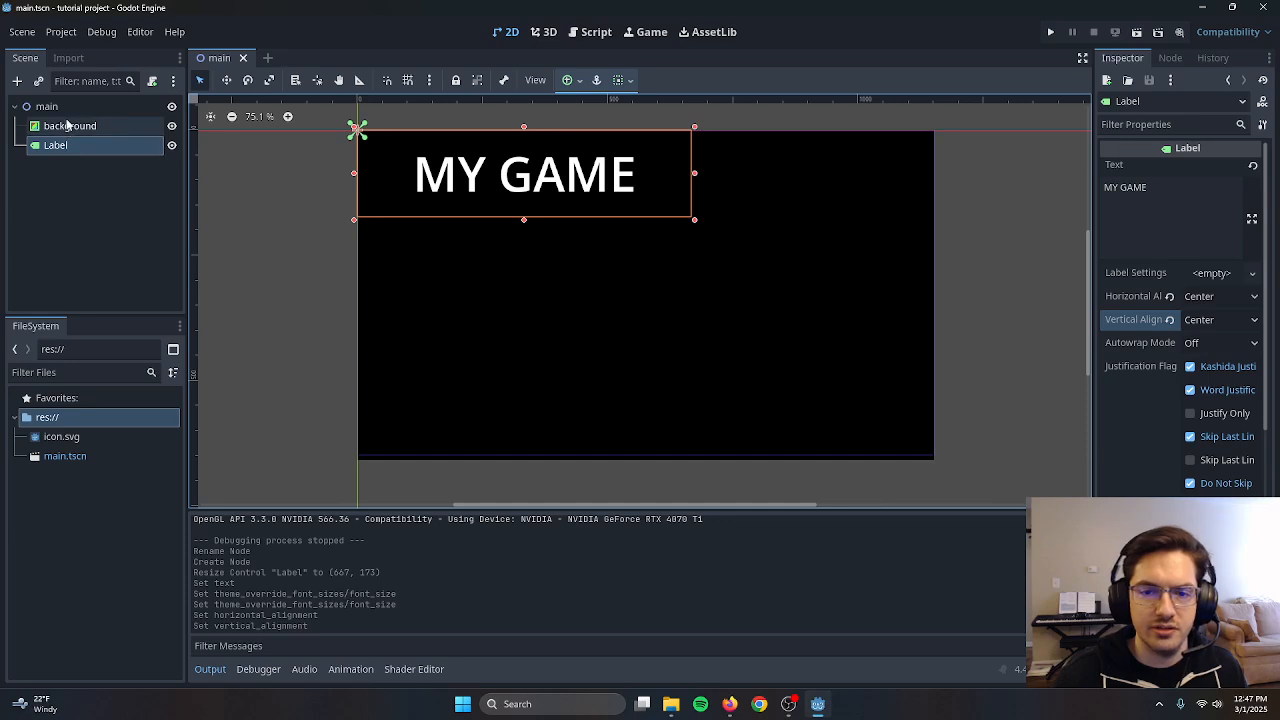
Examine the Control class's description in the node creation dialog and cancel without creating a node
{"action": "left_click", "coordinate": [16, 81]}
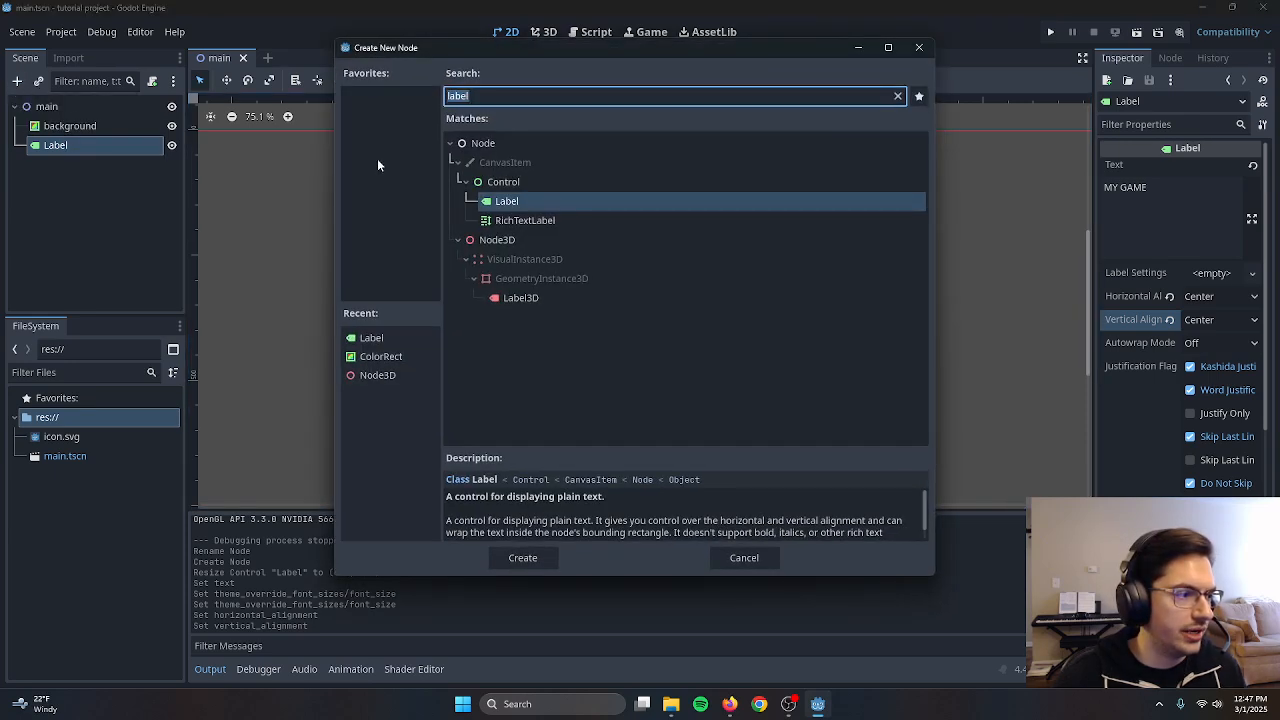
{"action": "left_click", "coordinate": [497, 182]}
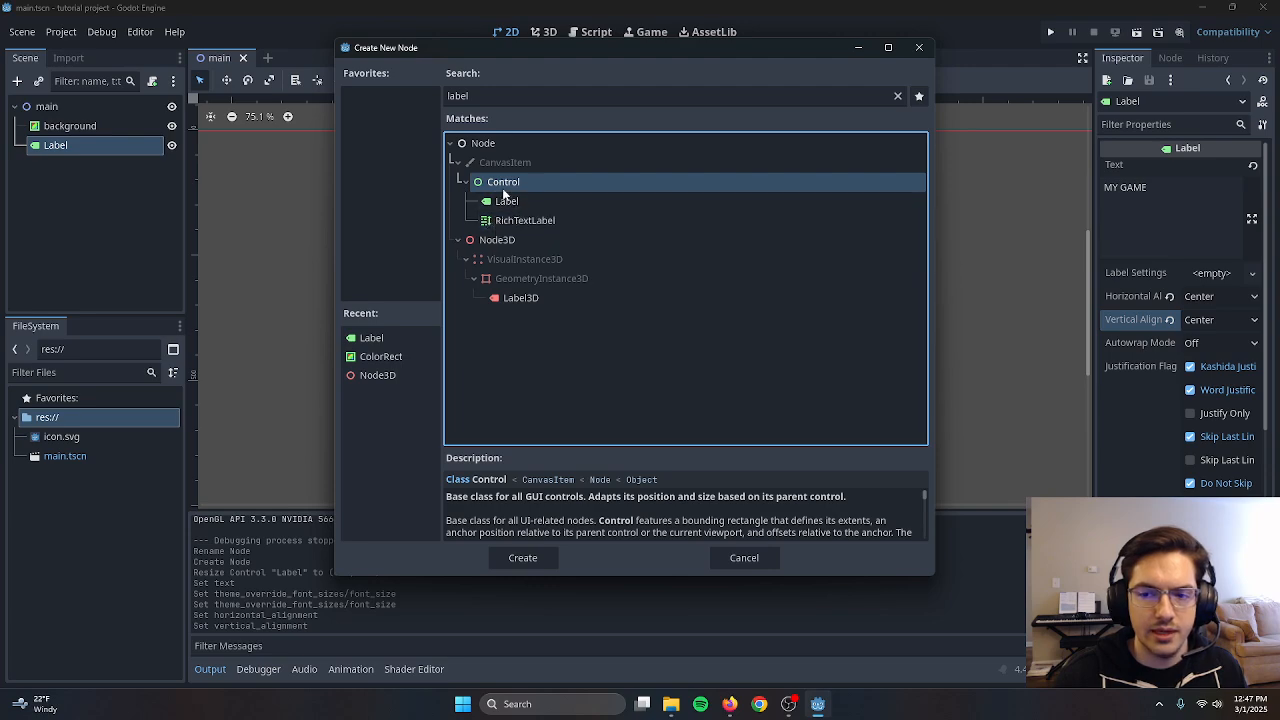
{"action": "left_click", "coordinate": [742, 558]}
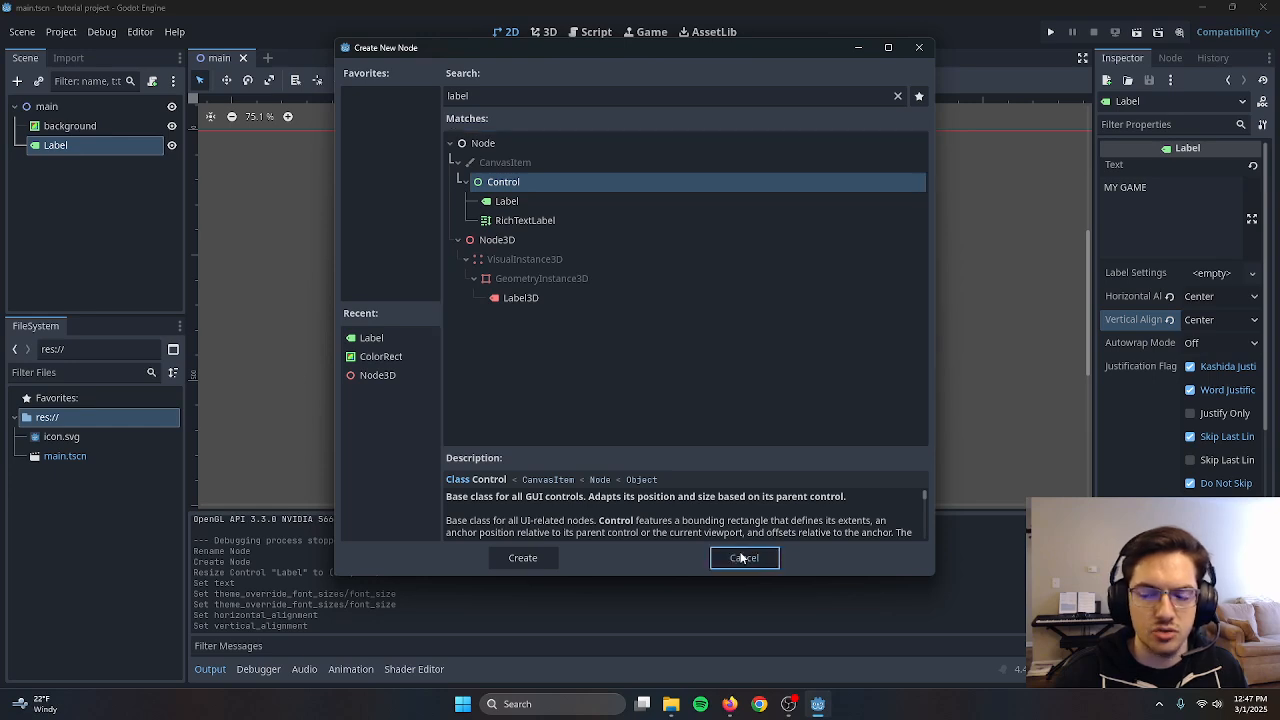
{"action": "left_click", "coordinate": [742, 558]}
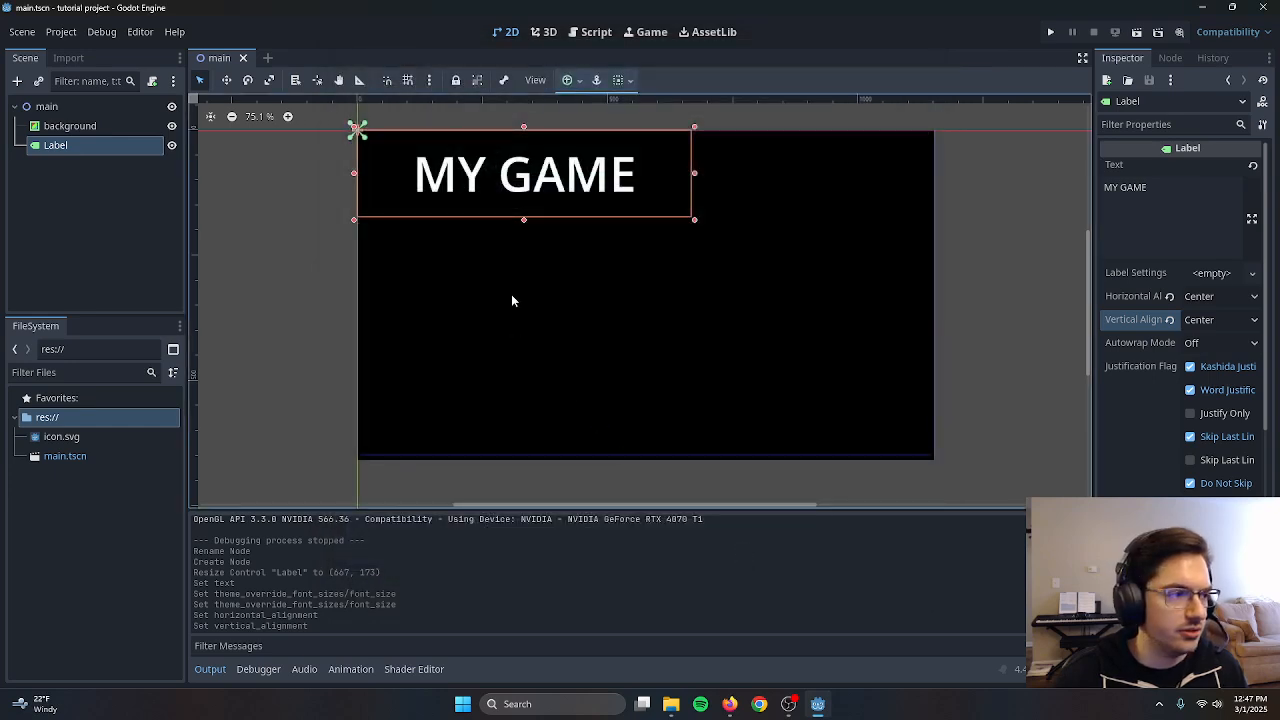
Try the Top Right anchor preset on the Label while it is a direct child of main
{"action": "left_click", "coordinate": [579, 84]}
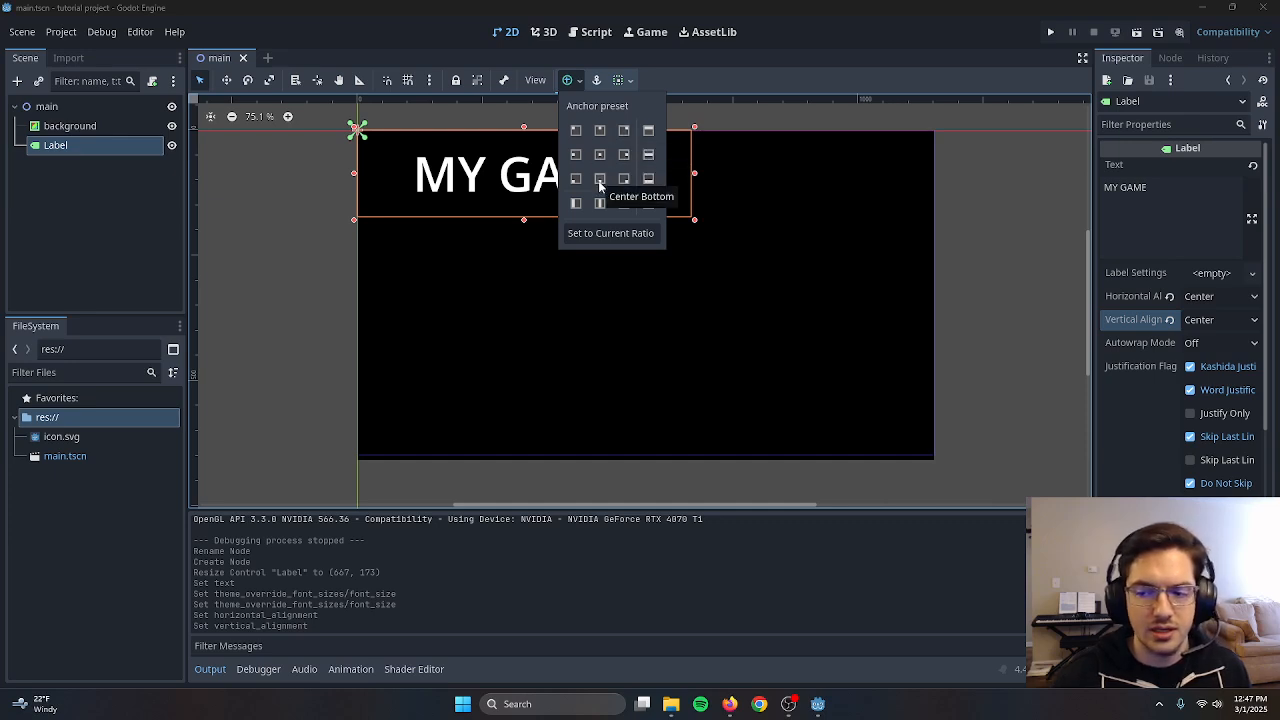
{"action": "left_click", "coordinate": [624, 131]}
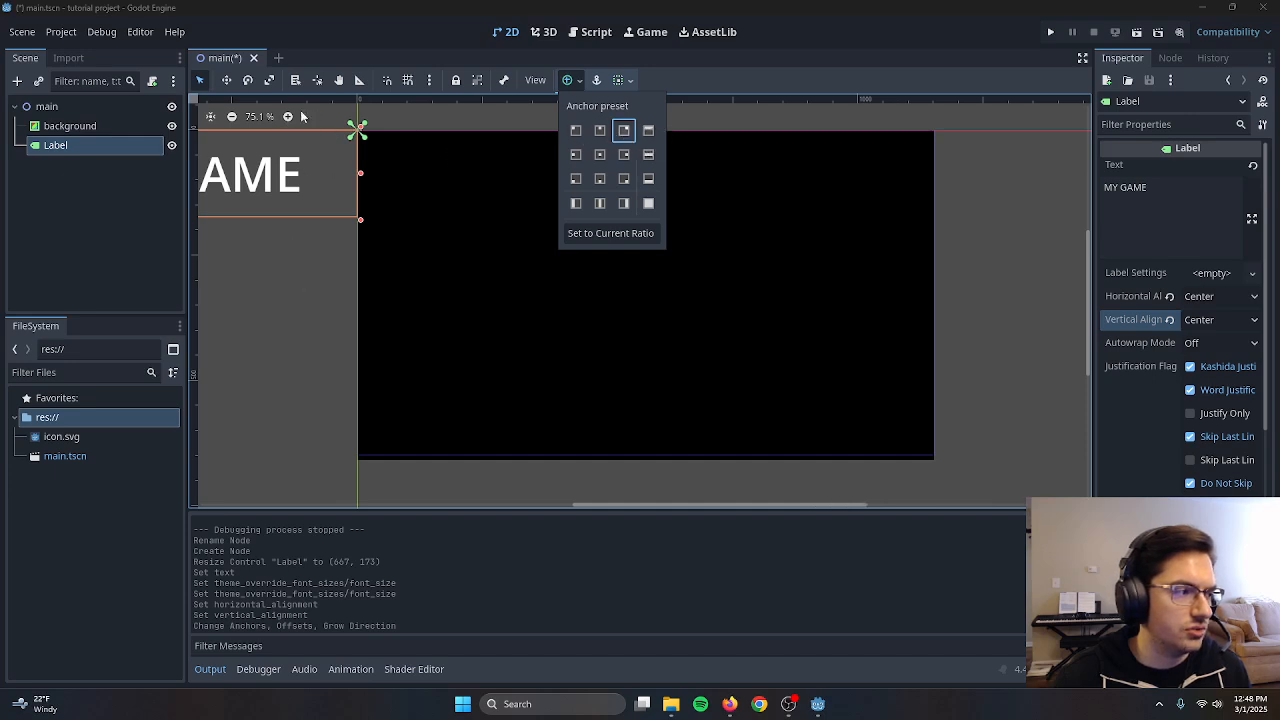
{"action": "left_click", "coordinate": [418, 116]}
Add a Control node as a child of main and move it above background in the scene tree
{"action": "right_click", "coordinate": [70, 108]}
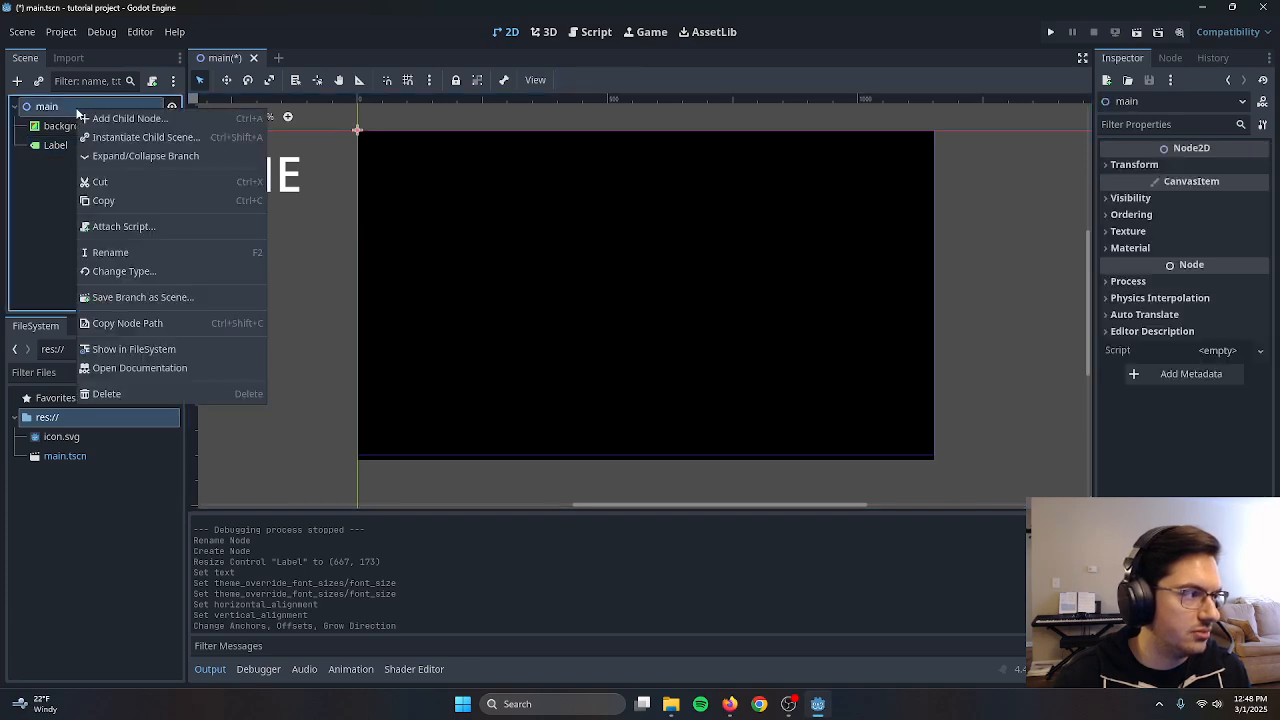
{"action": "left_click", "coordinate": [133, 116]}
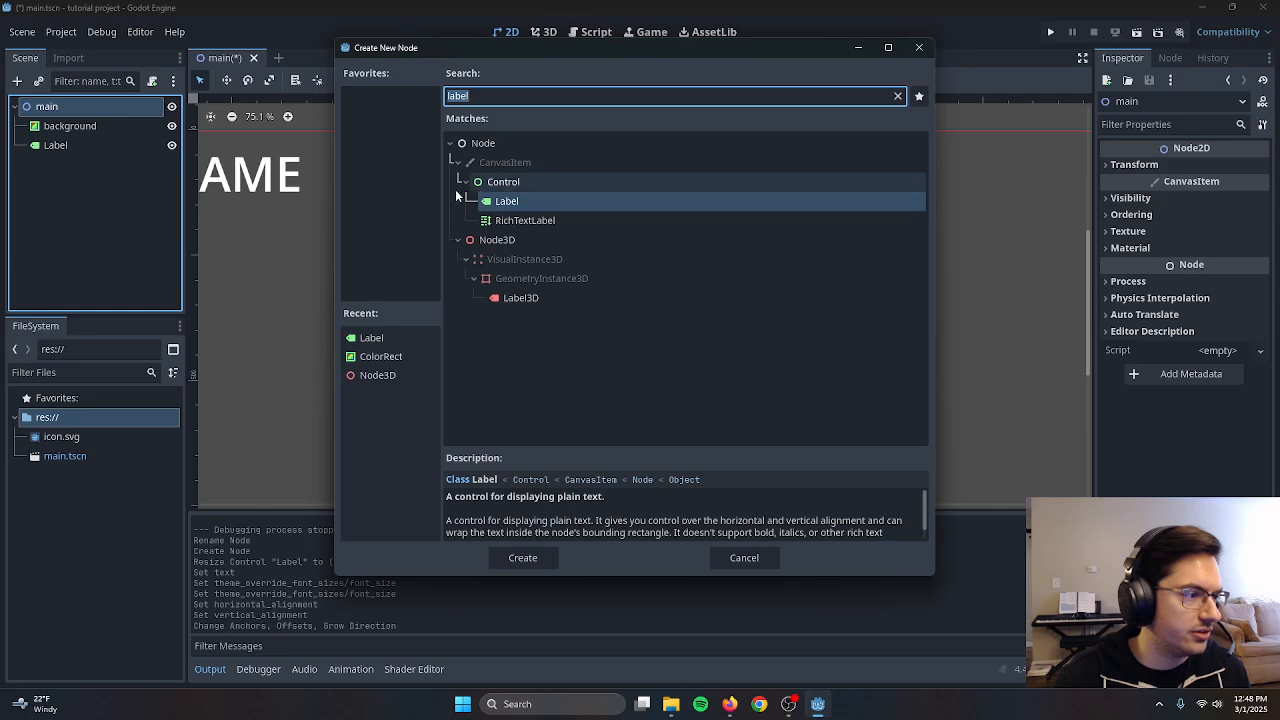
{"action": "double_click", "coordinate": [505, 183]}
{"action": "left_click_drag", "start_coordinate": [104, 167], "coordinate": [92, 116]}
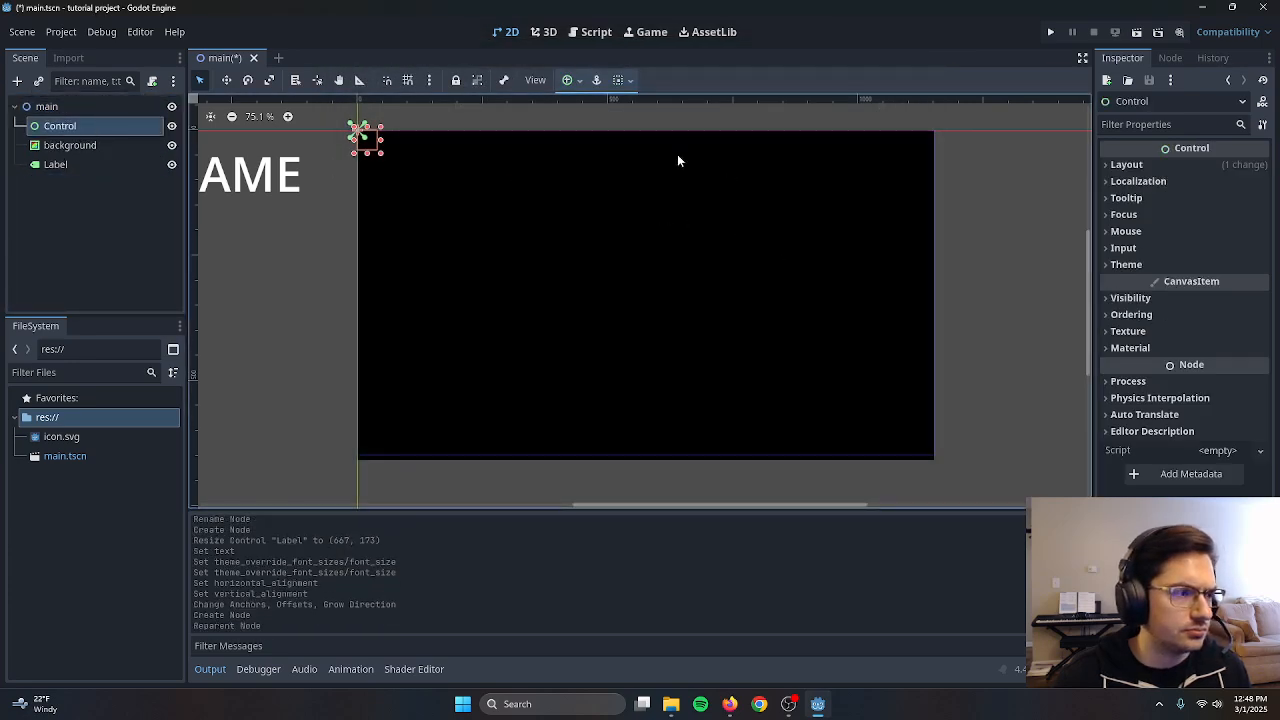
Try the Full Rect anchor preset and the horizontal and vertical Expand container sizing options on the Control node
{"action": "left_click", "coordinate": [572, 80]}
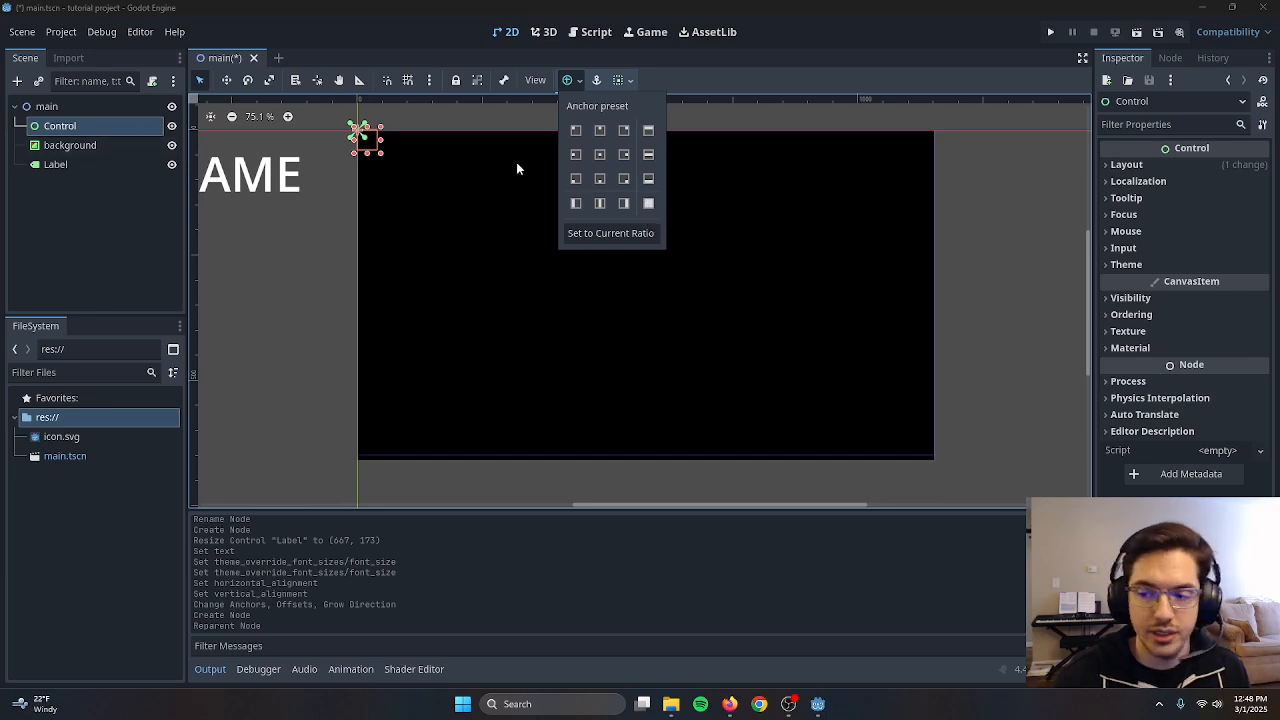
{"action": "left_click", "coordinate": [650, 203]}
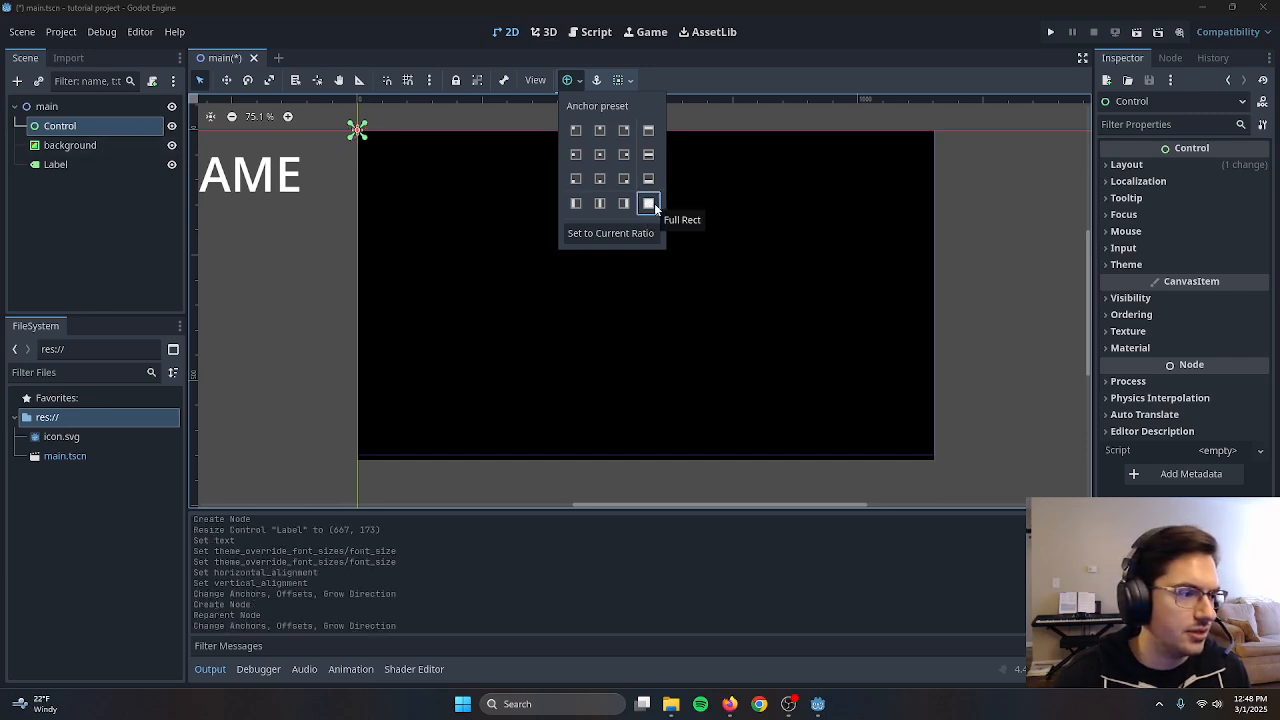
{"action": "left_click", "coordinate": [1140, 167]}
{"action": "left_click", "coordinate": [1145, 170]}
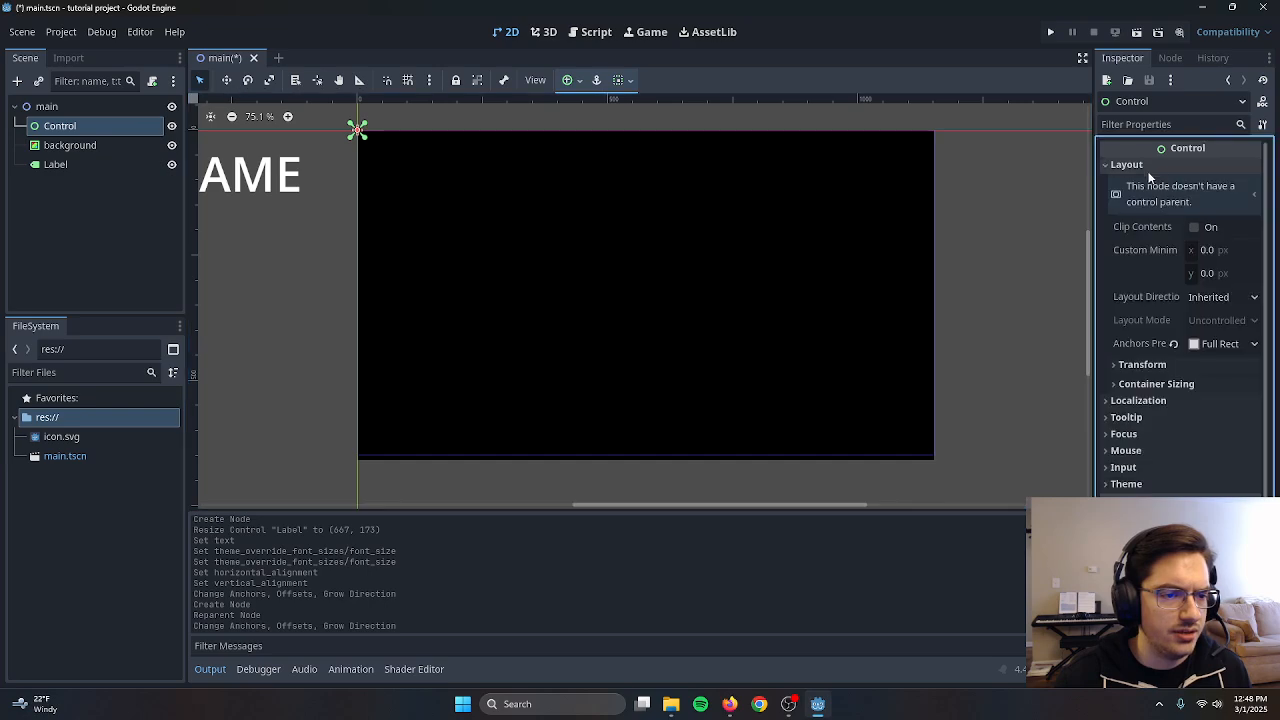
{"action": "left_click", "coordinate": [1215, 384]}
{"action": "left_click", "coordinate": [1218, 427]}
{"action": "left_click", "coordinate": [1224, 473]}
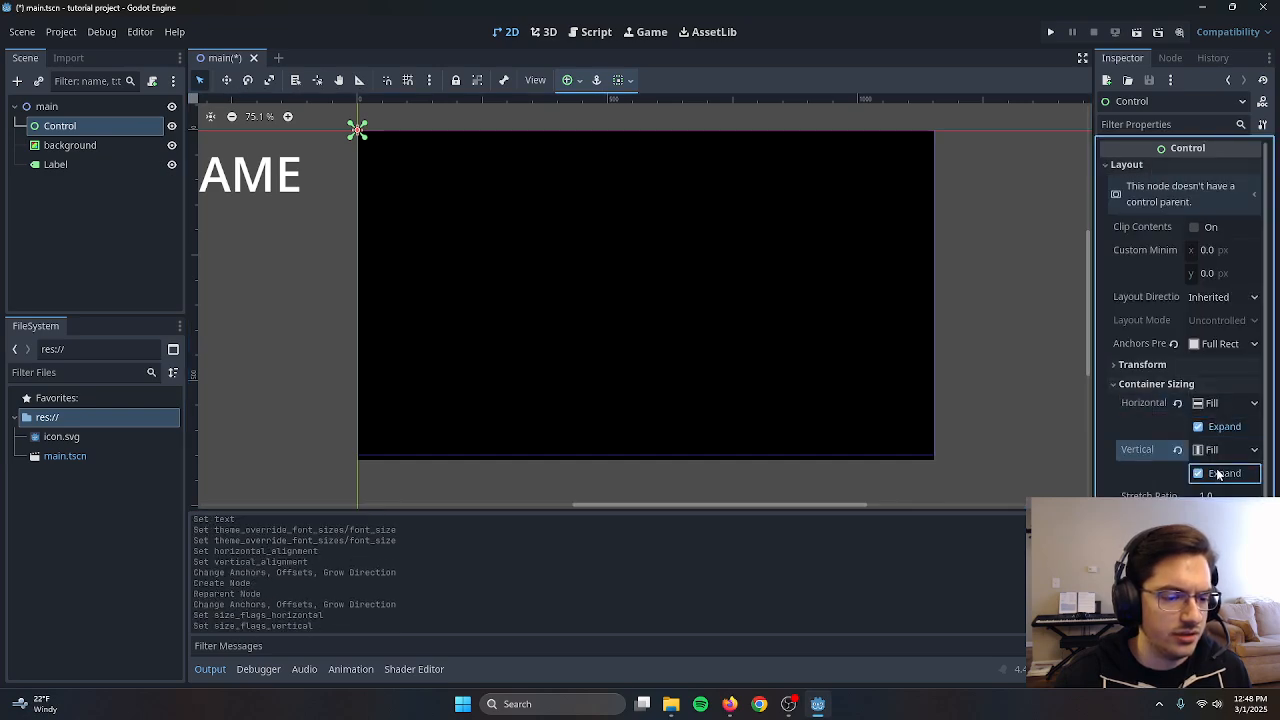
{"action": "left_click", "coordinate": [1219, 428]}
{"action": "left_click", "coordinate": [1224, 473]}
Set the Control node's size to 1152 × 648 px and its anchors preset to Top Left
{"action": "left_click", "coordinate": [1145, 364]}
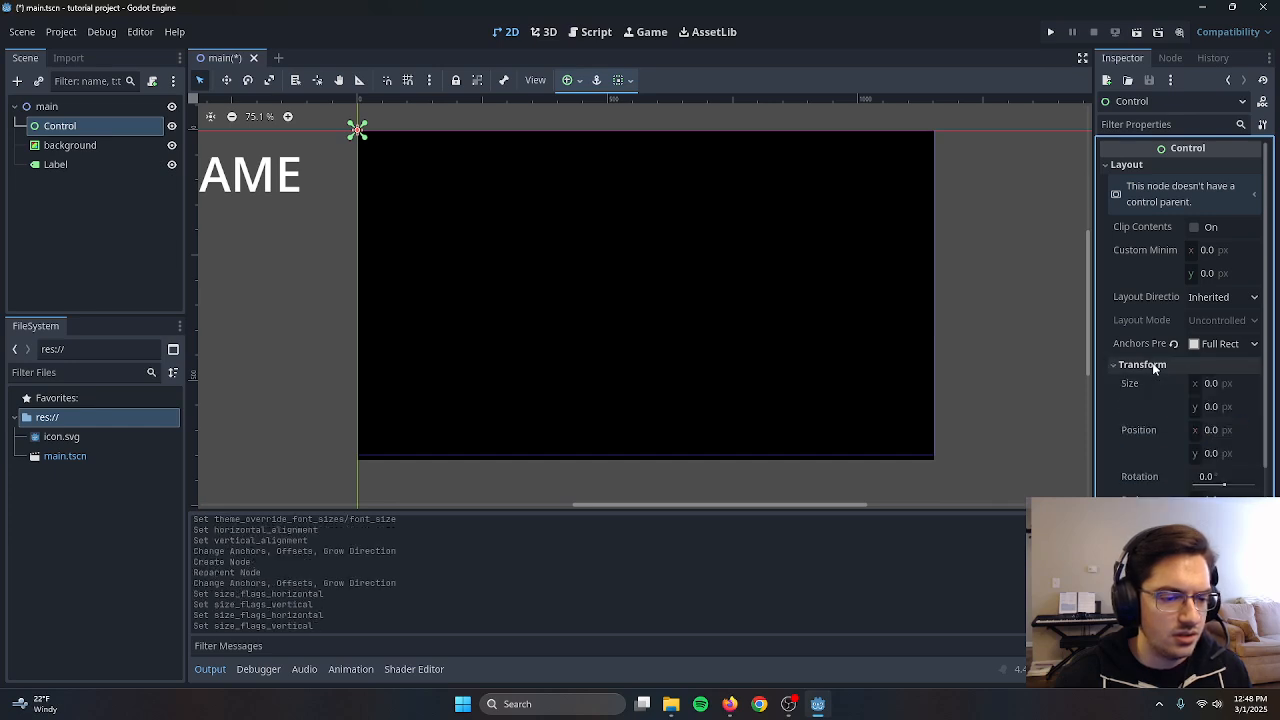
{"action": "left_click", "coordinate": [1230, 383]}
{"action": "type", "text": "1152"}
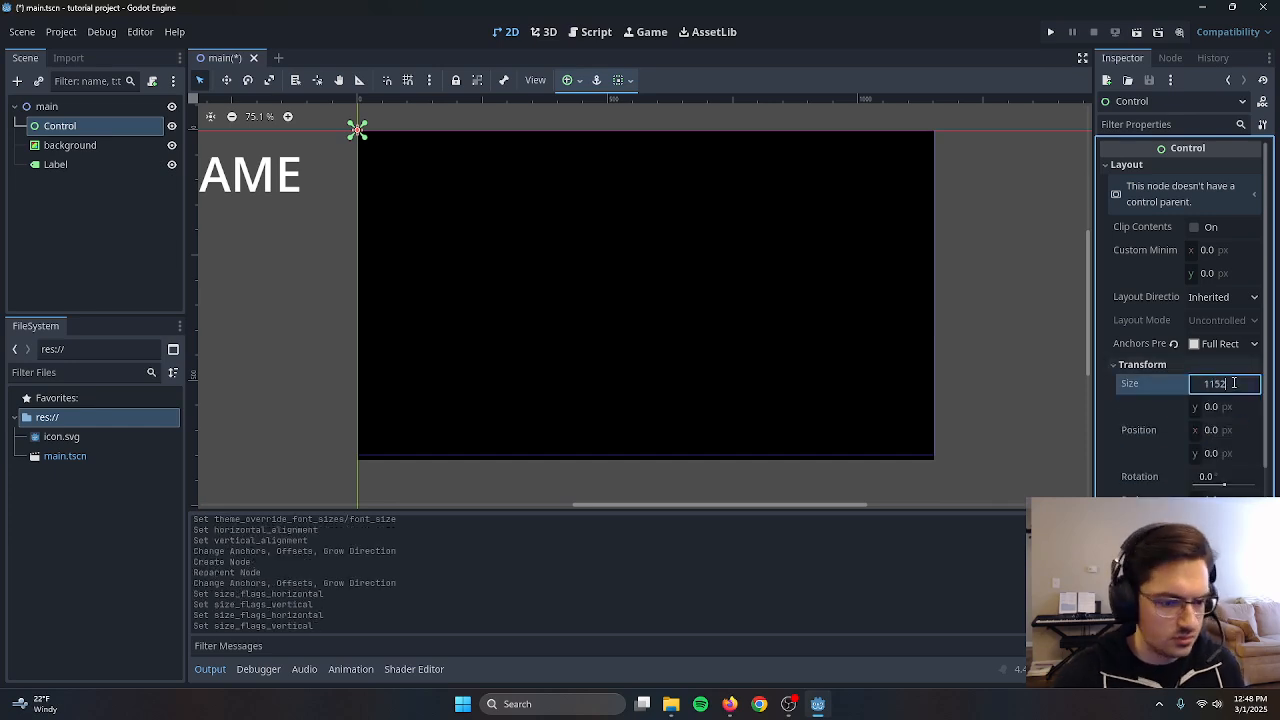
{"action": "key", "text": "Tab"}
{"action": "type", "text": "648"}
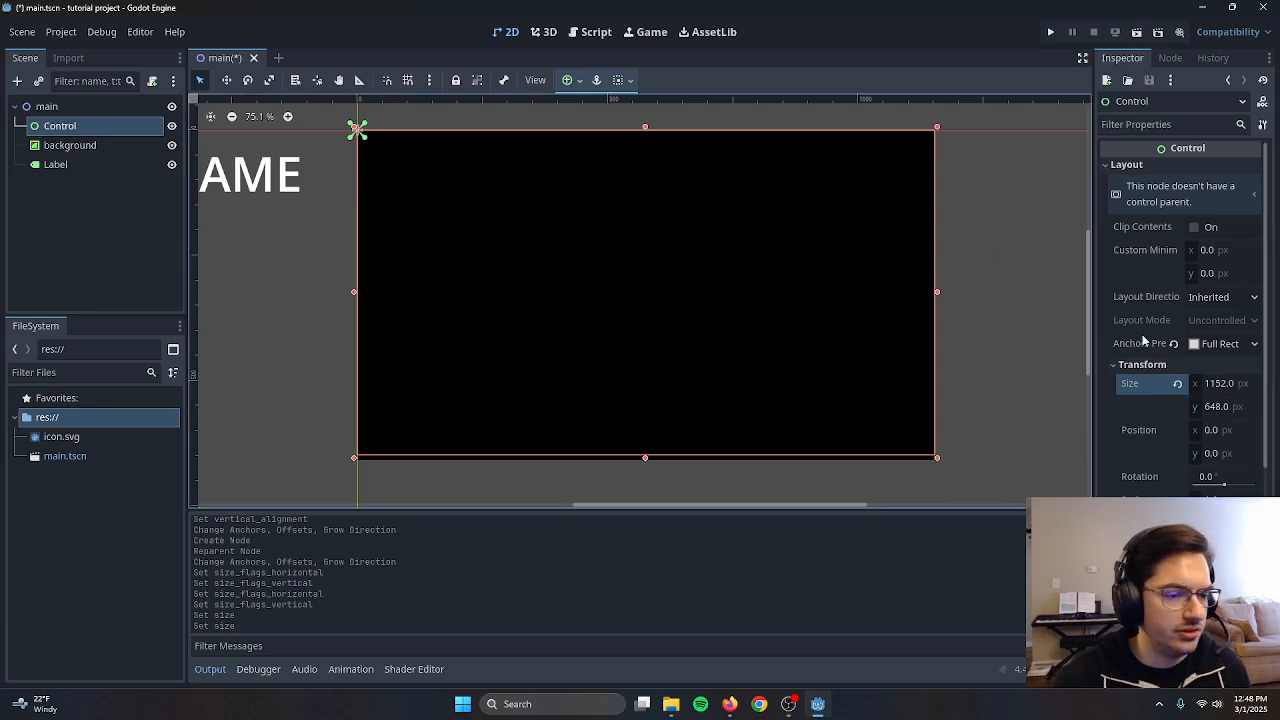
{"action": "left_click", "coordinate": [1215, 344]}
{"action": "left_click", "coordinate": [1226, 401]}
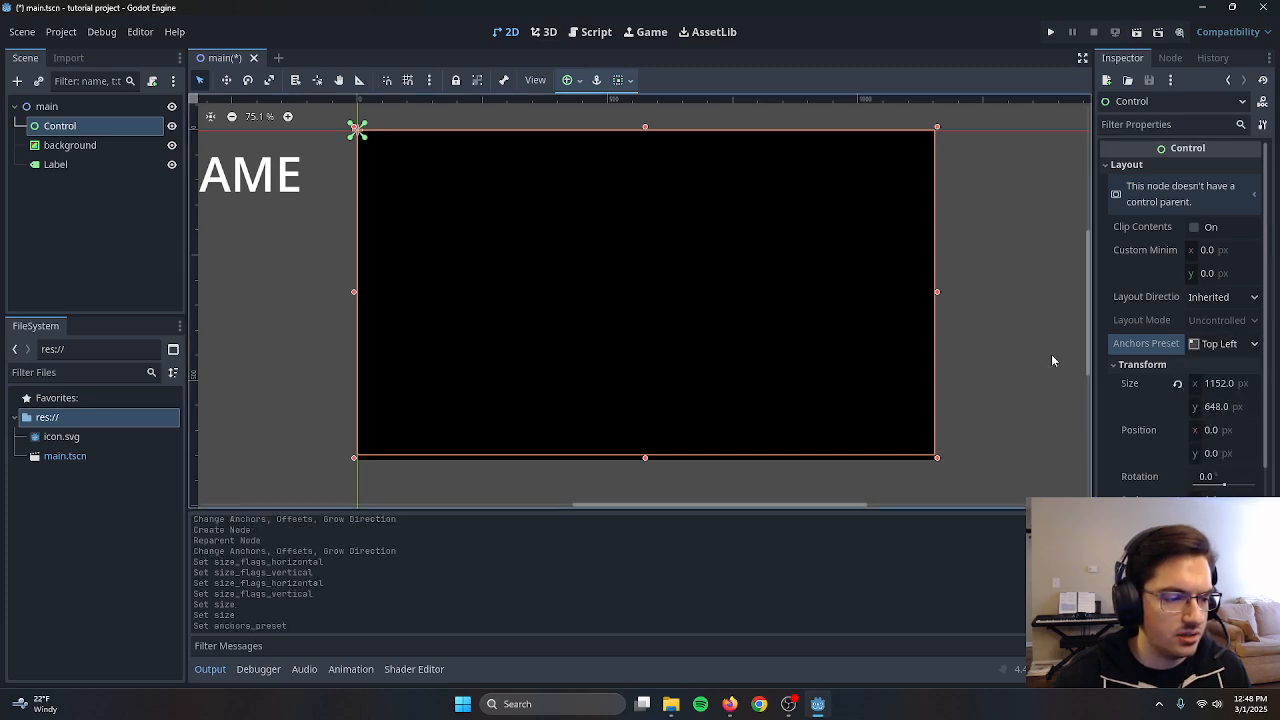
{"action": "left_click", "coordinate": [1017, 370]}
Make background a child of the Control node and set its anchors preset to Full Rect
{"action": "left_click_drag", "start_coordinate": [83, 148], "coordinate": [88, 130]}
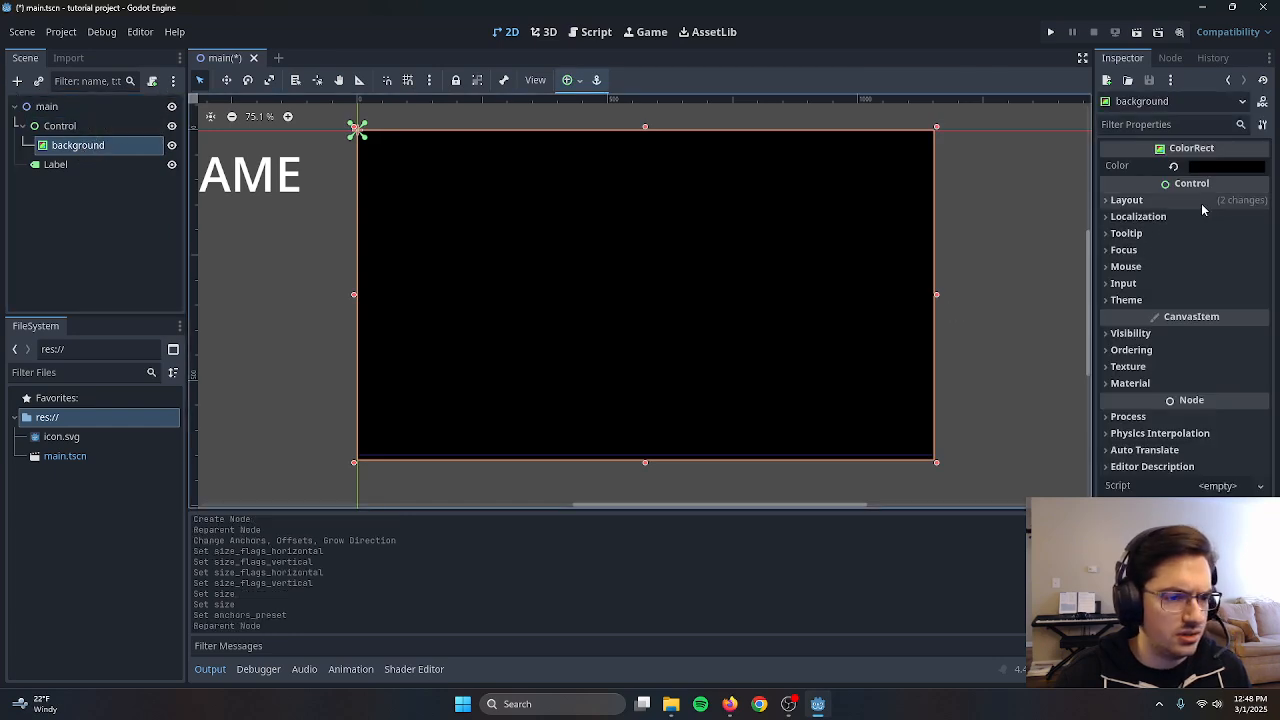
{"action": "left_click", "coordinate": [1201, 205]}
{"action": "left_click", "coordinate": [1227, 380]}
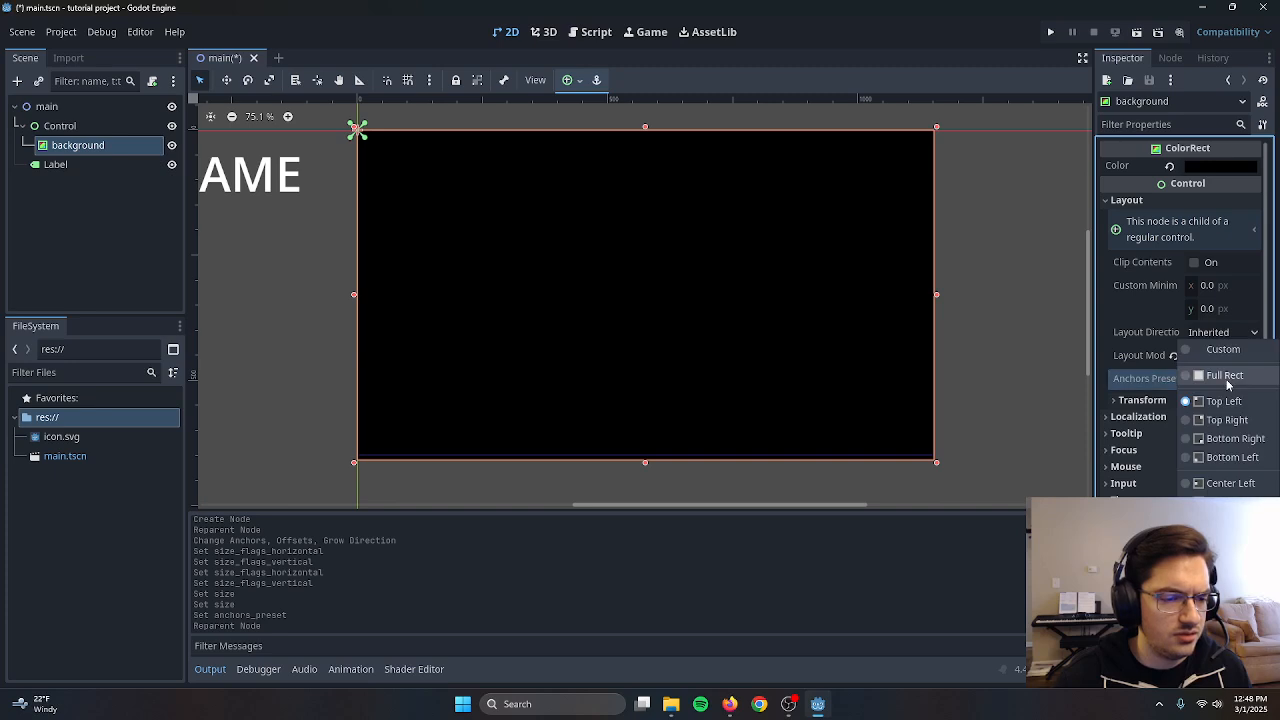
{"action": "left_click", "coordinate": [1224, 376]}
{"action": "left_click", "coordinate": [743, 254]}
Make the Label a child of the Control node and anchor it with the Center Top preset
{"action": "left_click", "coordinate": [55, 166]}
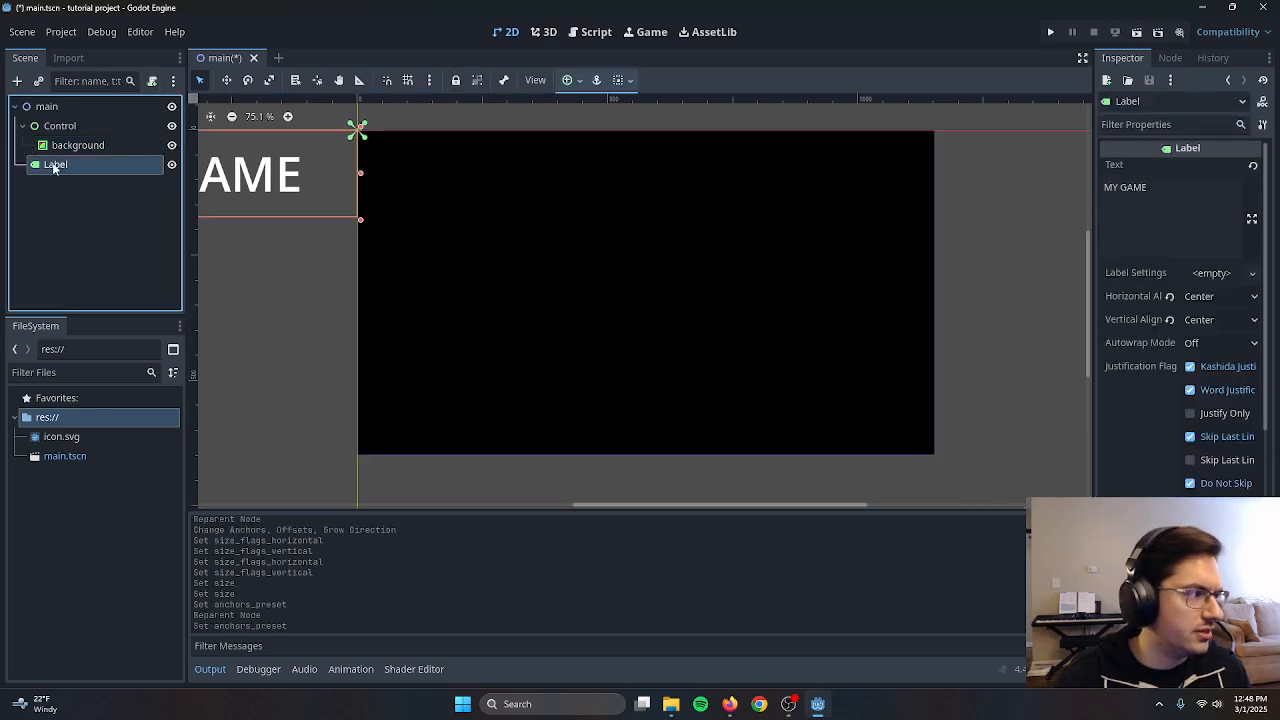
{"action": "left_click_drag", "start_coordinate": [55, 166], "coordinate": [74, 126]}
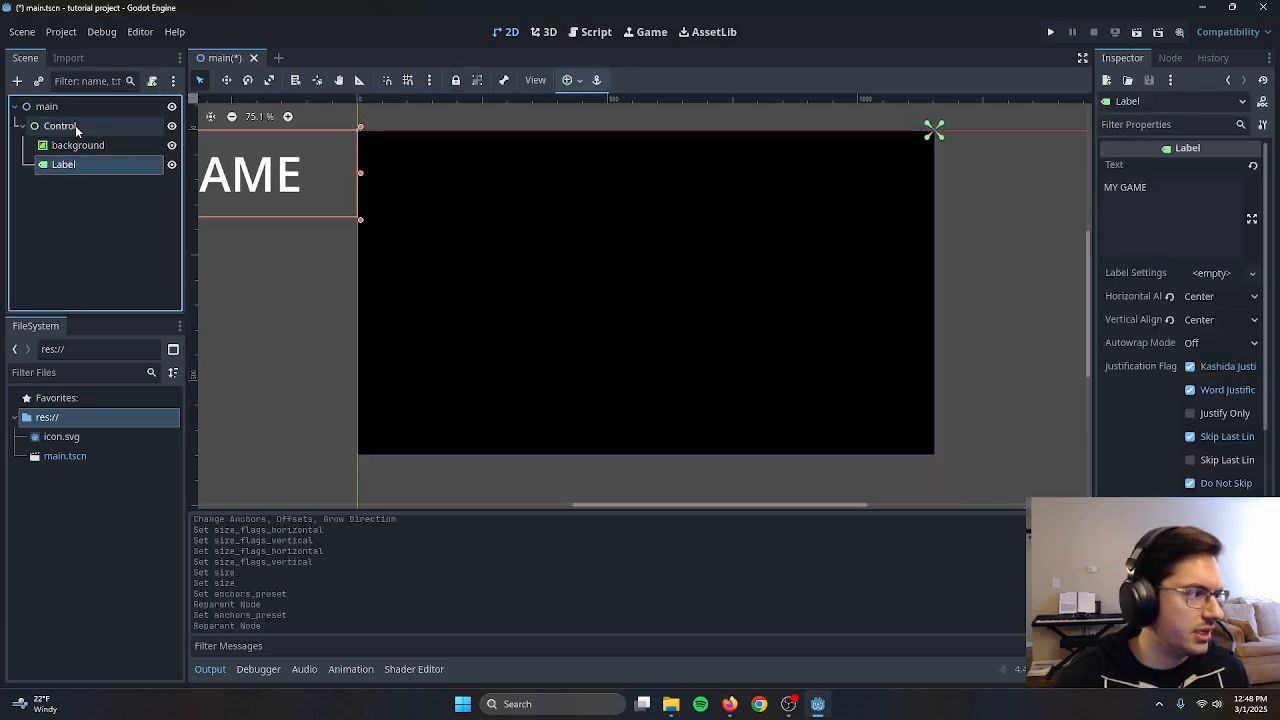
{"action": "left_click", "coordinate": [572, 80]}
{"action": "left_click", "coordinate": [599, 154]}
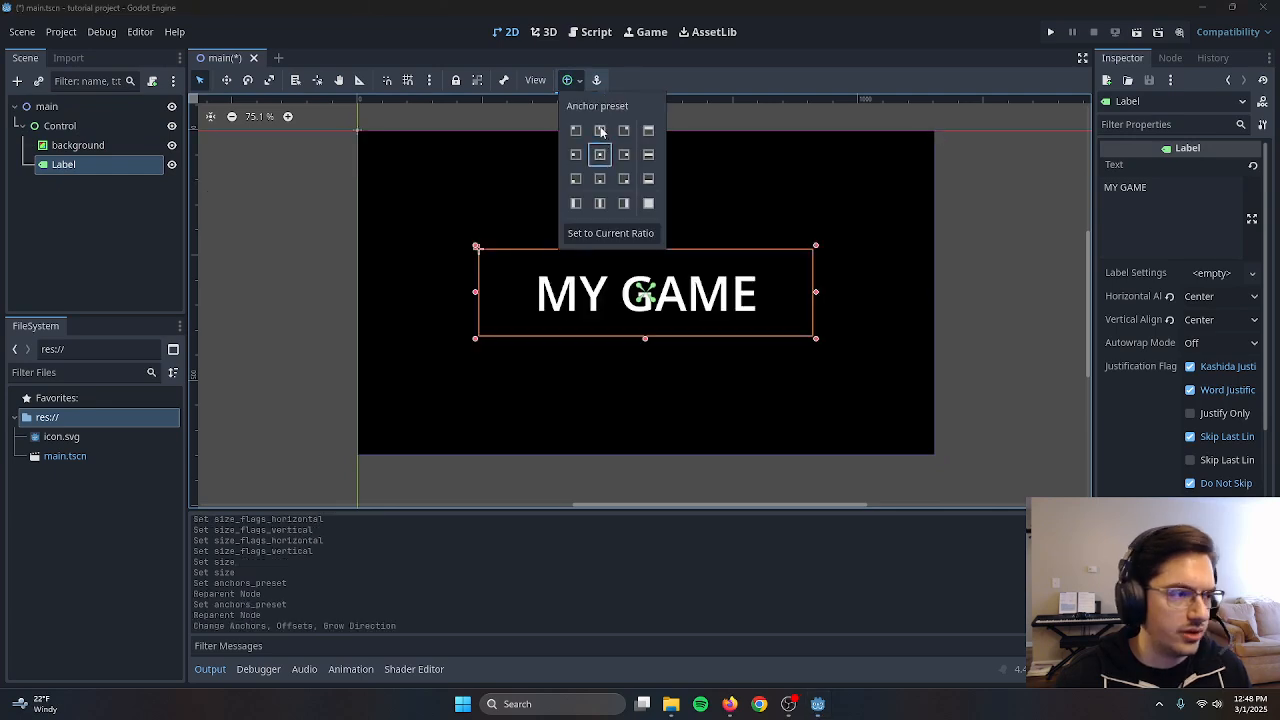
{"action": "left_click", "coordinate": [600, 130]}
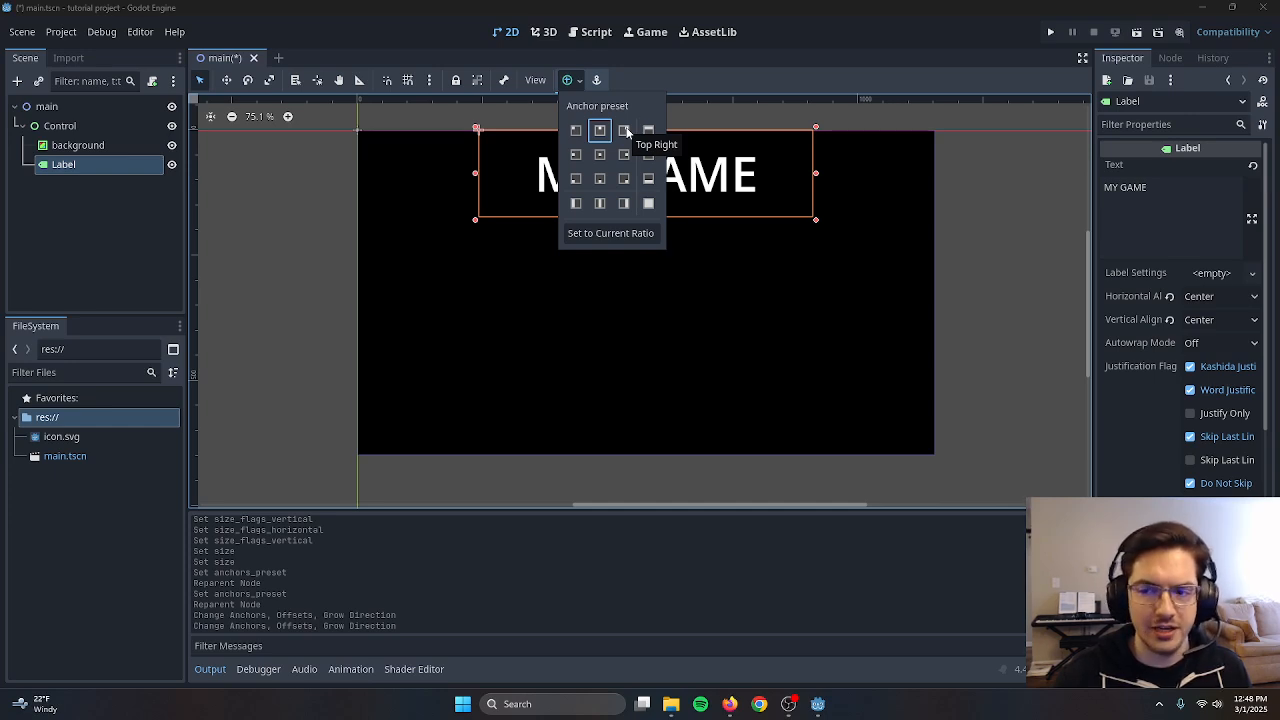
Try the Top Right, Top Left and Center anchor presets on the Label
{"action": "left_click", "coordinate": [624, 130]}
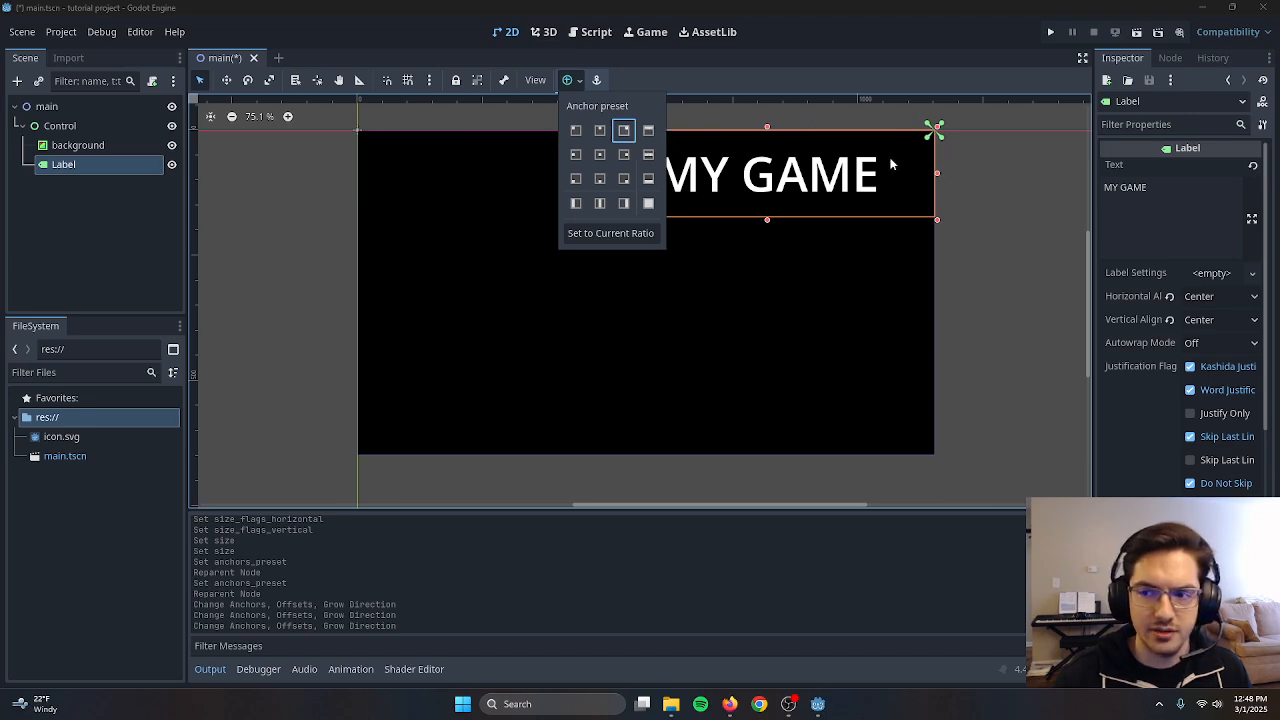
{"action": "left_click", "coordinate": [575, 130]}
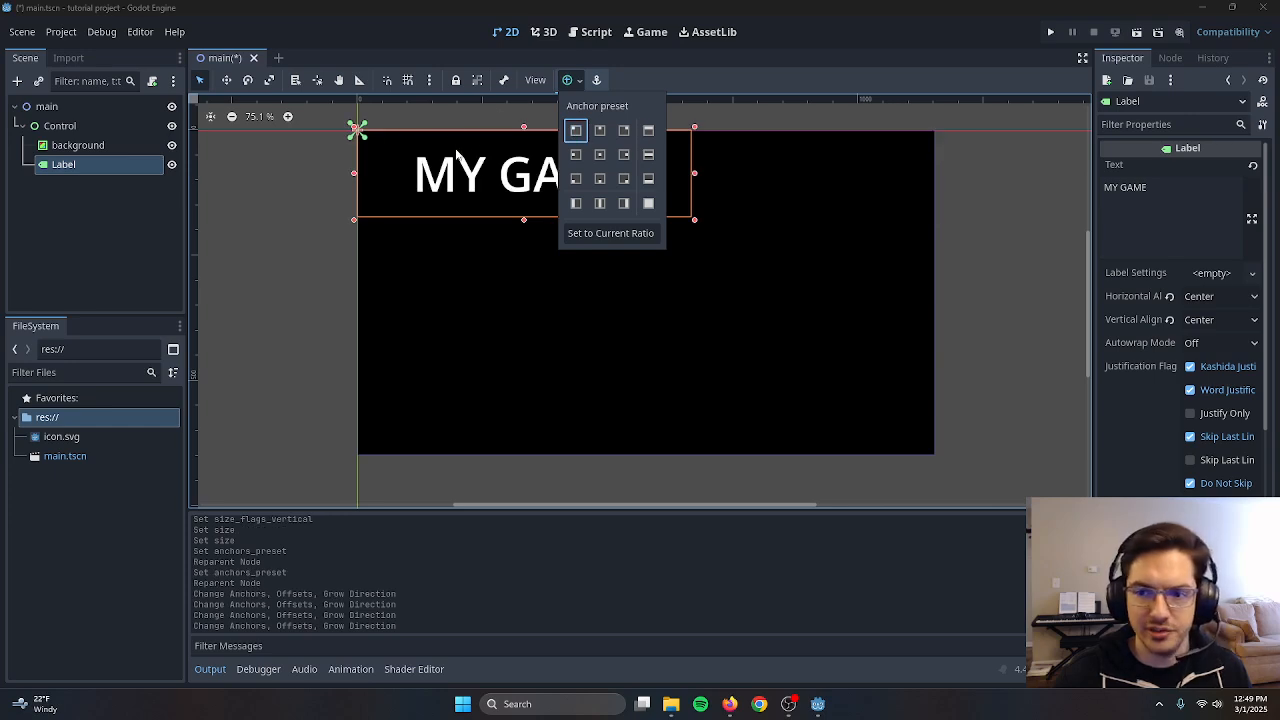
{"action": "left_click", "coordinate": [599, 154]}
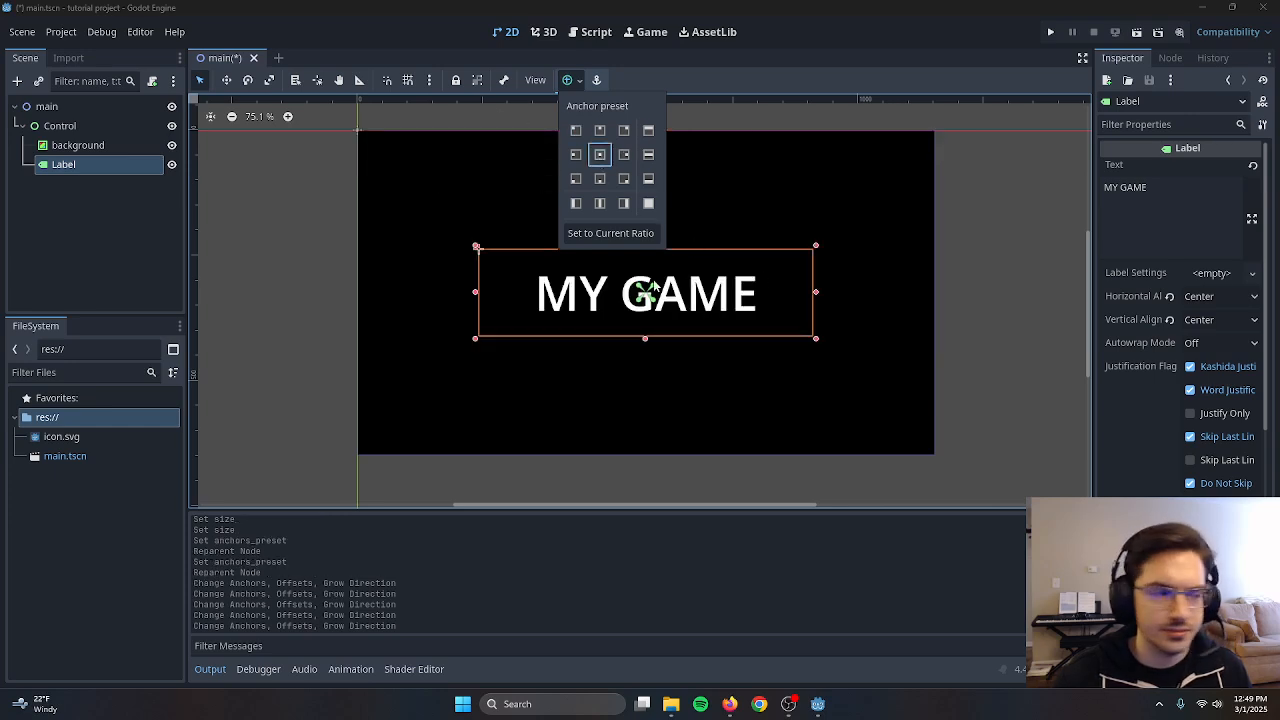
Anchor the Label with the Center Top preset and save the main scene
{"action": "left_click", "coordinate": [599, 131]}
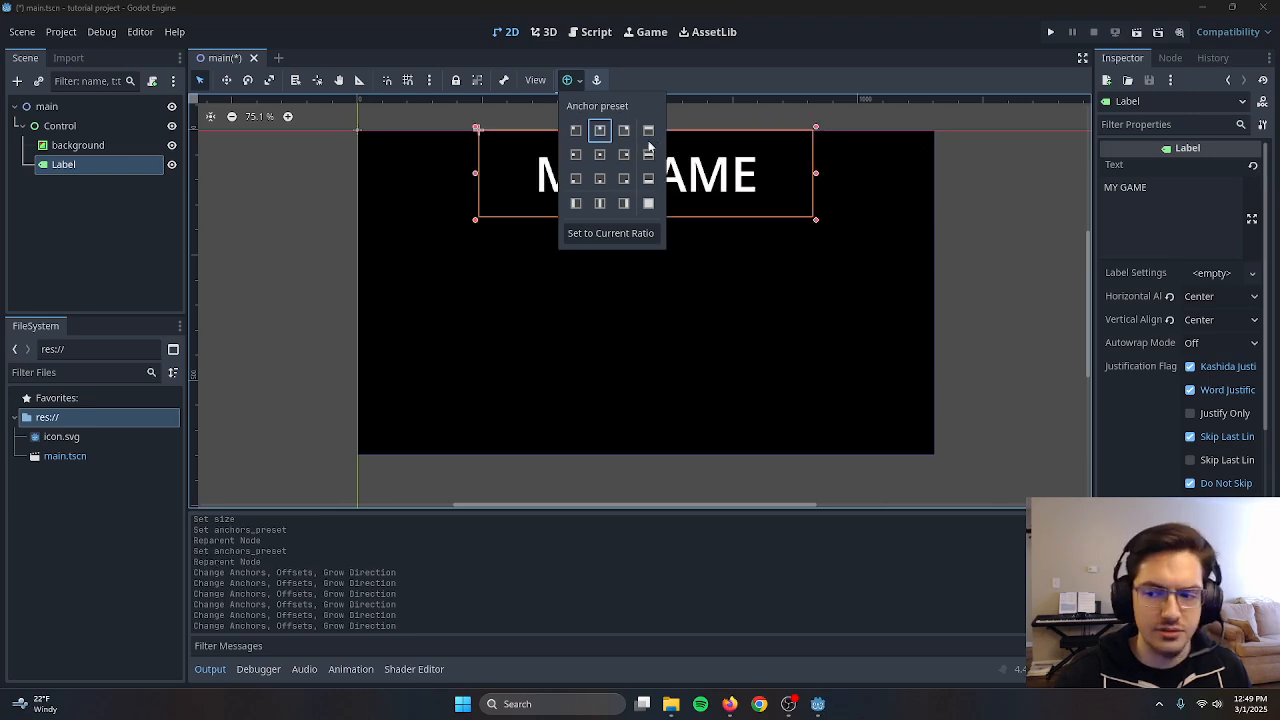
{"action": "key", "text": "ctrl+s"}
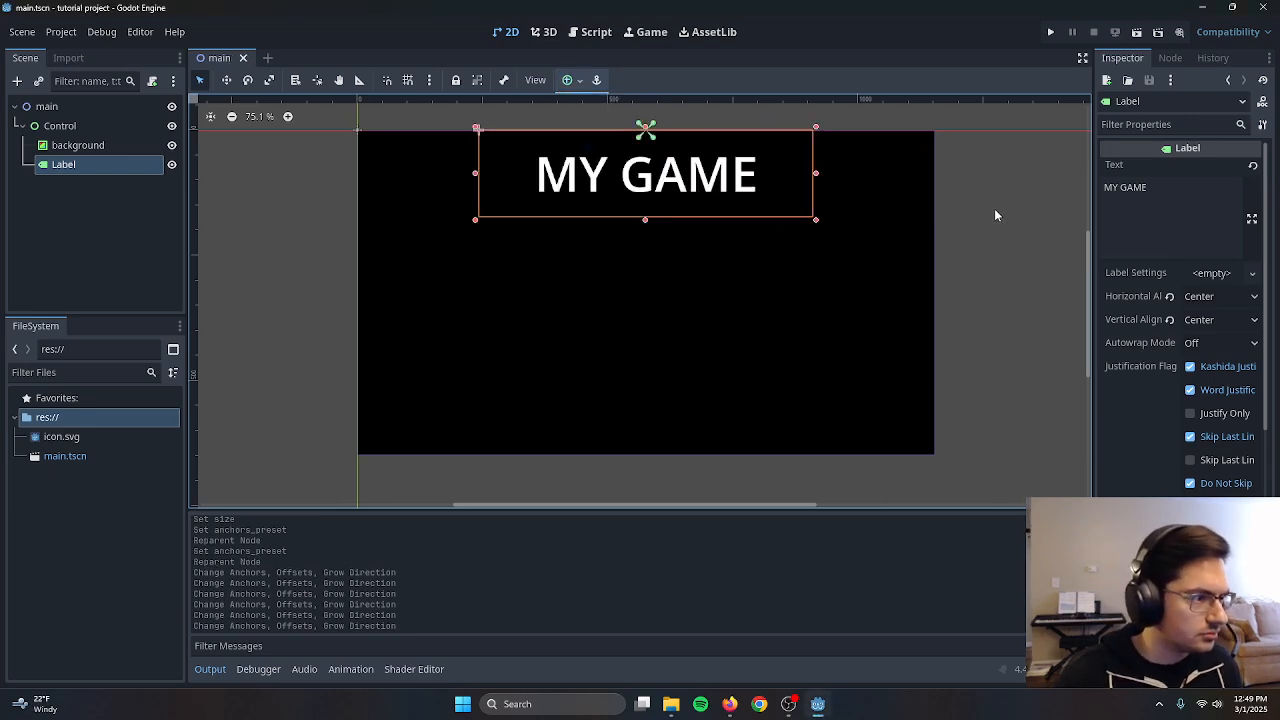
Check the viewport width and height in the project's Display > Window settings against the Control node's size
{"action": "left_click", "coordinate": [100, 125]}
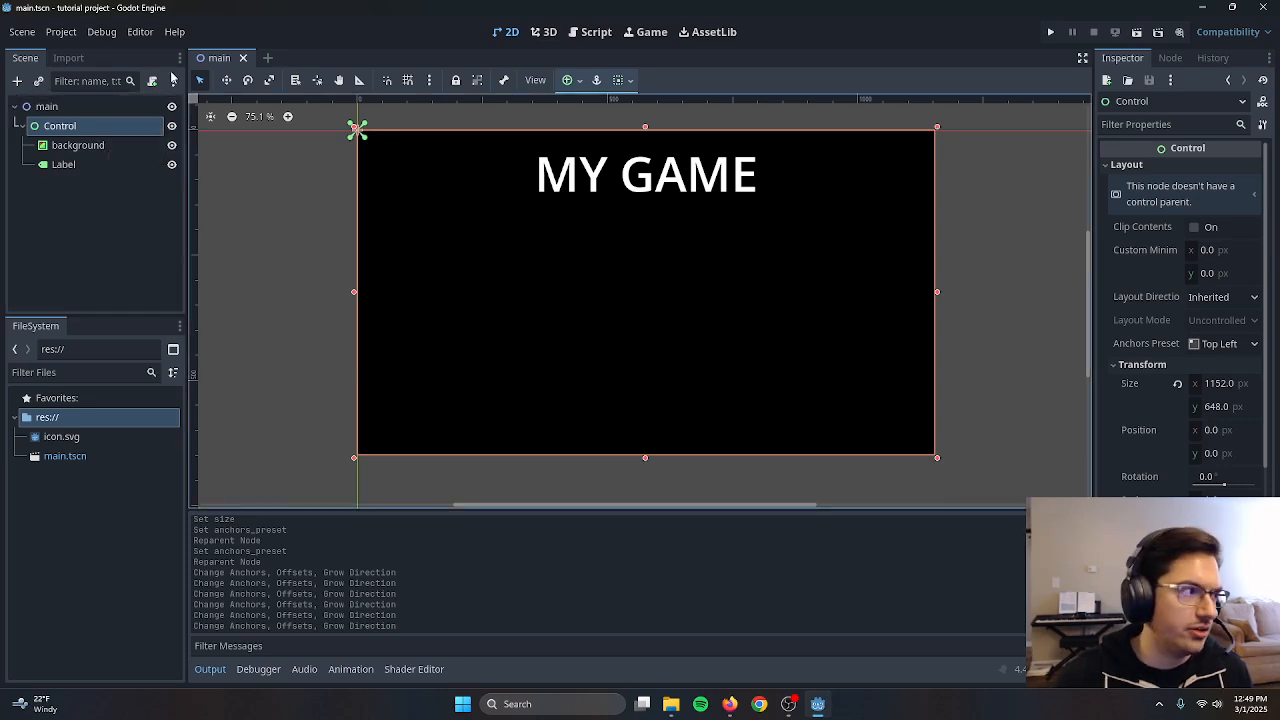
{"action": "left_click", "coordinate": [61, 31]}
{"action": "left_click", "coordinate": [91, 55]}
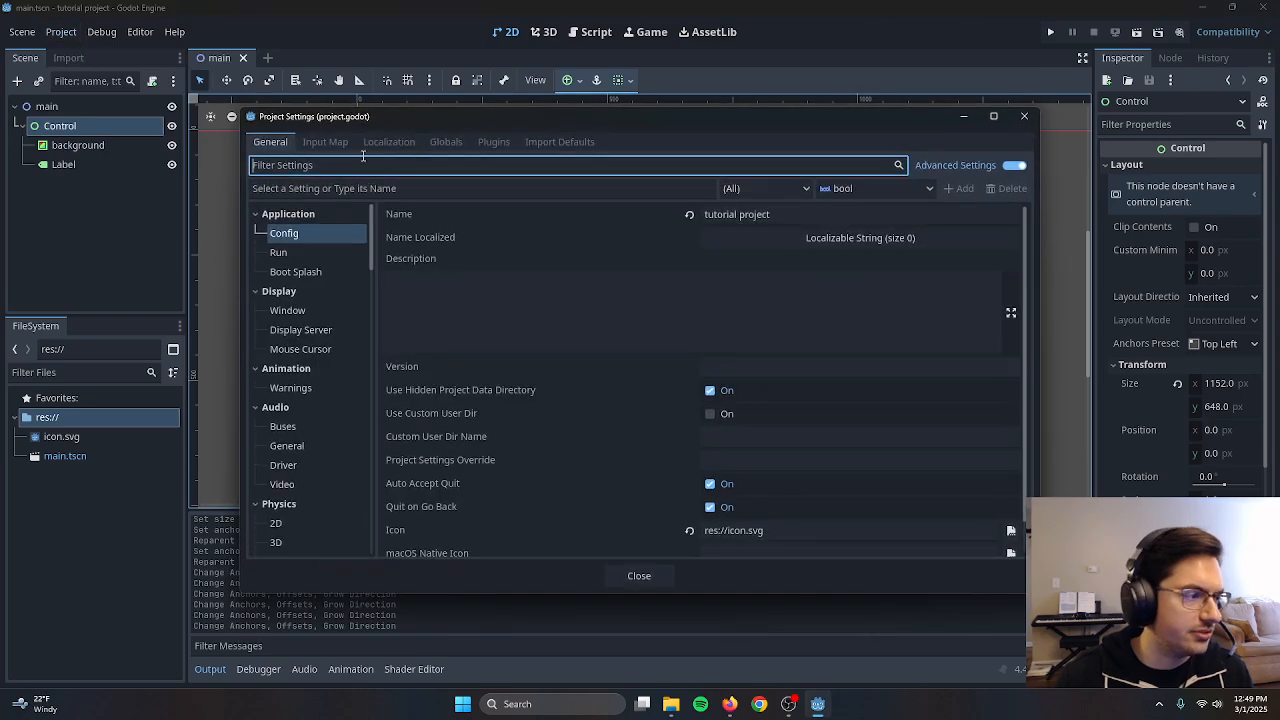
{"action": "scroll", "coordinate": [328, 342], "scroll_direction": "down", "scroll_amount": 3}
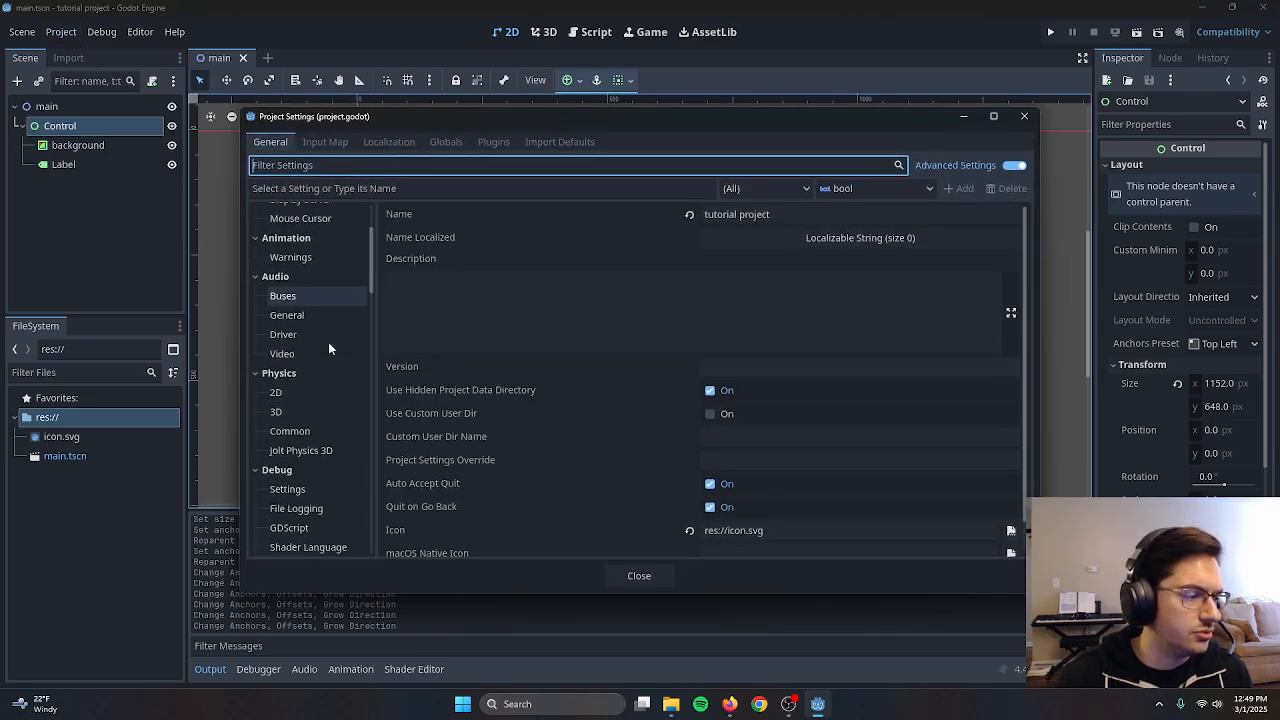
{"action": "scroll", "coordinate": [329, 342], "scroll_direction": "up", "scroll_amount": 3}
{"action": "left_click", "coordinate": [299, 256]}
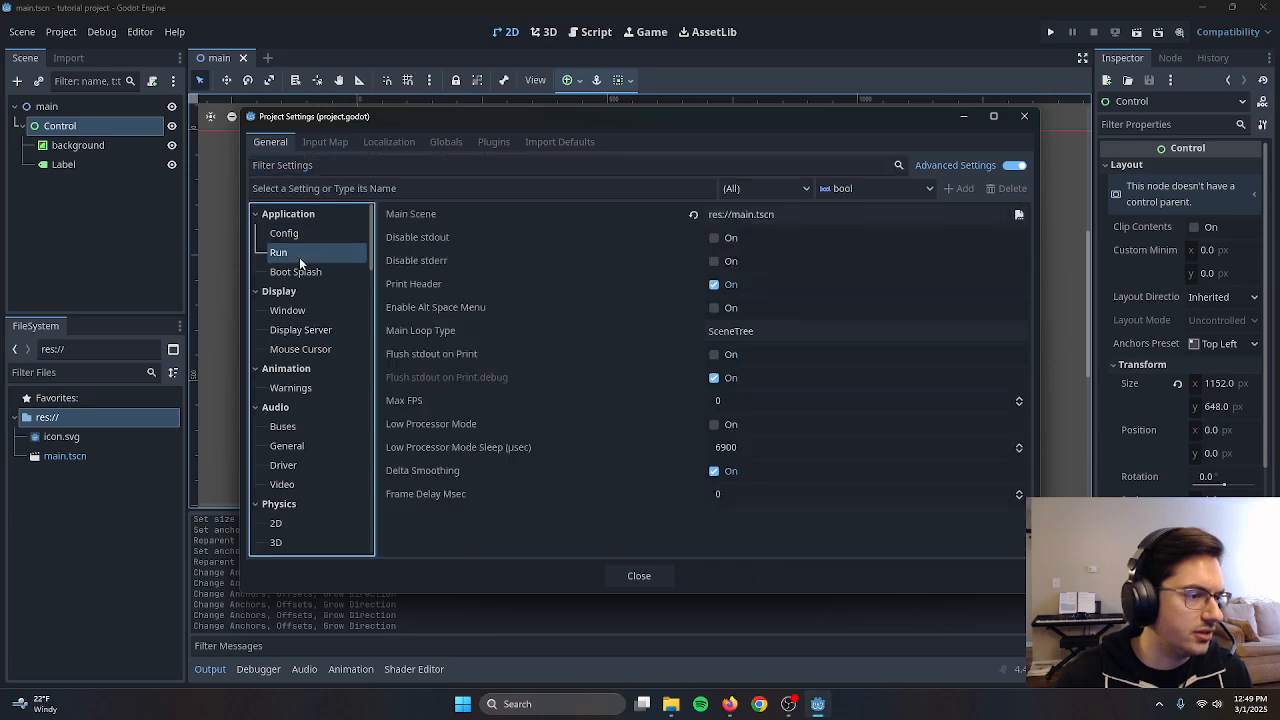
{"action": "left_click", "coordinate": [285, 291]}
{"action": "left_click", "coordinate": [295, 292]}
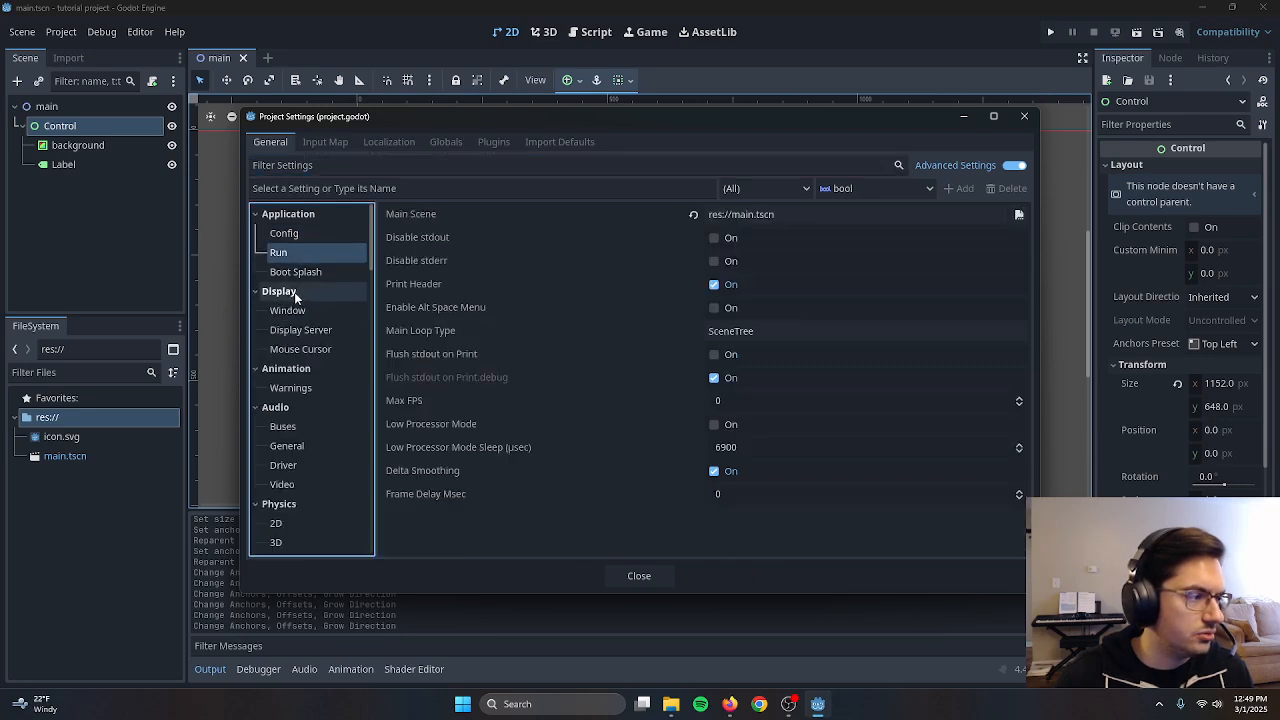
{"action": "left_click", "coordinate": [300, 313]}
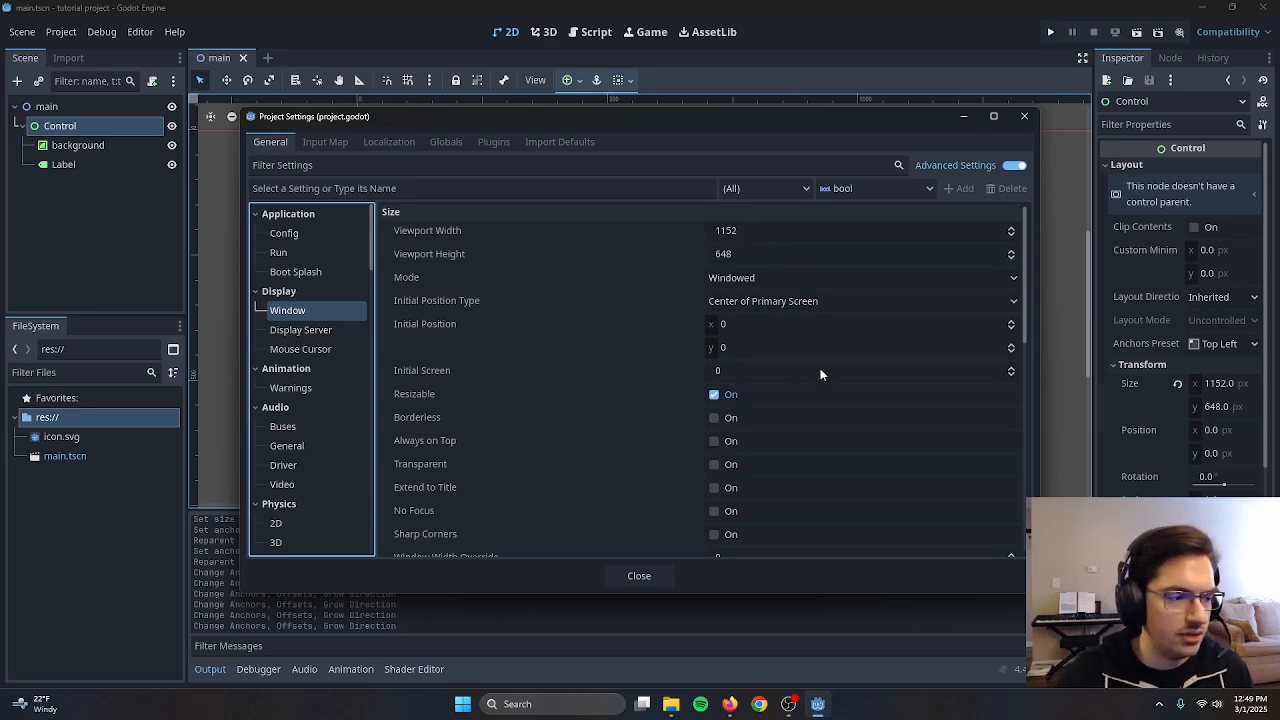
Minimize the Project Settings window, restore it and close it
{"action": "left_click", "coordinate": [964, 117]}
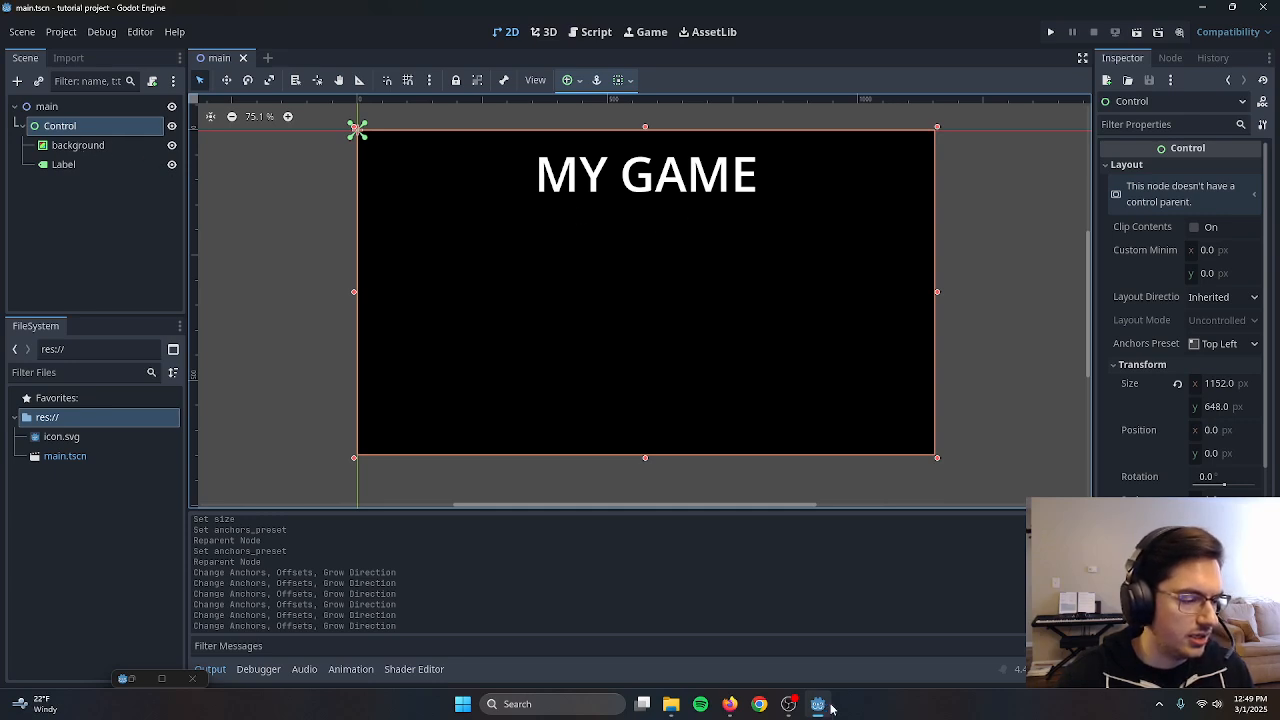
{"action": "mouse_move", "coordinate": [818, 704]}
{"action": "left_click", "coordinate": [856, 632]}
{"action": "left_click", "coordinate": [856, 632]}
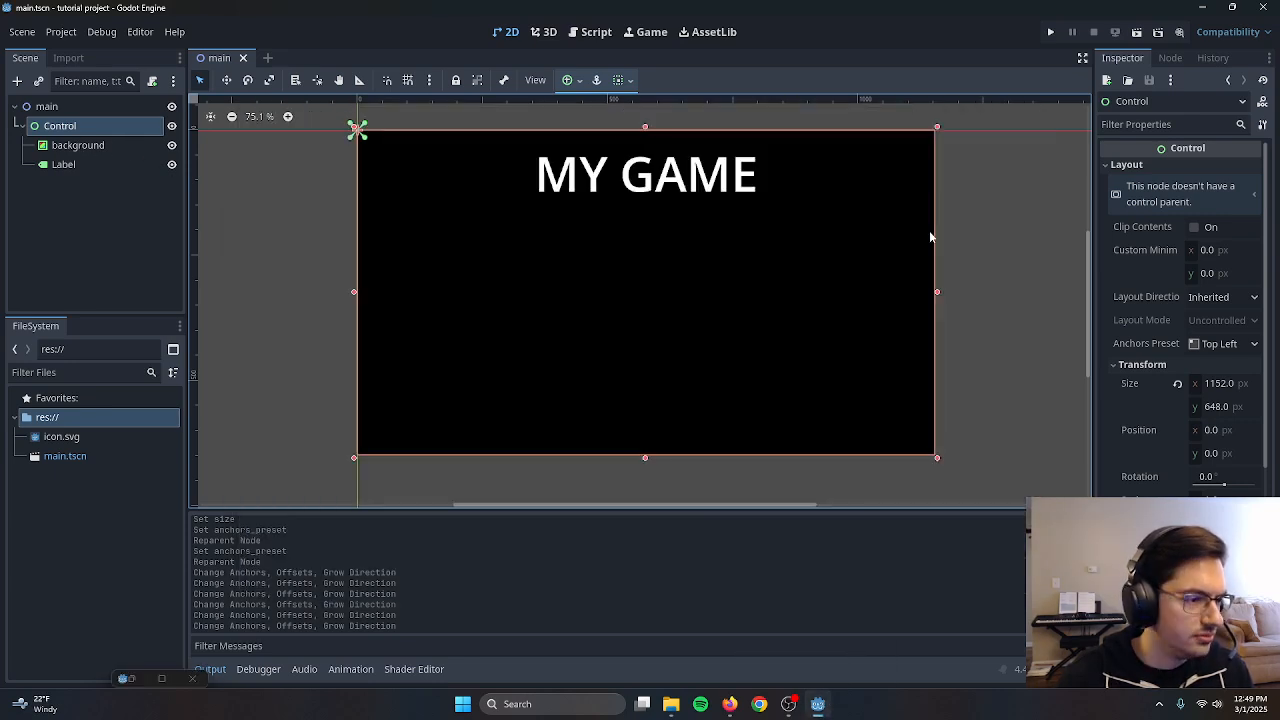
{"action": "left_click", "coordinate": [818, 628]}
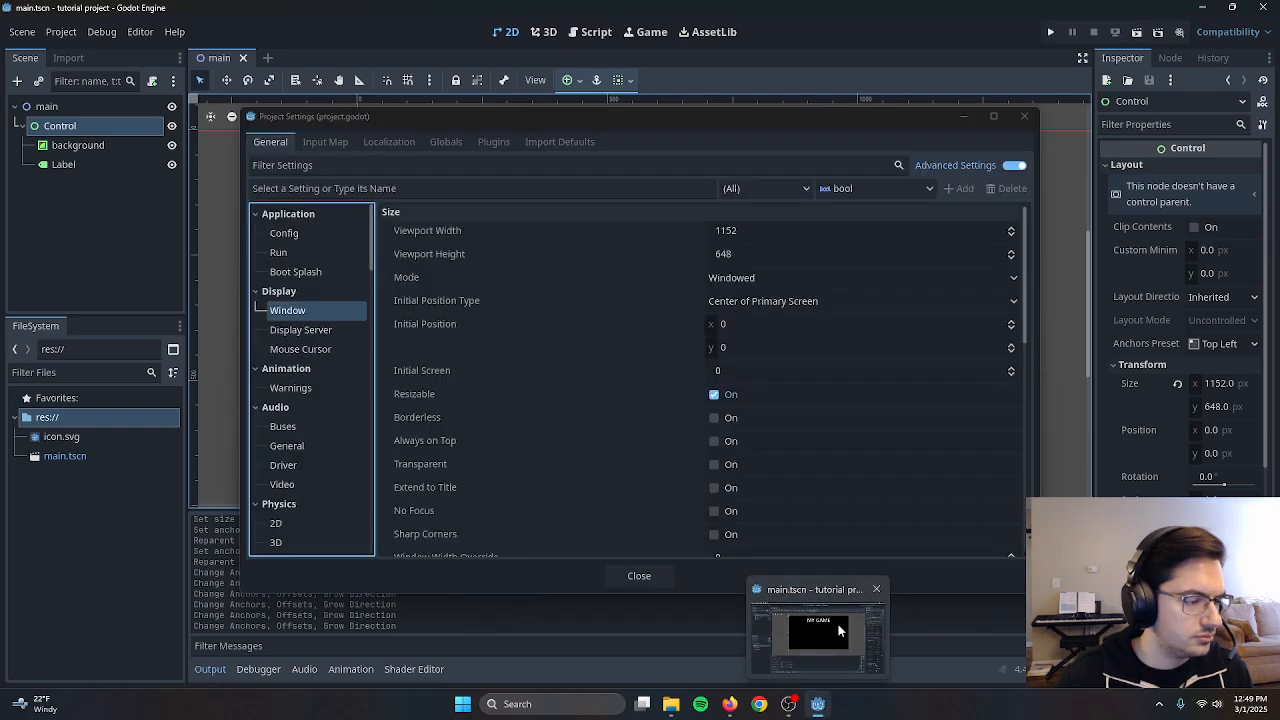
{"action": "left_click", "coordinate": [638, 576]}
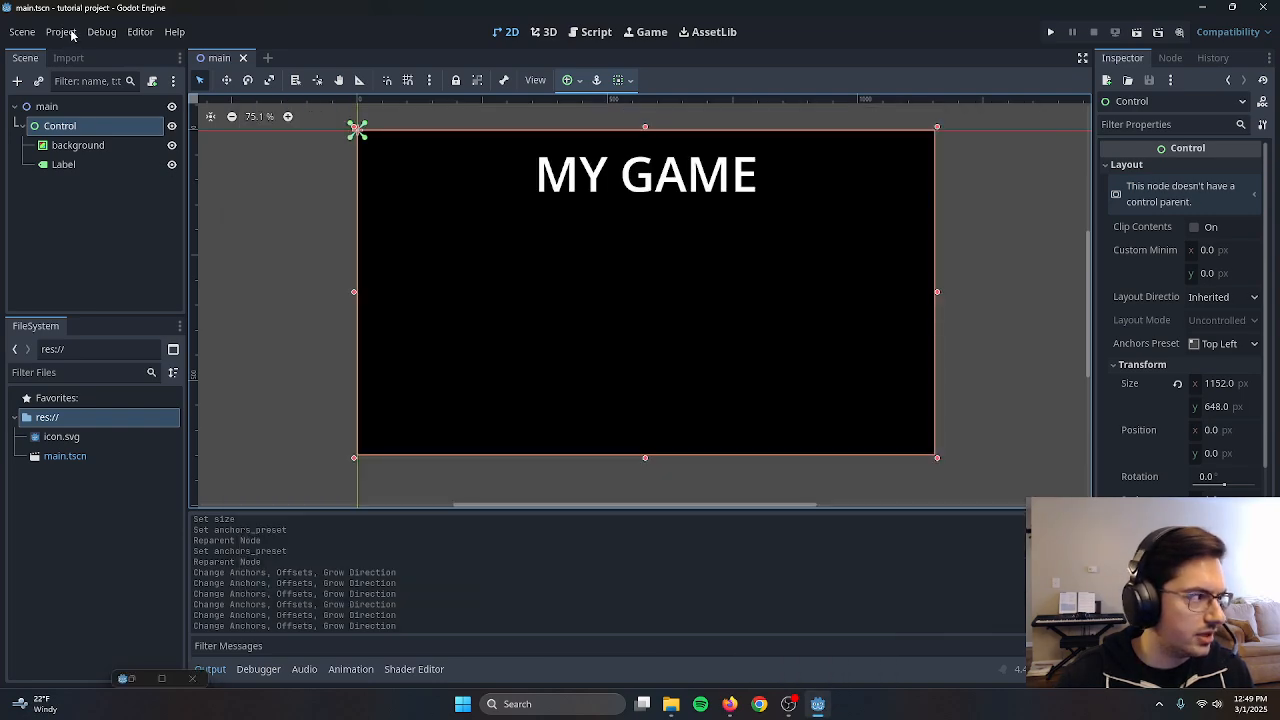
{"action": "left_click", "coordinate": [818, 704]}
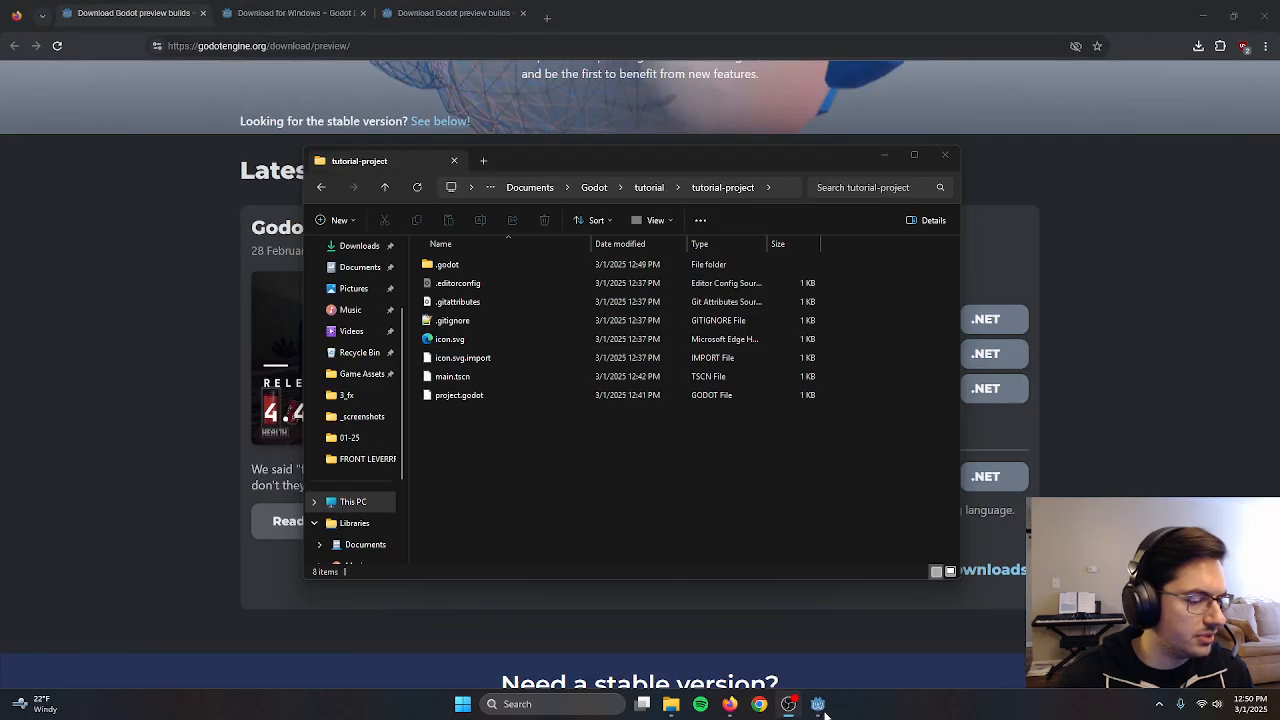
{"action": "left_click", "coordinate": [822, 708]}
{"action": "left_click", "coordinate": [635, 576]}
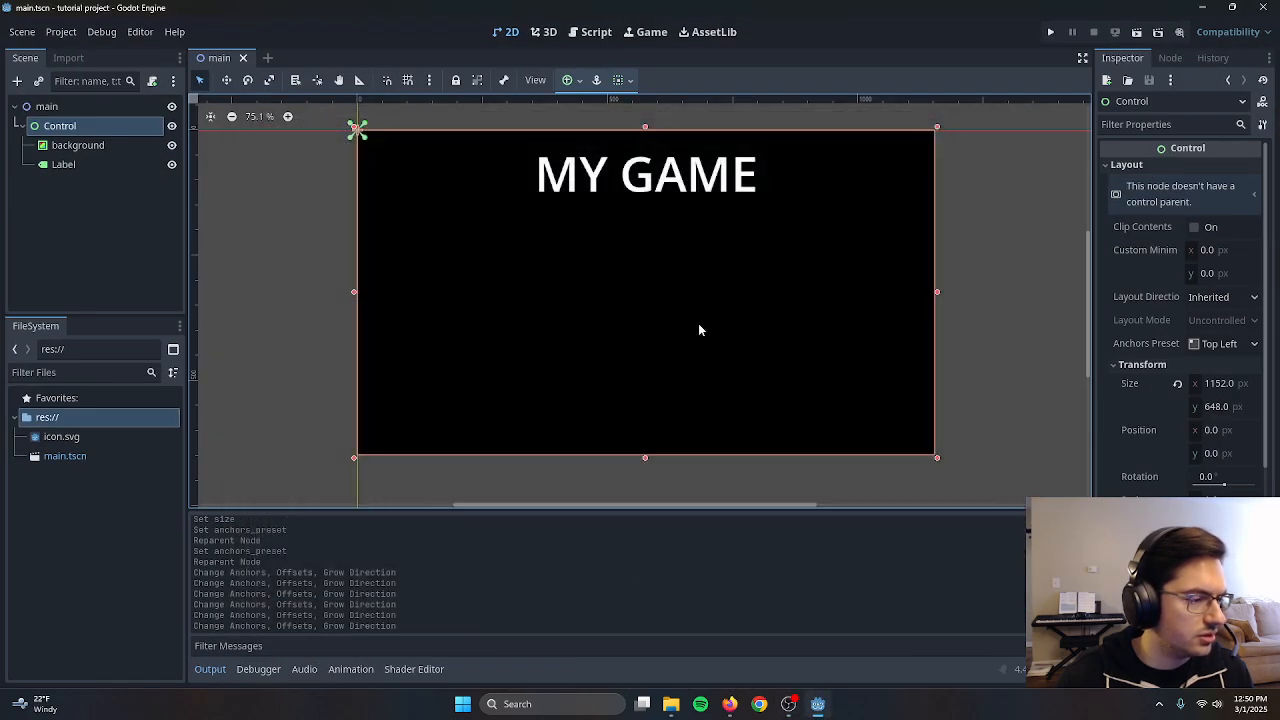
Try the Full Rect anchor preset on the Control node and undo the change
{"action": "left_click", "coordinate": [77, 149]}
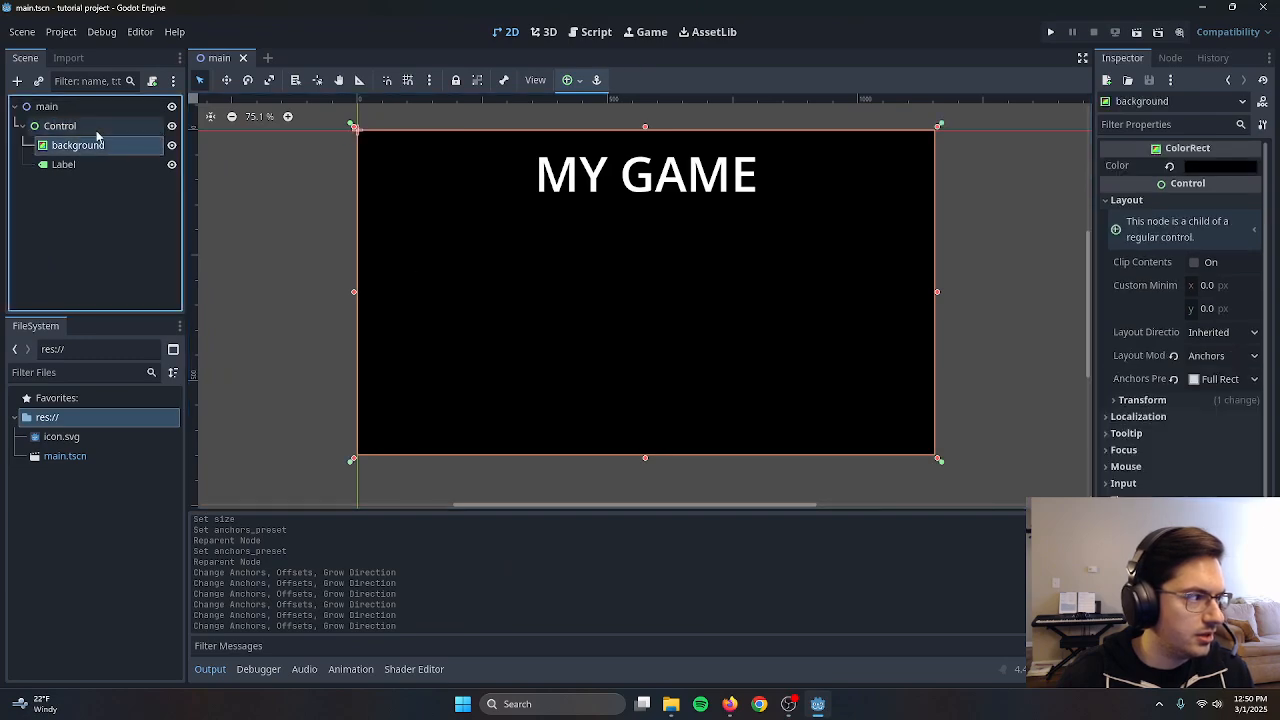
{"action": "left_click", "coordinate": [92, 128]}
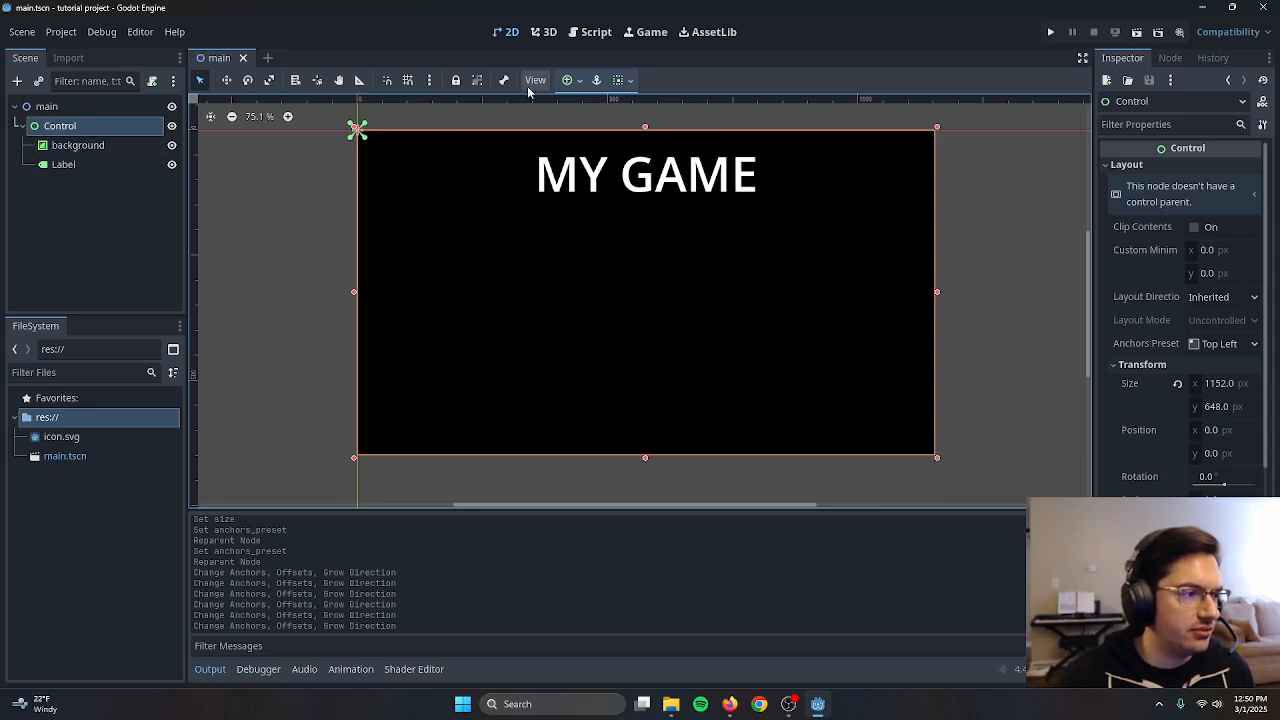
{"action": "left_click", "coordinate": [571, 83]}
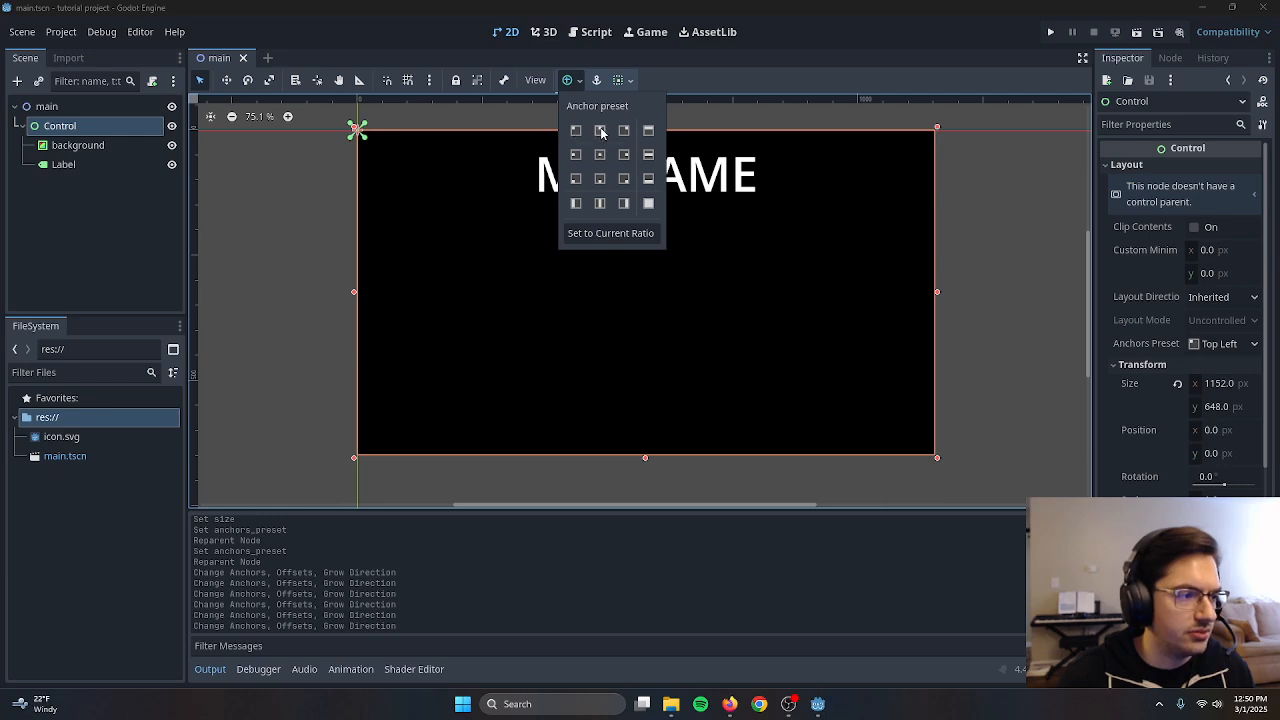
{"action": "left_click", "coordinate": [850, 3]}
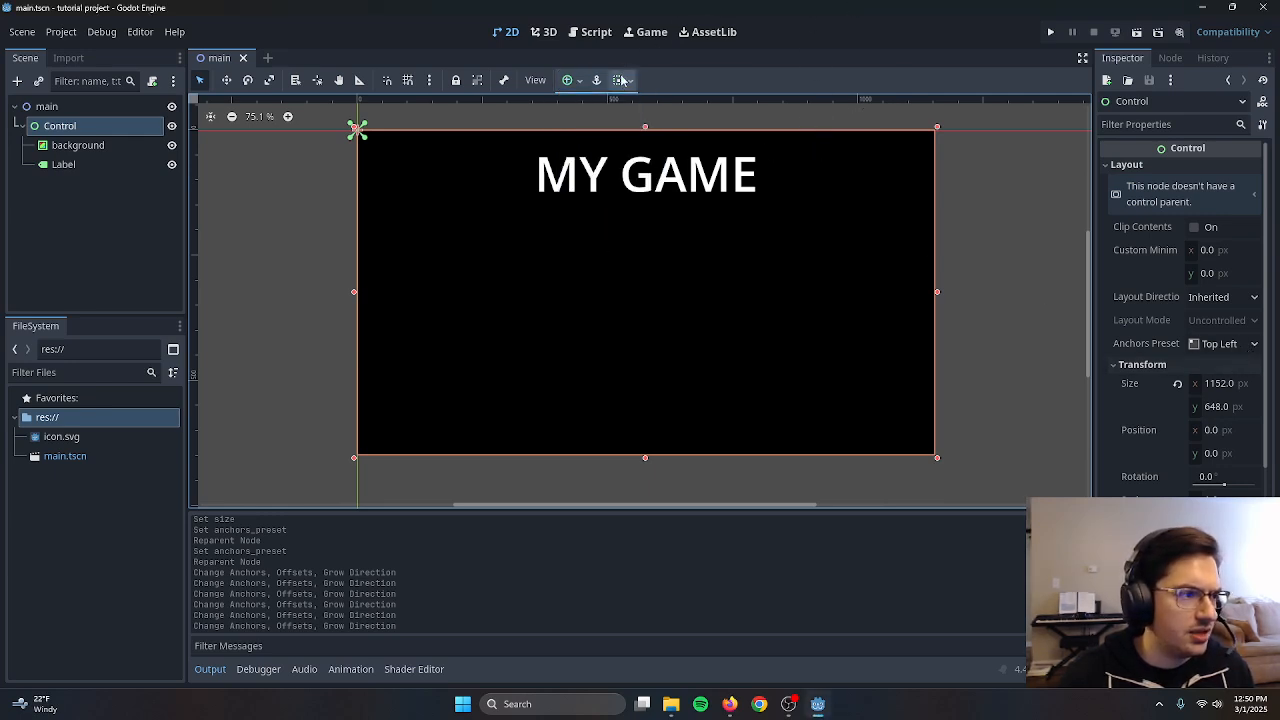
{"action": "left_click", "coordinate": [571, 80]}
{"action": "left_click", "coordinate": [648, 203]}
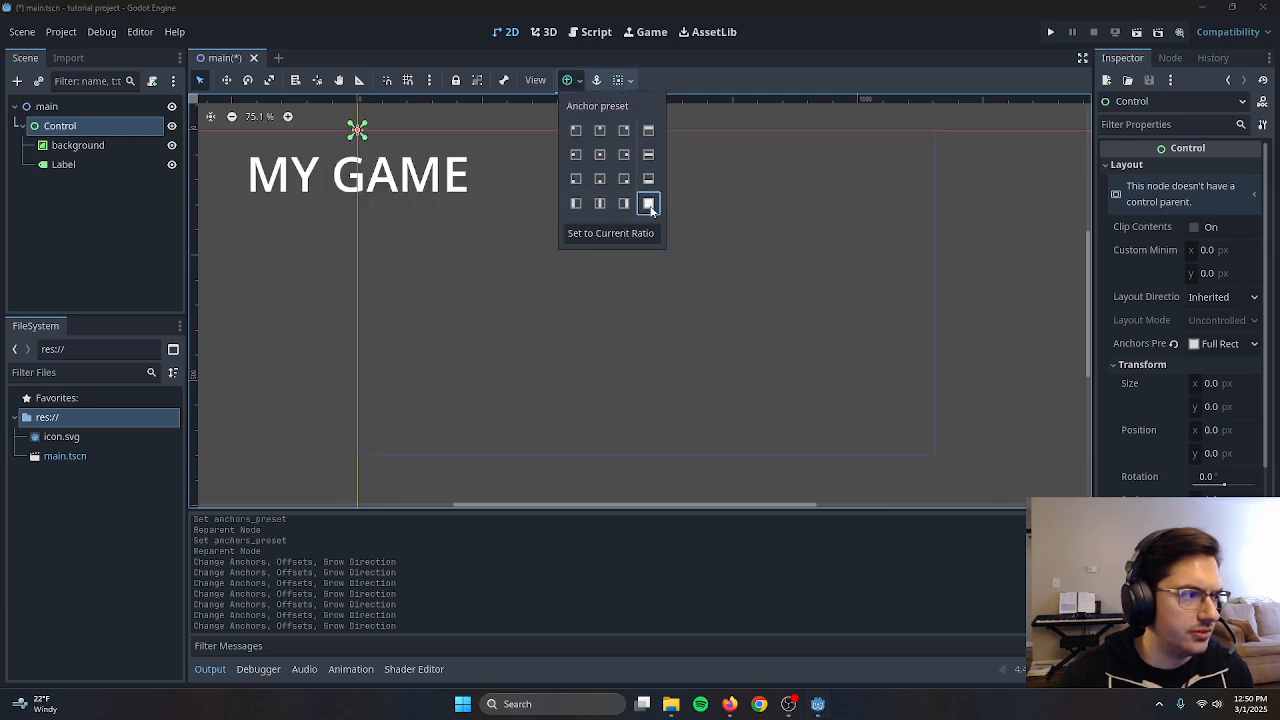
{"action": "left_click", "coordinate": [967, 252]}
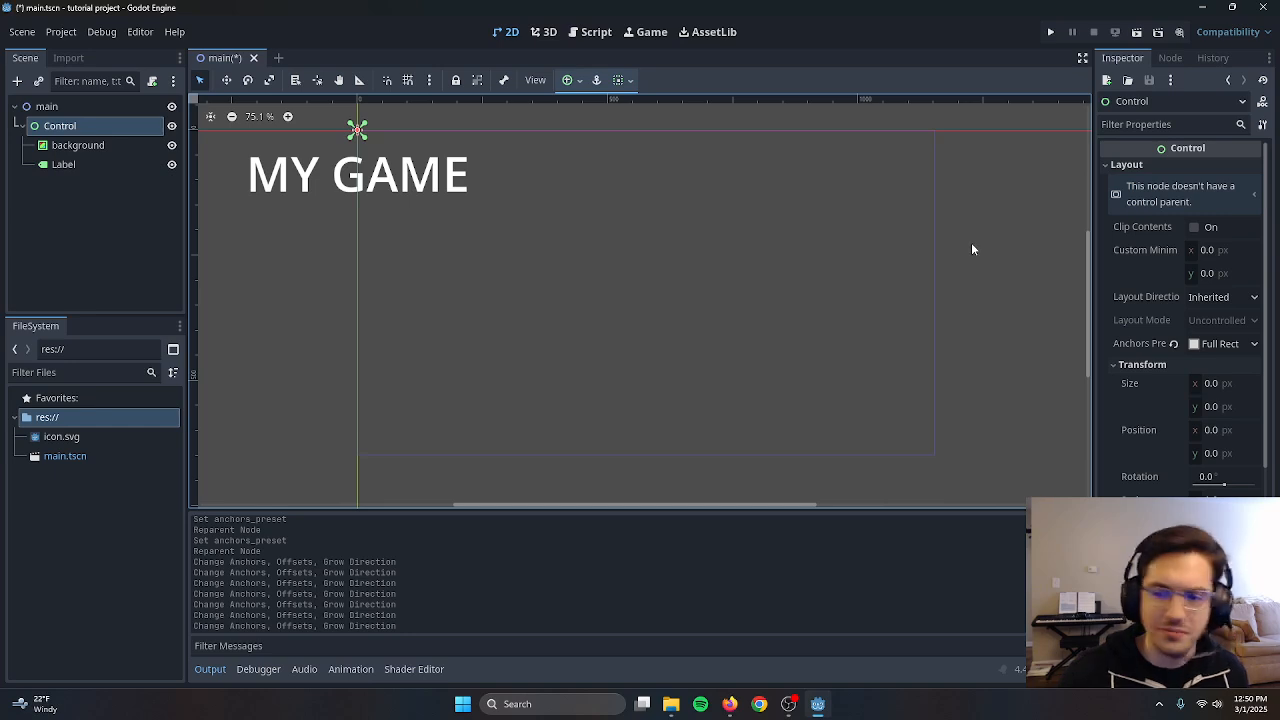
{"action": "key", "text": "ctrl+z"}
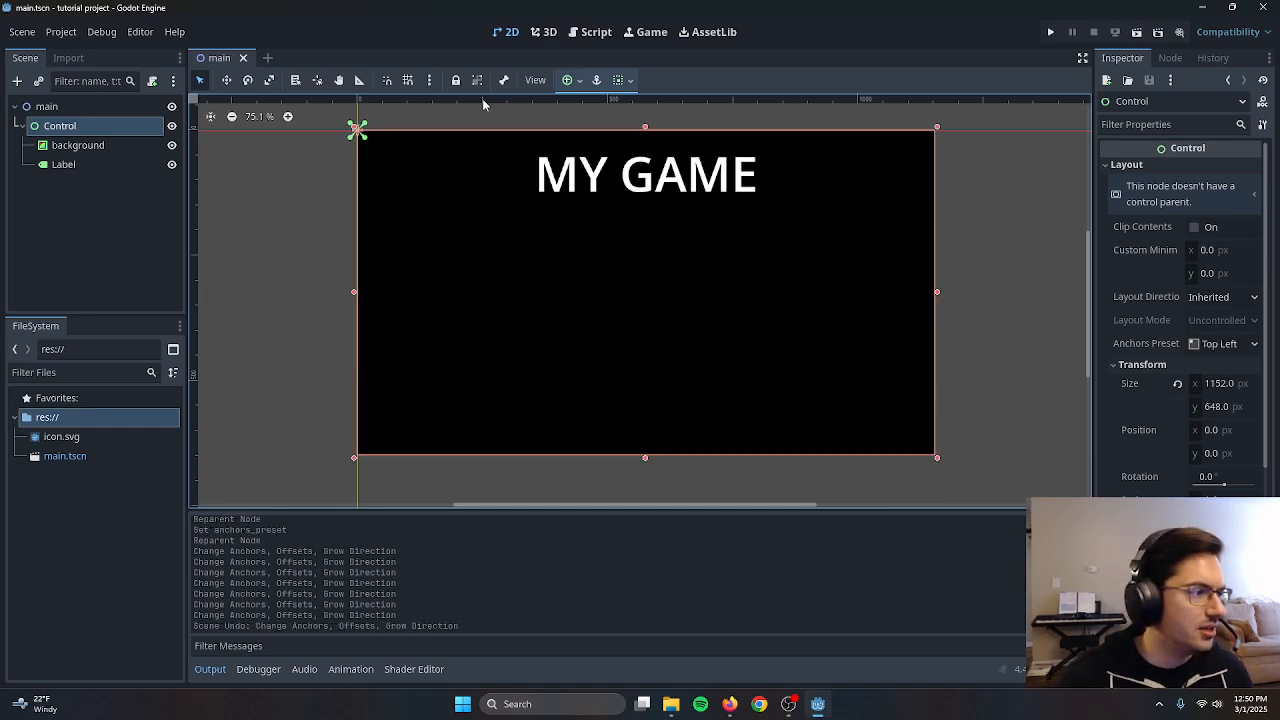
Compare the layout and anchor preset properties of the background, Label and Control nodes
{"action": "left_click", "coordinate": [80, 145]}
{"action": "left_click", "coordinate": [62, 126]}
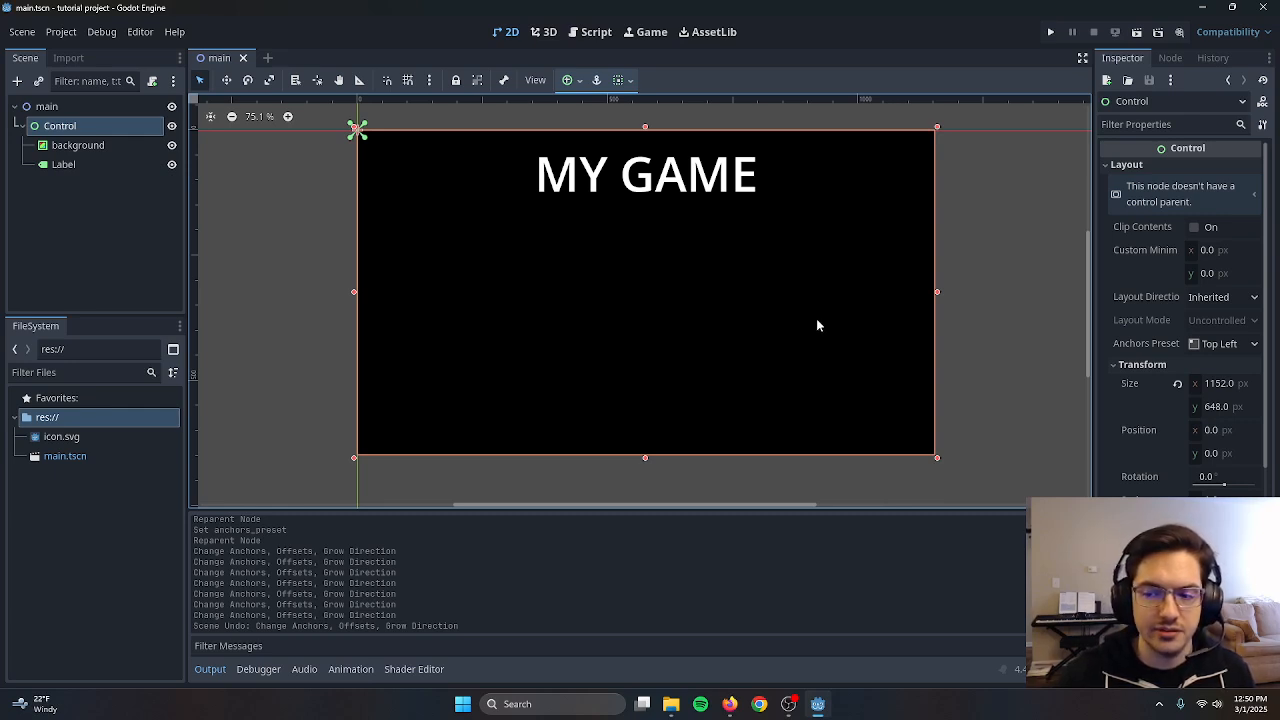
{"action": "left_click", "coordinate": [78, 147]}
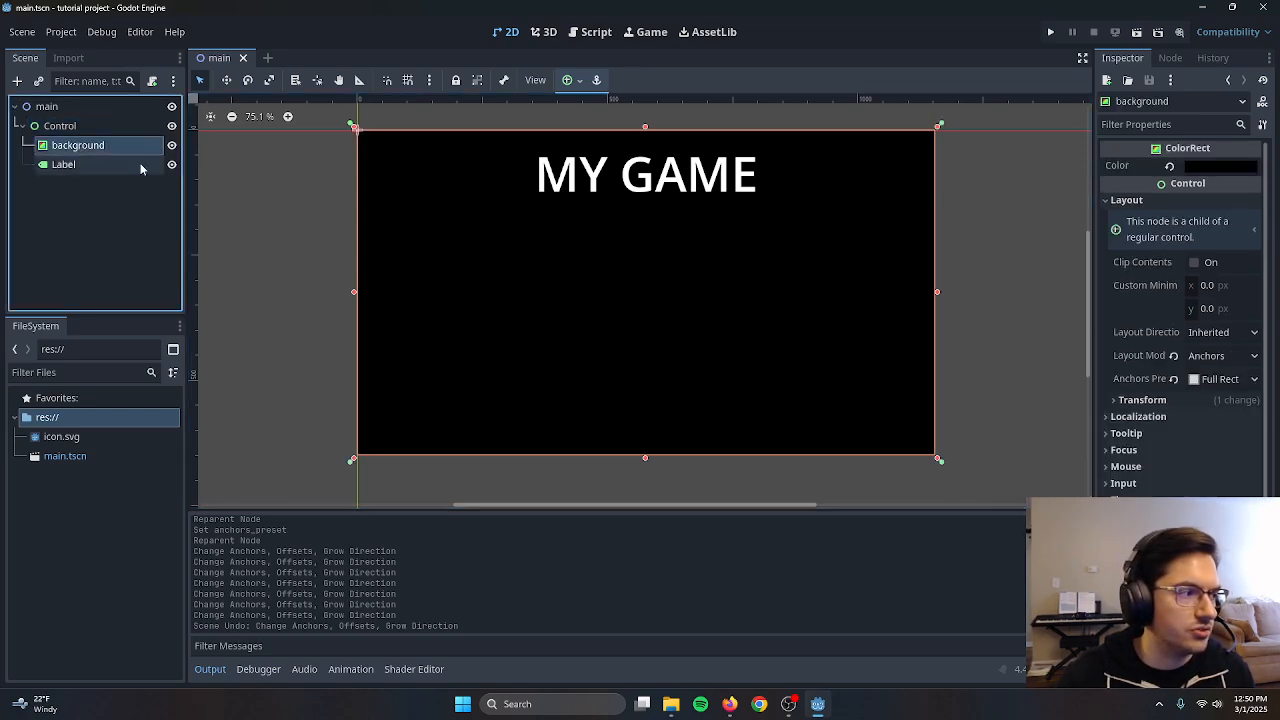
{"action": "left_click", "coordinate": [83, 165]}
{"action": "left_click", "coordinate": [84, 147]}
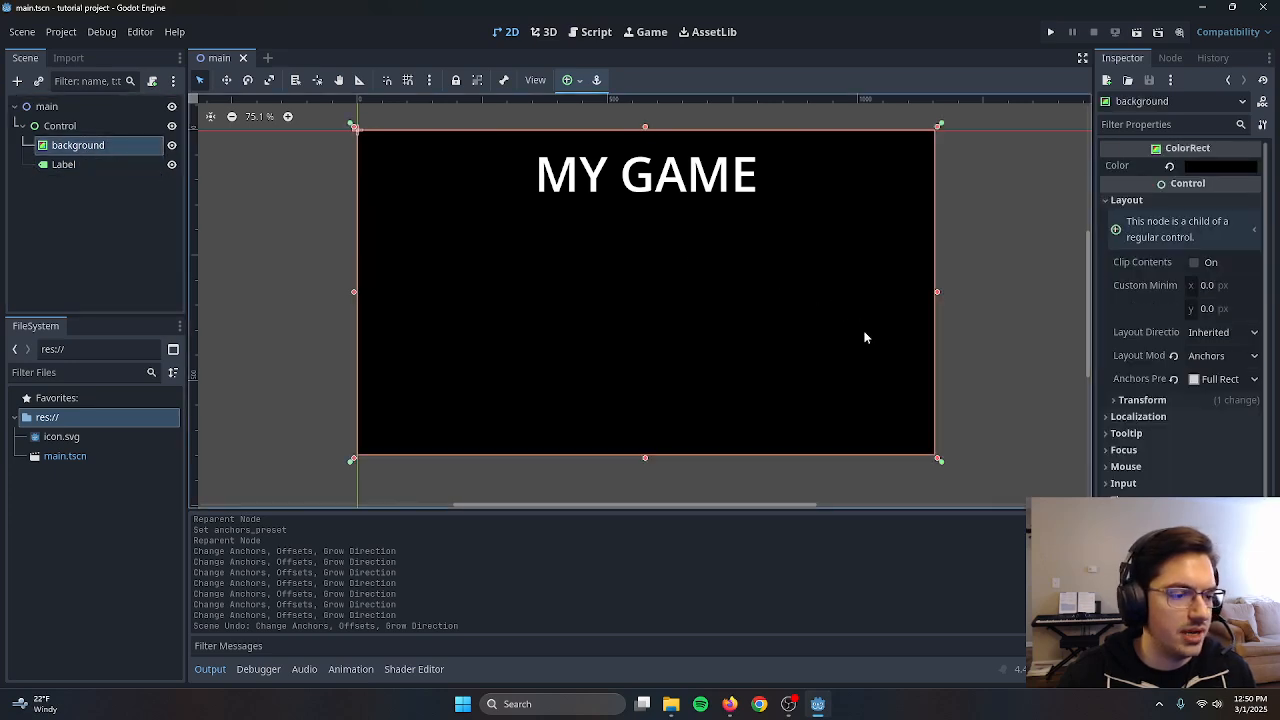
{"action": "left_click", "coordinate": [1227, 381]}
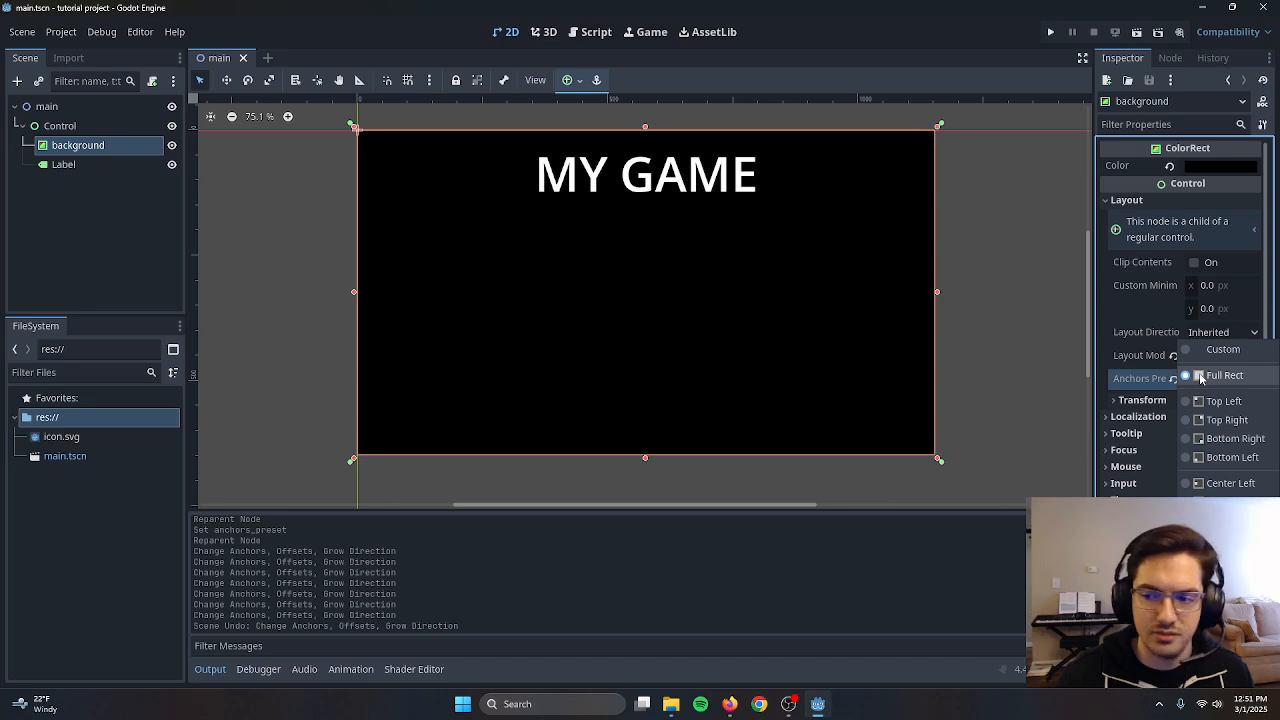
{"action": "left_click", "coordinate": [70, 136]}
{"action": "left_click", "coordinate": [70, 130]}
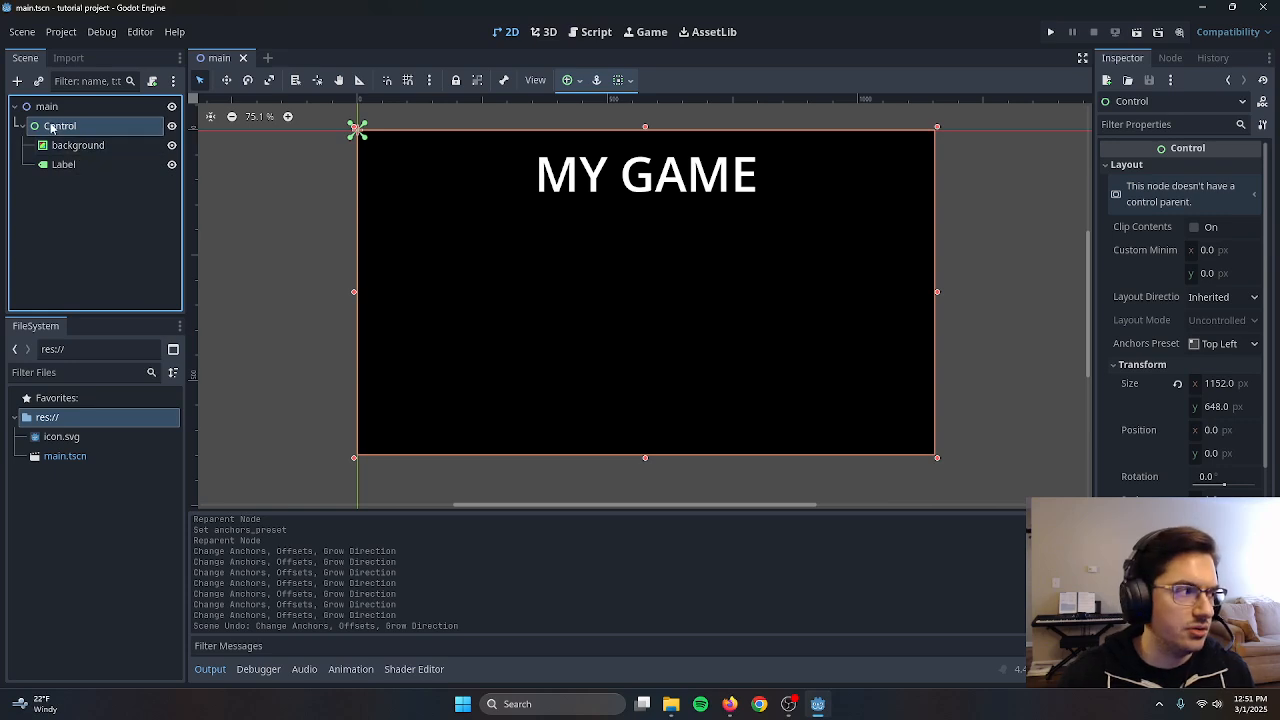
Examine the main root node's properties and available node actions, and compare them with the Control node's
{"action": "left_click", "coordinate": [71, 106]}
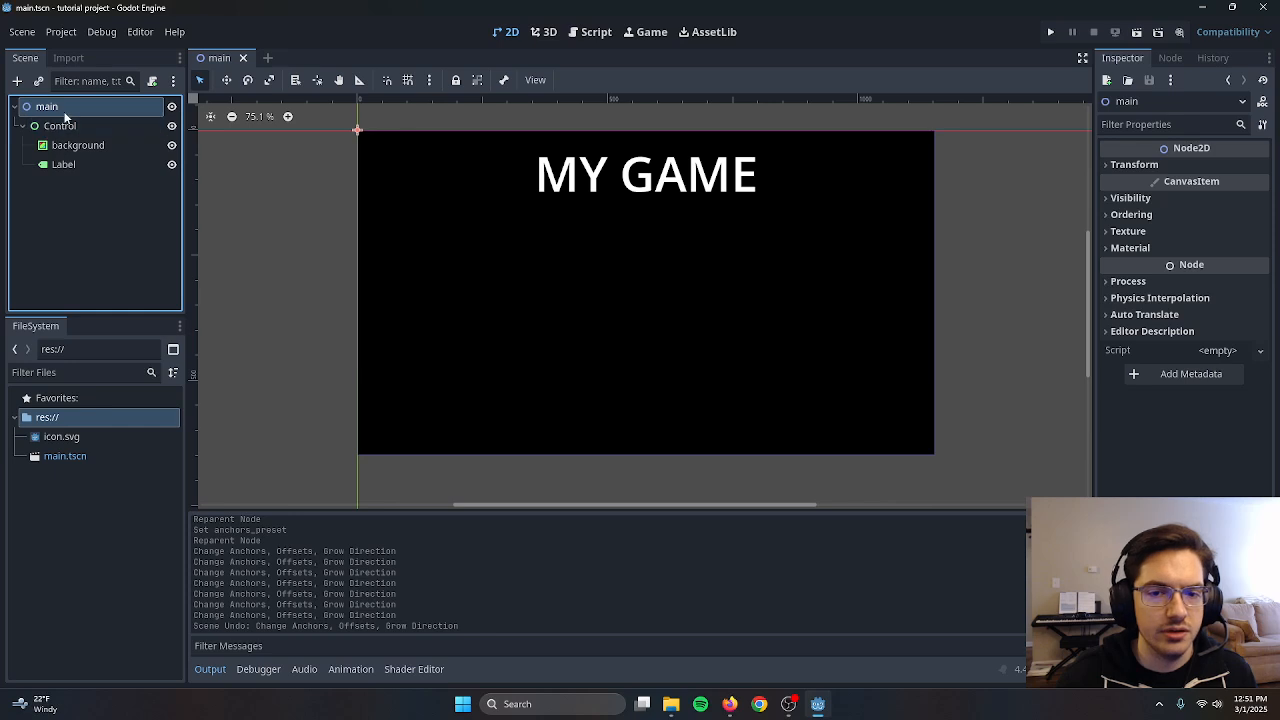
{"action": "right_click", "coordinate": [64, 112]}
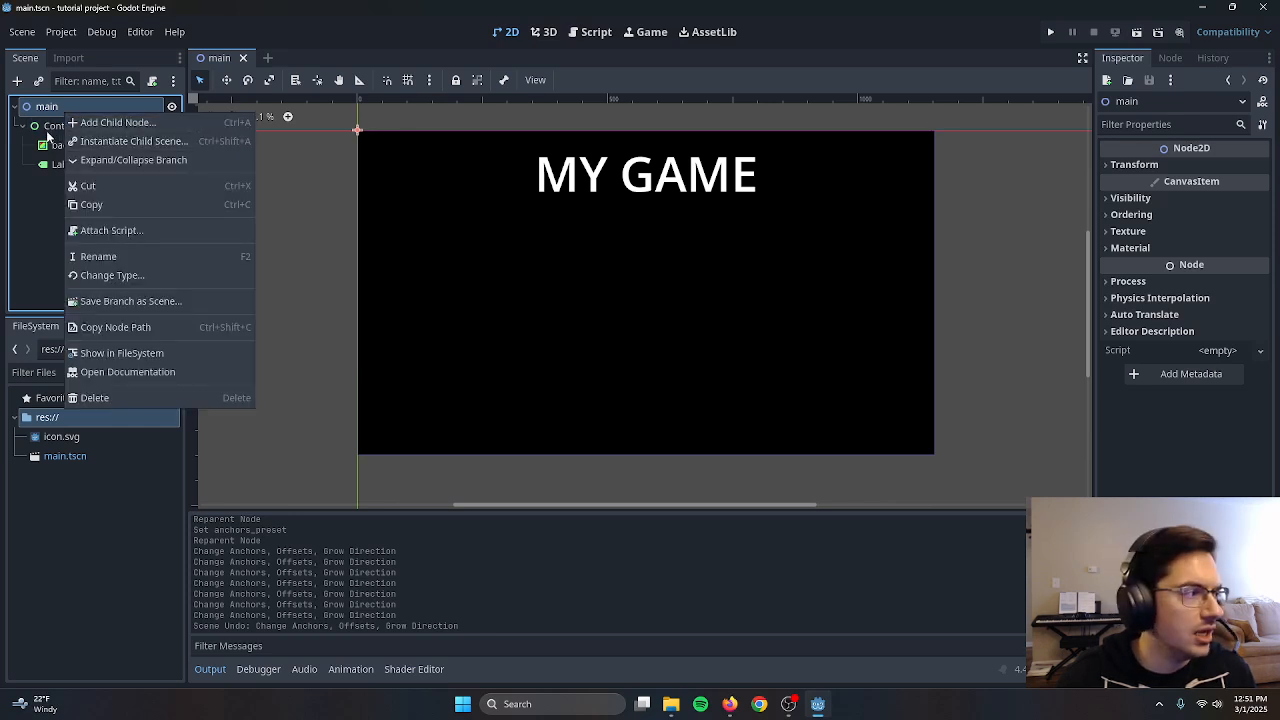
{"action": "left_click", "coordinate": [47, 135]}
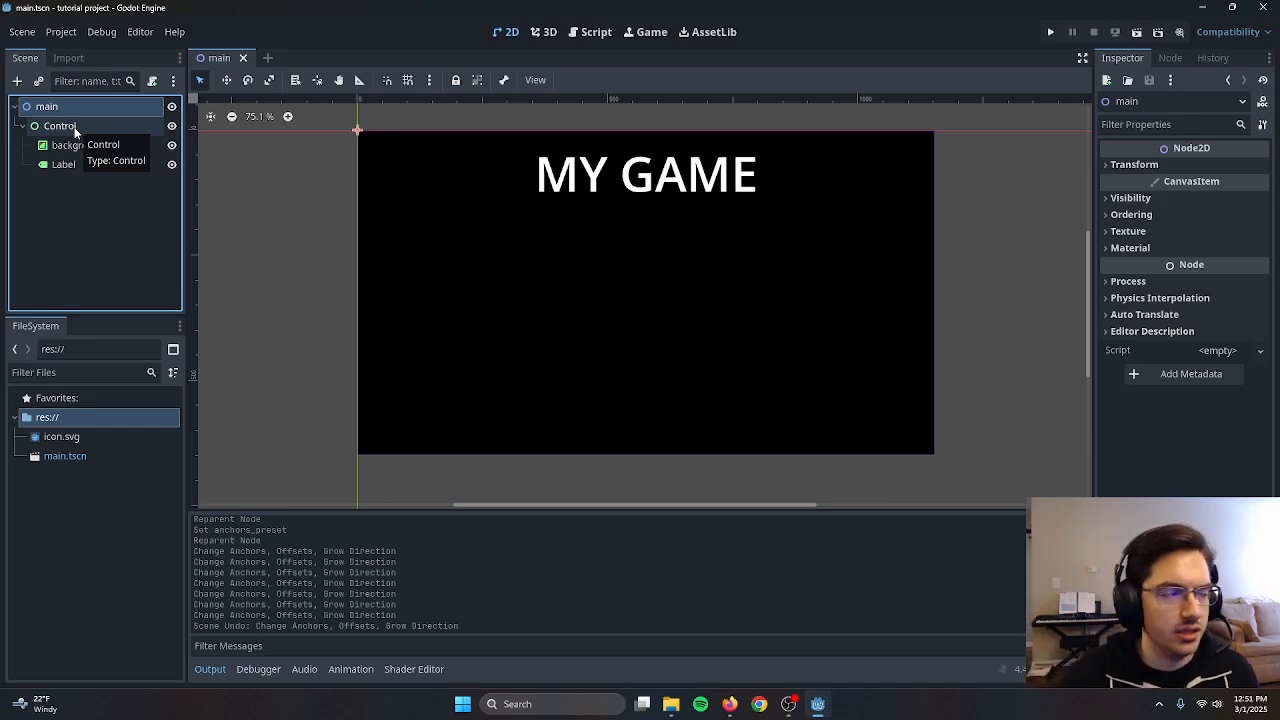
{"action": "left_click", "coordinate": [75, 129]}
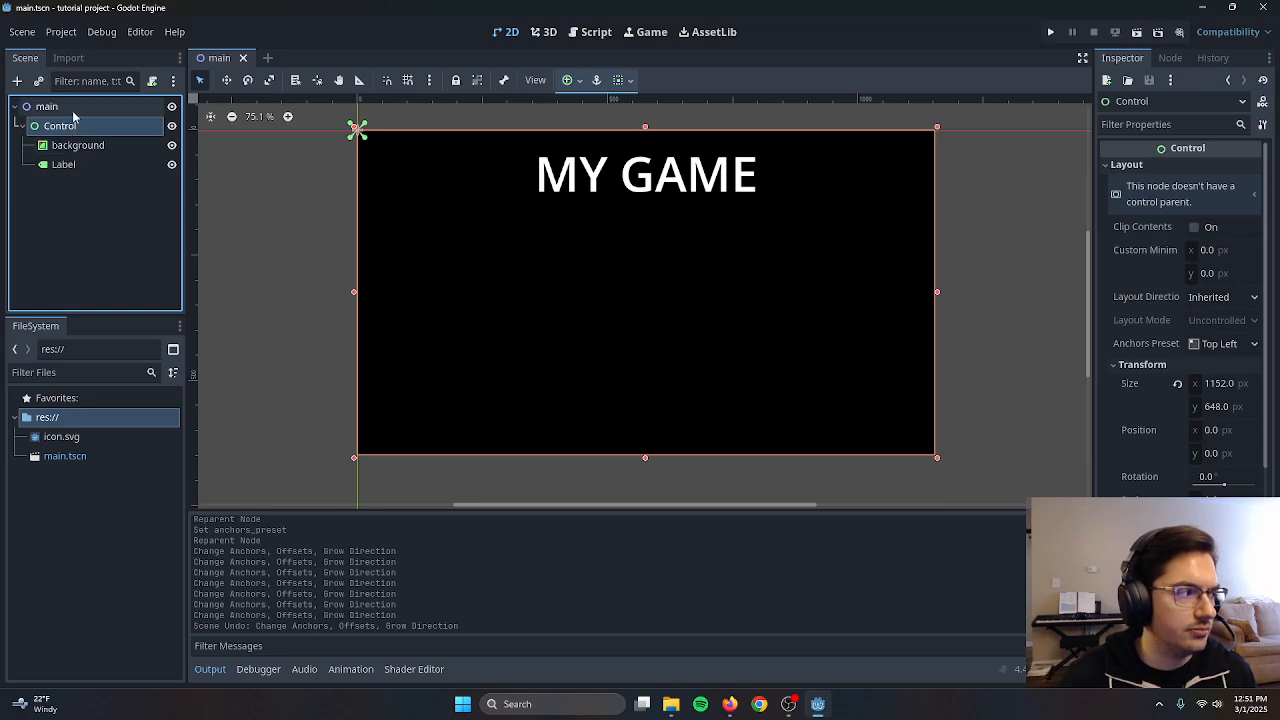
{"action": "left_click", "coordinate": [68, 108]}
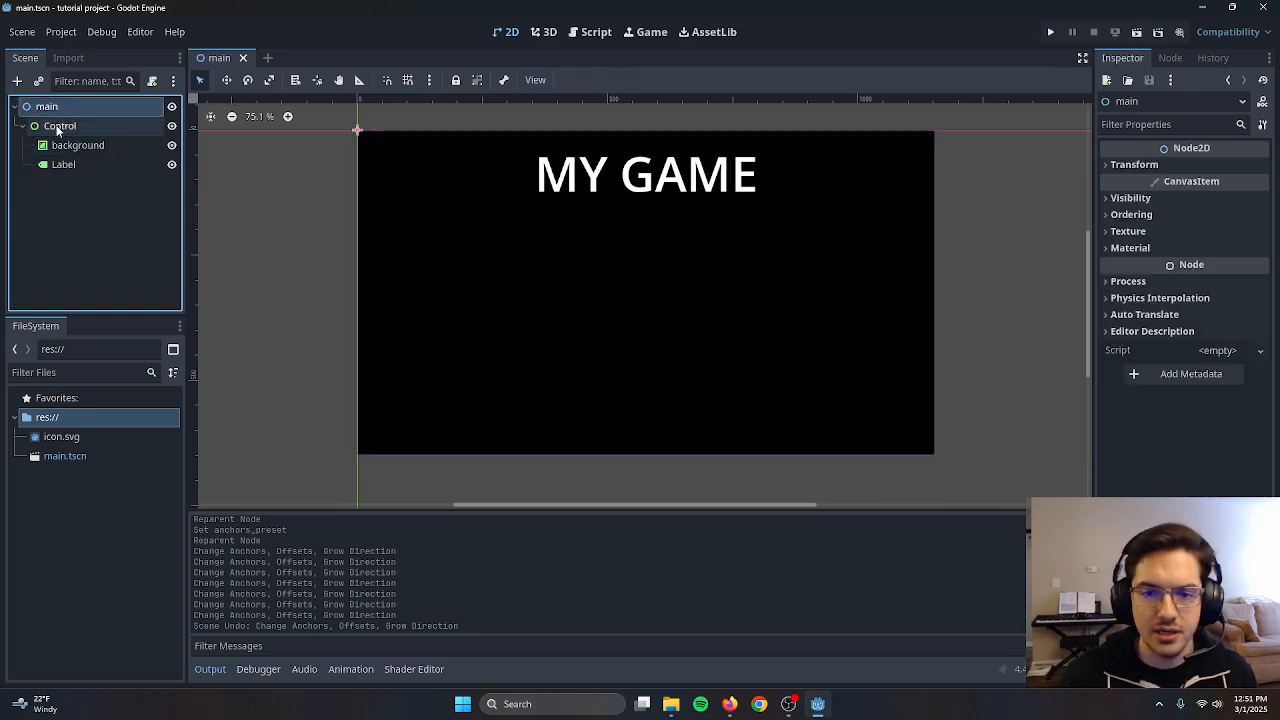
{"action": "left_click", "coordinate": [69, 130]}
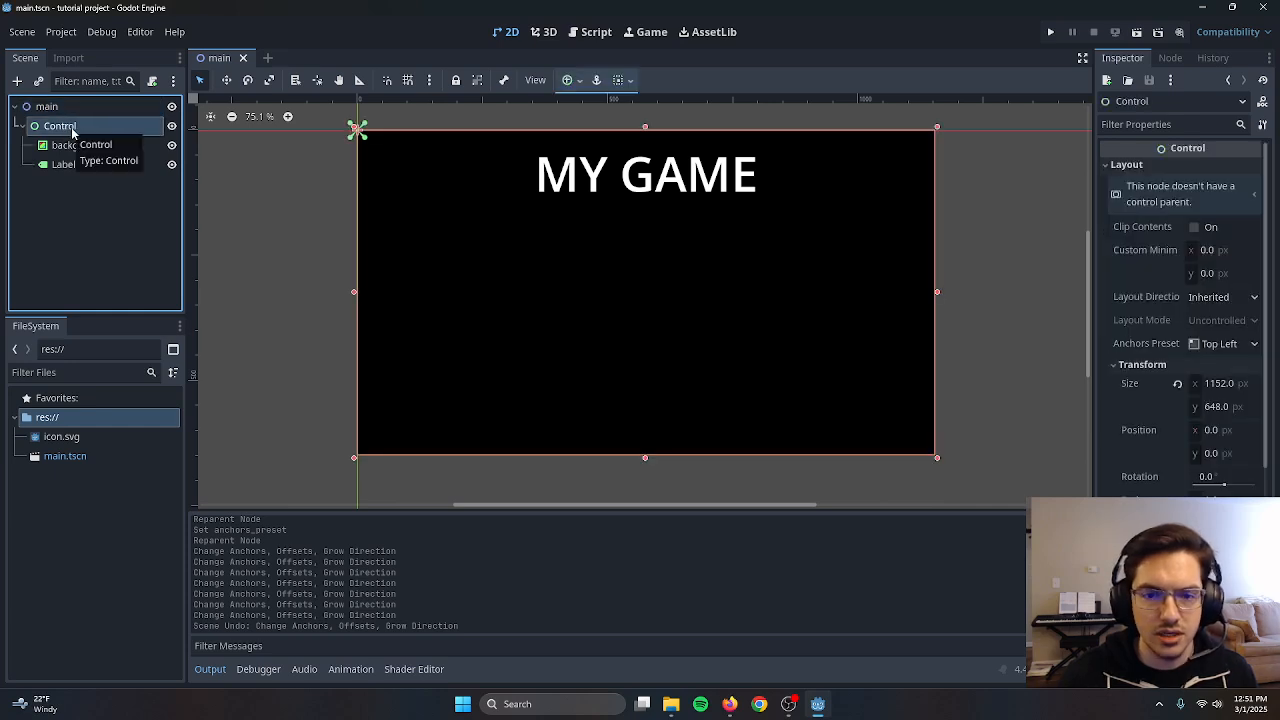
Review the Inspector properties of the background and Label child nodes against those of their parent Control node
{"action": "left_click", "coordinate": [72, 145]}
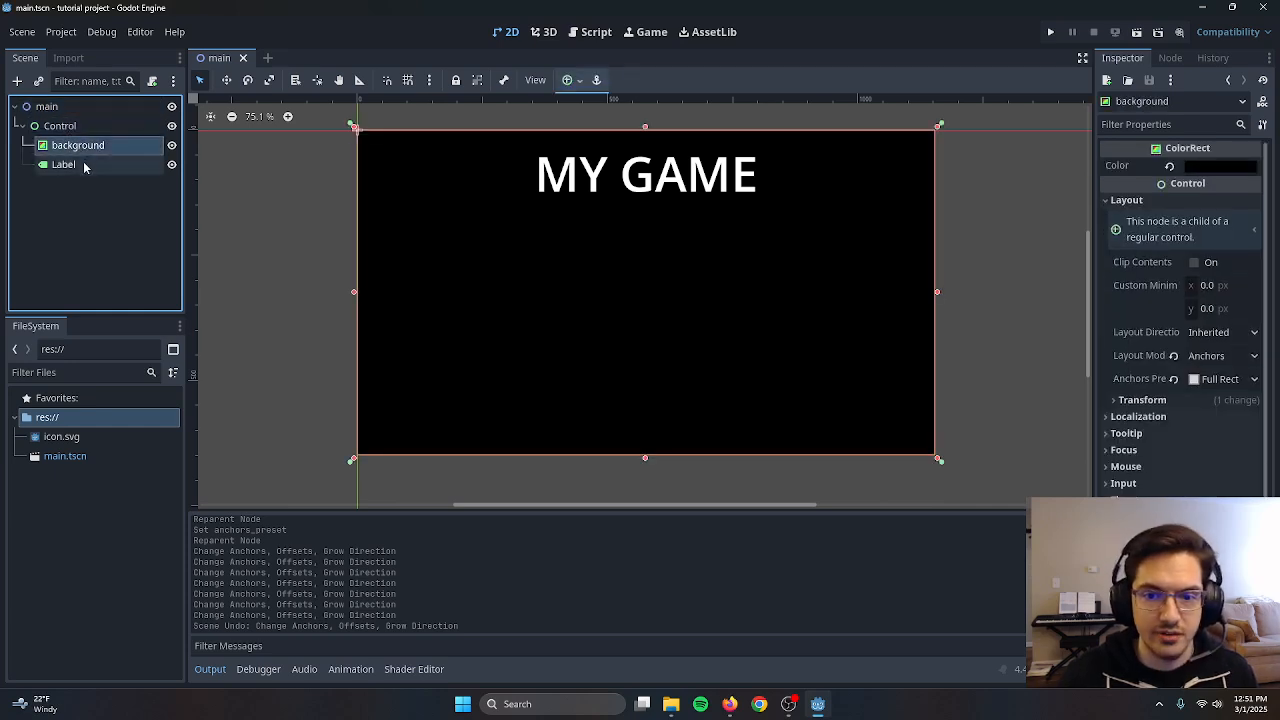
{"action": "left_click", "coordinate": [85, 166]}
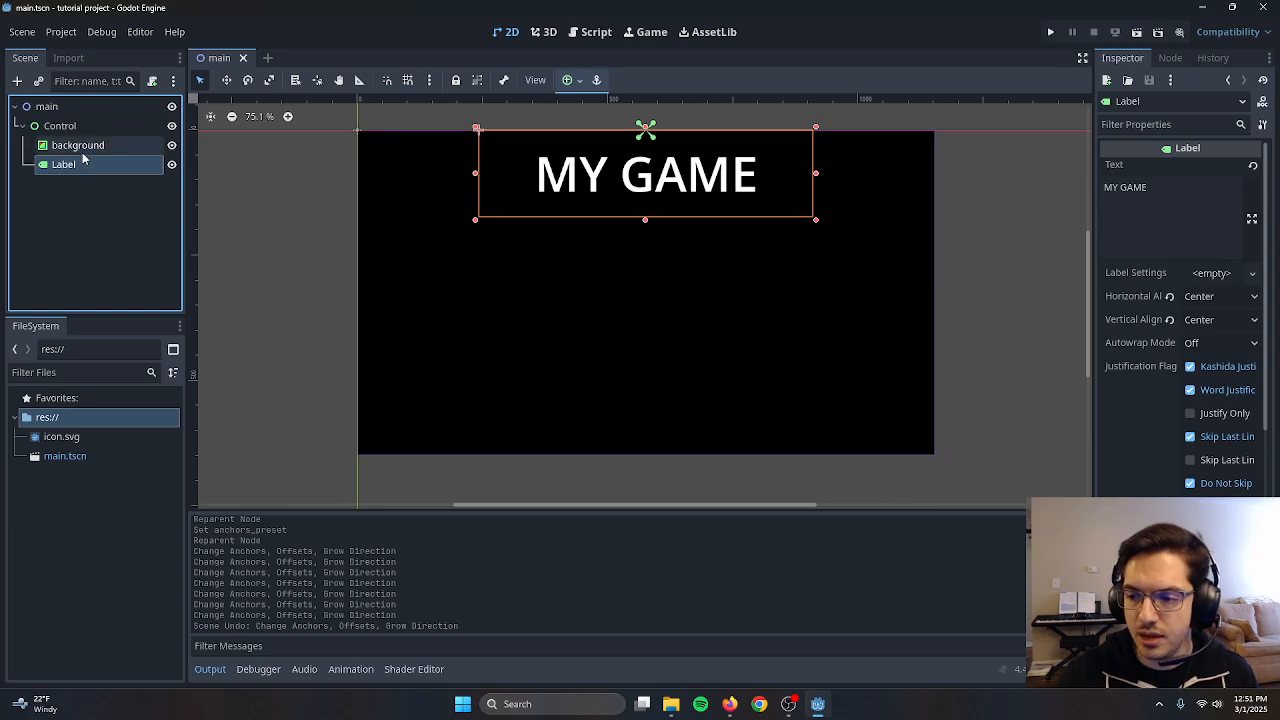
{"action": "left_click", "coordinate": [76, 148]}
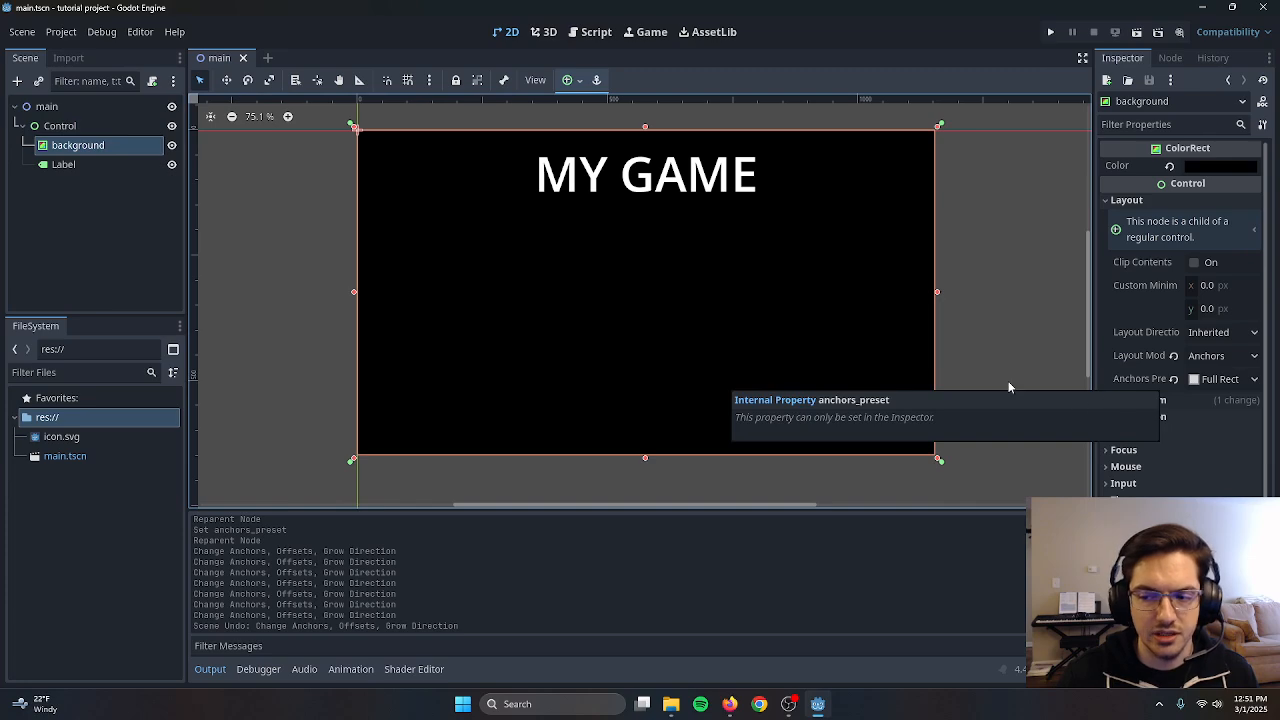
{"action": "left_click", "coordinate": [77, 131]}
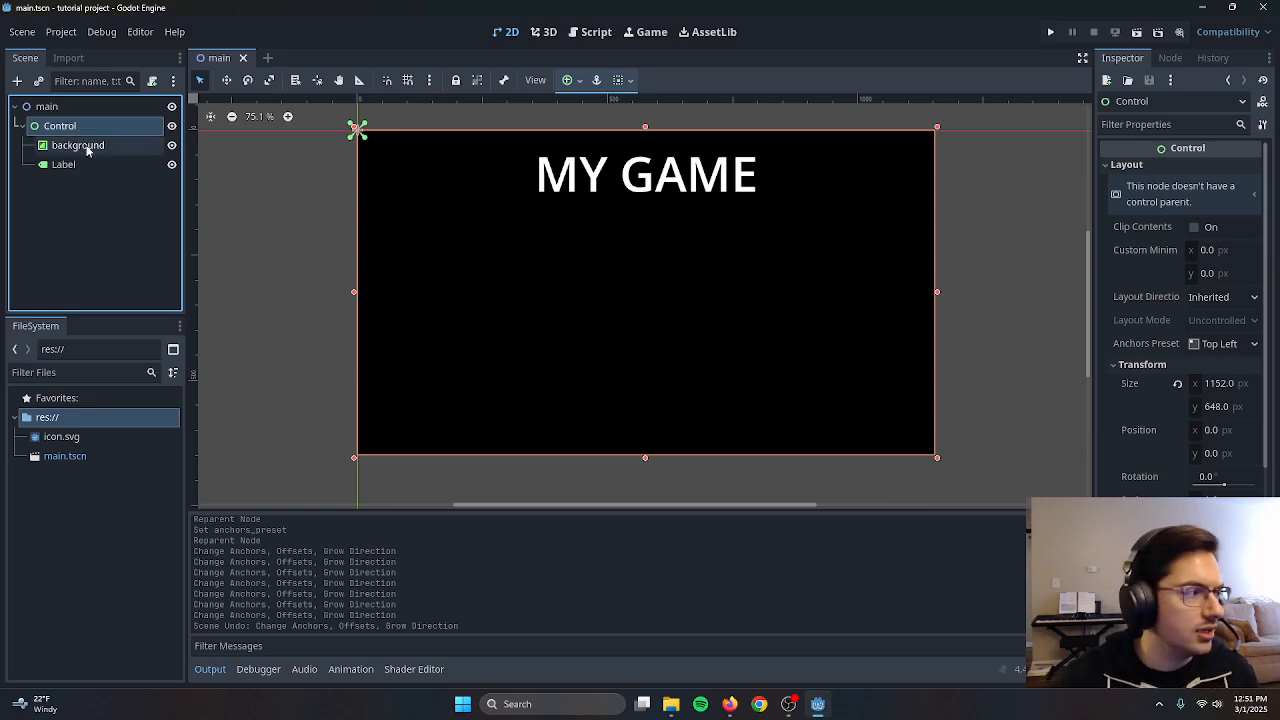
{"action": "left_click", "coordinate": [82, 145]}
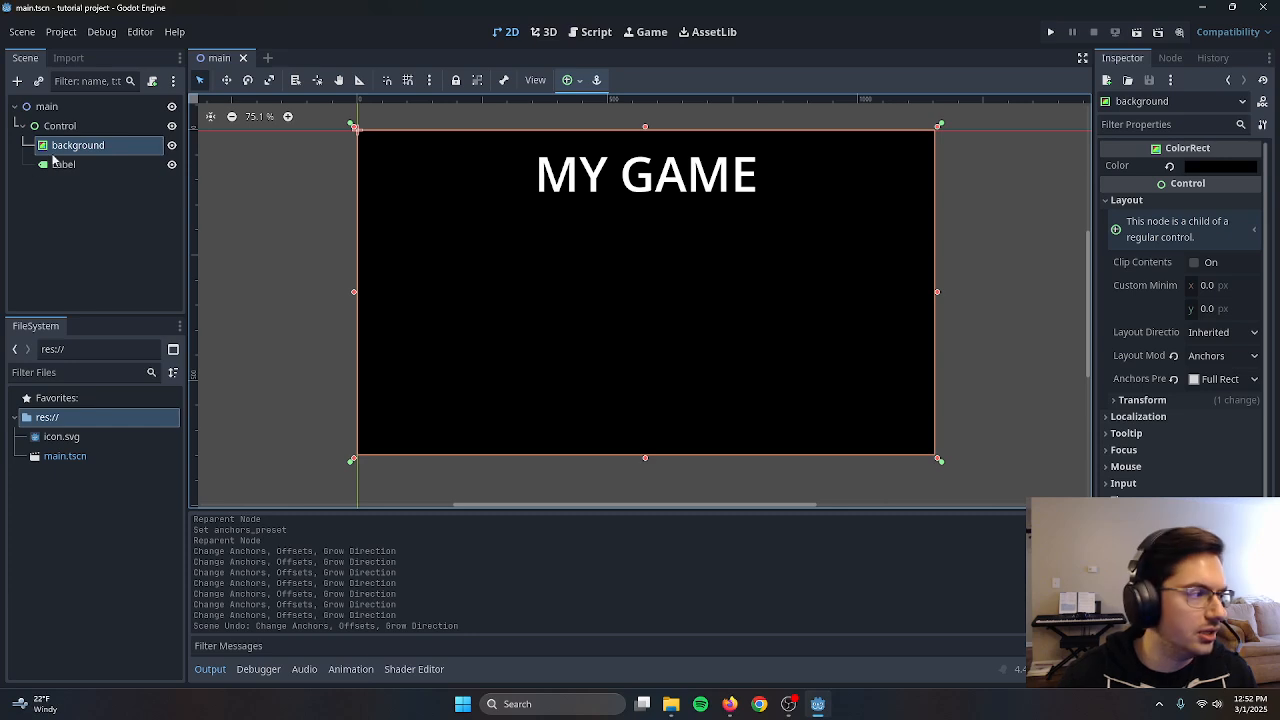
{"action": "left_click", "coordinate": [83, 166]}
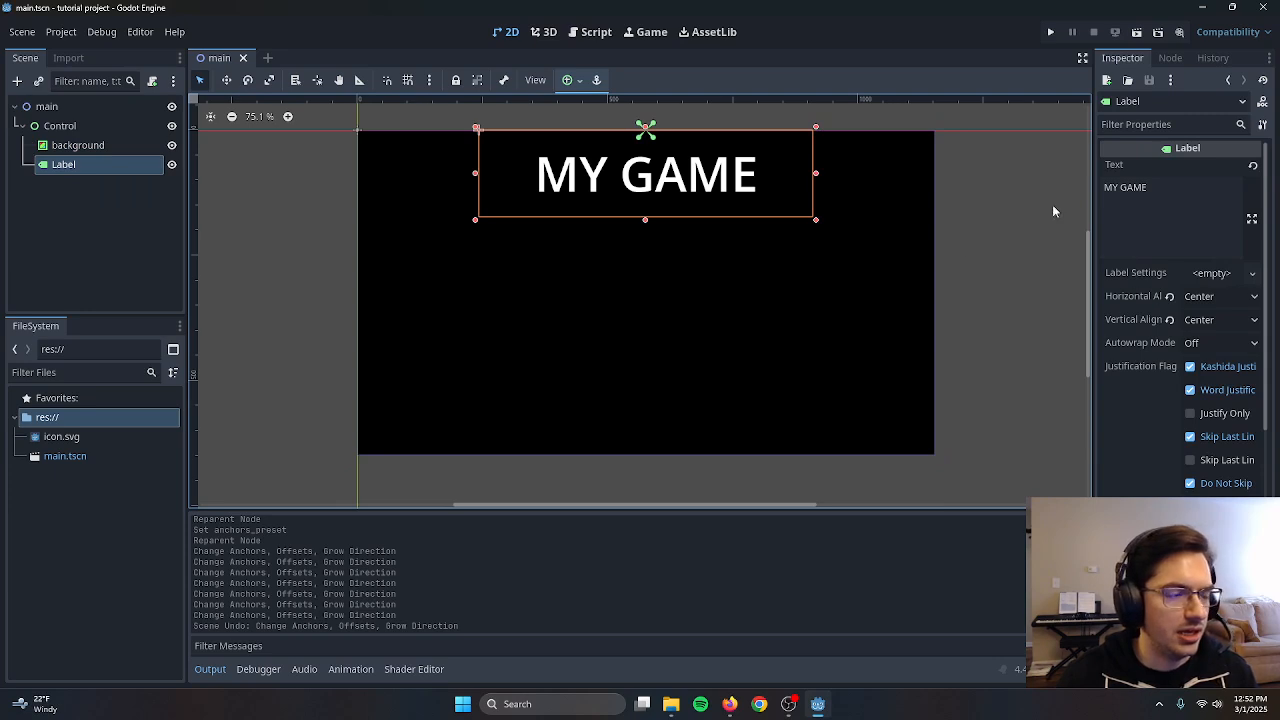
Try the Center anchor preset on the MY GAME label, set it back to Center Top, and save the scene
{"action": "left_click", "coordinate": [579, 81]}
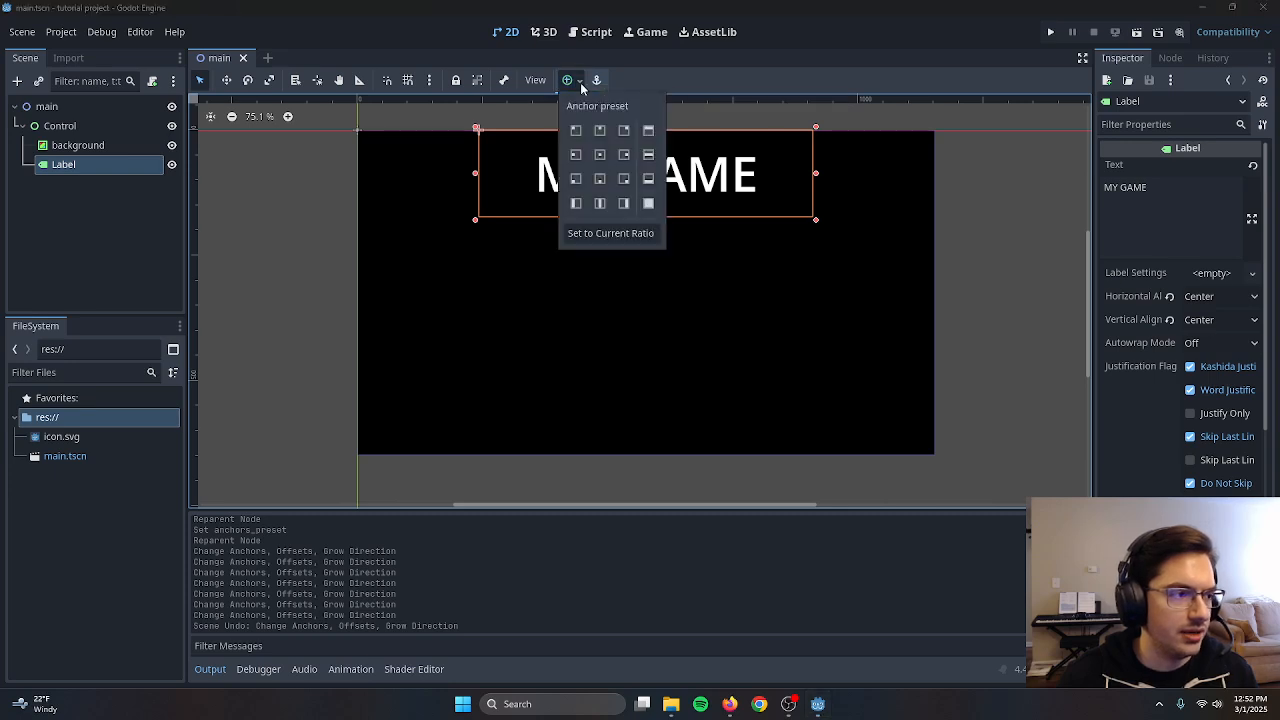
{"action": "left_click", "coordinate": [600, 154]}
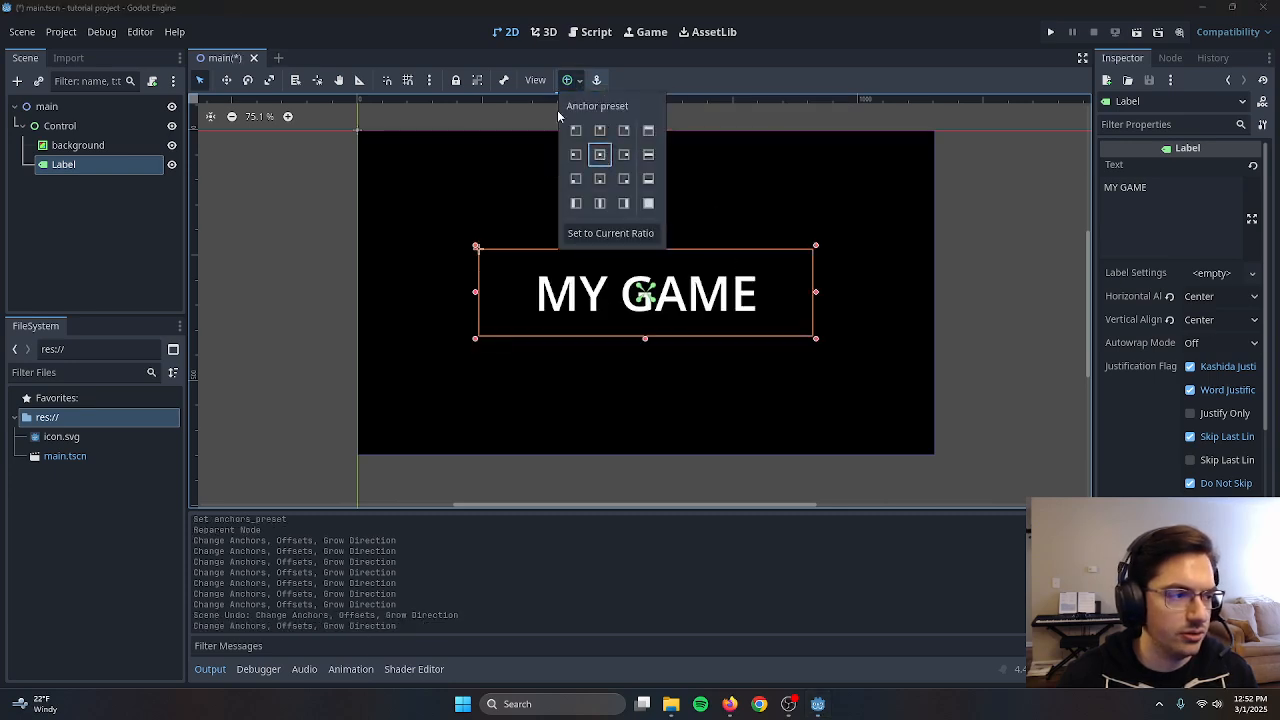
{"action": "left_click", "coordinate": [600, 130]}
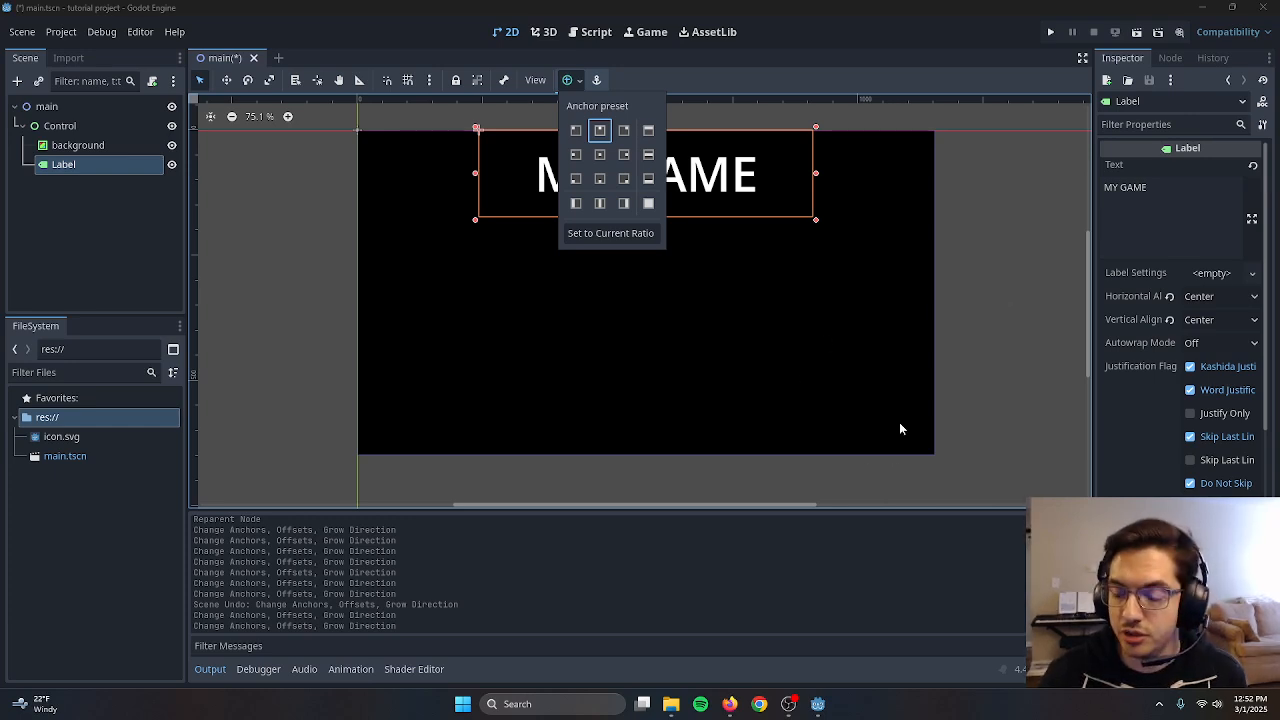
{"action": "left_click", "coordinate": [1017, 385]}
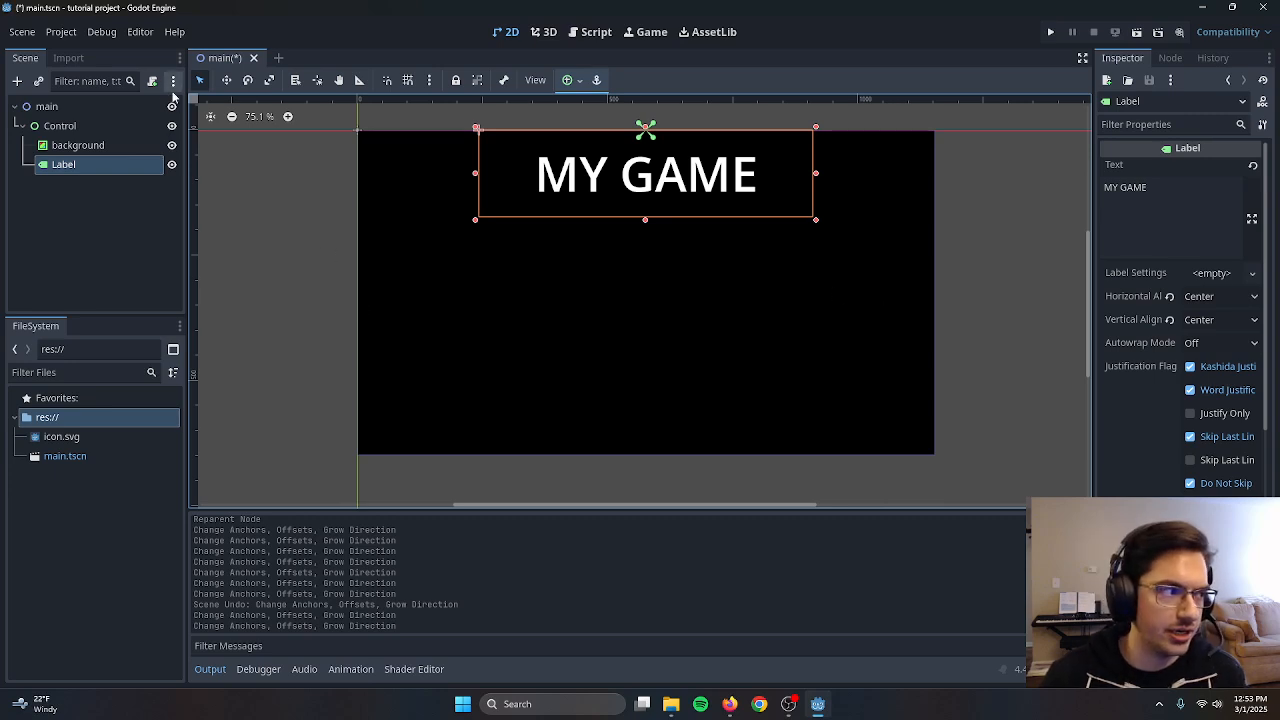
{"action": "left_click", "coordinate": [24, 34]}
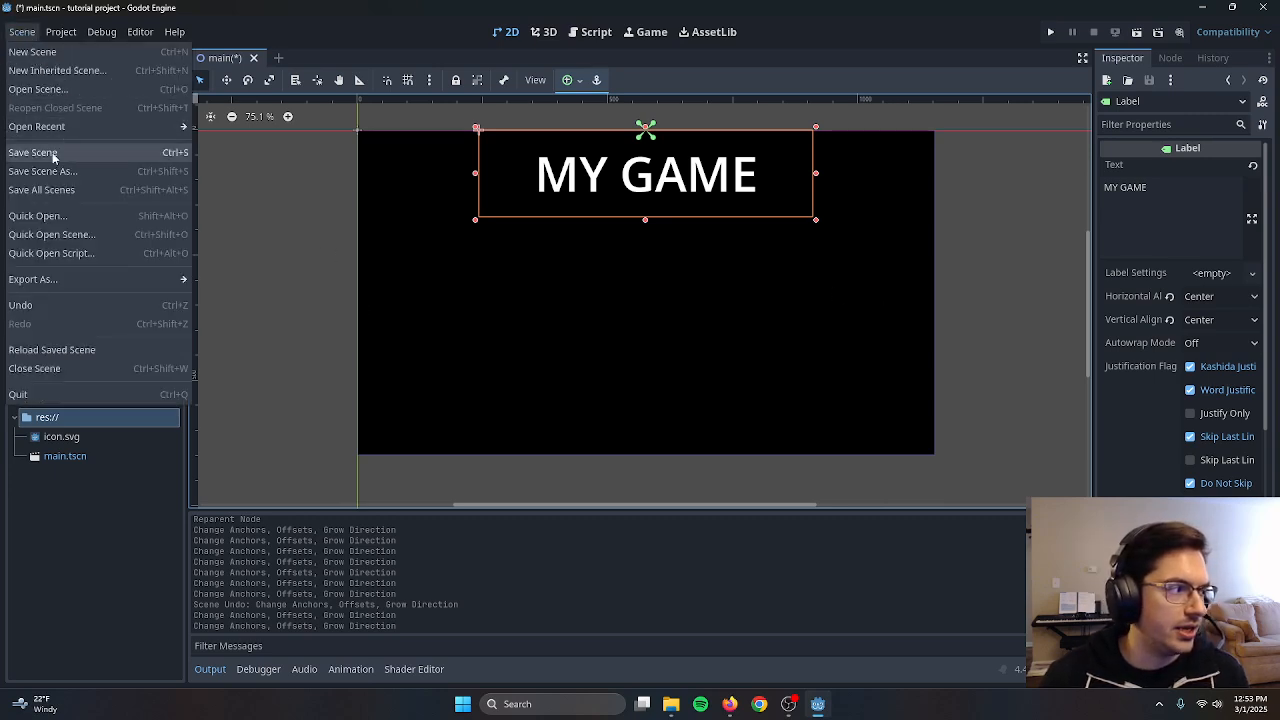
{"action": "left_click", "coordinate": [52, 152]}
Review the Stretch options for the display window in the project settings
{"action": "left_click", "coordinate": [61, 32]}
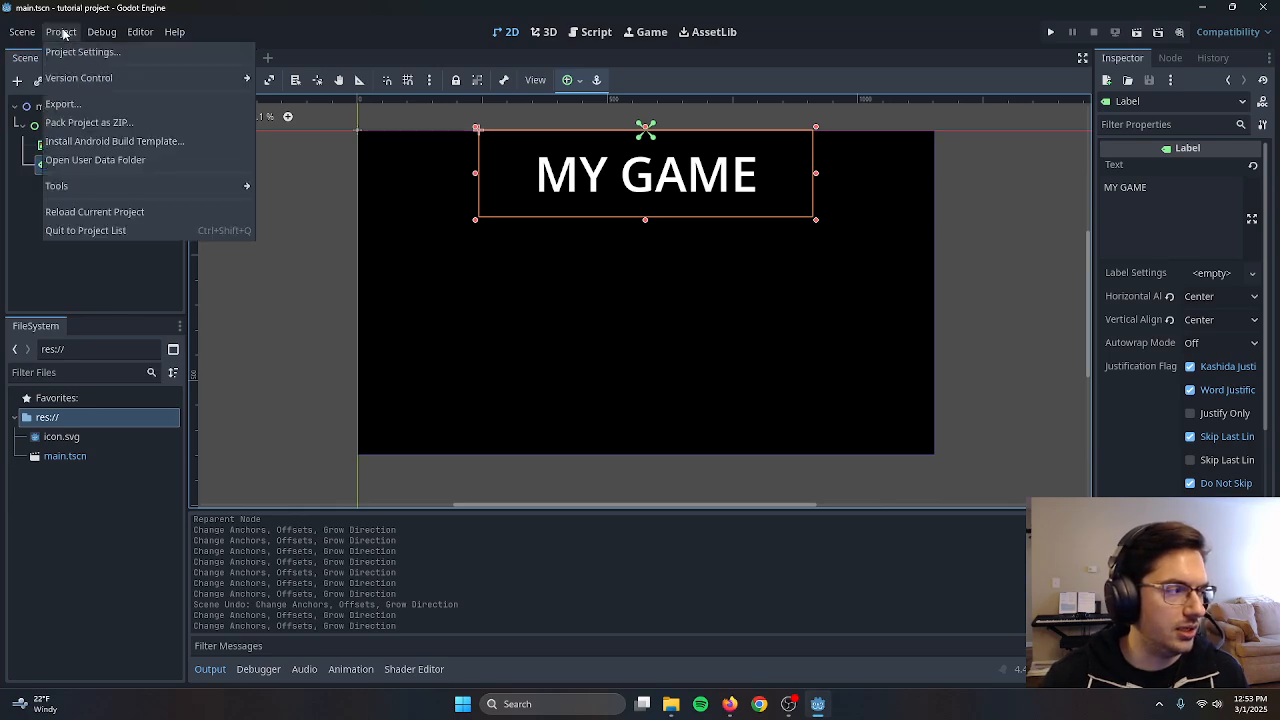
{"action": "left_click", "coordinate": [84, 51]}
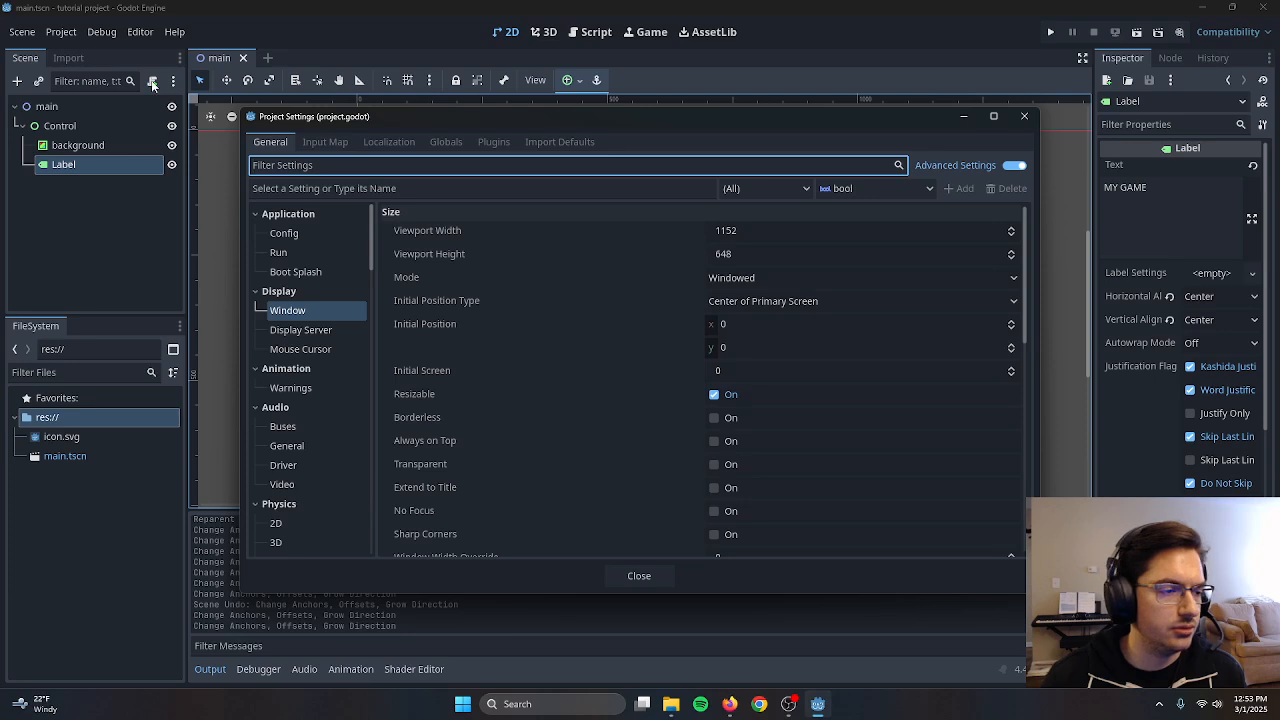
{"action": "scroll", "coordinate": [815, 456], "scroll_direction": "down", "scroll_amount": 7}
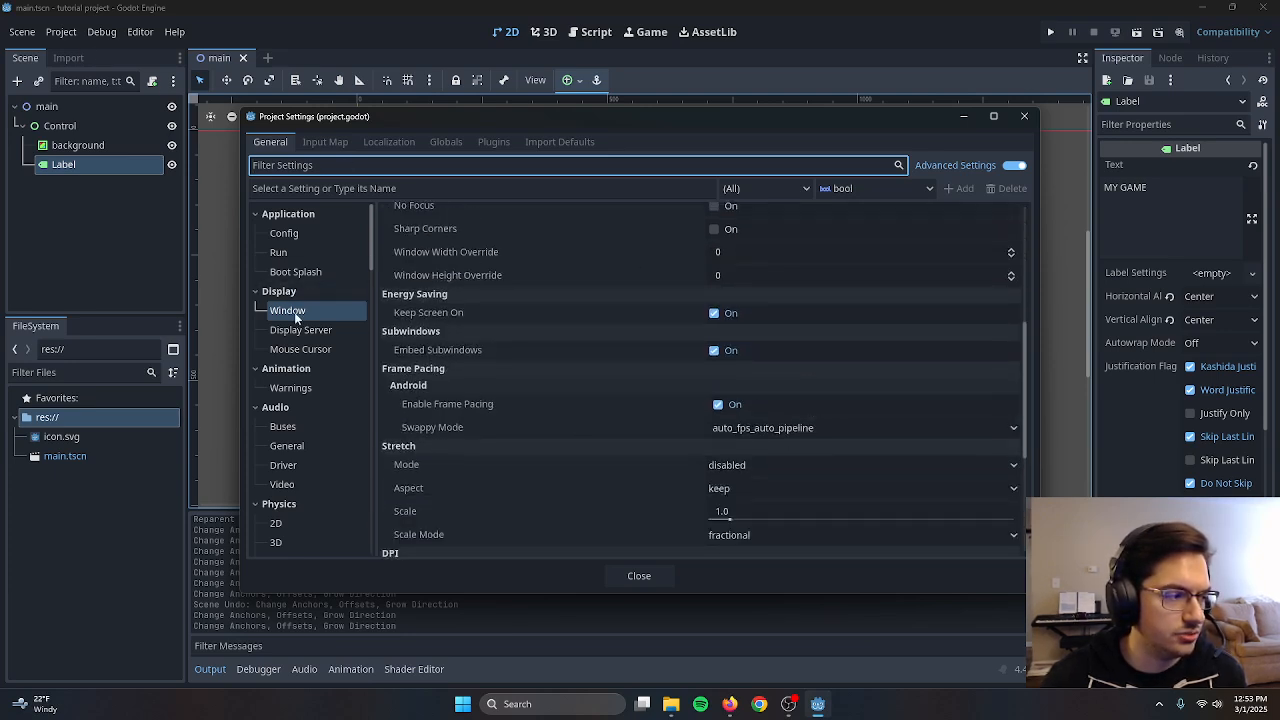
{"action": "scroll", "coordinate": [731, 401], "scroll_direction": "down", "scroll_amount": 5}
{"action": "scroll", "coordinate": [720, 403], "scroll_direction": "up", "scroll_amount": 1}
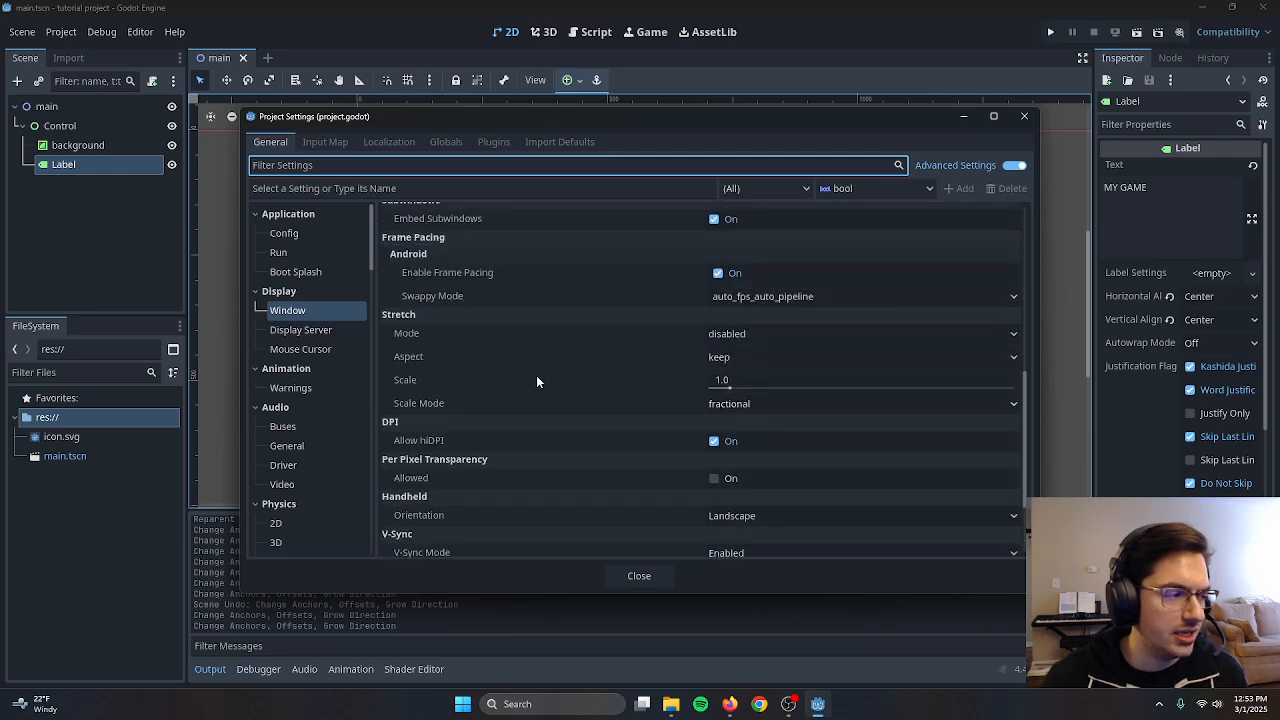
{"action": "mouse_move", "coordinate": [421, 338]}
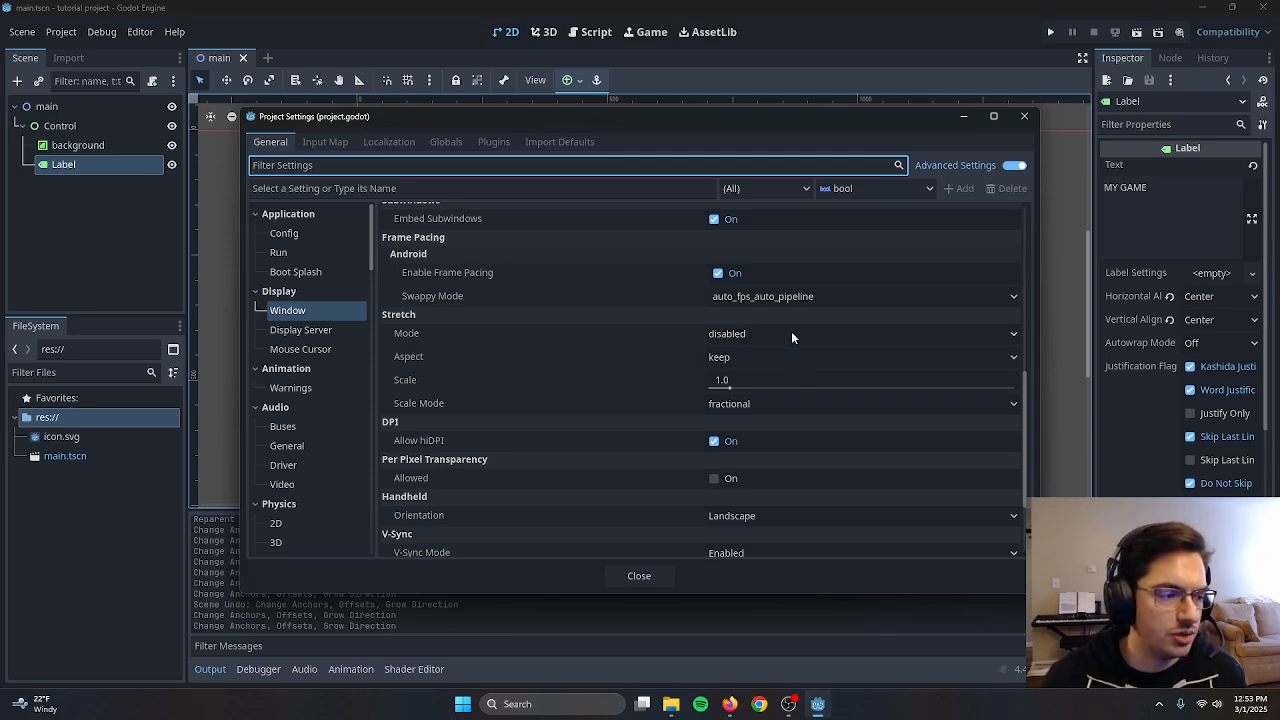
Run the project, enlarge and maximize the game window to check how the content scales, and close it
{"action": "left_click", "coordinate": [1051, 32]}
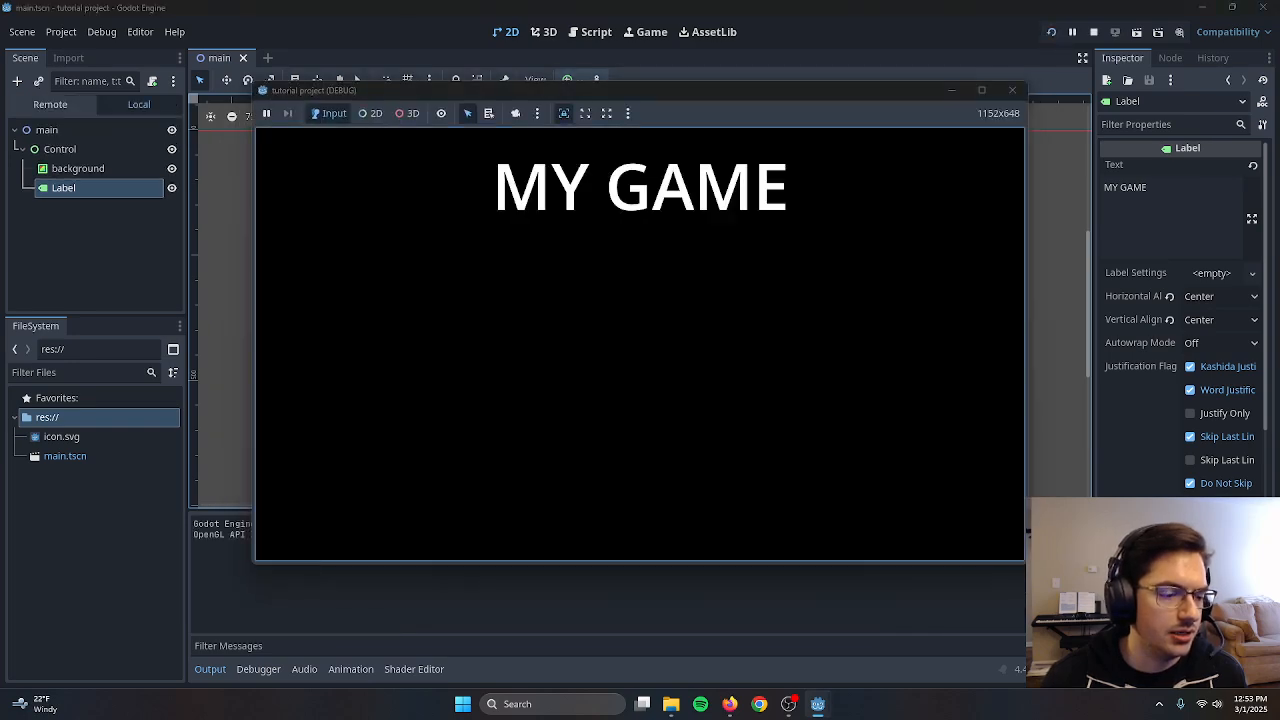
{"action": "left_click_drag", "start_coordinate": [1115, 660], "coordinate": [1148, 656]}
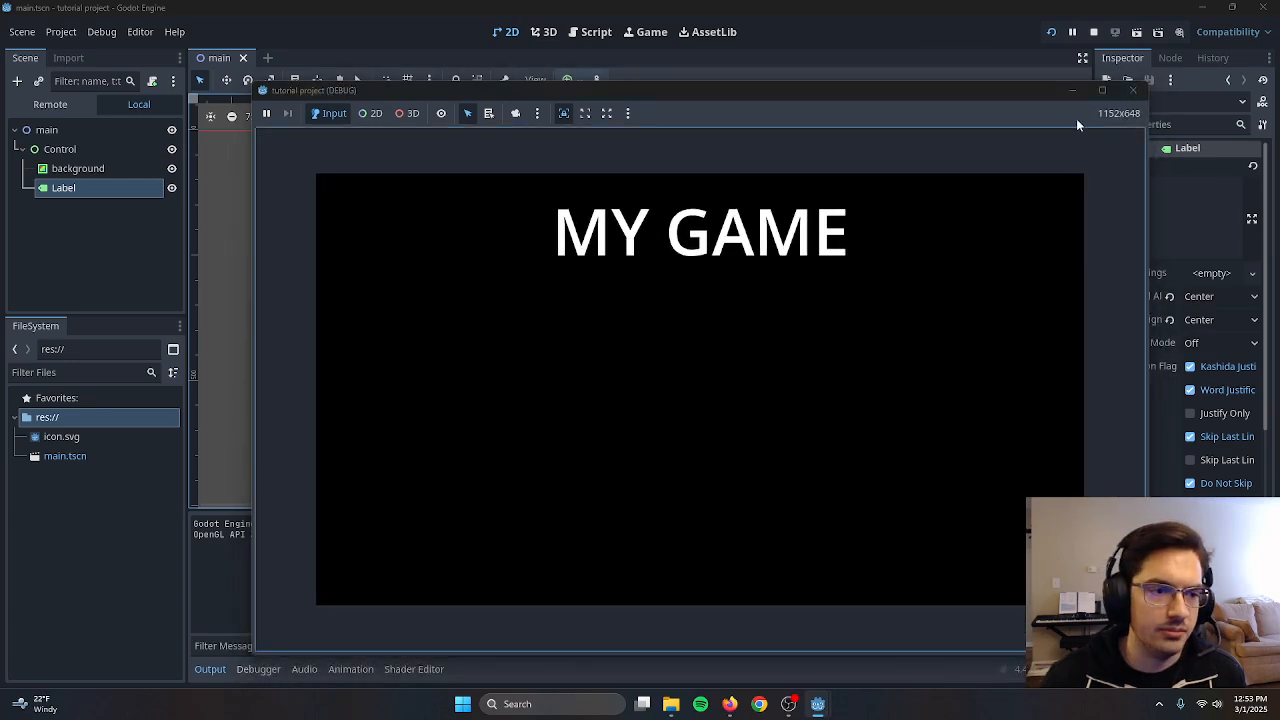
{"action": "left_click", "coordinate": [1102, 90]}
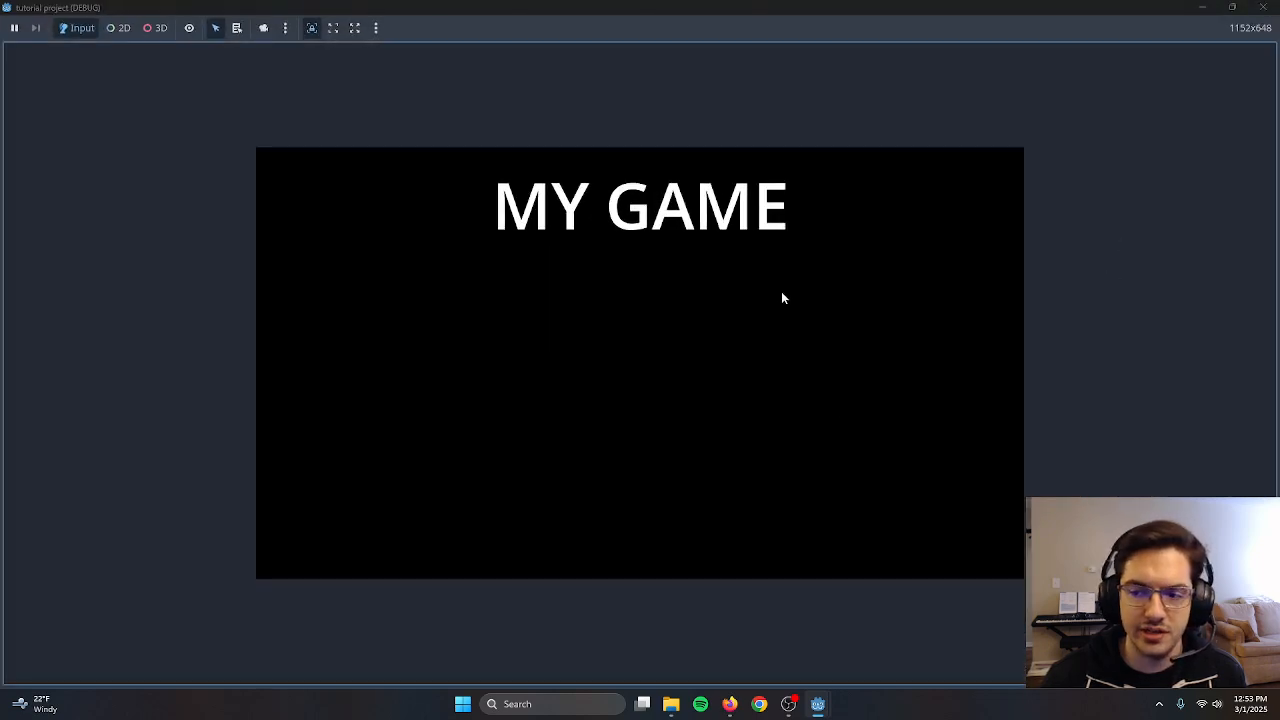
{"action": "left_click_drag", "start_coordinate": [749, 11], "coordinate": [749, 55]}
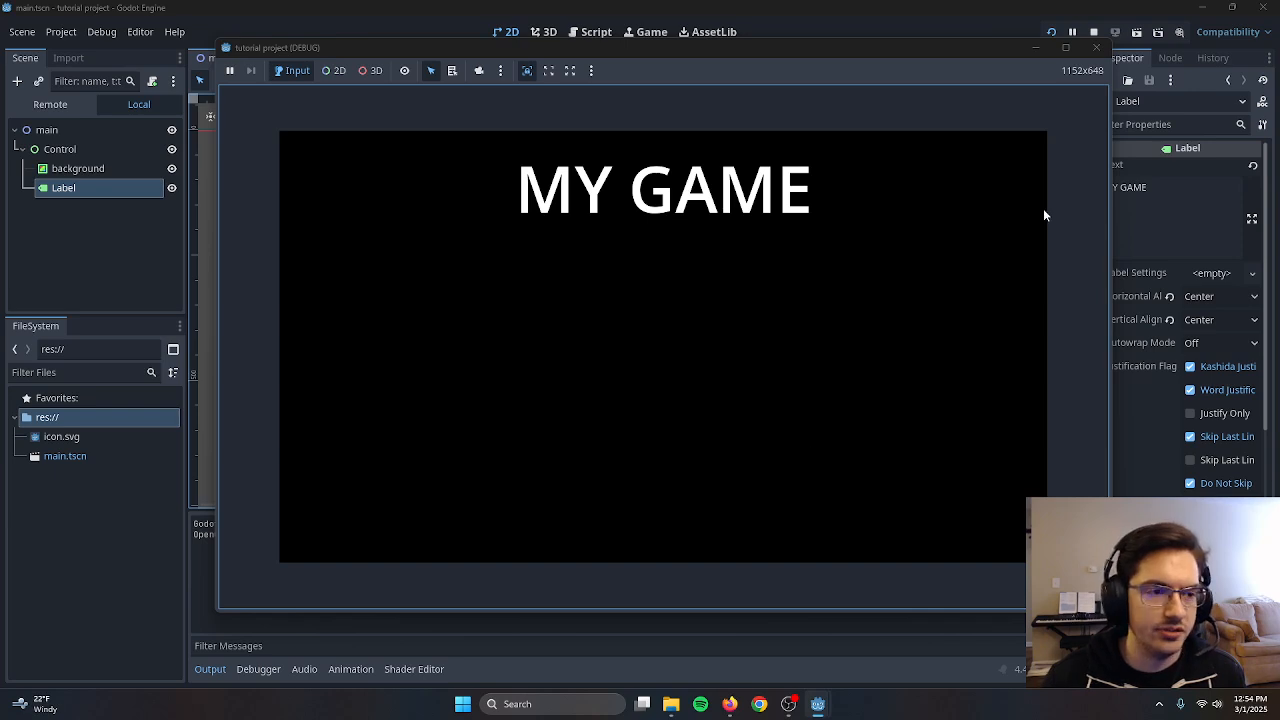
{"action": "left_click", "coordinate": [1067, 49]}
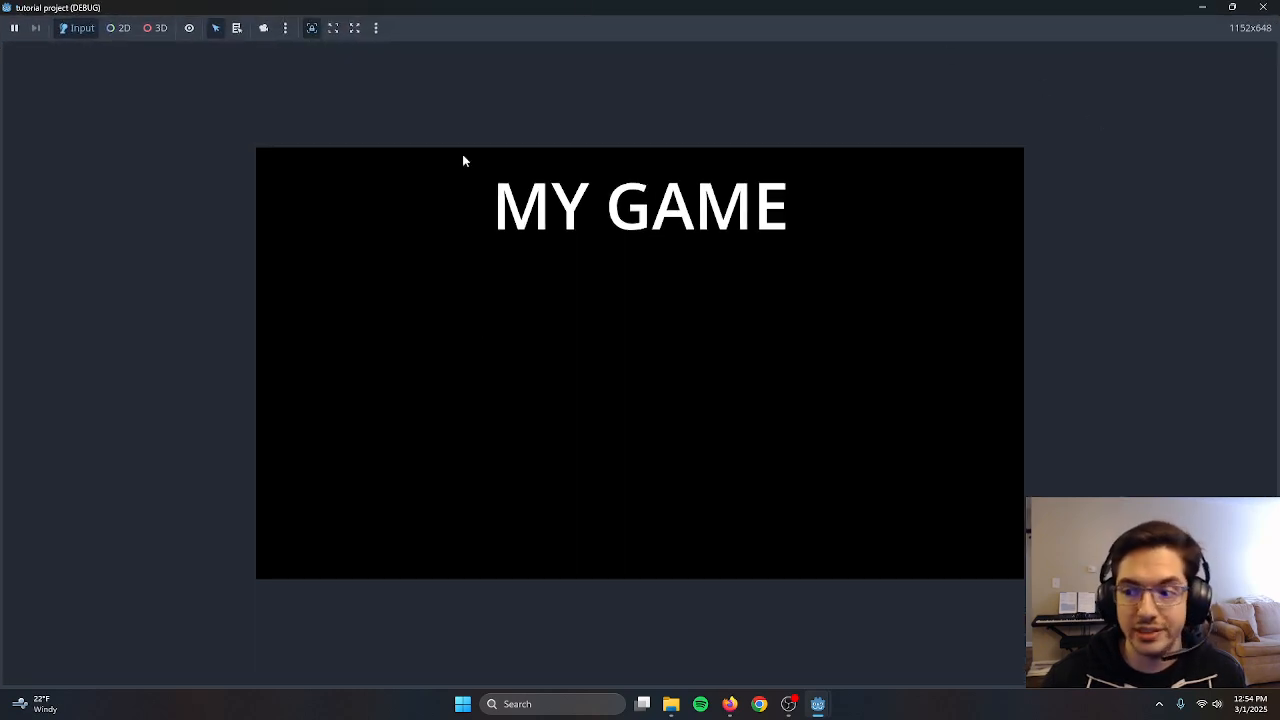
{"action": "double_click", "coordinate": [822, 7]}
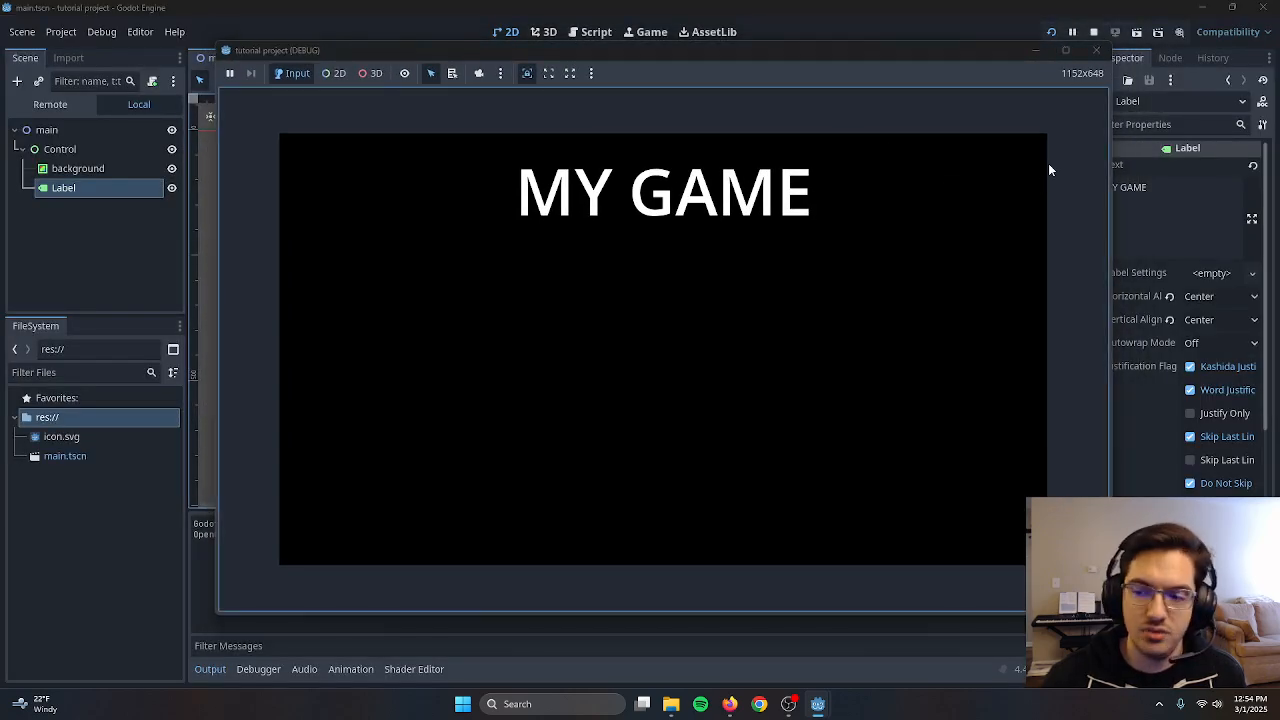
{"action": "left_click", "coordinate": [1096, 49]}
Set the window's stretch mode to canvas_items with the keep aspect in the project settings
{"action": "left_click", "coordinate": [61, 31]}
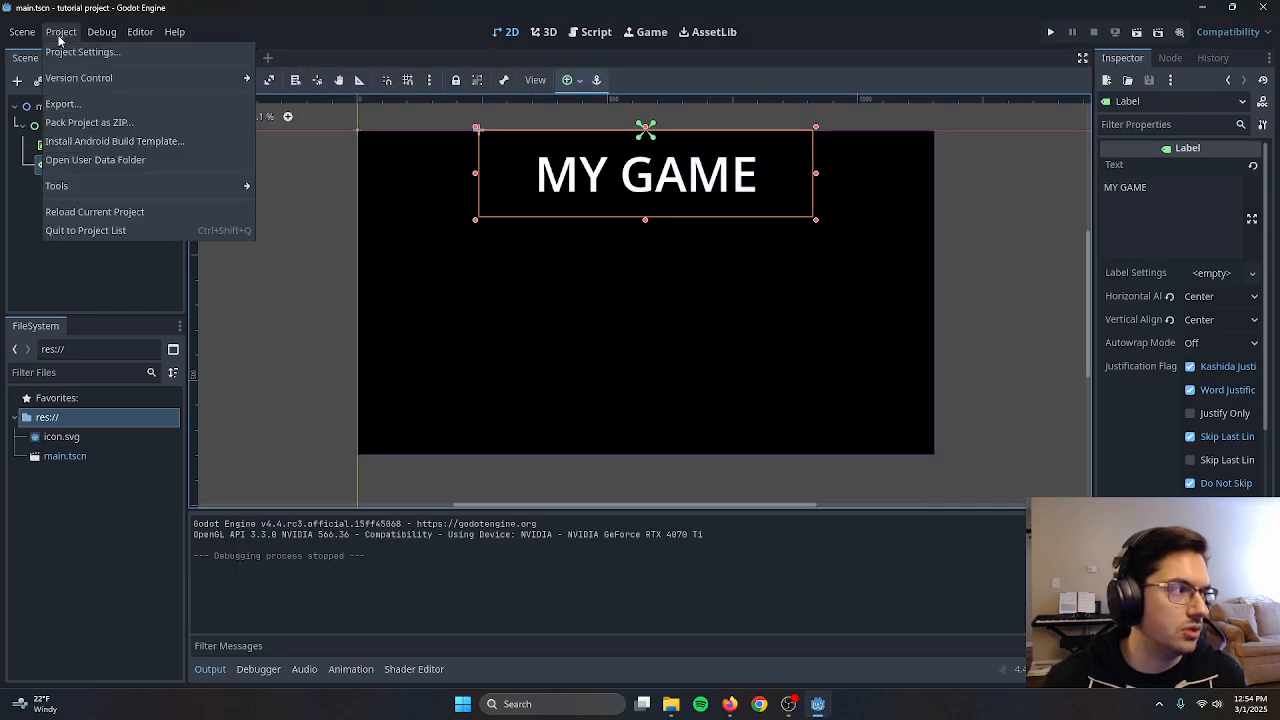
{"action": "left_click", "coordinate": [70, 52]}
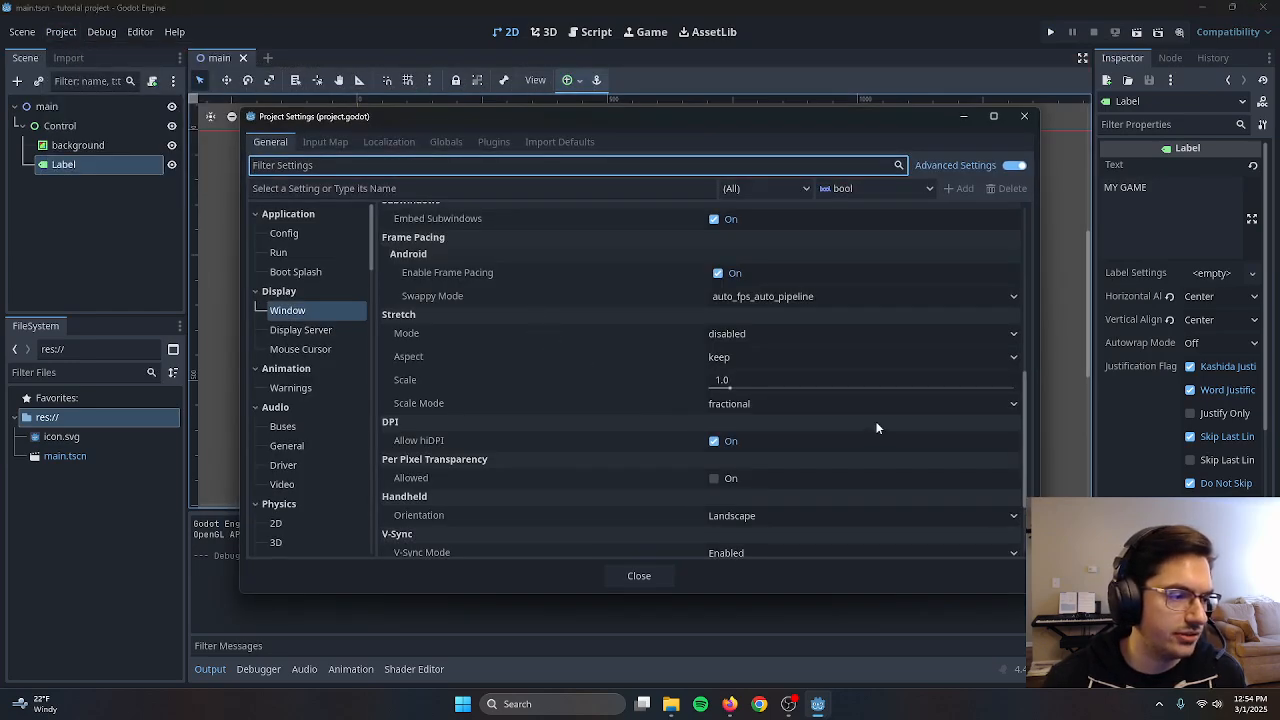
{"action": "left_click", "coordinate": [754, 335]}
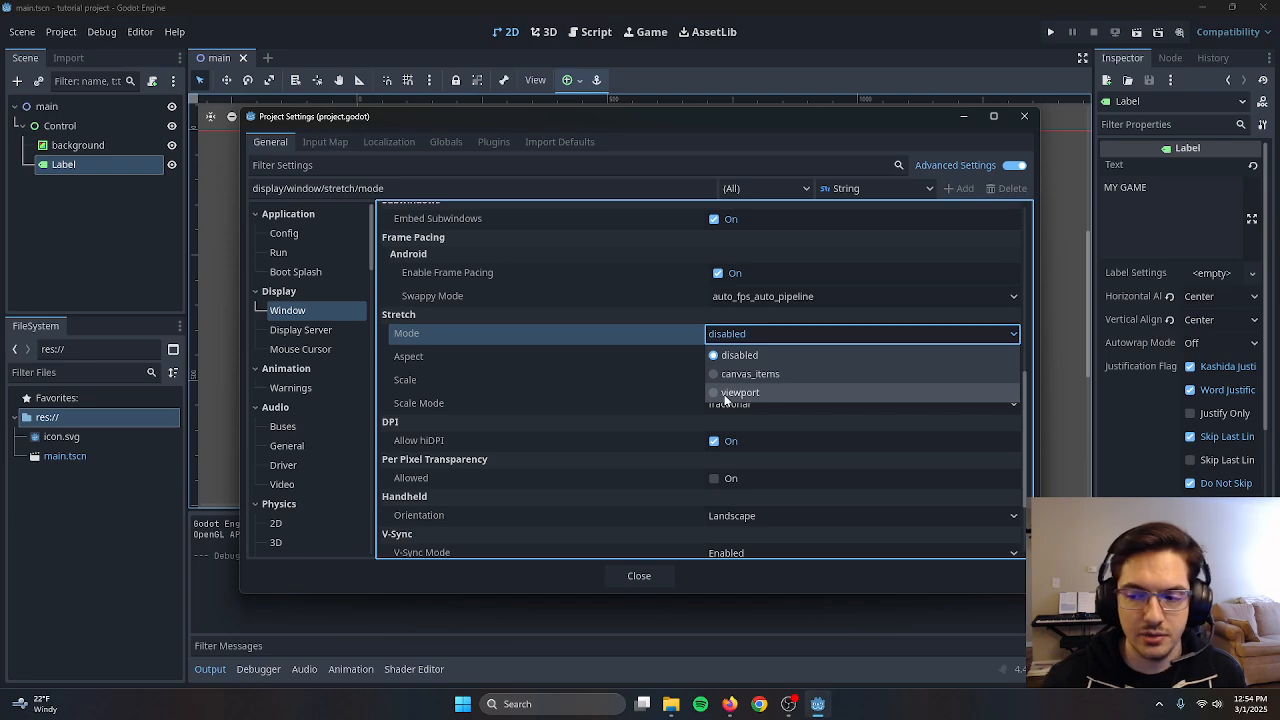
{"action": "left_click", "coordinate": [749, 374]}
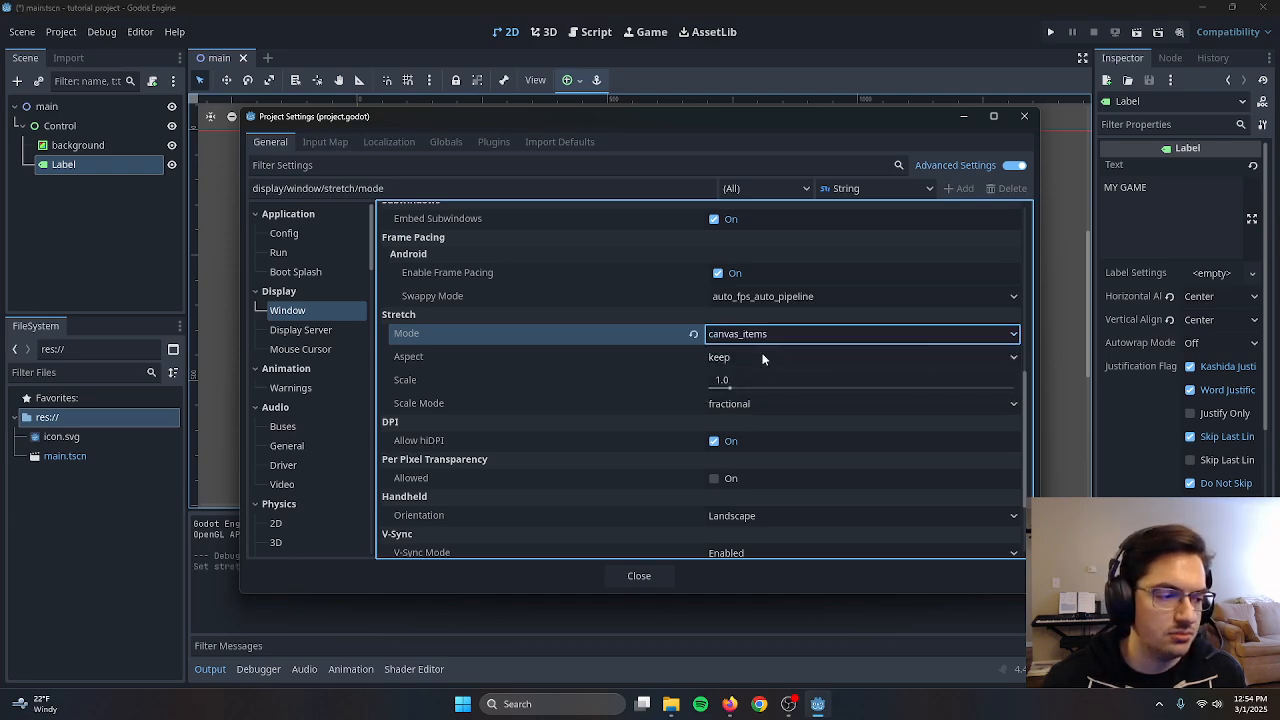
{"action": "left_click", "coordinate": [759, 360]}
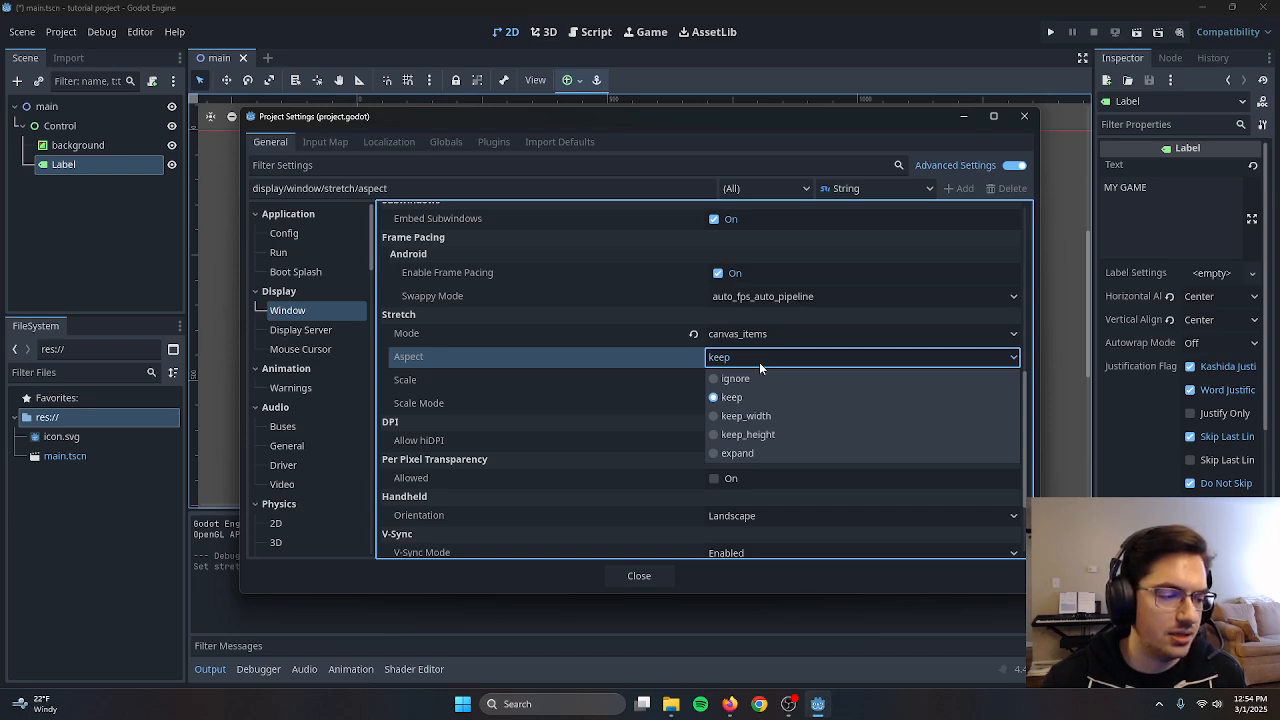
{"action": "left_click", "coordinate": [742, 400]}
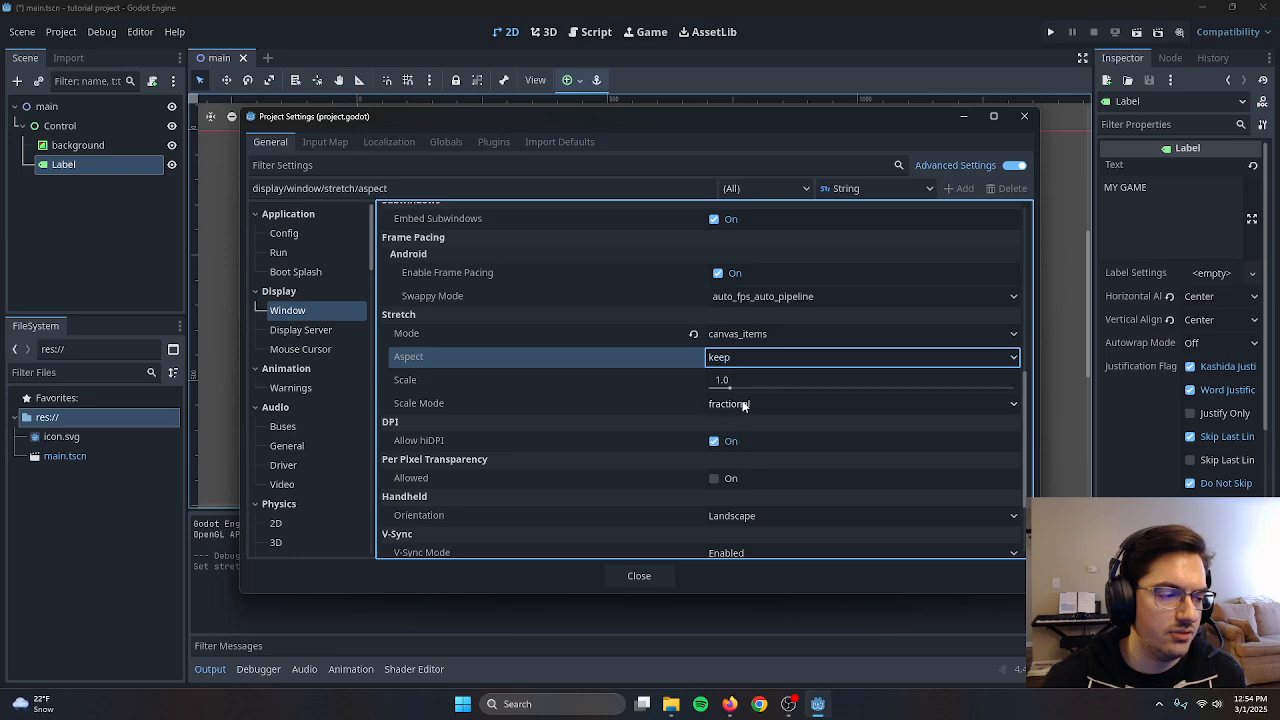
{"action": "left_click", "coordinate": [753, 360]}
{"action": "left_click", "coordinate": [753, 359]}
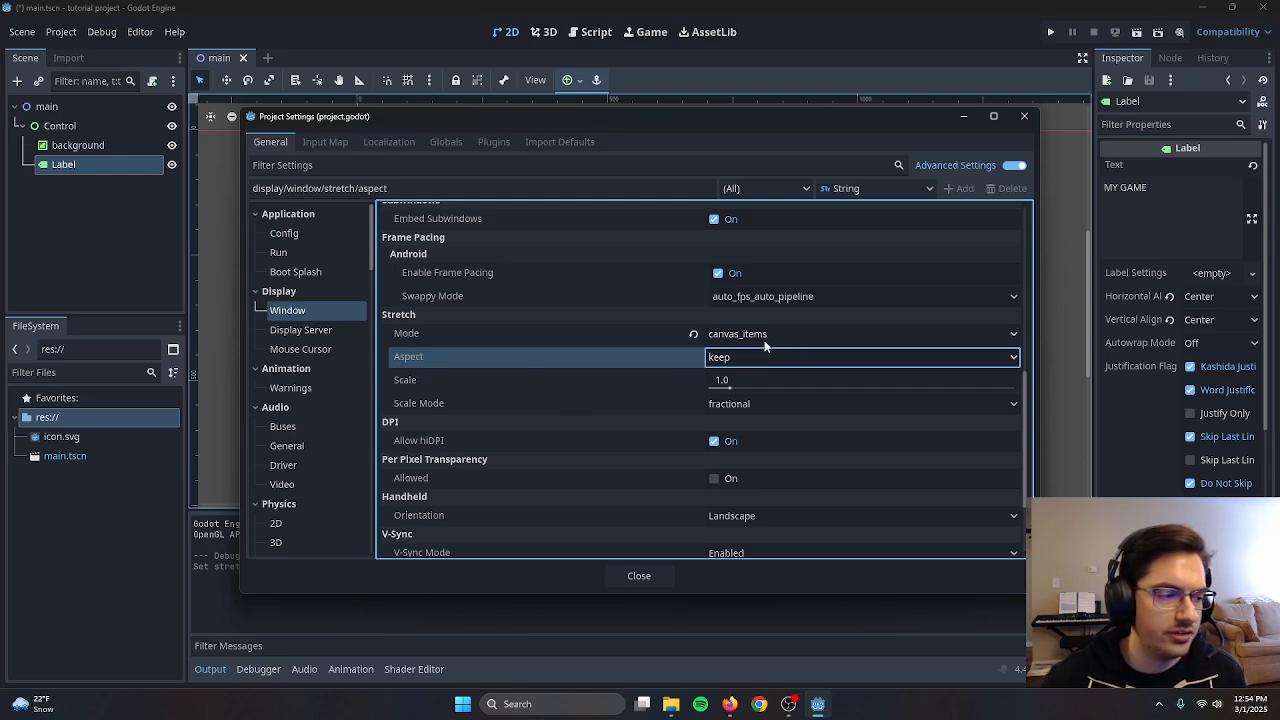
{"action": "left_click", "coordinate": [622, 580]}
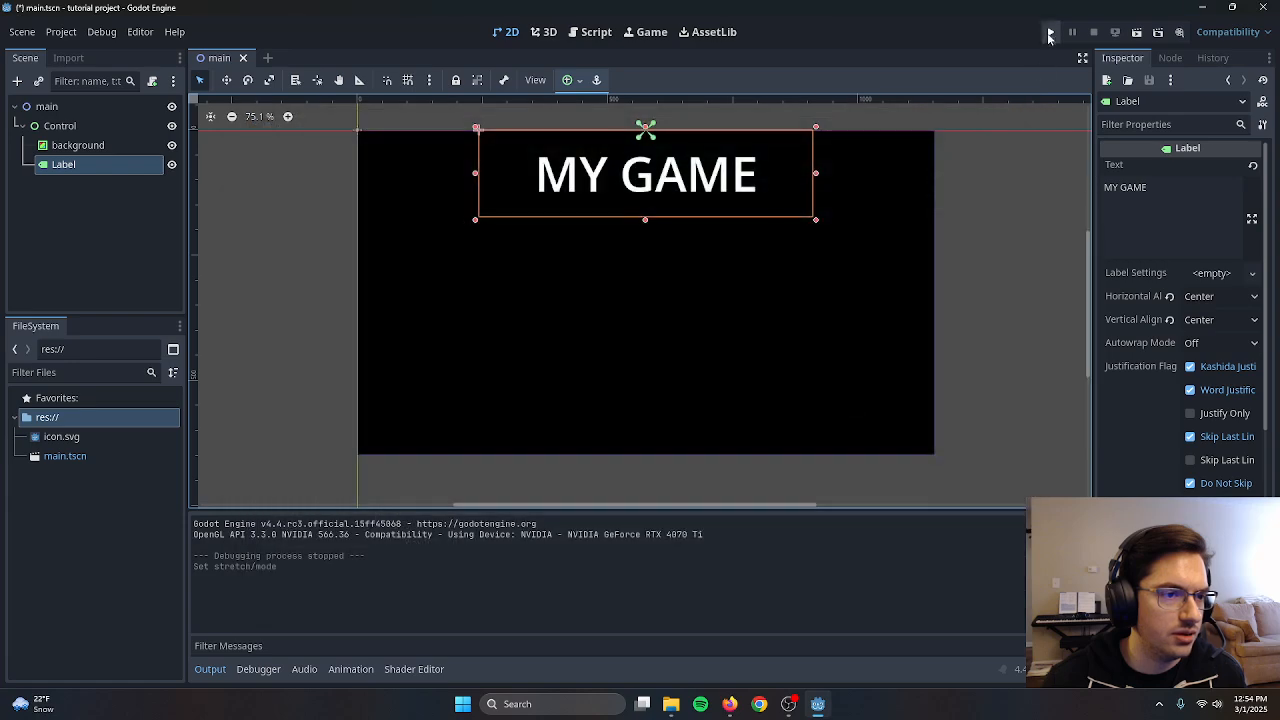
Run the project again, resizing and maximizing the game window to test the canvas_items stretch mode
{"action": "left_click", "coordinate": [1050, 33]}
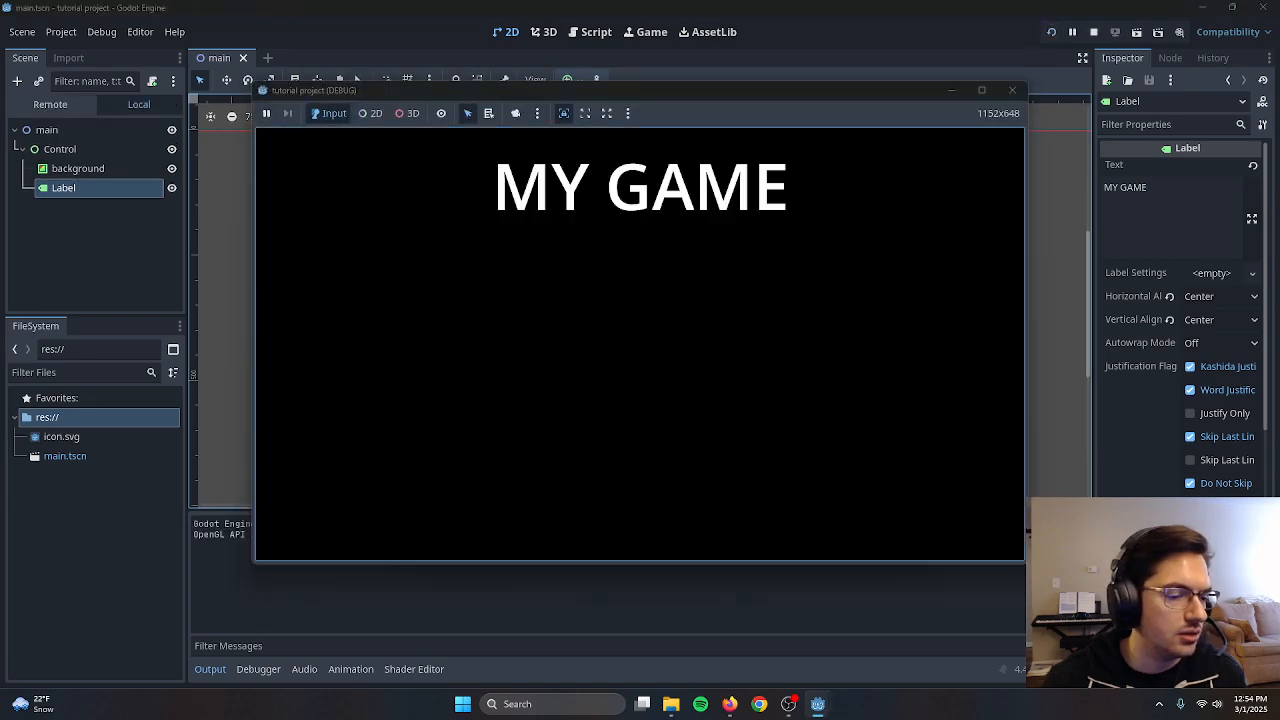
{"action": "left_click_drag", "start_coordinate": [1022, 563], "coordinate": [981, 565]}
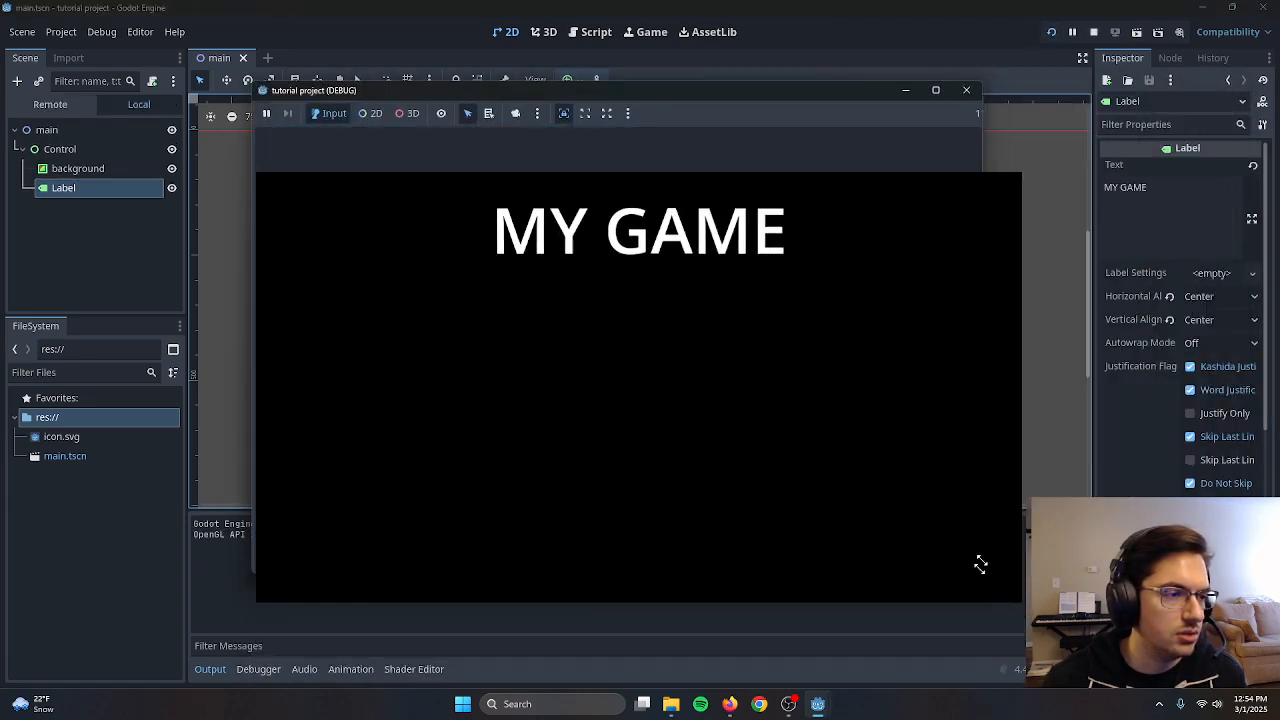
{"action": "left_click", "coordinate": [959, 86]}
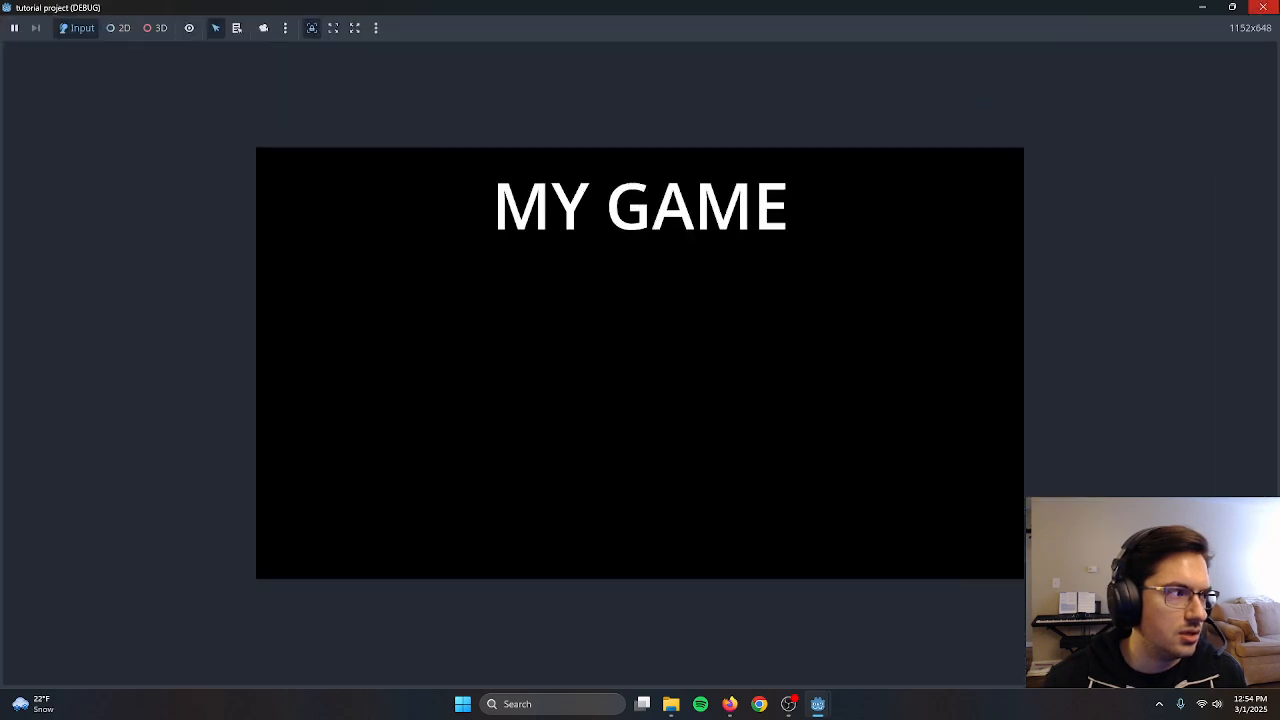
Turn off Embed Game on Next Play and close the running game
{"action": "left_click", "coordinate": [375, 28]}
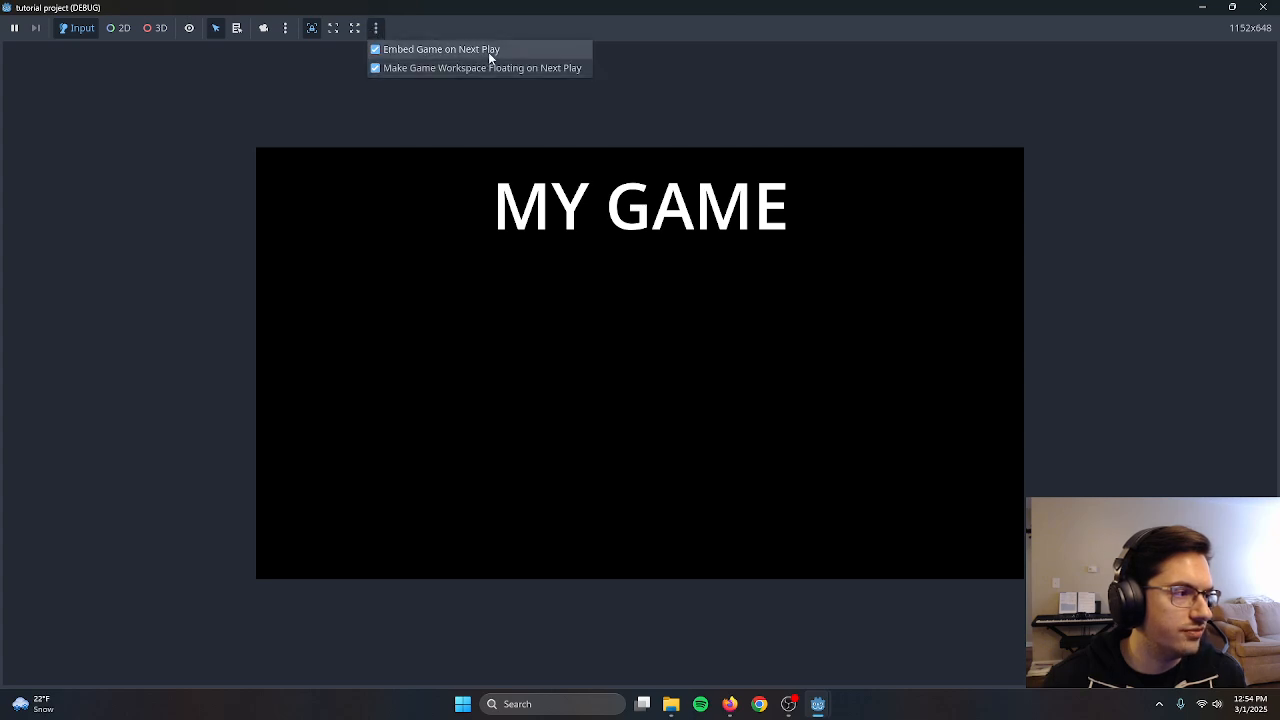
{"action": "left_click", "coordinate": [487, 51]}
{"action": "left_click", "coordinate": [375, 28]}
{"action": "left_click", "coordinate": [1263, 7]}
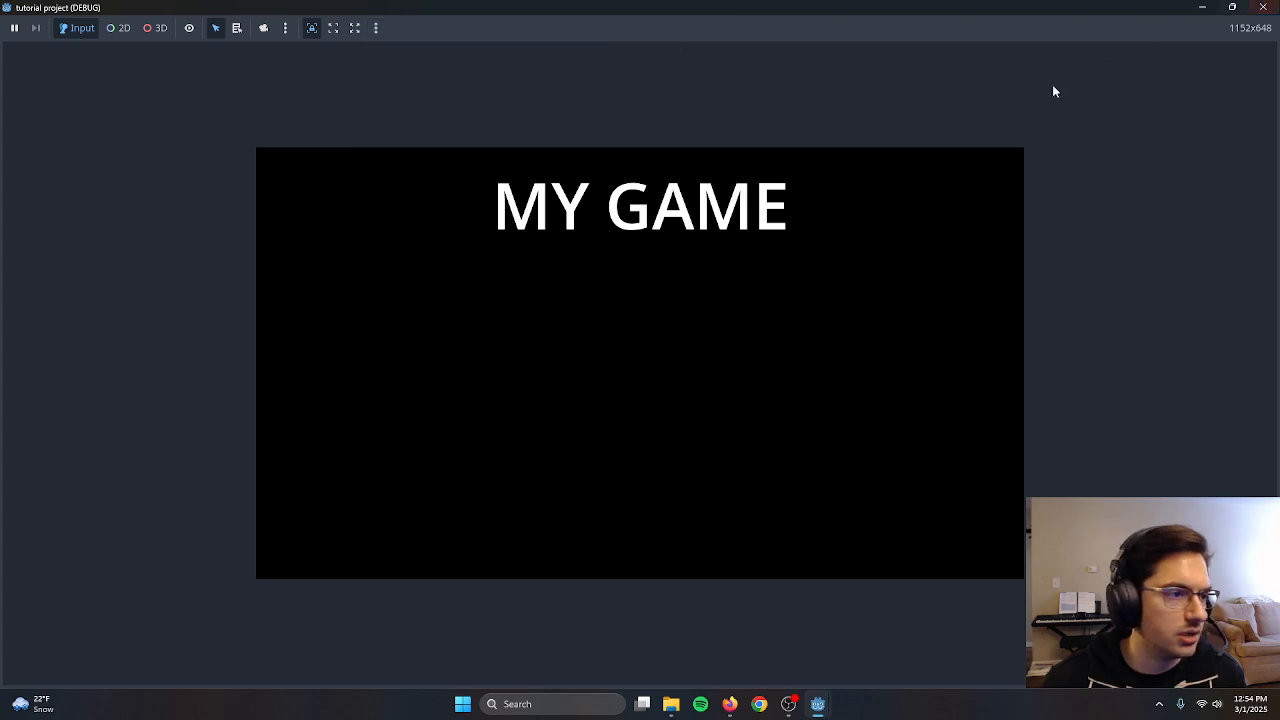
{"action": "left_click", "coordinate": [1263, 7]}
{"action": "left_click", "coordinate": [983, 198]}
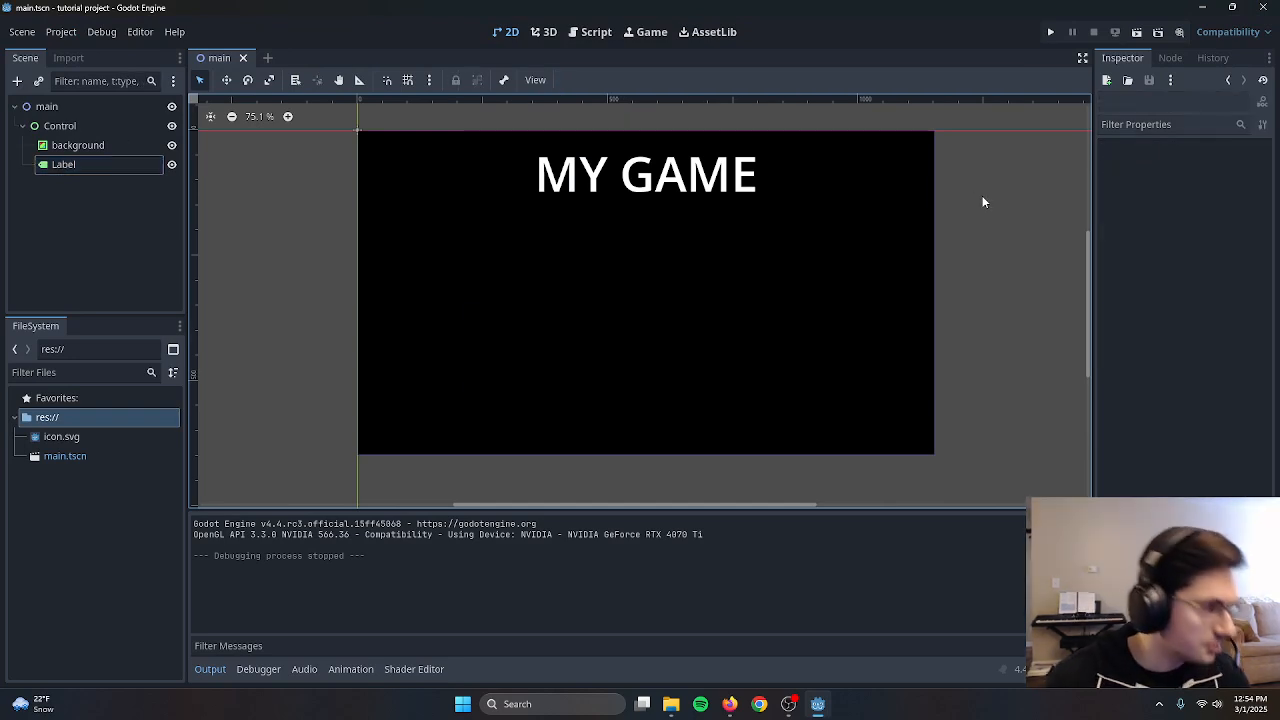
Run the project in its own window, test the scaling when maximized, and close it
{"action": "left_click", "coordinate": [1054, 32]}
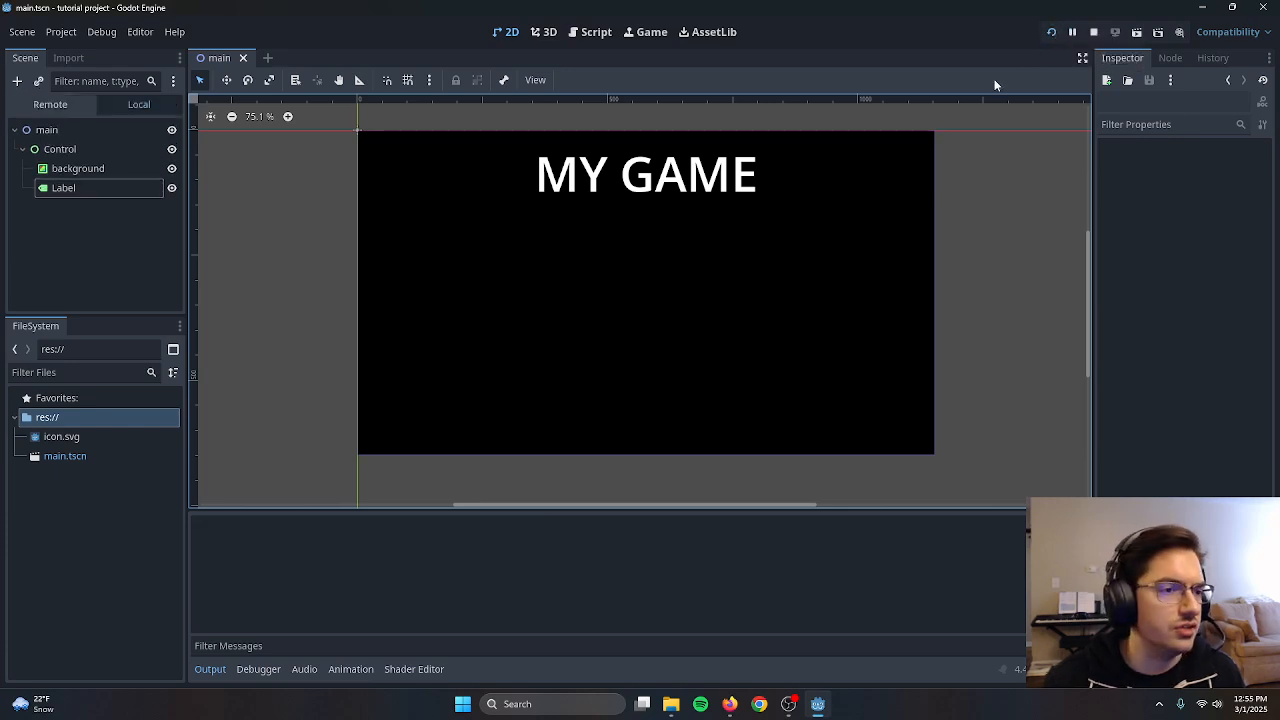
{"action": "left_click", "coordinate": [977, 118]}
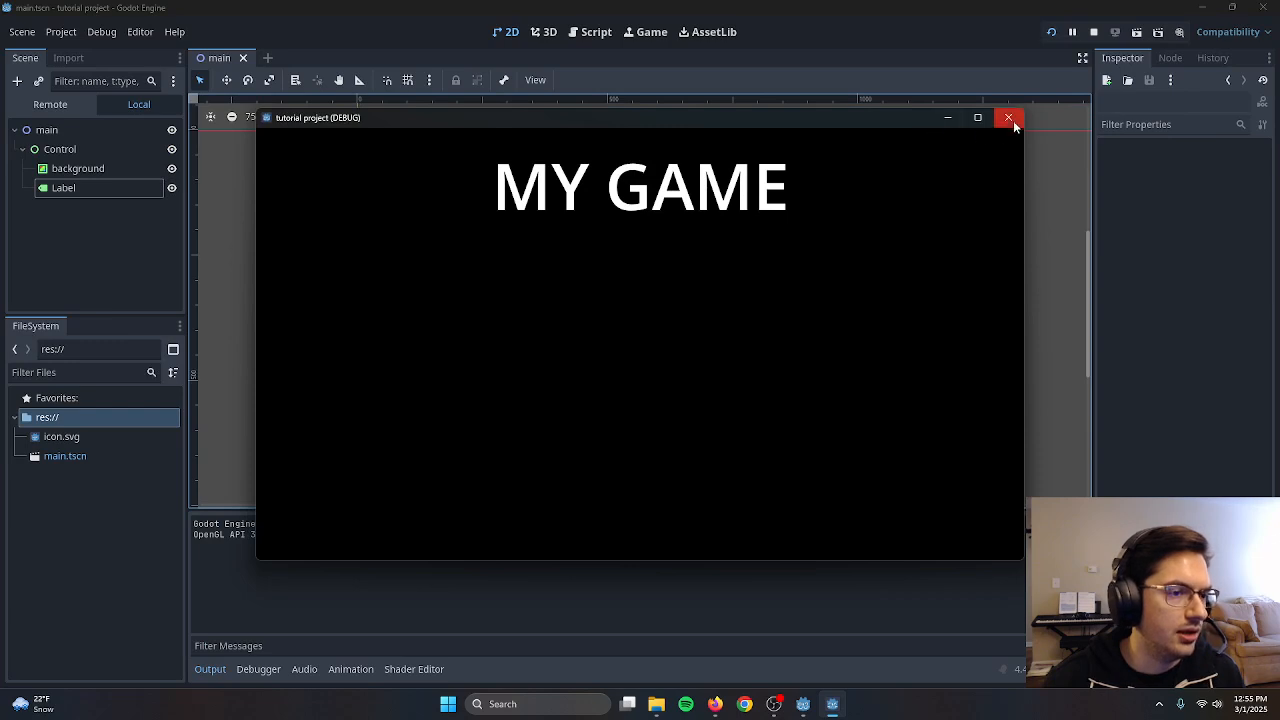
{"action": "left_click", "coordinate": [1010, 118]}
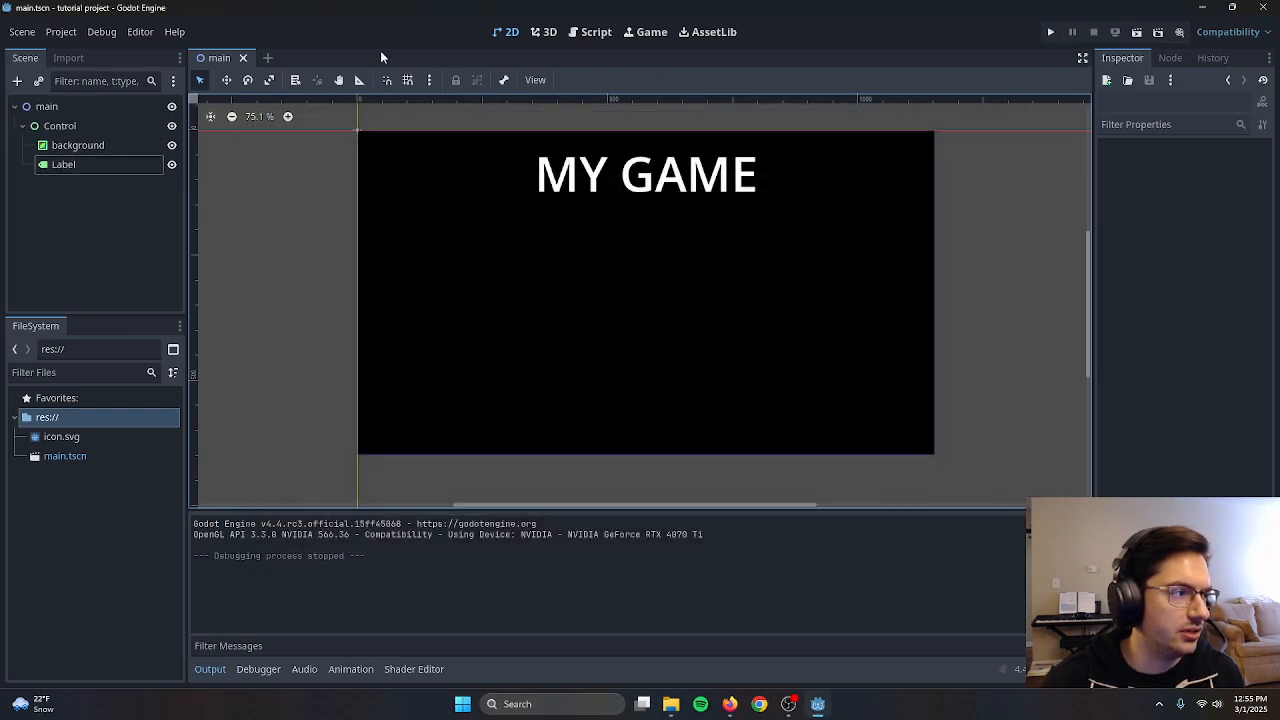
Check the game embedding options in the Game workspace, and test-run the project in its own window before closing it
{"action": "left_click", "coordinate": [648, 33]}
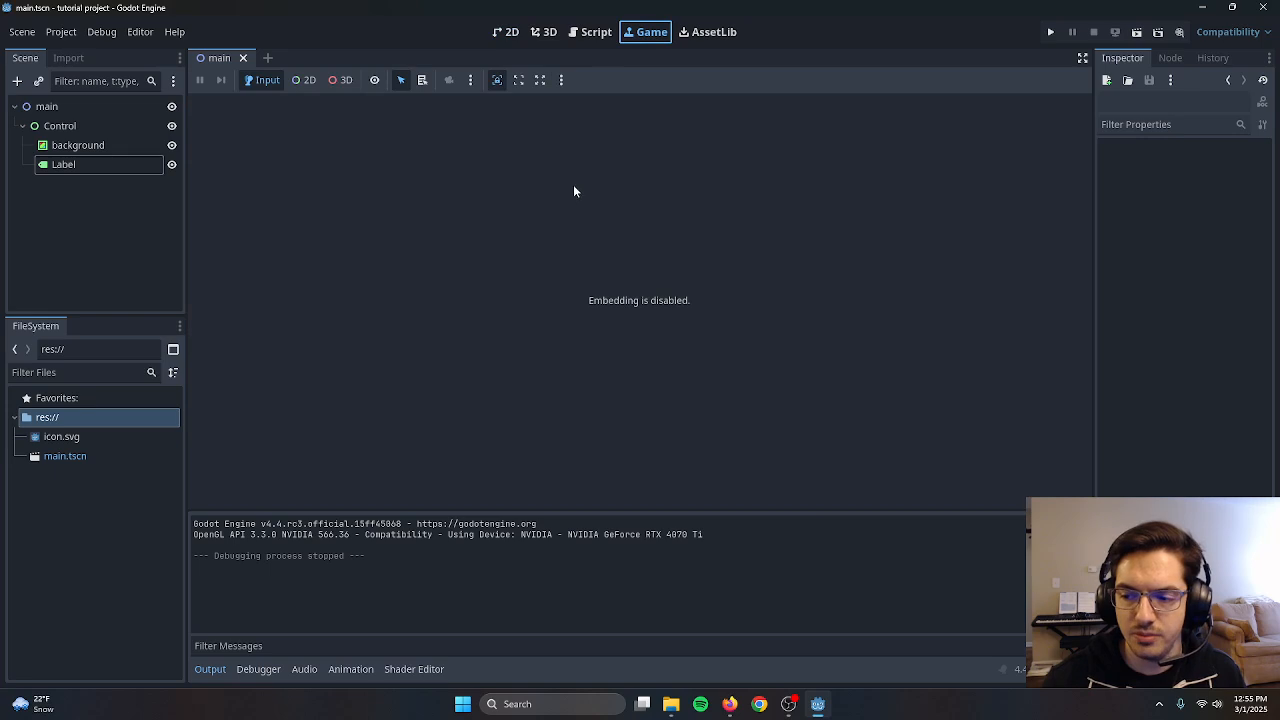
{"action": "left_click", "coordinate": [562, 84]}
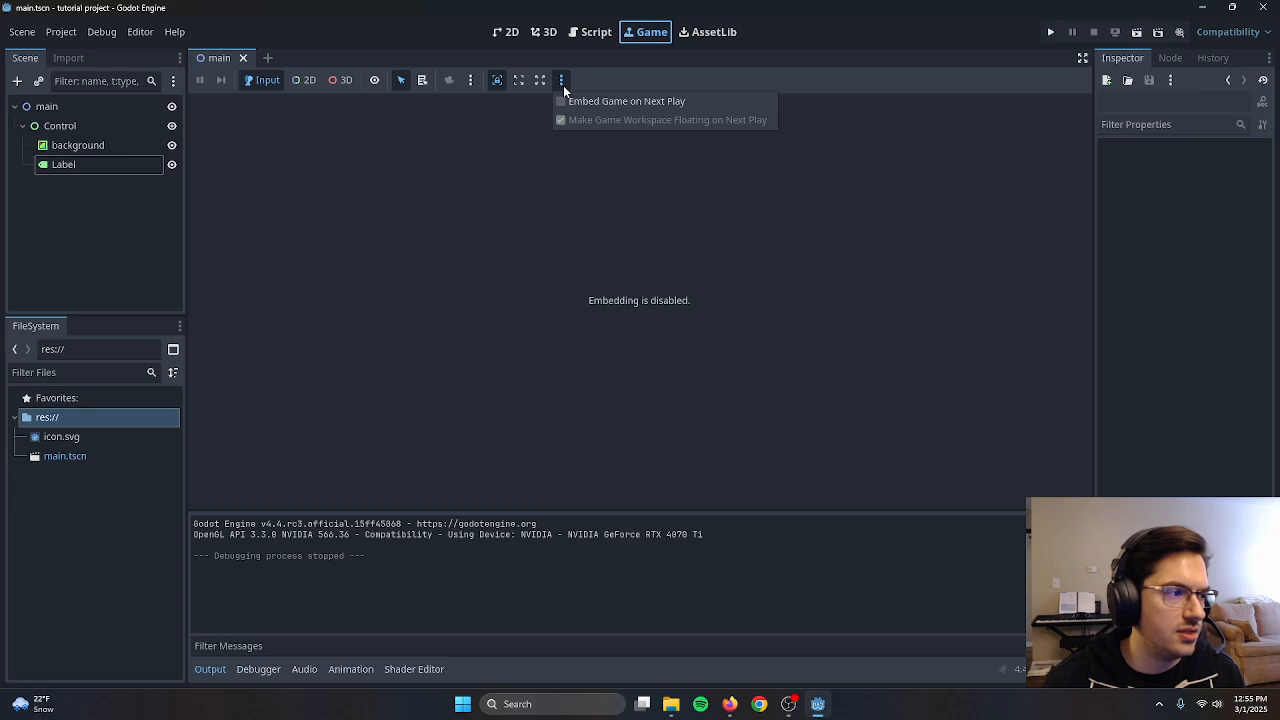
{"action": "left_click", "coordinate": [1043, 33]}
{"action": "left_click", "coordinate": [1051, 33]}
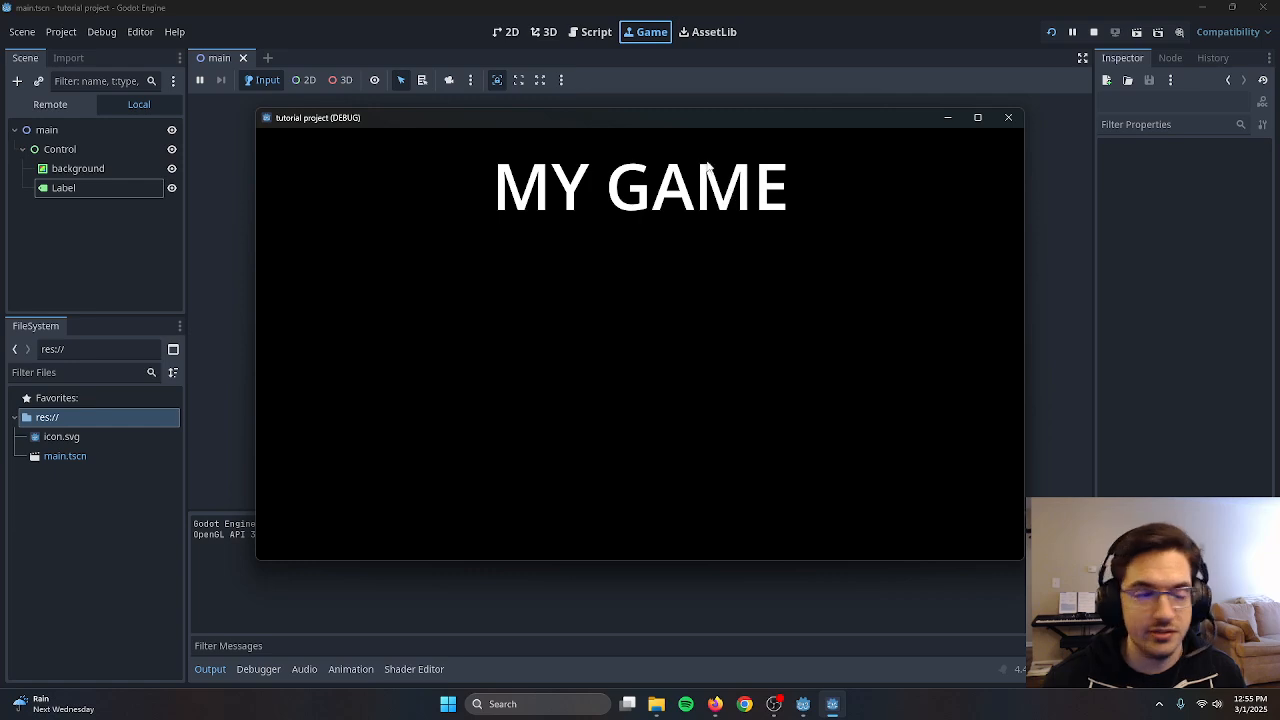
{"action": "left_click", "coordinate": [1008, 117]}
{"action": "left_click", "coordinate": [561, 80]}
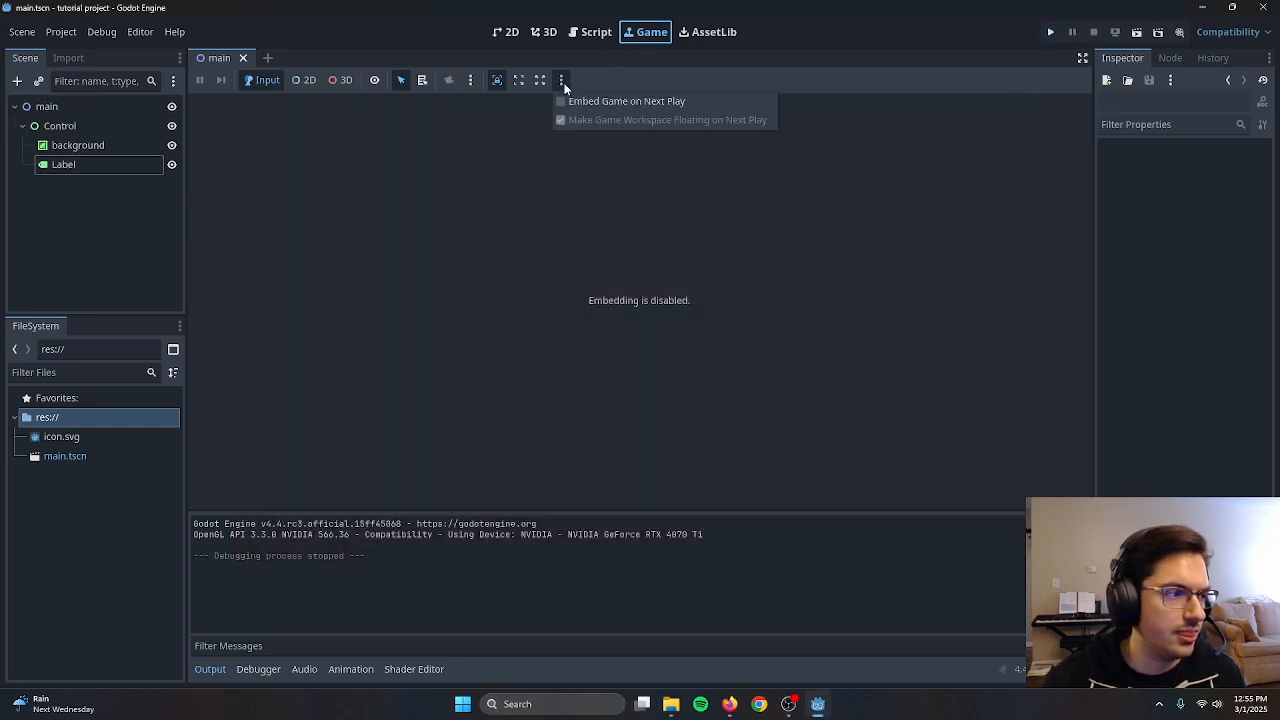
{"action": "left_click", "coordinate": [455, 140]}
Return to the 2D workspace, run the project, test the scaling by resizing, maximizing and restoring the game window, and close it
{"action": "left_click", "coordinate": [505, 31]}
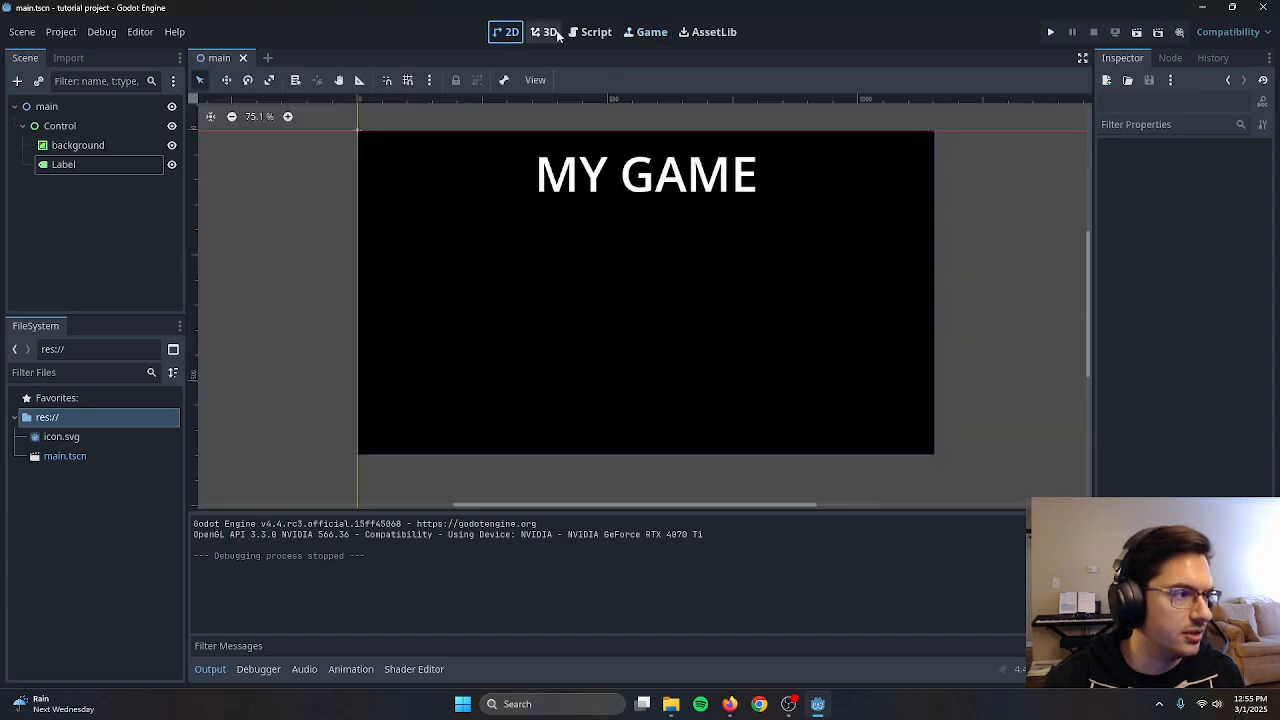
{"action": "left_click", "coordinate": [1051, 32]}
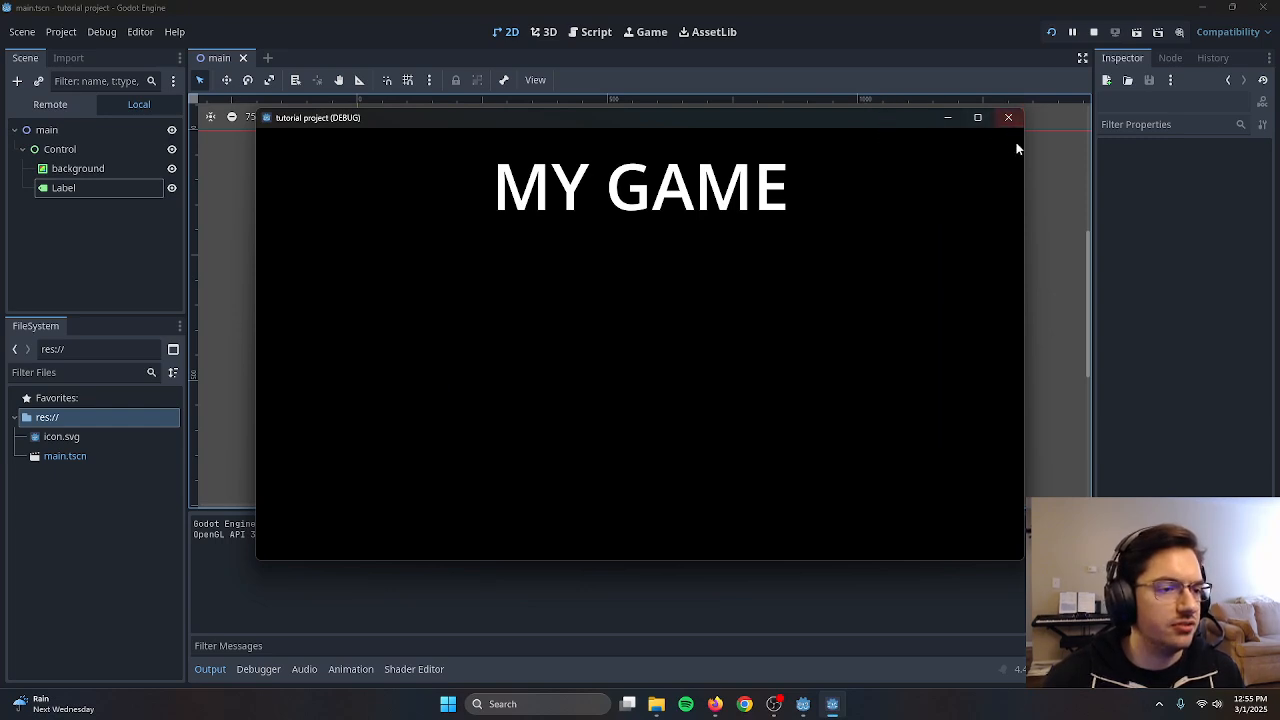
{"action": "left_click_drag", "start_coordinate": [1025, 152], "coordinate": [686, 160]}
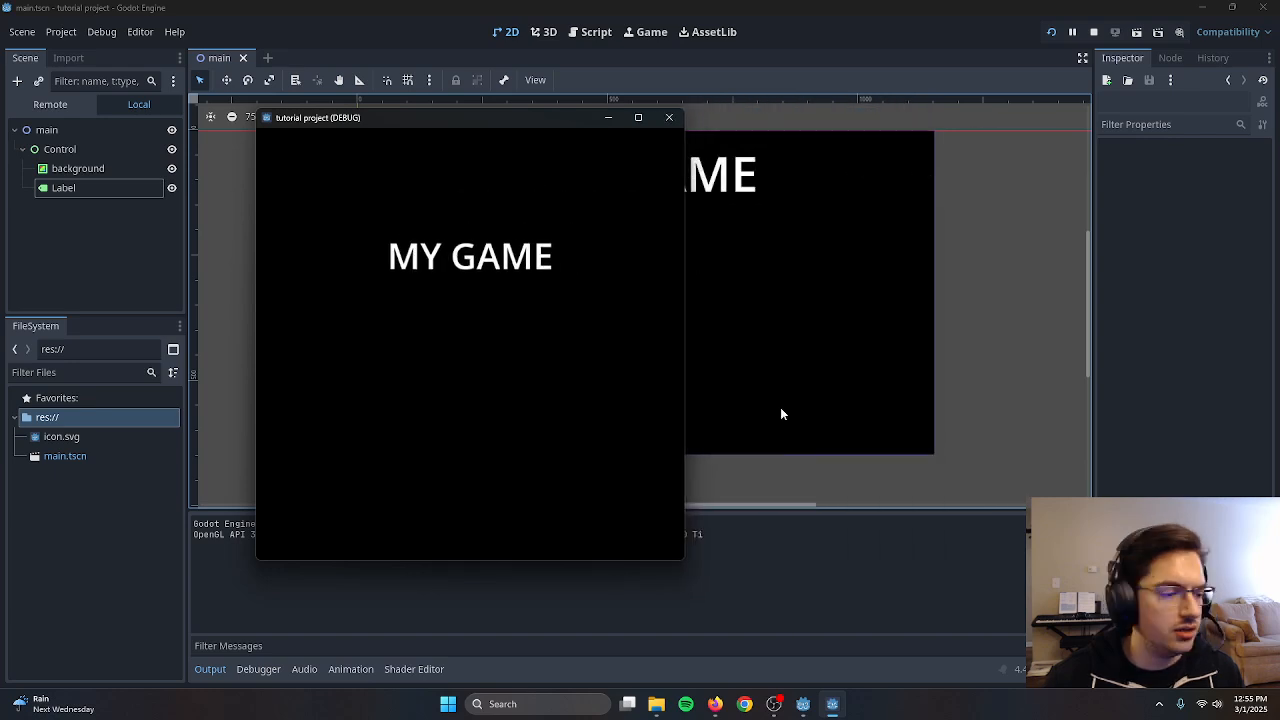
{"action": "left_click_drag", "start_coordinate": [680, 560], "coordinate": [1125, 539]}
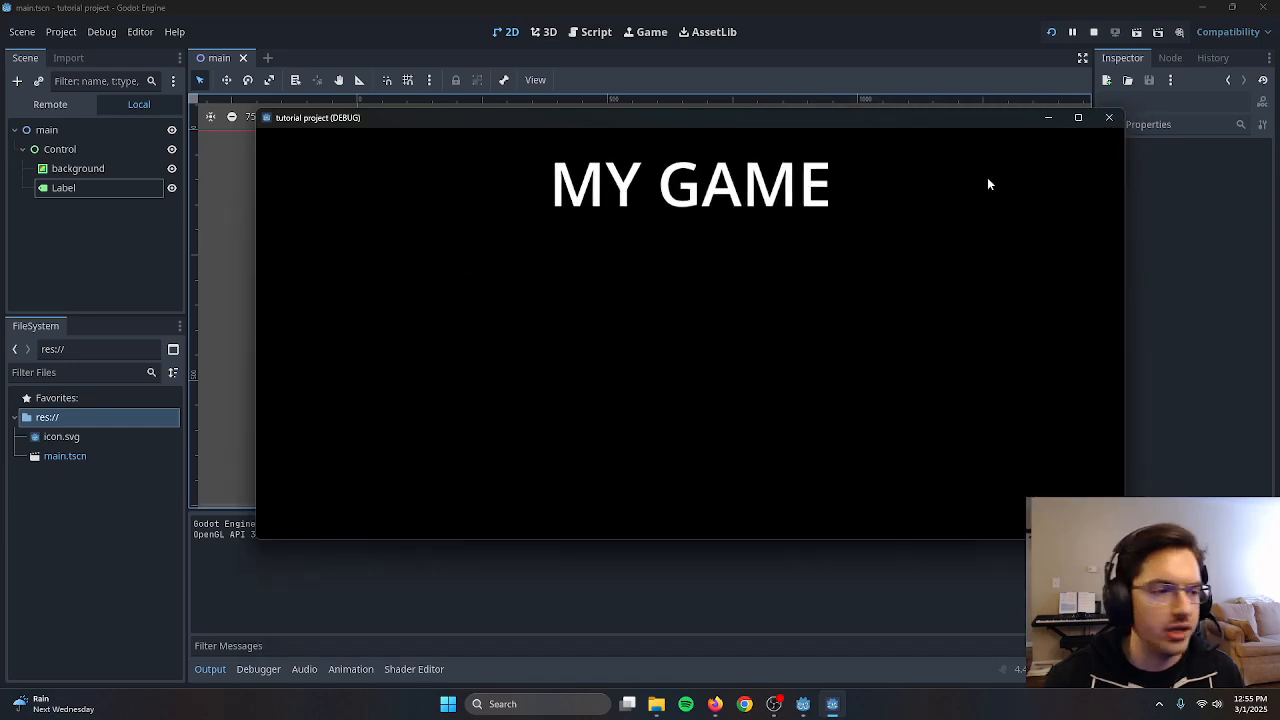
{"action": "left_click", "coordinate": [1077, 119]}
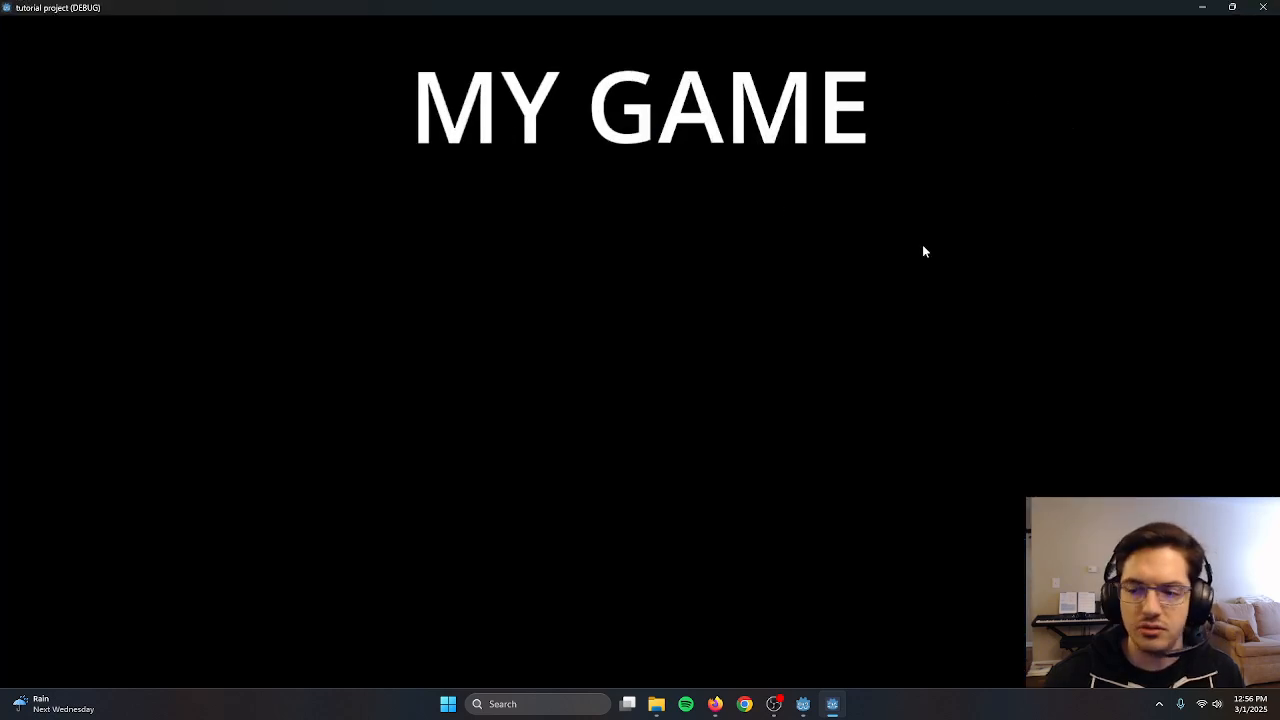
{"action": "double_click", "coordinate": [1070, 6]}
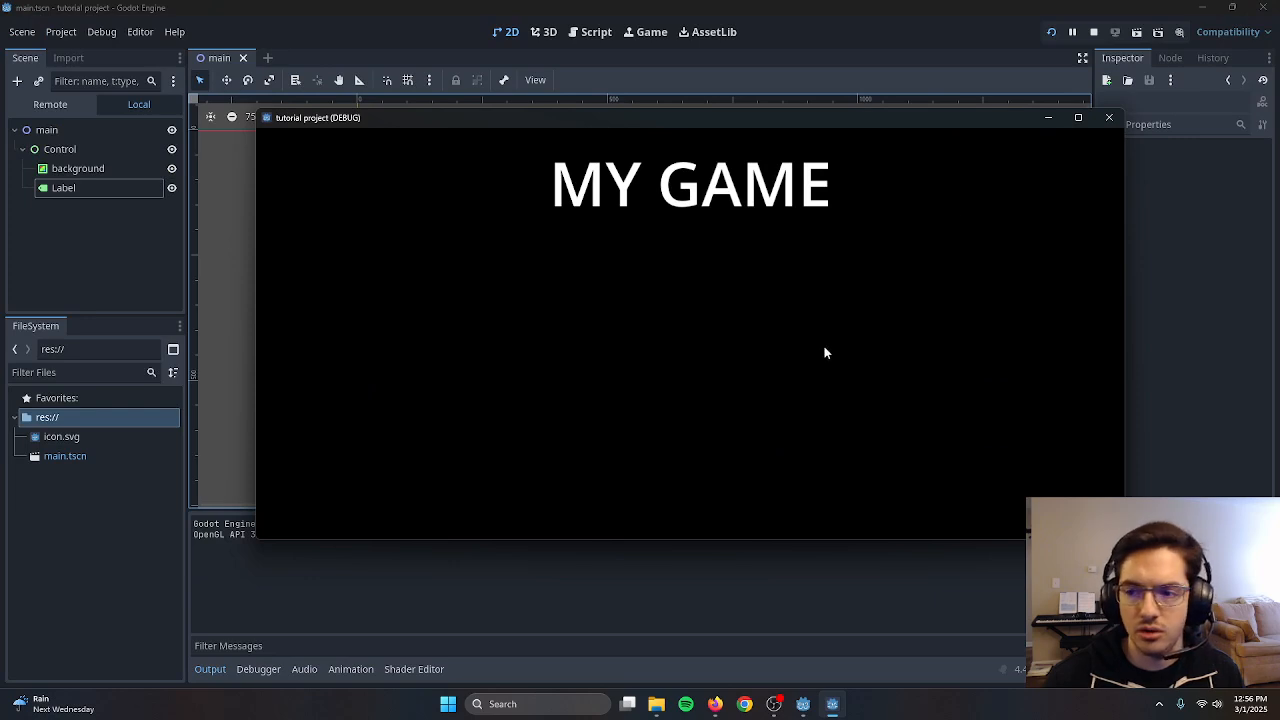
{"action": "left_click_drag", "start_coordinate": [1126, 289], "coordinate": [731, 266]}
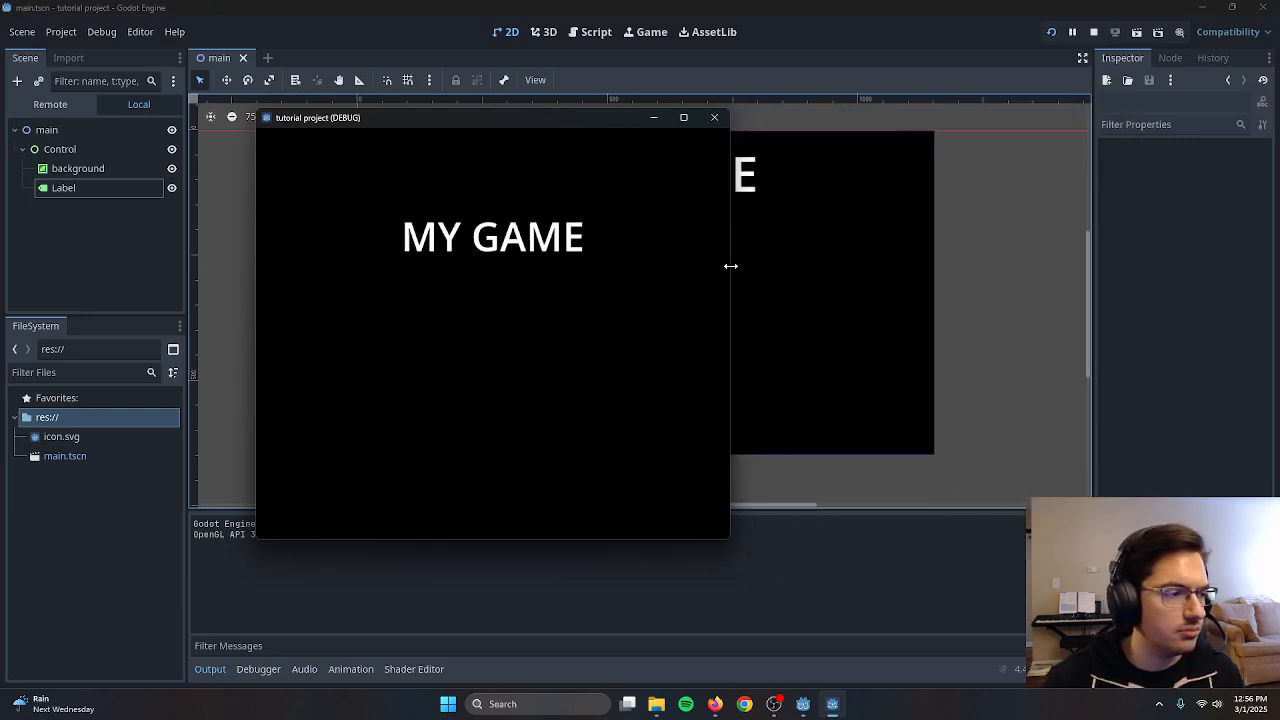
{"action": "left_click", "coordinate": [712, 119]}
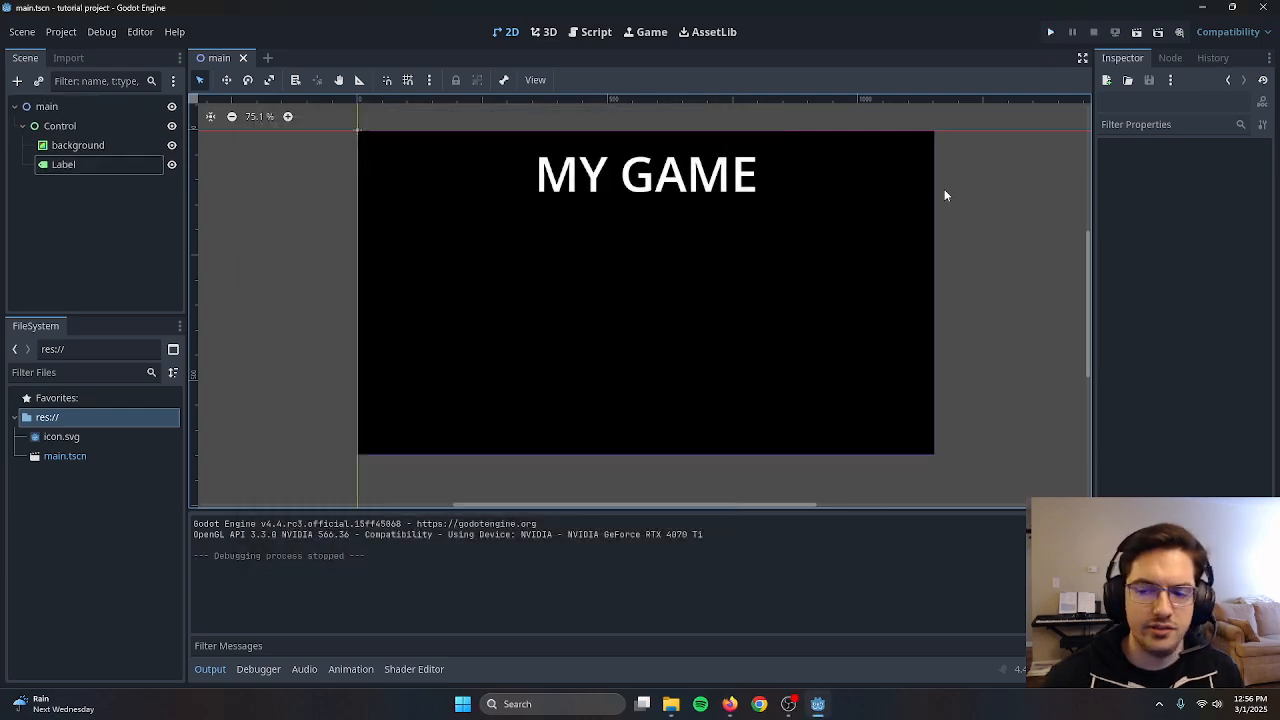
Save the main scene
{"action": "left_click", "coordinate": [22, 31]}
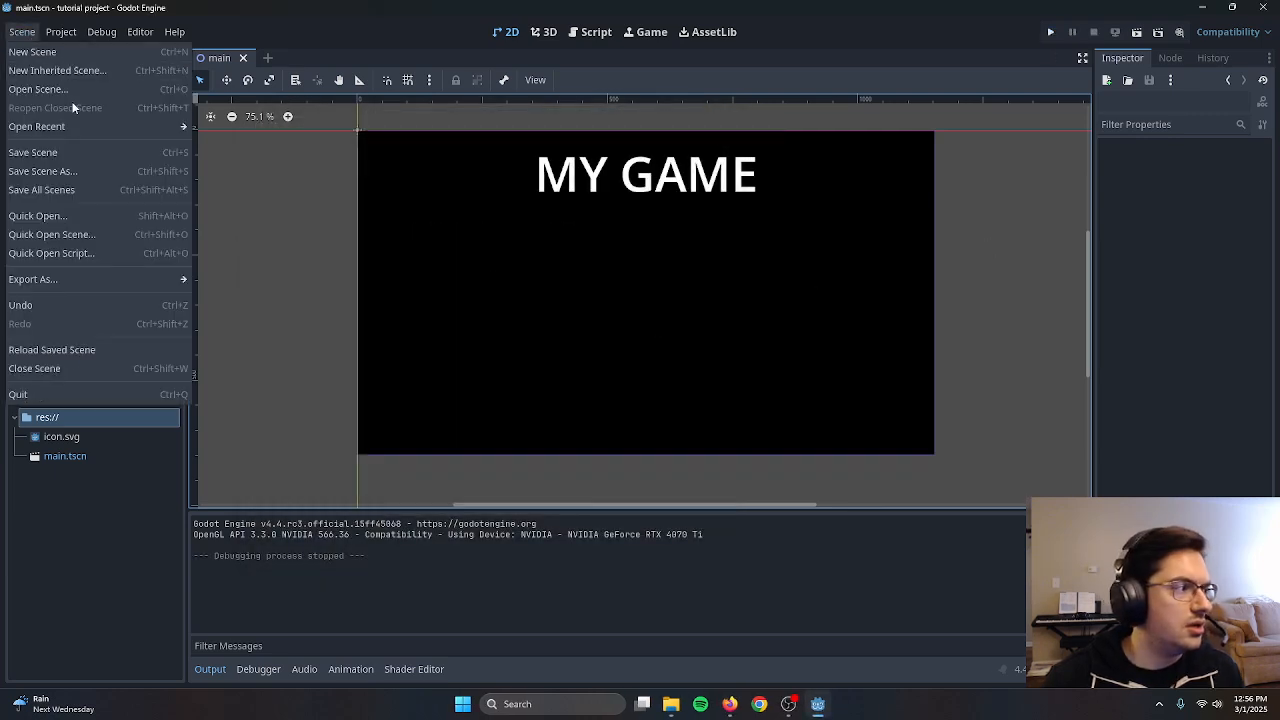
{"action": "left_click", "coordinate": [58, 154]}
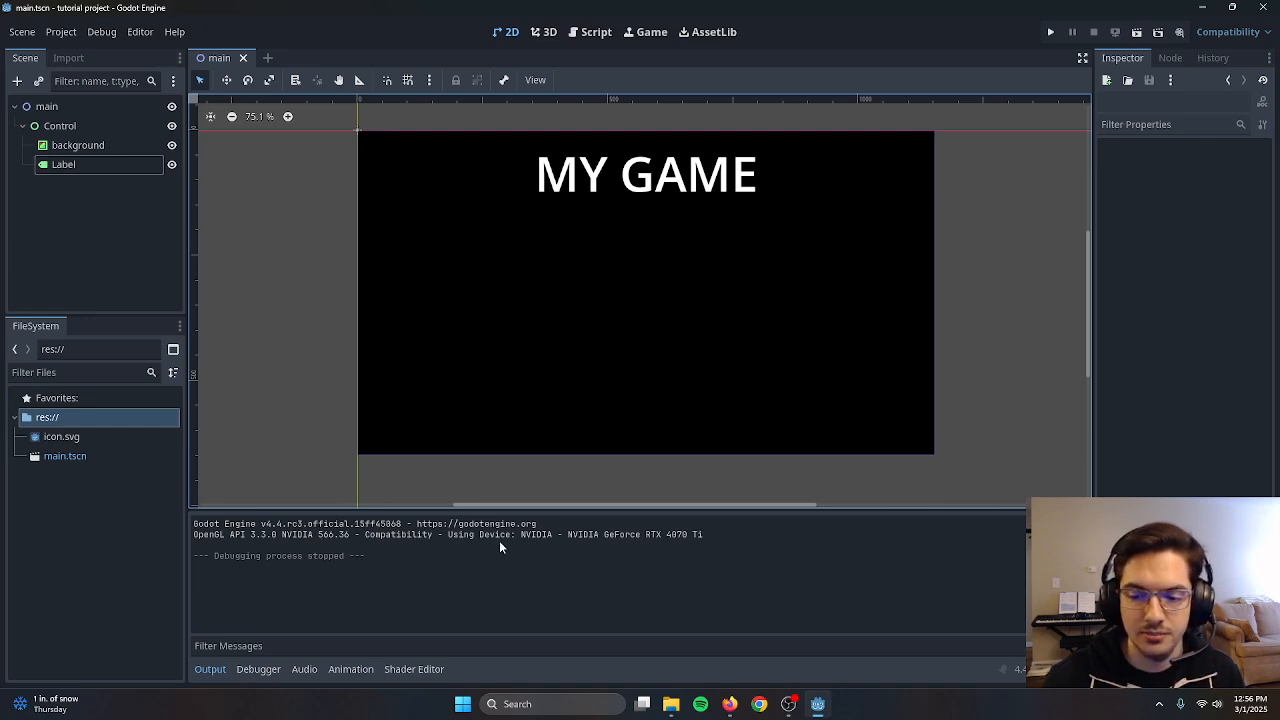
Switch to the tutorial-project window in File Explorer and create a new folder inside it
{"action": "mouse_move", "coordinate": [671, 704]}
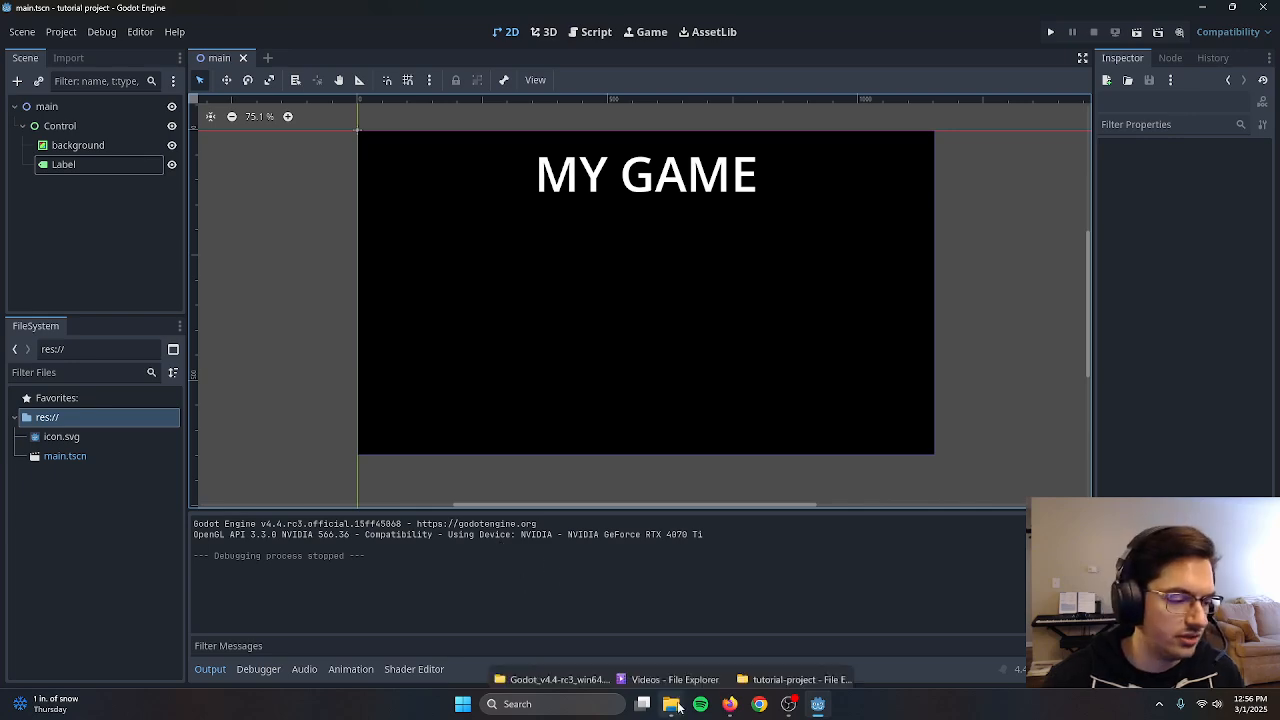
{"action": "left_click", "coordinate": [719, 588]}
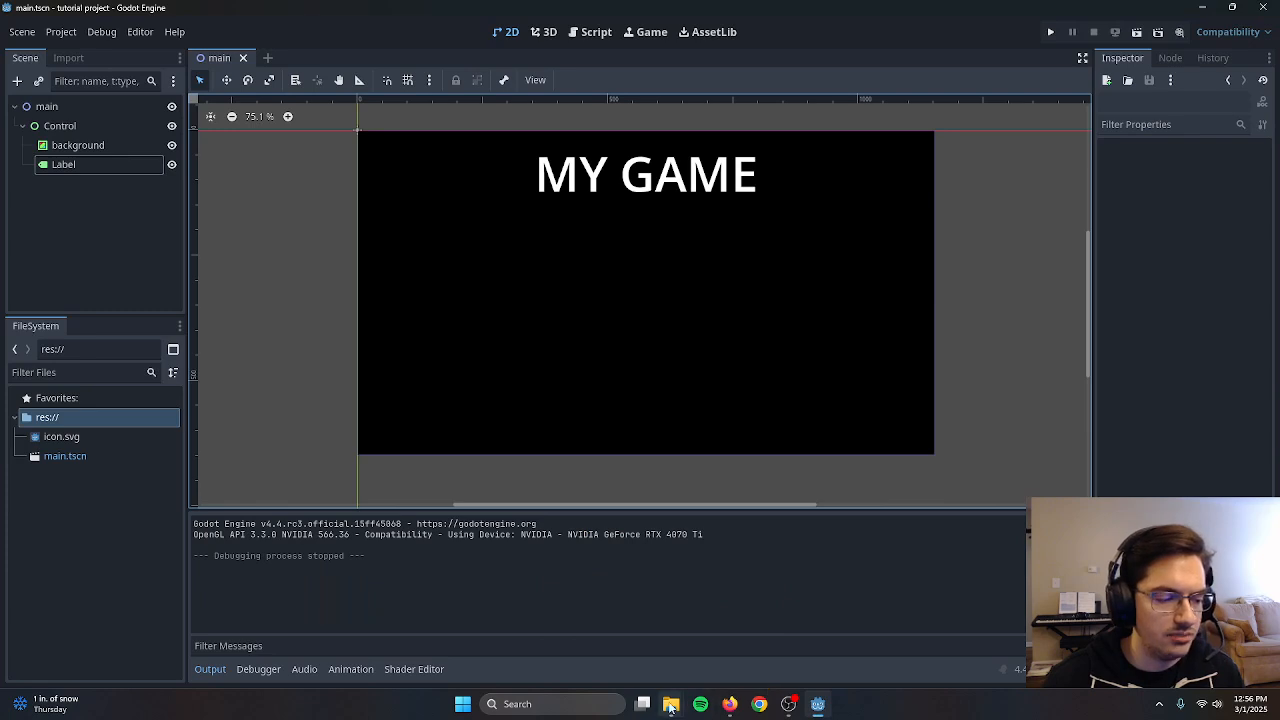
{"action": "mouse_move", "coordinate": [678, 705]}
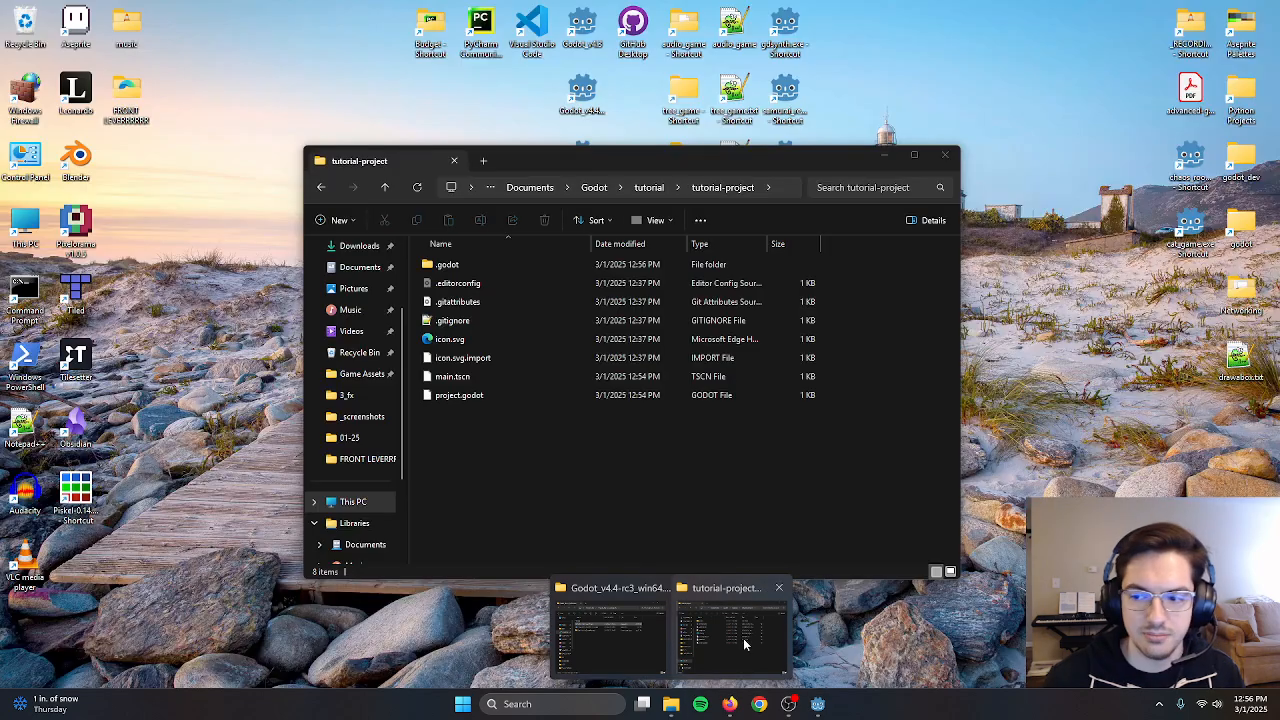
{"action": "left_click", "coordinate": [743, 638]}
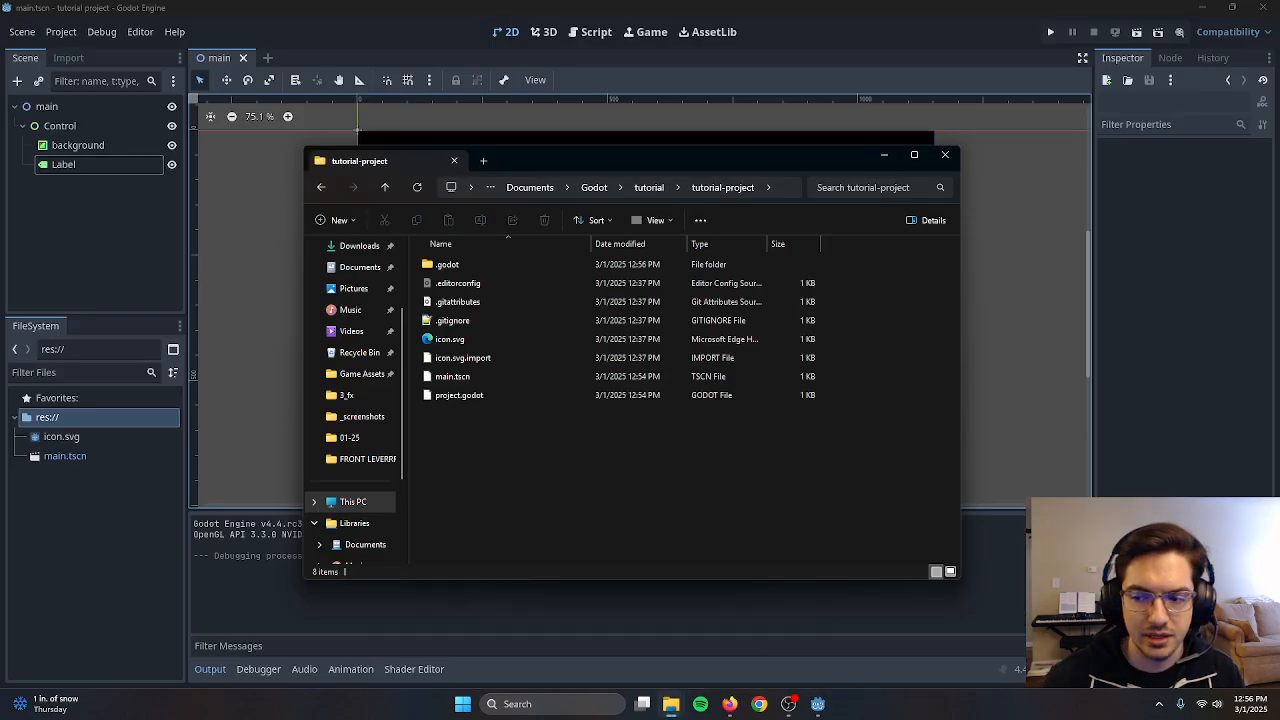
{"action": "right_click", "coordinate": [648, 465]}
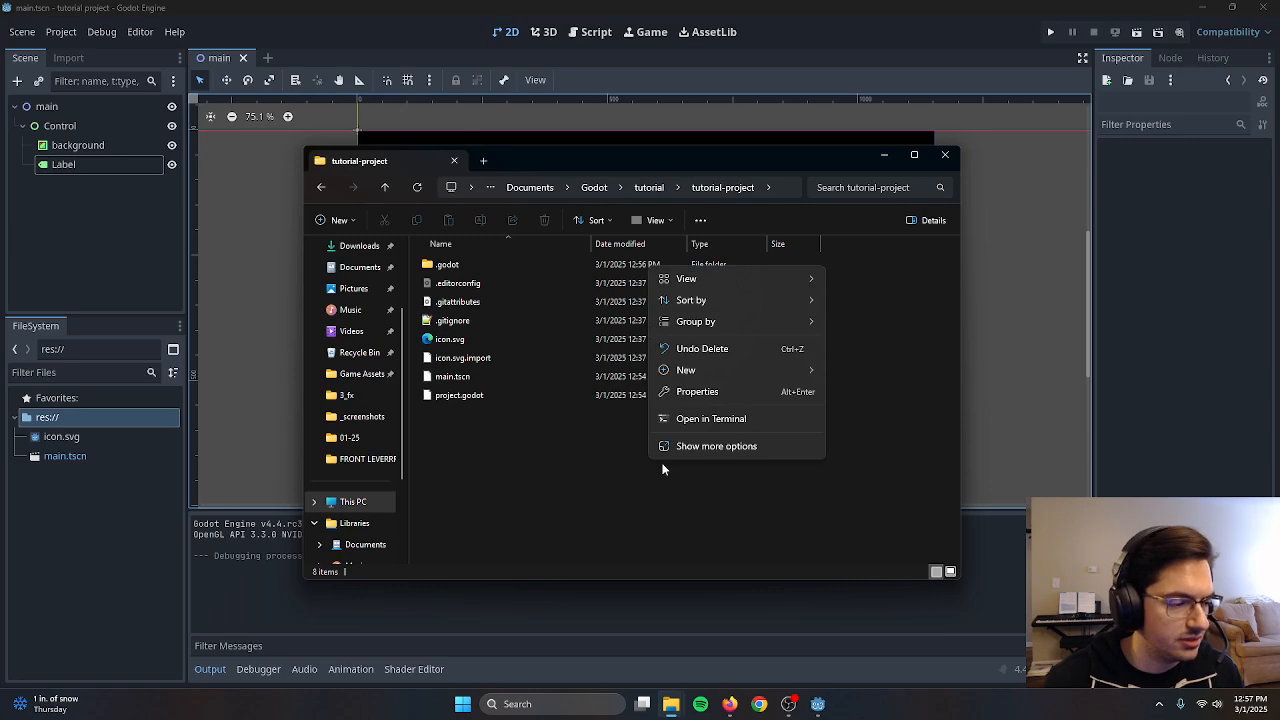
{"action": "mouse_move", "coordinate": [712, 369]}
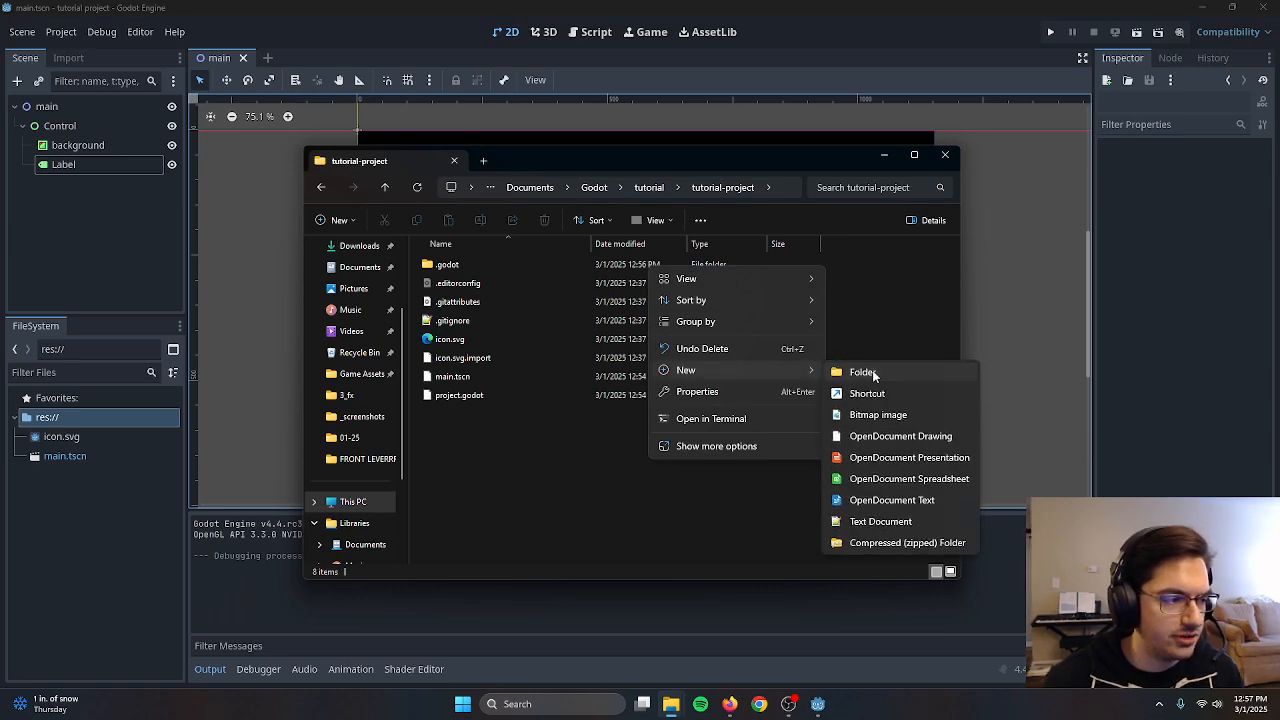
{"action": "left_click", "coordinate": [874, 374]}
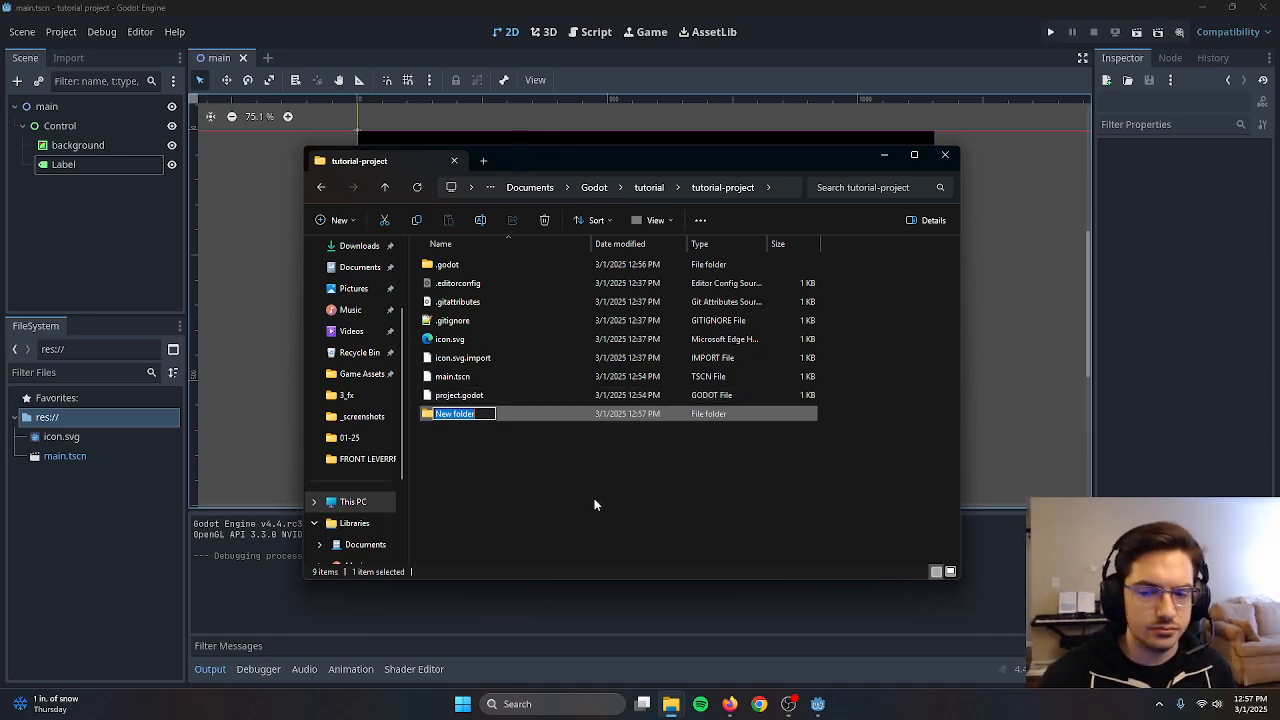
Show the res:// folder in the file manager from Godot and close the duplicate tutorial-project window
{"action": "right_click", "coordinate": [68, 420]}
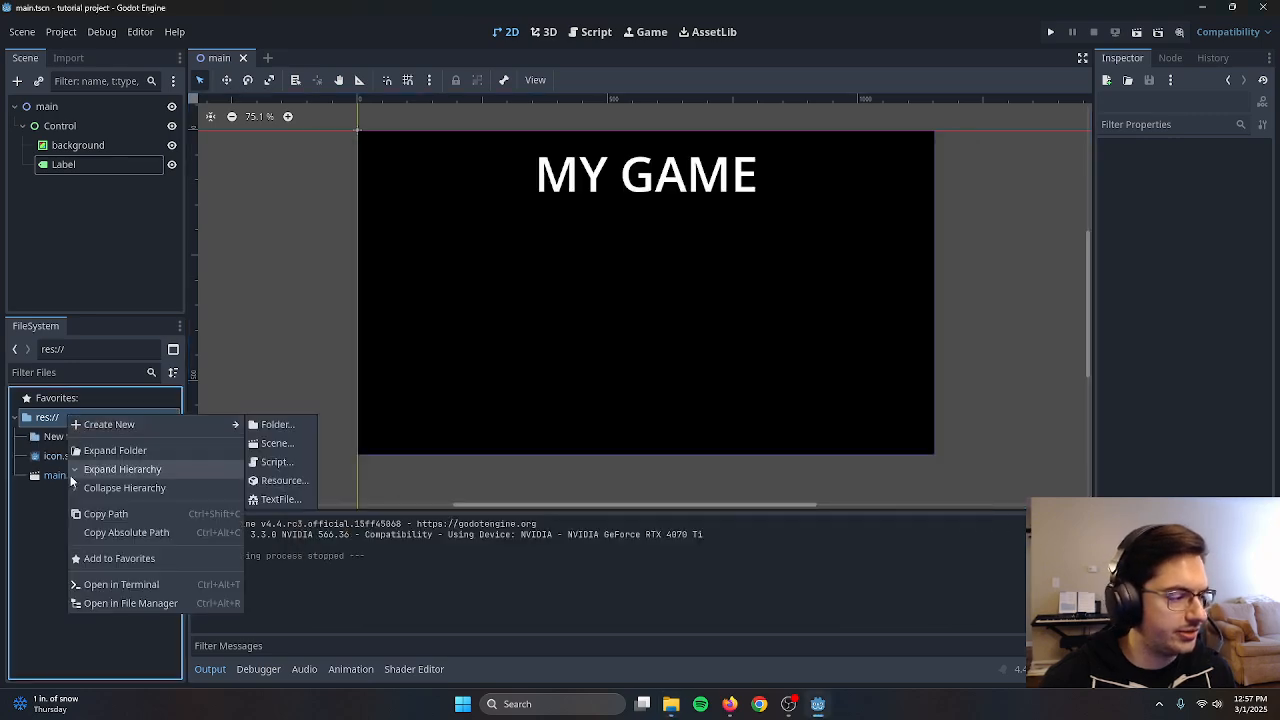
{"action": "left_click", "coordinate": [101, 605]}
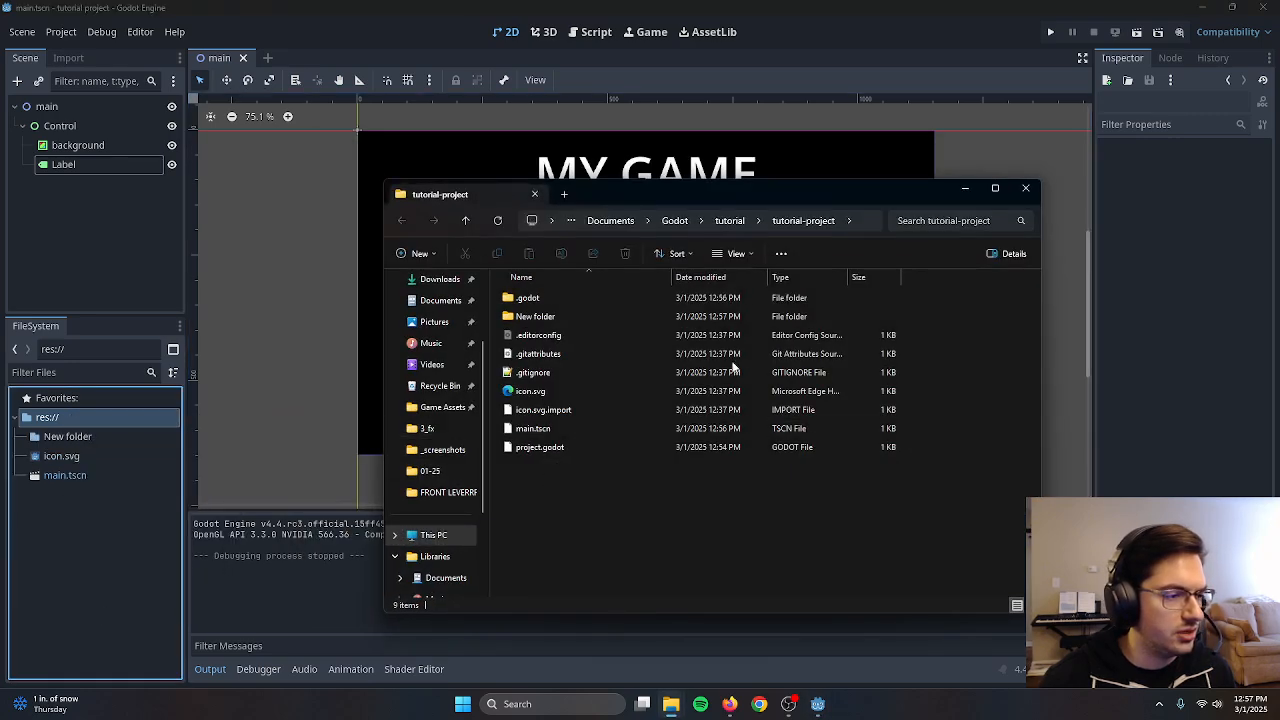
{"action": "left_click", "coordinate": [671, 704]}
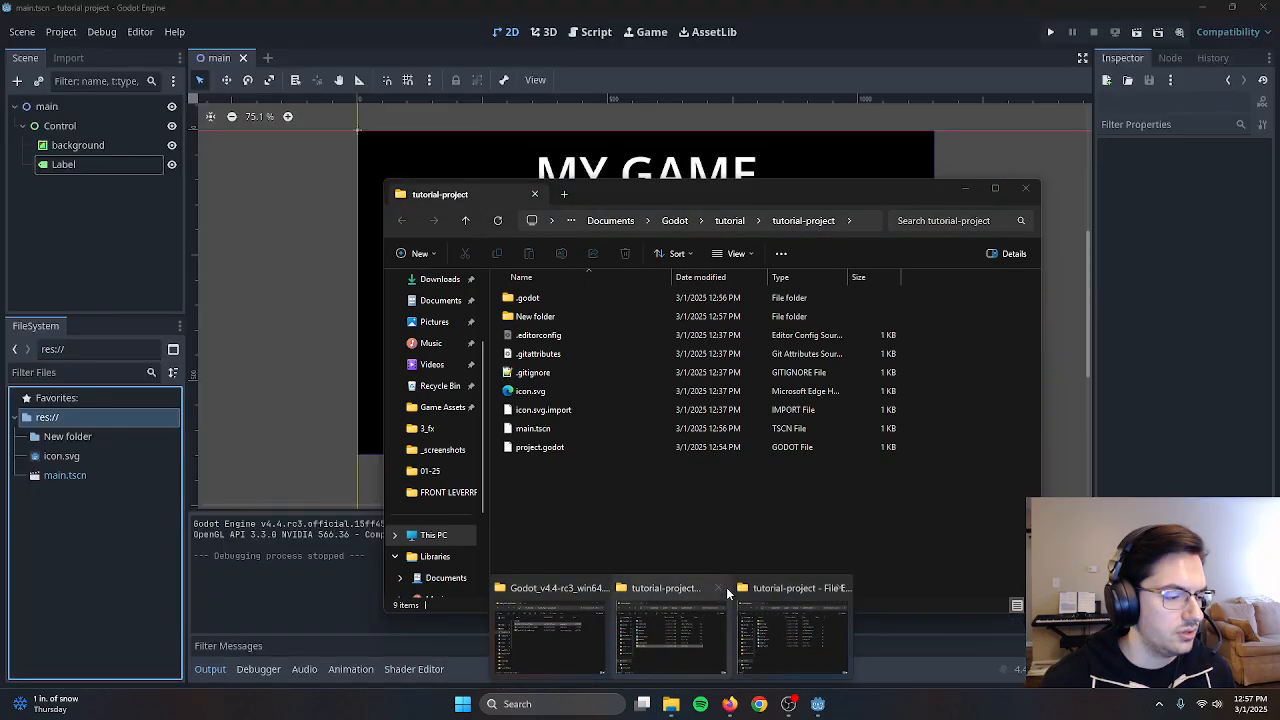
{"action": "left_click", "coordinate": [722, 603]}
Rename the new folder in tutorial-project as _exports
{"action": "right_click", "coordinate": [594, 494]}
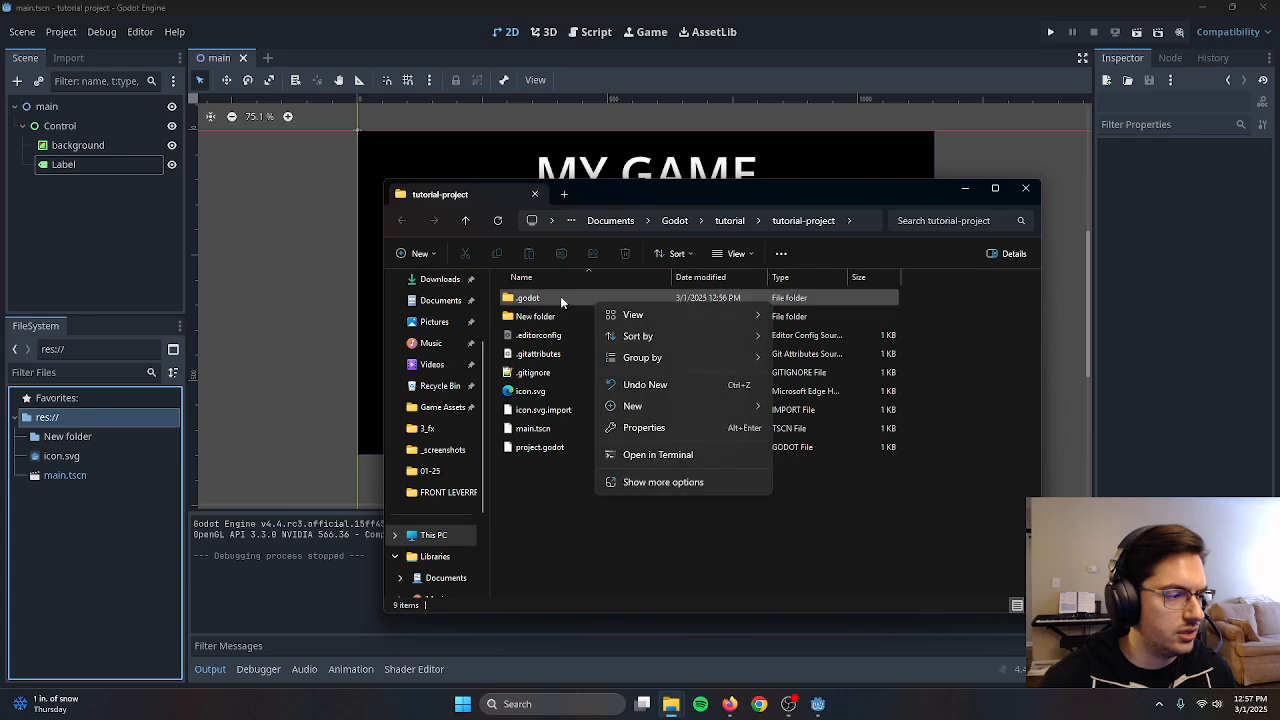
{"action": "left_click", "coordinate": [538, 318]}
{"action": "left_click", "coordinate": [538, 318]}
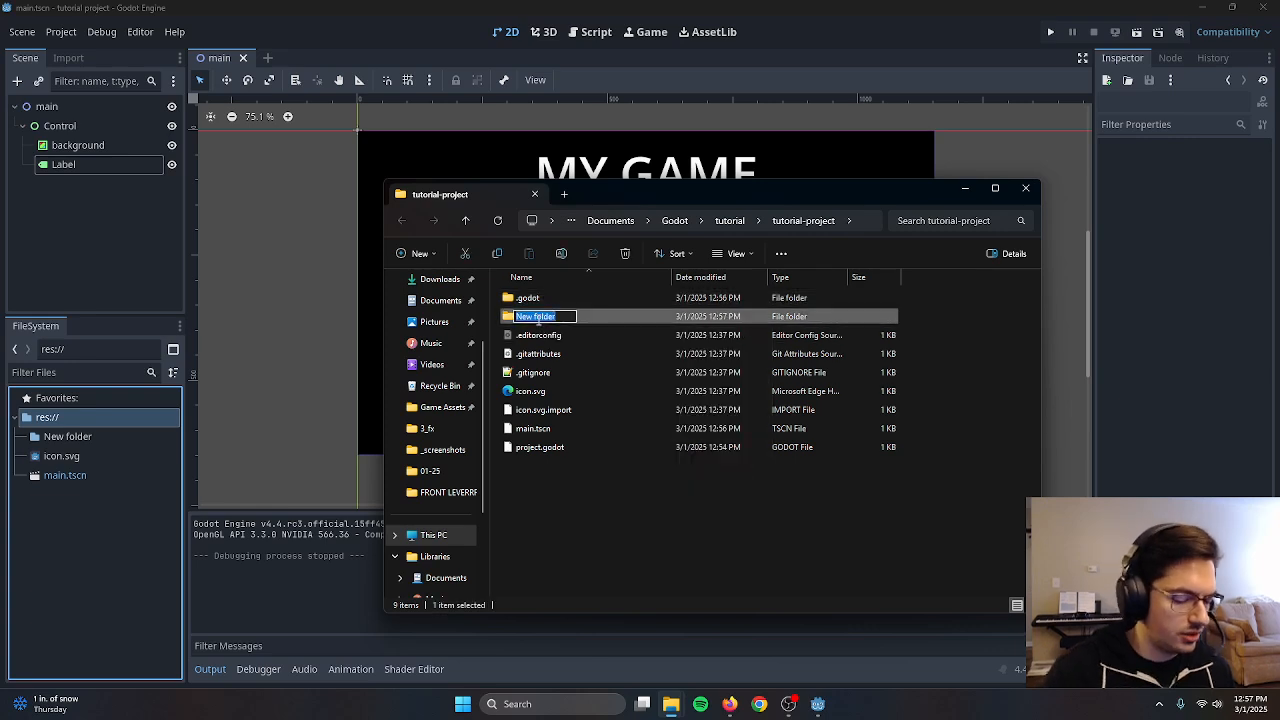
{"action": "type", "text": "_exports"}
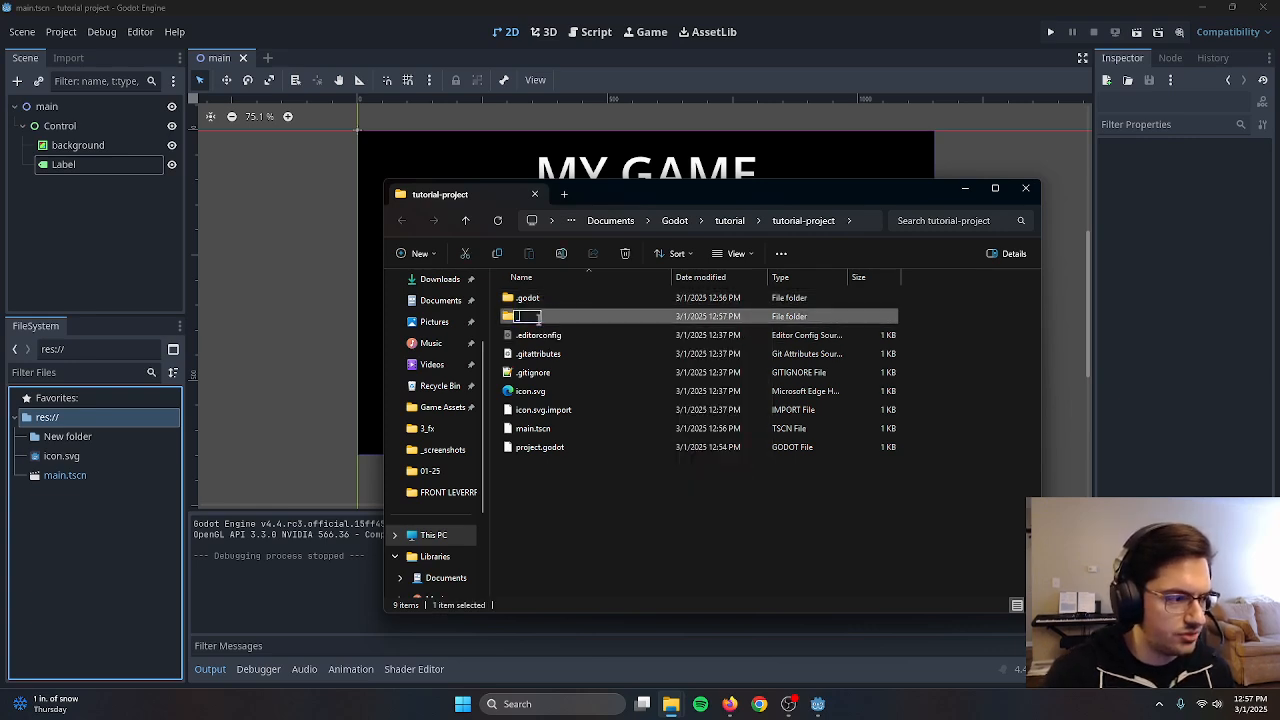
{"action": "key", "text": "Return"}
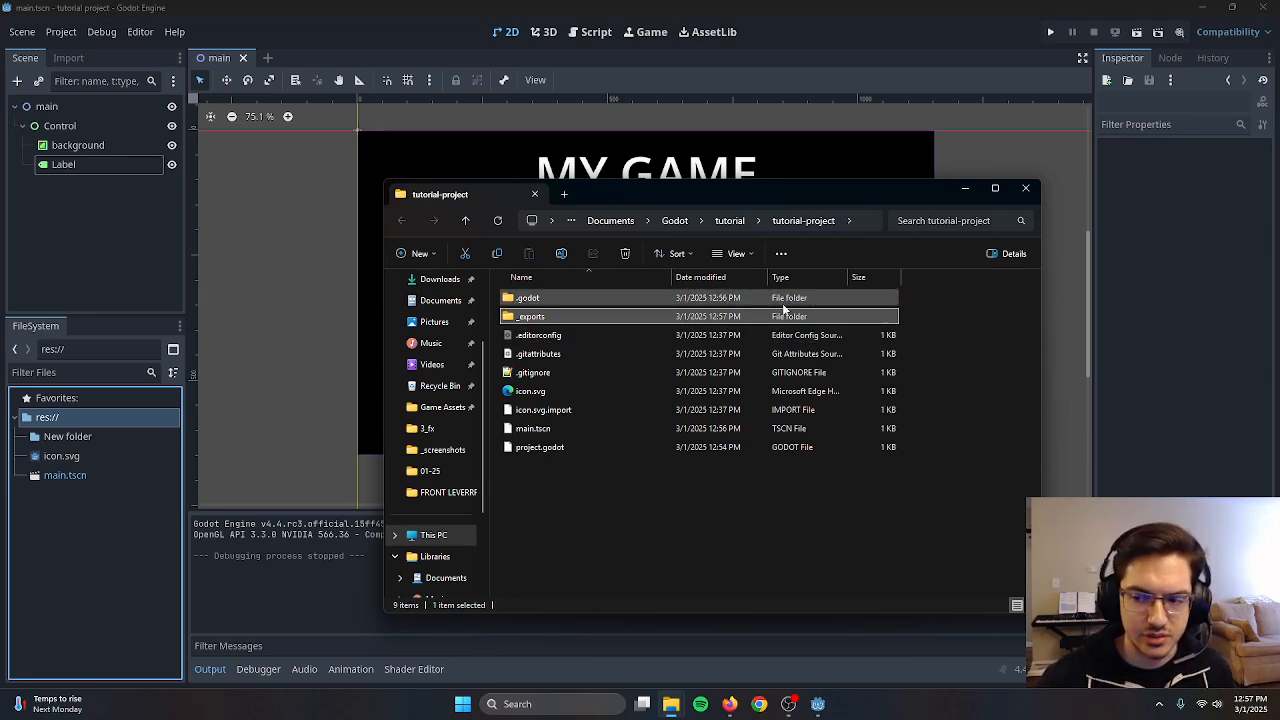
Open the project's .gitignore in Notepad++, add the line /_exports/ after /android/, save the file and minimize the editor
{"action": "double_click", "coordinate": [557, 374]}
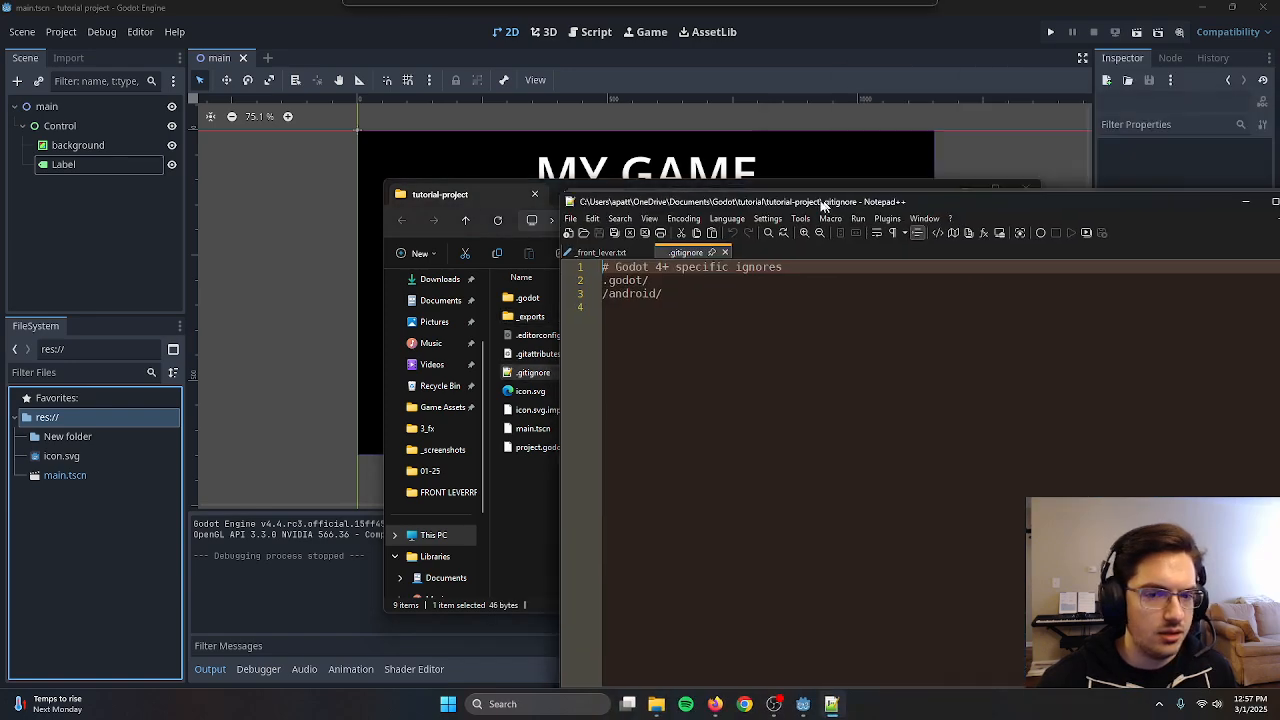
{"action": "left_click_drag", "start_coordinate": [823, 206], "coordinate": [830, 120]}
{"action": "left_click", "coordinate": [752, 234]}
{"action": "type", "text": "/"}
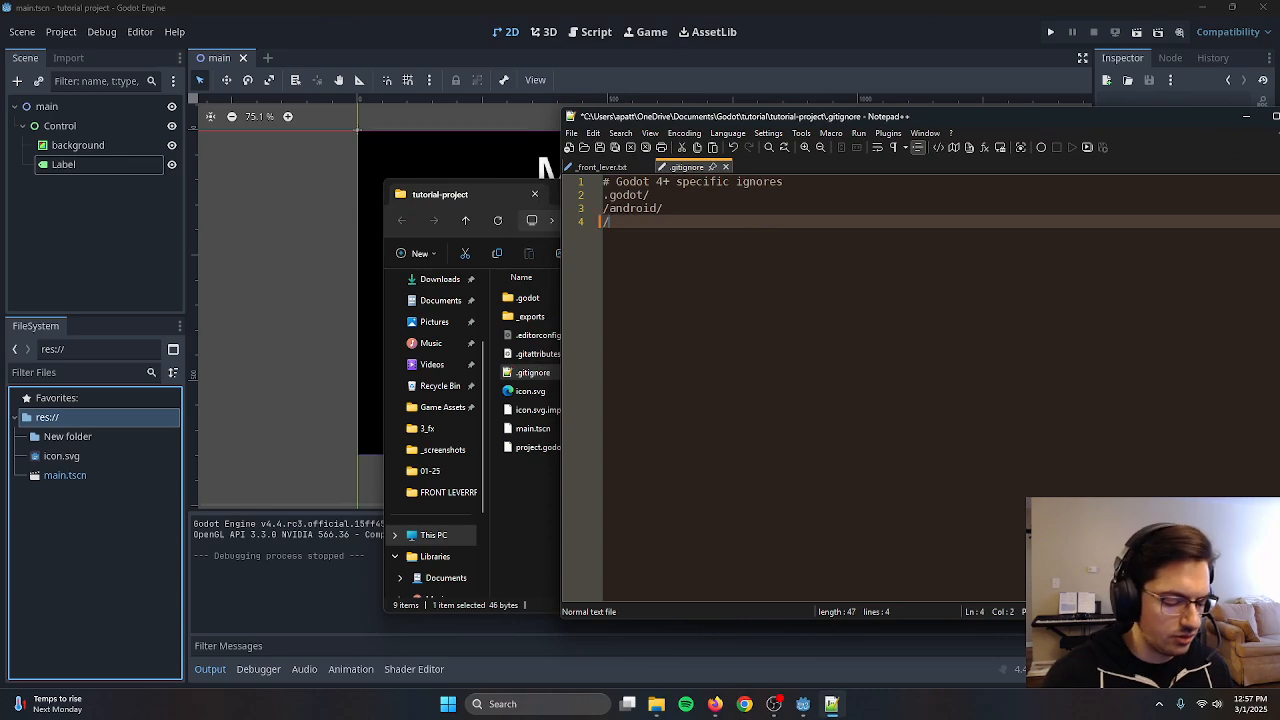
{"action": "type", "text": "_exports/"}
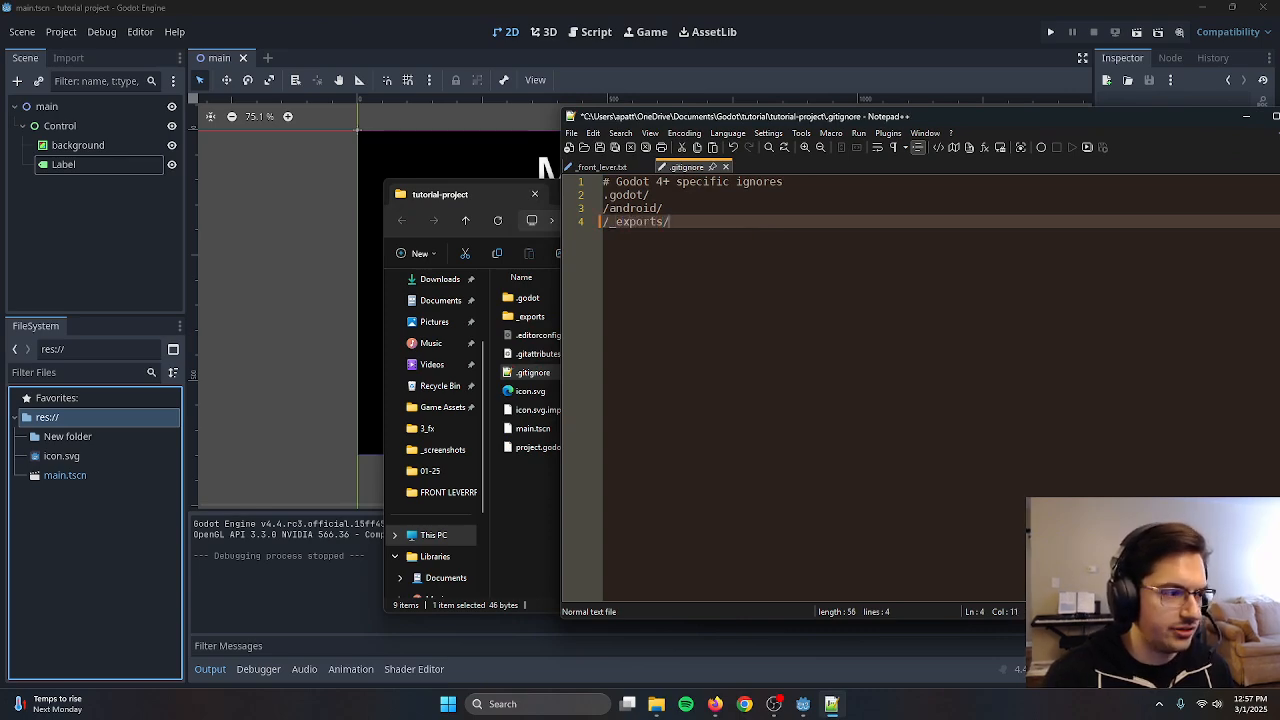
{"action": "key", "text": "ctrl+s"}
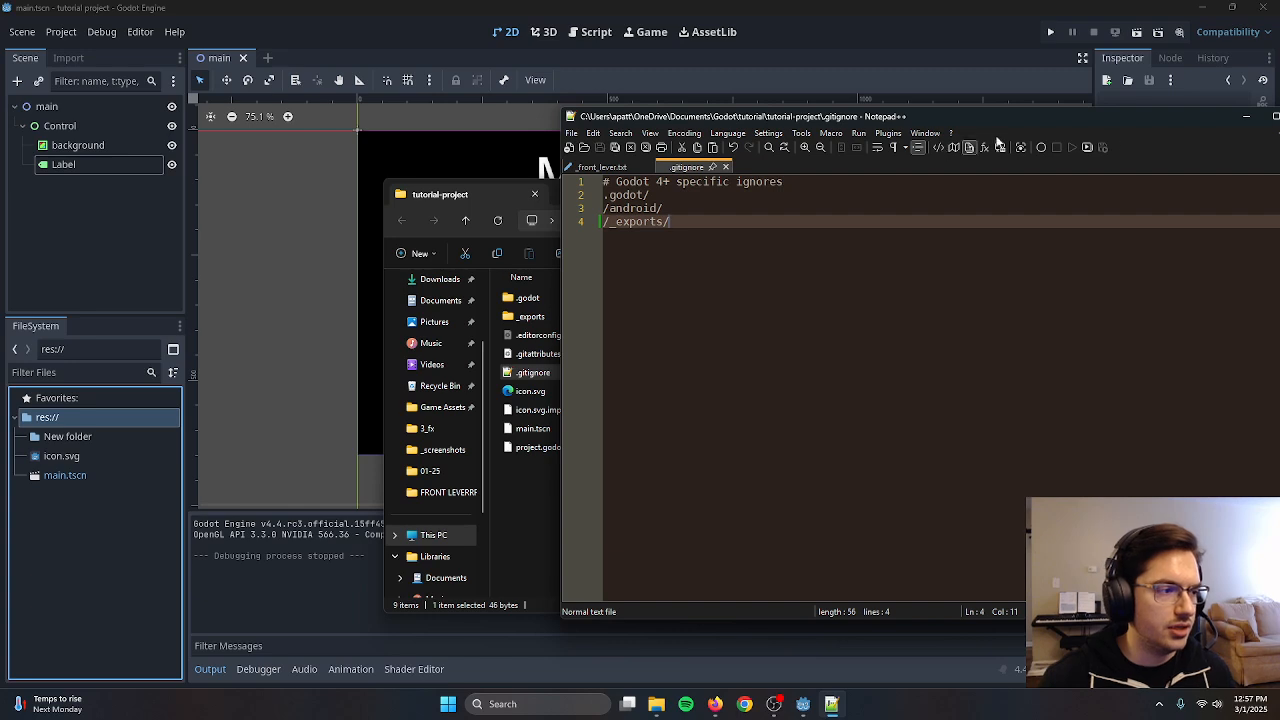
{"action": "left_click", "coordinate": [1251, 118]}
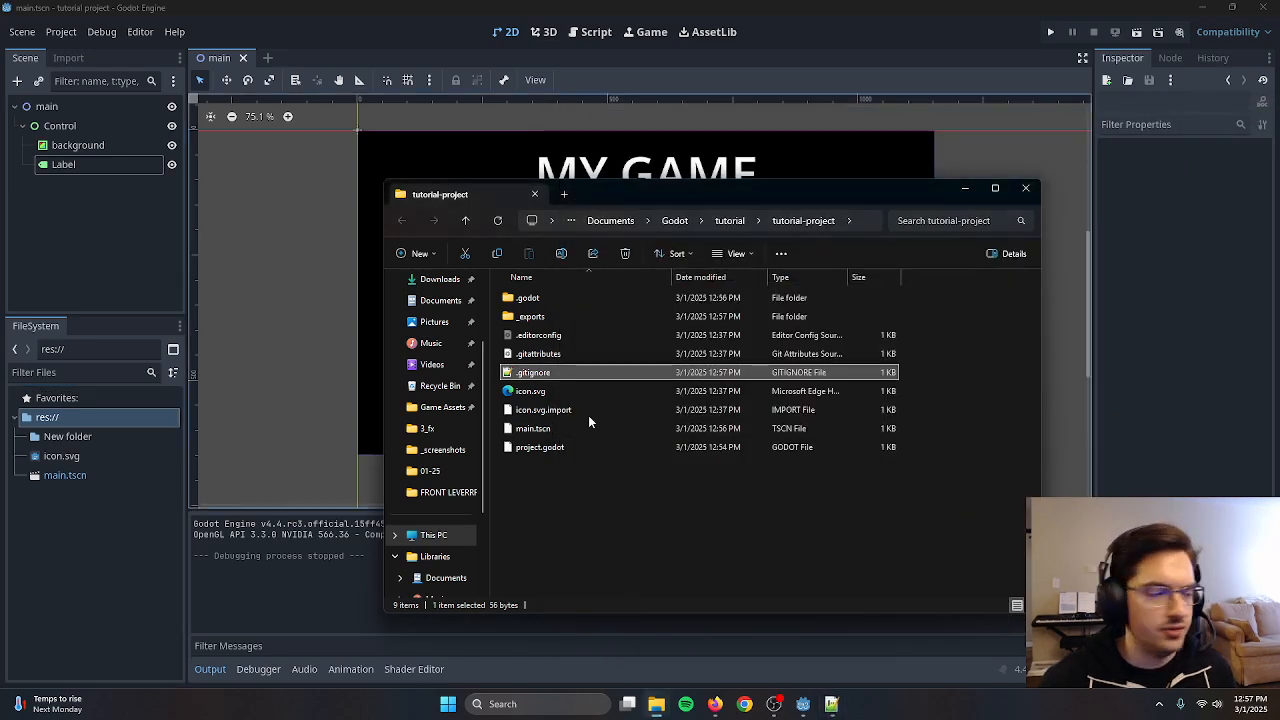
Create a folder named web inside the _exports folder and open it
{"action": "double_click", "coordinate": [541, 318]}
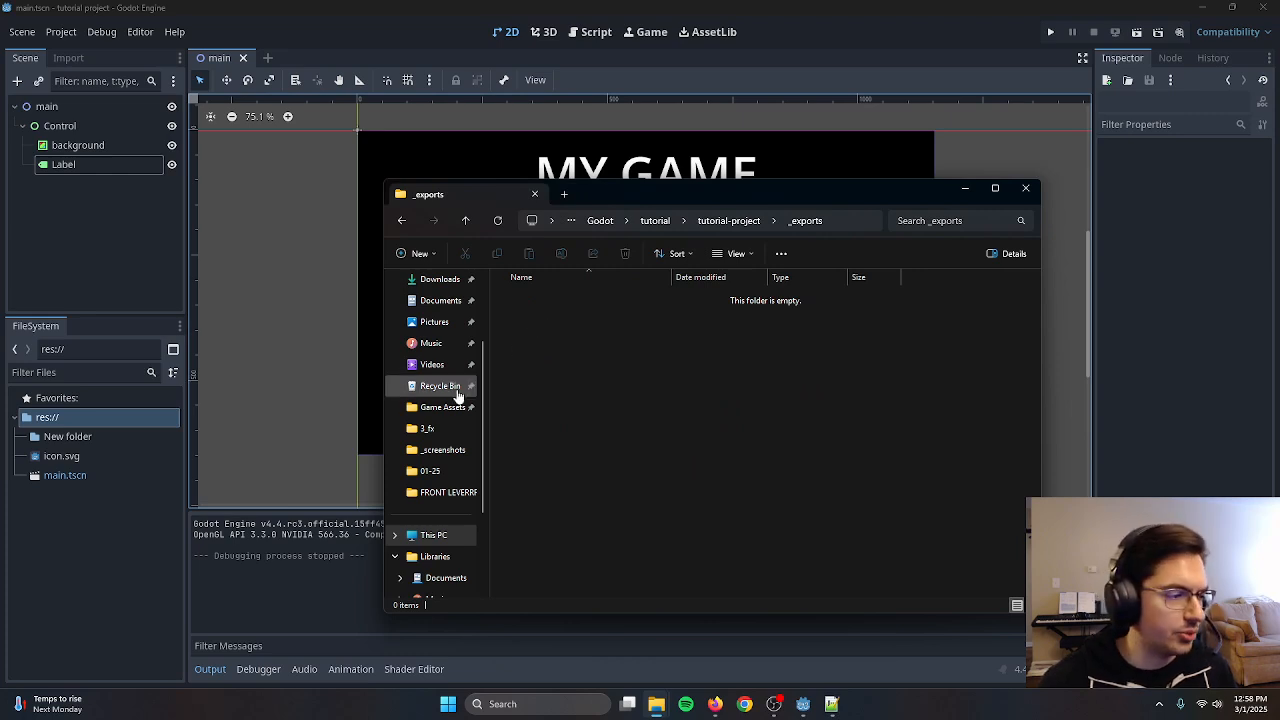
{"action": "right_click", "coordinate": [558, 352]}
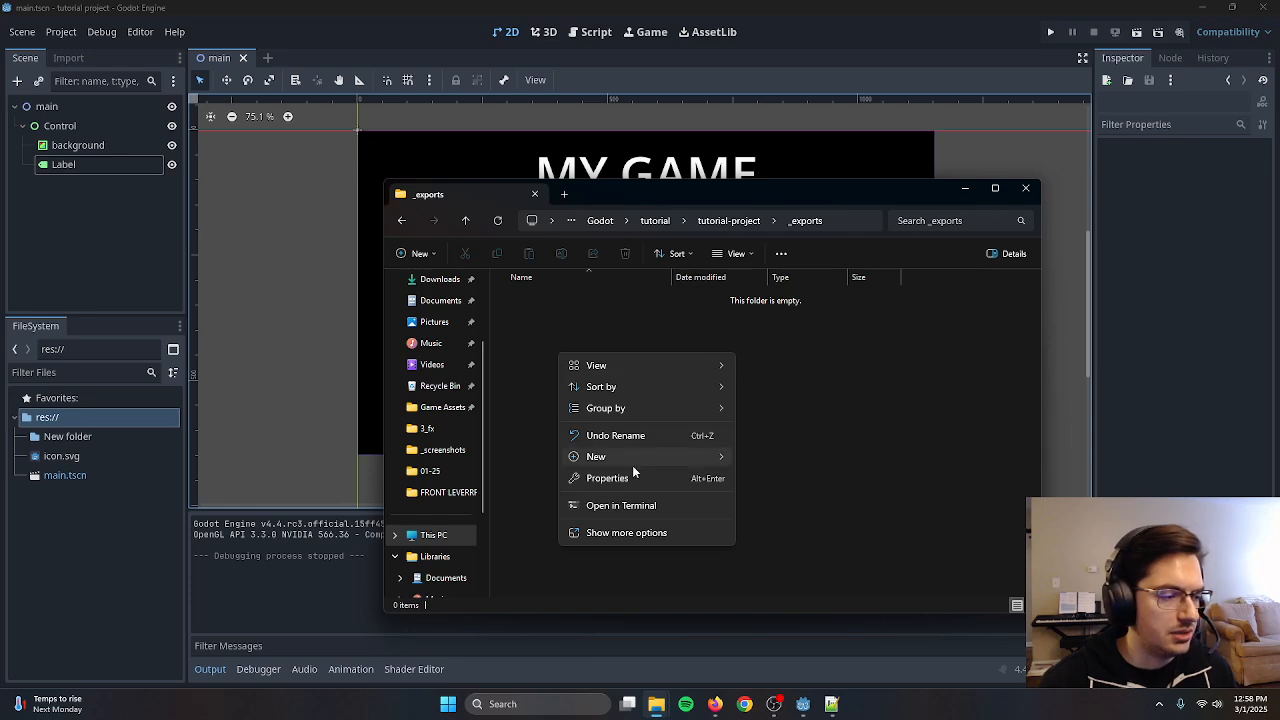
{"action": "mouse_move", "coordinate": [632, 460]}
{"action": "left_click", "coordinate": [829, 460]}
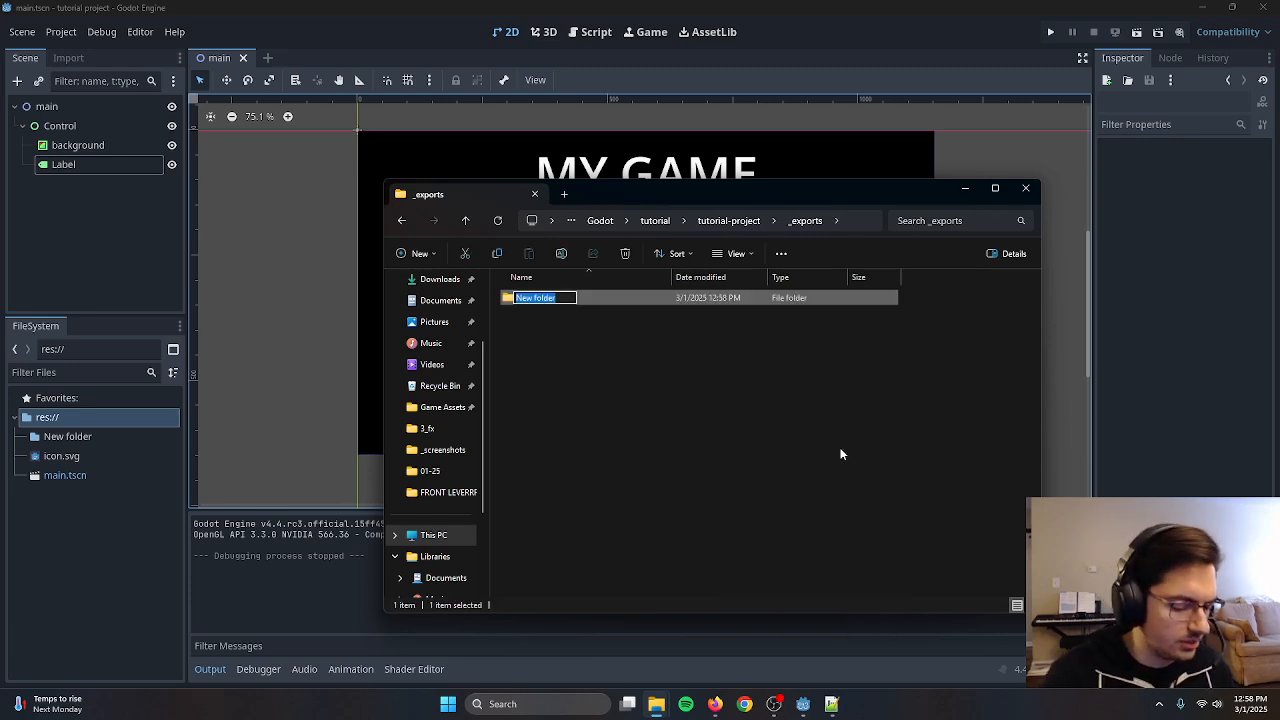
{"action": "type", "text": "web"}
{"action": "key", "text": "Return"}
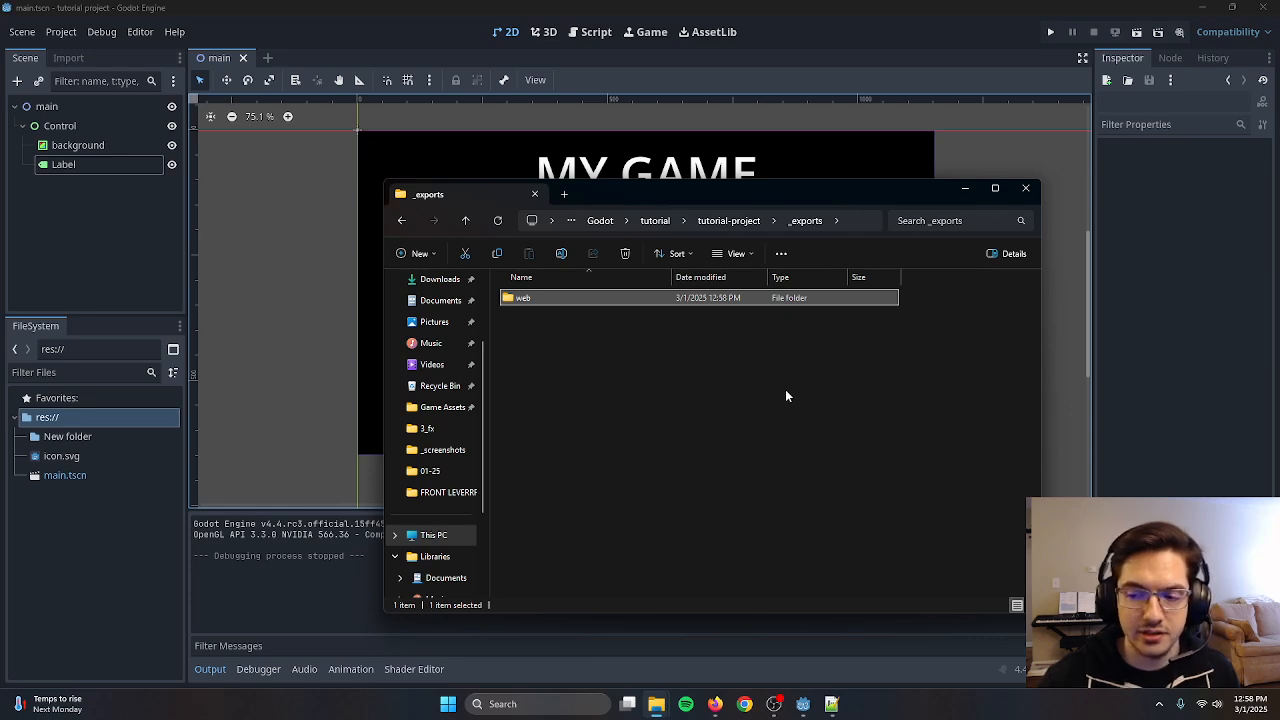
{"action": "double_click", "coordinate": [514, 296]}
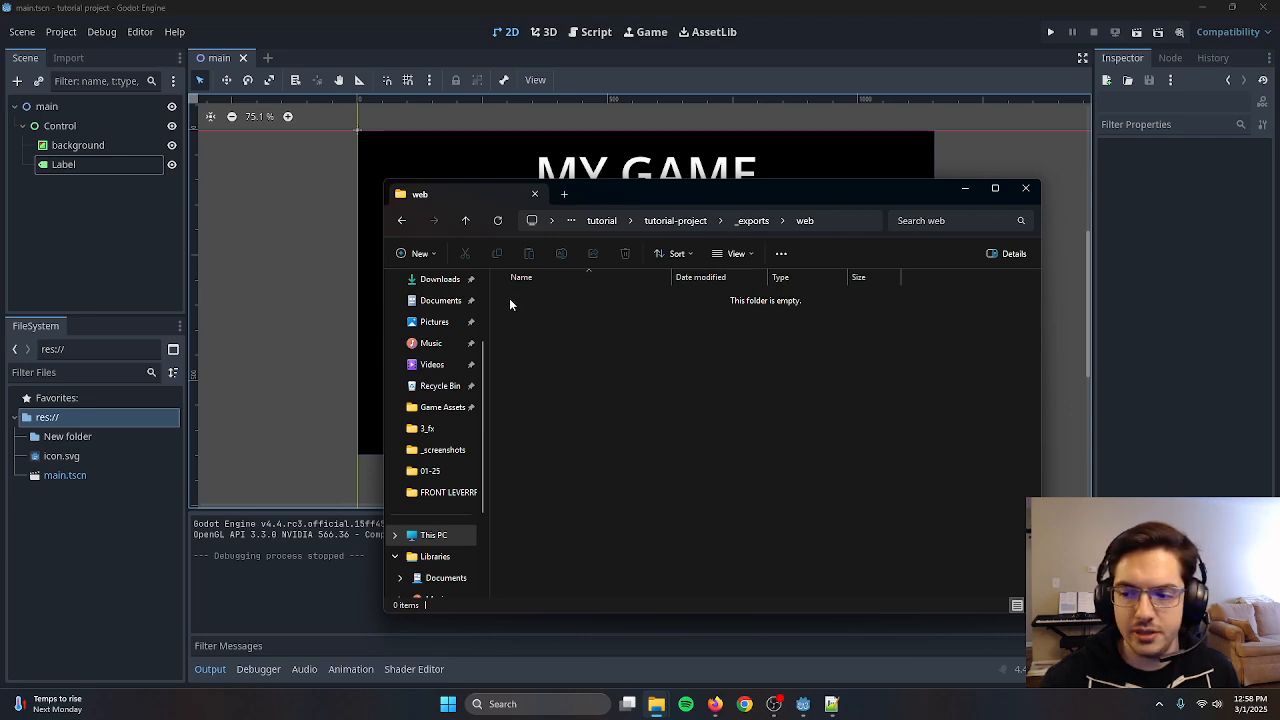
Switch to Godot, open the project's export settings and add a Windows Desktop preset
{"action": "left_click", "coordinate": [288, 6]}
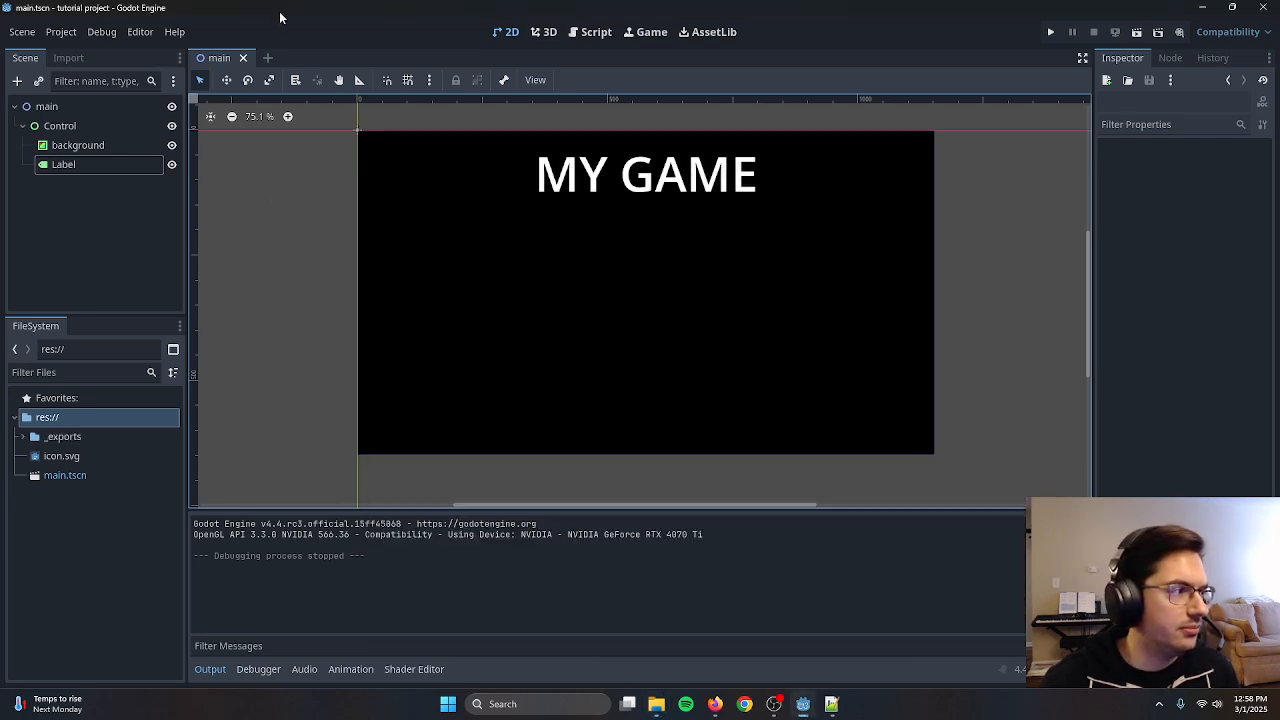
{"action": "left_click", "coordinate": [58, 31]}
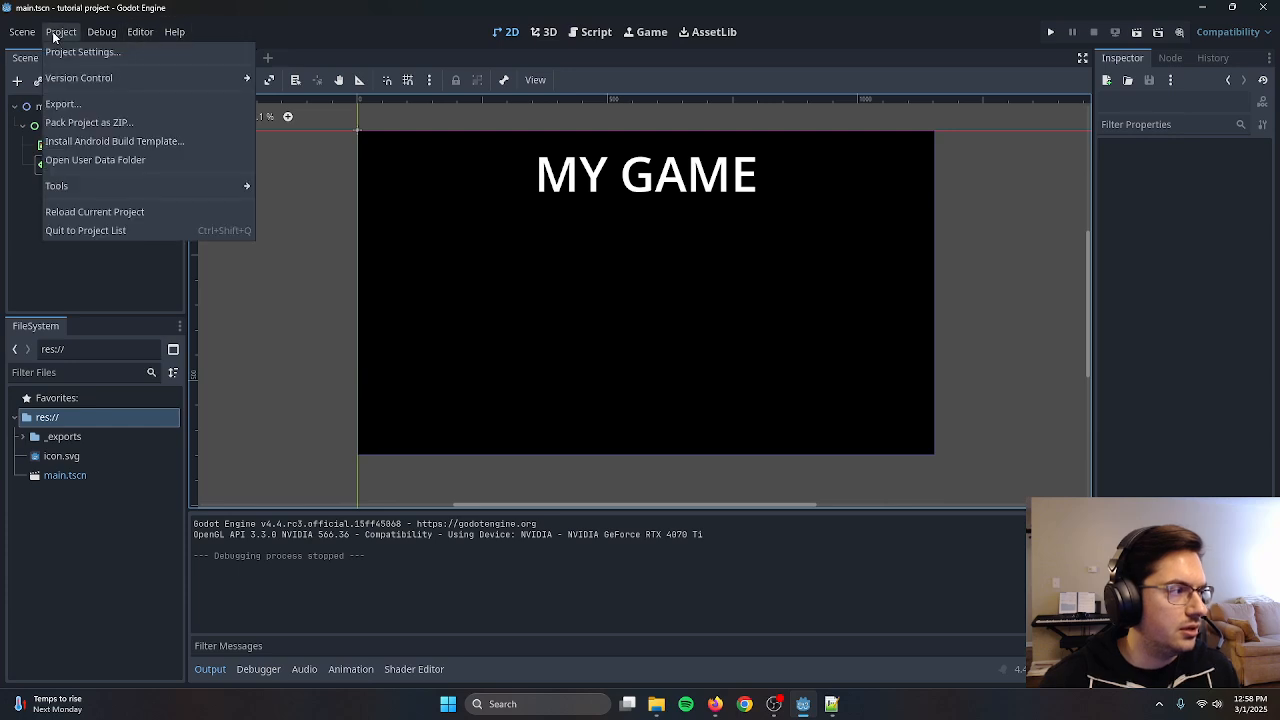
{"action": "left_click", "coordinate": [102, 104]}
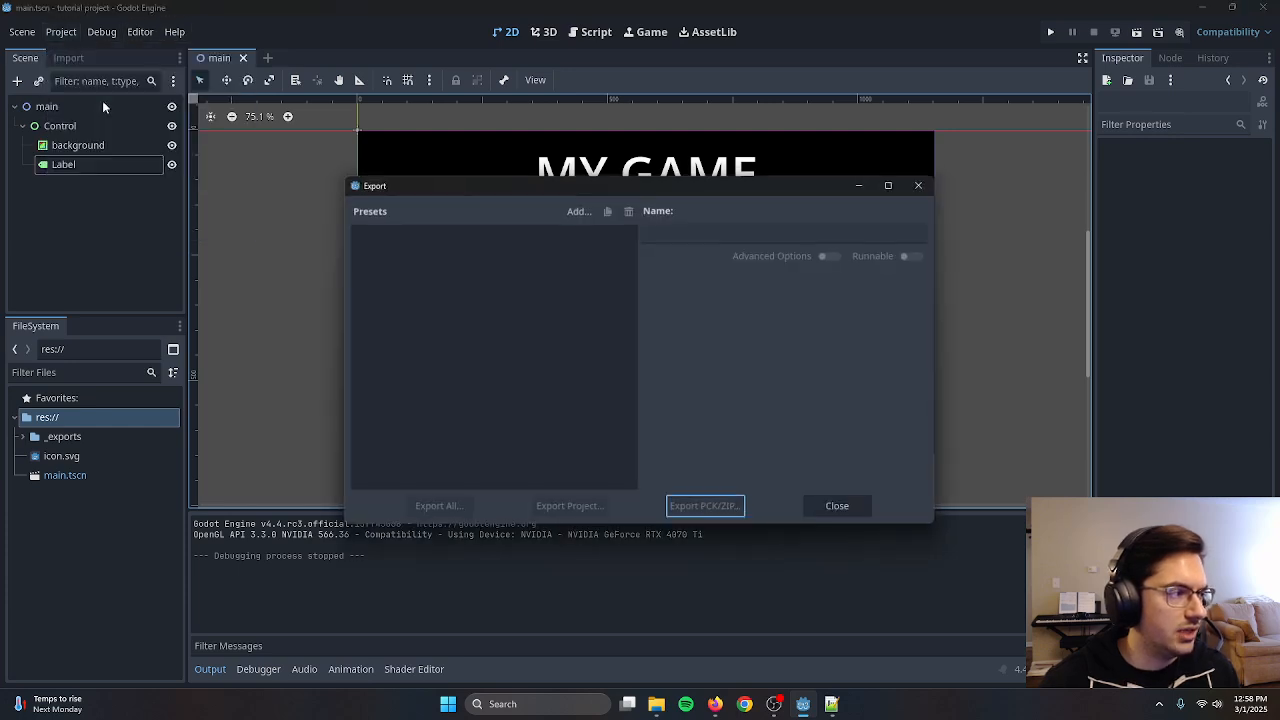
{"action": "left_click", "coordinate": [581, 209]}
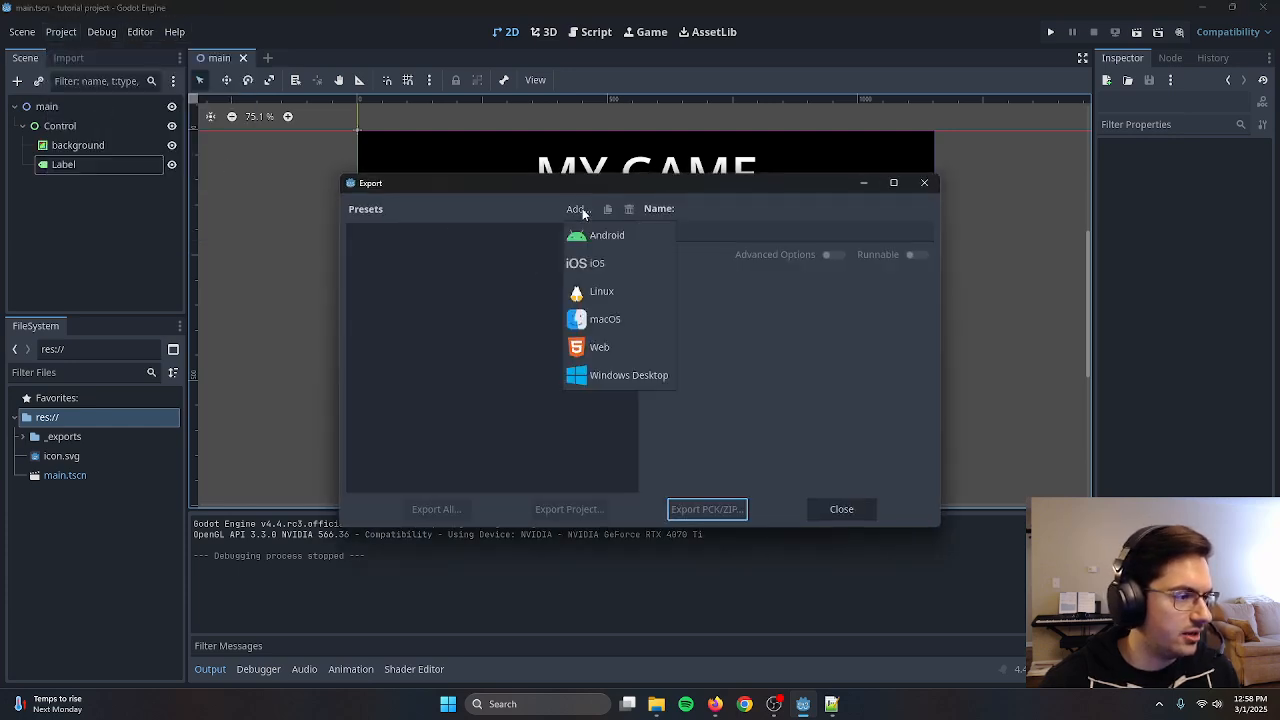
{"action": "left_click", "coordinate": [640, 378]}
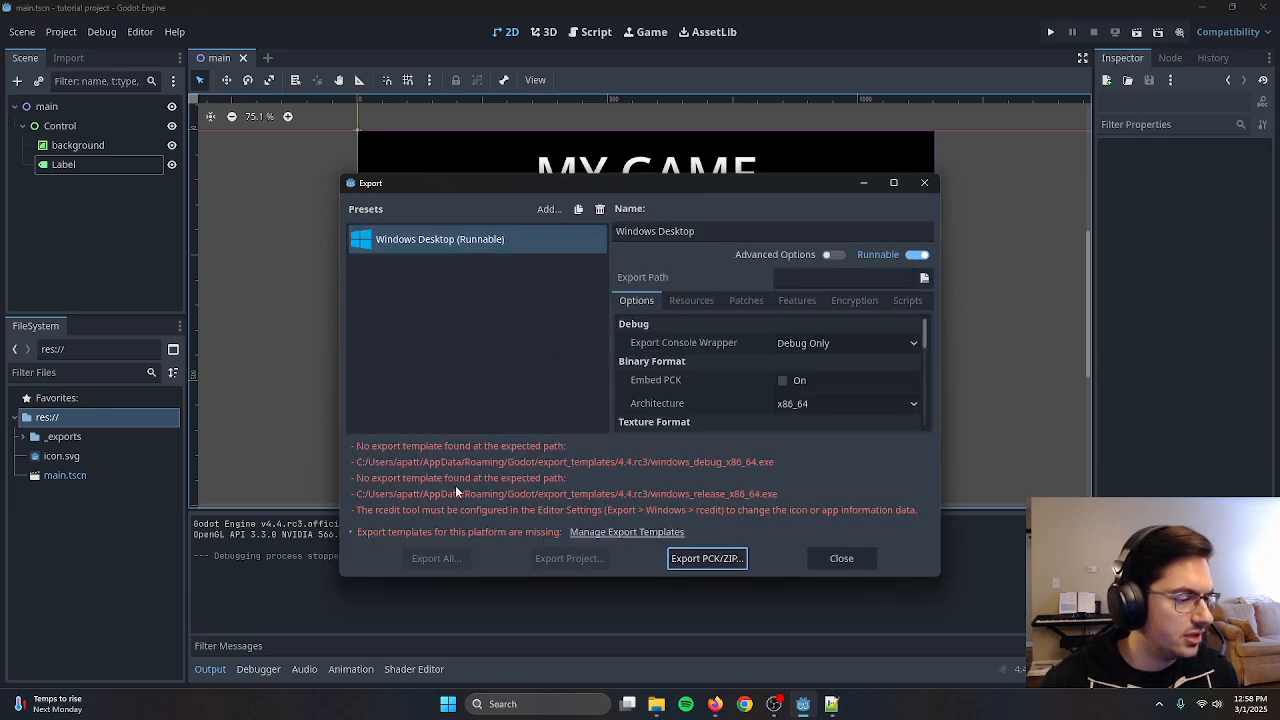
Download and install the 4.4.rc3 export templates from the best available mirror, and close the Export Template Manager
{"action": "left_click", "coordinate": [647, 537]}
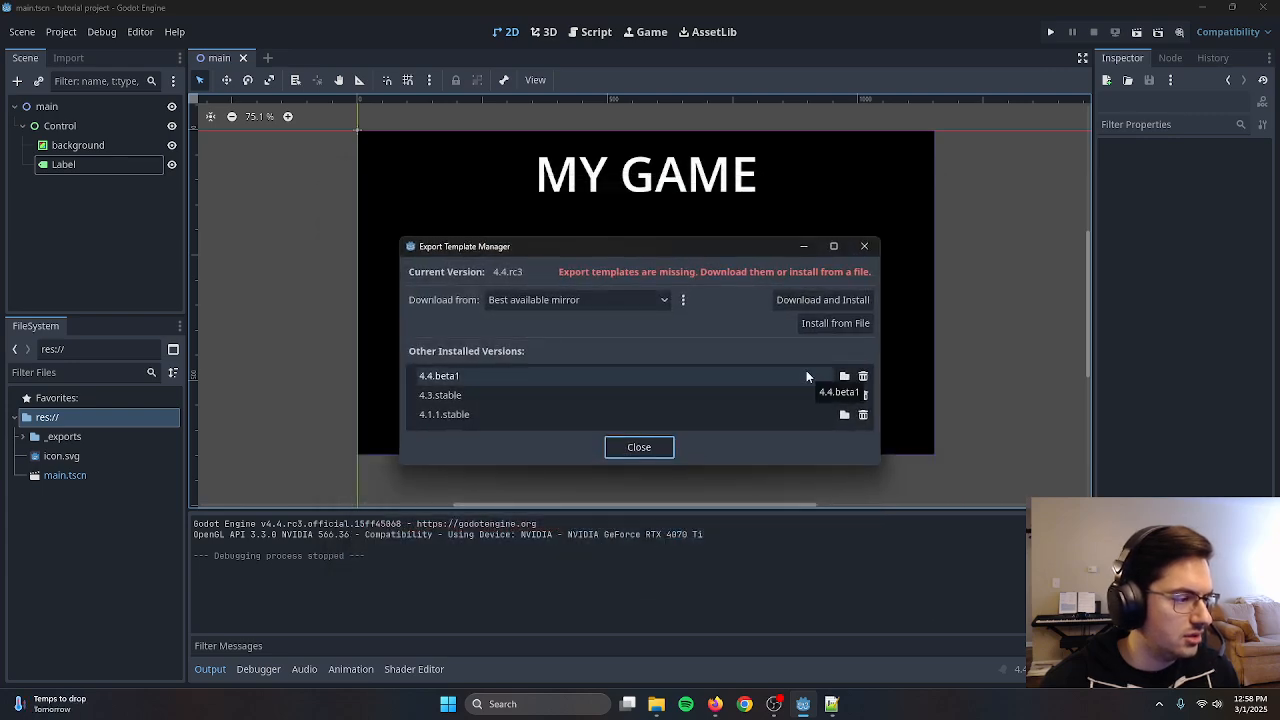
{"action": "left_click", "coordinate": [61, 32]}
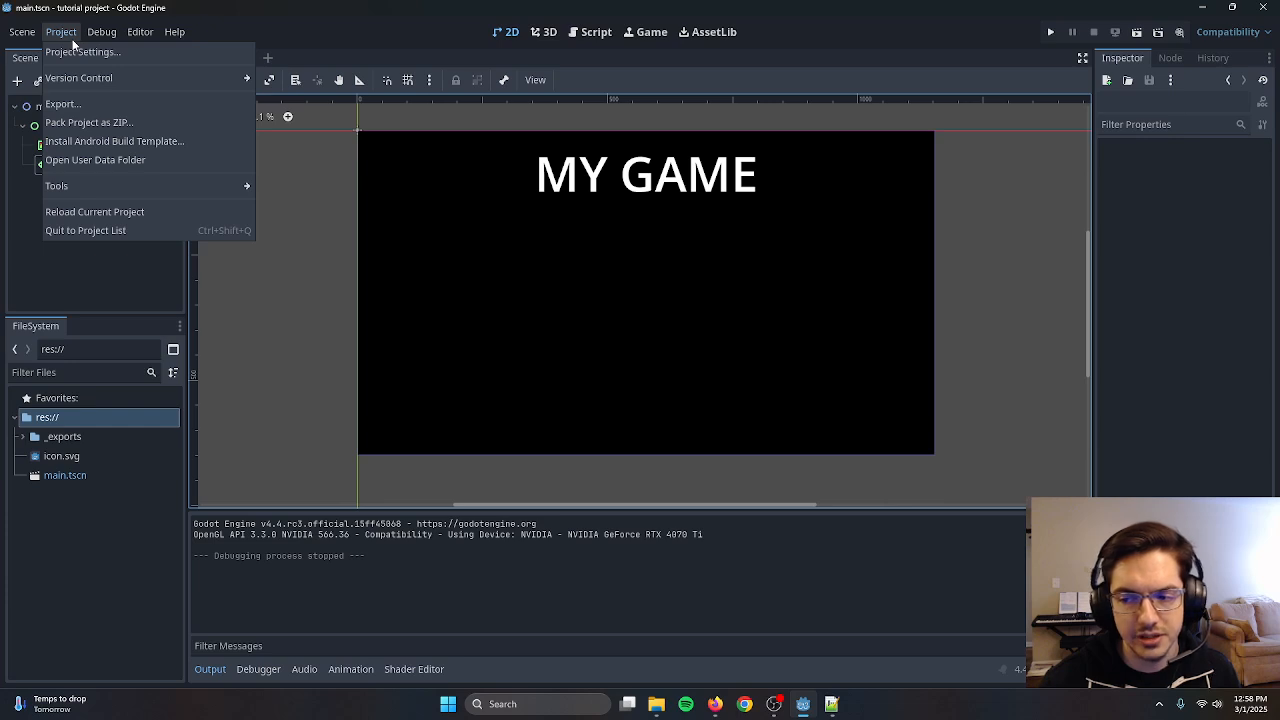
{"action": "left_click", "coordinate": [120, 108]}
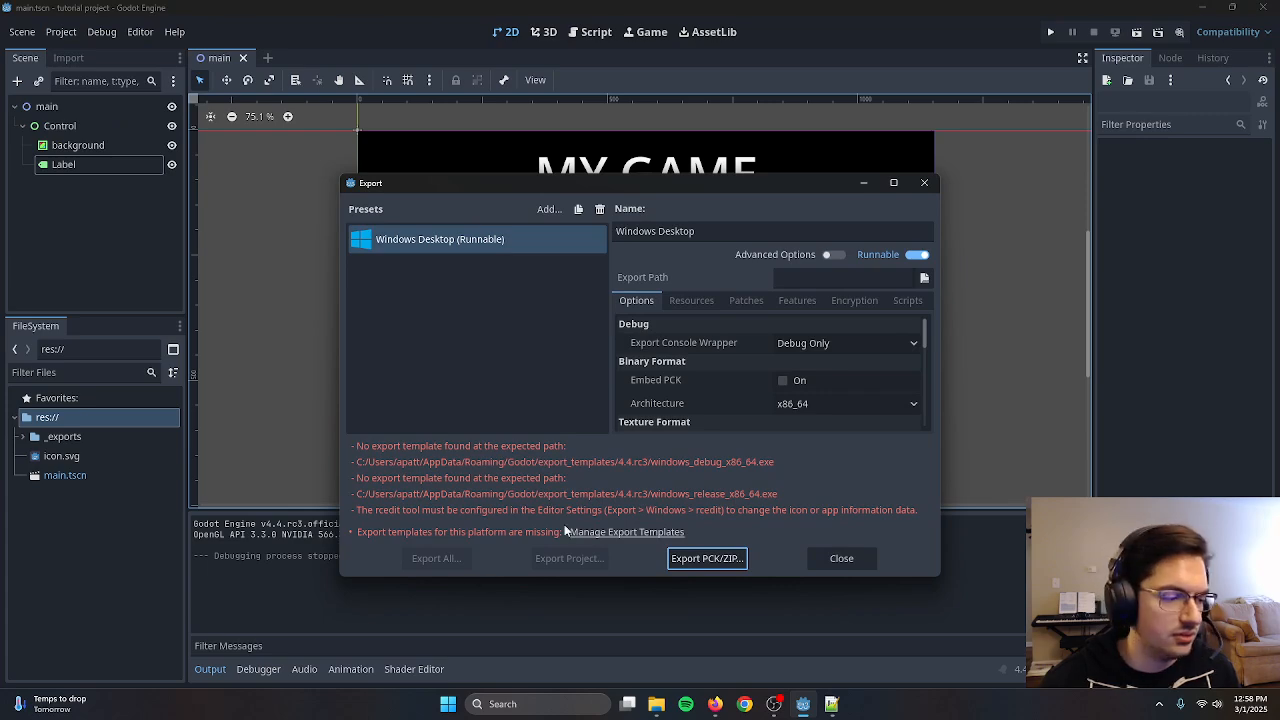
{"action": "left_click", "coordinate": [630, 532]}
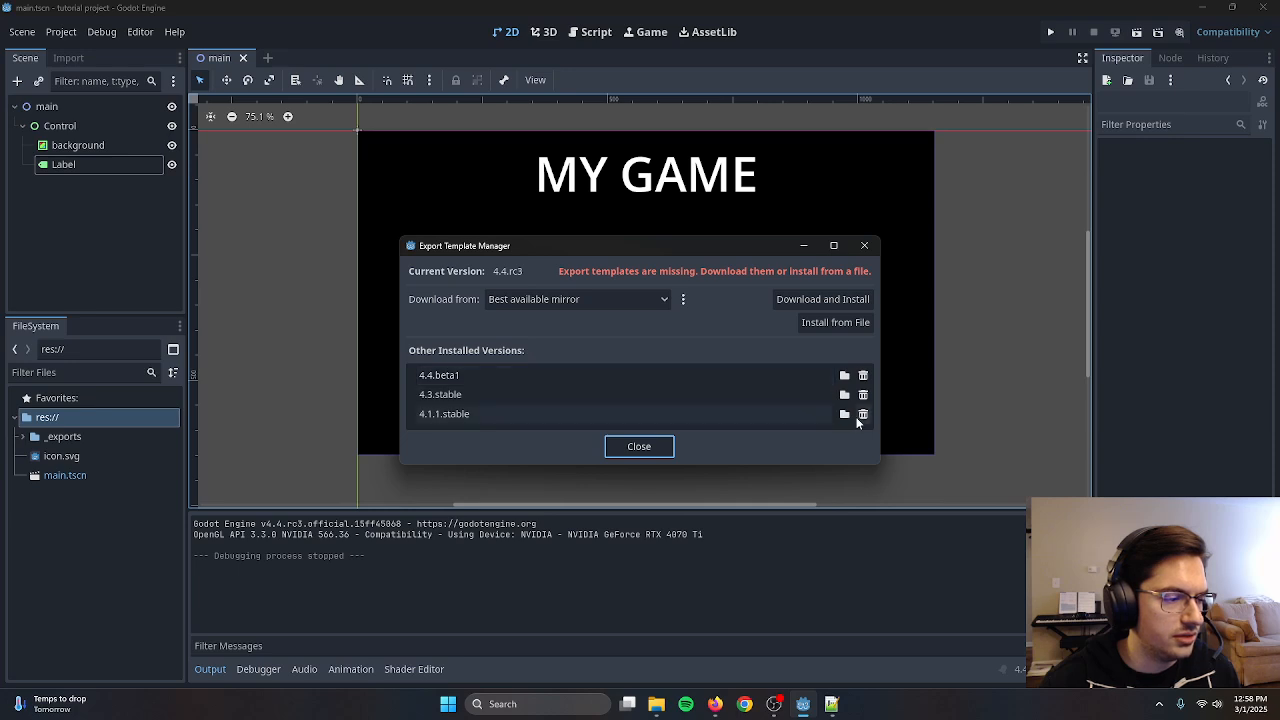
{"action": "left_click", "coordinate": [820, 300]}
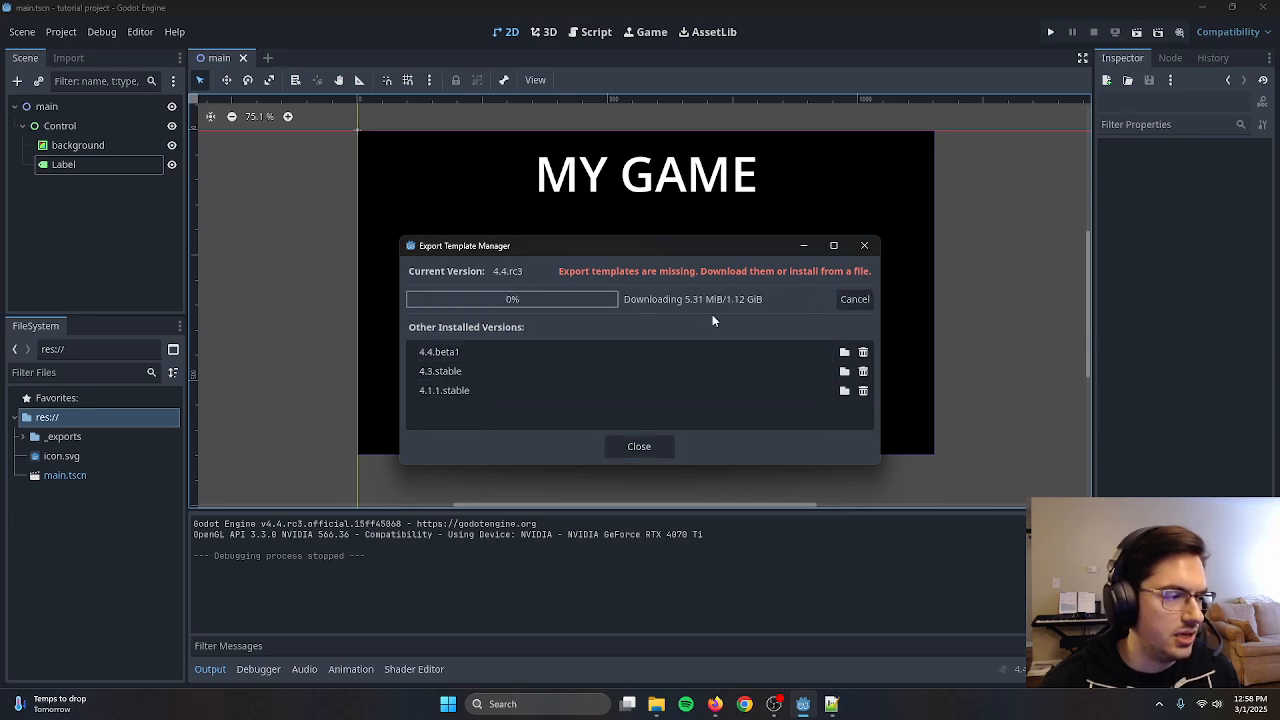
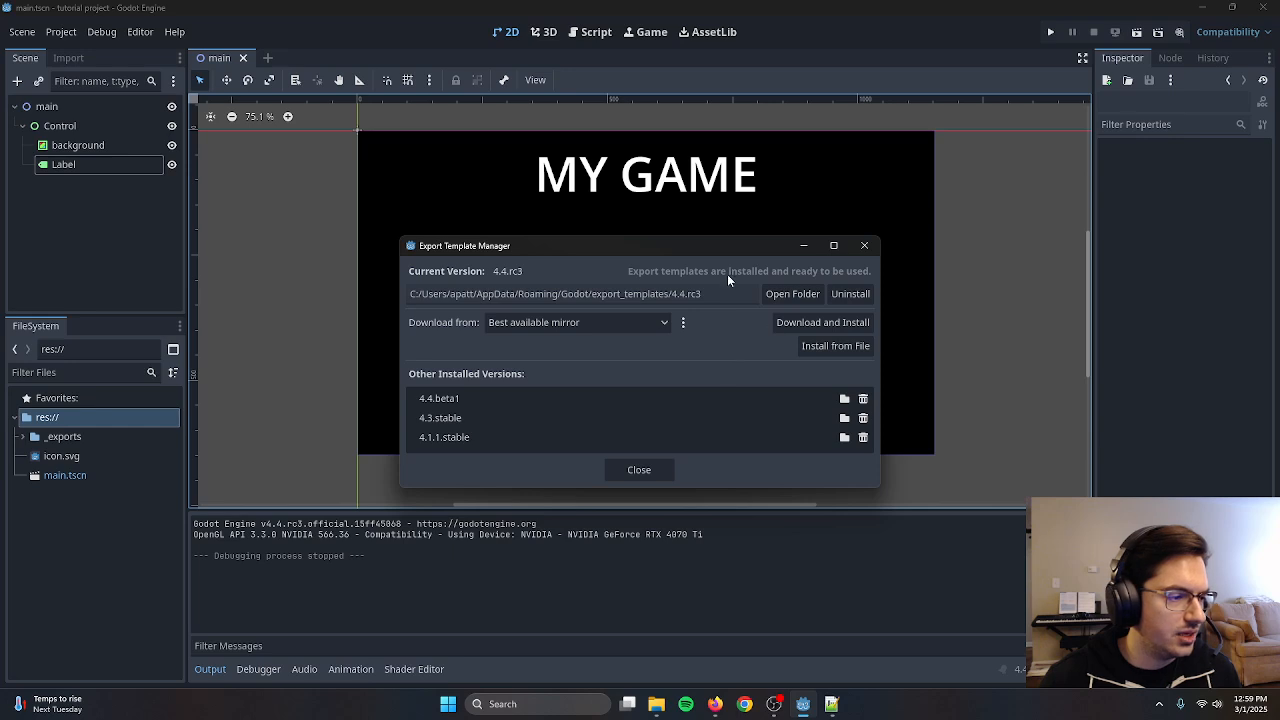
{"action": "left_click", "coordinate": [629, 470]}
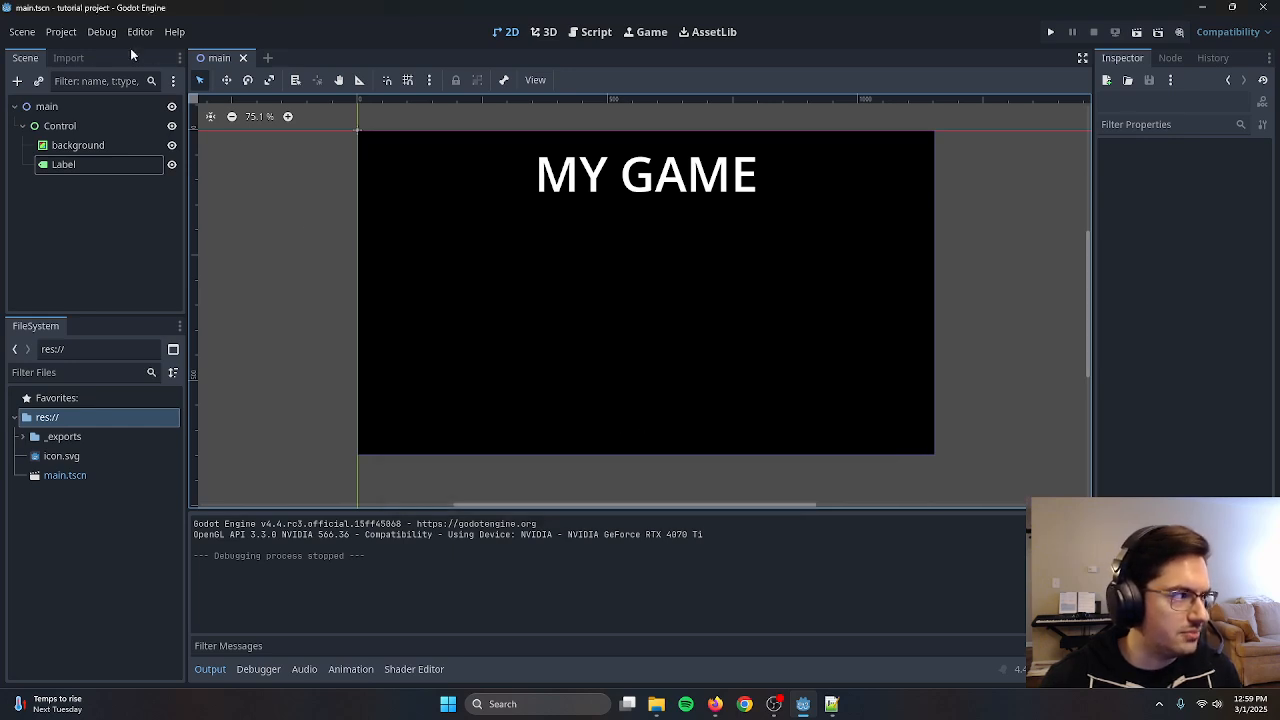
{"action": "left_click", "coordinate": [61, 31]}
{"action": "left_click", "coordinate": [77, 55]}
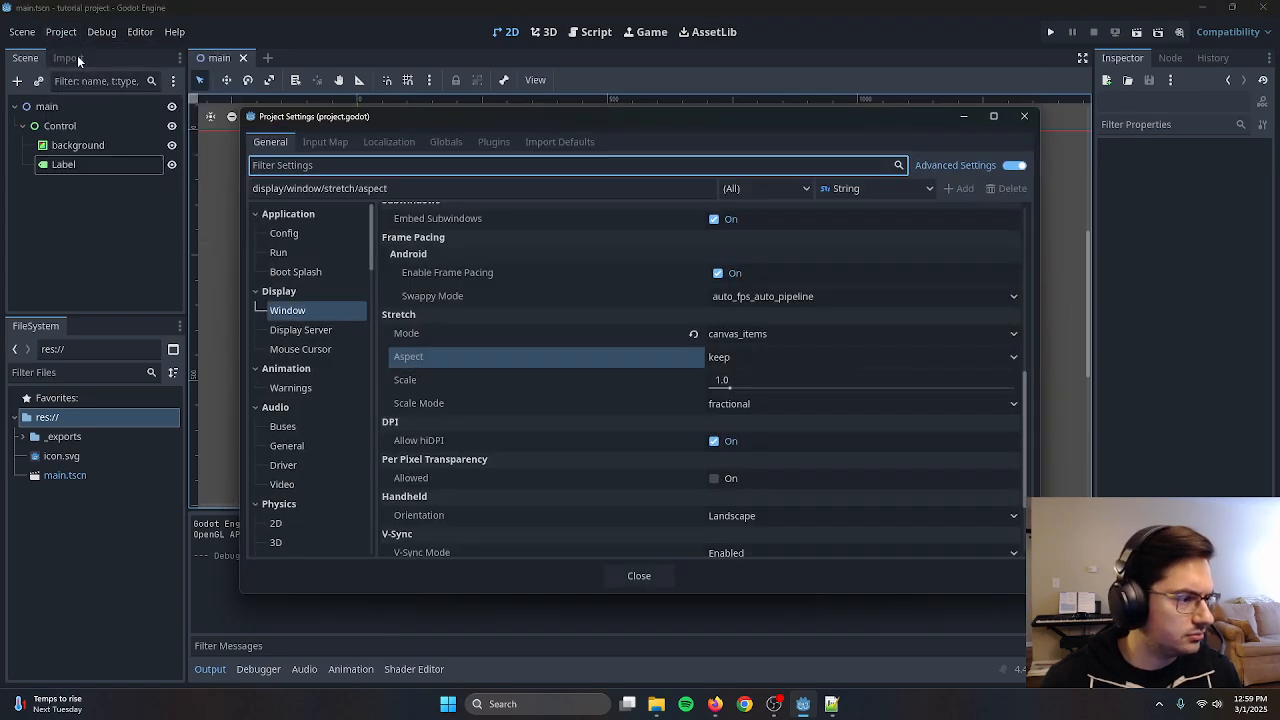
{"action": "left_click", "coordinate": [1023, 117]}
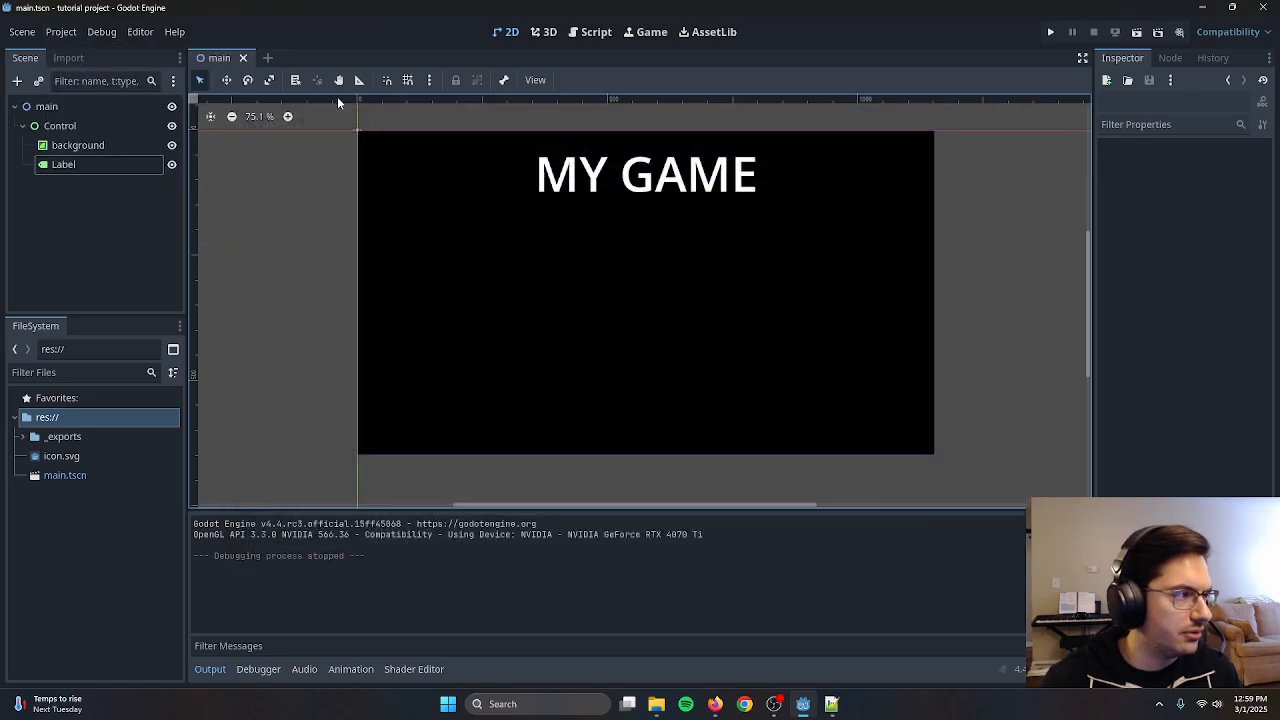
Reopen the export settings and enable Embed PCK for the Windows Desktop preset
{"action": "left_click", "coordinate": [52, 32]}
{"action": "left_click", "coordinate": [126, 110]}
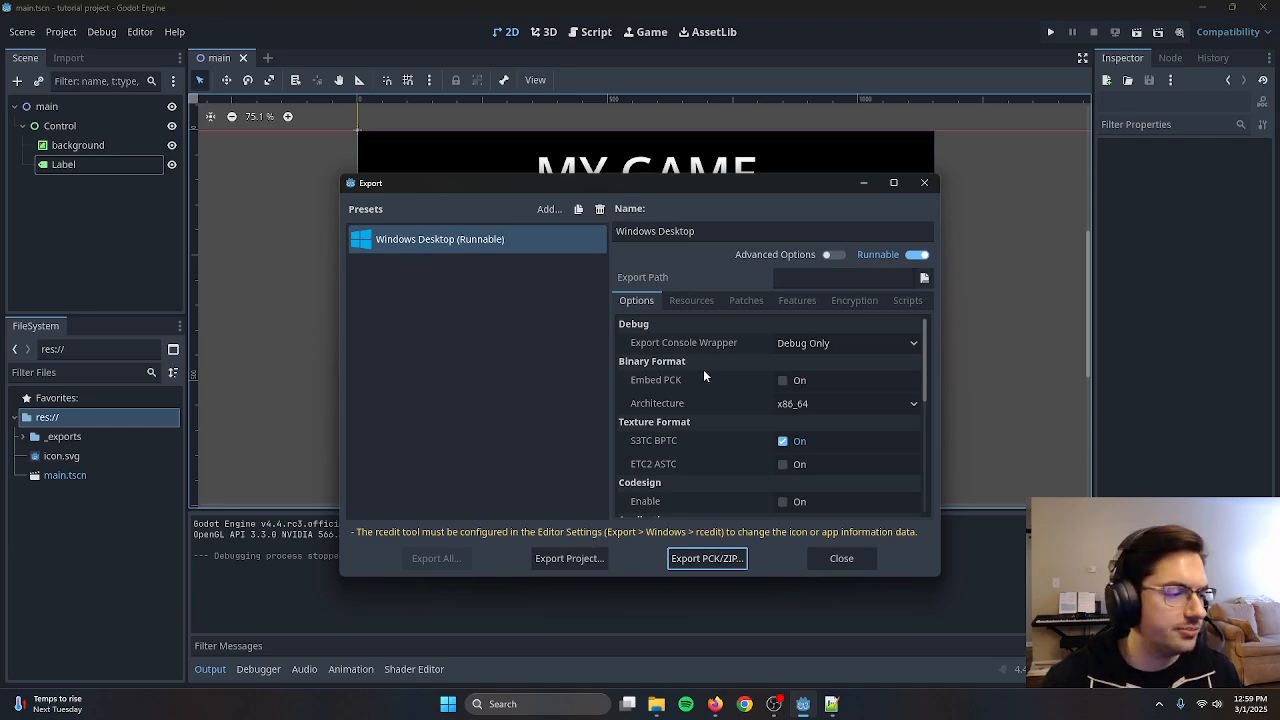
{"action": "scroll", "coordinate": [703, 375], "scroll_direction": "down", "scroll_amount": 1}
{"action": "scroll", "coordinate": [703, 375], "scroll_direction": "up", "scroll_amount": 1}
{"action": "scroll", "coordinate": [699, 362], "scroll_direction": "down", "scroll_amount": 2}
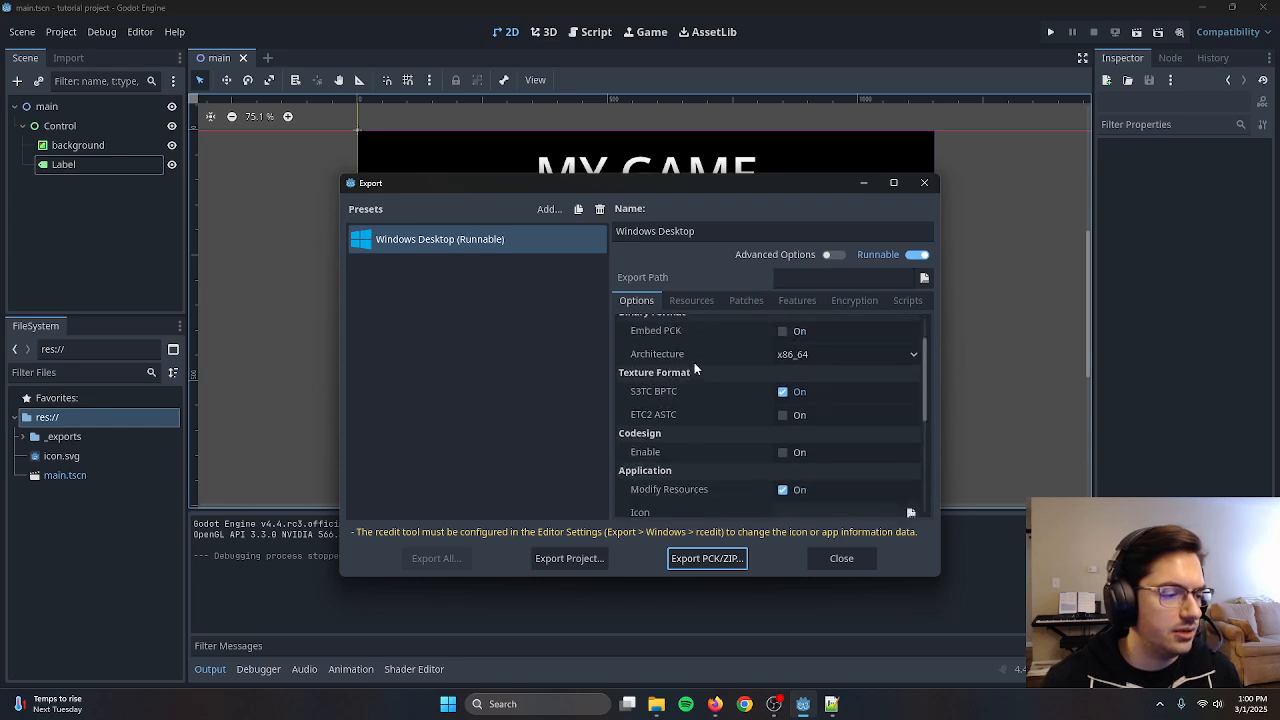
{"action": "scroll", "coordinate": [694, 369], "scroll_direction": "down", "scroll_amount": 2}
{"action": "scroll", "coordinate": [694, 365], "scroll_direction": "up", "scroll_amount": 4}
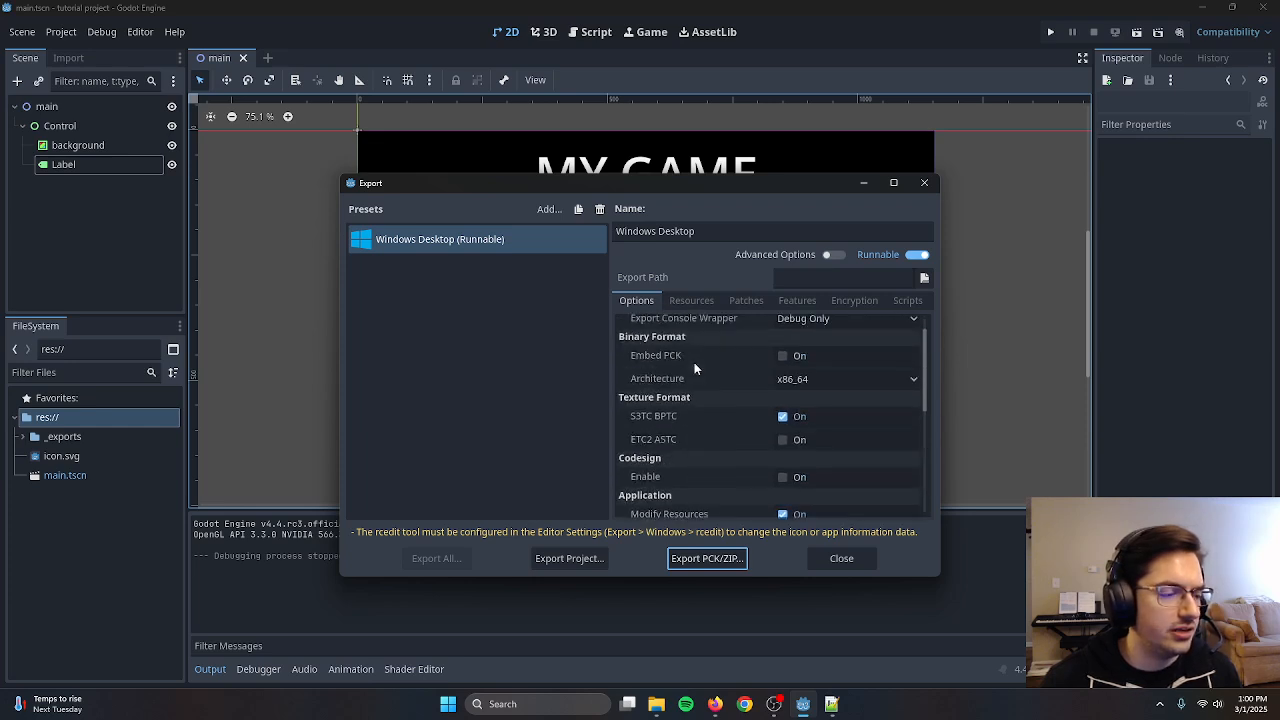
{"action": "left_click", "coordinate": [783, 381]}
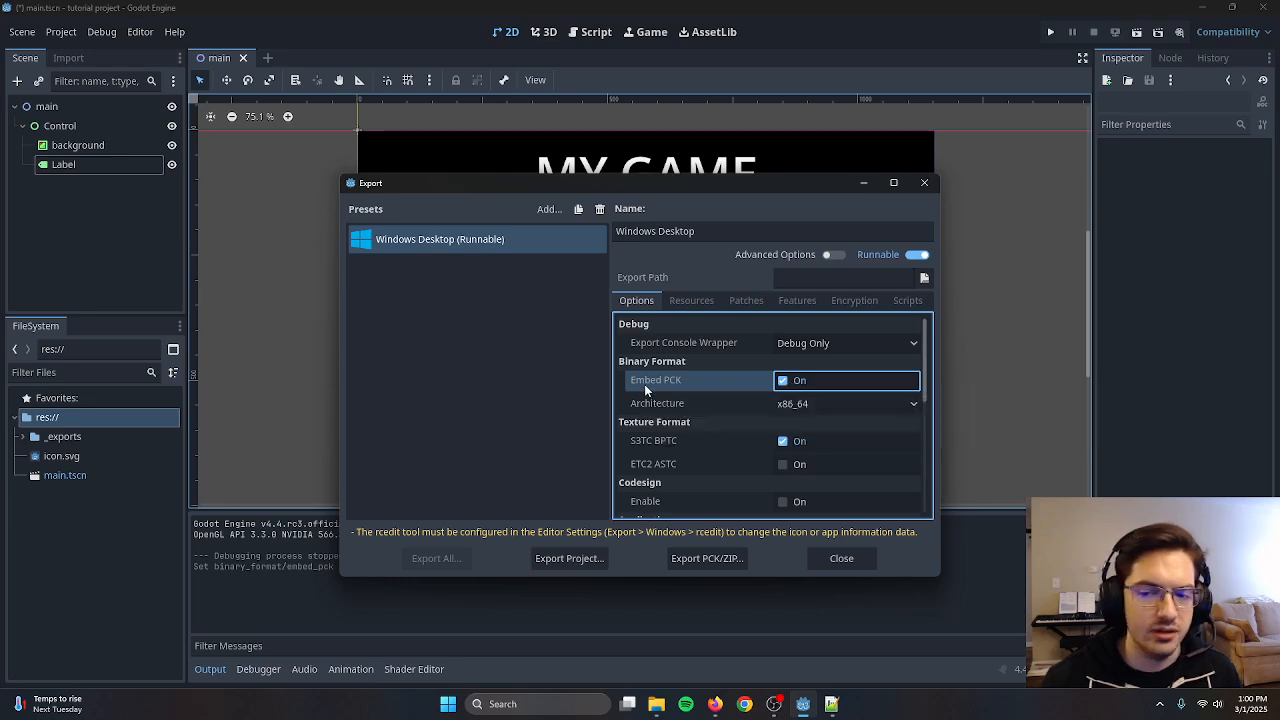
Disable Modify Resources for the Windows Desktop preset and enable its Advanced Options
{"action": "scroll", "coordinate": [755, 465], "scroll_direction": "down", "scroll_amount": 4}
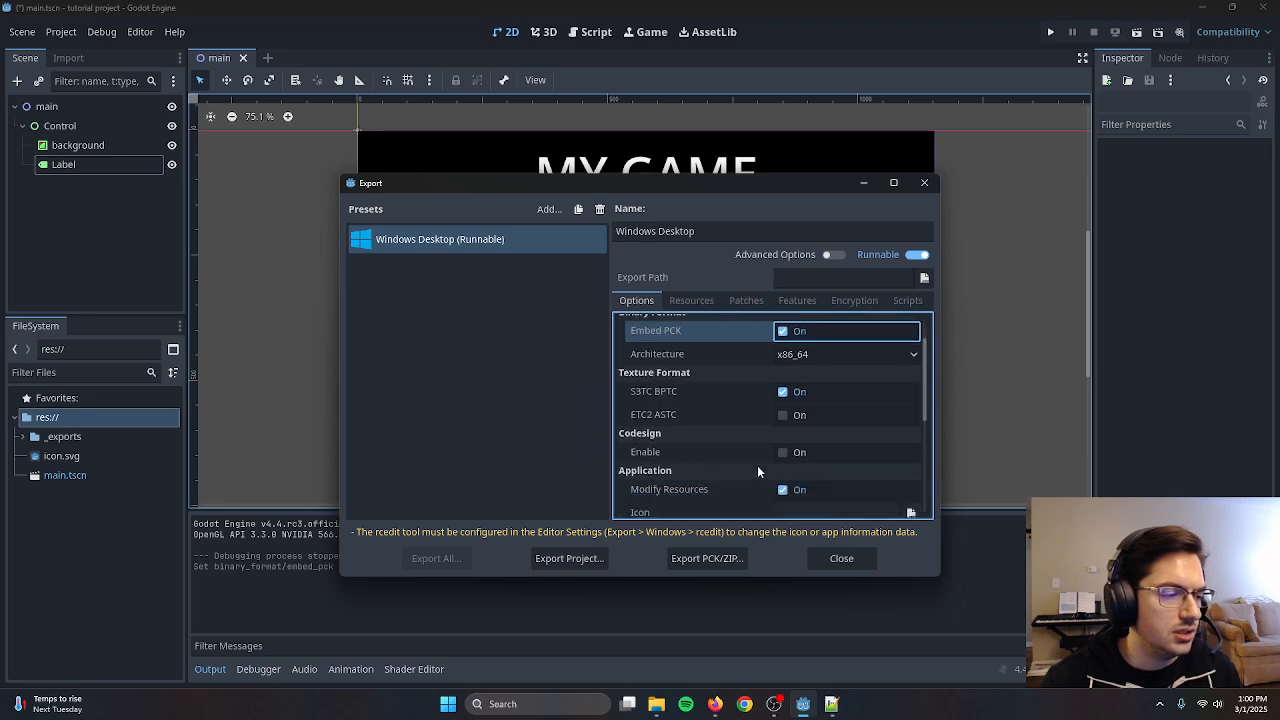
{"action": "scroll", "coordinate": [749, 460], "scroll_direction": "down", "scroll_amount": 1}
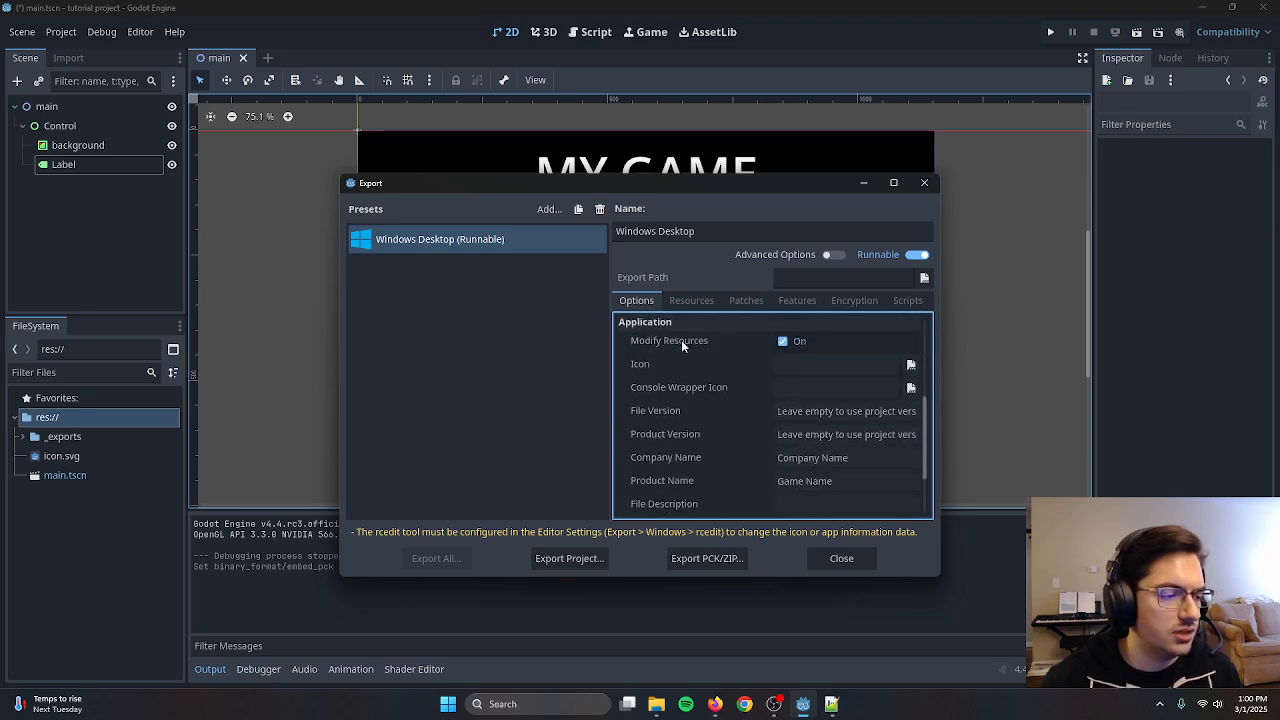
{"action": "left_click", "coordinate": [800, 342]}
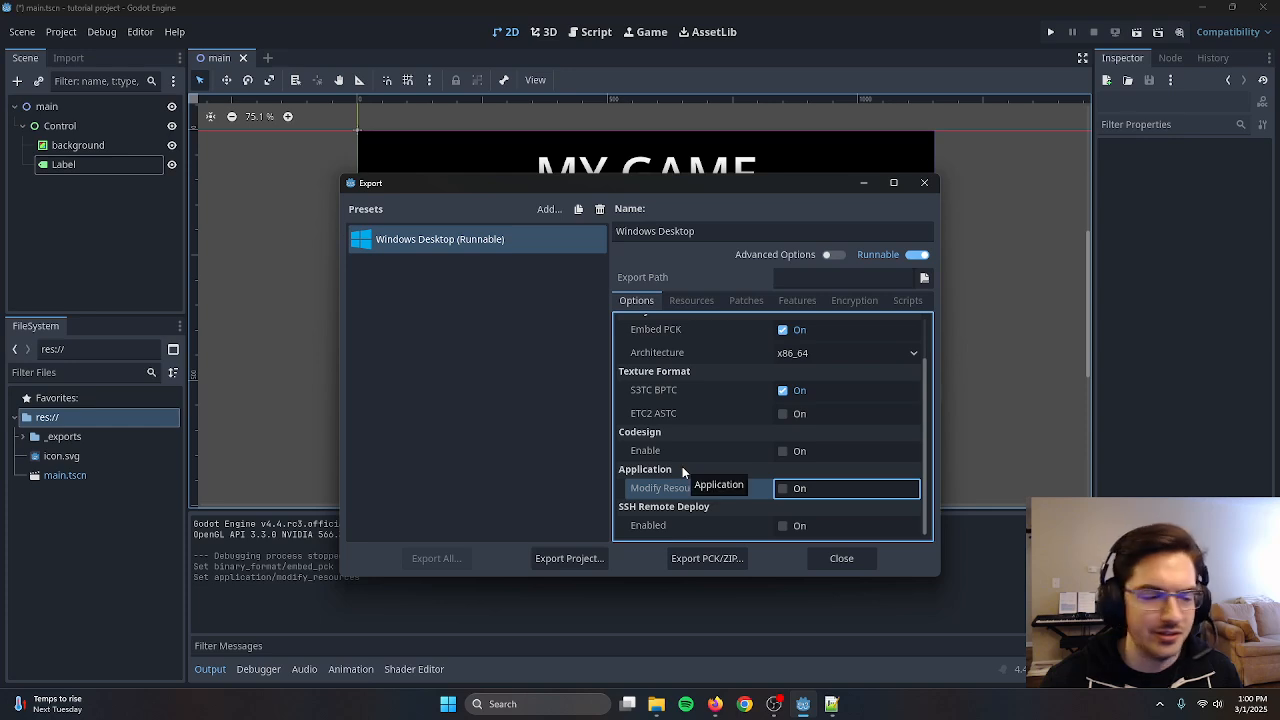
{"action": "scroll", "coordinate": [682, 466], "scroll_direction": "up", "scroll_amount": 2}
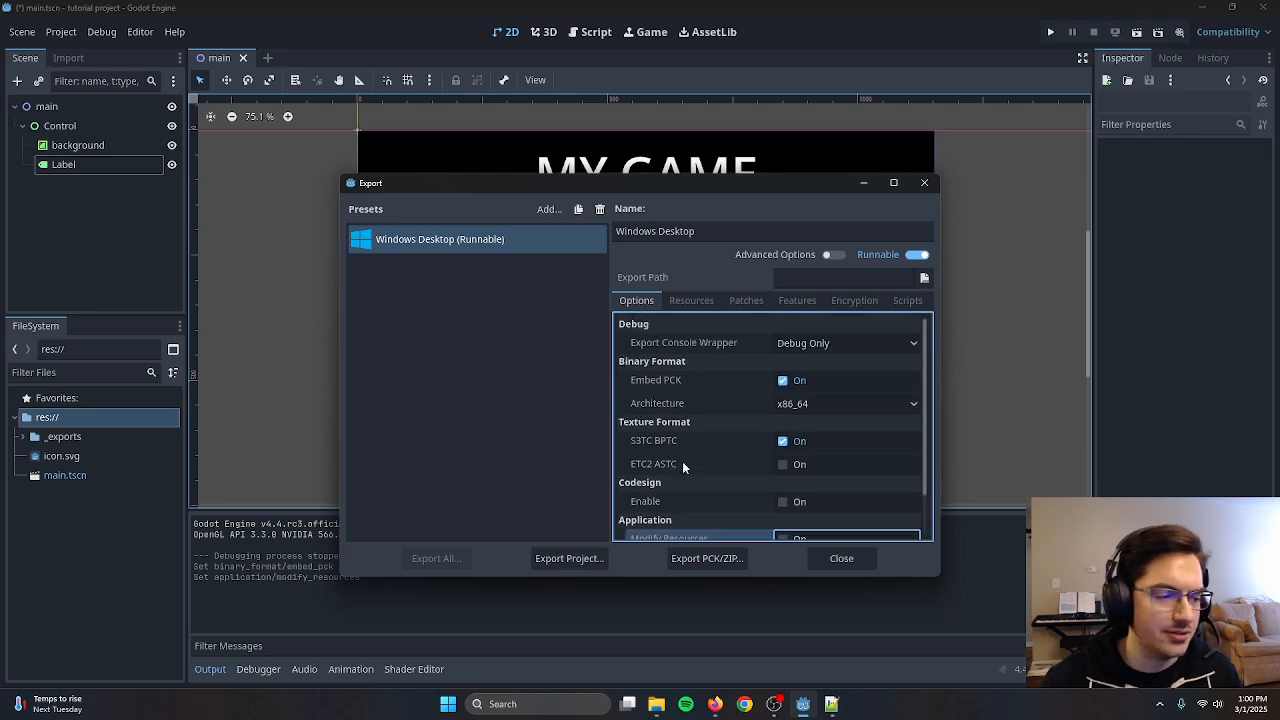
{"action": "left_click", "coordinate": [832, 255]}
Set the preset's export path to a file named game in the _exports folder and export the project there
{"action": "left_click", "coordinate": [842, 279]}
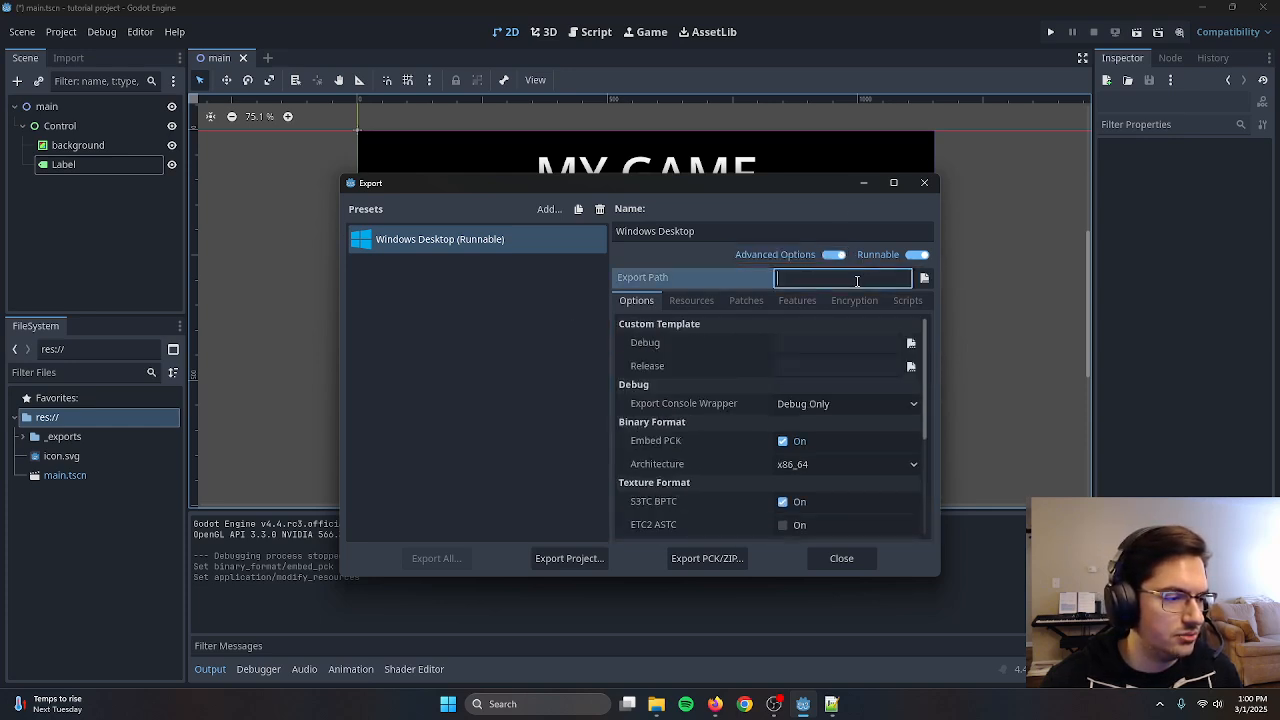
{"action": "left_click", "coordinate": [924, 280]}
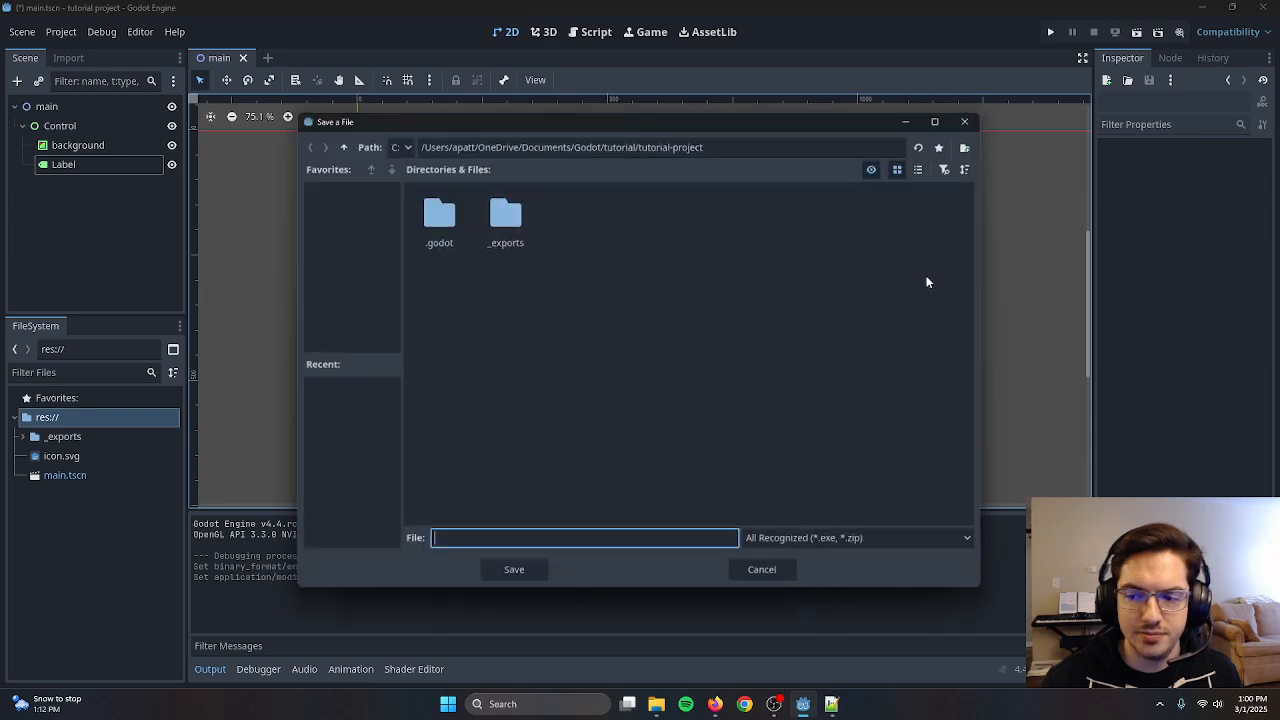
{"action": "double_click", "coordinate": [520, 215]}
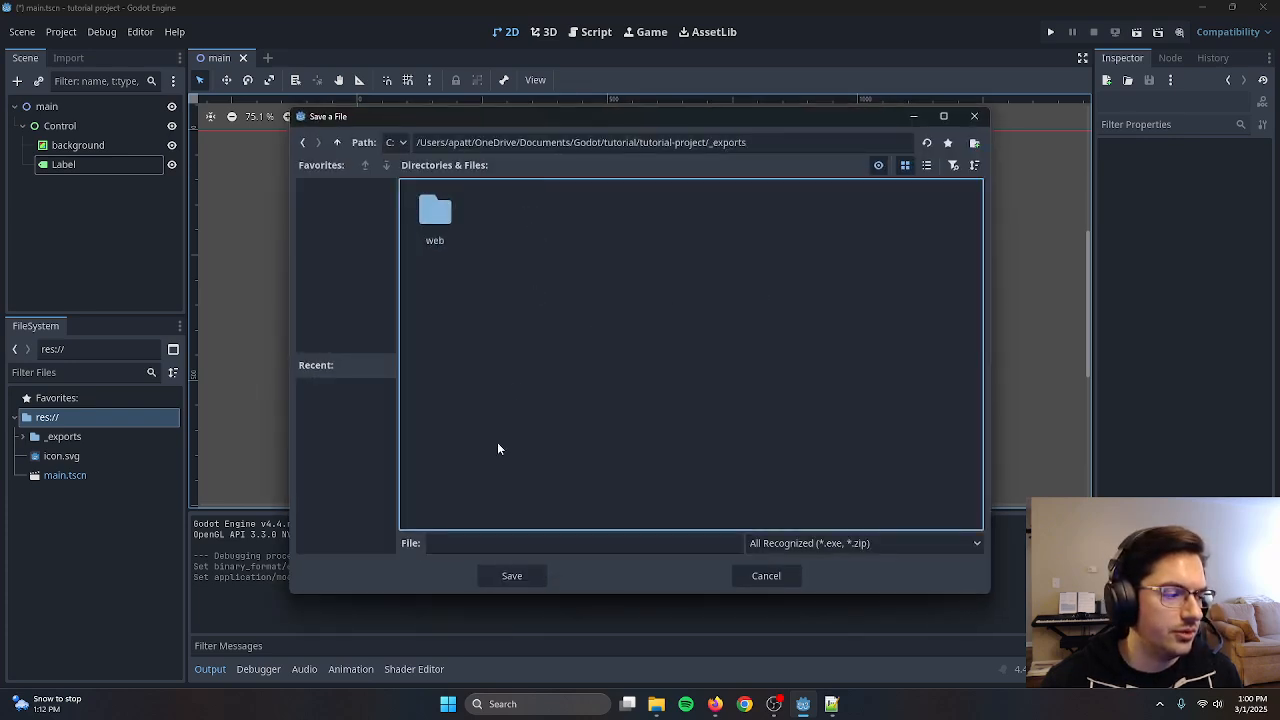
{"action": "left_click", "coordinate": [558, 544]}
{"action": "type", "text": "game"}
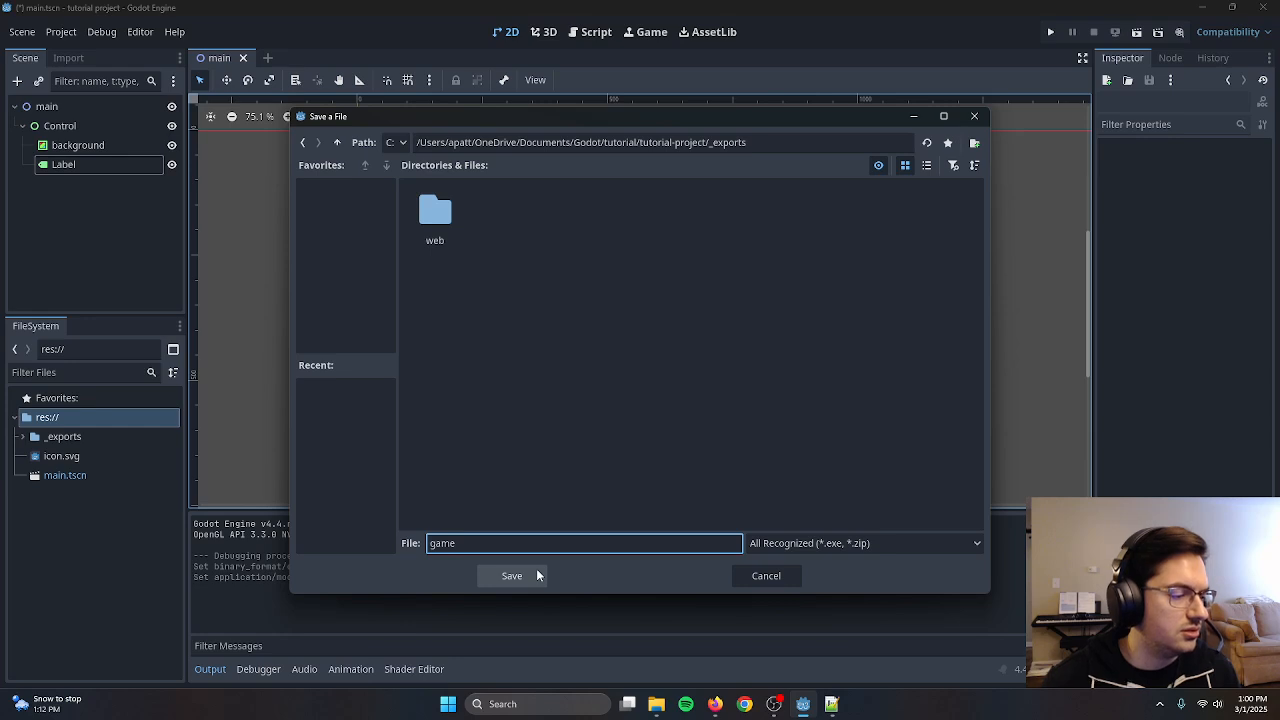
{"action": "left_click", "coordinate": [536, 572]}
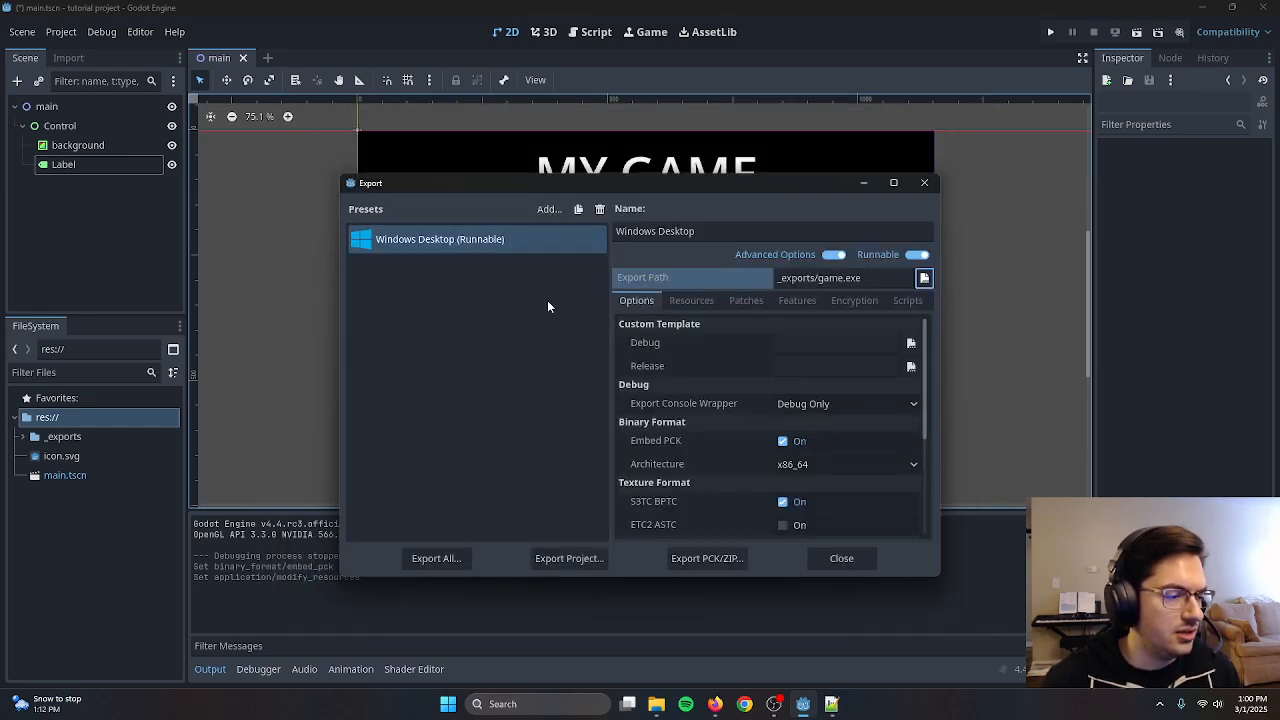
{"action": "left_click", "coordinate": [563, 558]}
{"action": "left_click", "coordinate": [507, 575]}
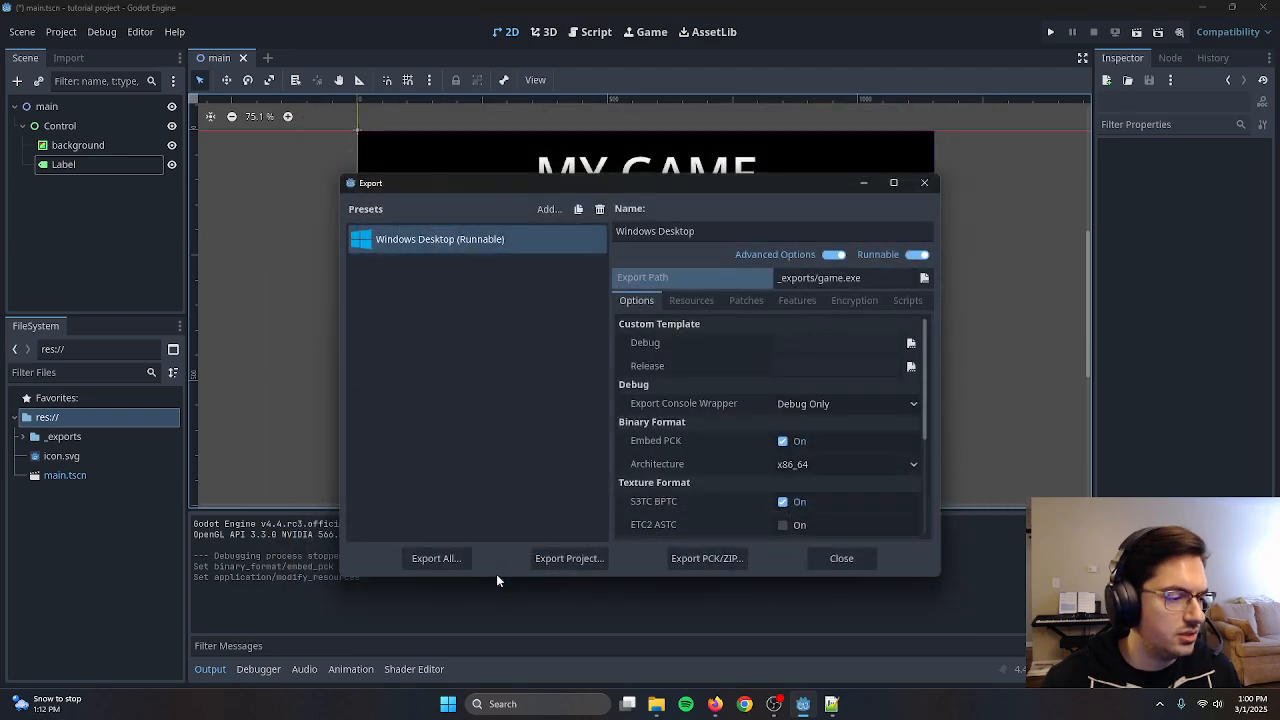
Switch to the web folder's File Explorer window and go up to _exports to view the exported files
{"action": "mouse_move", "coordinate": [656, 704]}
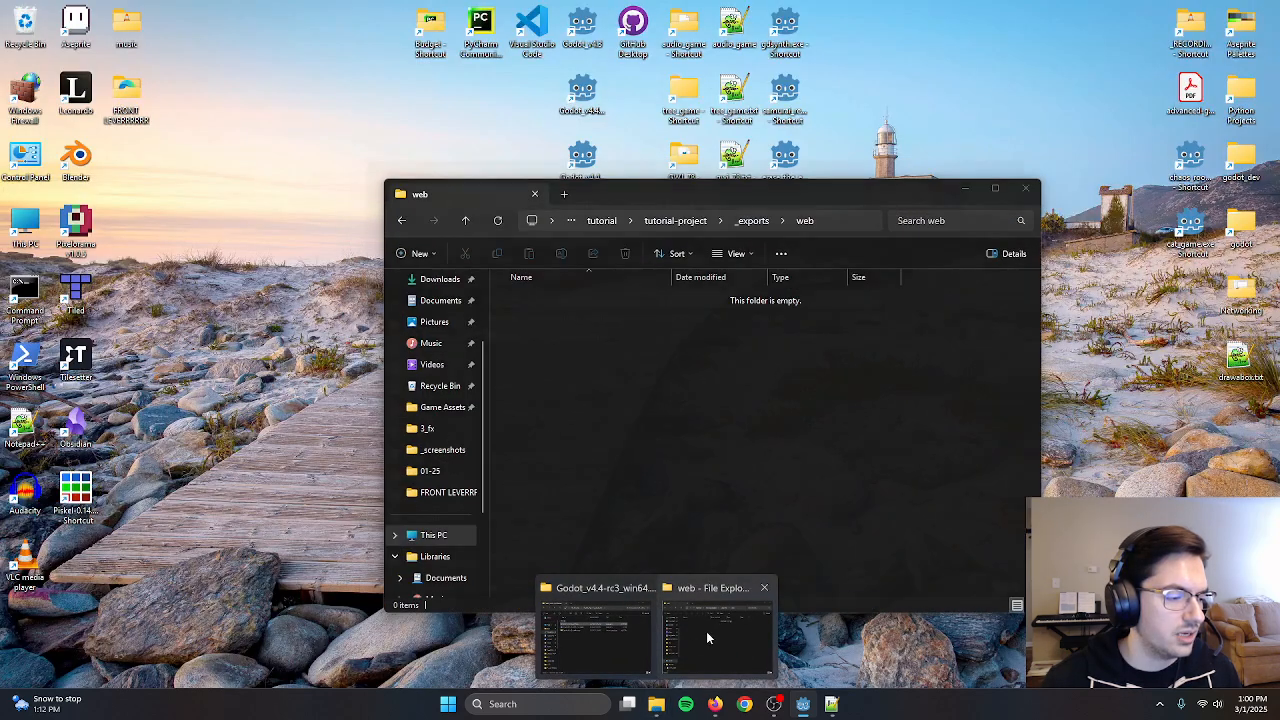
{"action": "left_click", "coordinate": [706, 631]}
{"action": "left_click", "coordinate": [752, 220]}
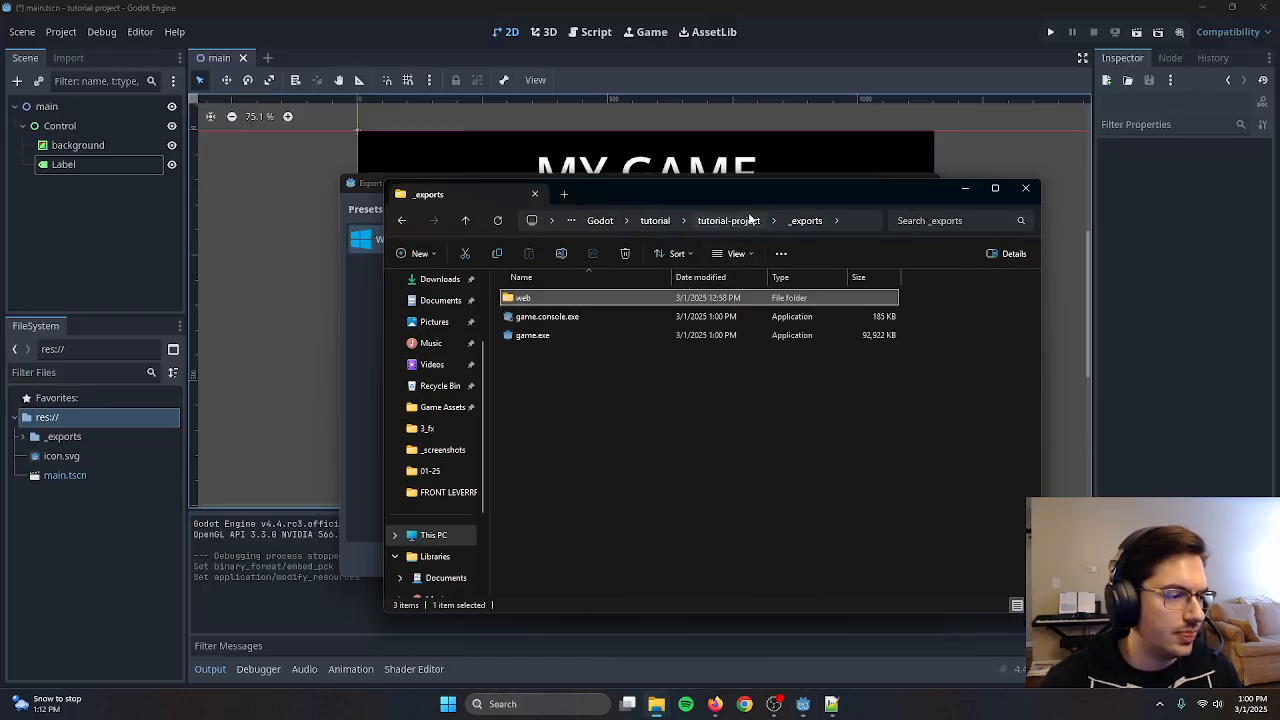
Run game.exe from the _exports folder to check the exported build, and close the game window
{"action": "left_click", "coordinate": [542, 338]}
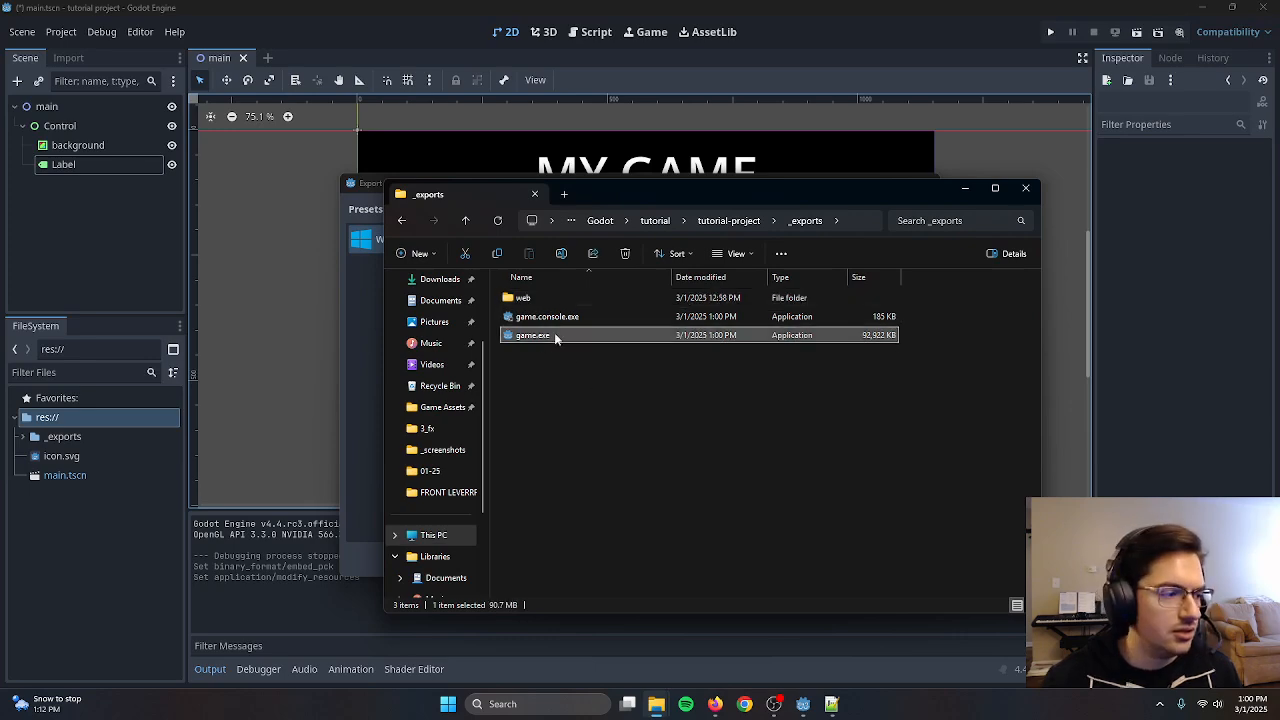
{"action": "double_click", "coordinate": [561, 340]}
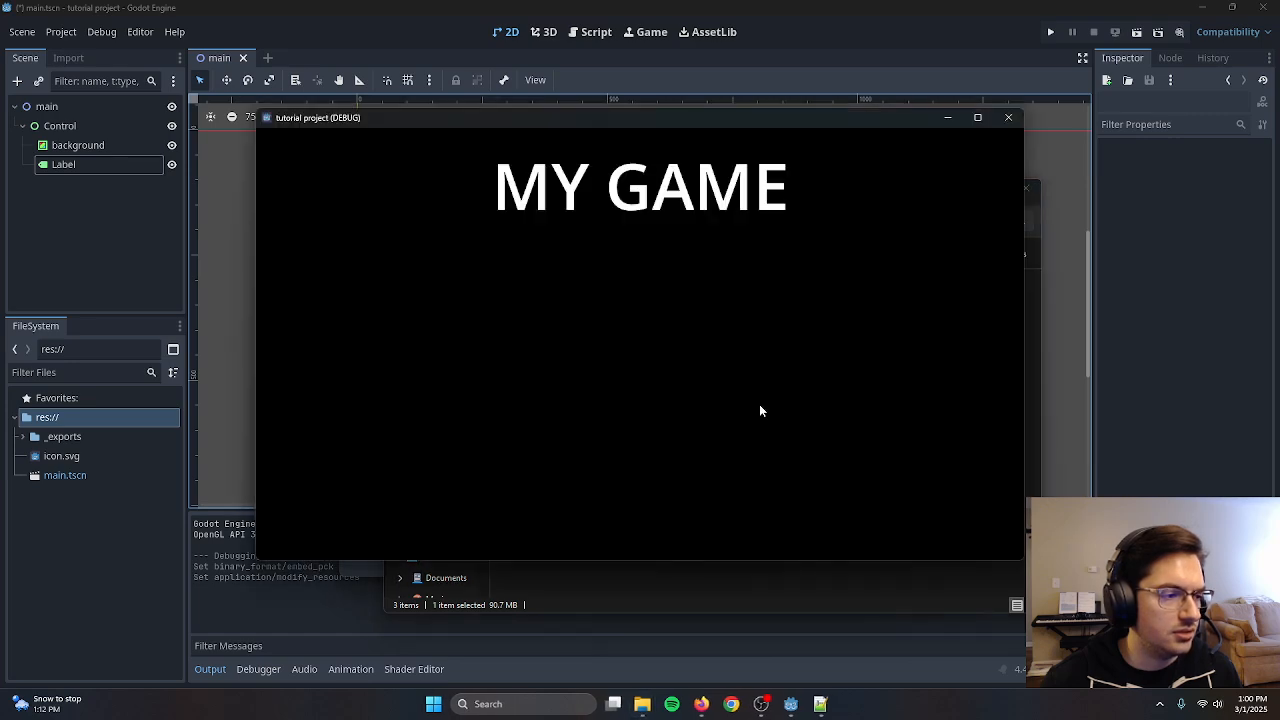
{"action": "left_click_drag", "start_coordinate": [678, 120], "coordinate": [648, 117]}
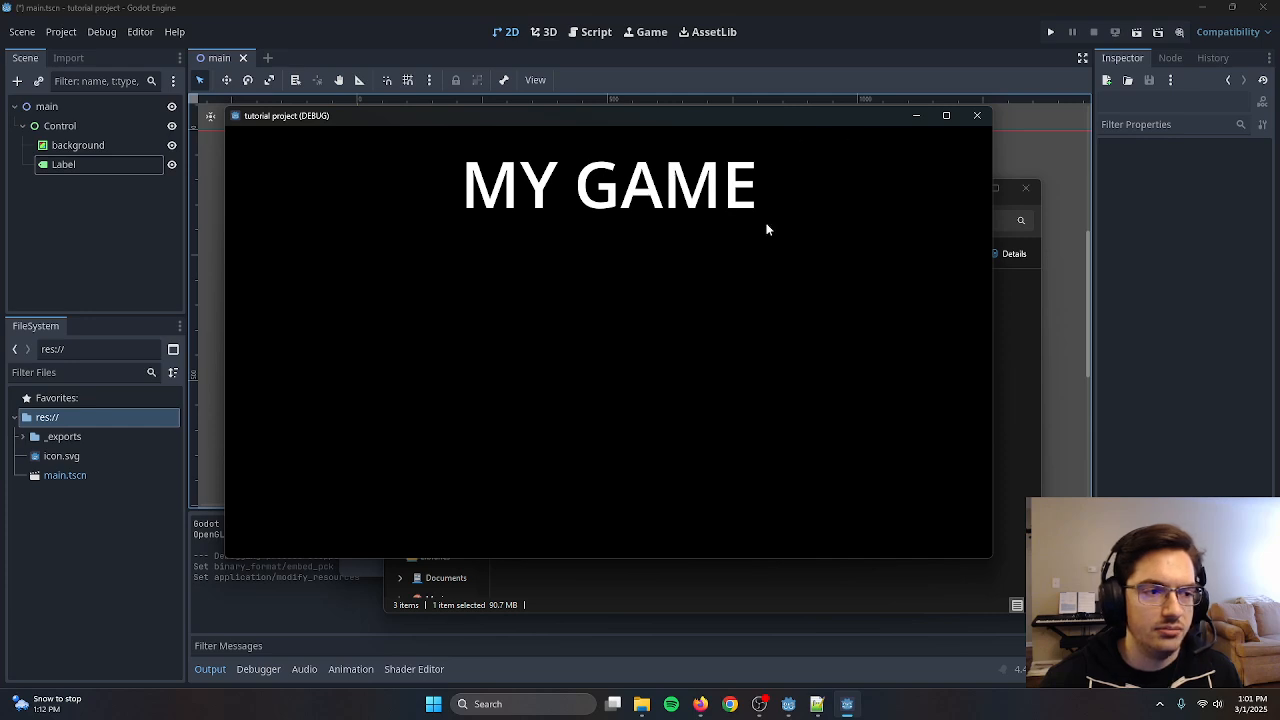
{"action": "left_click", "coordinate": [981, 118]}
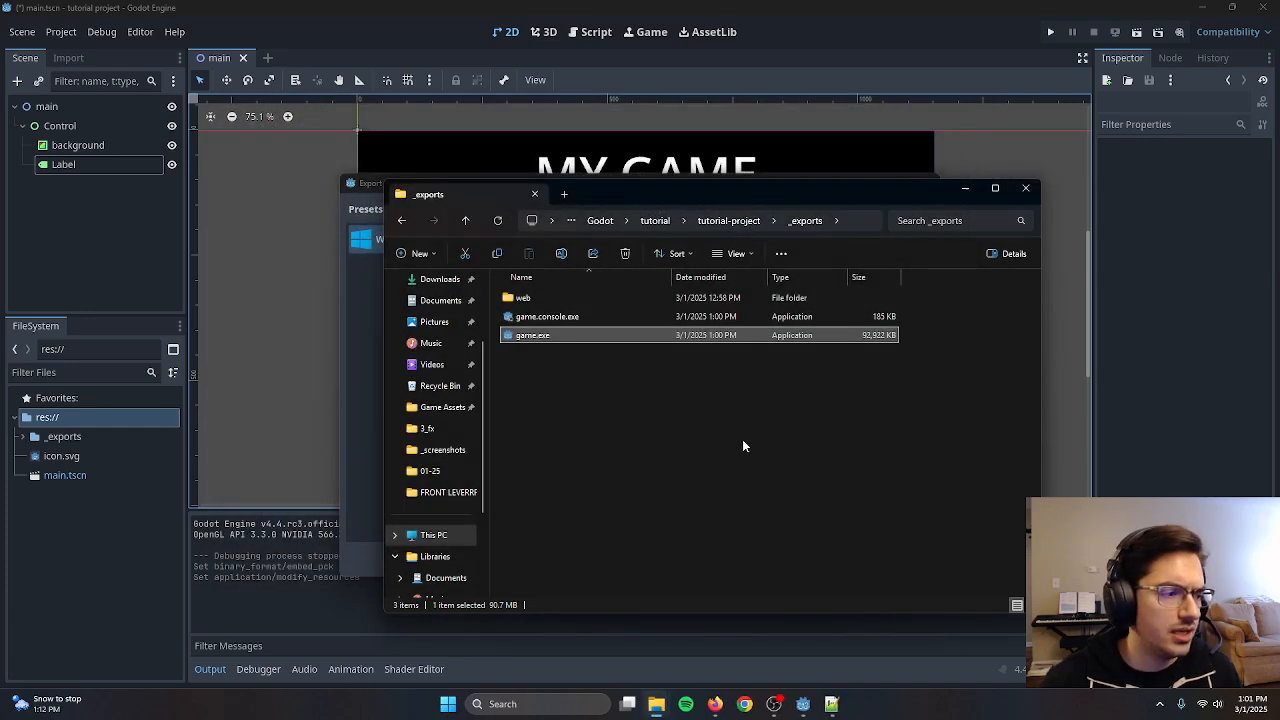
Copy game.exe from the _exports folder to the desktop and place its icon below the other game shortcuts
{"action": "left_click", "coordinate": [580, 319]}
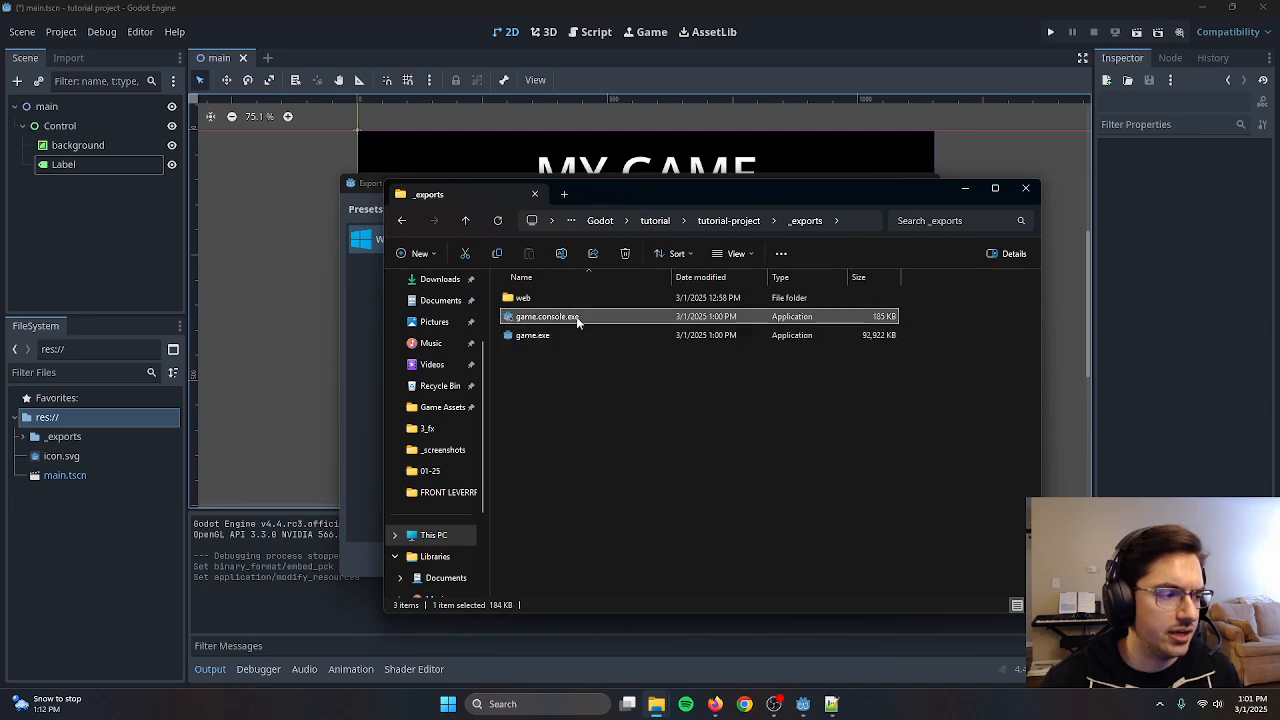
{"action": "left_click", "coordinate": [575, 334]}
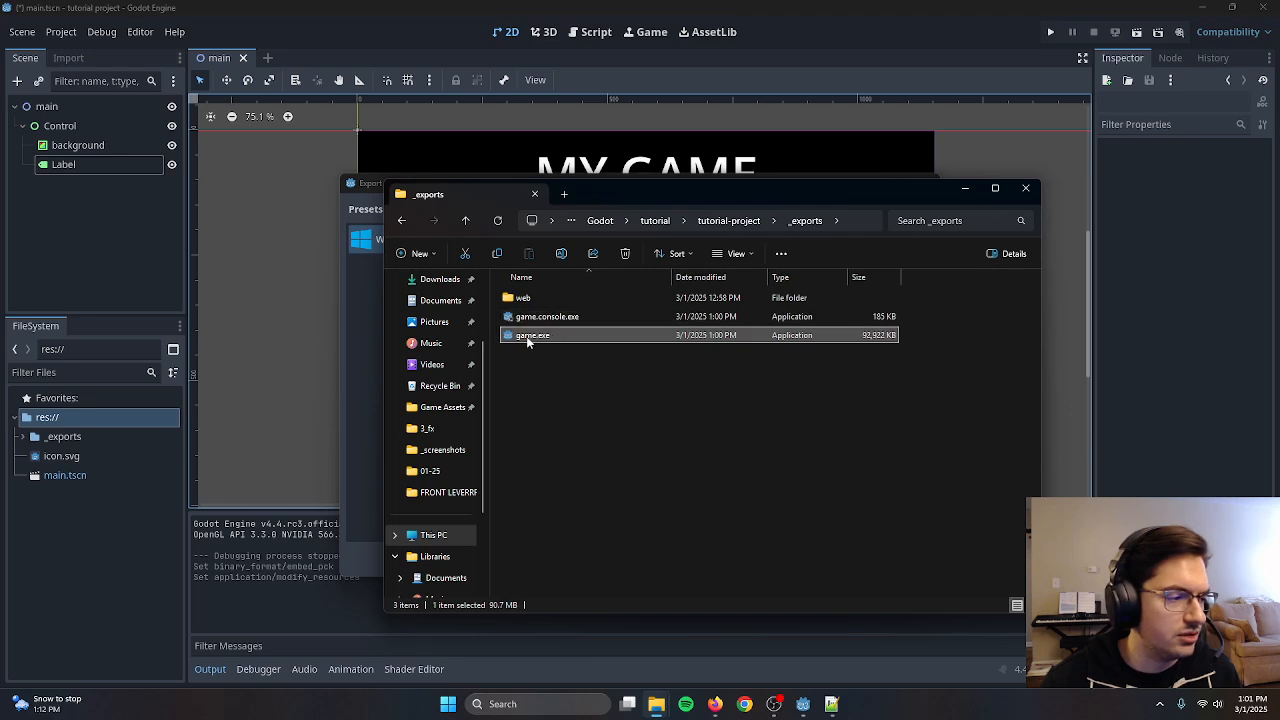
{"action": "right_click", "coordinate": [525, 340]}
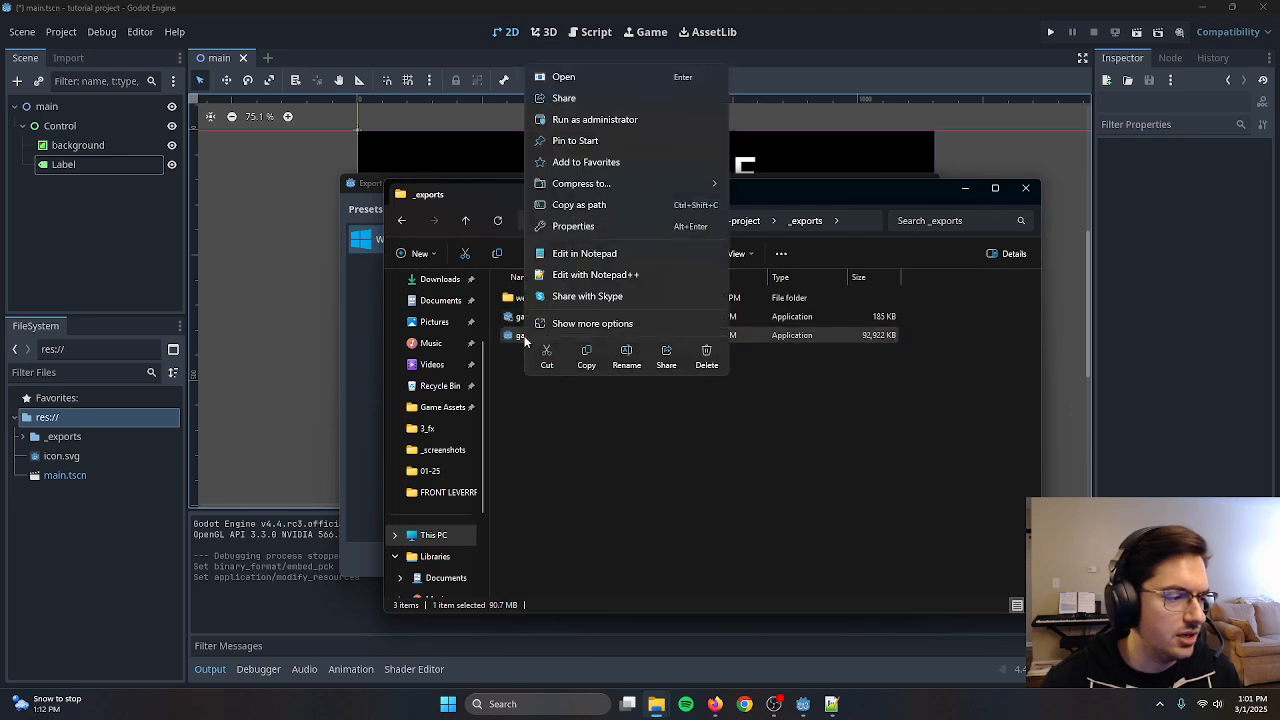
{"action": "left_click", "coordinate": [589, 358]}
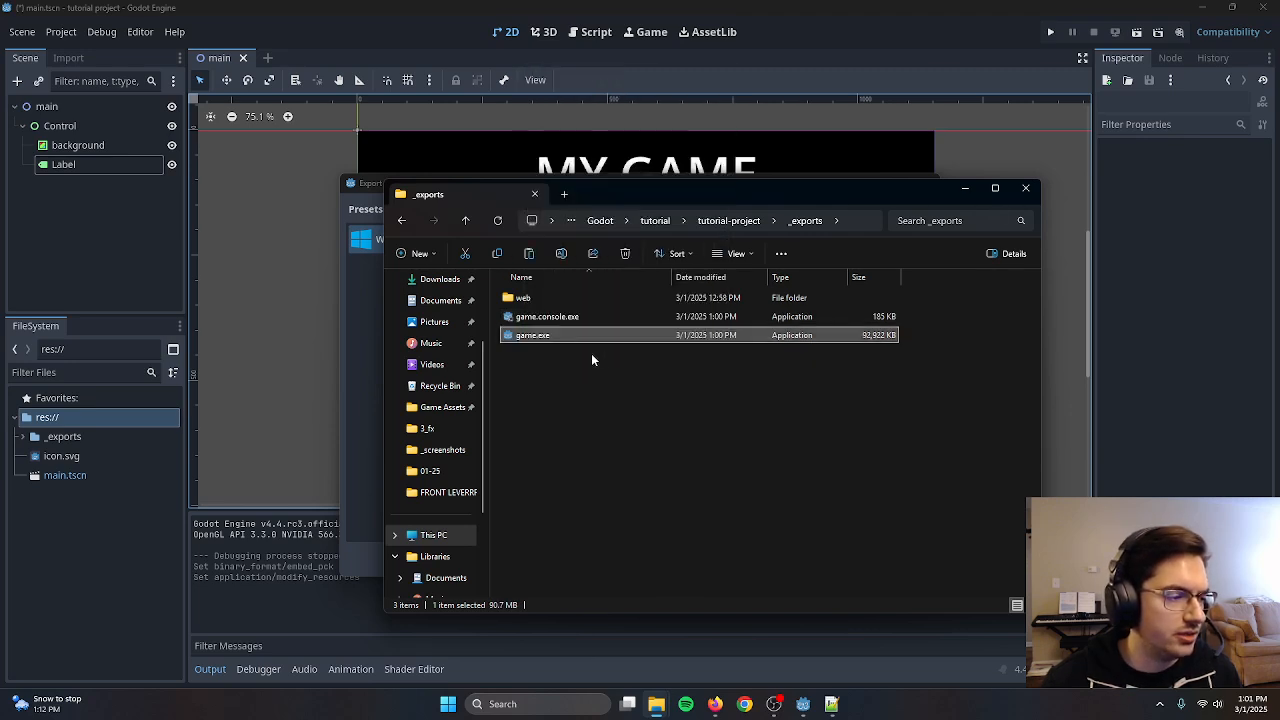
{"action": "left_click", "coordinate": [1205, 7]}
{"action": "left_click", "coordinate": [968, 191]}
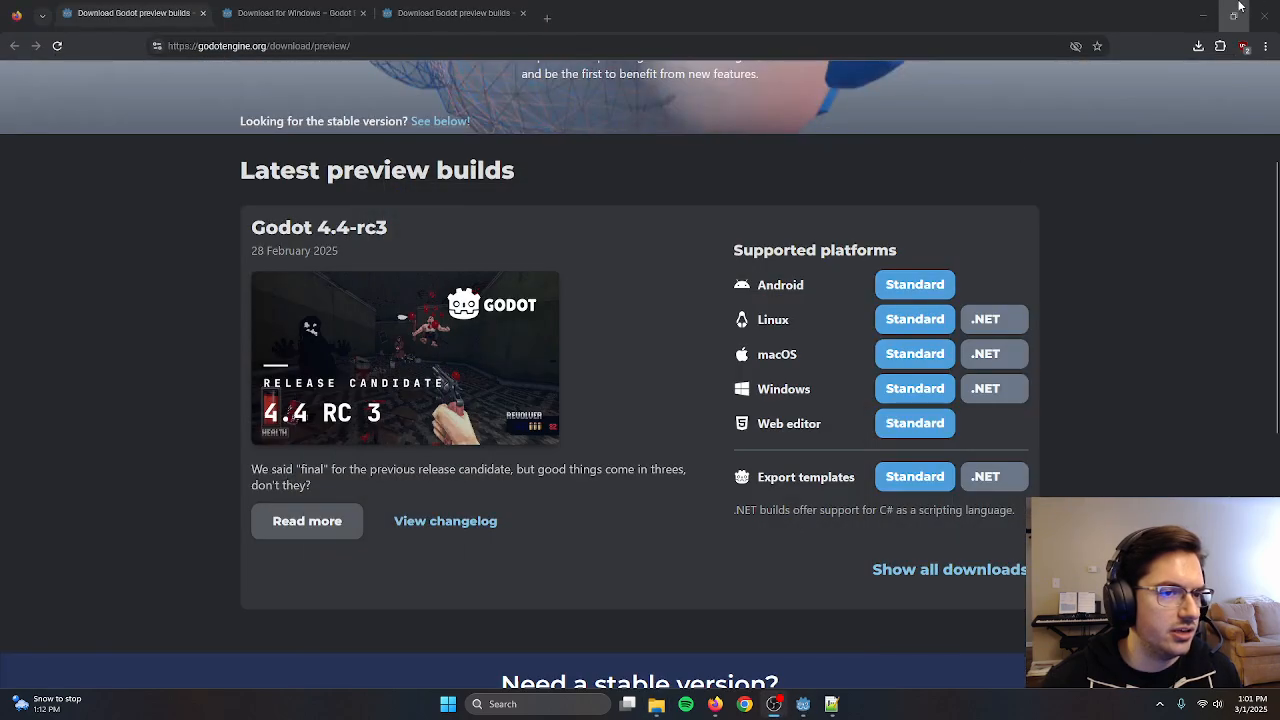
{"action": "left_click", "coordinate": [1204, 12]}
{"action": "left_click", "coordinate": [789, 315]}
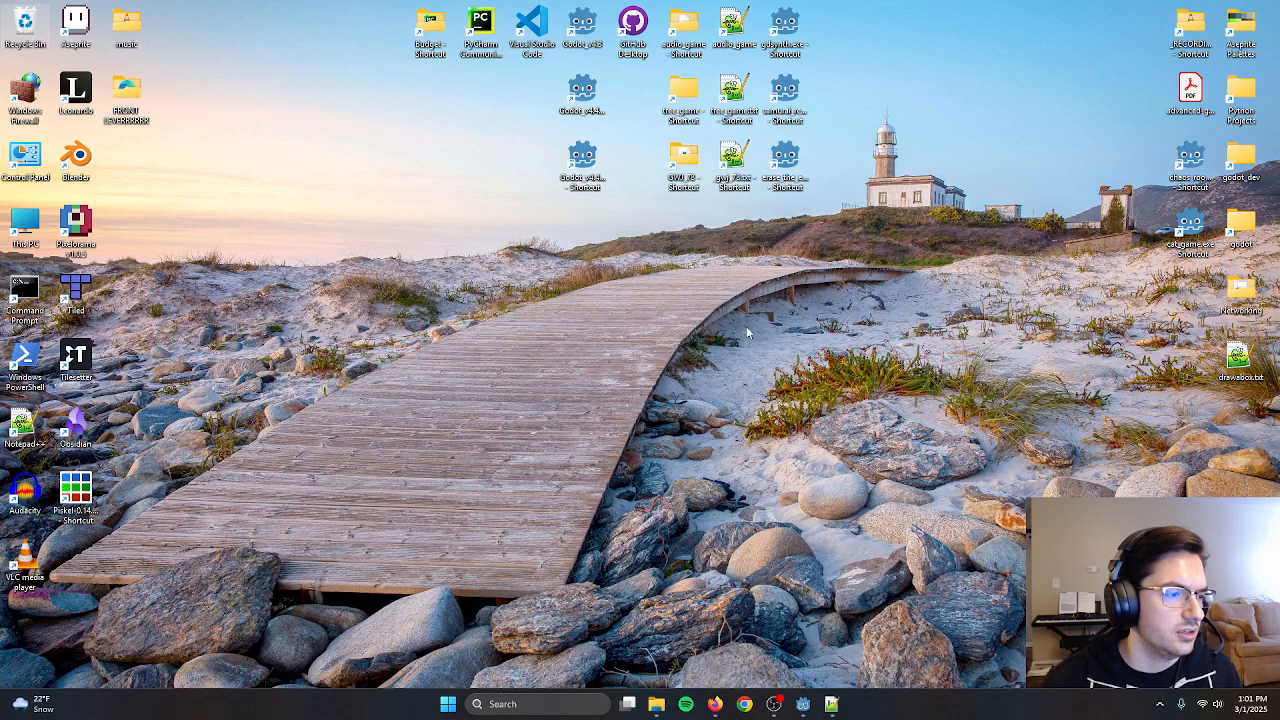
{"action": "right_click", "coordinate": [744, 326]}
{"action": "left_click", "coordinate": [766, 350]}
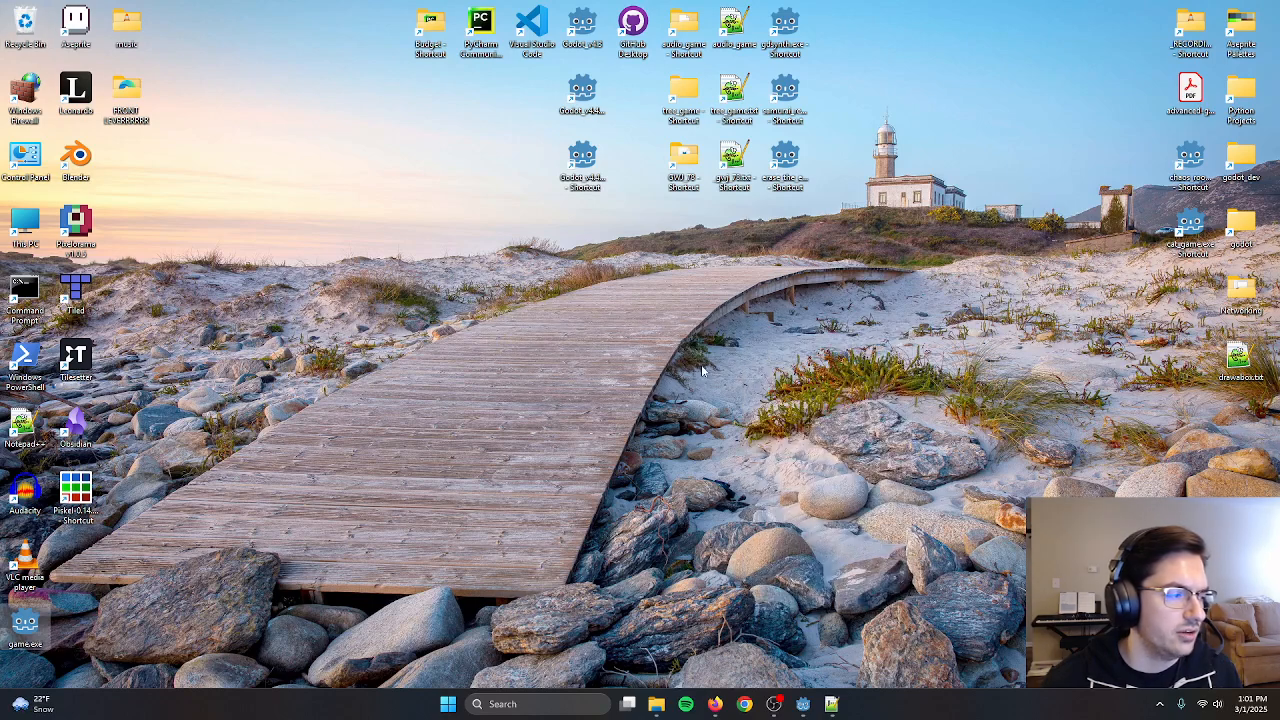
{"action": "left_click_drag", "start_coordinate": [45, 616], "coordinate": [787, 242]}
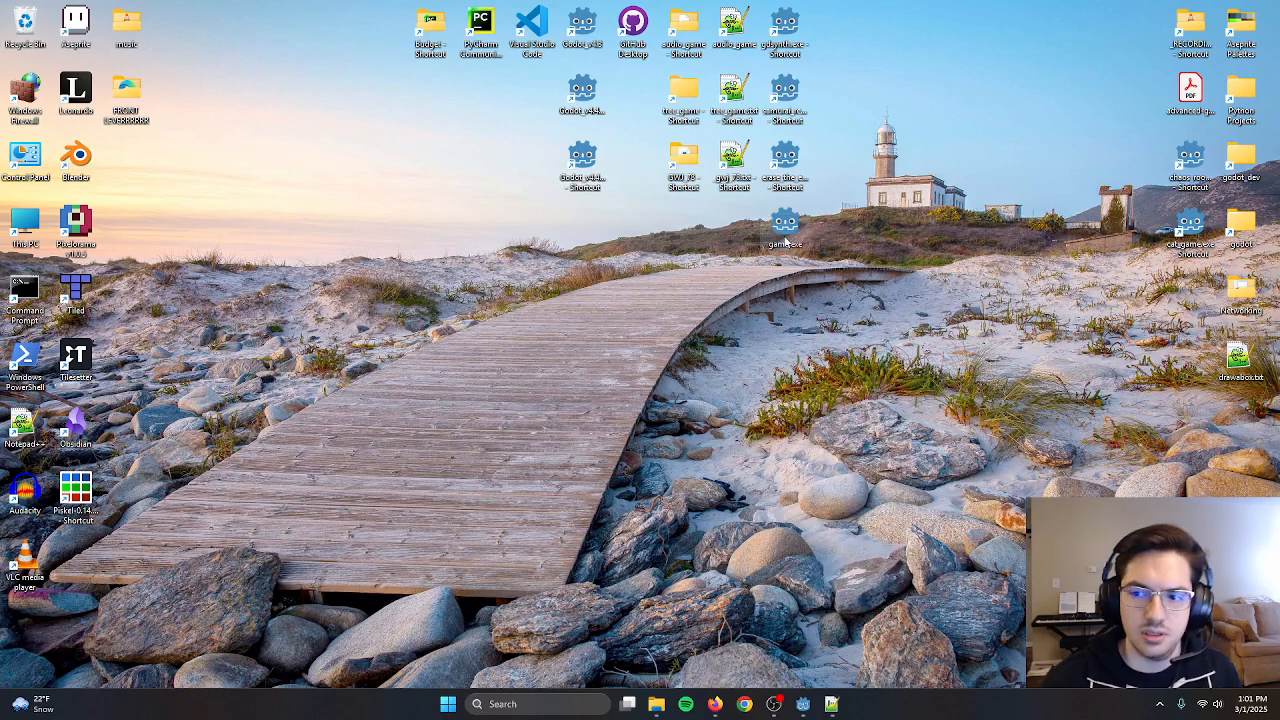
Run the desktop copy of game.exe, test its scaling by widening and maximizing the window, and close the game
{"action": "double_click", "coordinate": [786, 230]}
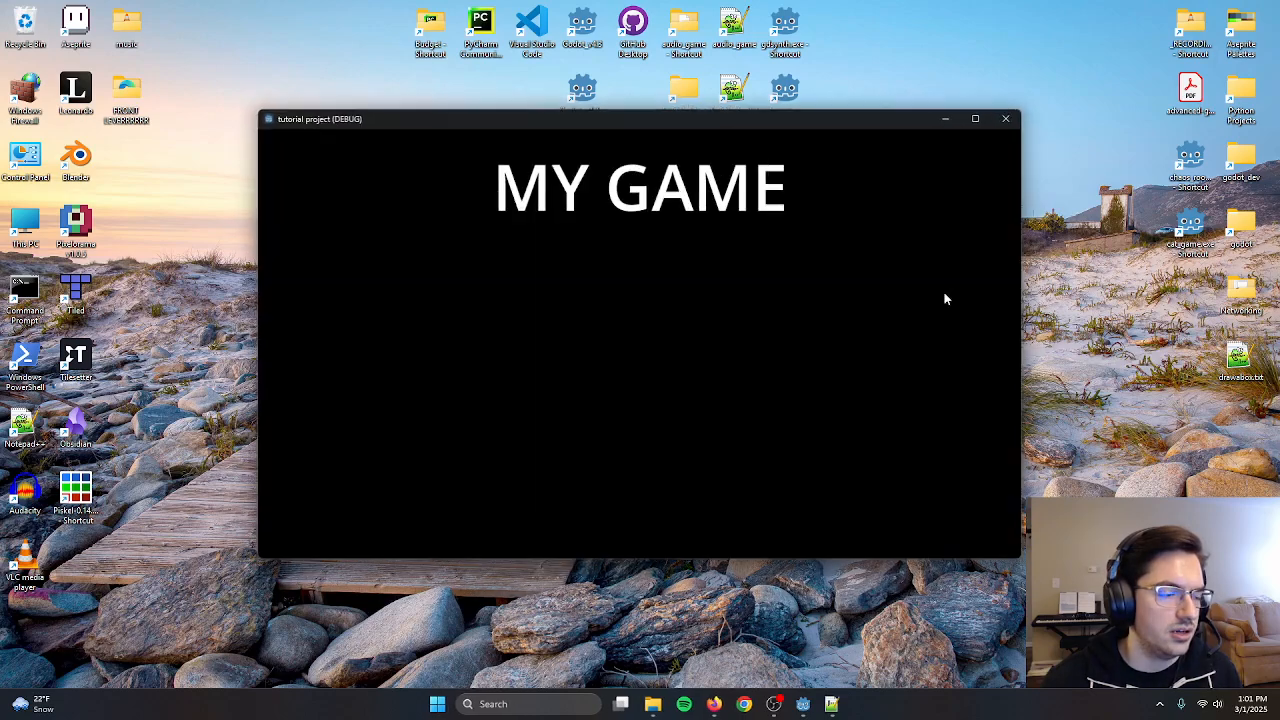
{"action": "left_click_drag", "start_coordinate": [906, 118], "coordinate": [740, 84]}
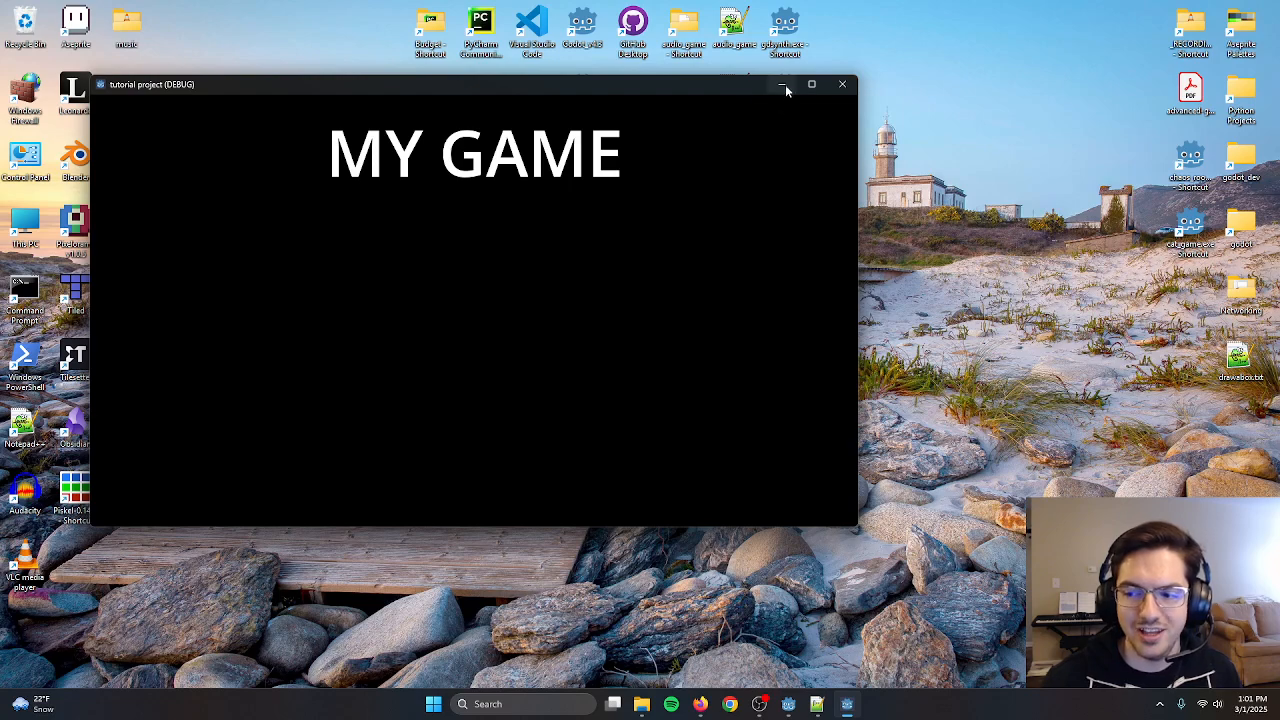
{"action": "left_click_drag", "start_coordinate": [858, 288], "coordinate": [1245, 291]}
{"action": "left_click", "coordinate": [1186, 85]}
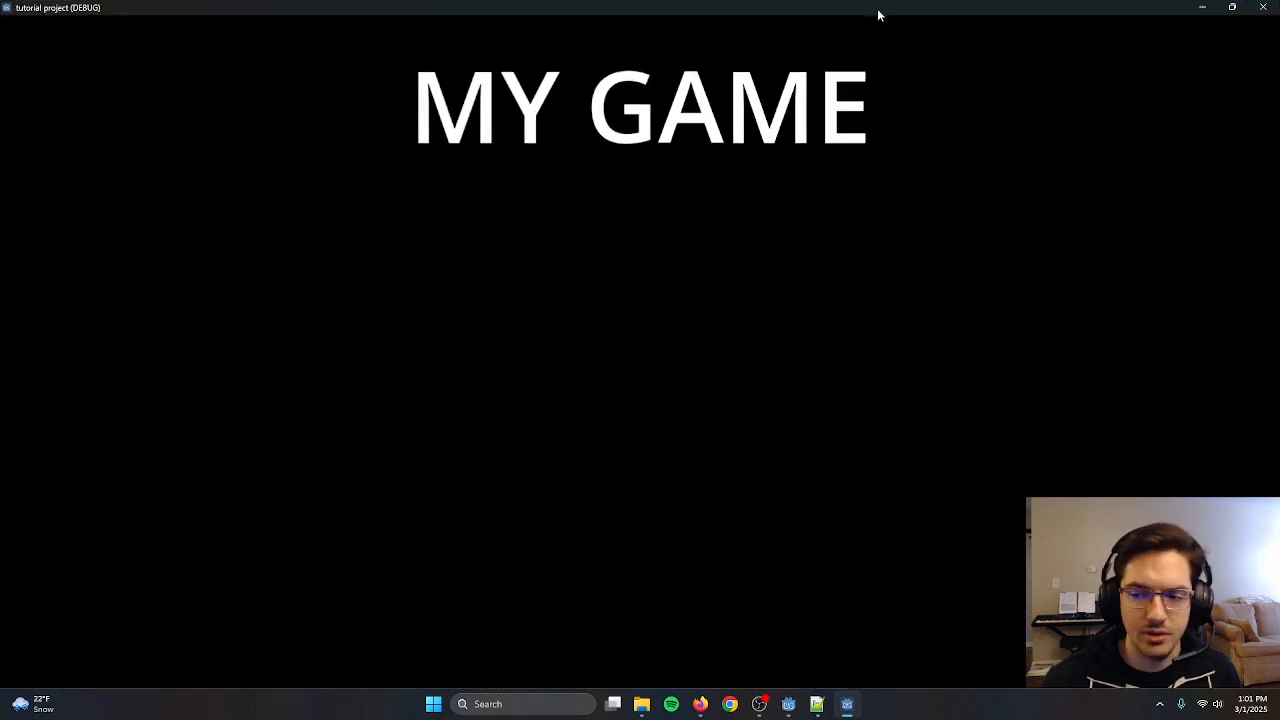
{"action": "left_click_drag", "start_coordinate": [877, 8], "coordinate": [668, 134]}
{"action": "left_click", "coordinate": [1060, 128]}
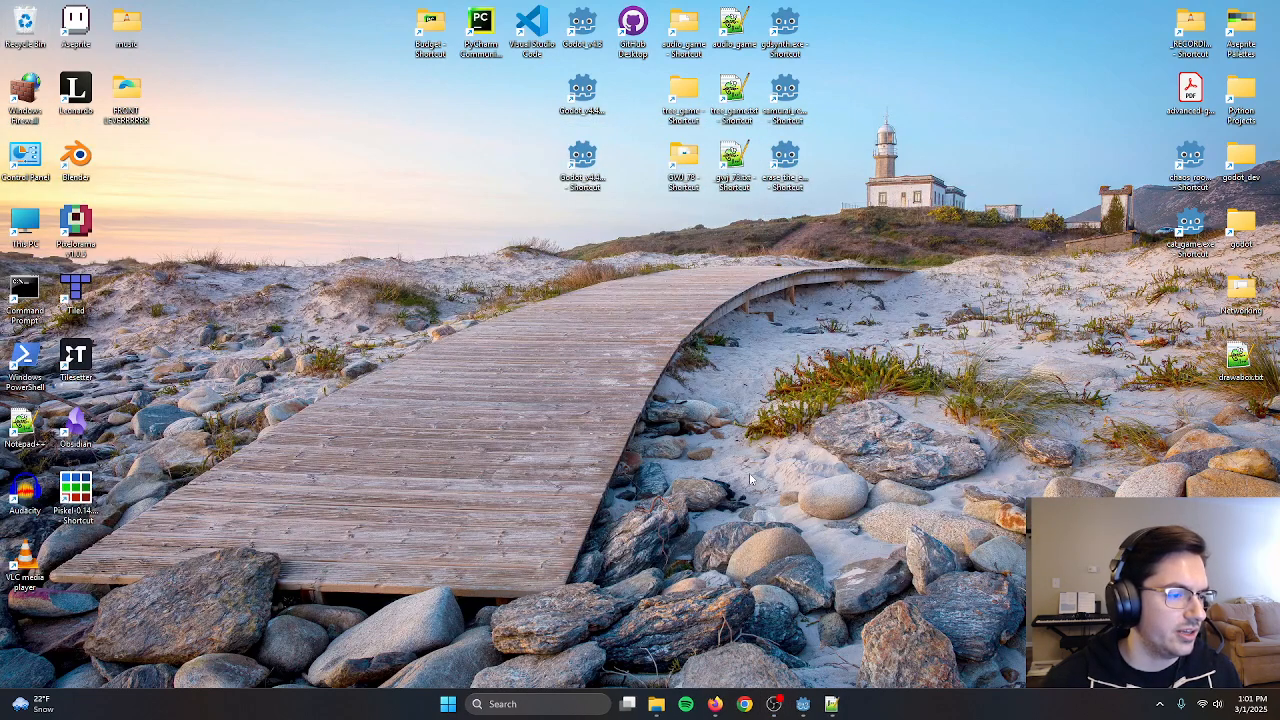
Switch to Godot's export settings and add a Web preset
{"action": "left_click", "coordinate": [803, 704]}
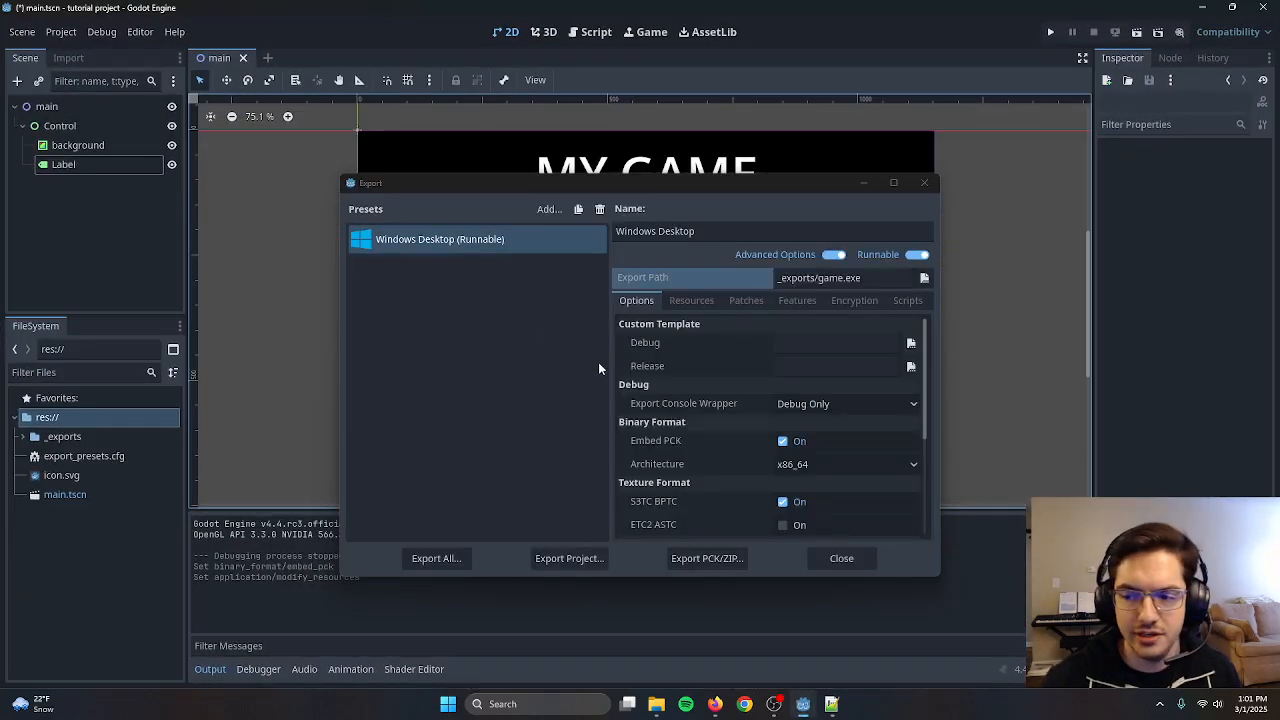
{"action": "left_click", "coordinate": [548, 210]}
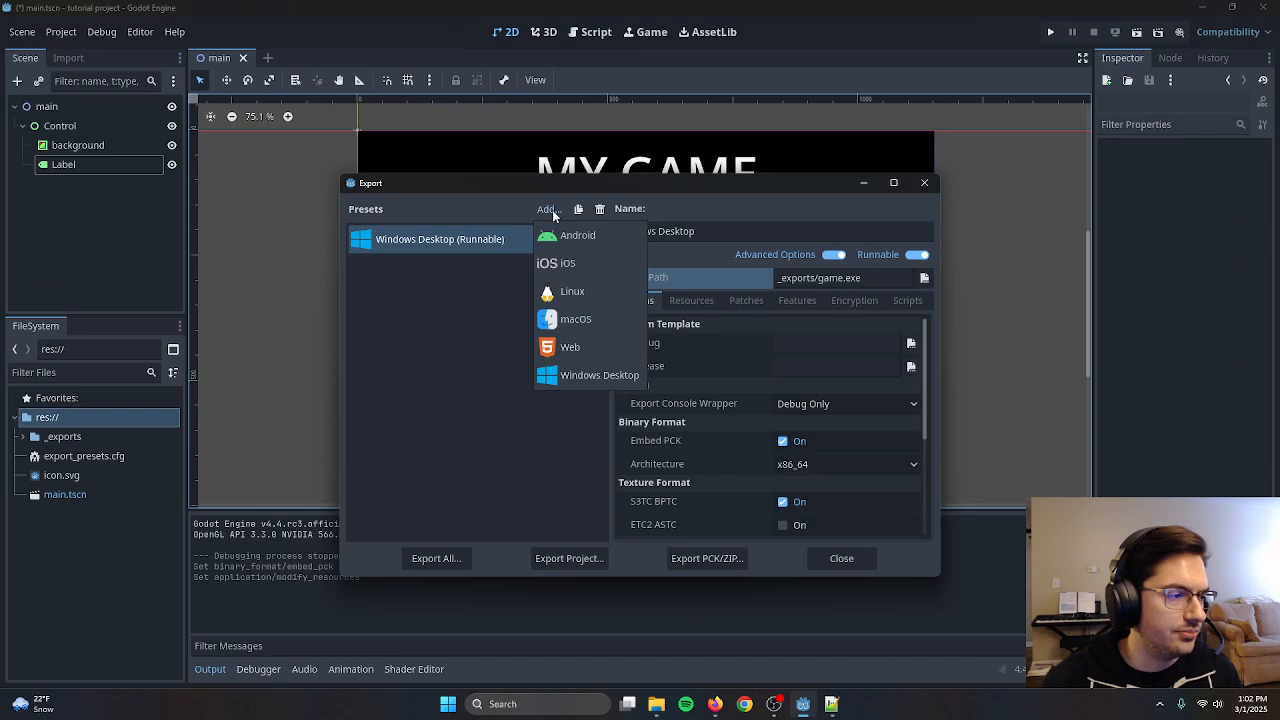
{"action": "left_click", "coordinate": [585, 348]}
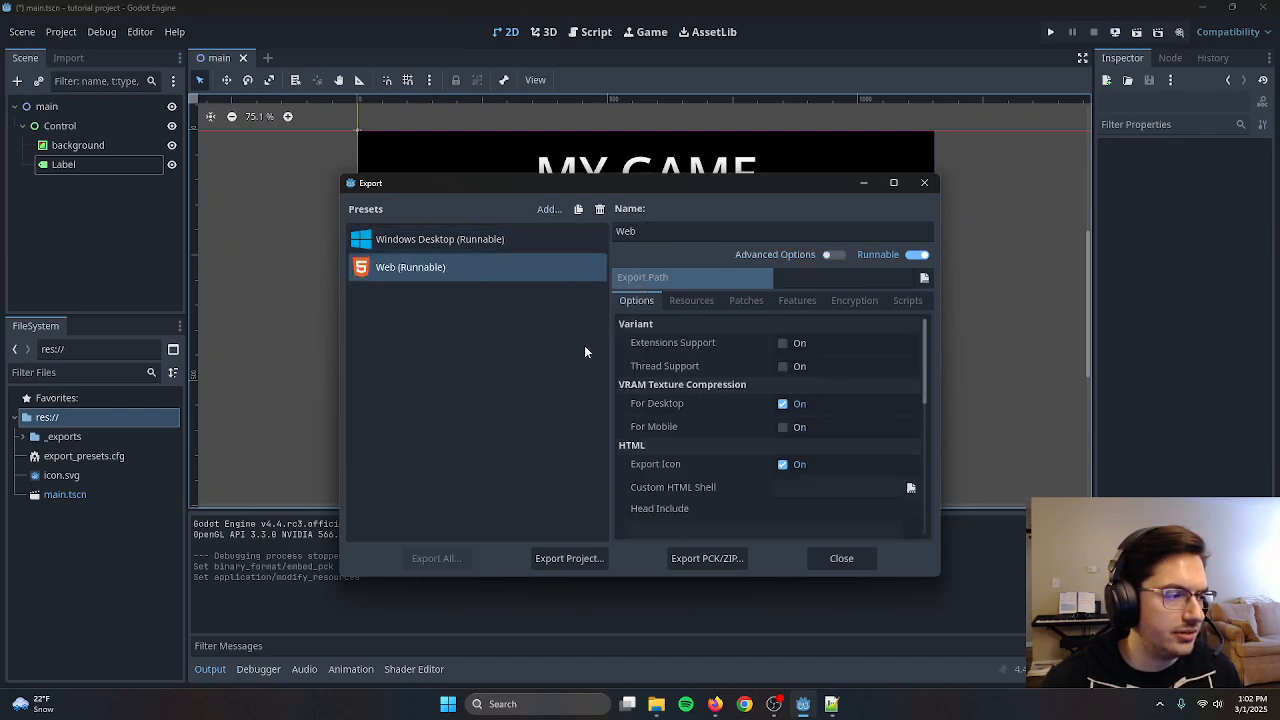
{"action": "left_click", "coordinate": [924, 278]}
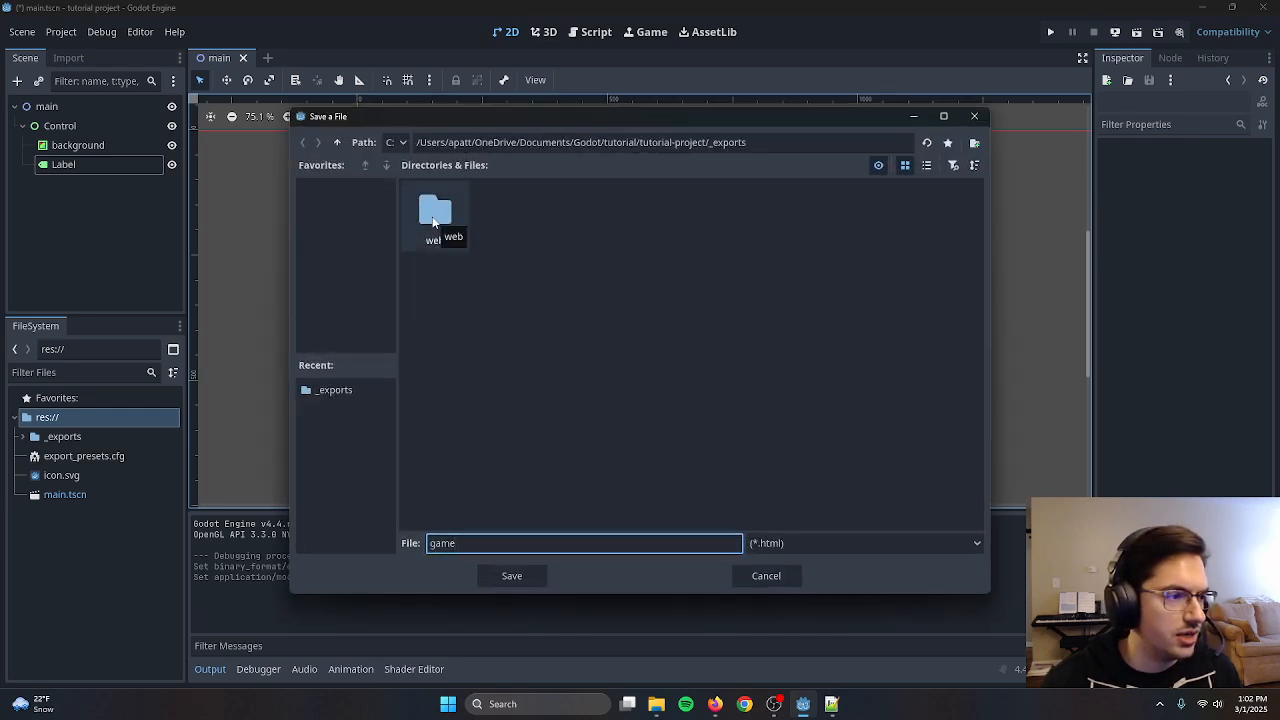
{"action": "left_click", "coordinate": [974, 116]}
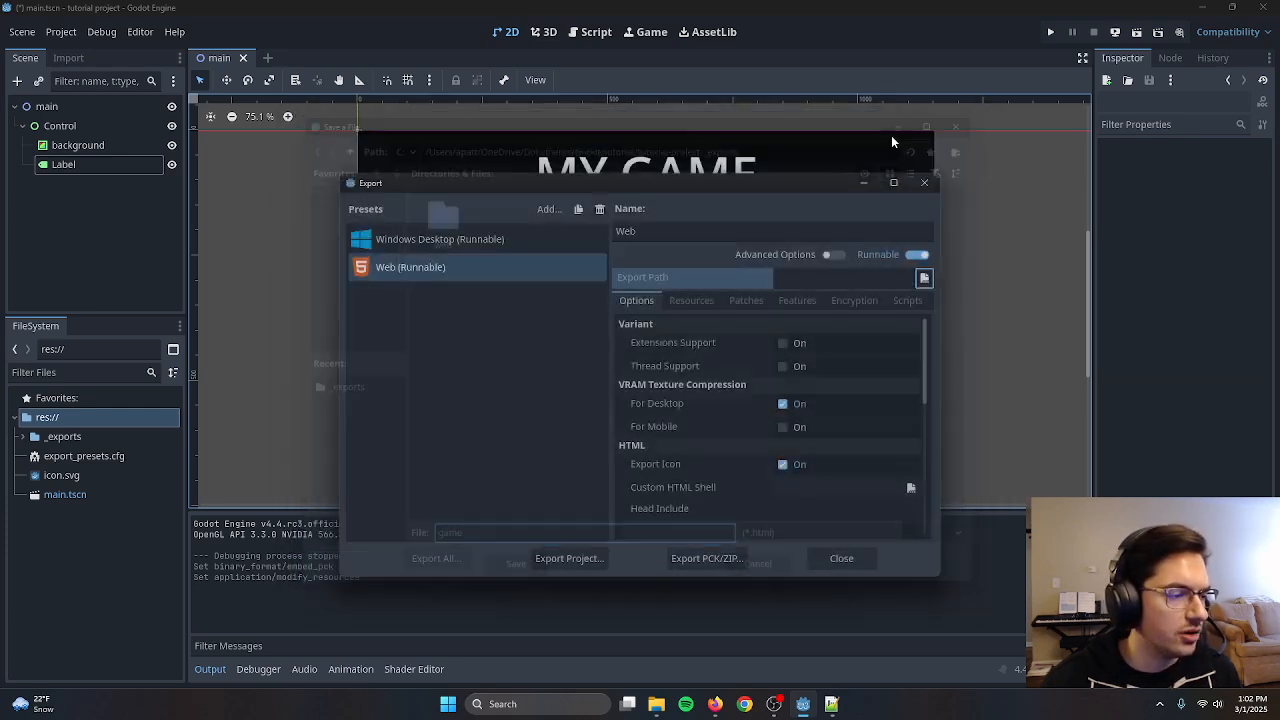
{"action": "left_click", "coordinate": [545, 210]}
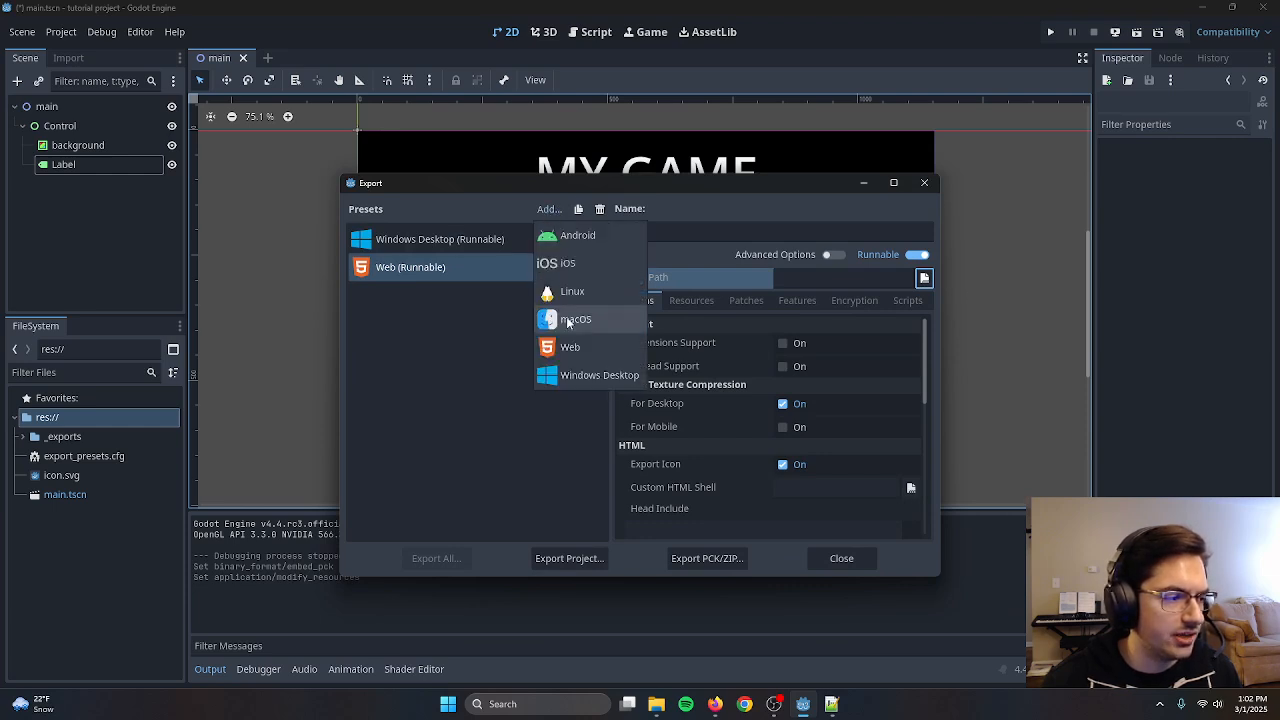
{"action": "left_click", "coordinate": [432, 341]}
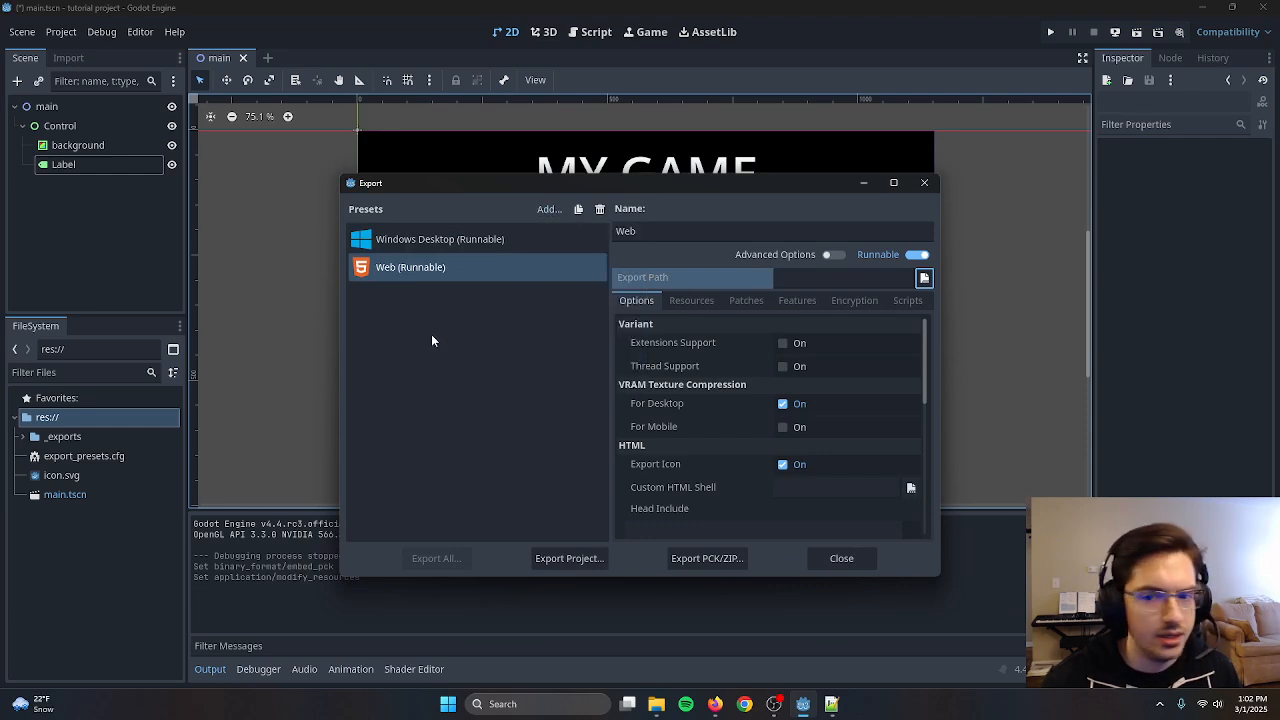
Set the Web preset's export path to an HTML file named index in the _exports/web folder
{"action": "left_click", "coordinate": [924, 279]}
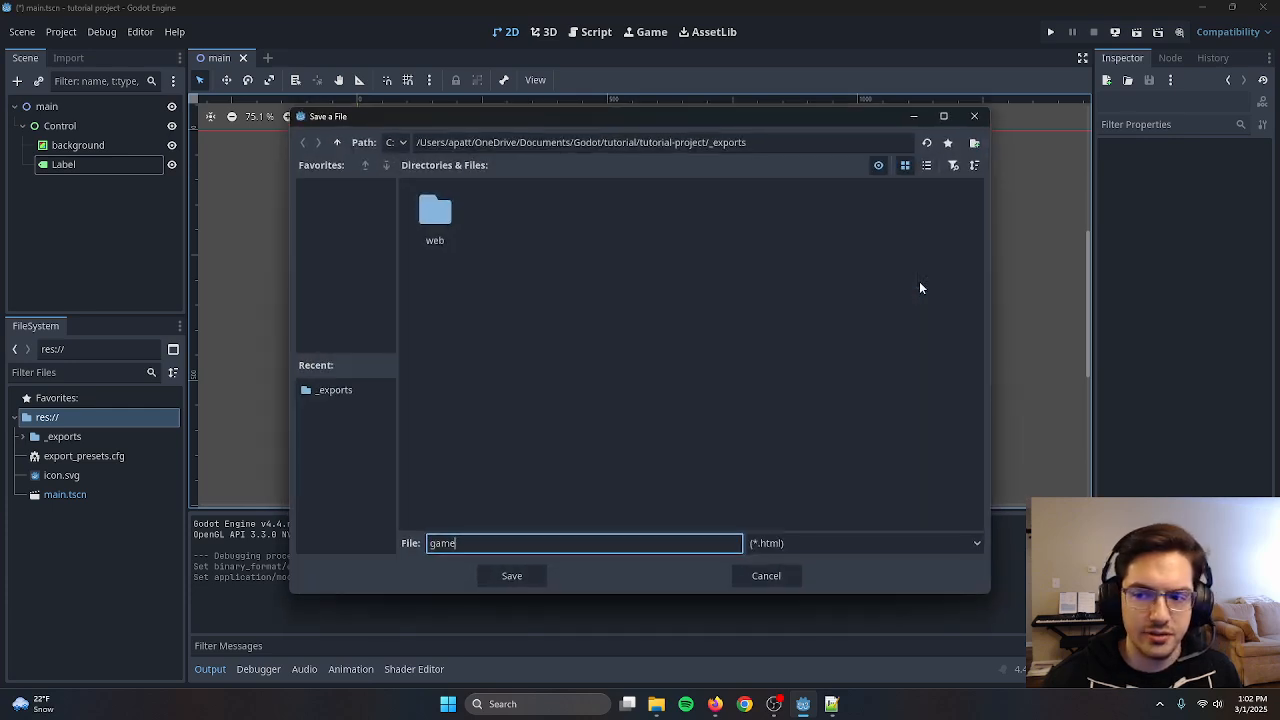
{"action": "double_click", "coordinate": [450, 218]}
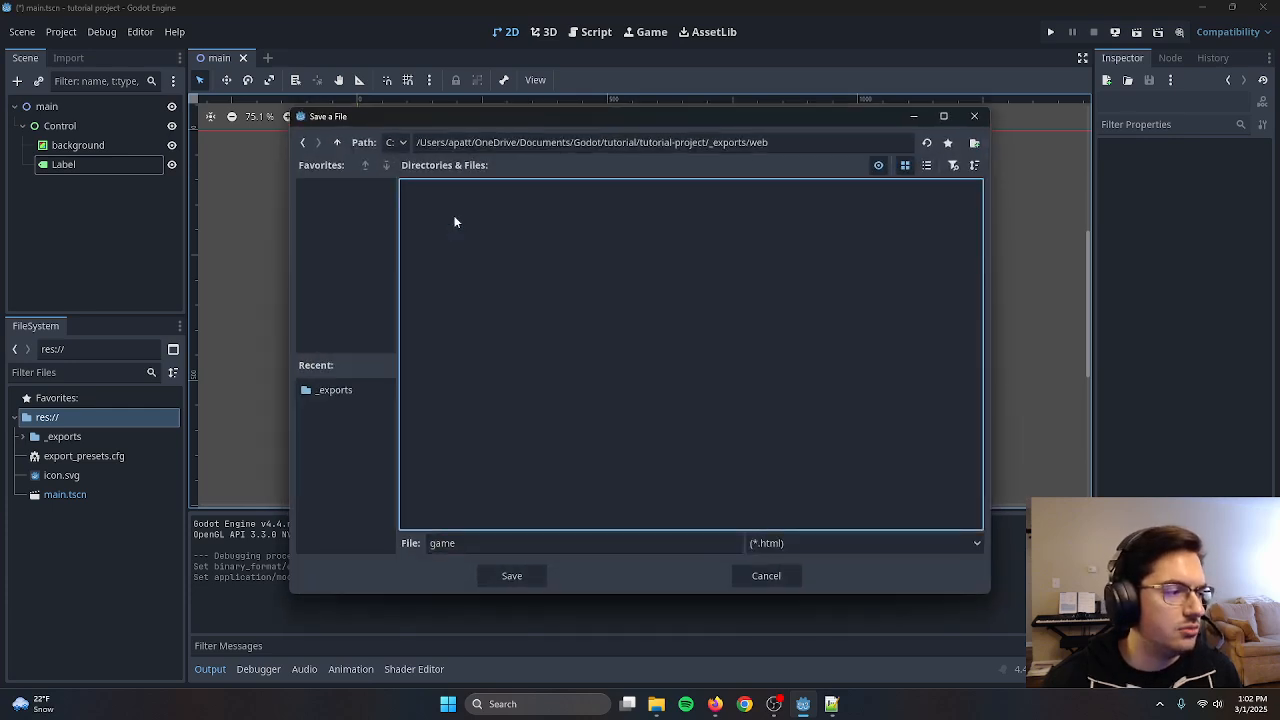
{"action": "left_click_drag", "start_coordinate": [554, 546], "coordinate": [400, 548]}
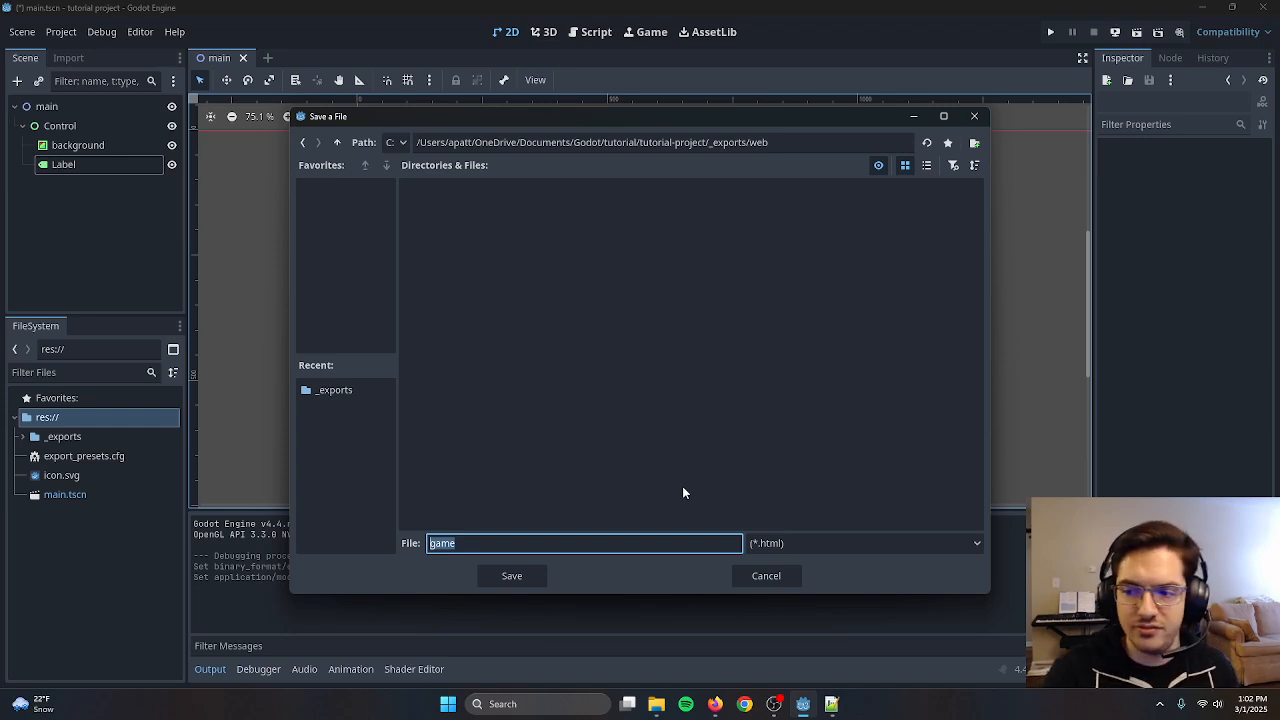
{"action": "type", "text": "index"}
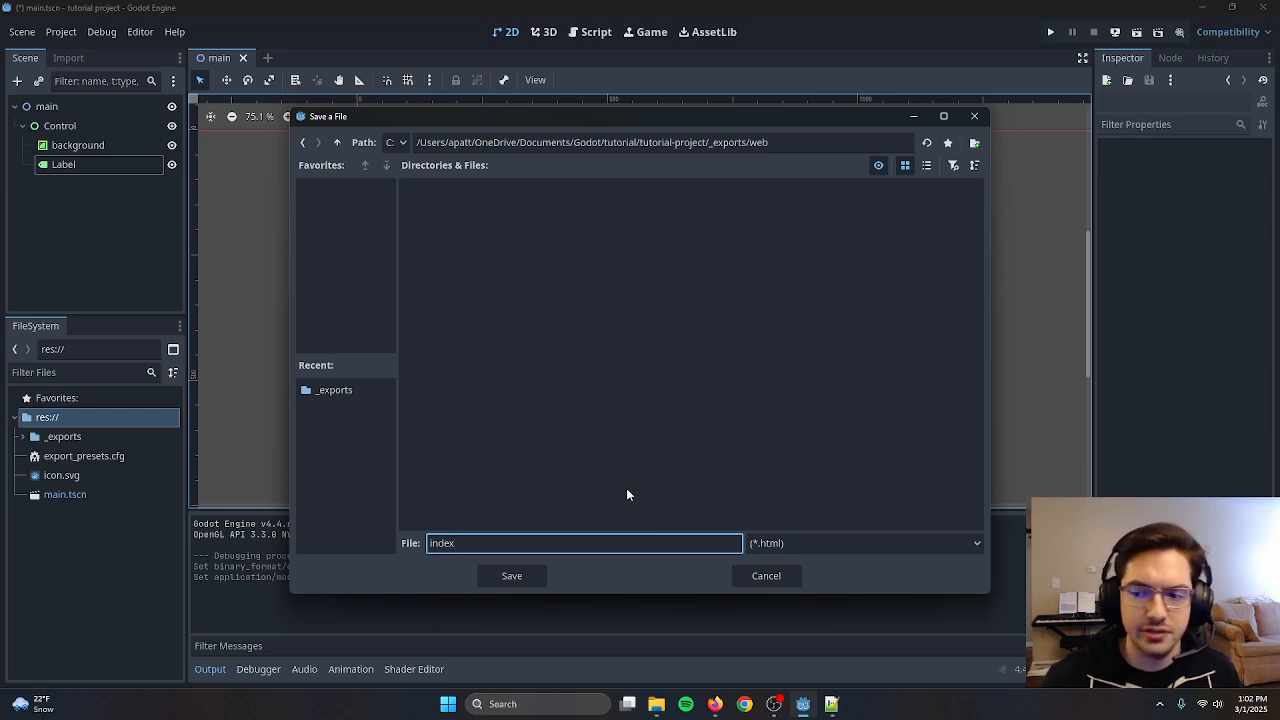
{"action": "left_click", "coordinate": [510, 577]}
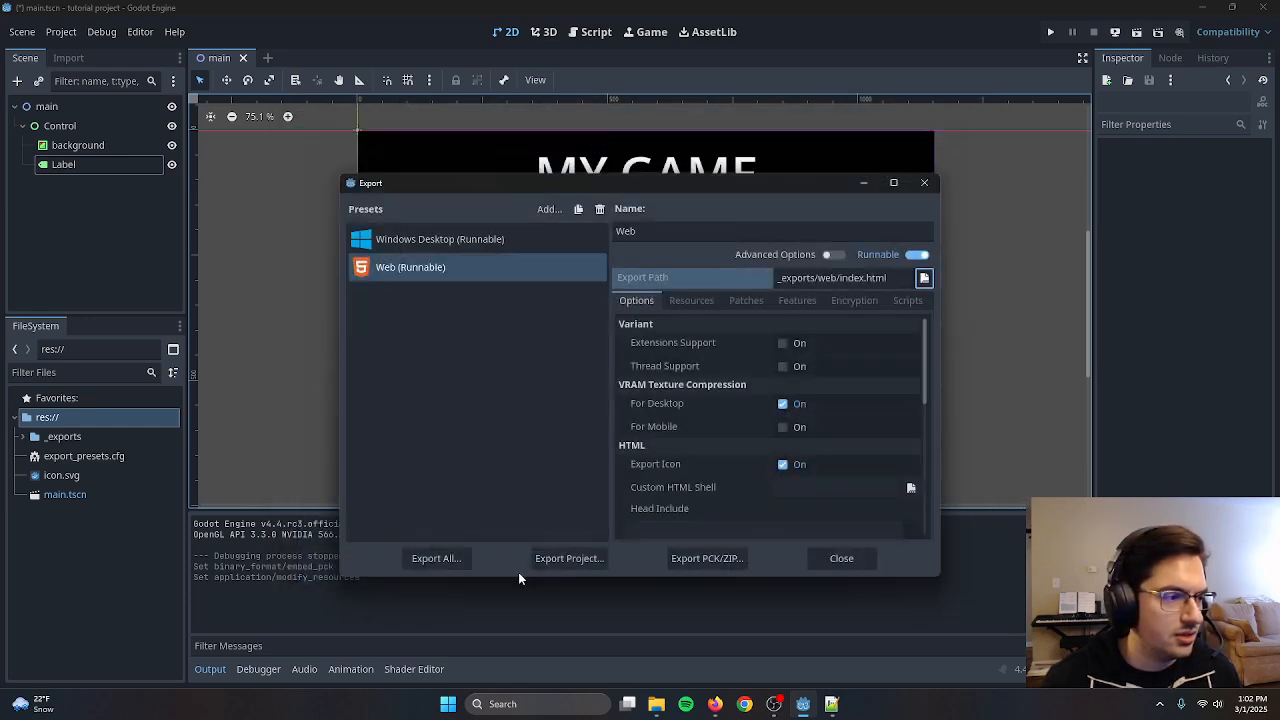
Examine the Web preset's options, from texture compression and HTML through the Progressive Web App settings
{"action": "scroll", "coordinate": [734, 398], "scroll_direction": "down", "scroll_amount": 5}
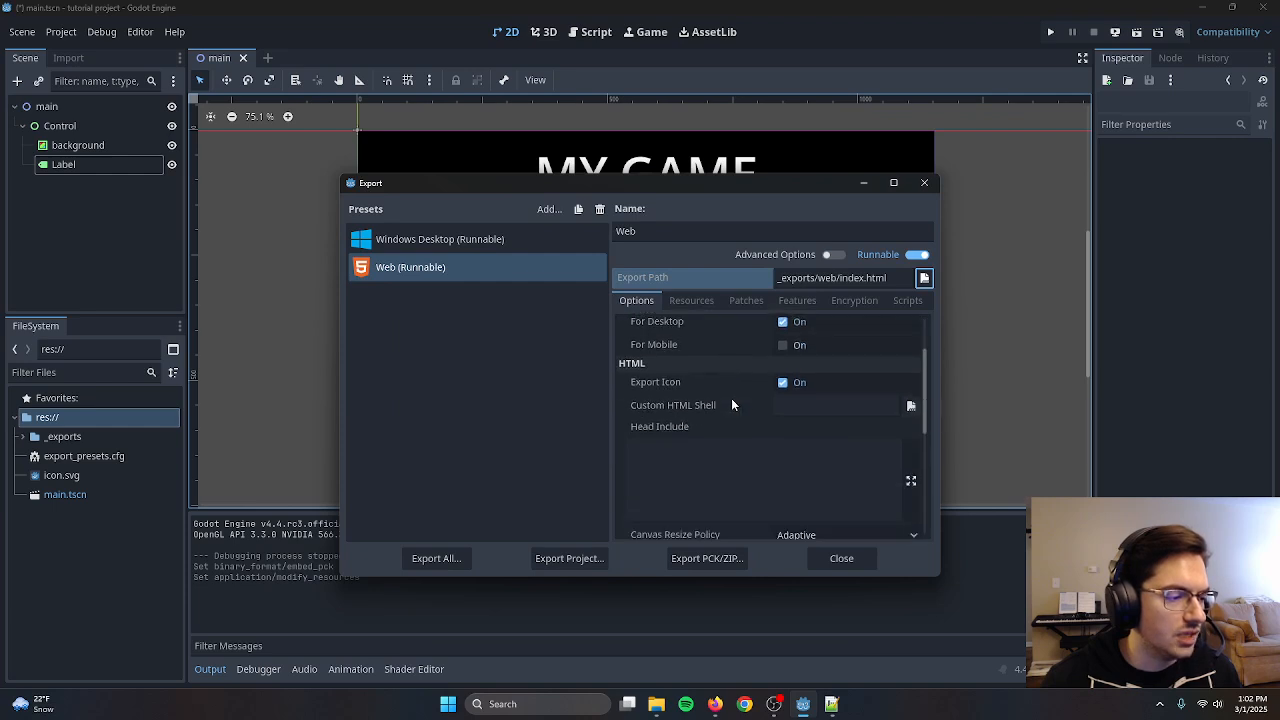
{"action": "scroll", "coordinate": [731, 404], "scroll_direction": "down", "scroll_amount": 4}
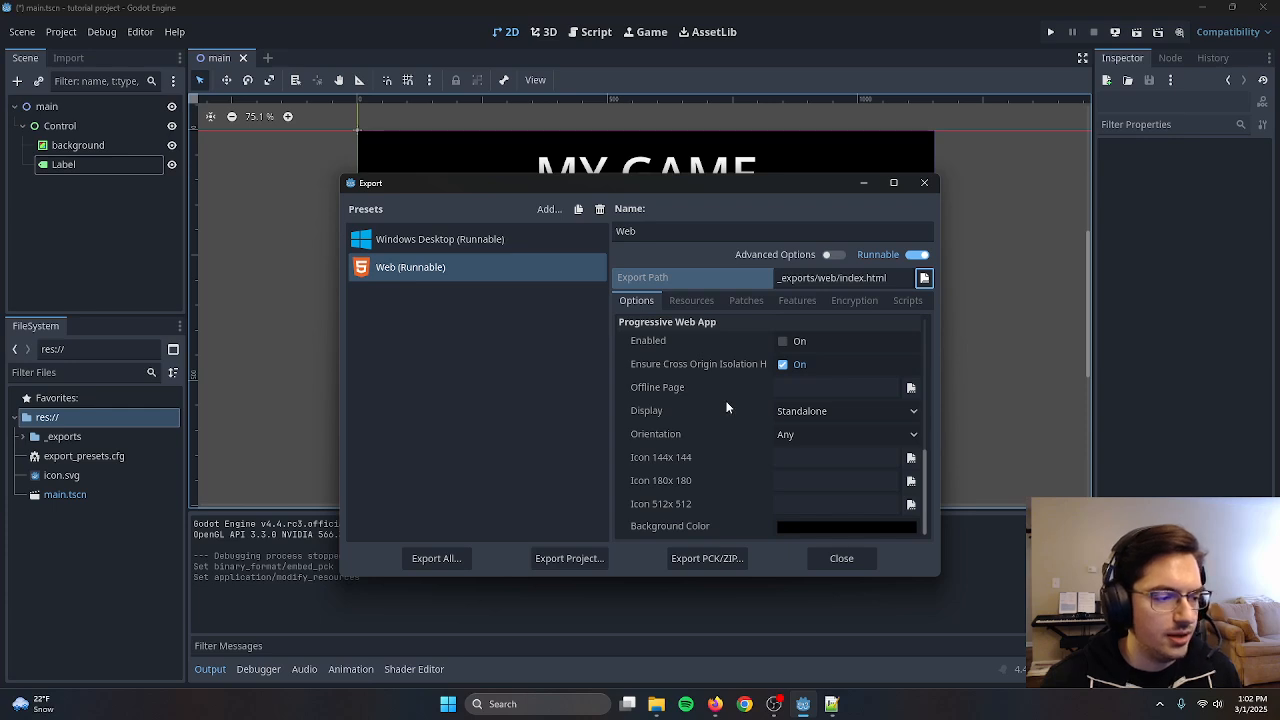
{"action": "mouse_move", "coordinate": [727, 405]}
{"action": "scroll", "coordinate": [725, 520], "scroll_direction": "up", "scroll_amount": 3}
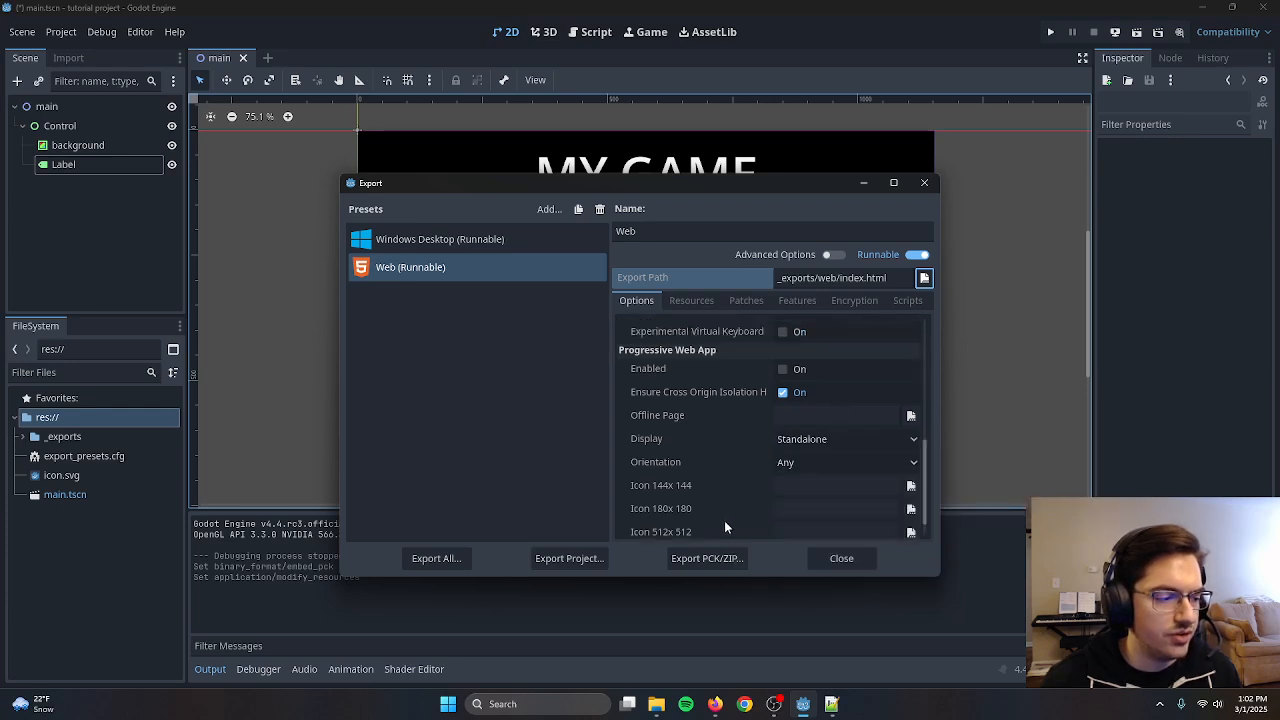
{"action": "scroll", "coordinate": [724, 521], "scroll_direction": "down", "scroll_amount": 3}
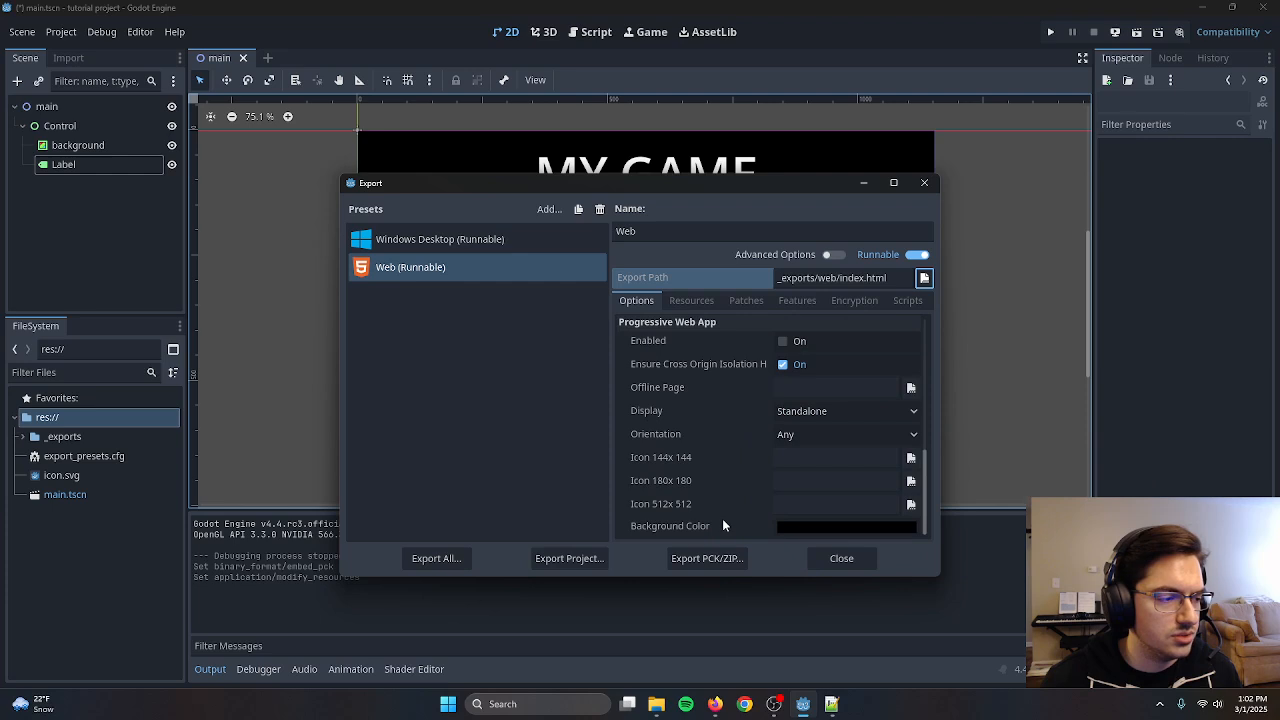
{"action": "scroll", "coordinate": [720, 521], "scroll_direction": "up", "scroll_amount": 8}
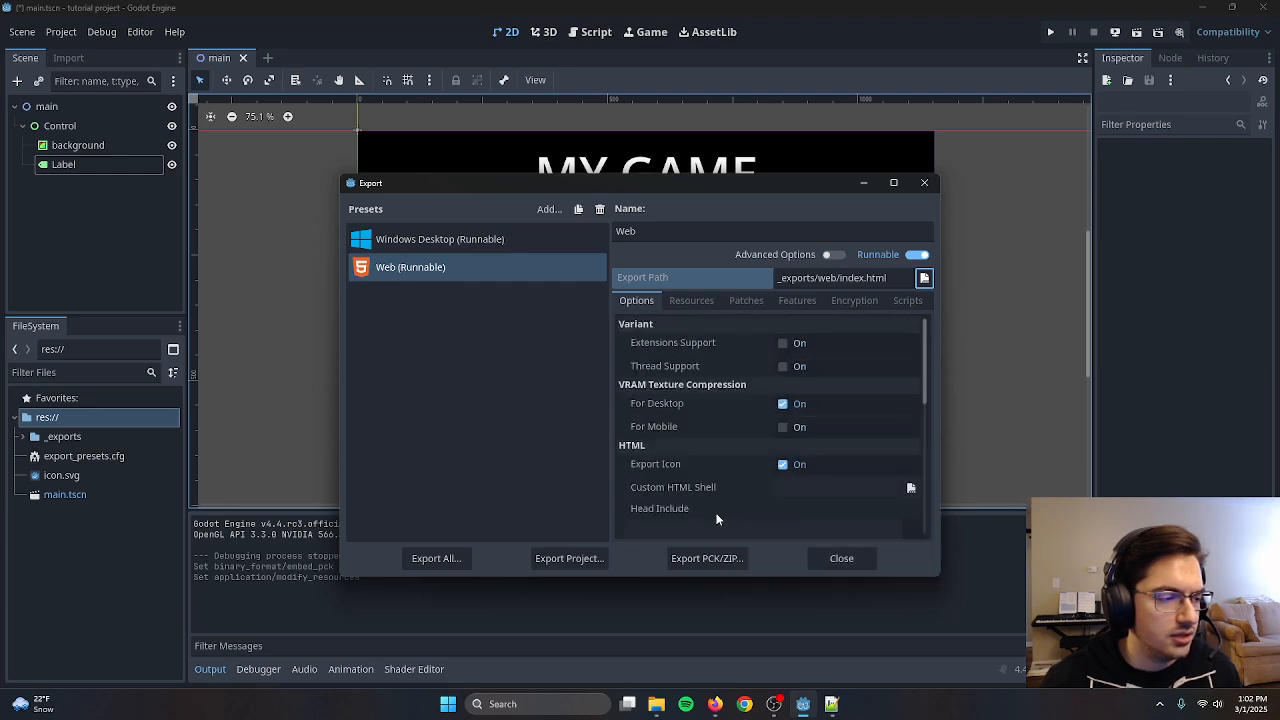
{"action": "scroll", "coordinate": [725, 490], "scroll_direction": "down", "scroll_amount": 8}
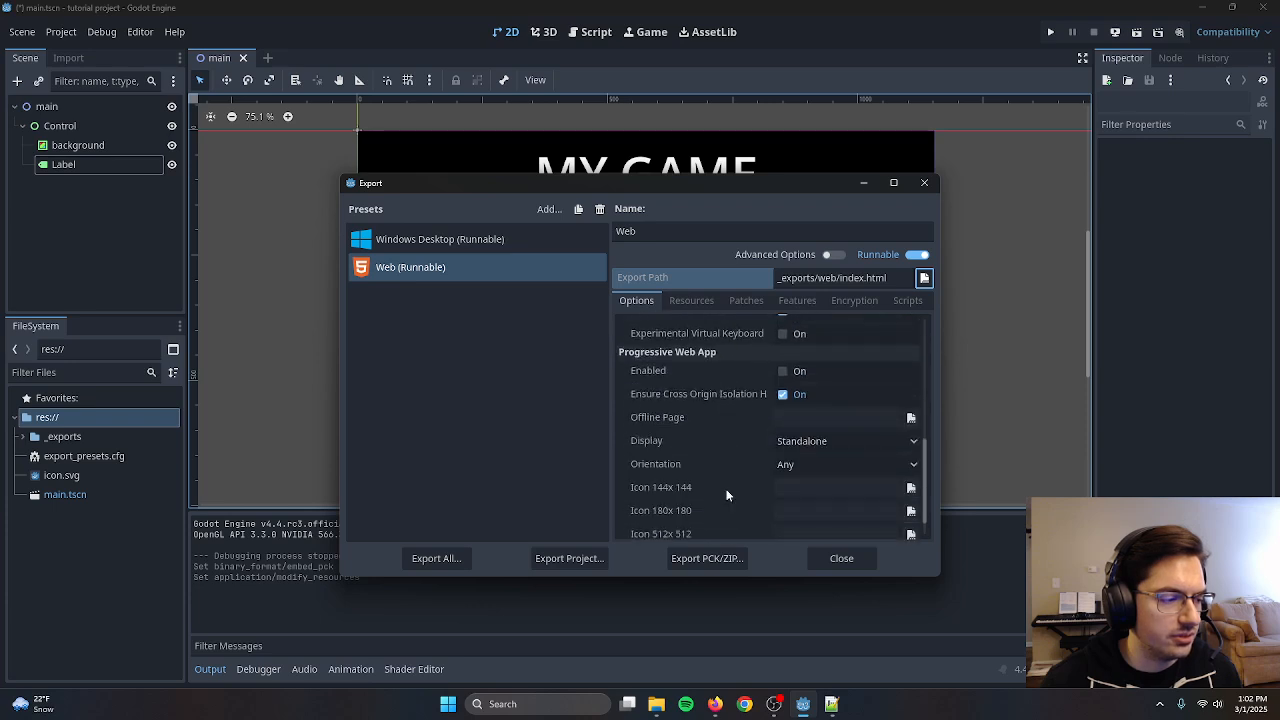
{"action": "mouse_move", "coordinate": [694, 366]}
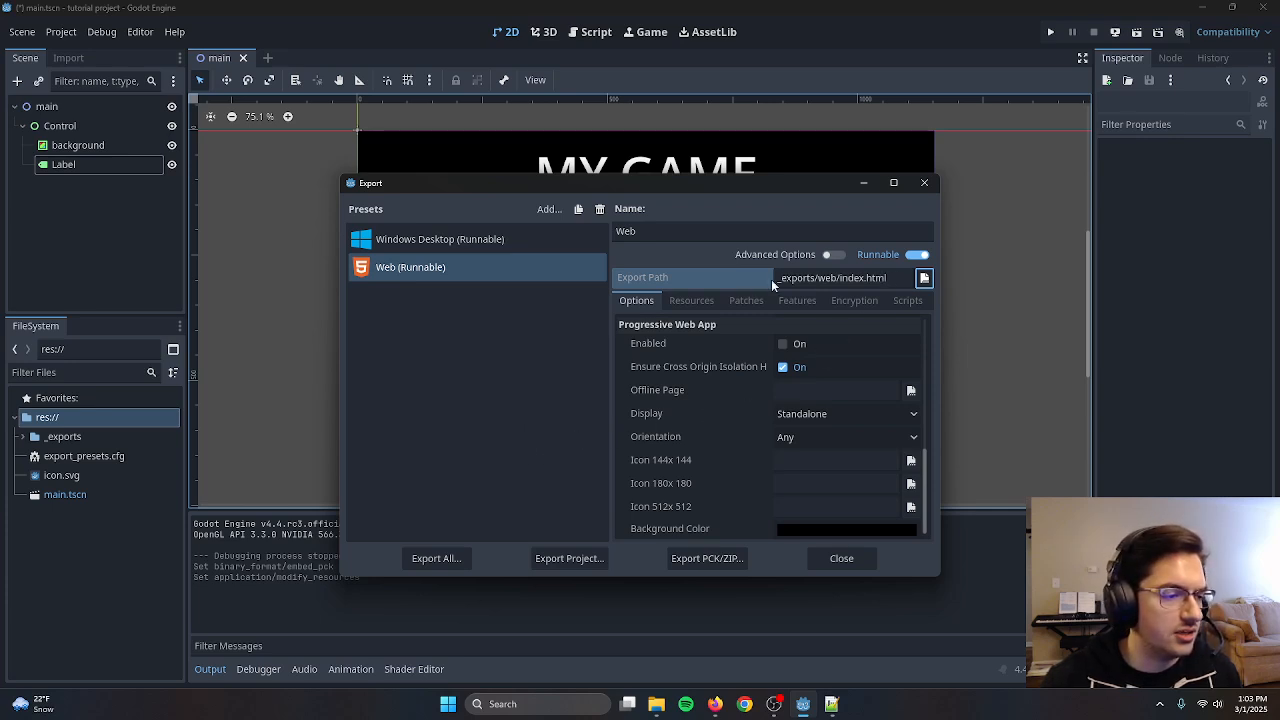
Export the project with the Web preset as index.html in _exports/web with debug on, and close the export settings
{"action": "left_click", "coordinate": [569, 558]}
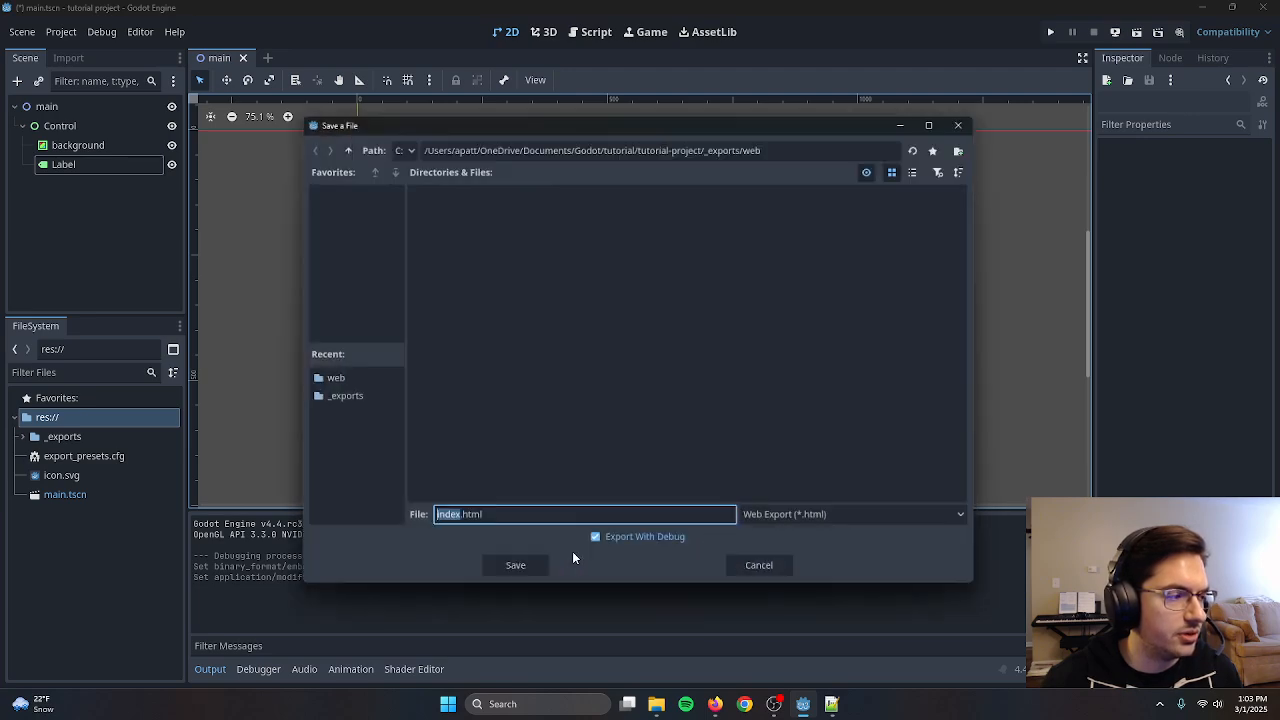
{"action": "left_click", "coordinate": [523, 570]}
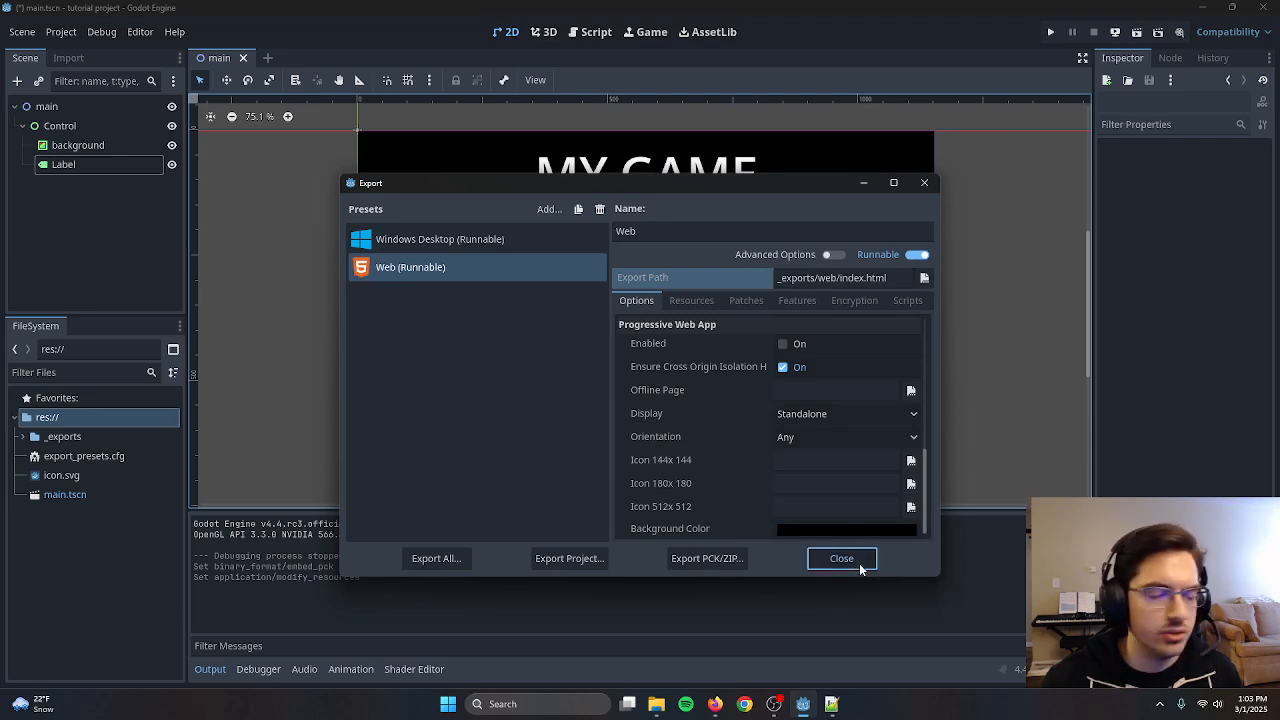
{"action": "left_click", "coordinate": [841, 558]}
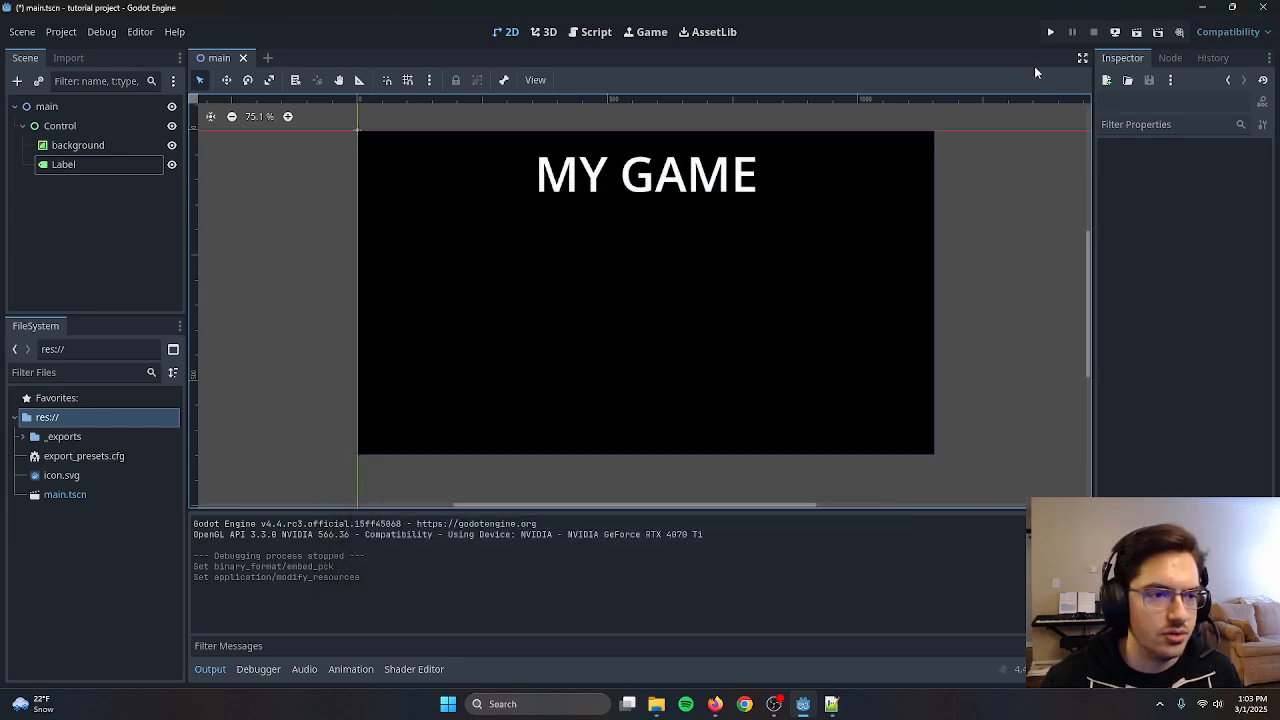
Run the web build in the browser through remote deploy, check how the game displays, and close the browser
{"action": "left_click", "coordinate": [1116, 33]}
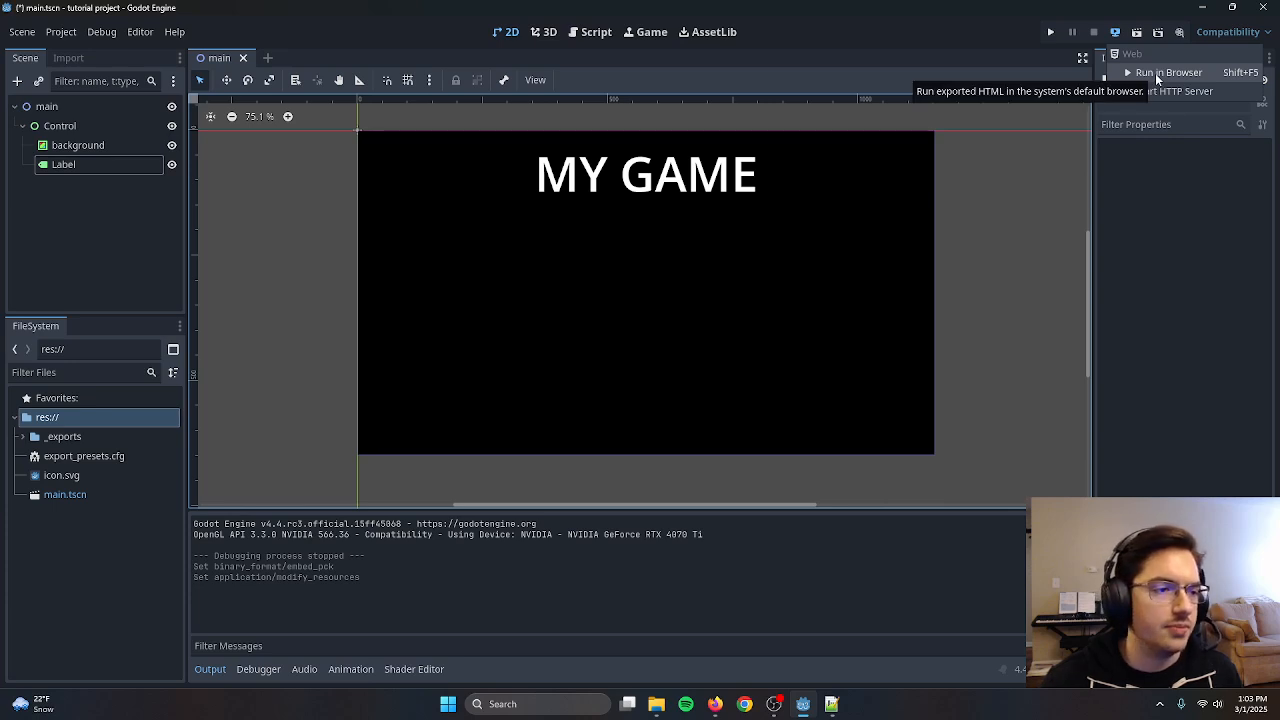
{"action": "left_click", "coordinate": [1157, 75]}
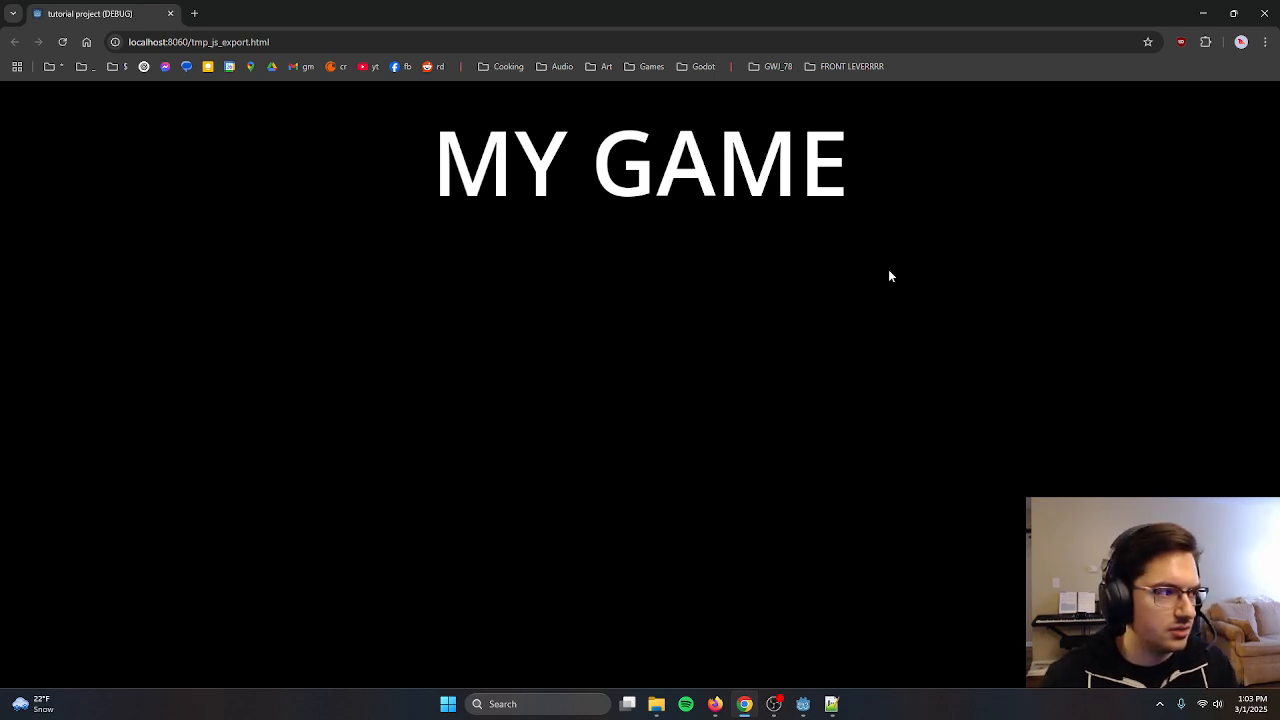
{"action": "left_click_drag", "start_coordinate": [669, 2], "coordinate": [646, 1]}
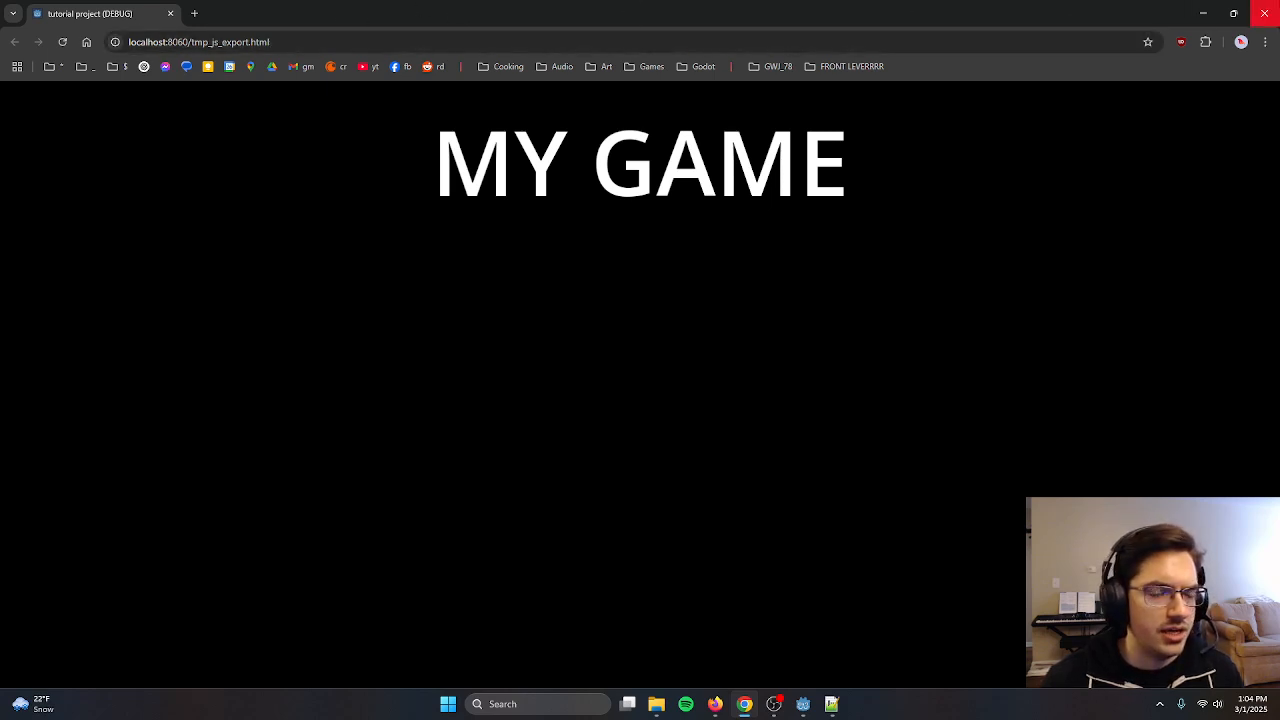
{"action": "left_click", "coordinate": [1264, 13]}
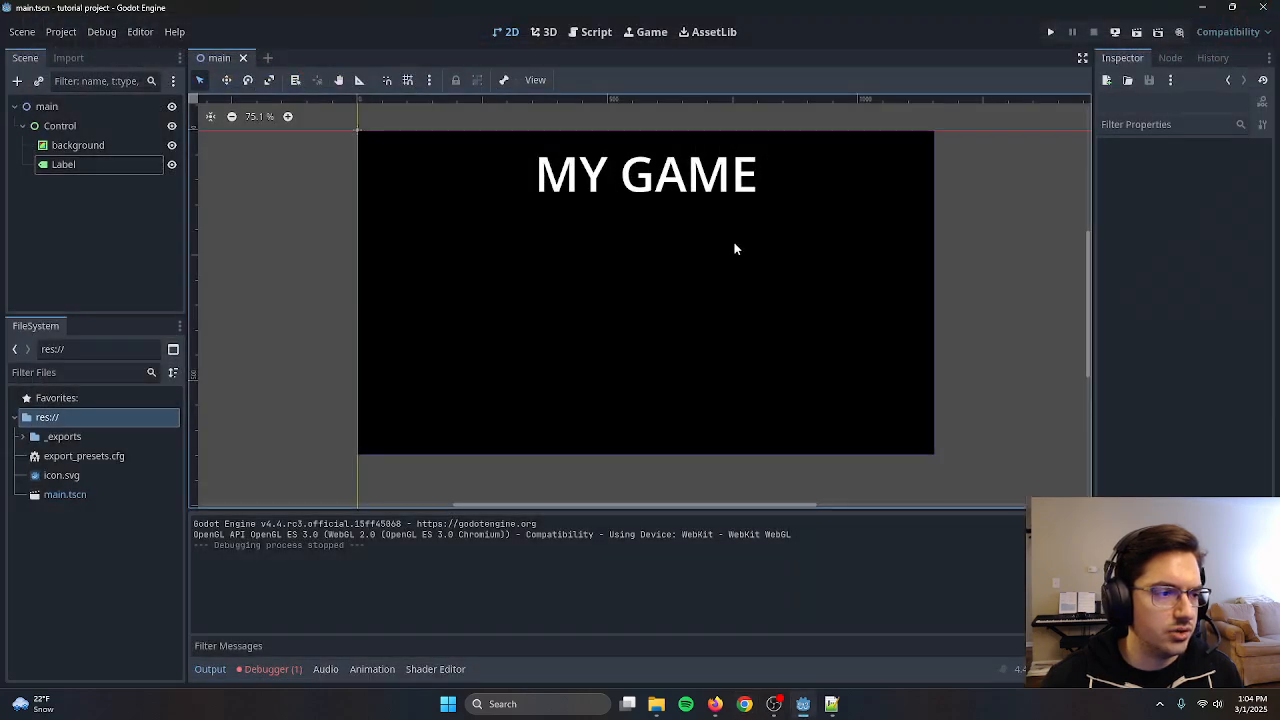
Switch to Chrome, go to itch.io and start uploading a new project from the account
{"action": "left_click", "coordinate": [715, 704]}
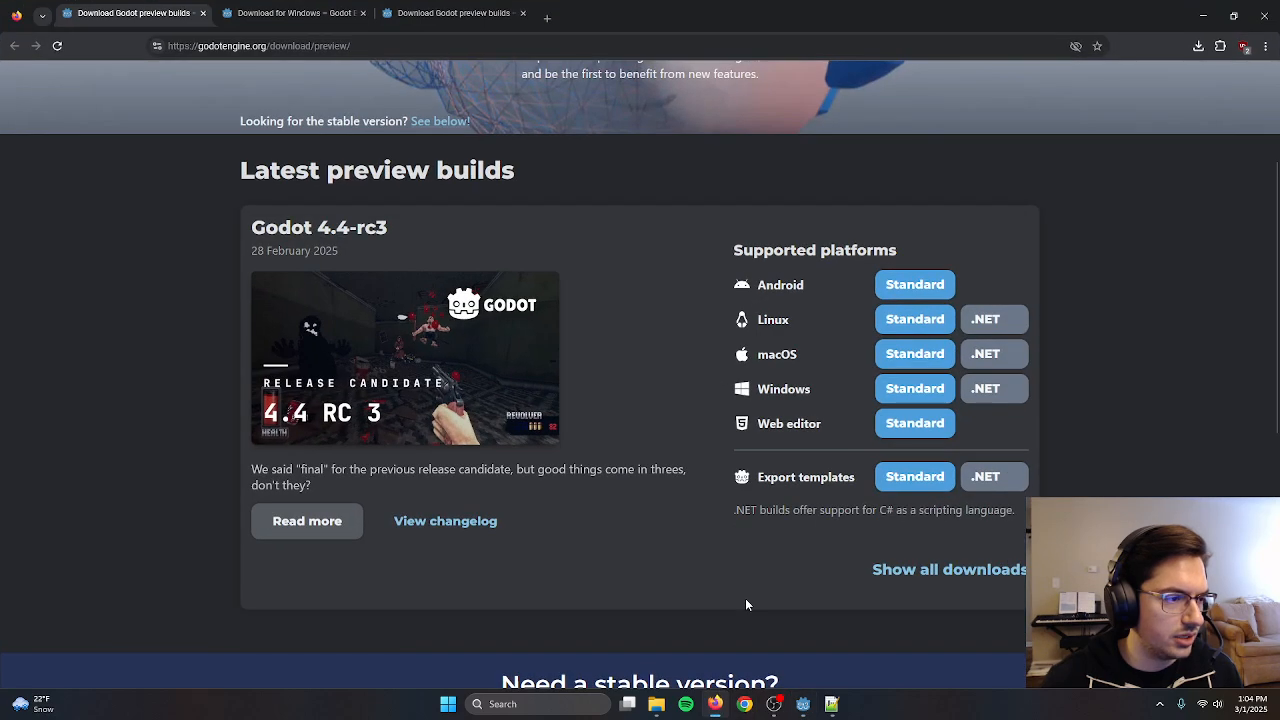
{"action": "left_click", "coordinate": [718, 704]}
{"action": "left_click", "coordinate": [745, 704]}
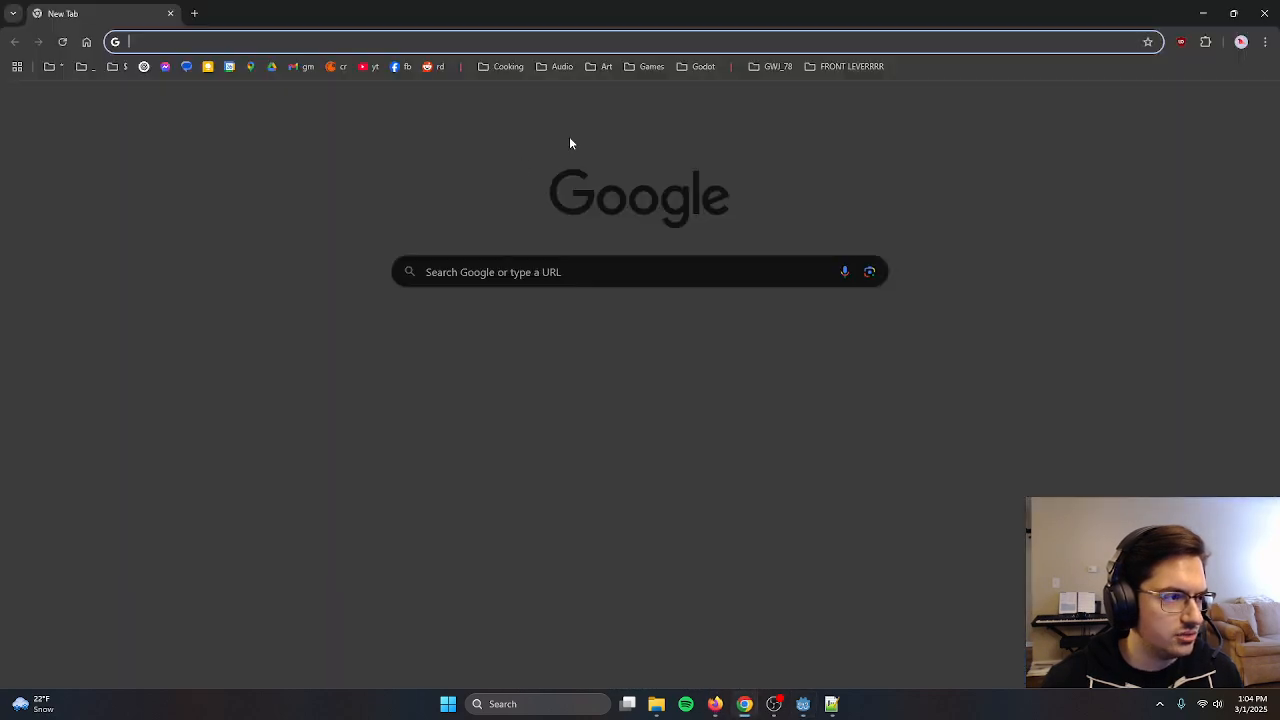
{"action": "type", "text": "itch."}
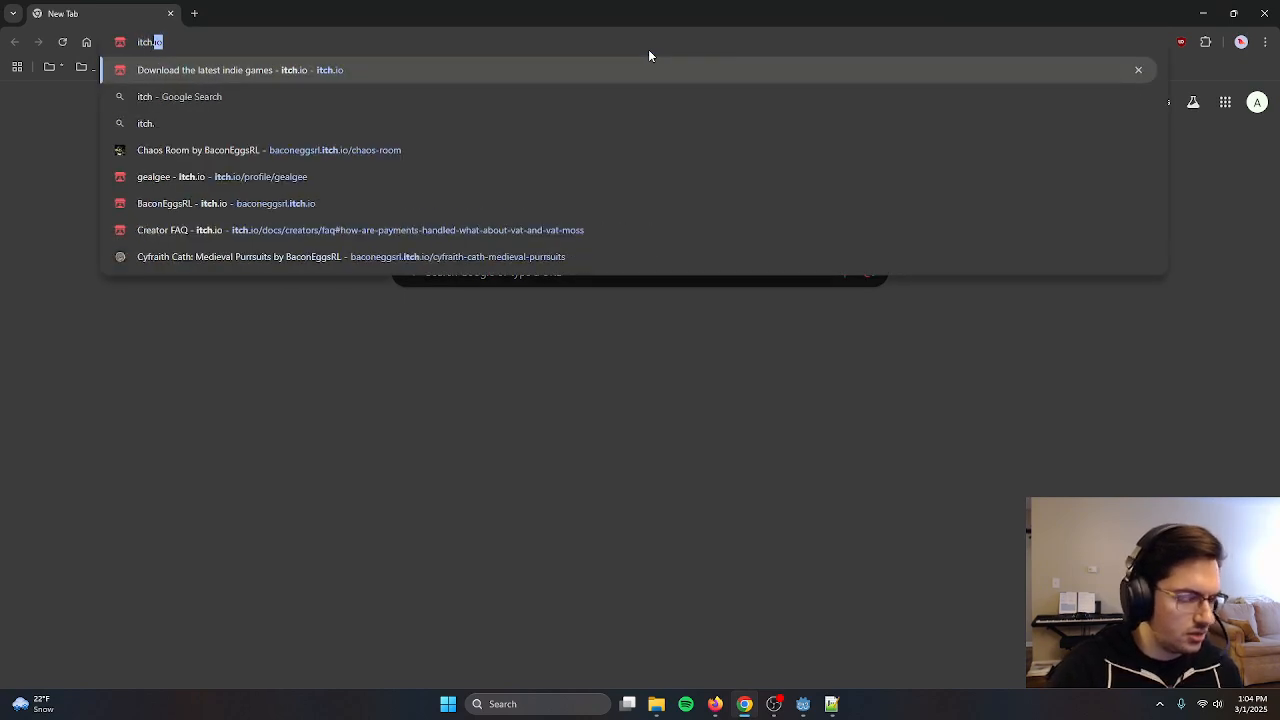
{"action": "key", "text": "Return"}
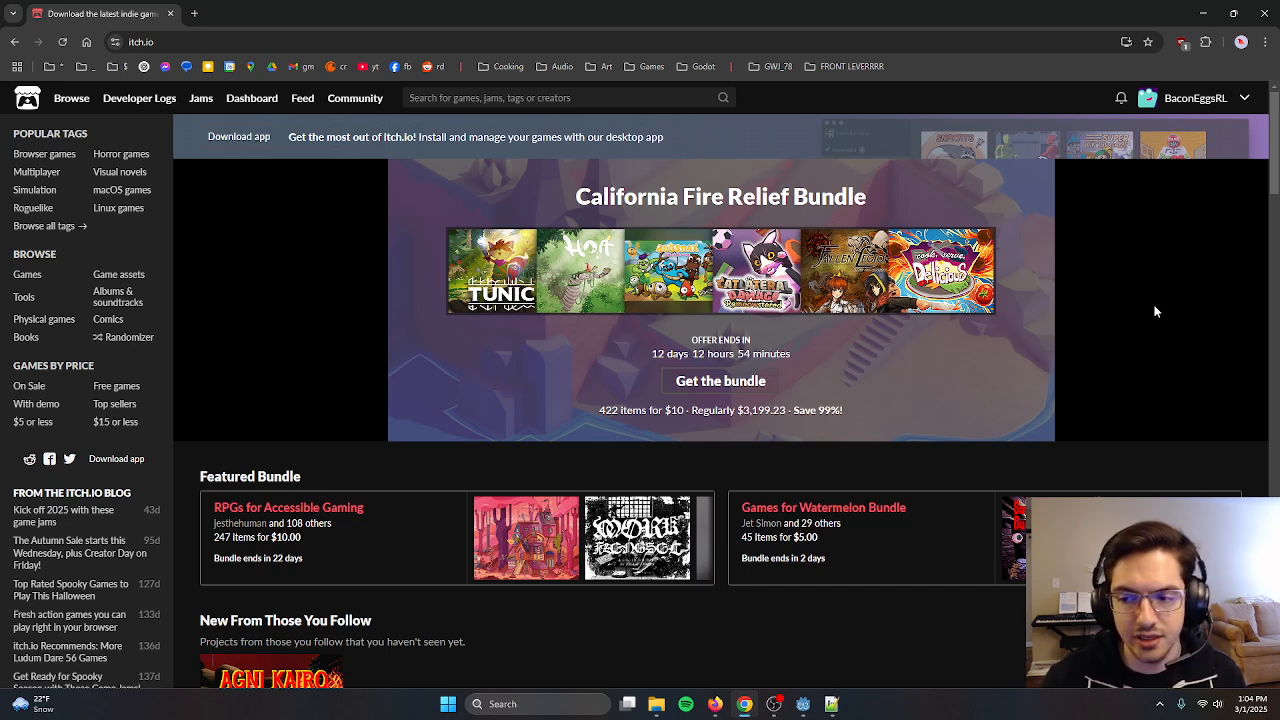
{"action": "left_click", "coordinate": [1244, 101]}
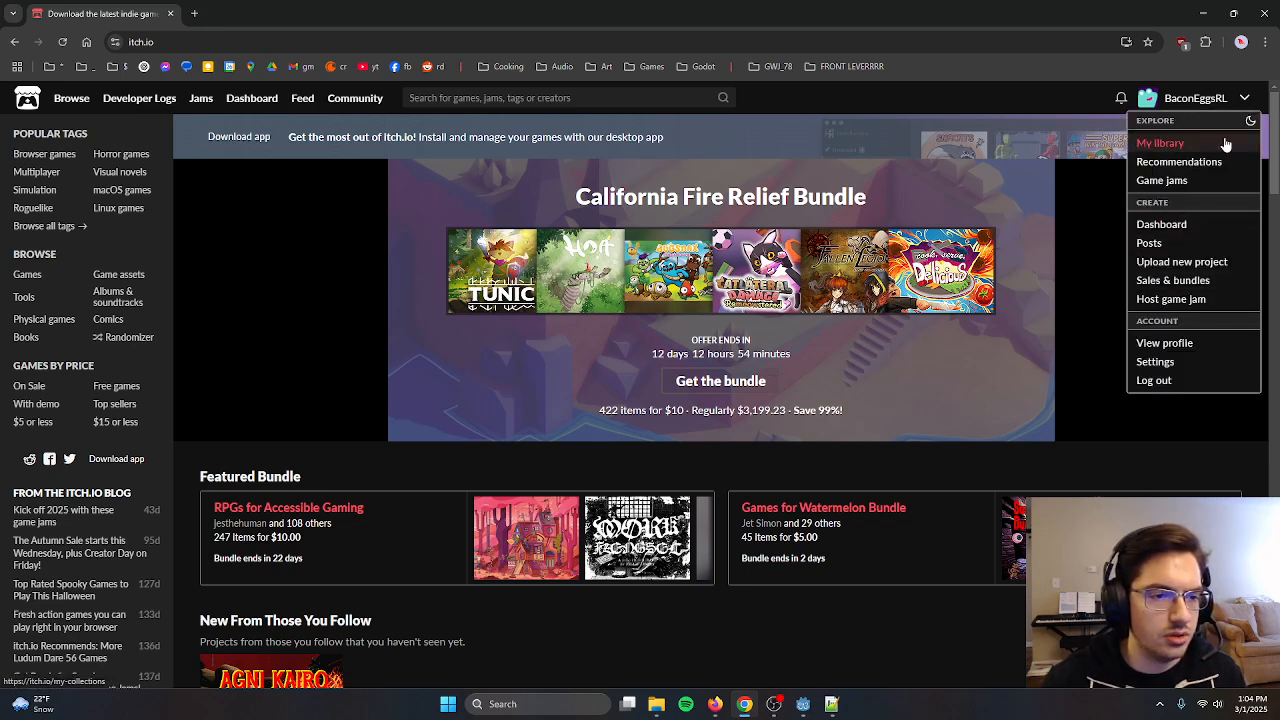
{"action": "left_click", "coordinate": [1217, 266]}
Title the new itch.io project Tutorial and fill in its project URL with the matching ending tutorial
{"action": "scroll", "coordinate": [709, 278], "scroll_direction": "down", "scroll_amount": 1}
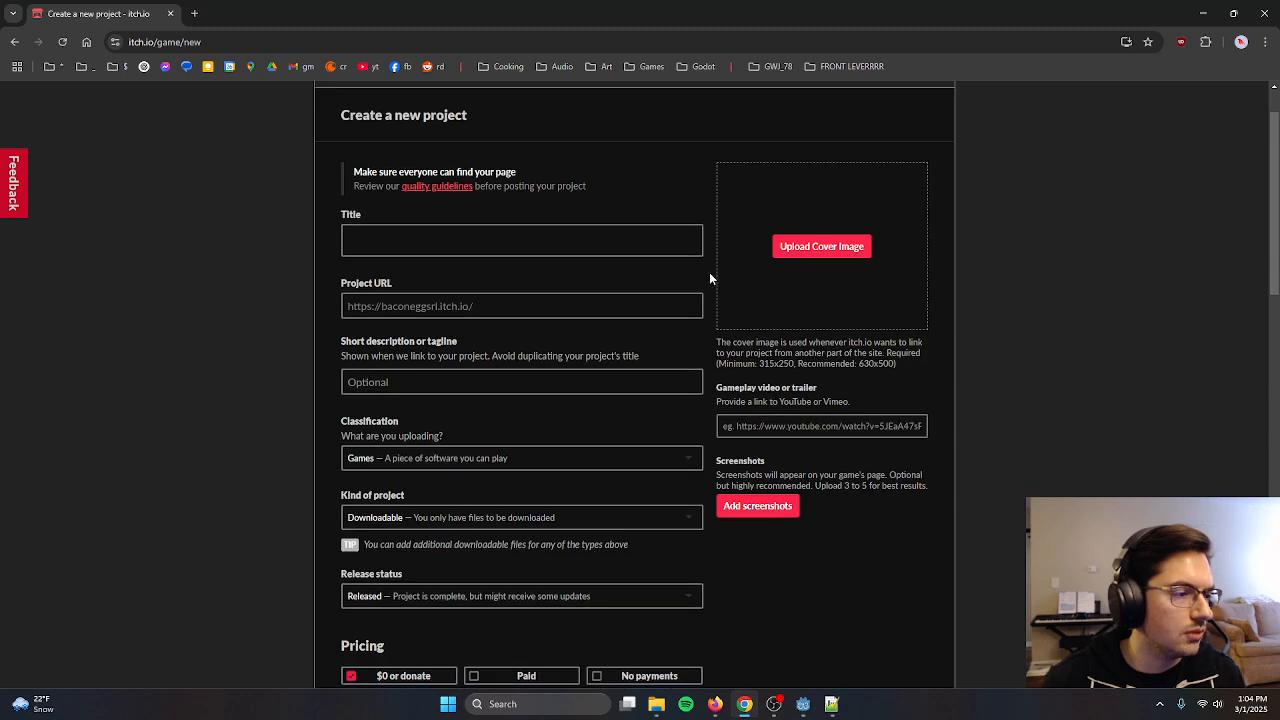
{"action": "left_click", "coordinate": [672, 238]}
{"action": "type", "text": "Tutor"}
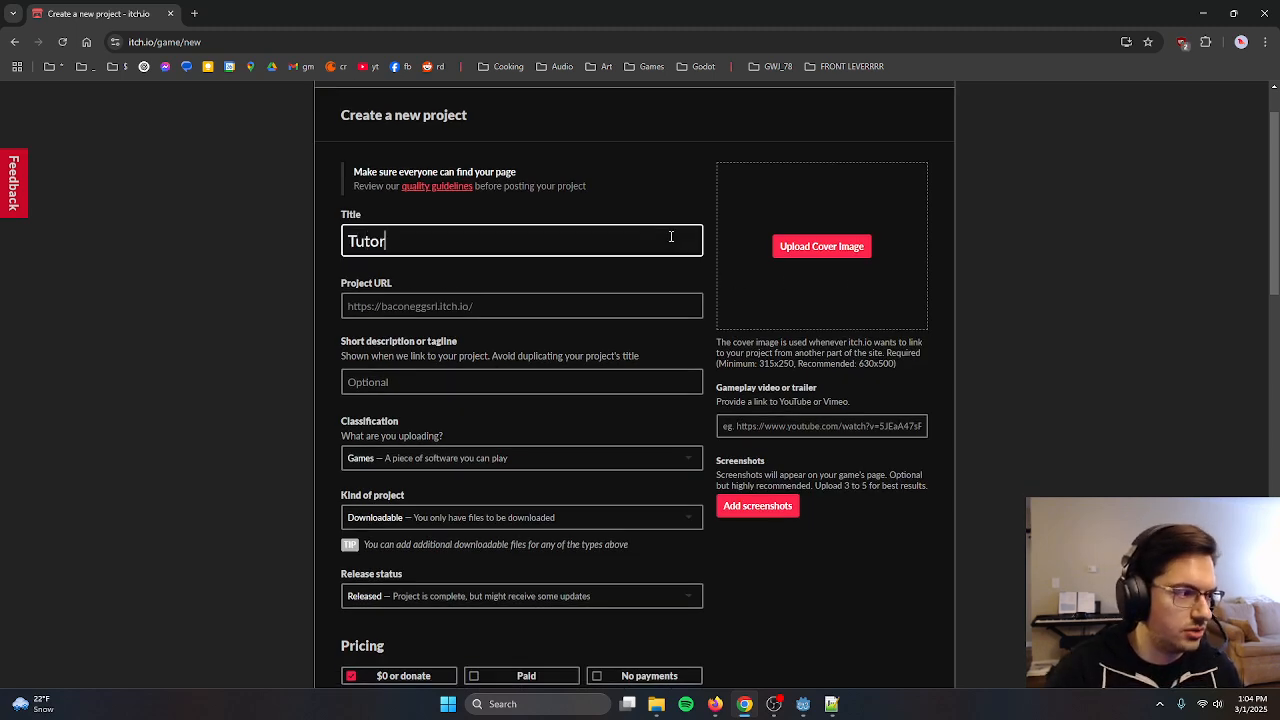
{"action": "type", "text": "ial"}
{"action": "scroll", "coordinate": [651, 257], "scroll_direction": "down", "scroll_amount": 2}
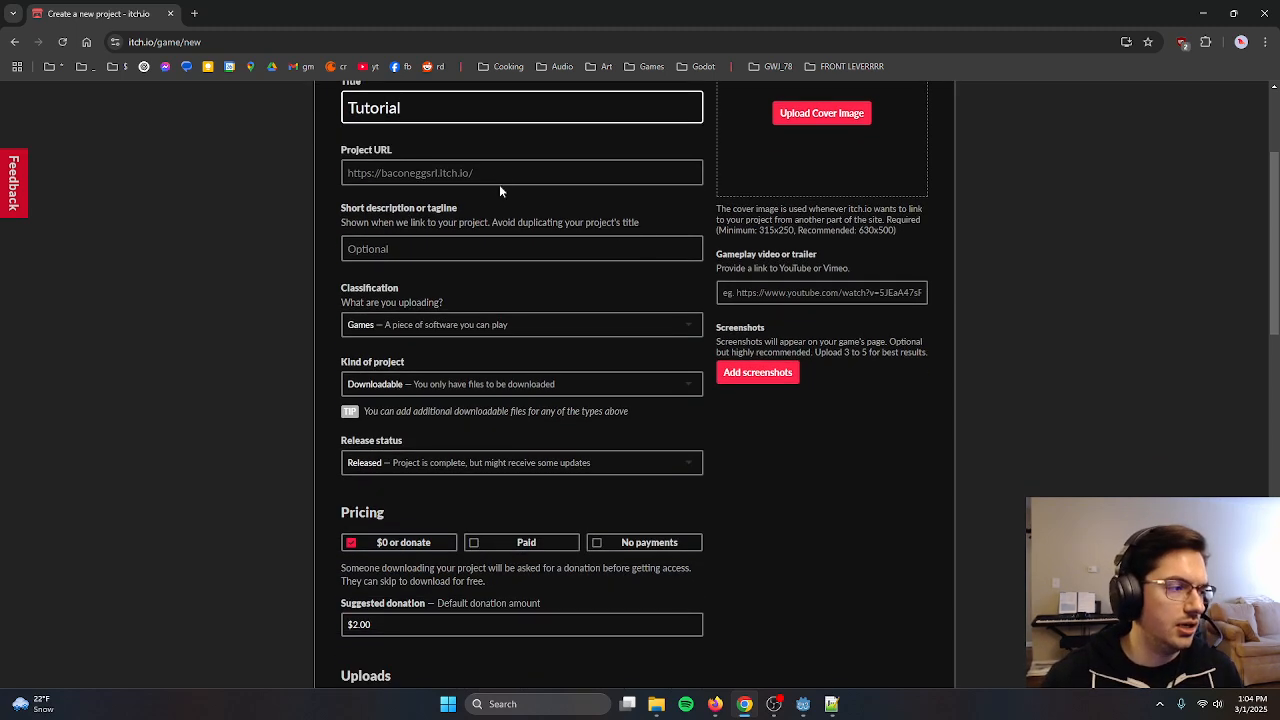
{"action": "left_click", "coordinate": [502, 177]}
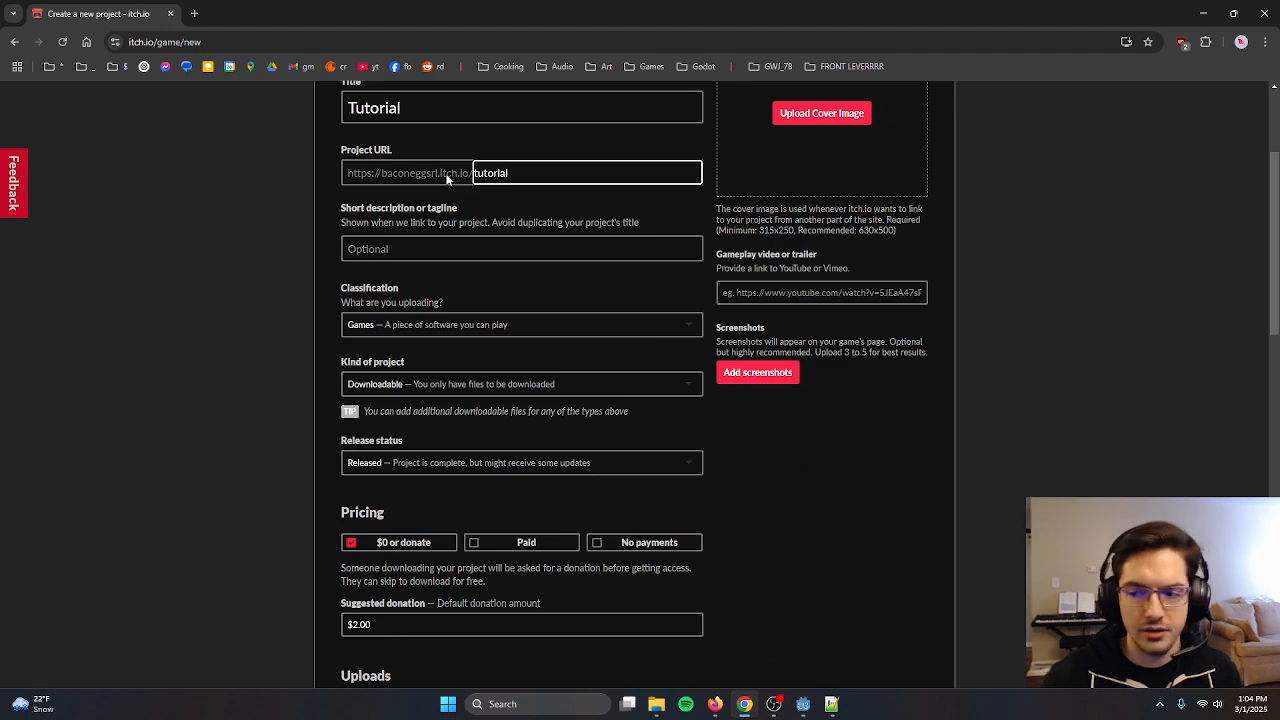
{"action": "left_click", "coordinate": [443, 245]}
Set the kind of project to HTML and the release status to Prototype
{"action": "scroll", "coordinate": [443, 250], "scroll_direction": "down", "scroll_amount": 1}
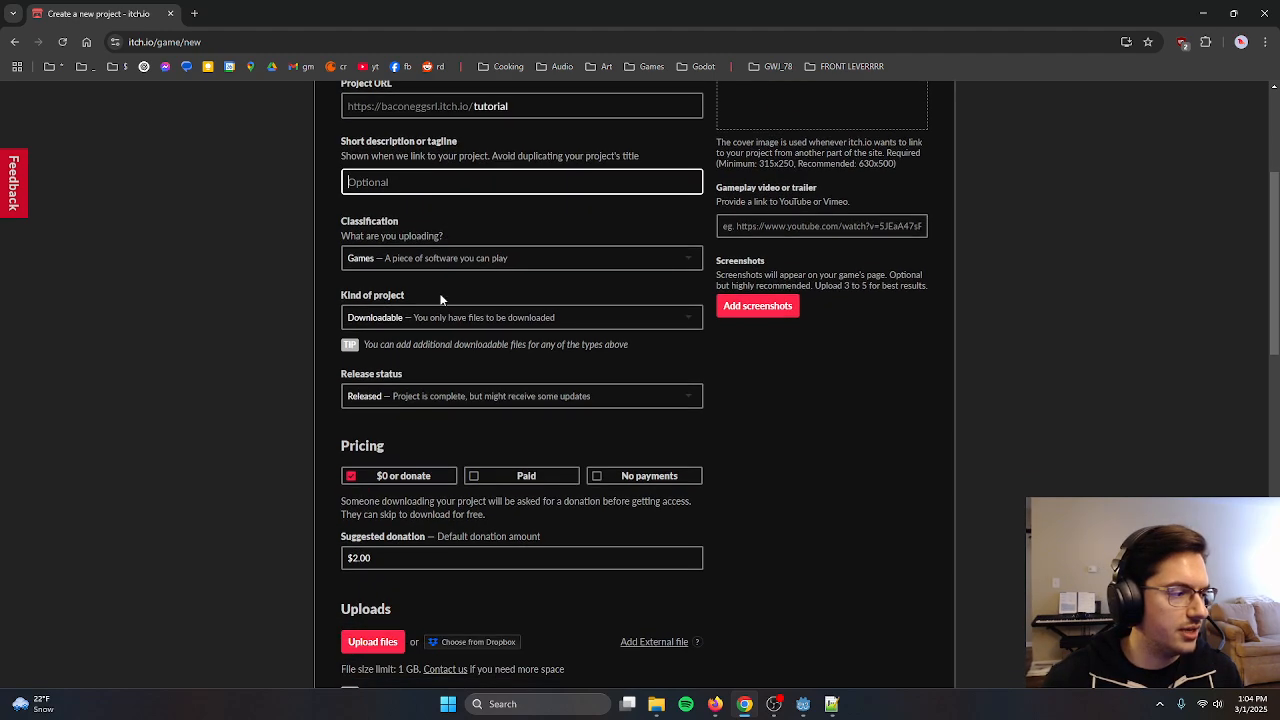
{"action": "left_click", "coordinate": [427, 322]}
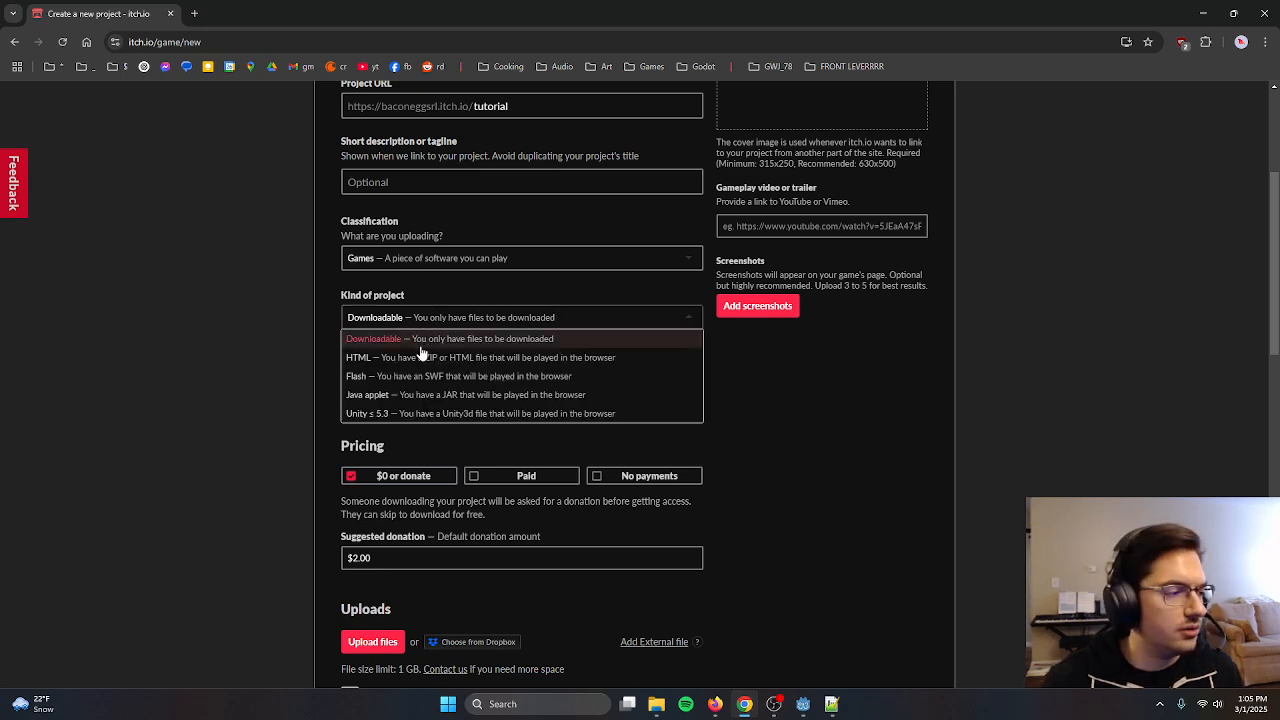
{"action": "left_click", "coordinate": [428, 358]}
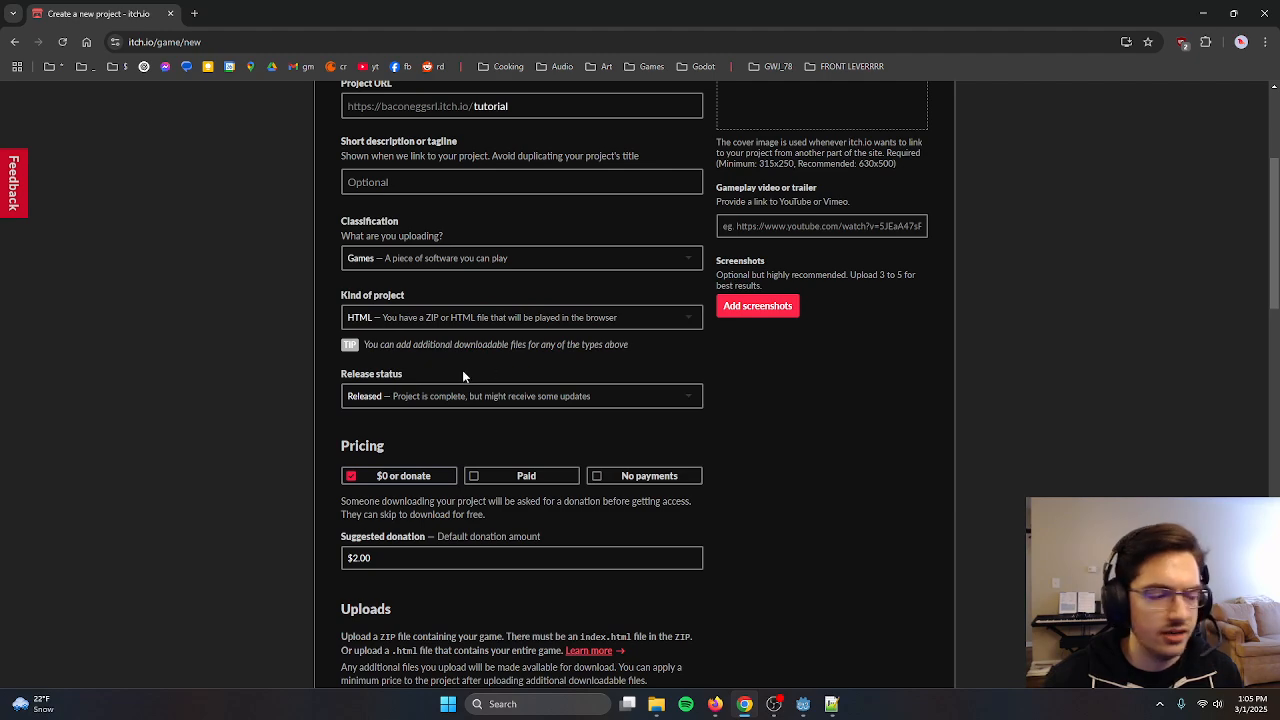
{"action": "scroll", "coordinate": [405, 349], "scroll_direction": "down", "scroll_amount": 1}
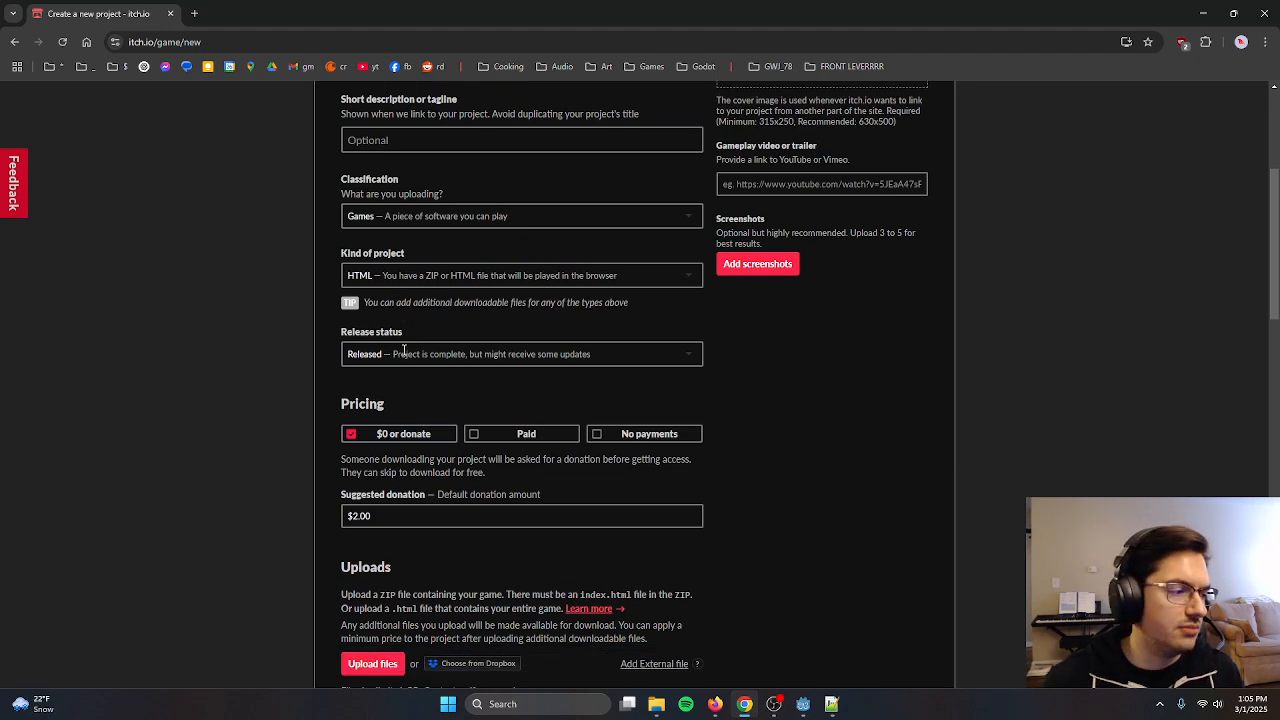
{"action": "scroll", "coordinate": [405, 349], "scroll_direction": "down", "scroll_amount": 1}
{"action": "left_click", "coordinate": [442, 333]}
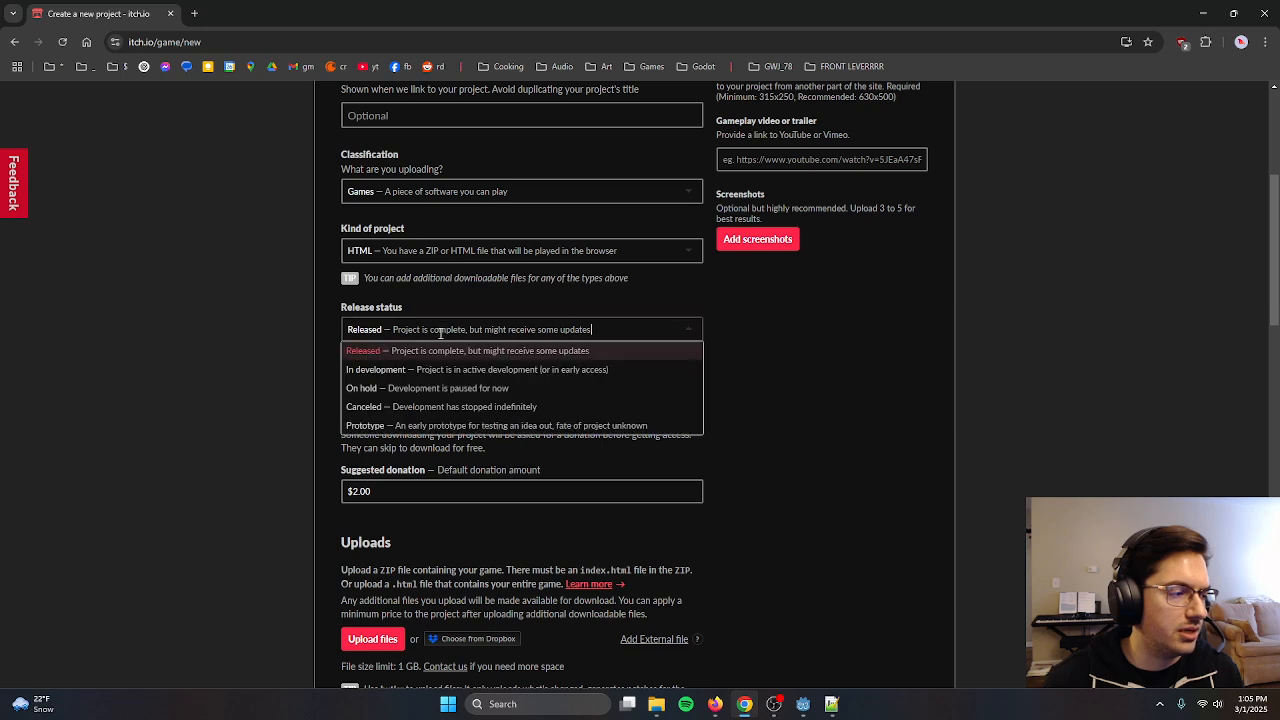
{"action": "left_click", "coordinate": [449, 426]}
Upload game.exe from Documents/Godot/tutorial/tutorial-project/_exports to the project's files
{"action": "scroll", "coordinate": [508, 316], "scroll_direction": "down", "scroll_amount": 2}
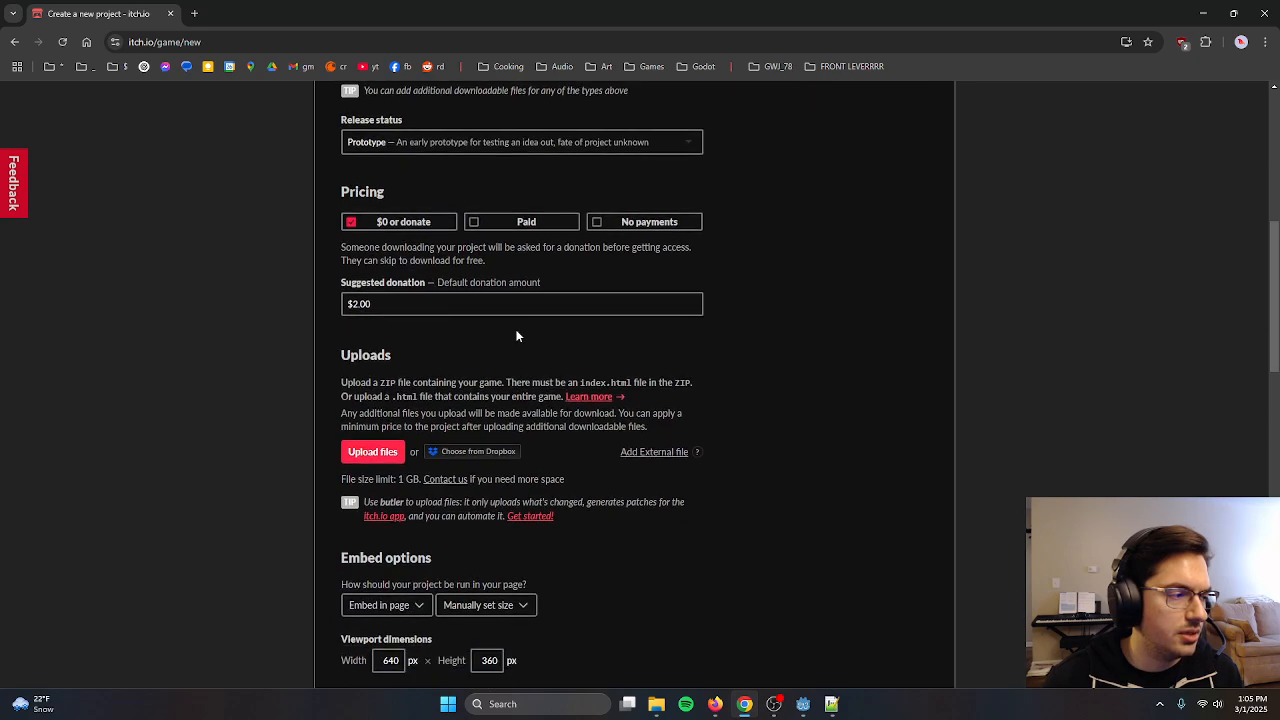
{"action": "scroll", "coordinate": [508, 316], "scroll_direction": "down", "scroll_amount": 1}
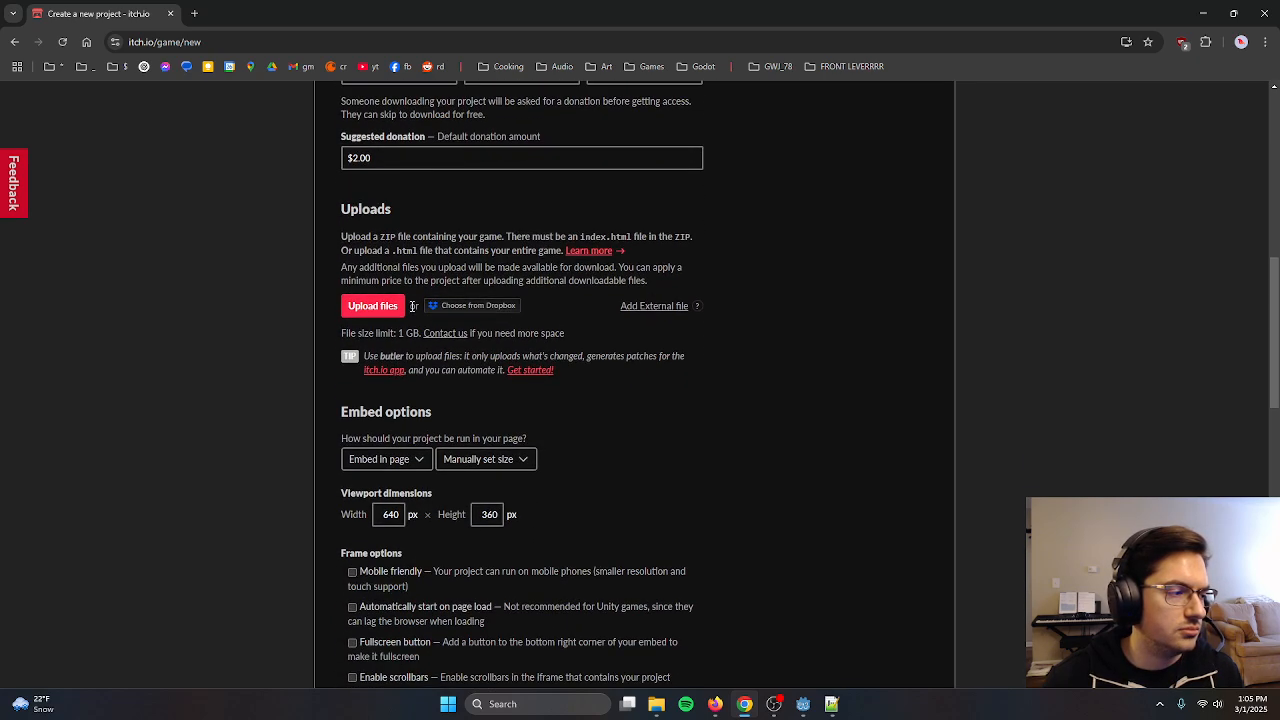
{"action": "left_click", "coordinate": [378, 306]}
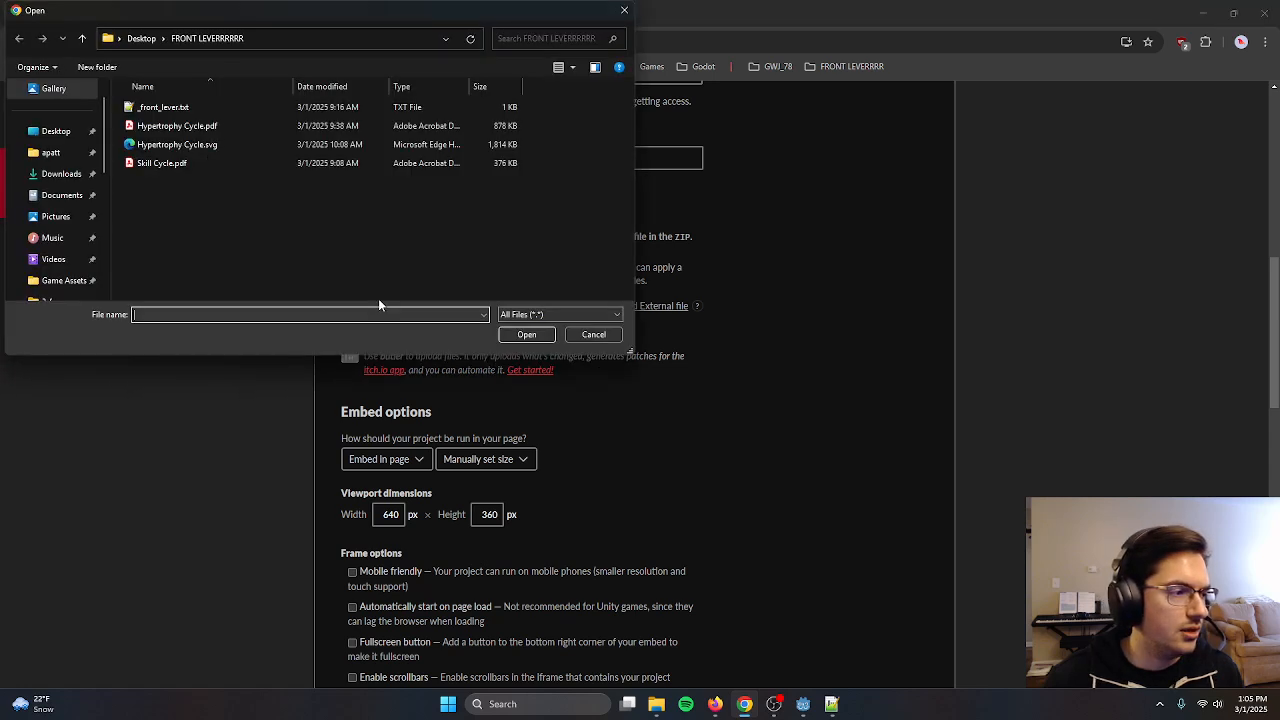
{"action": "left_click", "coordinate": [141, 38]}
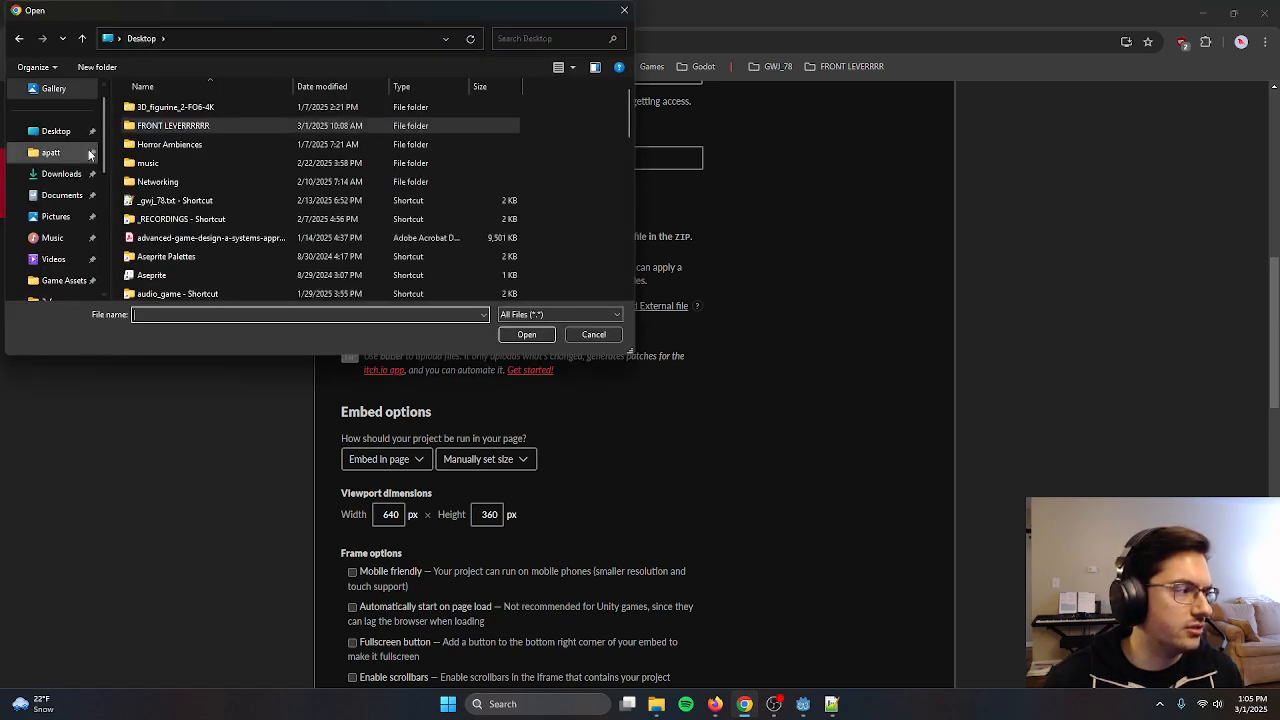
{"action": "scroll", "coordinate": [90, 208], "scroll_direction": "down", "scroll_amount": 3}
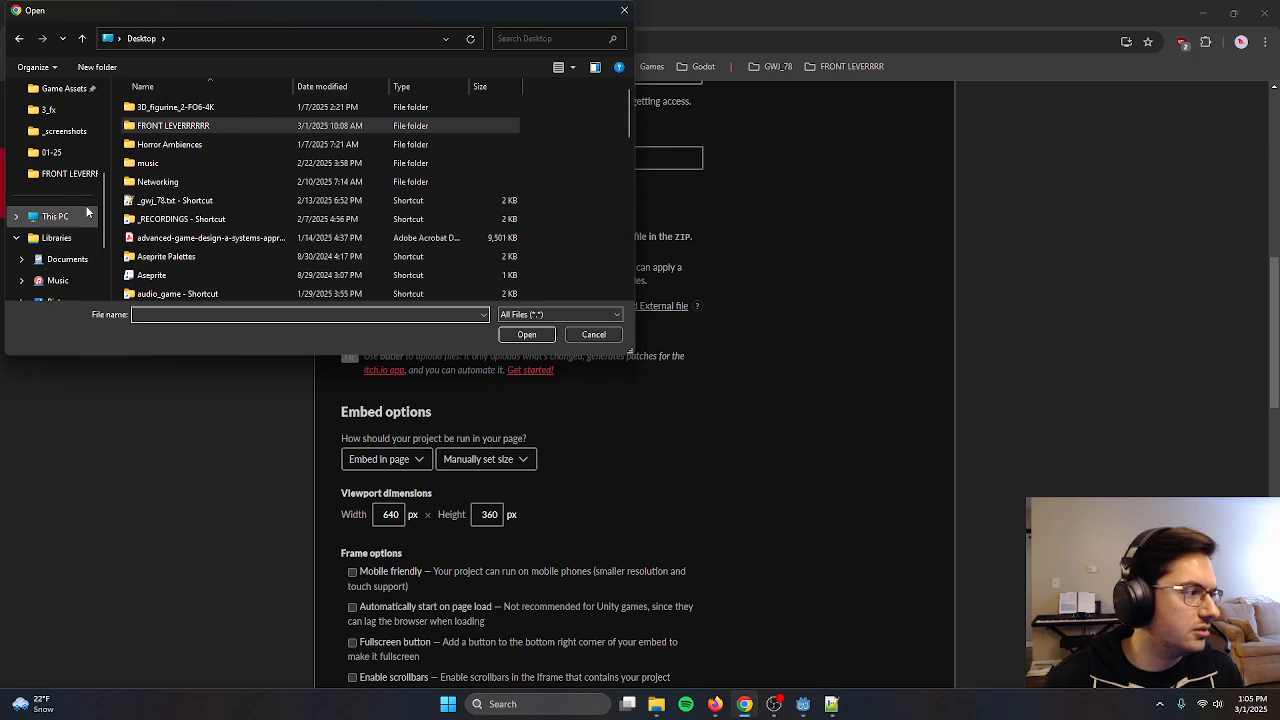
{"action": "scroll", "coordinate": [175, 178], "scroll_direction": "down", "scroll_amount": 1}
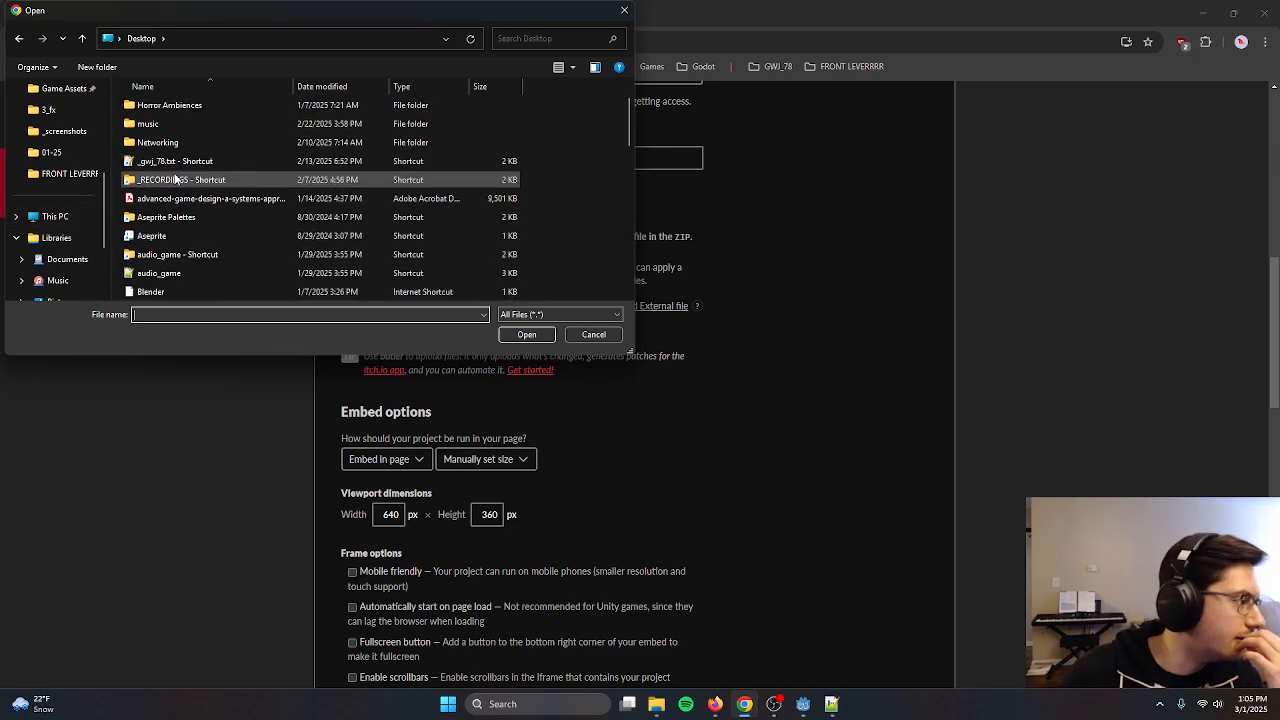
{"action": "scroll", "coordinate": [175, 178], "scroll_direction": "down", "scroll_amount": 3}
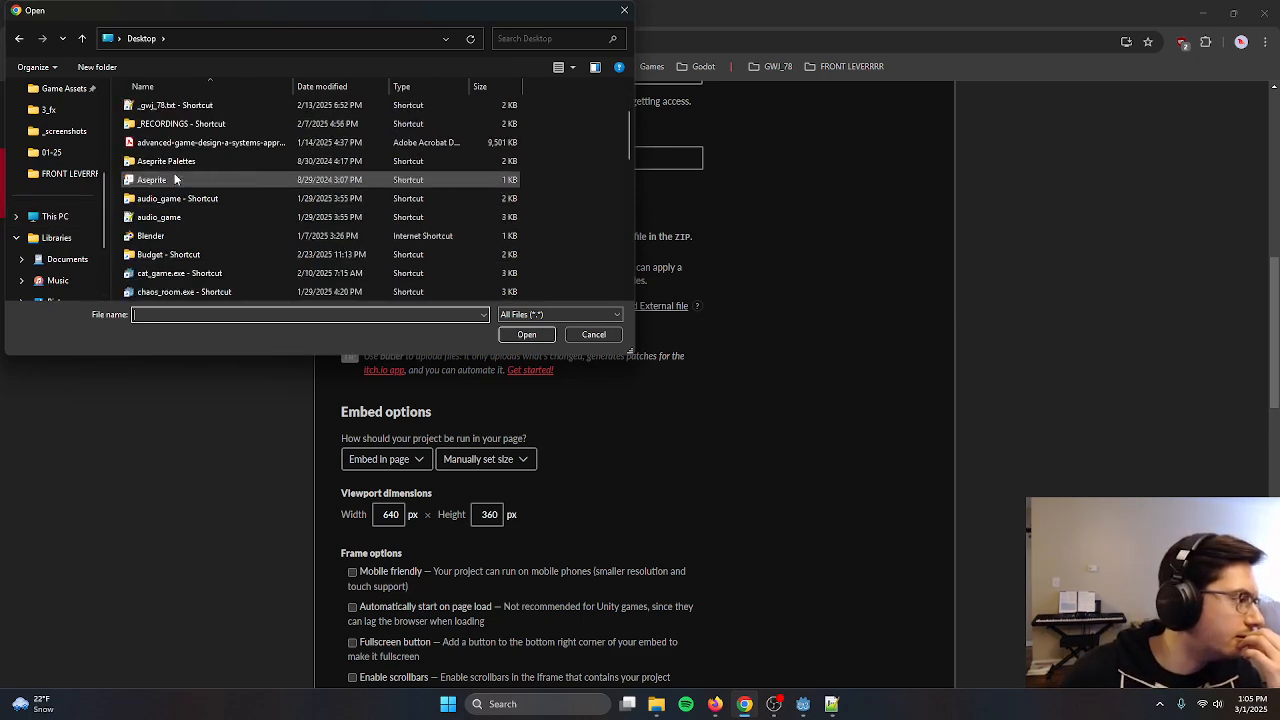
{"action": "left_click", "coordinate": [63, 260]}
{"action": "scroll", "coordinate": [189, 204], "scroll_direction": "down", "scroll_amount": 1}
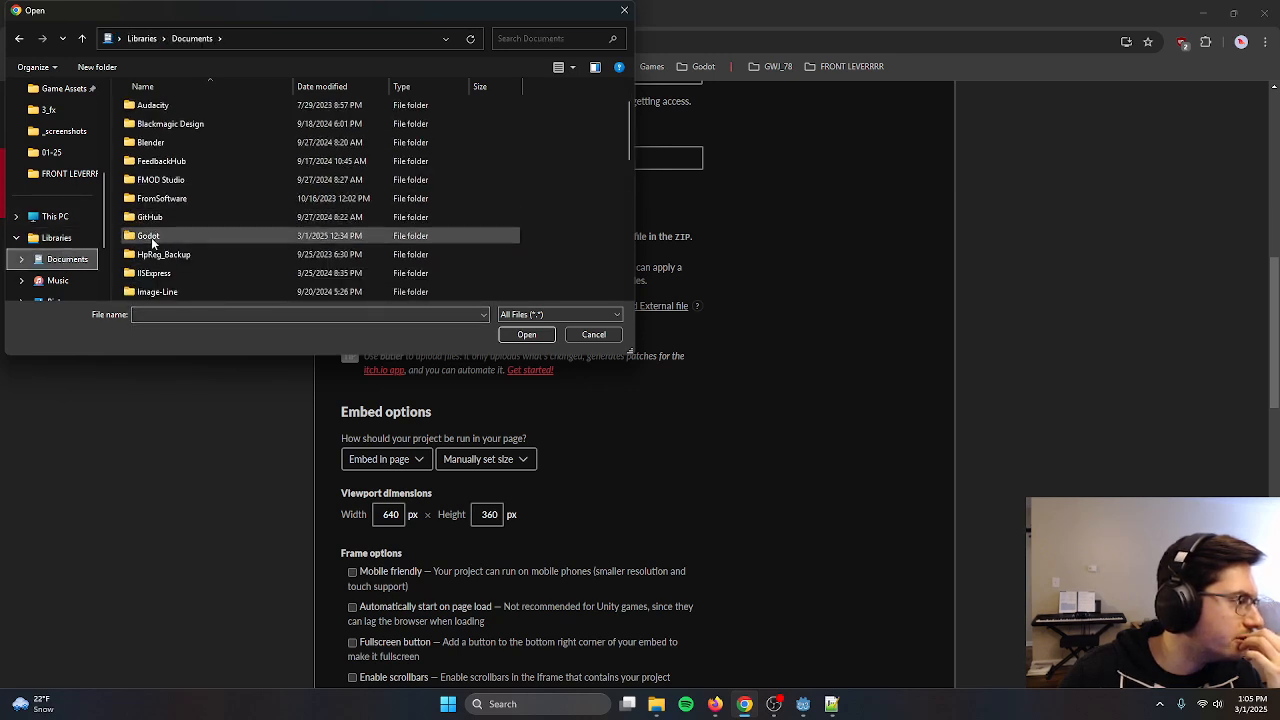
{"action": "double_click", "coordinate": [148, 236]}
{"action": "double_click", "coordinate": [176, 182]}
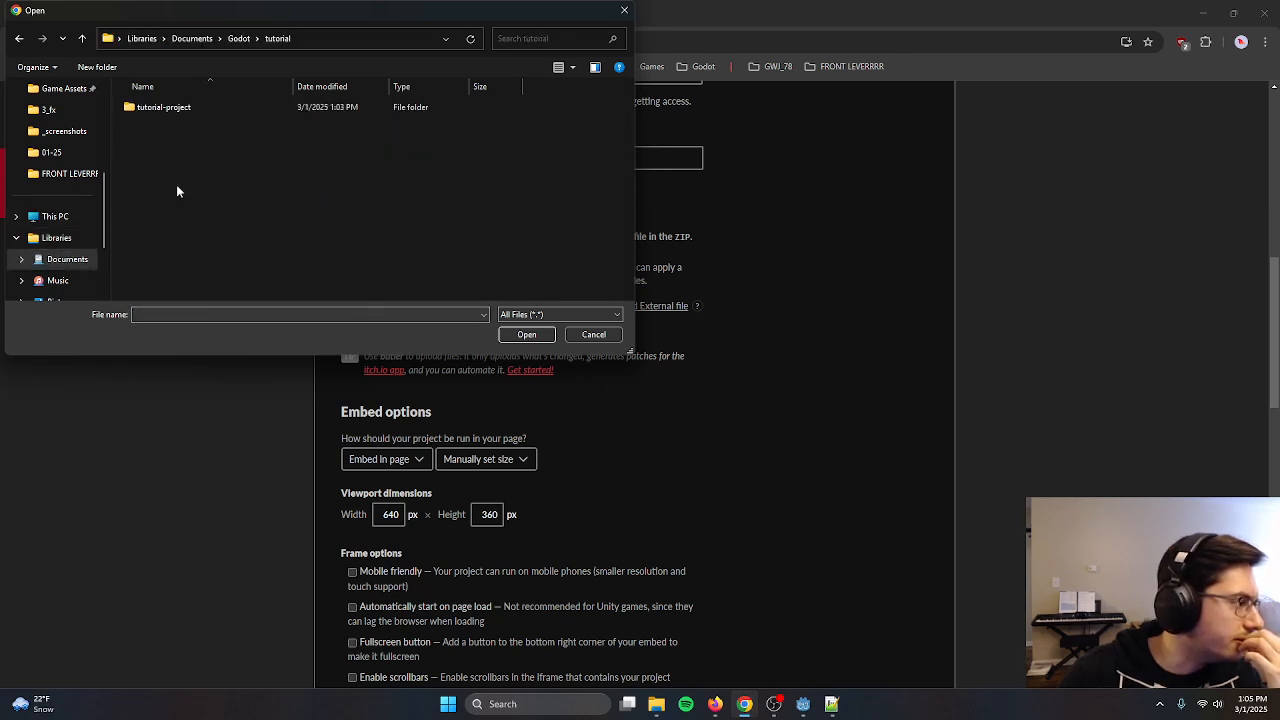
{"action": "double_click", "coordinate": [173, 106]}
{"action": "double_click", "coordinate": [178, 124]}
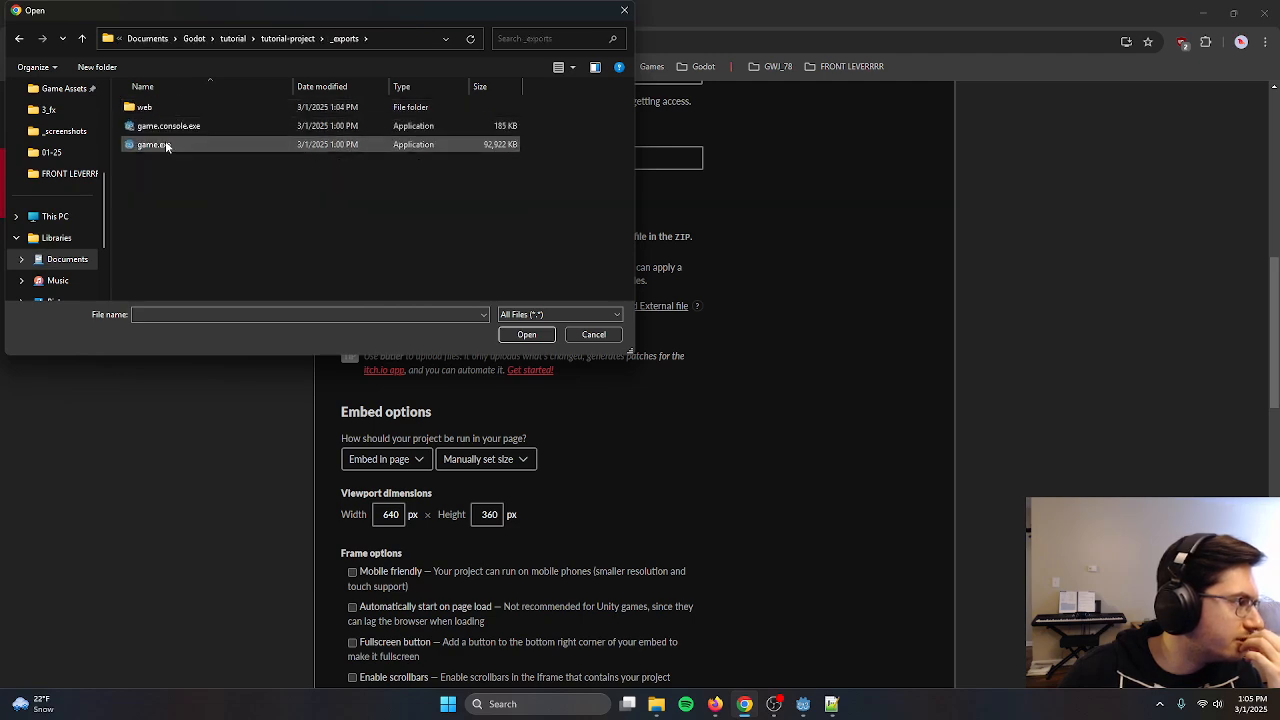
{"action": "double_click", "coordinate": [155, 145]}
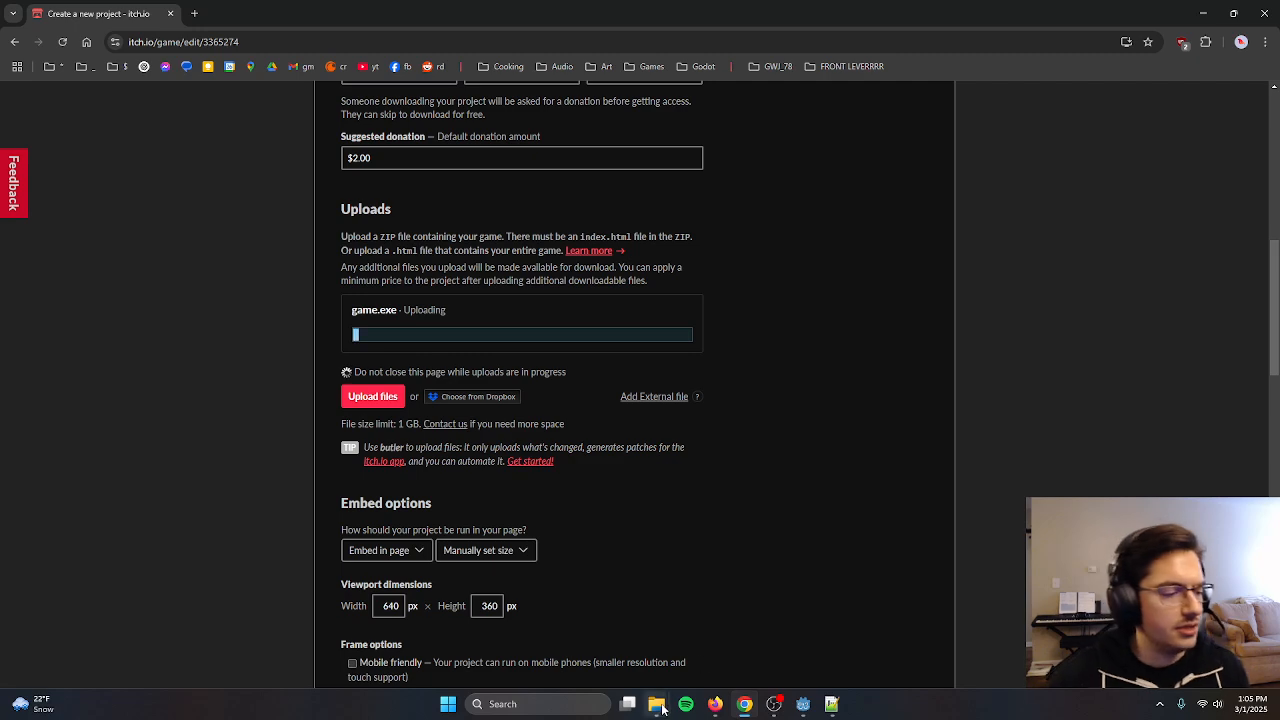
Switch to File Explorer, open the web folder inside _exports, and move the window partly clear of the upload form
{"action": "mouse_move", "coordinate": [662, 708]}
{"action": "left_click", "coordinate": [759, 638]}
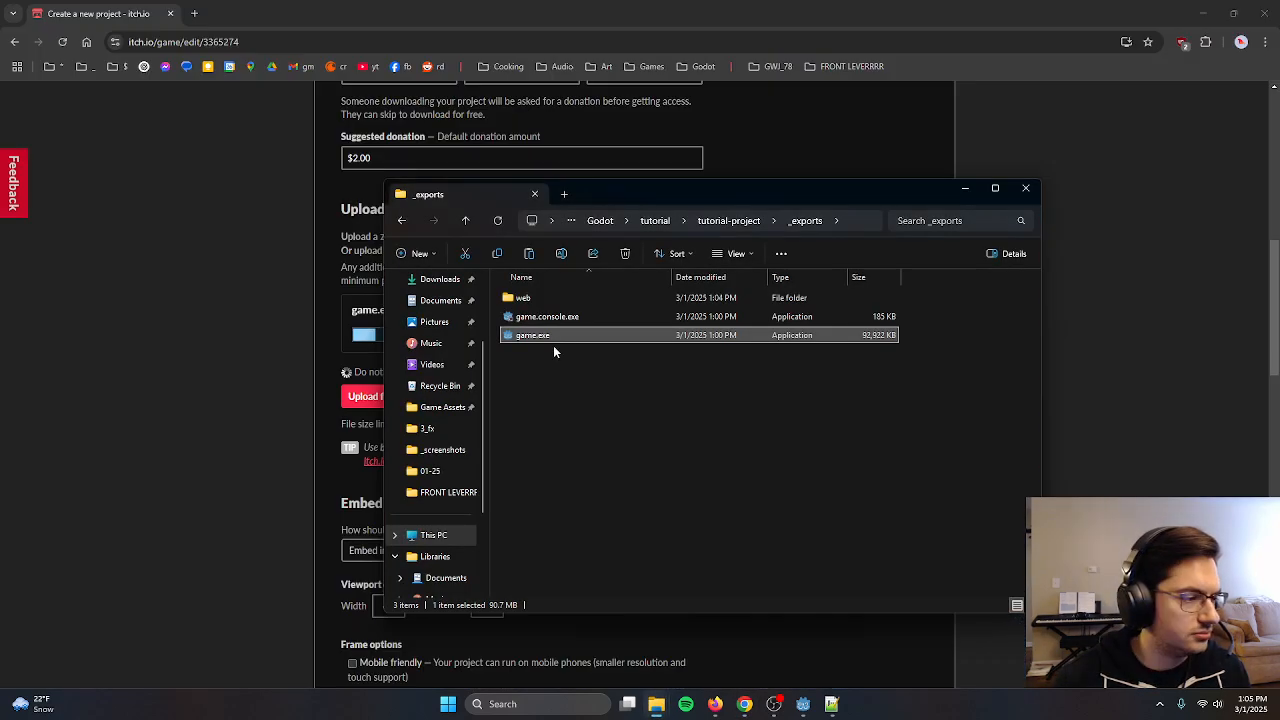
{"action": "double_click", "coordinate": [545, 298]}
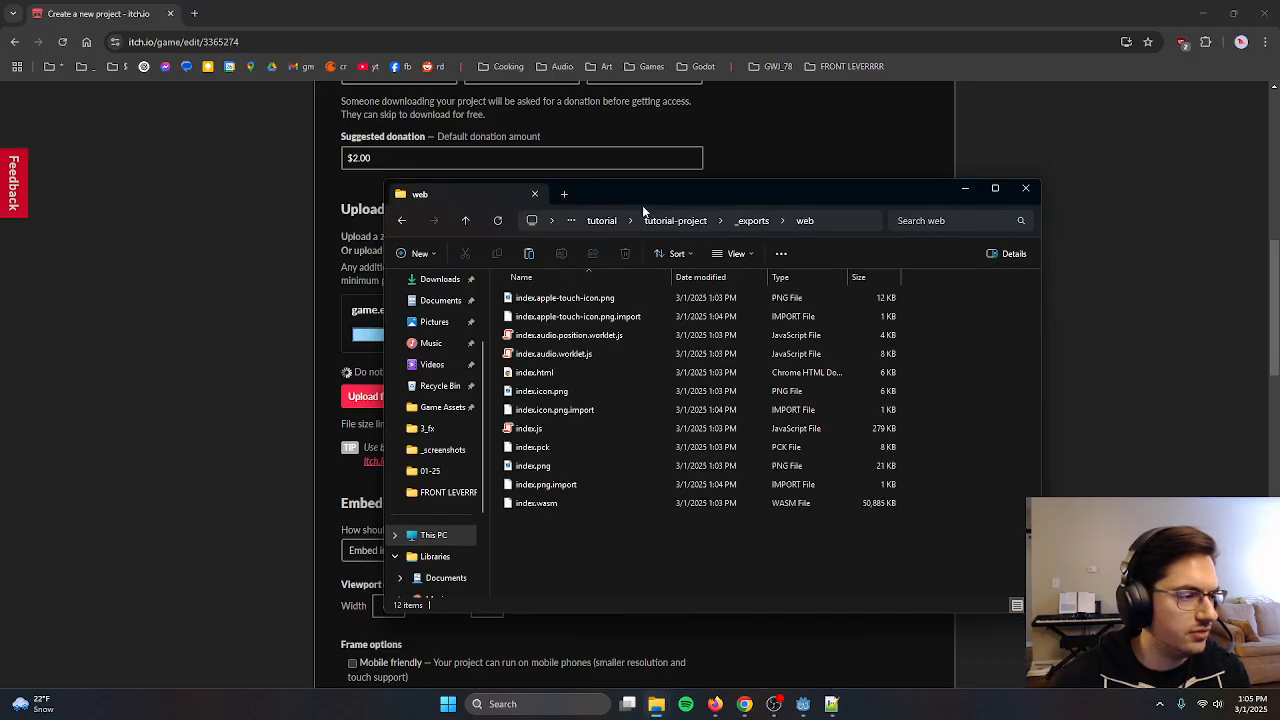
{"action": "left_click_drag", "start_coordinate": [623, 195], "coordinate": [744, 152]}
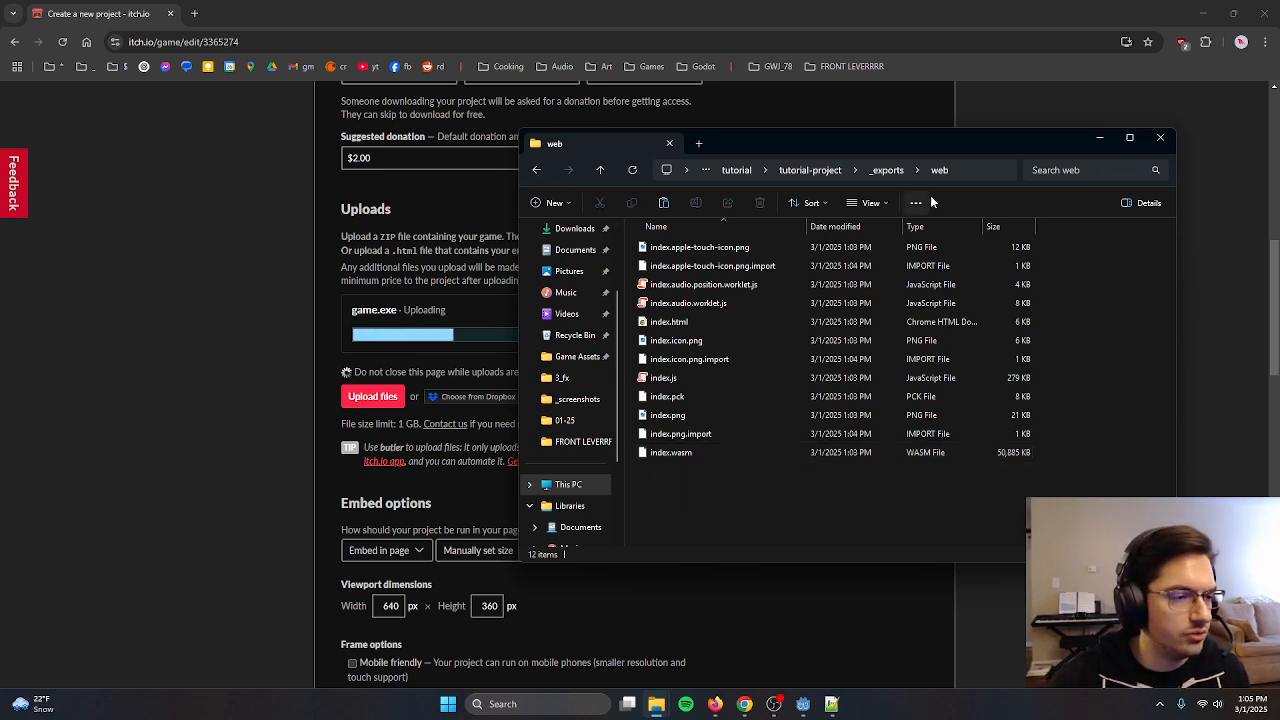
Compress all files in the web folder into a ZIP archive named index
{"action": "key", "text": "ctrl+a"}
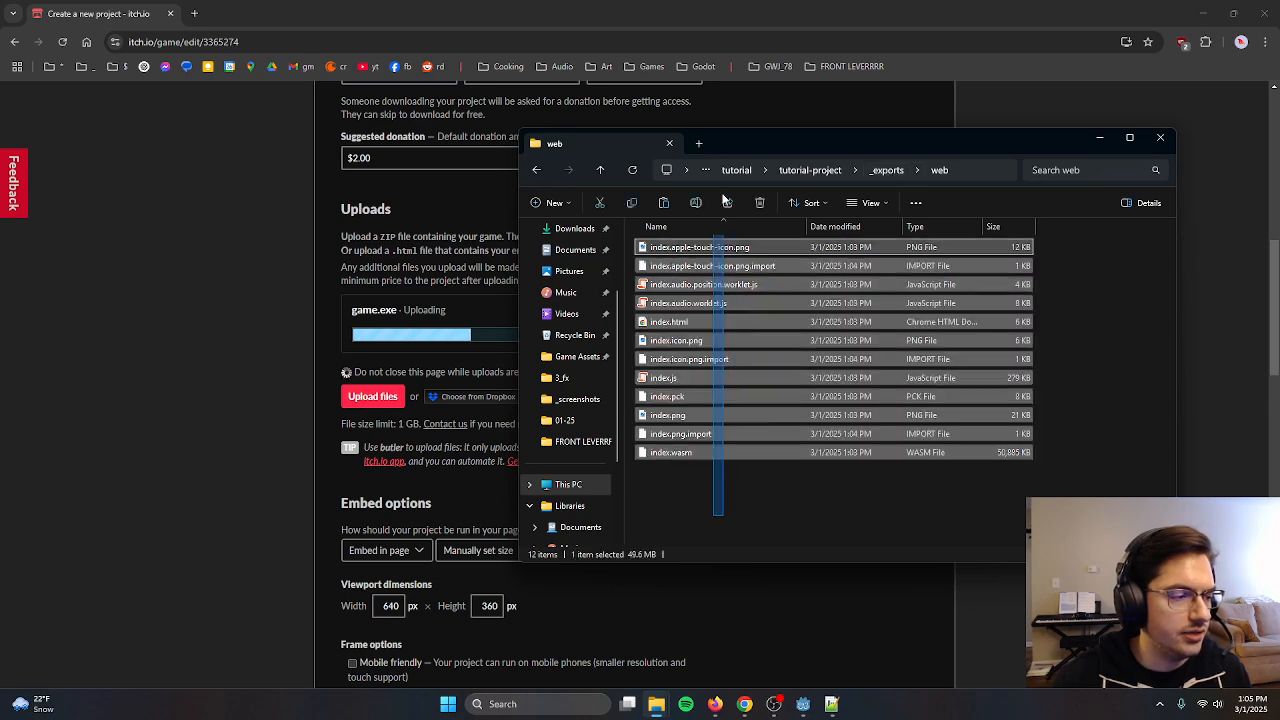
{"action": "right_click", "coordinate": [723, 247]}
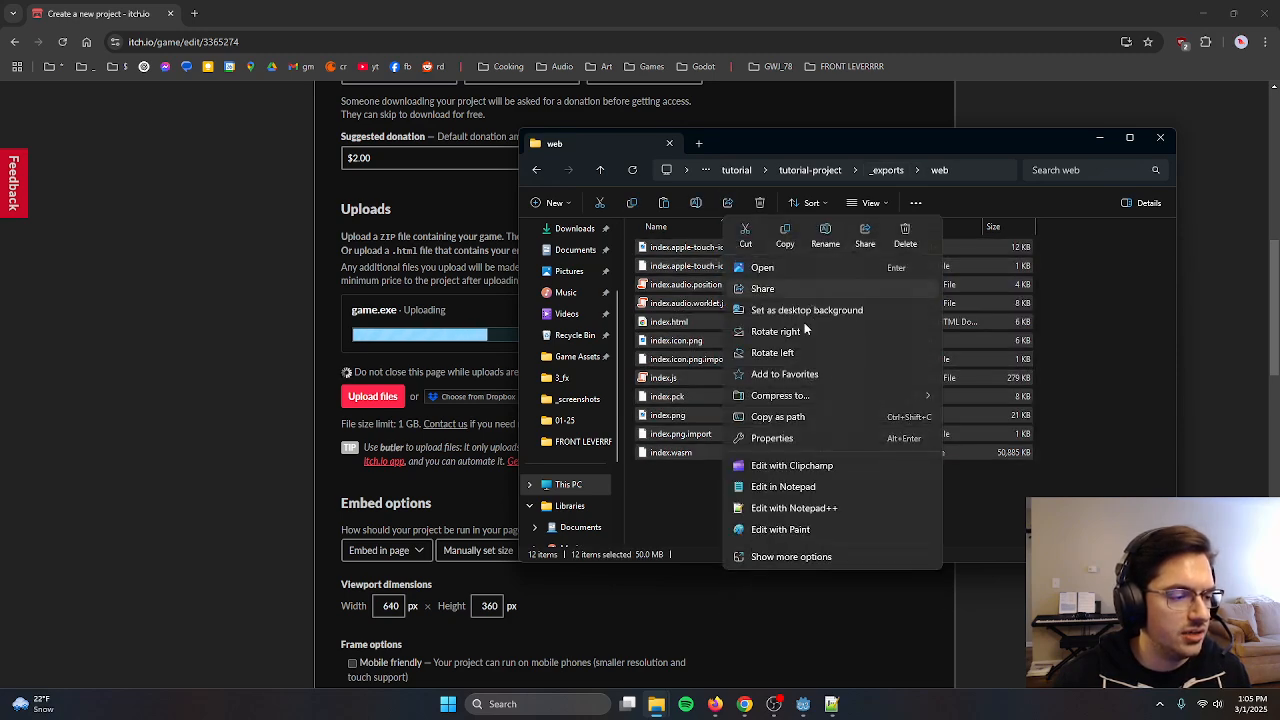
{"action": "mouse_move", "coordinate": [800, 396]}
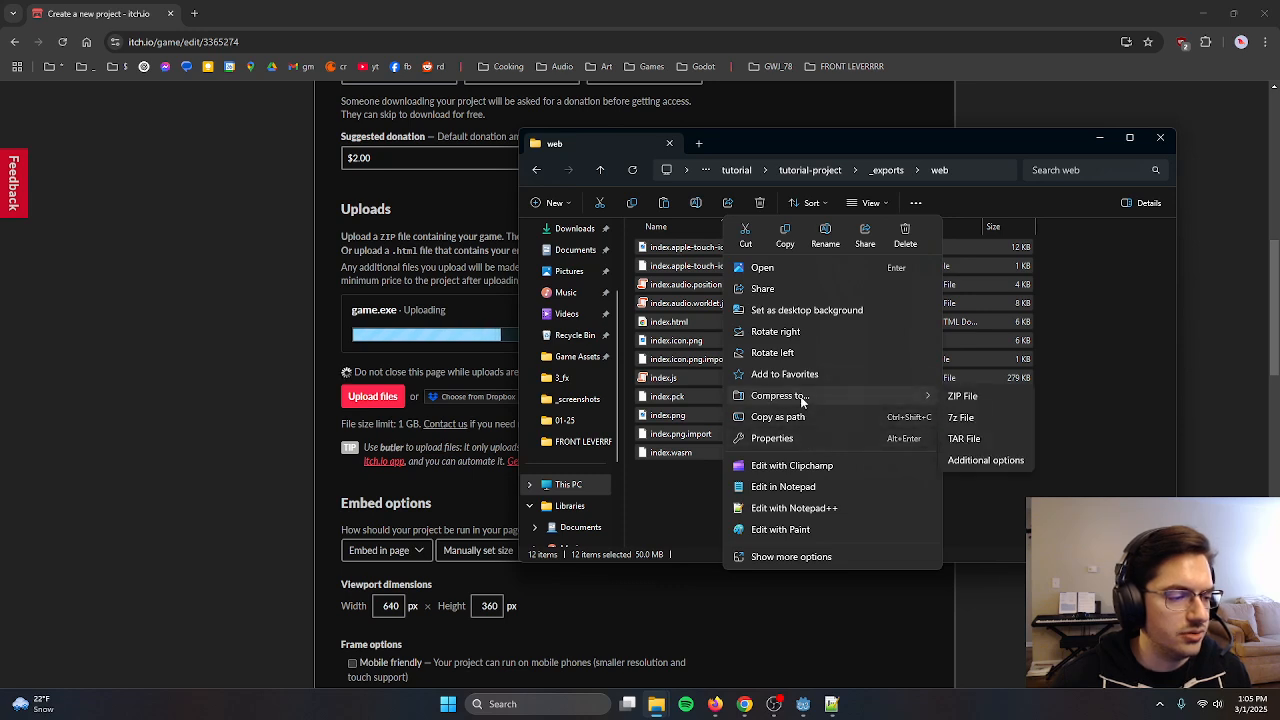
{"action": "left_click", "coordinate": [962, 398]}
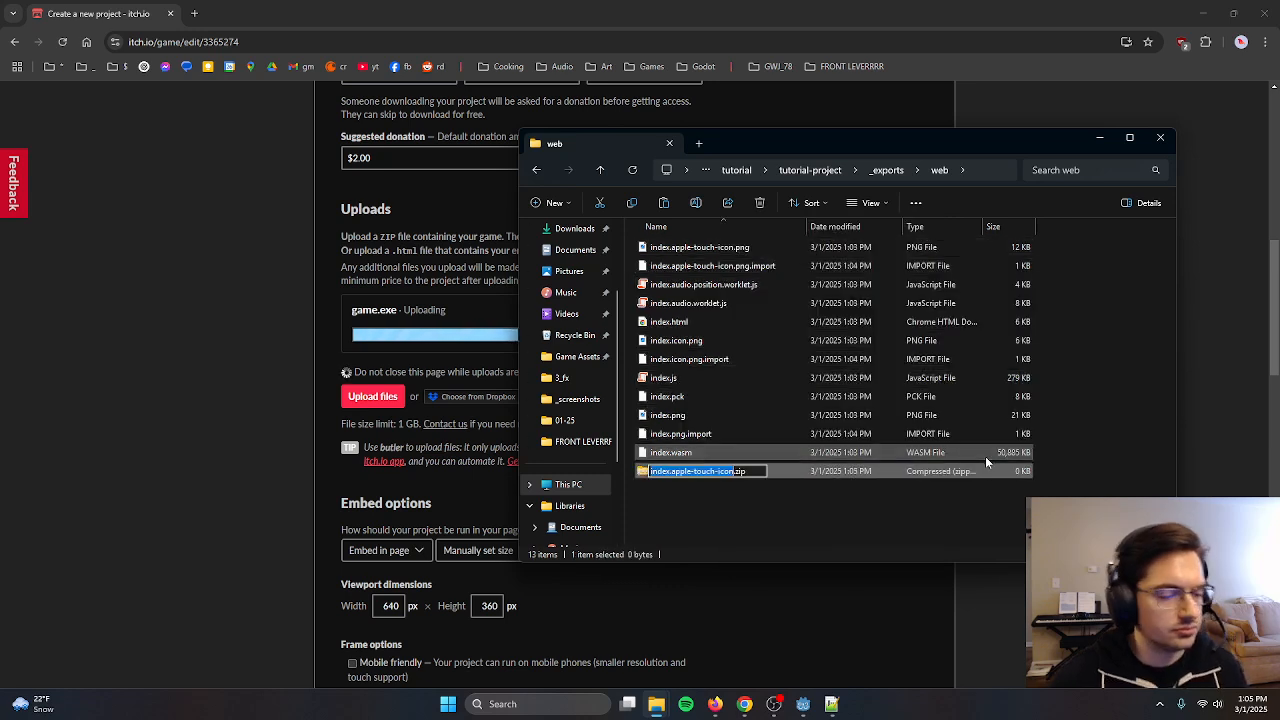
{"action": "type", "text": "index"}
{"action": "key", "text": "Return"}
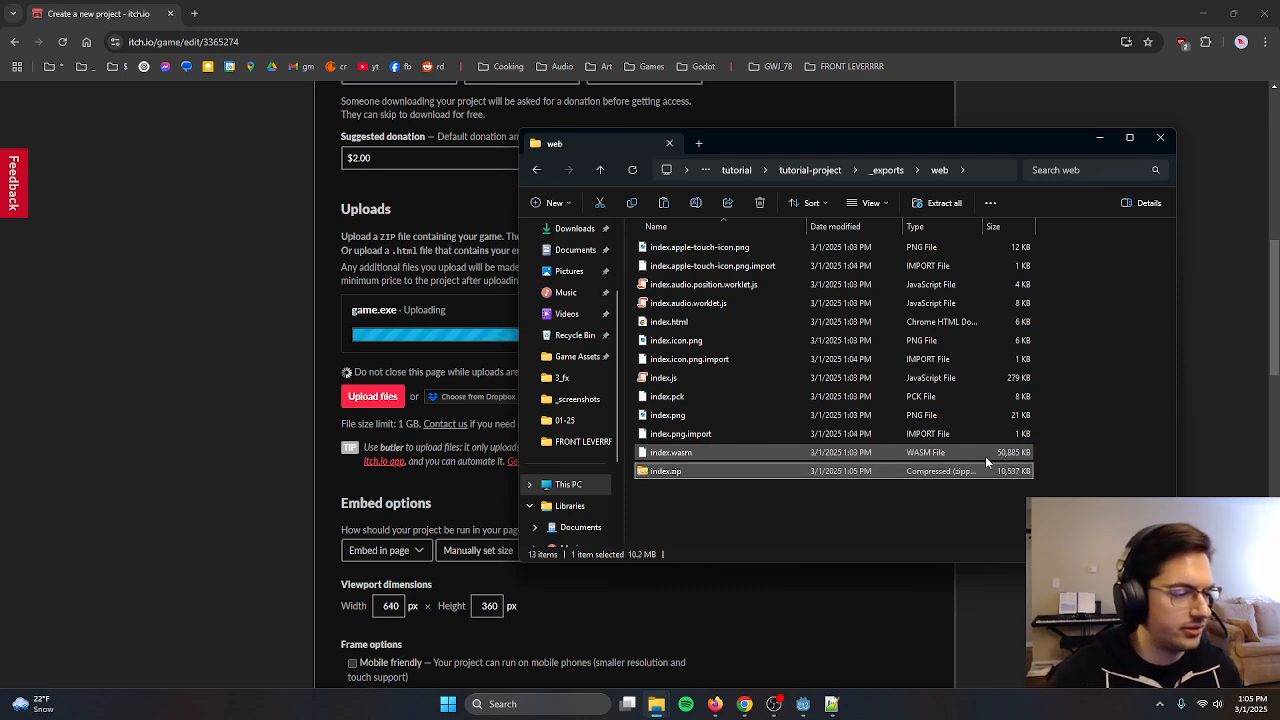
Upload index.zip from the web folder inside _exports to the project's files
{"action": "left_click", "coordinate": [371, 396]}
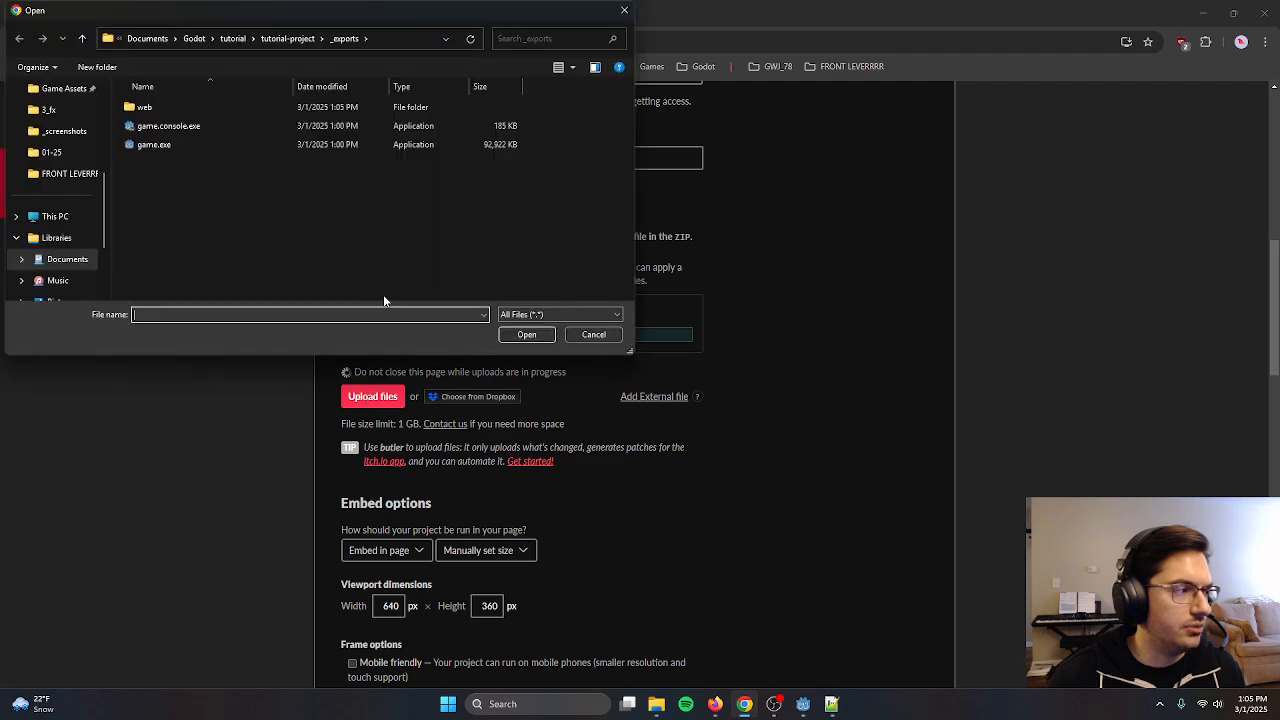
{"action": "double_click", "coordinate": [189, 107]}
{"action": "scroll", "coordinate": [190, 300], "scroll_direction": "down", "scroll_amount": 1}
{"action": "double_click", "coordinate": [160, 292]}
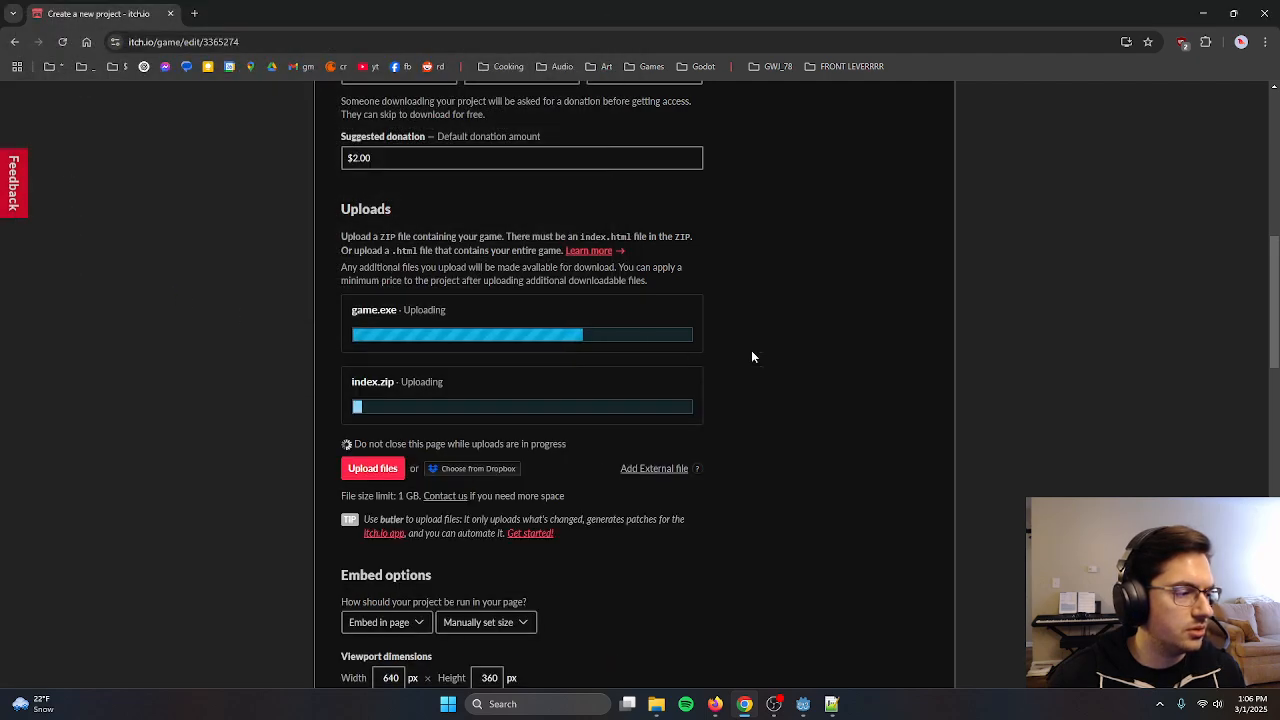
Set the embed viewport dimensions to 1152 px wide and 648 px high
{"action": "scroll", "coordinate": [742, 354], "scroll_direction": "down", "scroll_amount": 1}
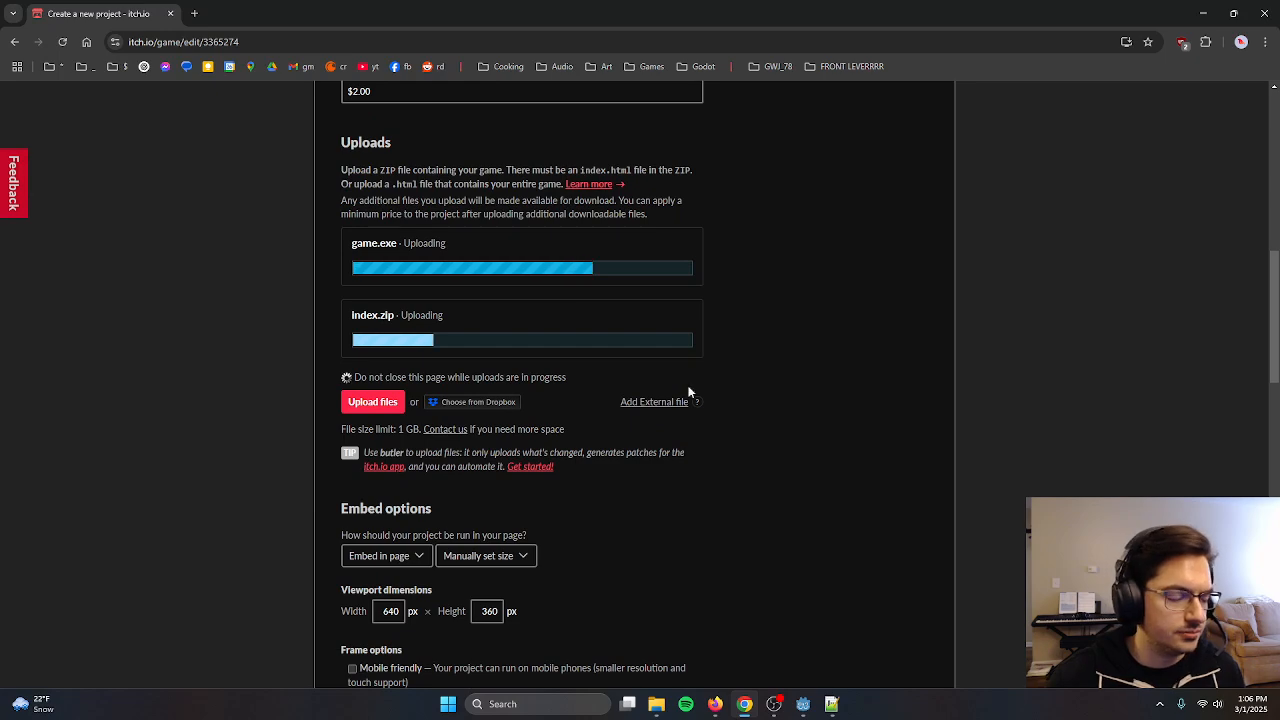
{"action": "scroll", "coordinate": [462, 530], "scroll_direction": "down", "scroll_amount": 2}
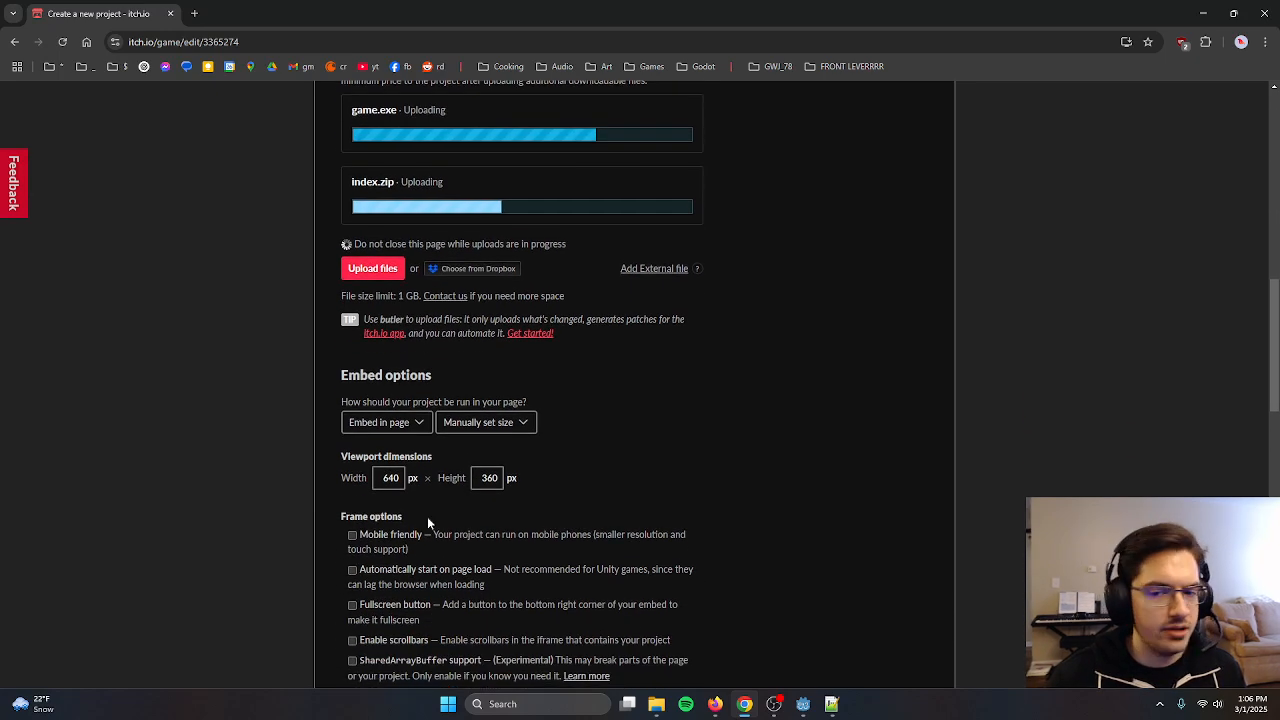
{"action": "double_click", "coordinate": [388, 477]}
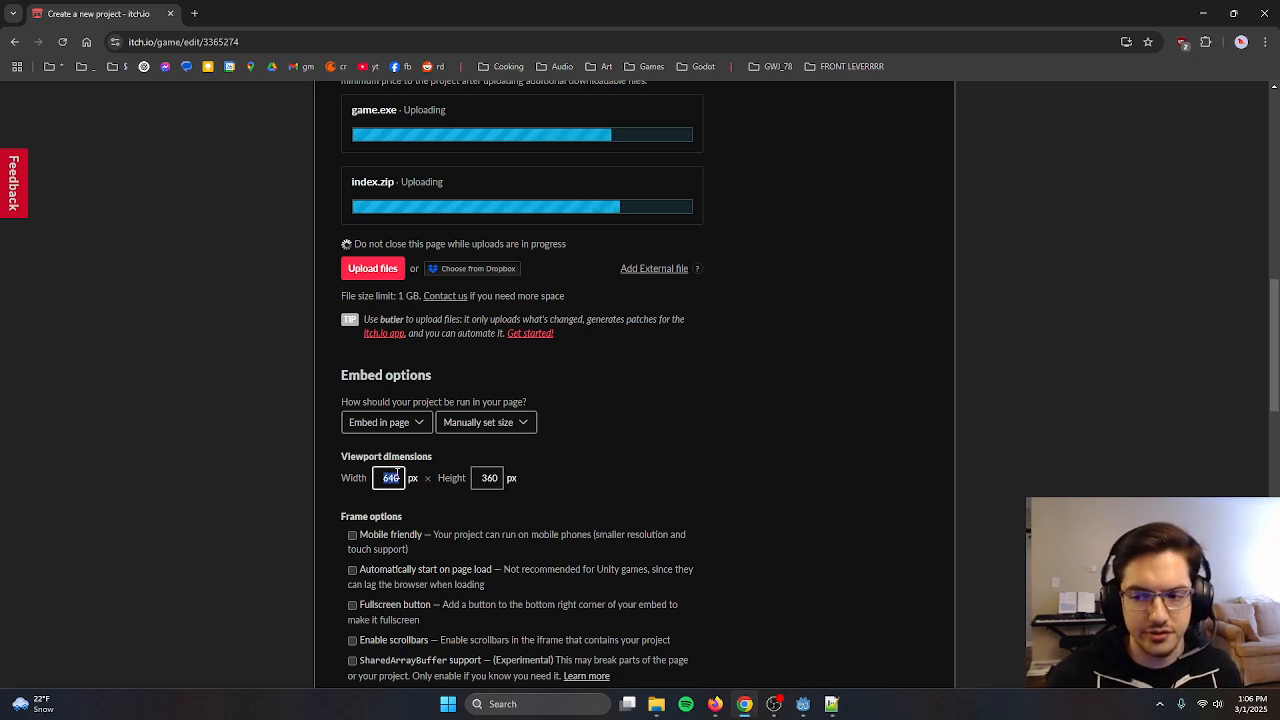
{"action": "type", "text": "1152"}
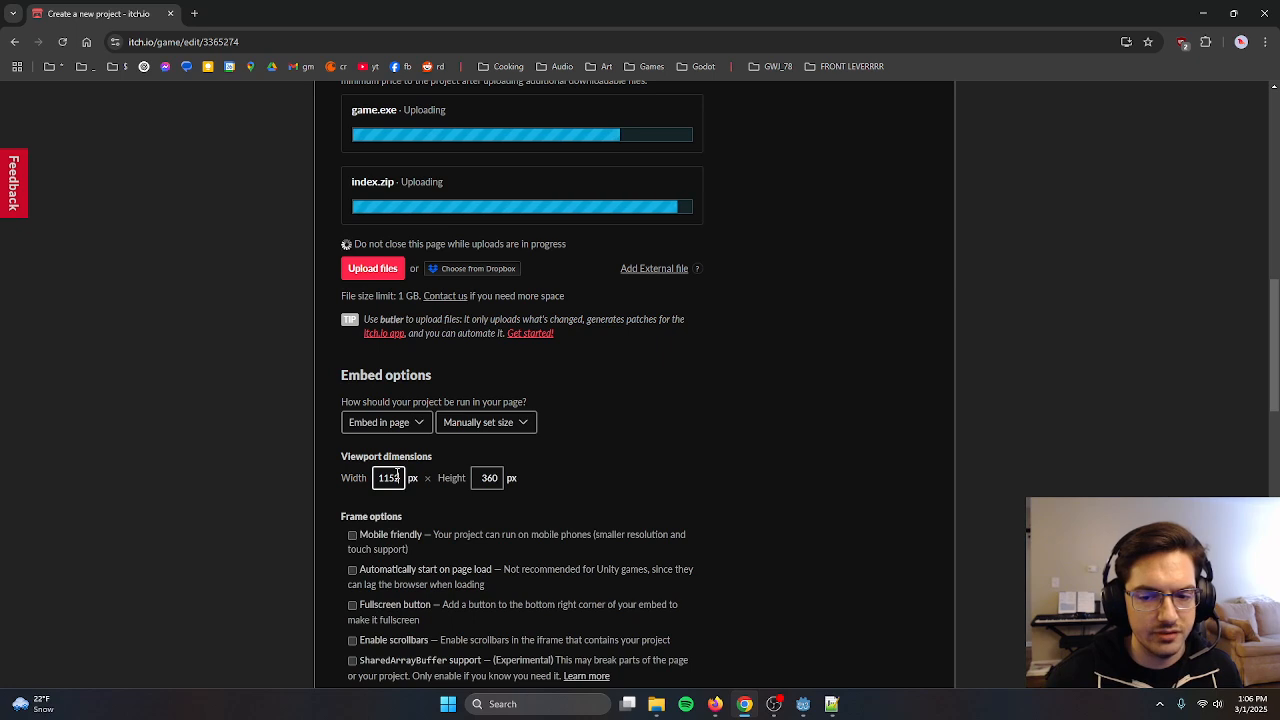
{"action": "key", "text": "Tab"}
{"action": "type", "text": "648"}
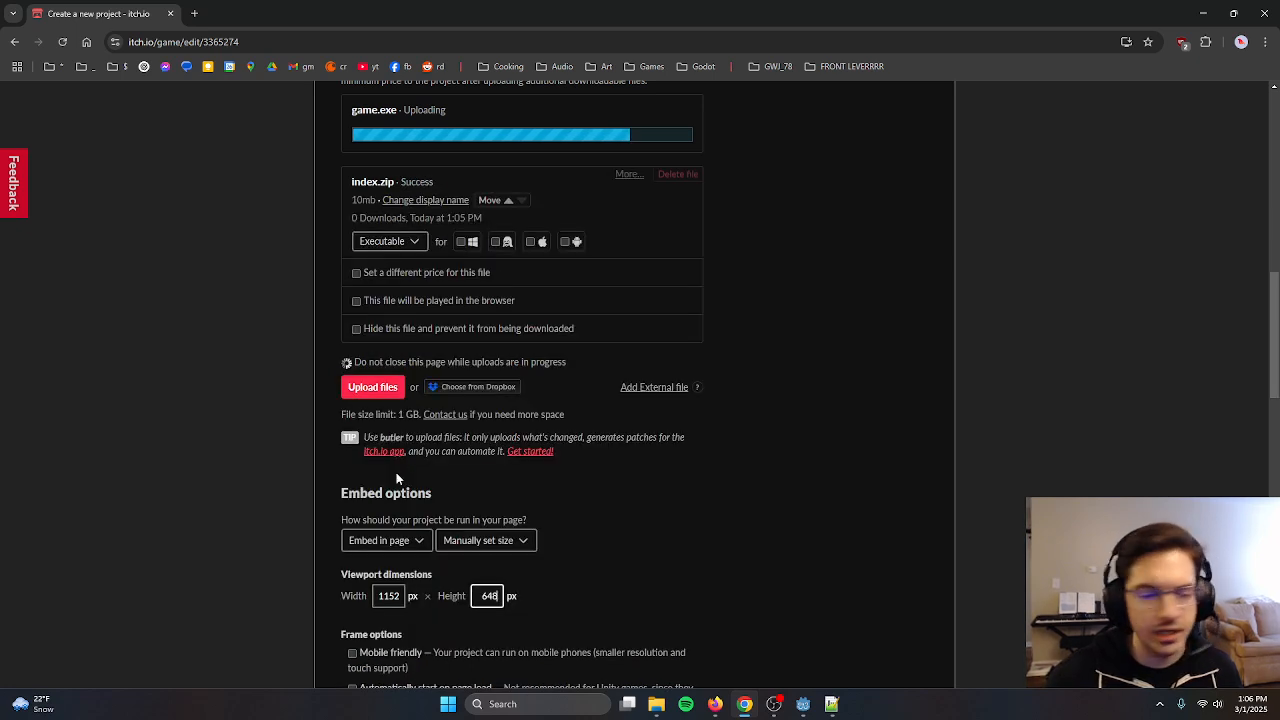
Mark index.zip as played in the browser and game.exe as a Windows executable
{"action": "scroll", "coordinate": [486, 488], "scroll_direction": "up", "scroll_amount": 1}
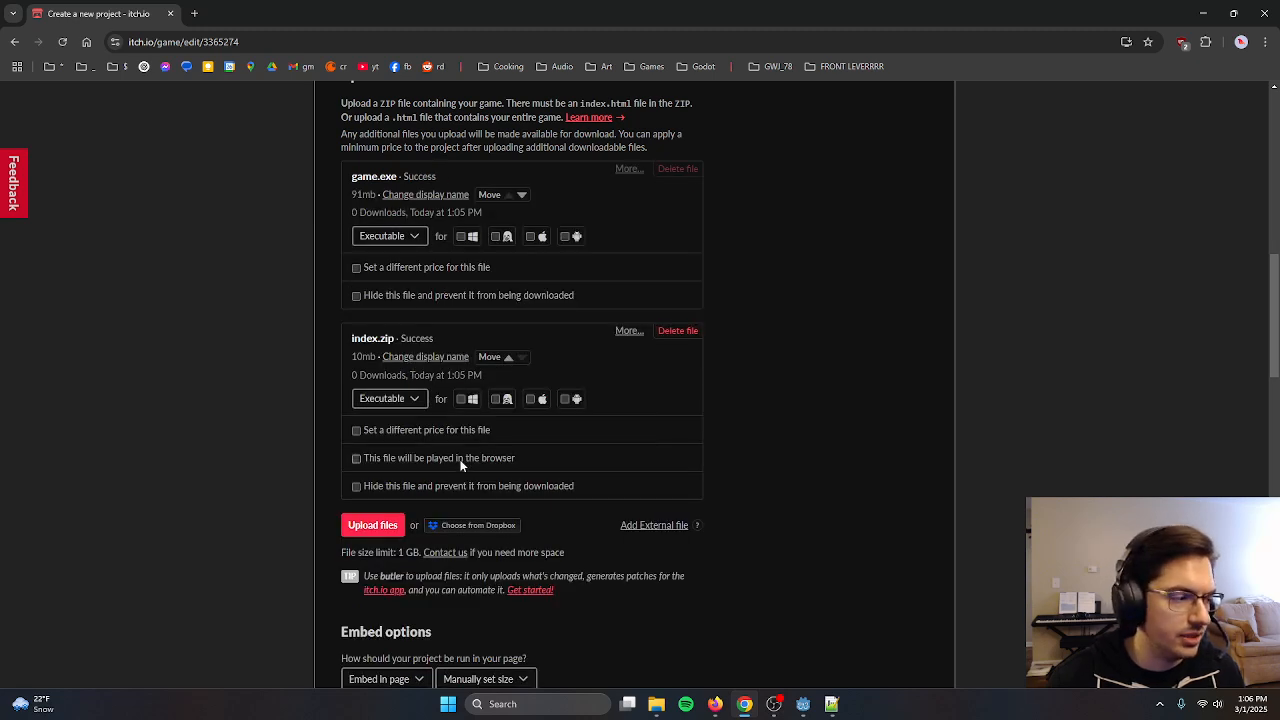
{"action": "scroll", "coordinate": [443, 396], "scroll_direction": "down", "scroll_amount": 1}
{"action": "left_click", "coordinate": [429, 394]}
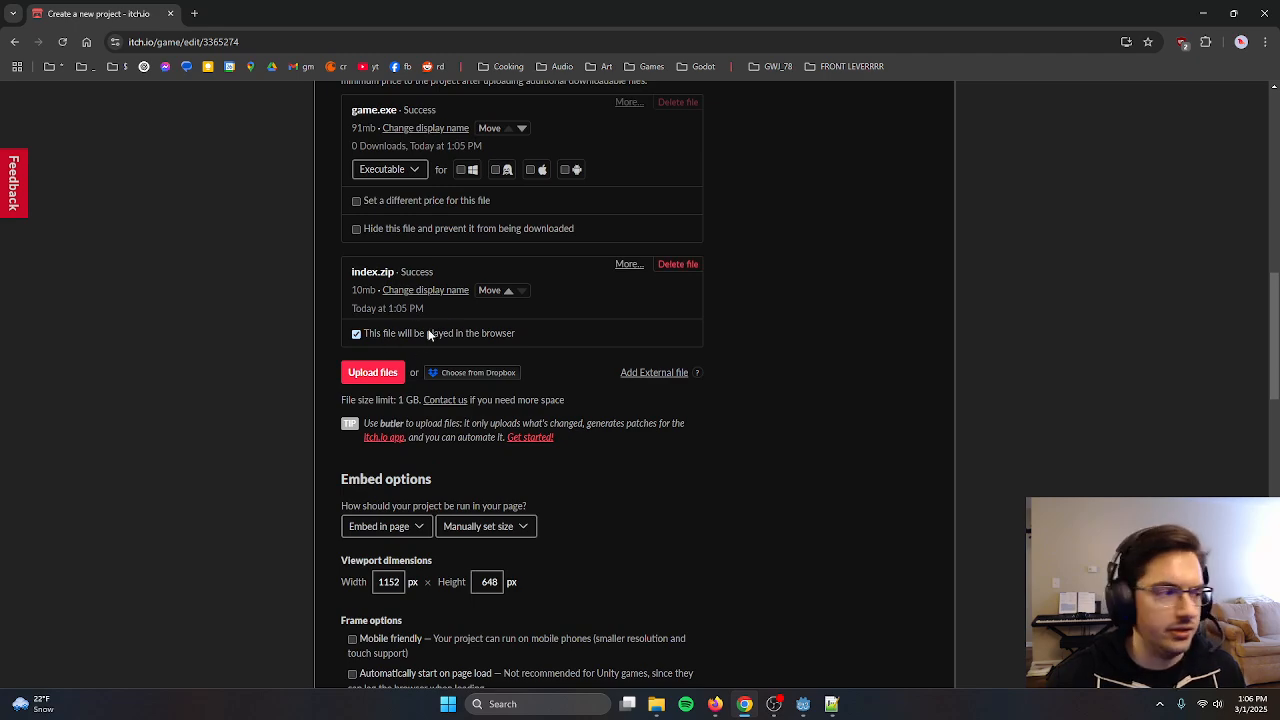
{"action": "scroll", "coordinate": [483, 334], "scroll_direction": "up", "scroll_amount": 2}
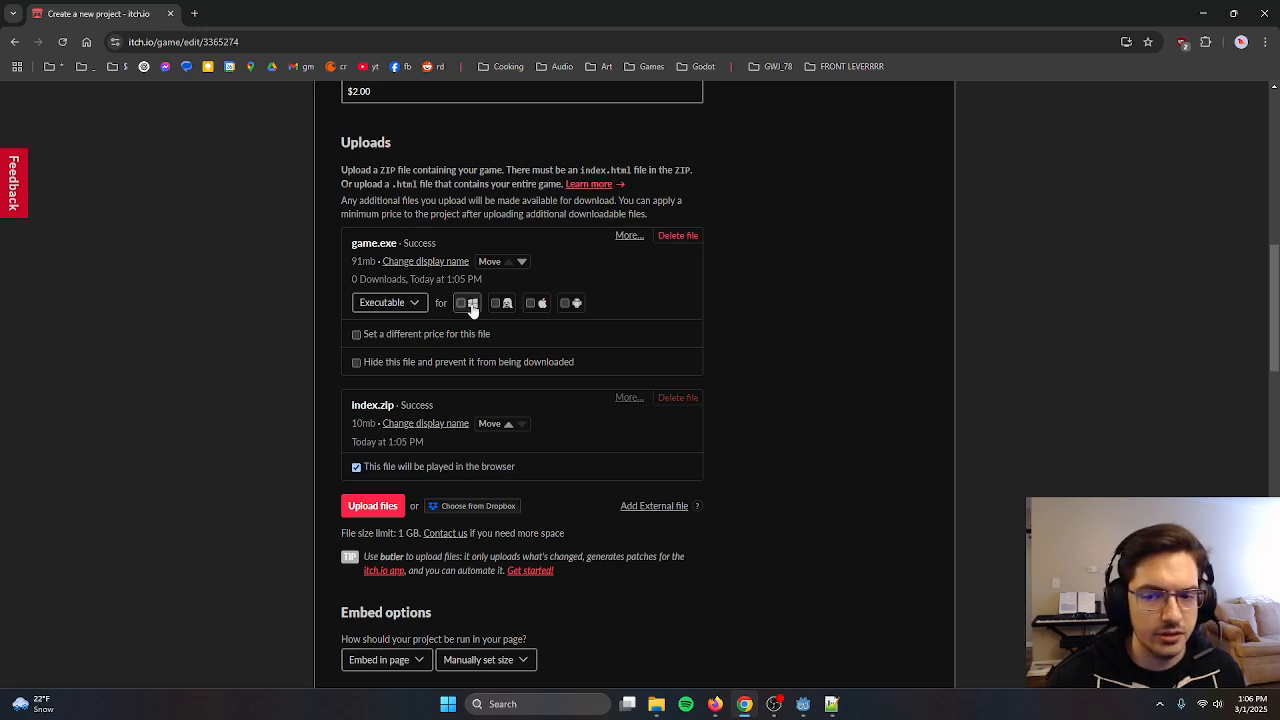
{"action": "left_click", "coordinate": [470, 310]}
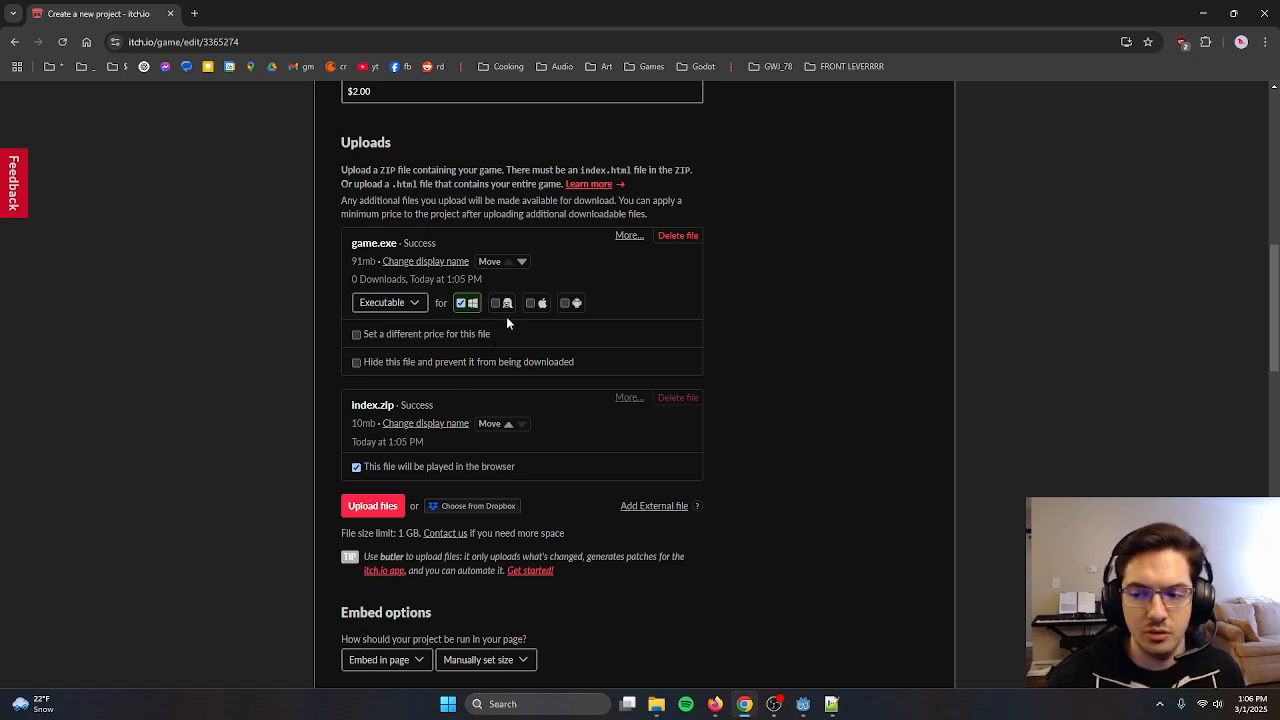
Enable the Fullscreen button in the embed's frame options
{"action": "scroll", "coordinate": [680, 325], "scroll_direction": "down", "scroll_amount": 2}
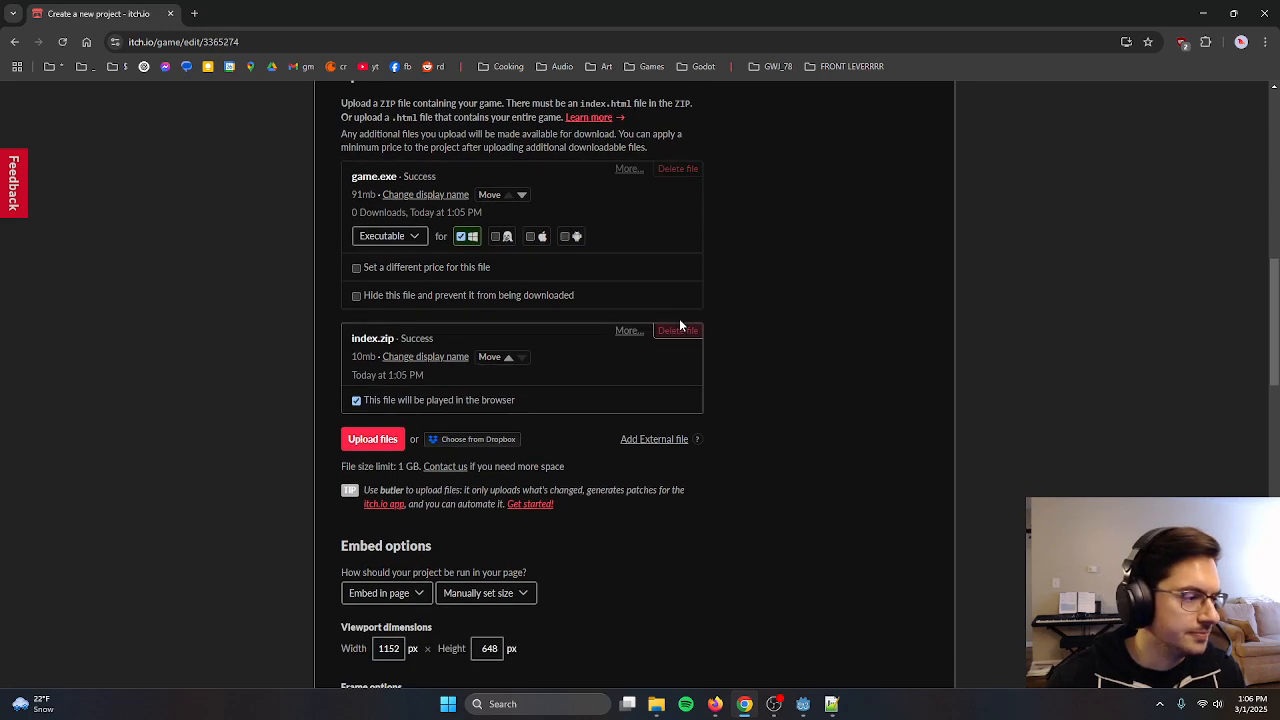
{"action": "scroll", "coordinate": [680, 325], "scroll_direction": "down", "scroll_amount": 2}
{"action": "scroll", "coordinate": [678, 324], "scroll_direction": "down", "scroll_amount": 2}
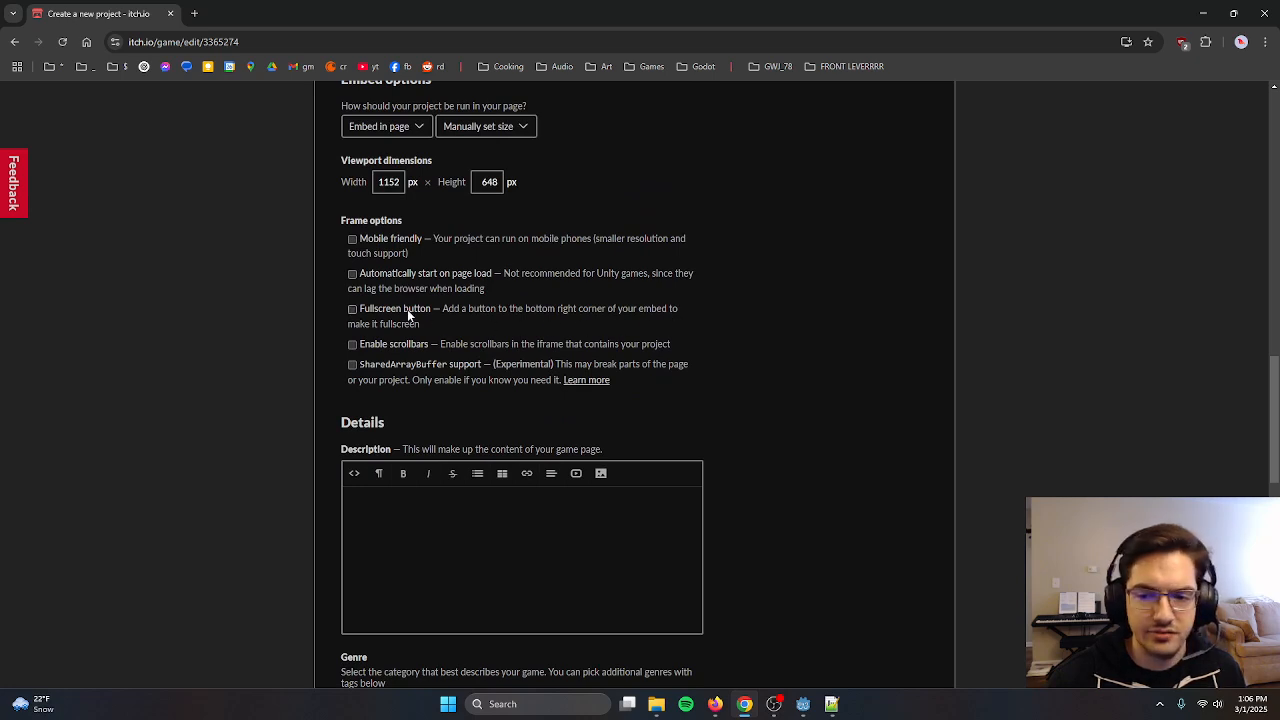
{"action": "left_click", "coordinate": [407, 309]}
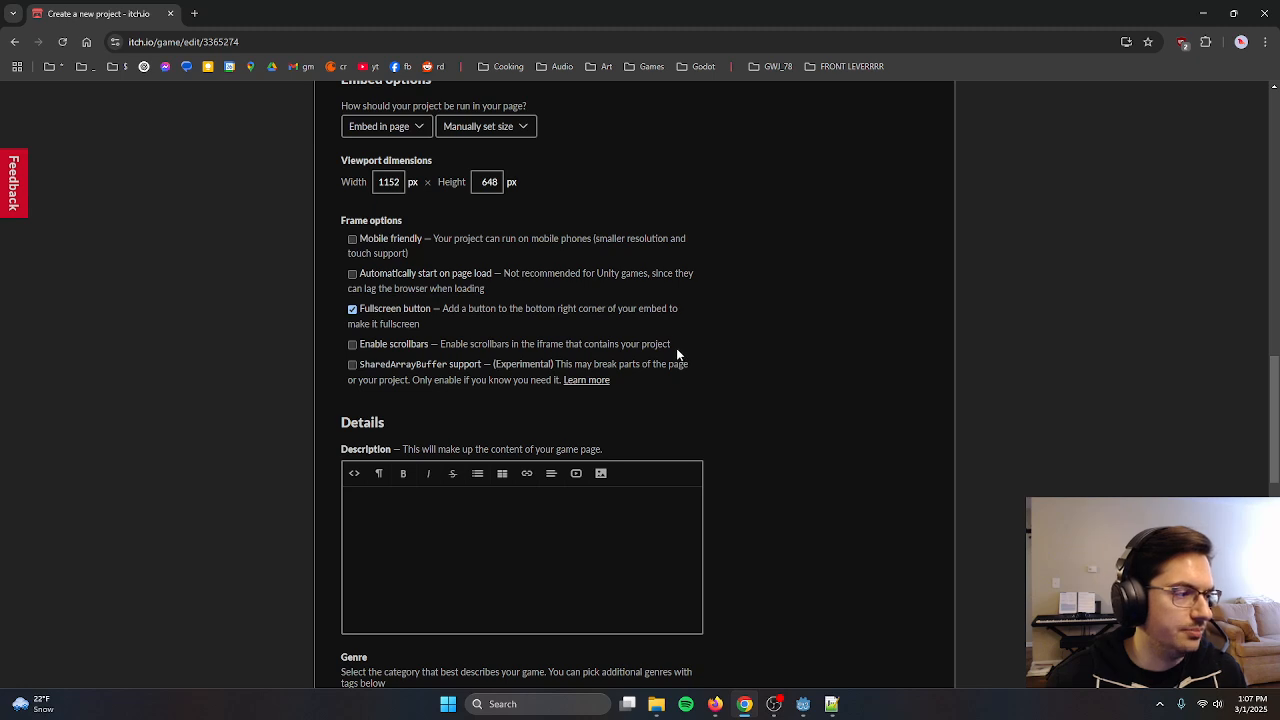
Save the project as a draft and view its page
{"action": "scroll", "coordinate": [677, 354], "scroll_direction": "down", "scroll_amount": 1}
{"action": "scroll", "coordinate": [674, 354], "scroll_direction": "up", "scroll_amount": 1}
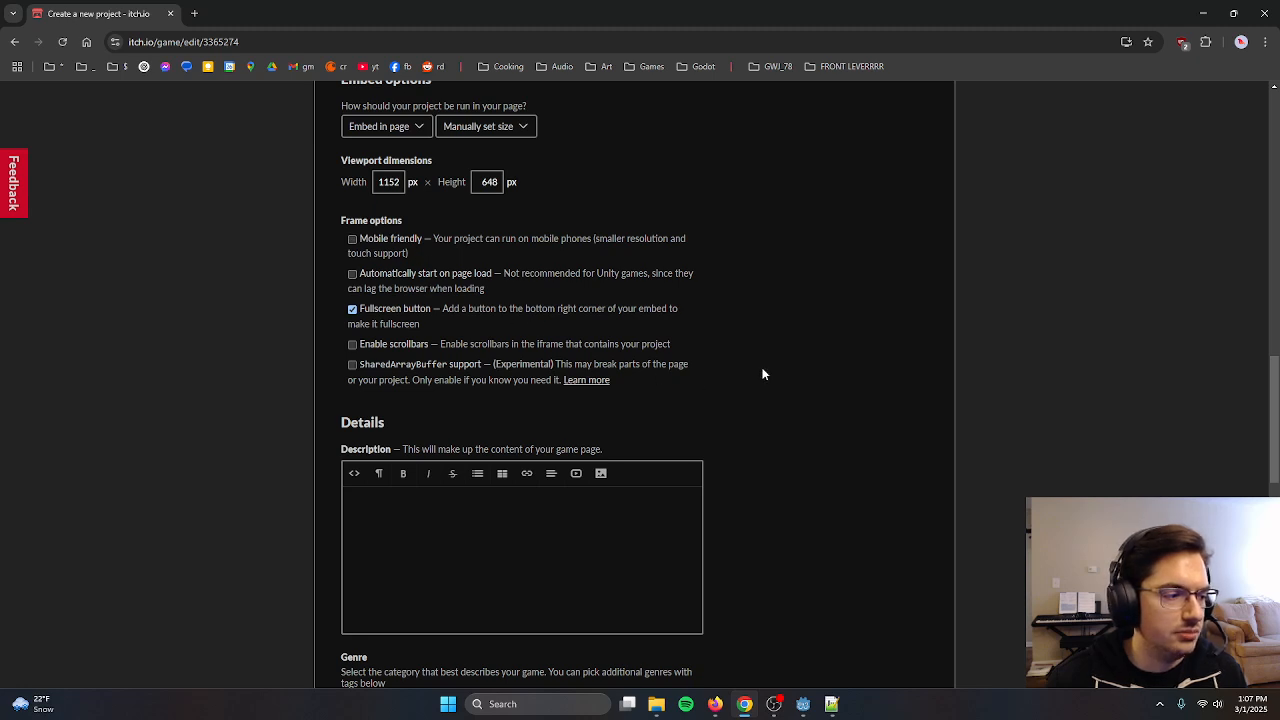
{"action": "scroll", "coordinate": [760, 372], "scroll_direction": "down", "scroll_amount": 3}
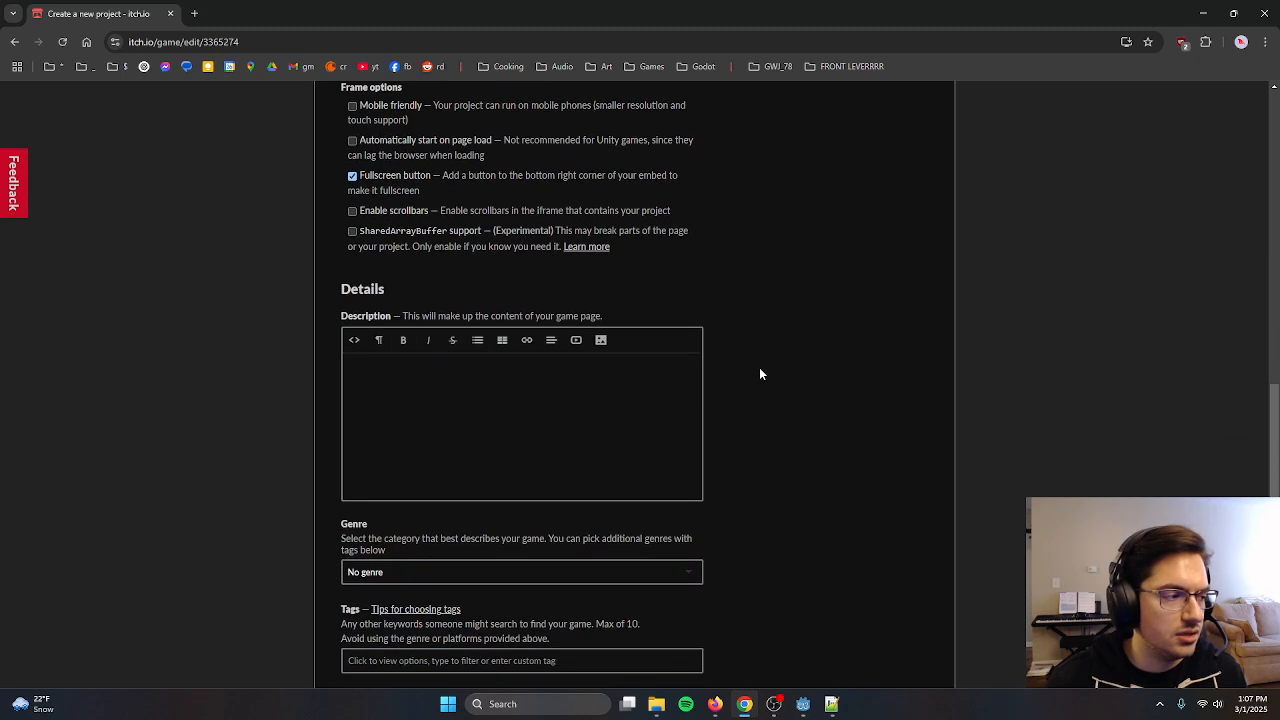
{"action": "scroll", "coordinate": [755, 371], "scroll_direction": "down", "scroll_amount": 3}
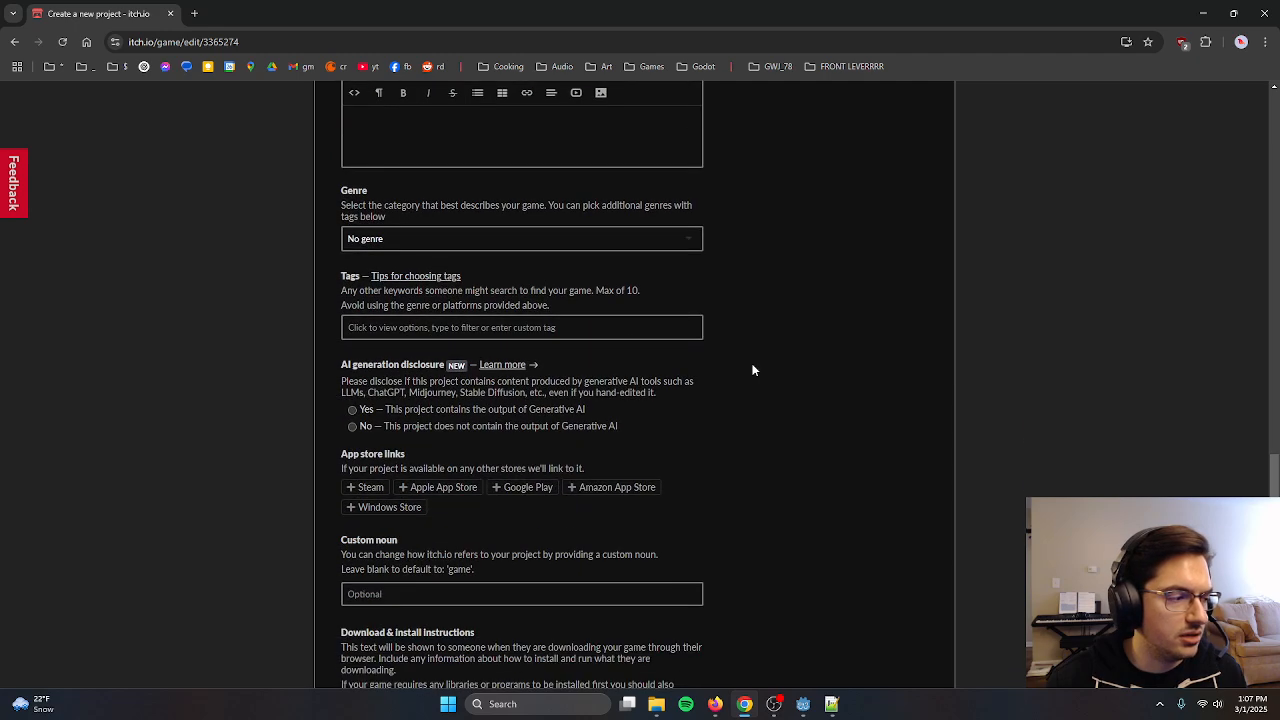
{"action": "scroll", "coordinate": [643, 378], "scroll_direction": "down", "scroll_amount": 3}
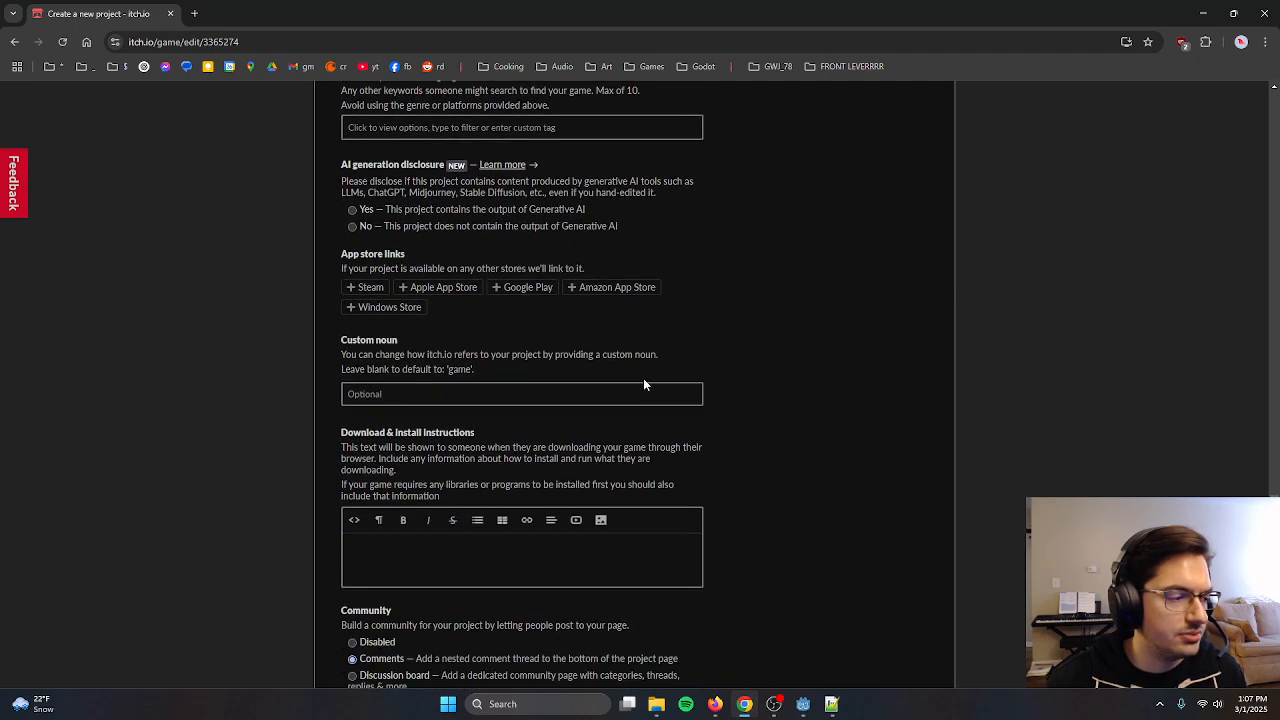
{"action": "scroll", "coordinate": [641, 378], "scroll_direction": "down", "scroll_amount": 1}
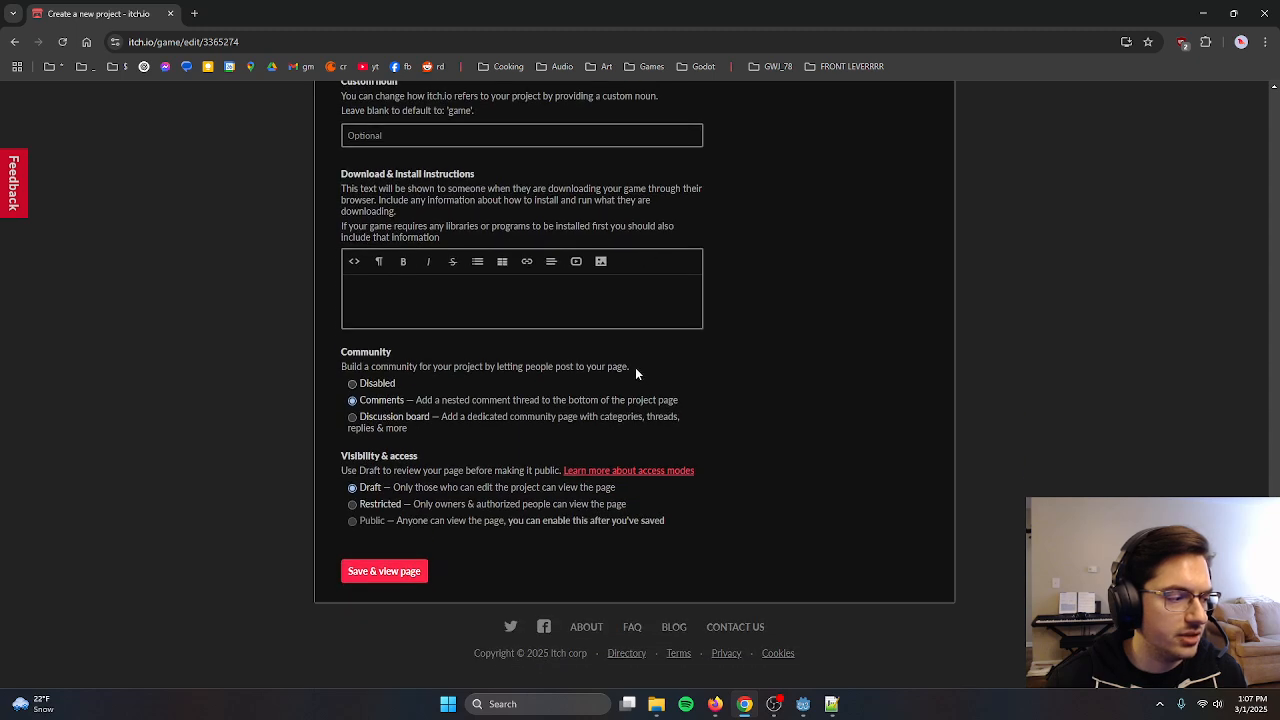
{"action": "left_click", "coordinate": [381, 572]}
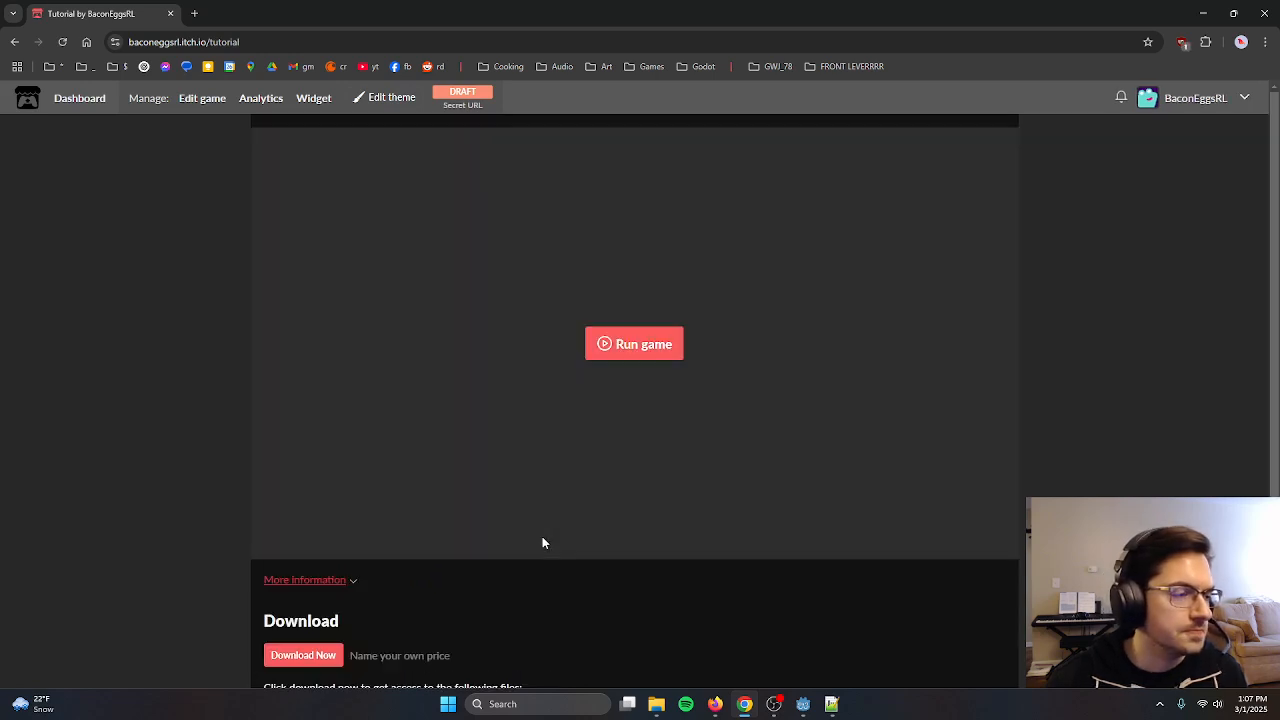
Run the embedded game on the project page, view it in fullscreen, and return to the page
{"action": "scroll", "coordinate": [542, 540], "scroll_direction": "down", "scroll_amount": 1}
{"action": "scroll", "coordinate": [540, 540], "scroll_direction": "up", "scroll_amount": 1}
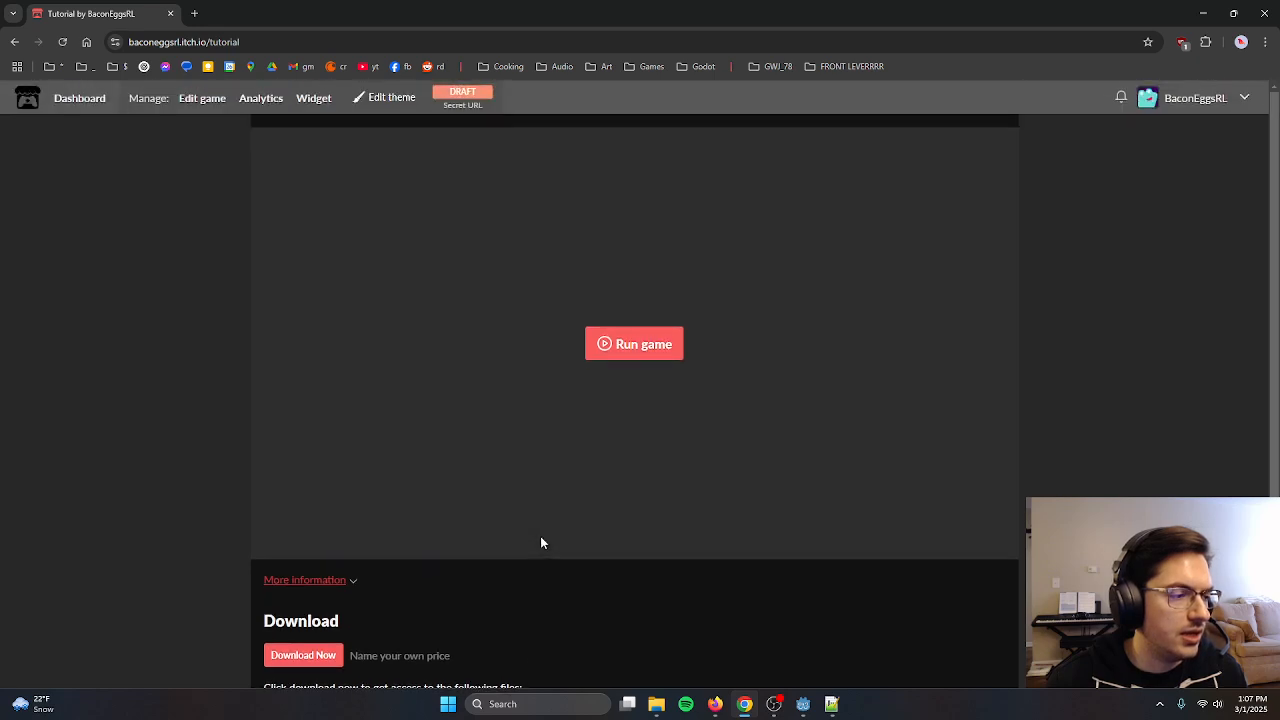
{"action": "left_click", "coordinate": [633, 354]}
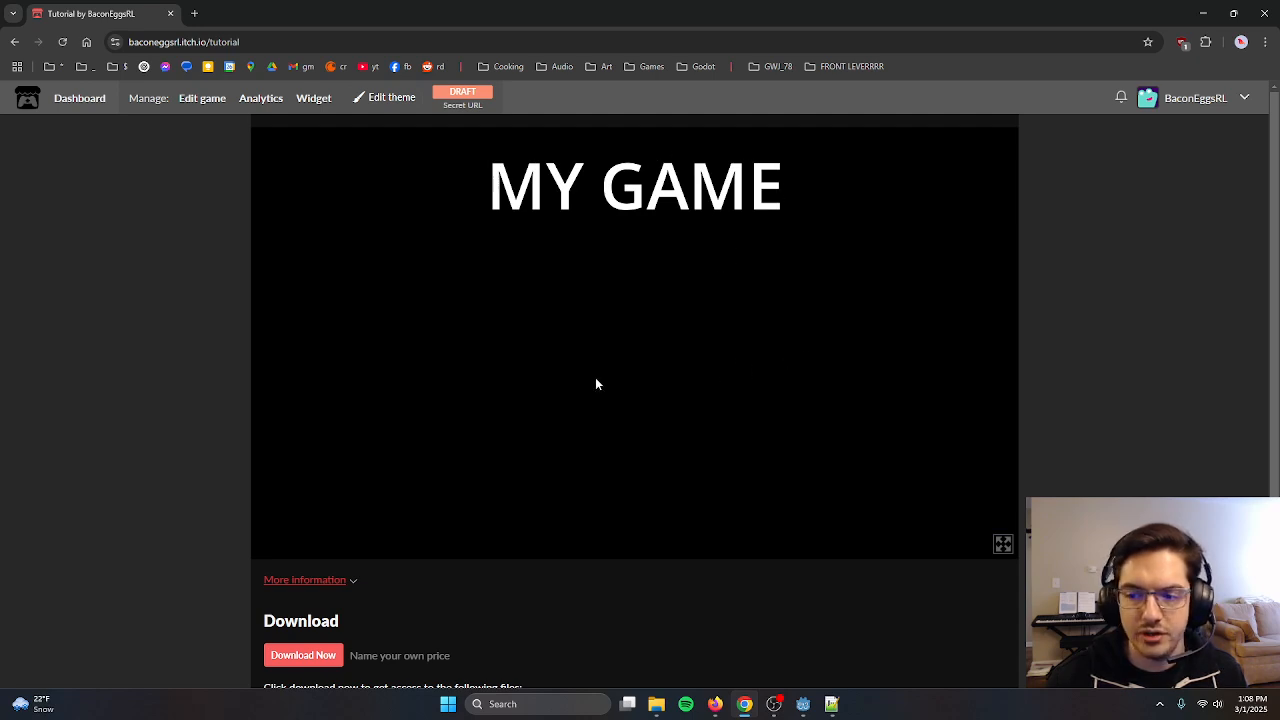
{"action": "left_click", "coordinate": [1003, 545]}
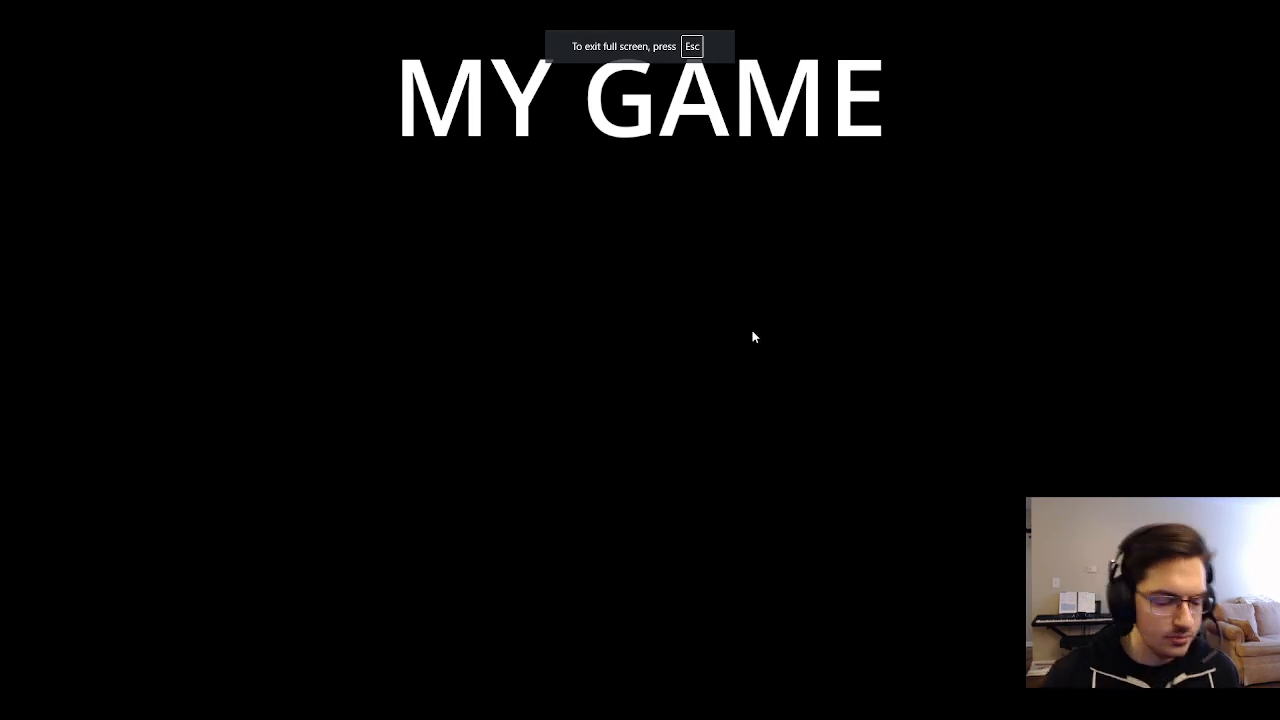
{"action": "key", "text": "Escape"}
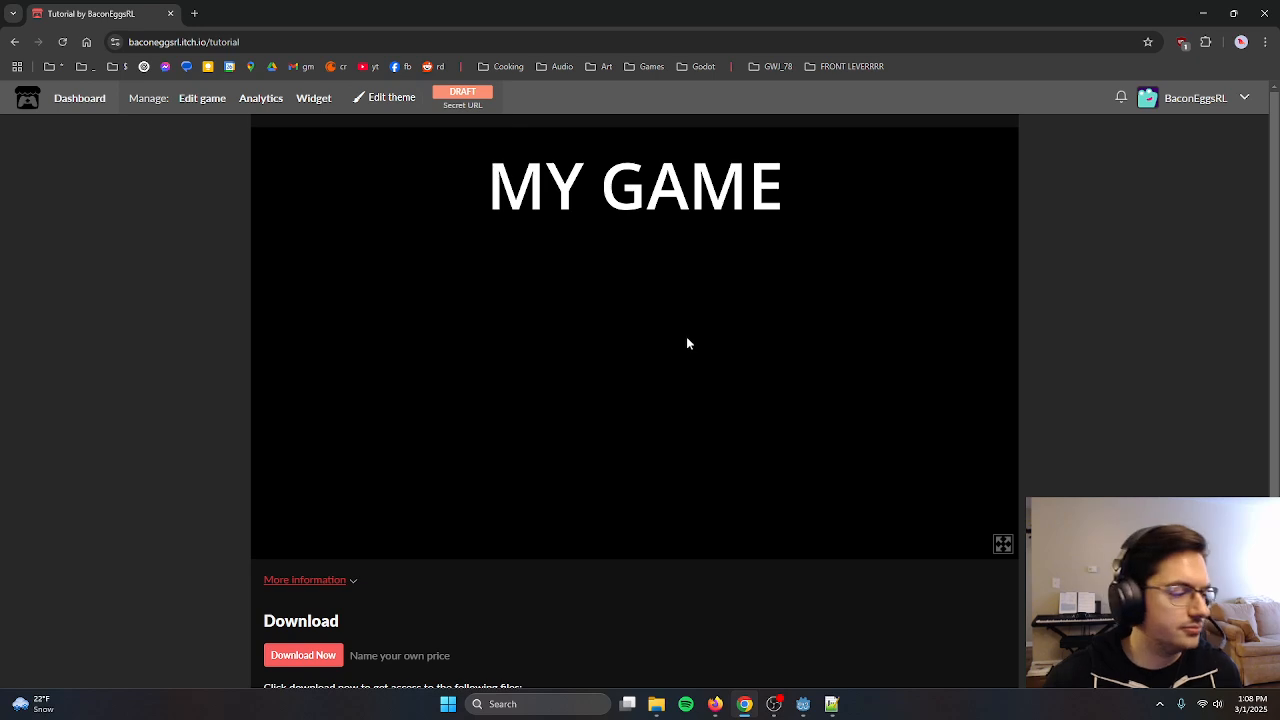
Check the download page for game.exe by skipping the donation, then close it and return to the game page
{"action": "scroll", "coordinate": [1060, 437], "scroll_direction": "down", "scroll_amount": 3}
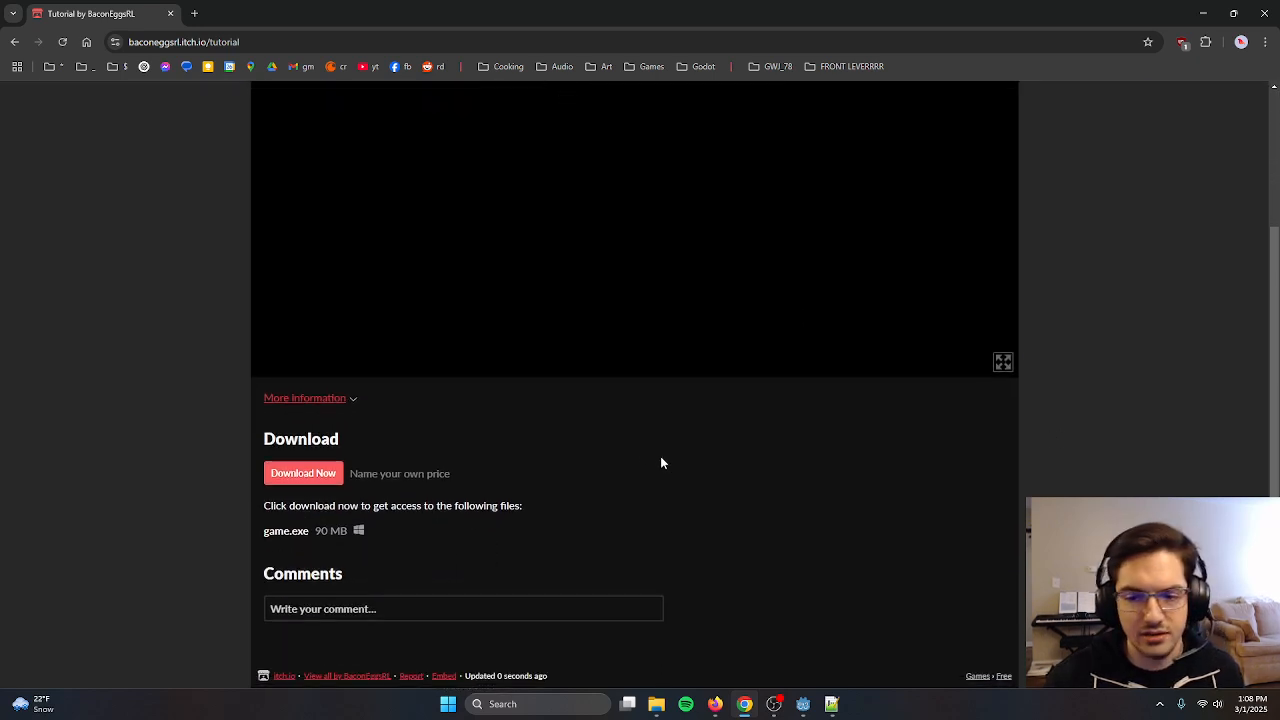
{"action": "left_click", "coordinate": [316, 473]}
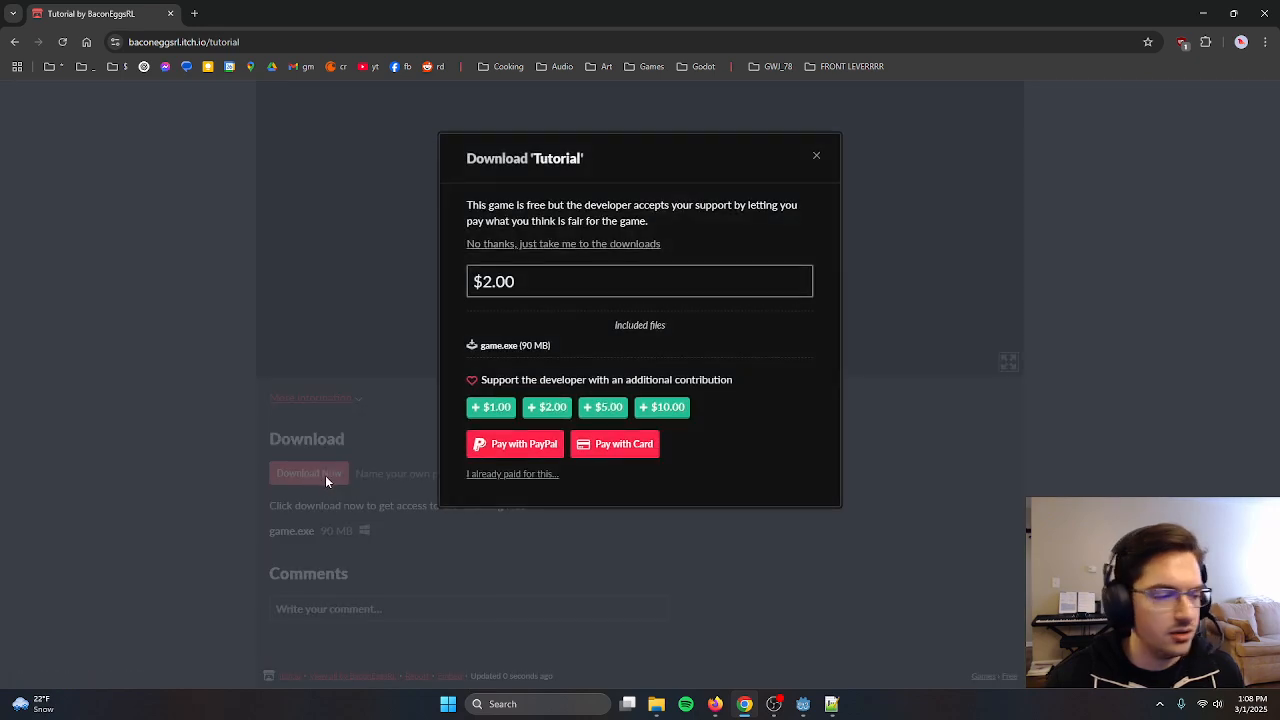
{"action": "left_click", "coordinate": [599, 245]}
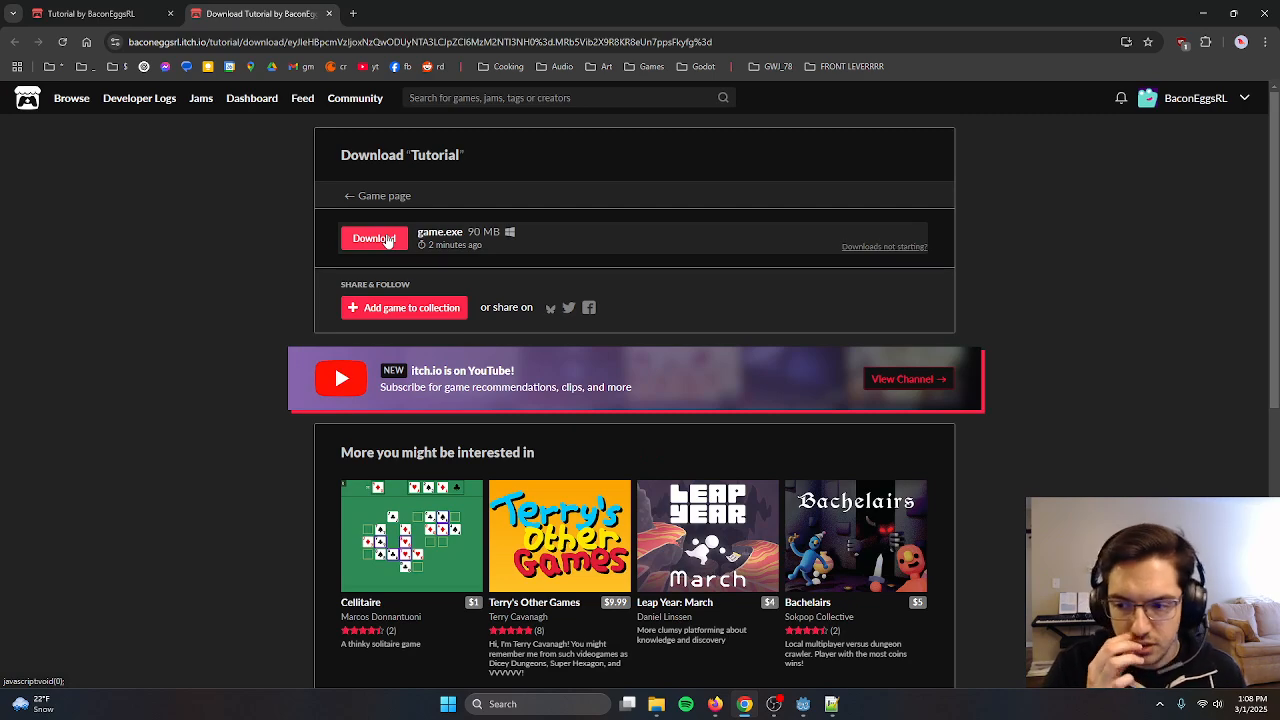
{"action": "left_click", "coordinate": [89, 10]}
{"action": "left_click", "coordinate": [816, 156]}
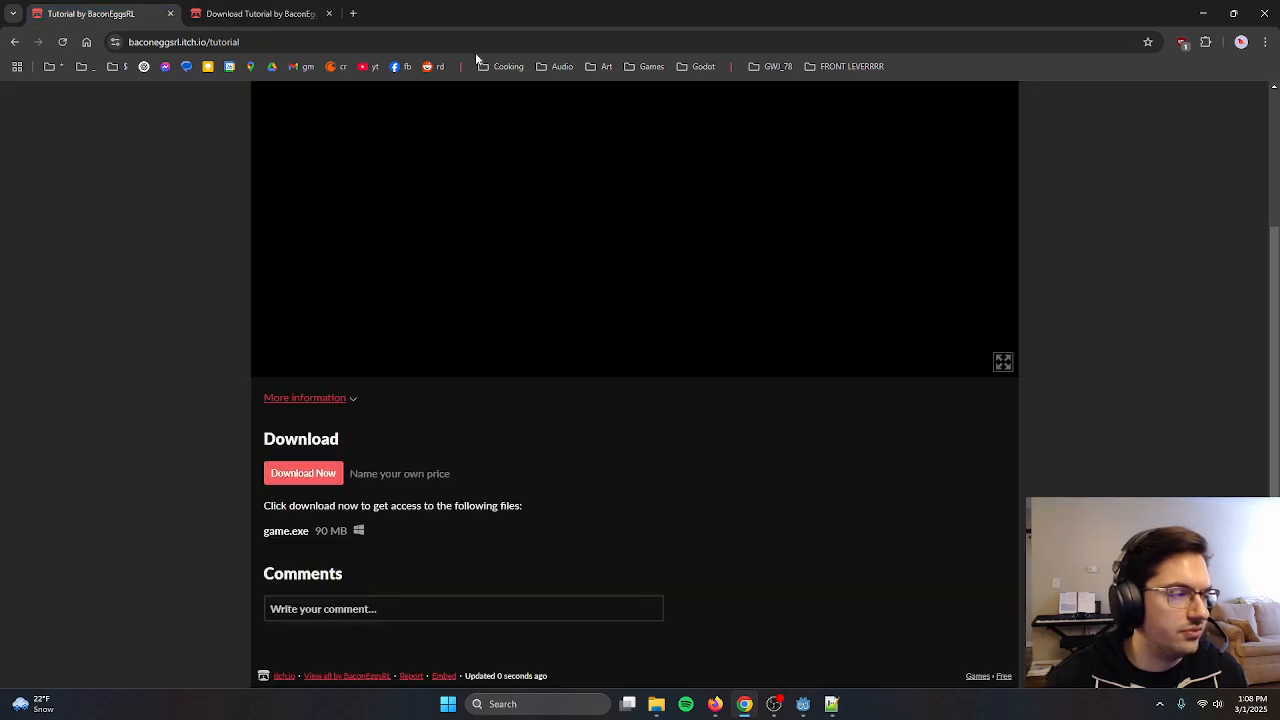
{"action": "left_click", "coordinate": [328, 13]}
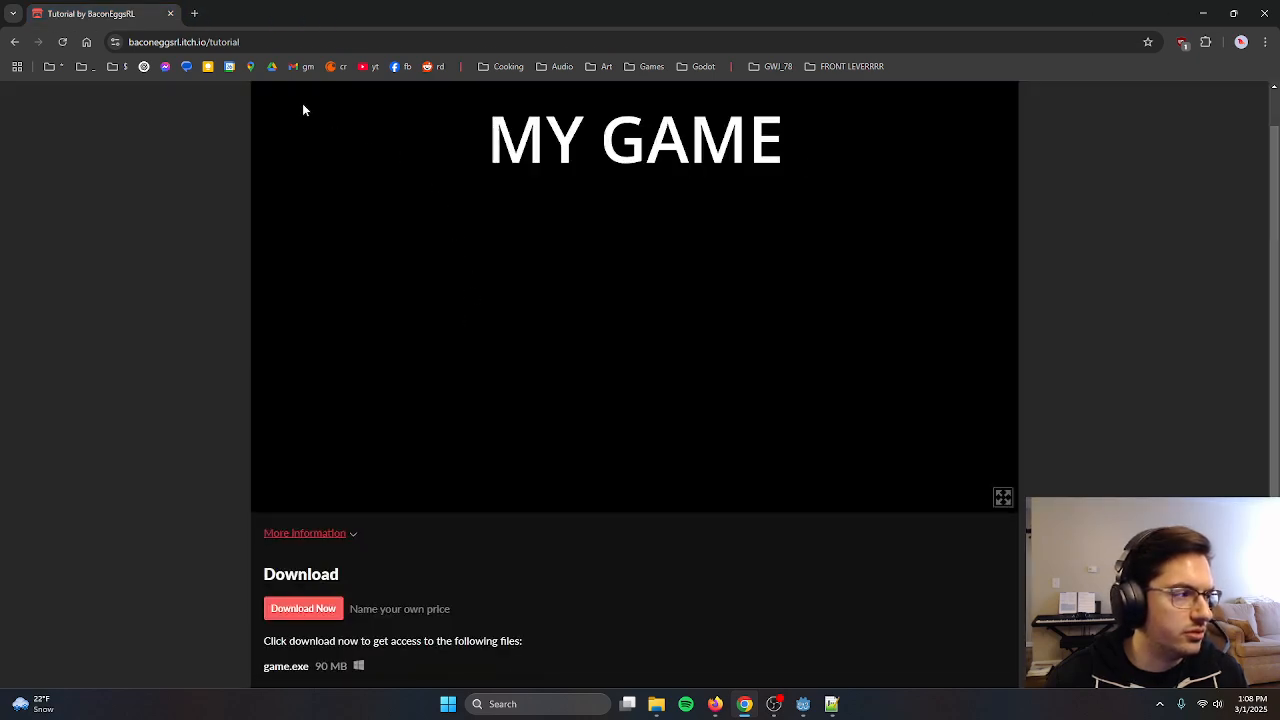
Copy the project page's URL for sharing
{"action": "left_click", "coordinate": [234, 43]}
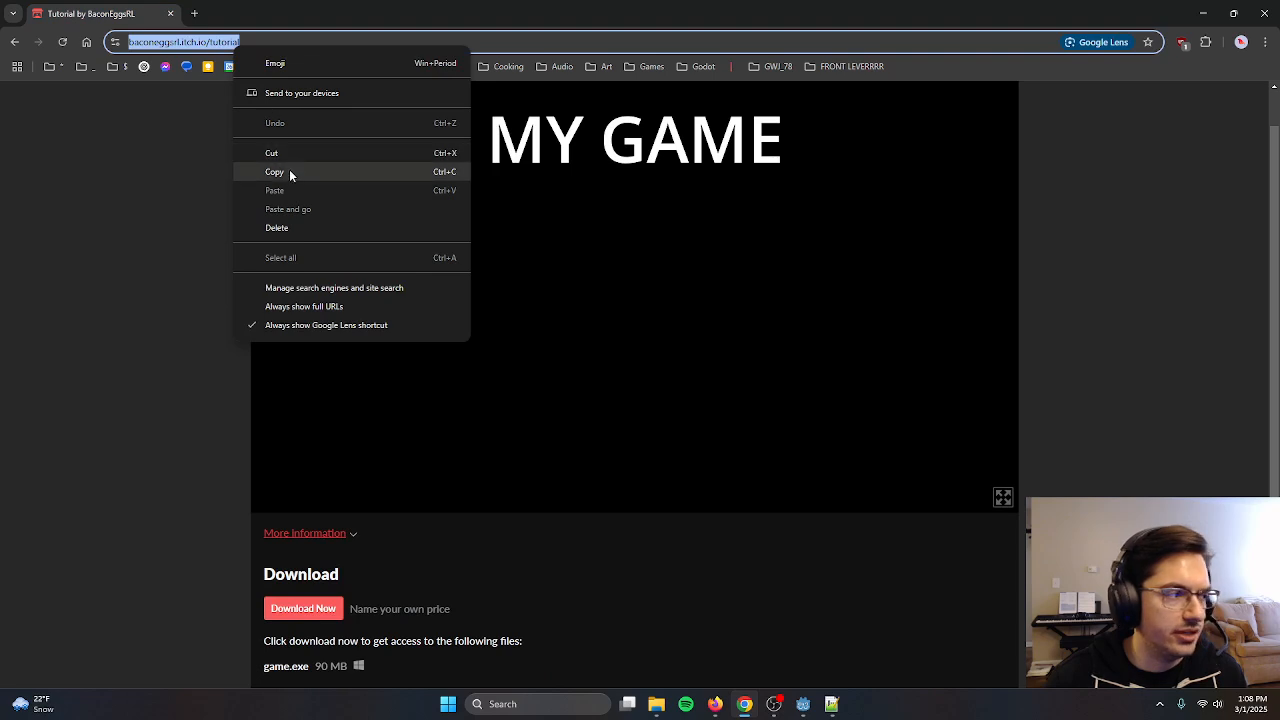
{"action": "left_click", "coordinate": [289, 171]}
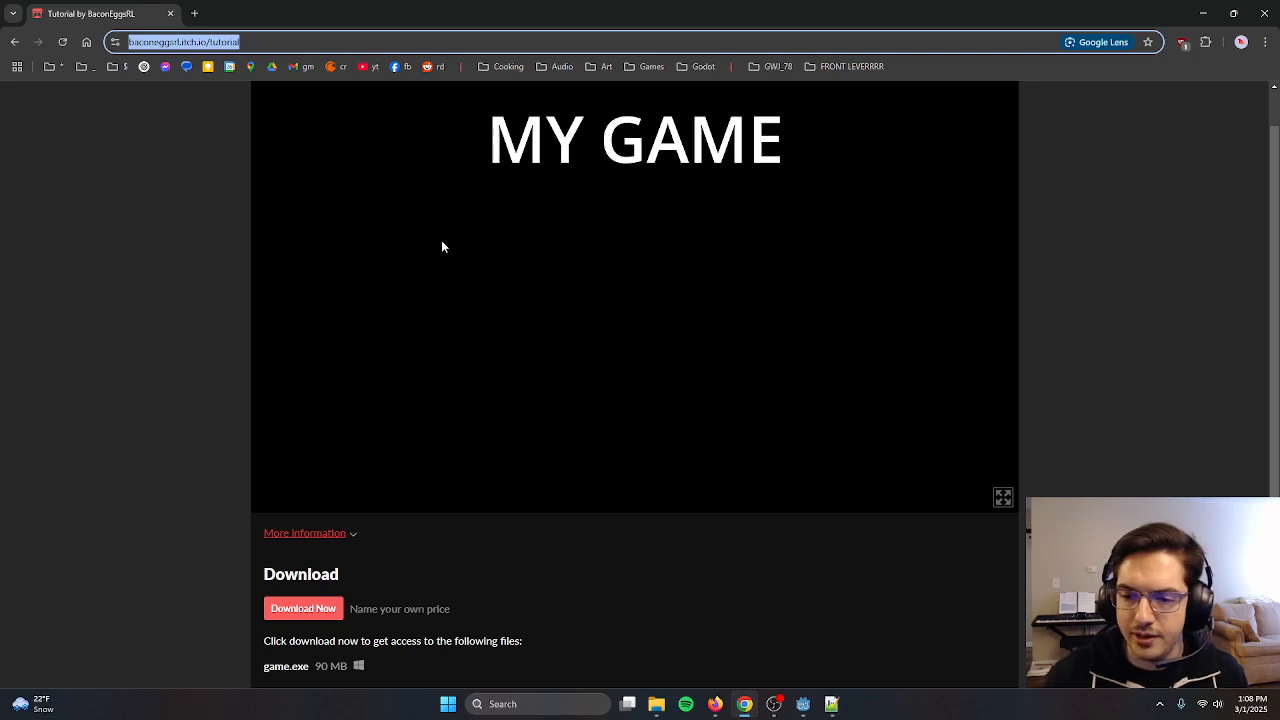
{"action": "left_click", "coordinate": [763, 614]}
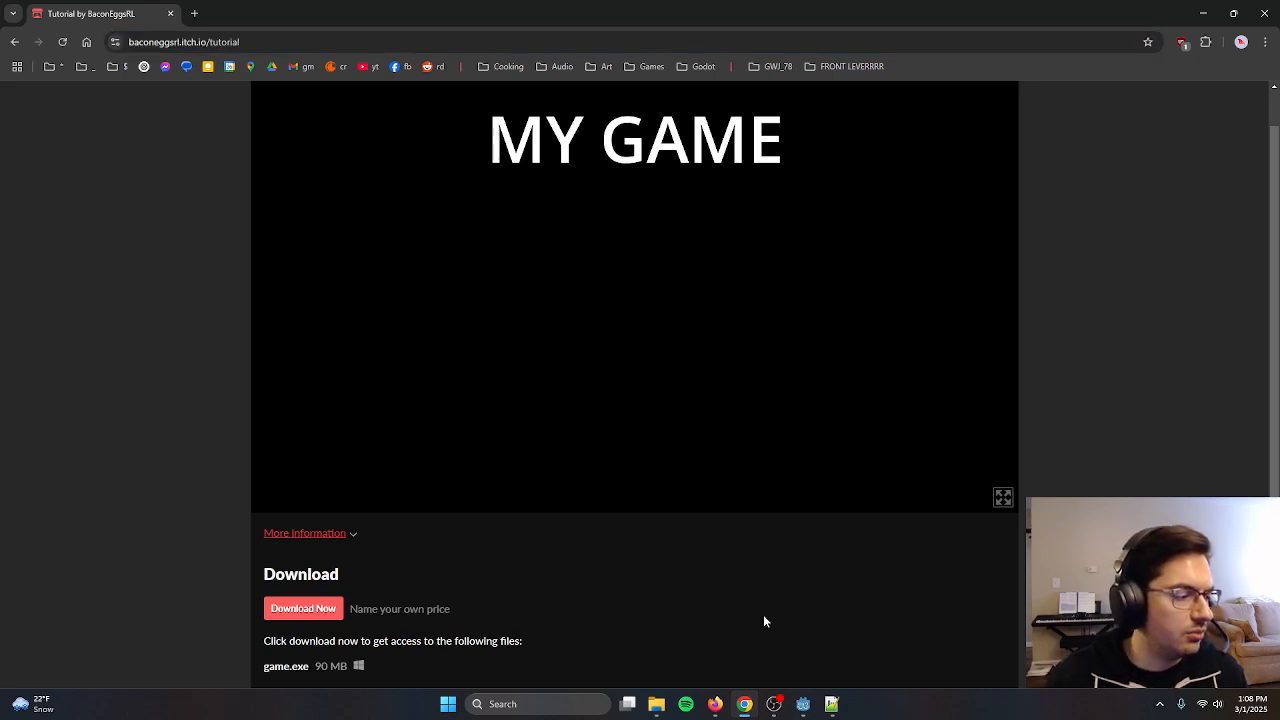
Open the Tutorial project for editing and set its visibility and access to Public
{"action": "scroll", "coordinate": [763, 614], "scroll_direction": "down", "scroll_amount": 2}
{"action": "scroll", "coordinate": [435, 443], "scroll_direction": "up", "scroll_amount": 2}
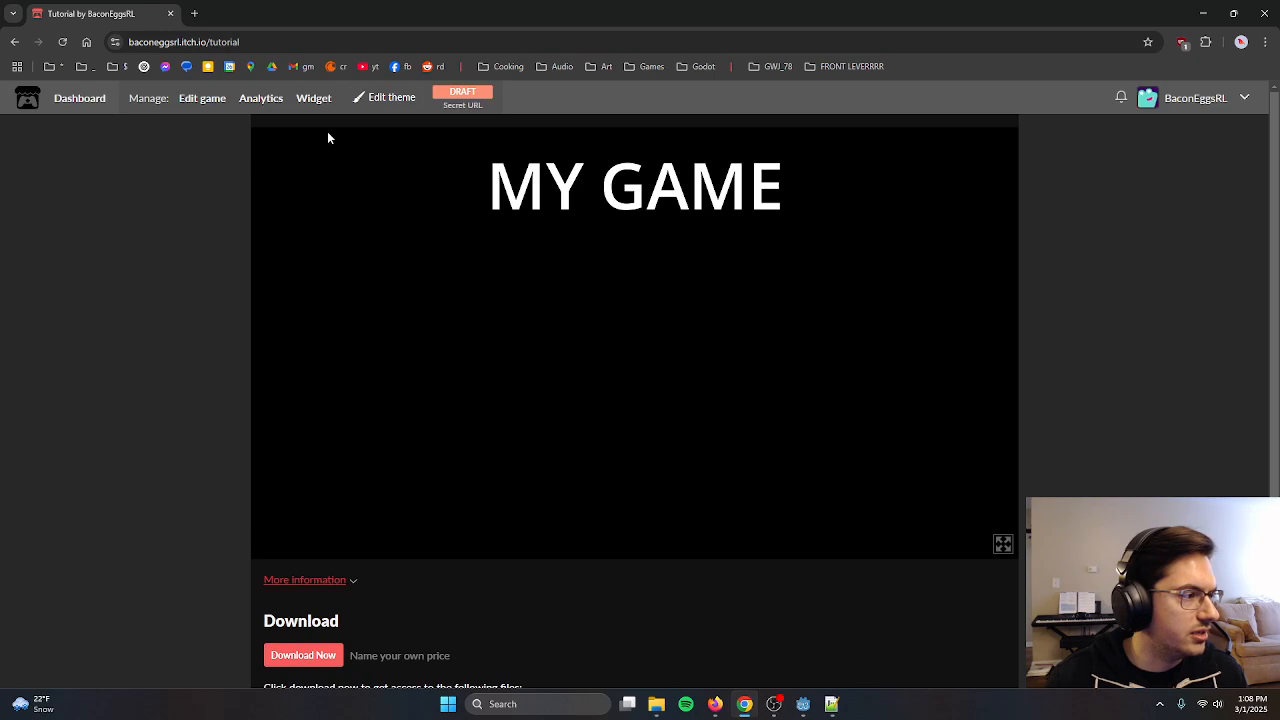
{"action": "left_click", "coordinate": [196, 99]}
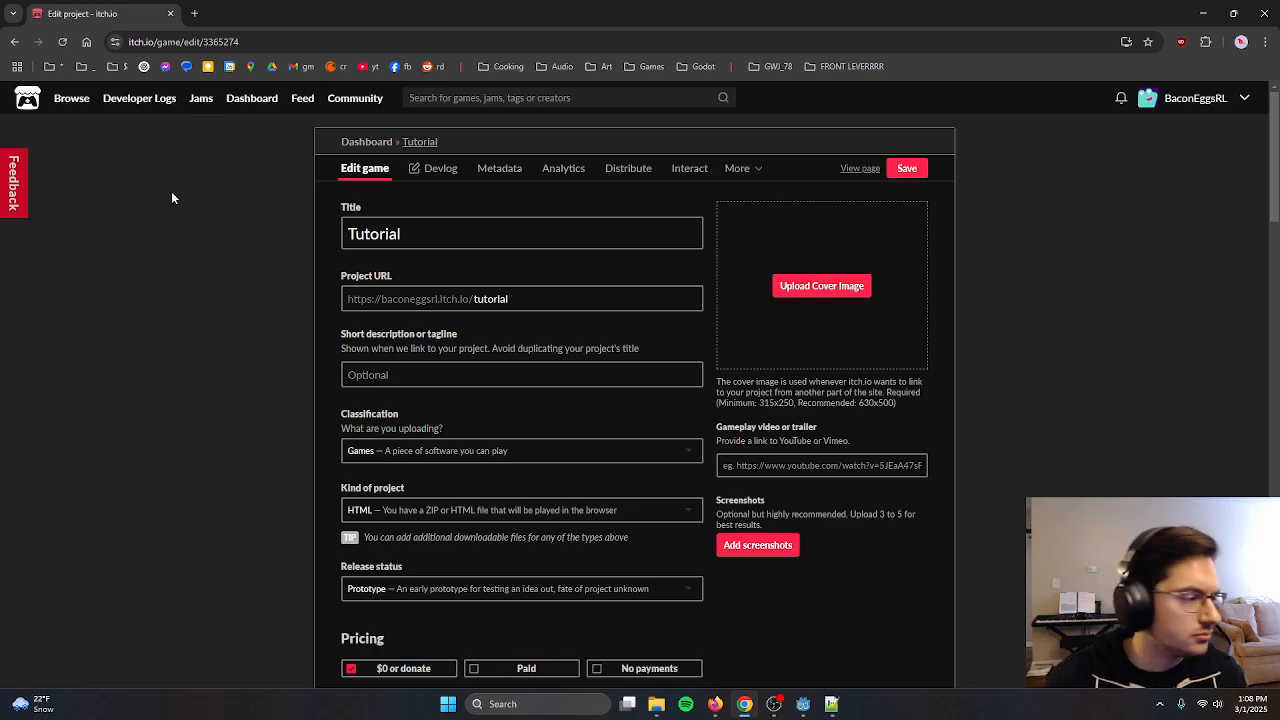
{"action": "scroll", "coordinate": [467, 399], "scroll_direction": "down", "scroll_amount": 4}
{"action": "scroll", "coordinate": [465, 405], "scroll_direction": "down", "scroll_amount": 14}
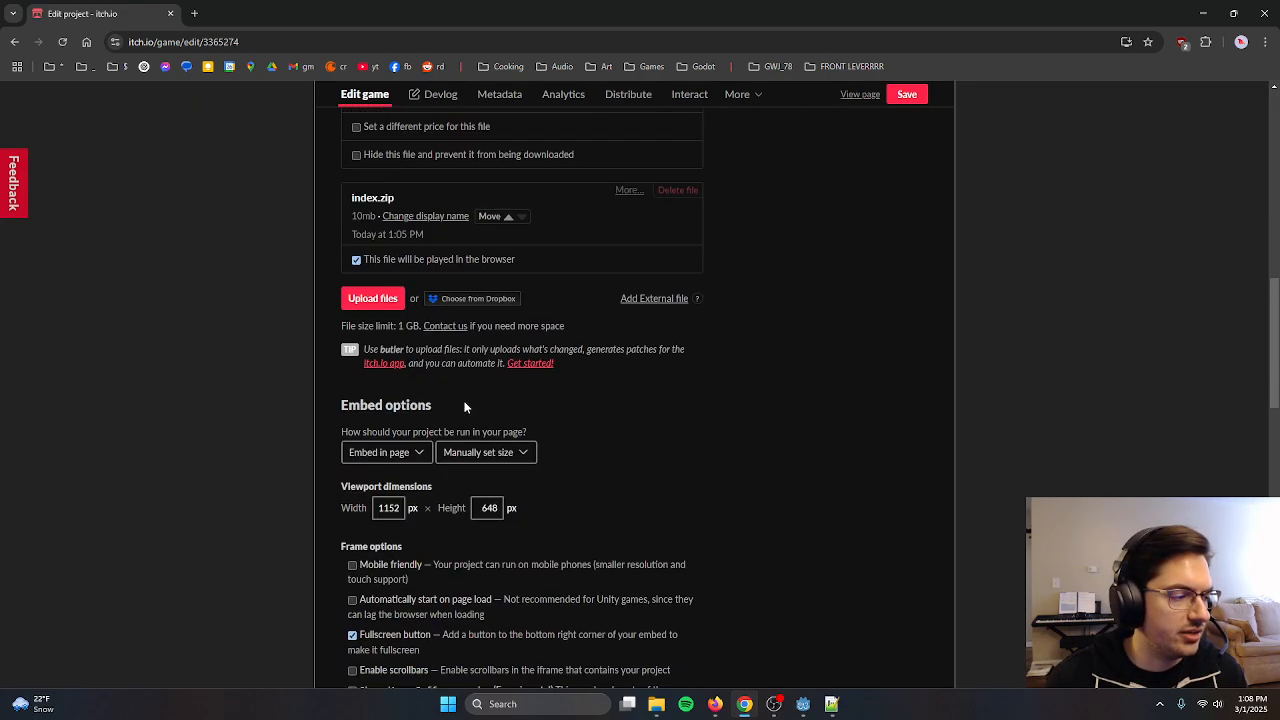
{"action": "scroll", "coordinate": [462, 406], "scroll_direction": "down", "scroll_amount": 5}
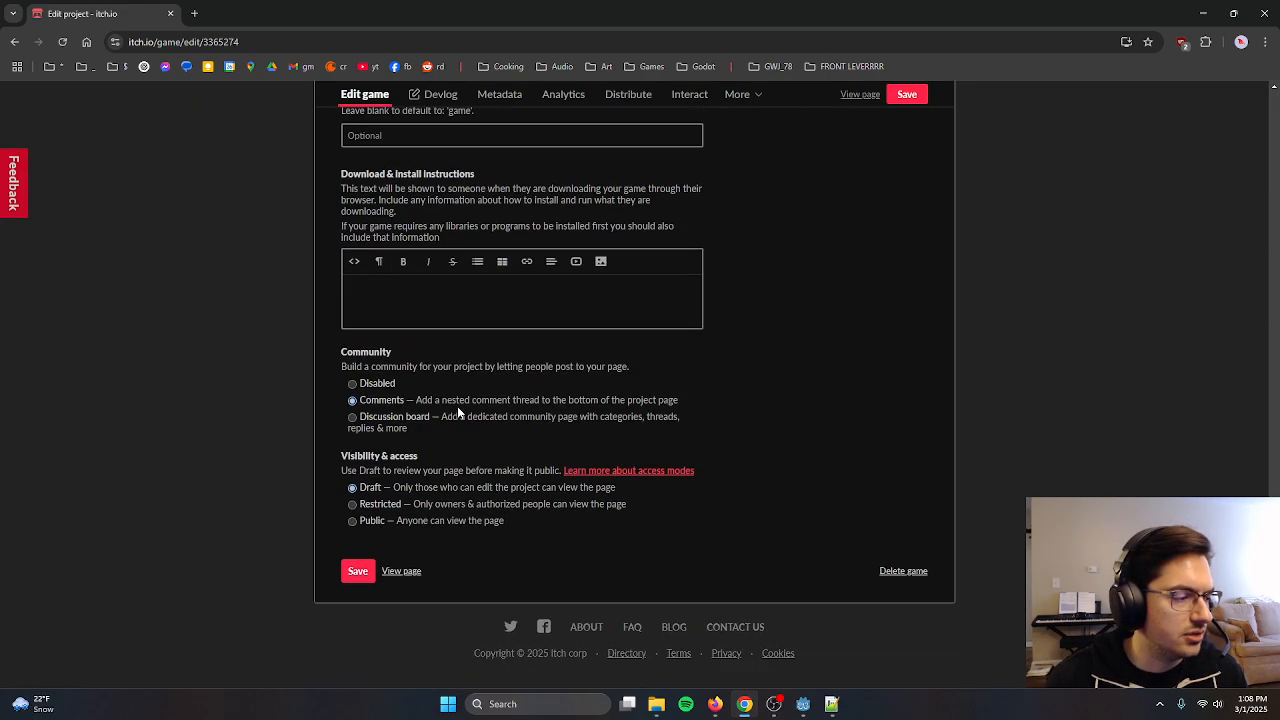
{"action": "left_click", "coordinate": [372, 521]}
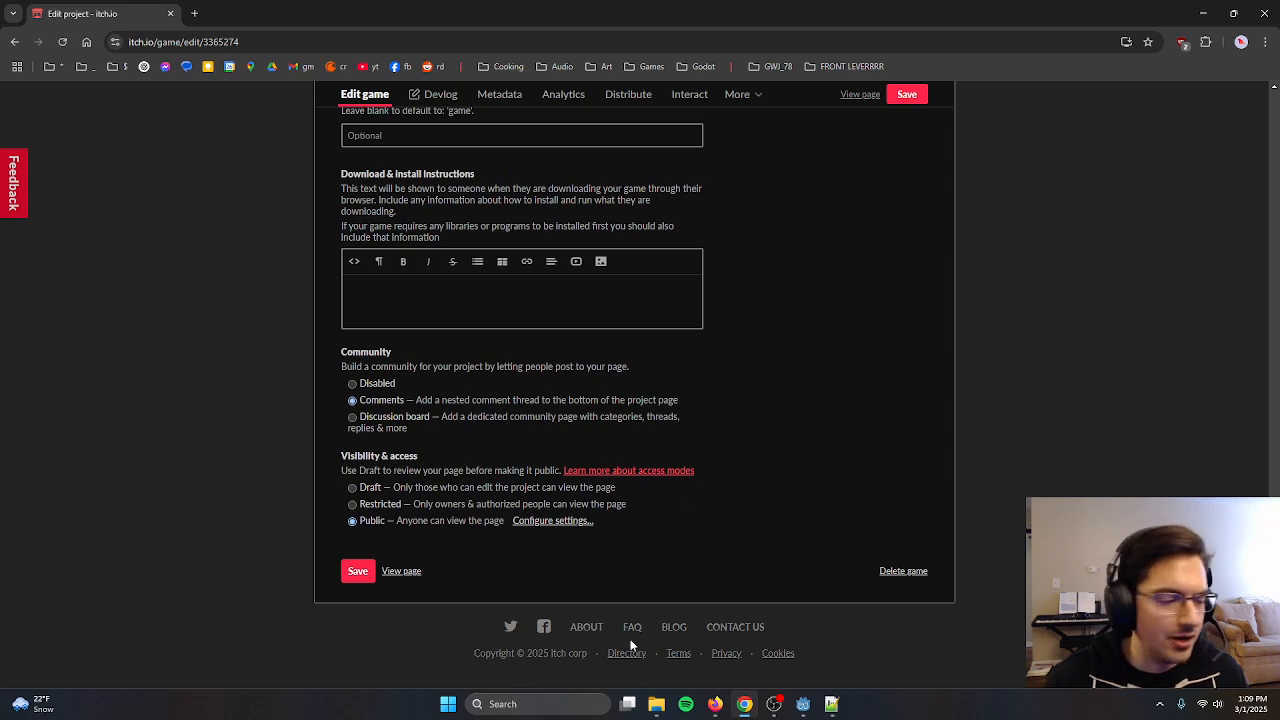
Switch to the Godot editor with the tutorial project's main scene
{"action": "mouse_move", "coordinate": [805, 707]}
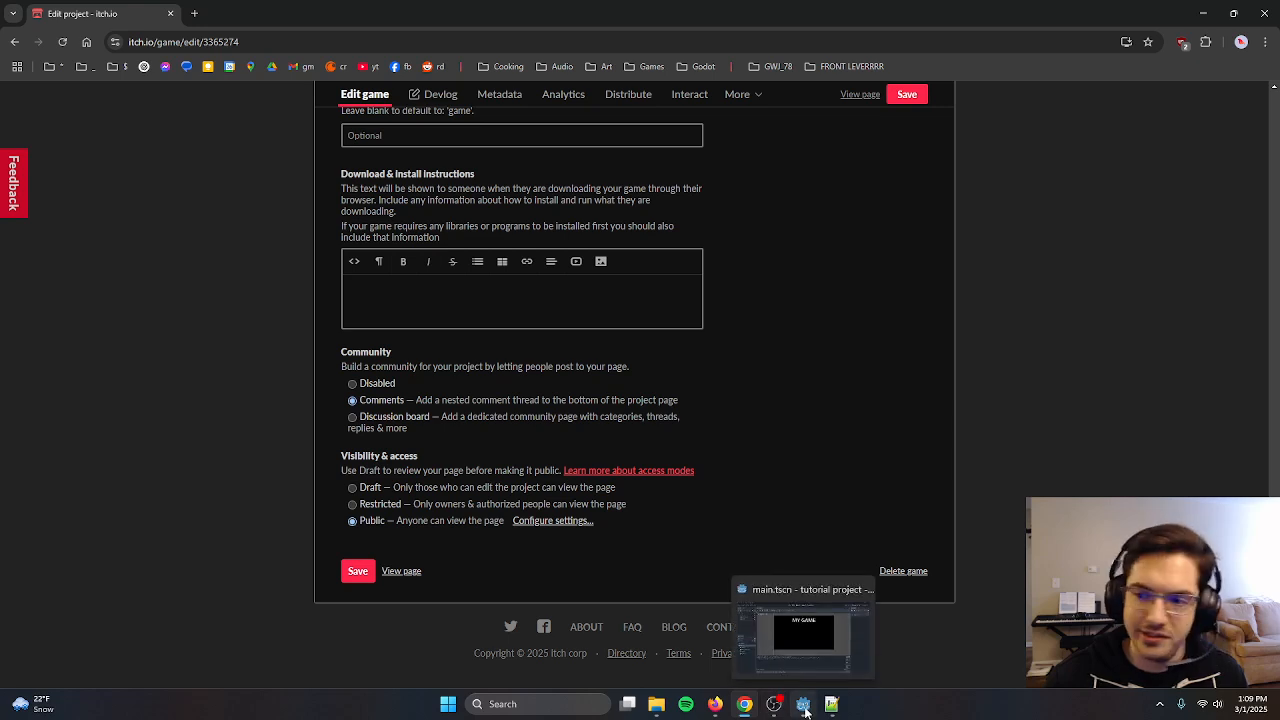
{"action": "left_click", "coordinate": [805, 707]}
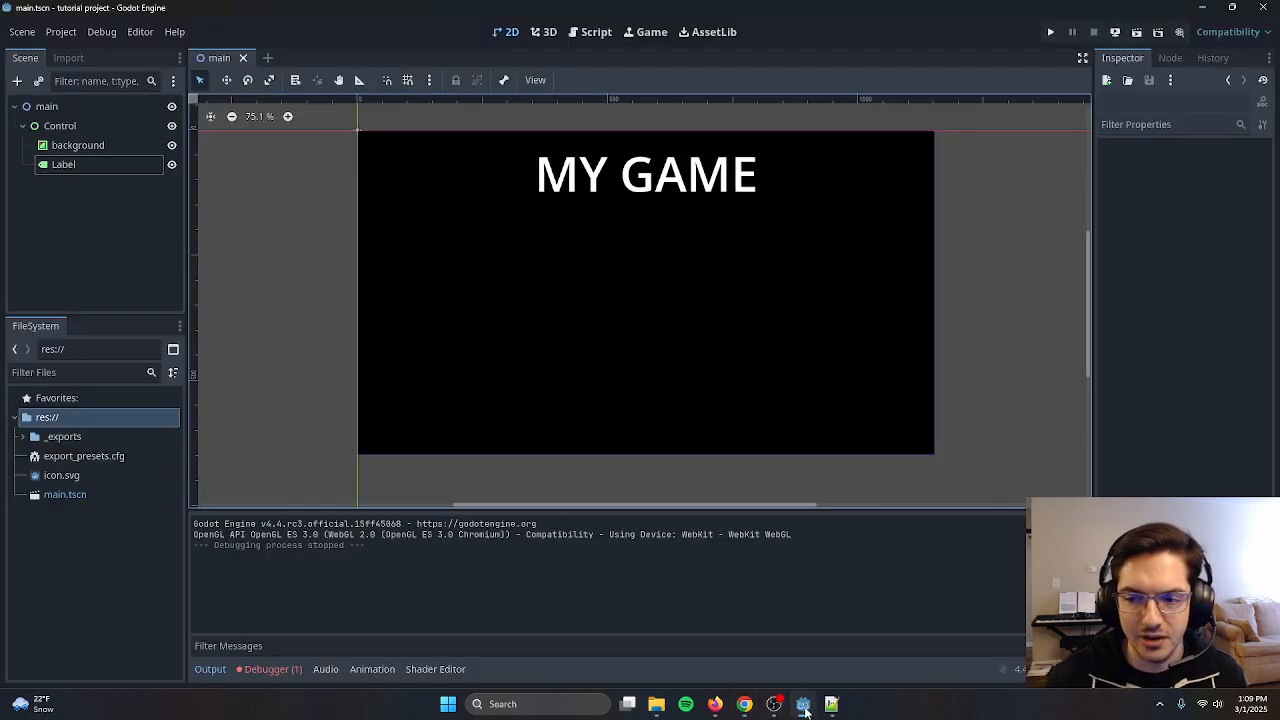